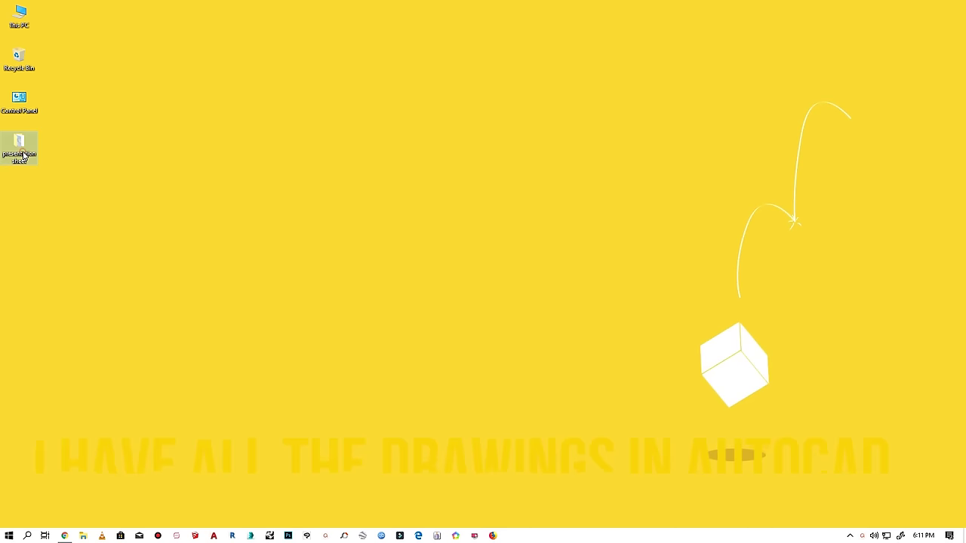
- Open the presentation sheet folder and launch CAD Tutorial.dwg in AutoCAD 2018
double_click(21, 153)
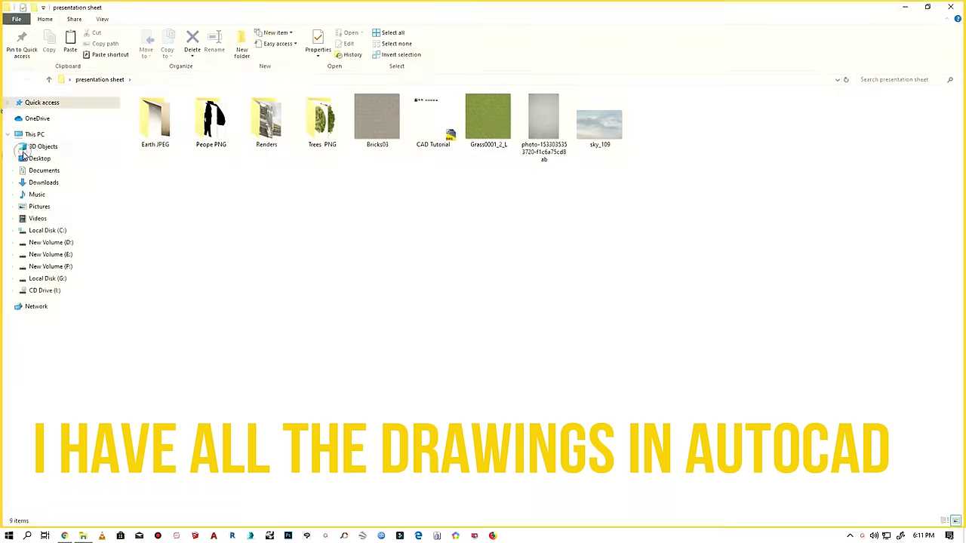
double_click(424, 133)
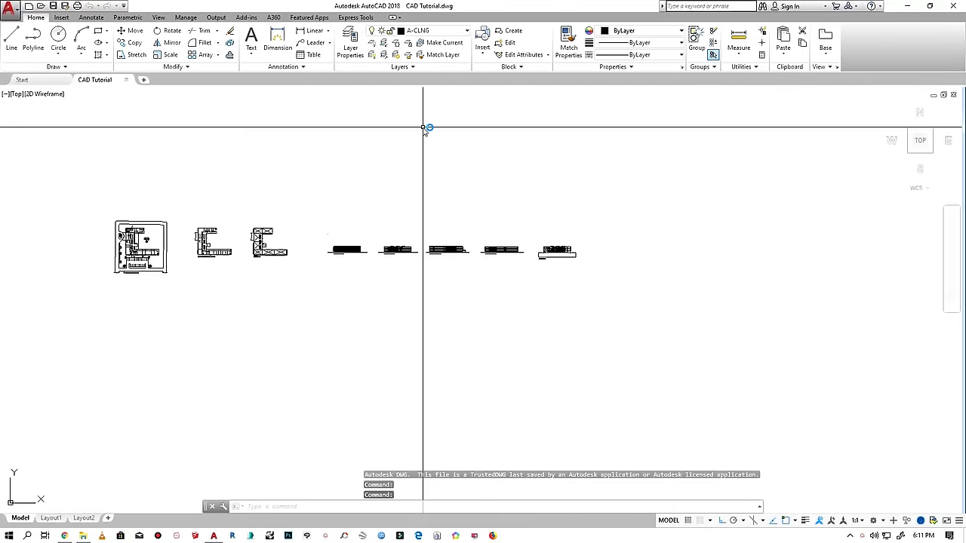
- Zoom in on the ground floor plan and start the PLOT command
scroll(323, 181, down, 2)
scroll(174, 232, up, 2)
scroll(175, 232, up, 3)
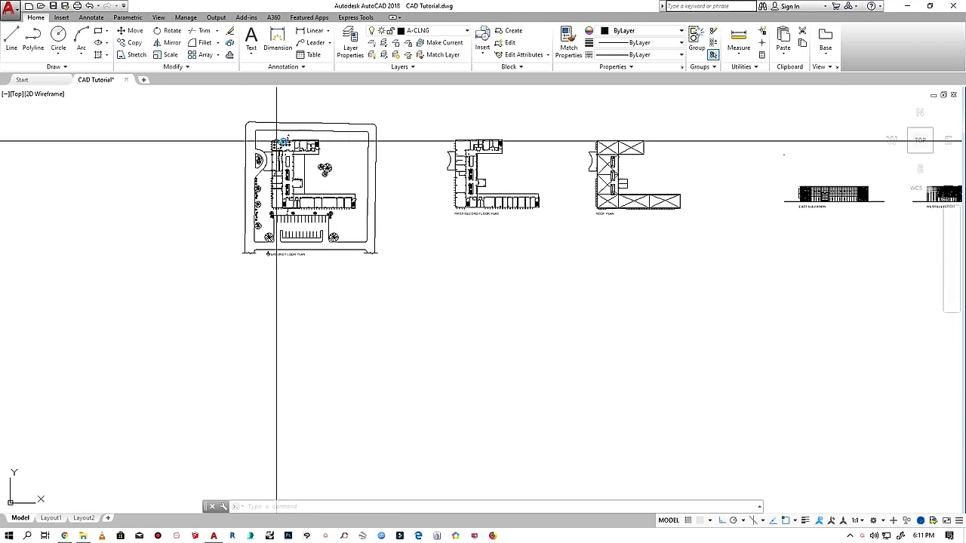
scroll(280, 141, up, 3)
scroll(332, 219, down, 2)
text(P)
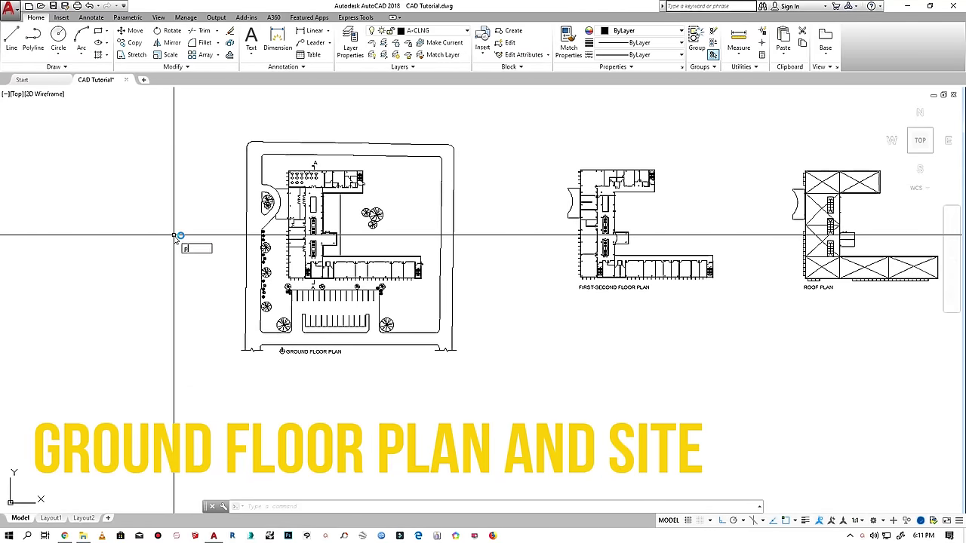
text(L)
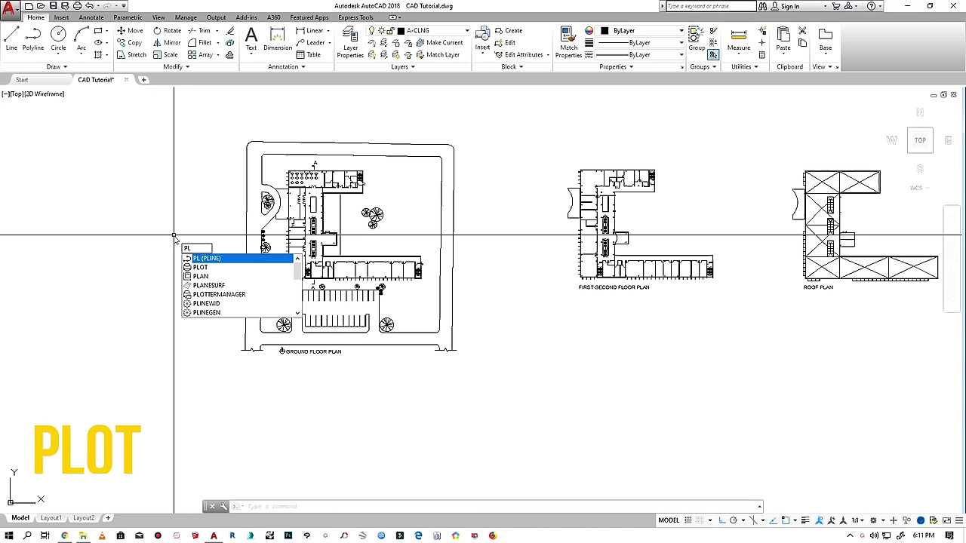
text(OT)
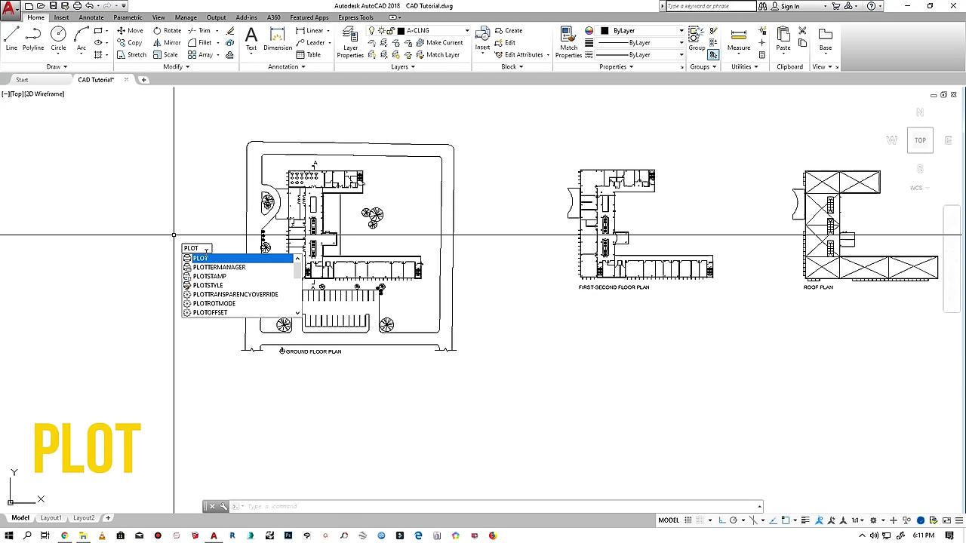
click(212, 260)
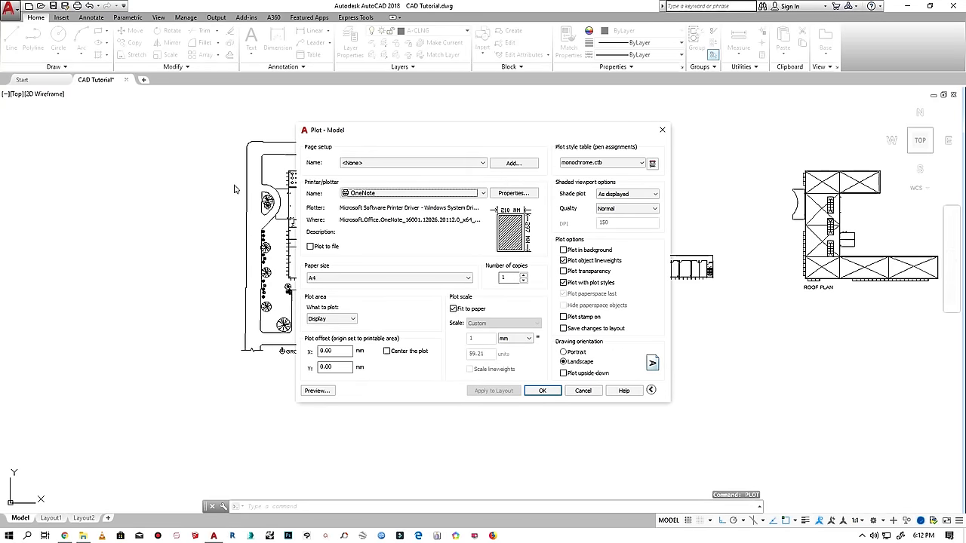
- Make DWG To PDF.pc3 the plotter and show its Custom Paper Sizes in Properties
click(437, 193)
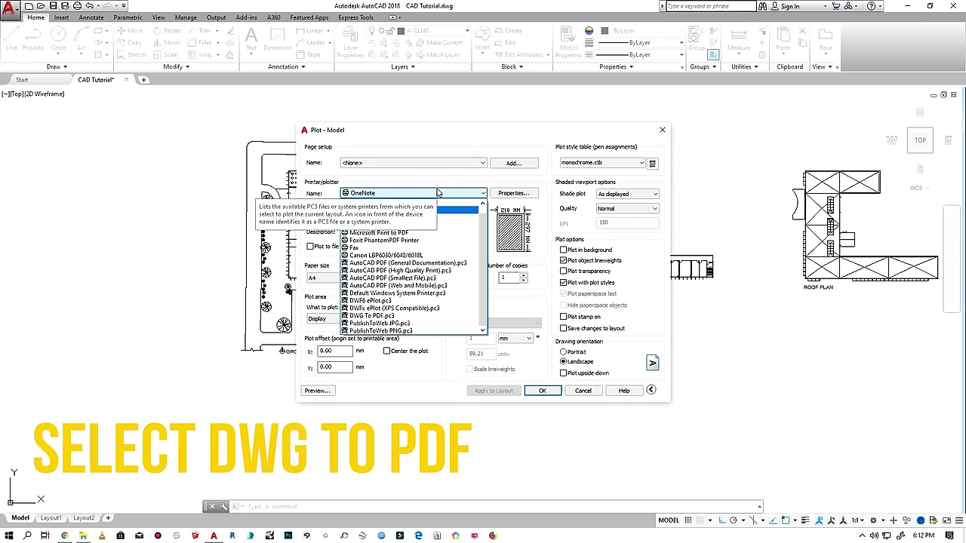
click(371, 316)
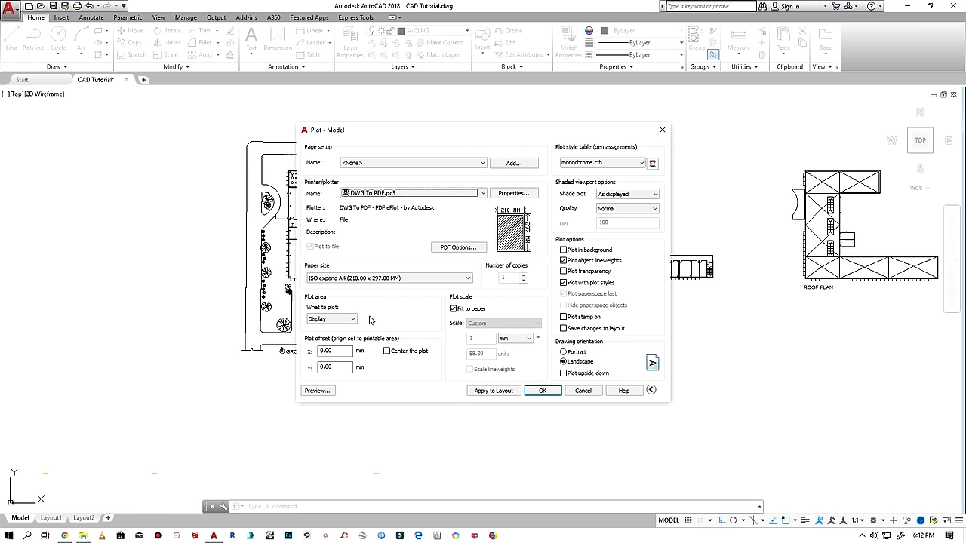
click(505, 195)
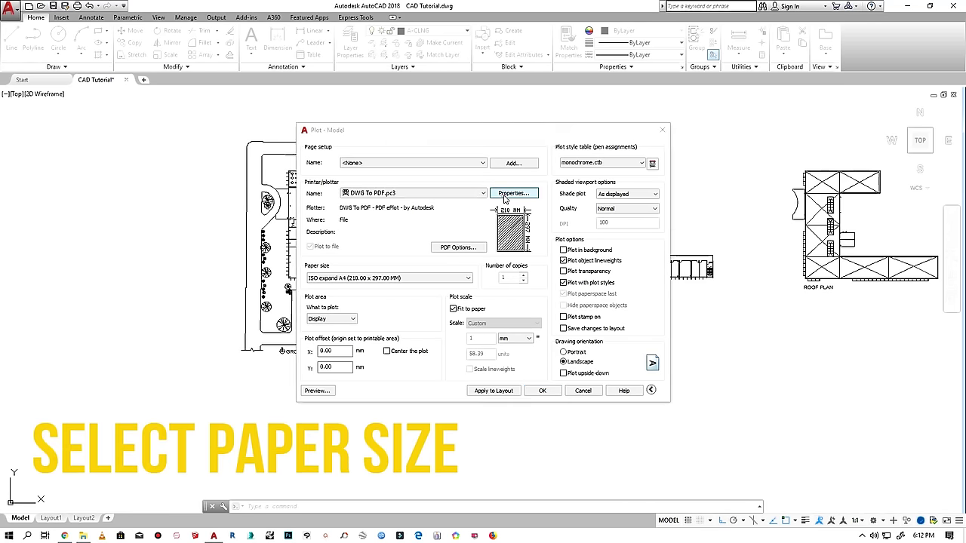
click(453, 218)
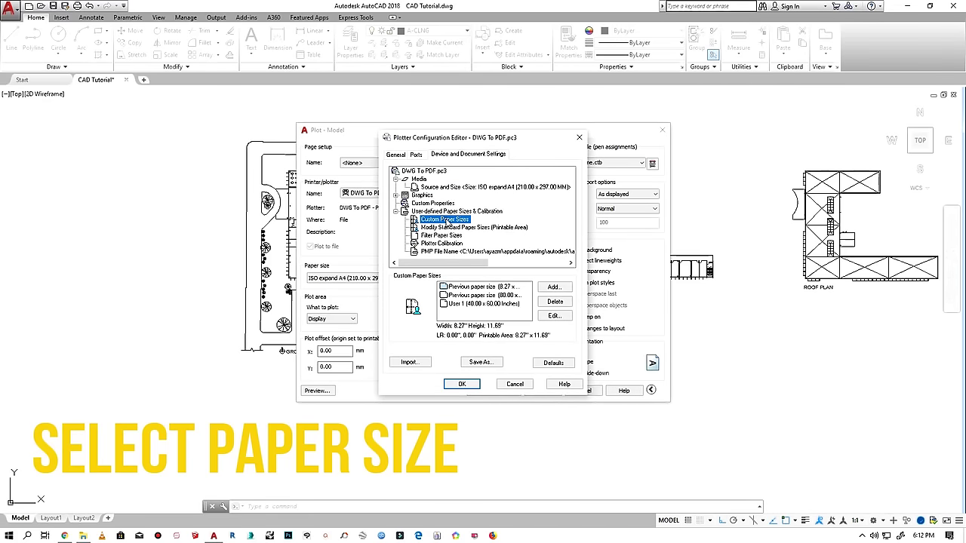
mouse_move(484, 226)
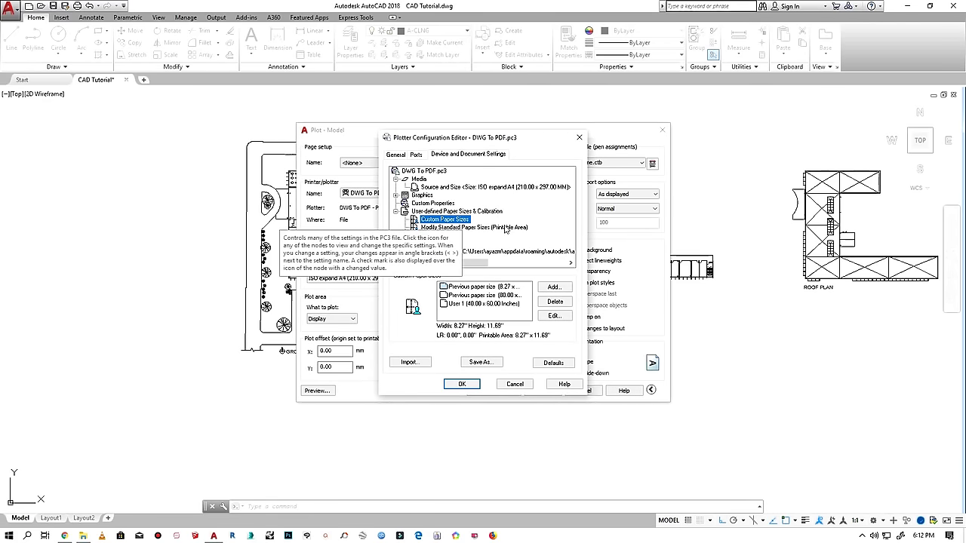
- Add a new custom paper size measured in inches, 40 wide by 40 high
click(555, 287)
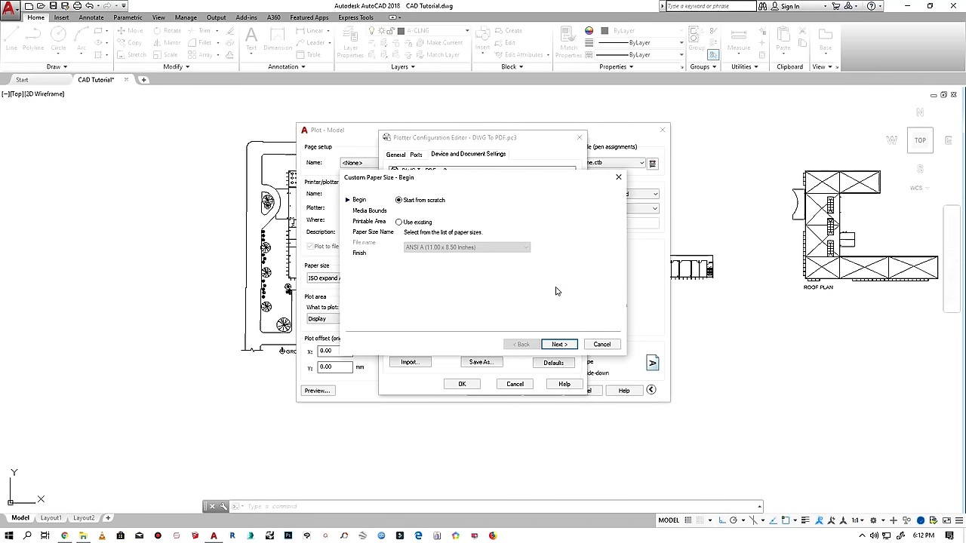
click(557, 346)
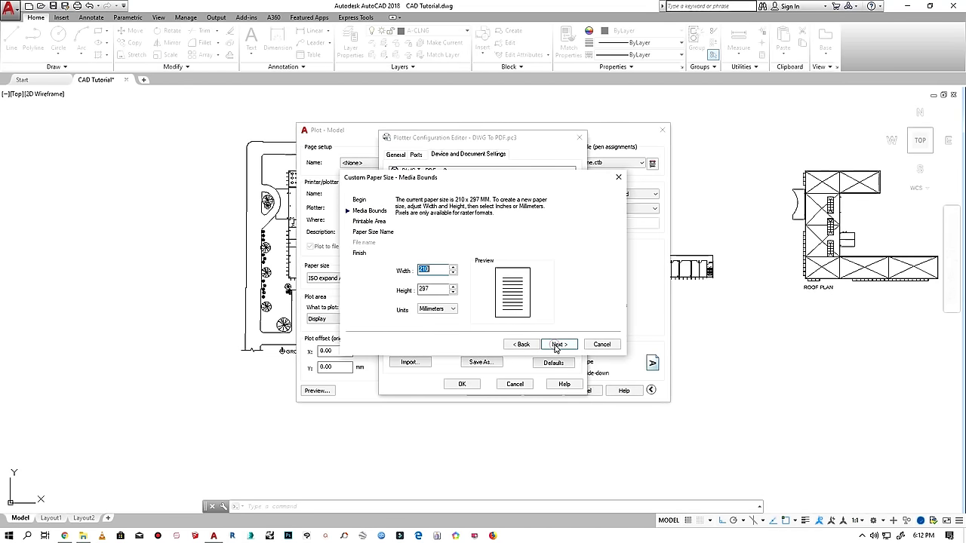
click(452, 309)
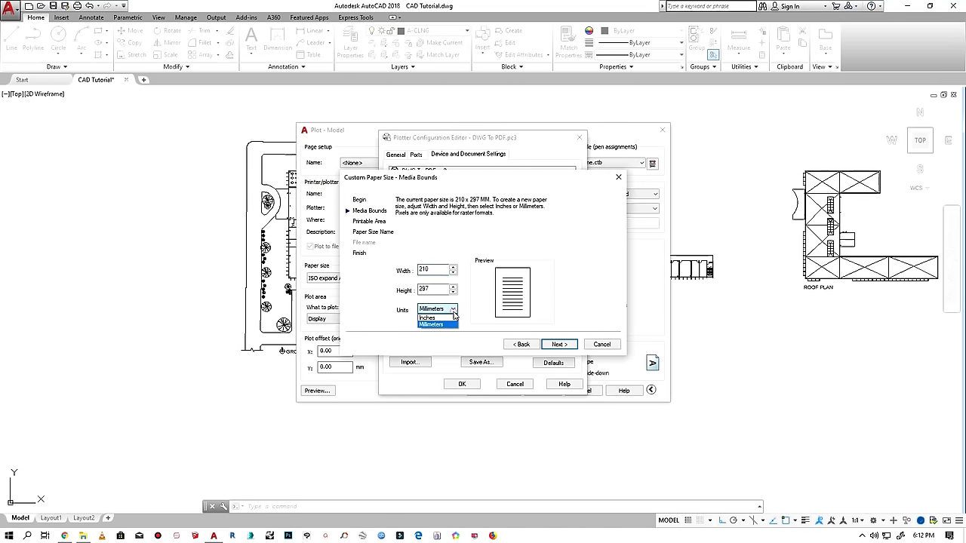
click(444, 318)
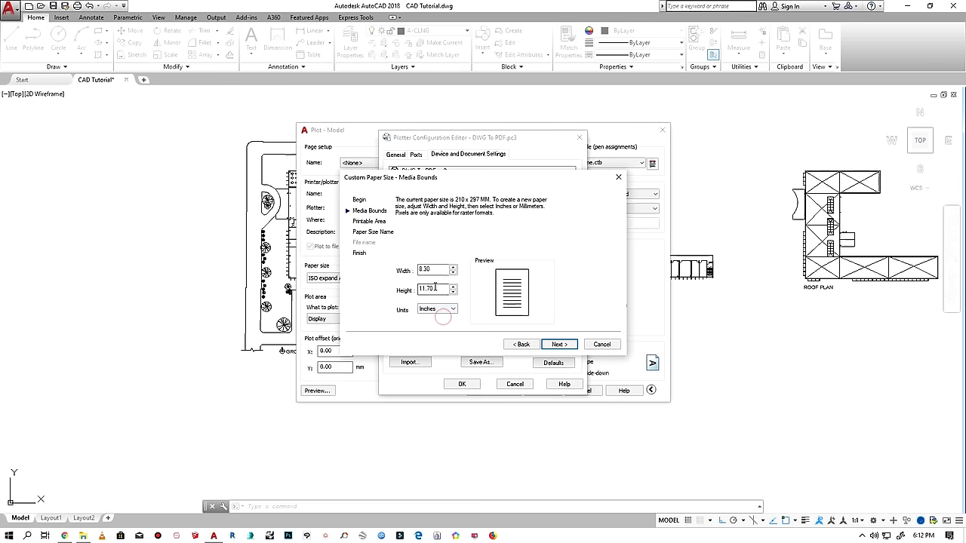
text(40)
double_click(440, 289)
text(40)
- Finish the wizard with default margins as User 1 and save the plotter configuration
click(557, 345)
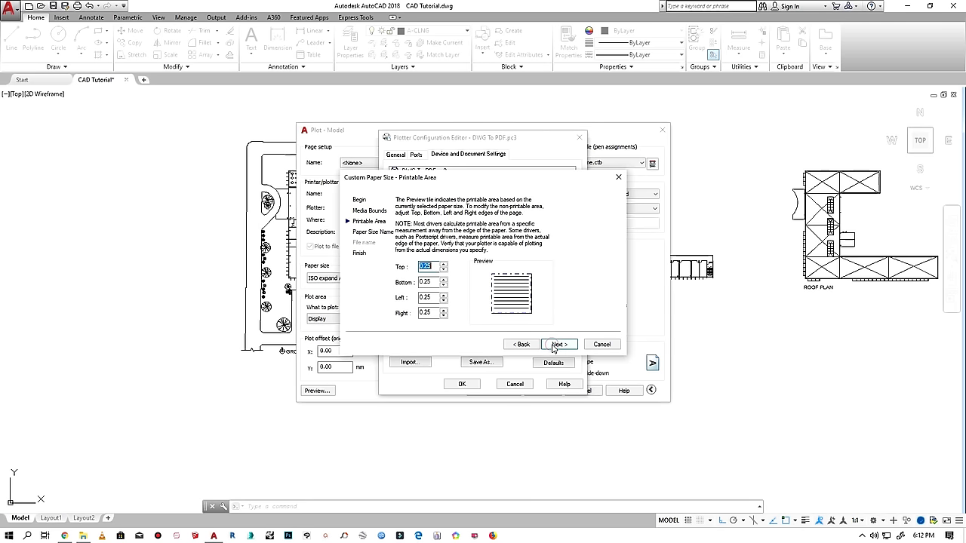
click(557, 345)
click(557, 345)
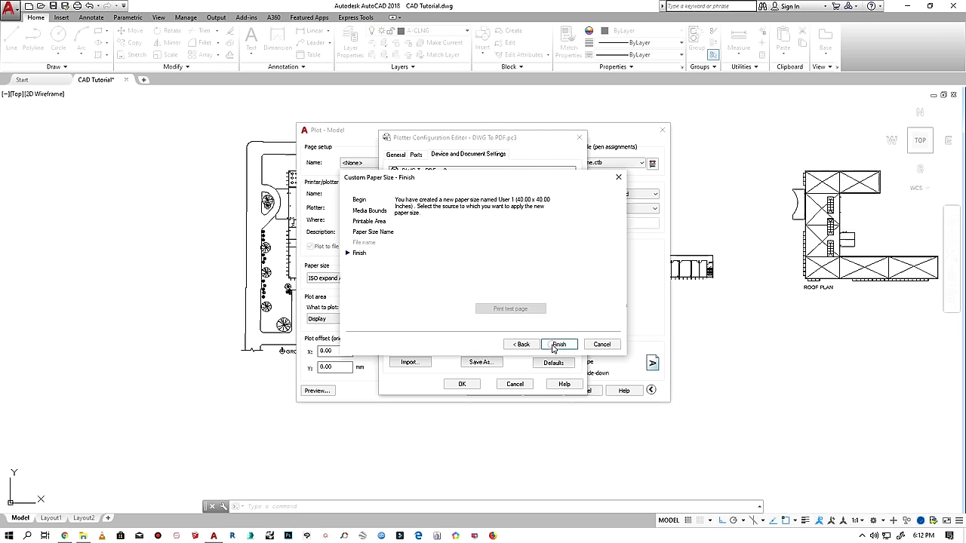
click(557, 344)
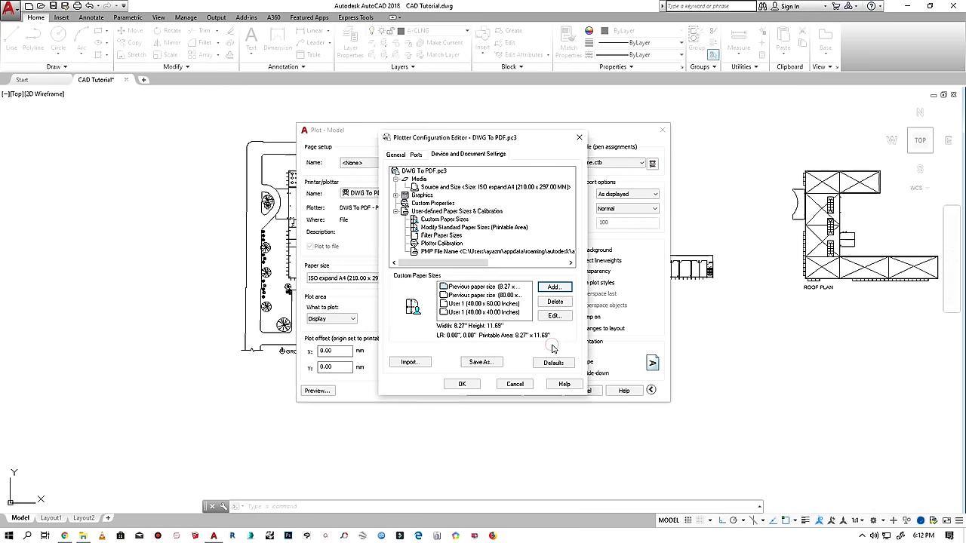
click(470, 312)
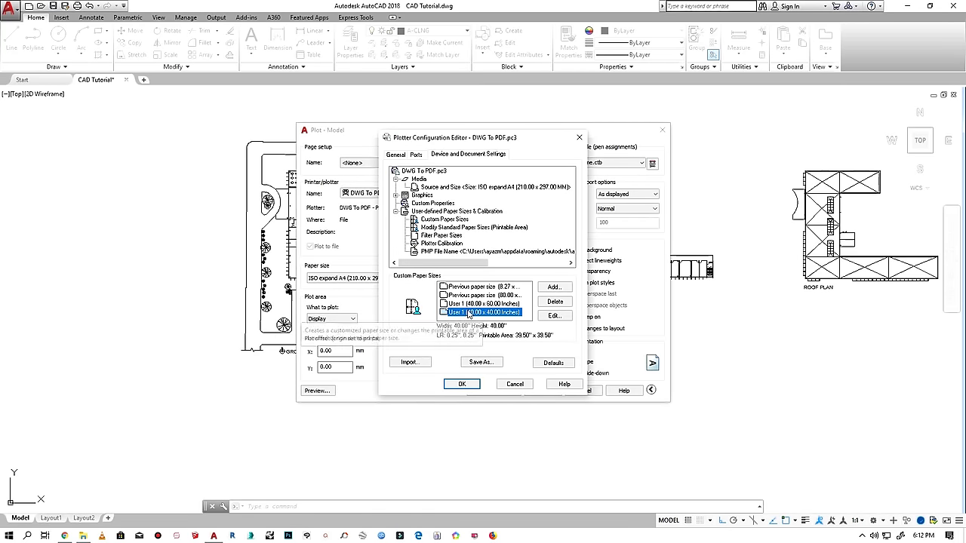
click(462, 385)
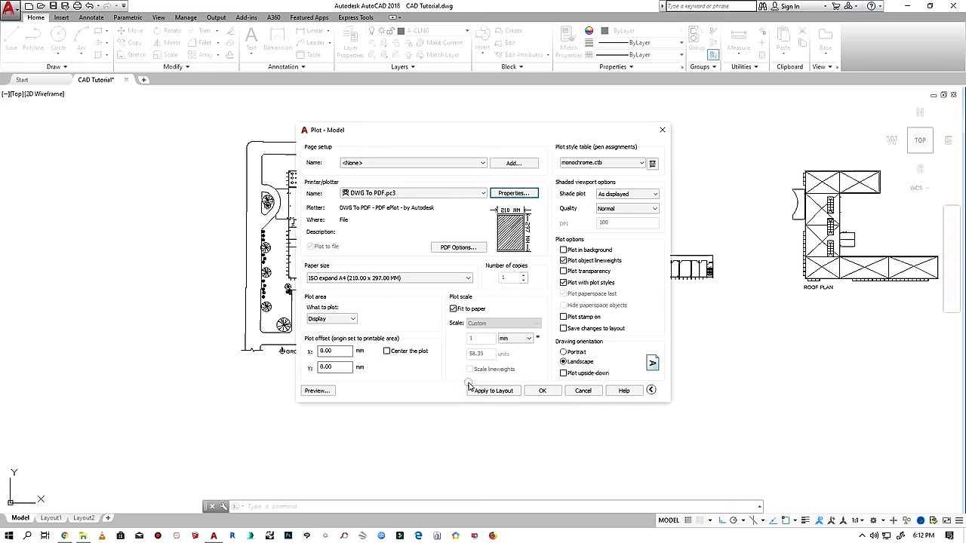
- Use User 1 (40.00 x 40.00 Inches) paper, disable Fit to paper, and plot a Window
click(390, 279)
drag(465, 425, 465, 300)
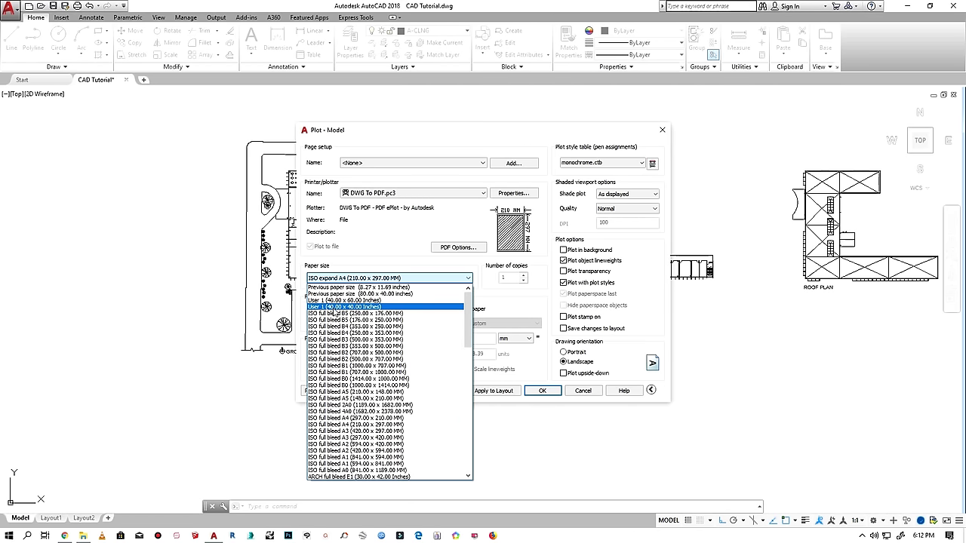
click(325, 308)
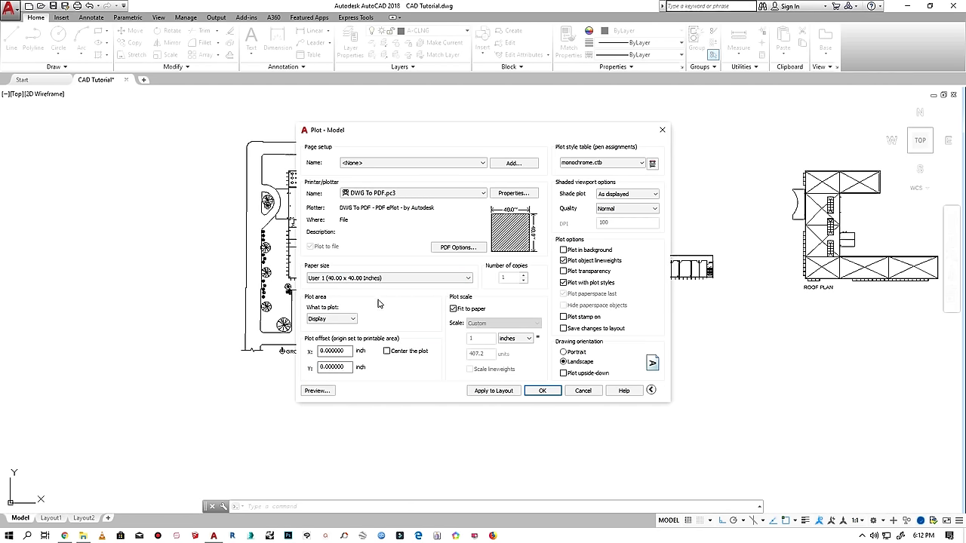
click(453, 309)
click(344, 319)
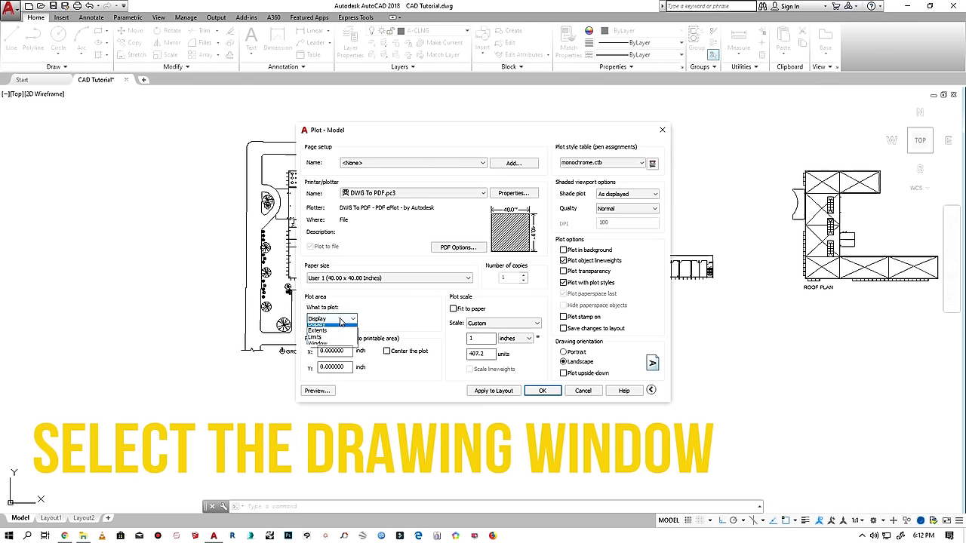
click(337, 352)
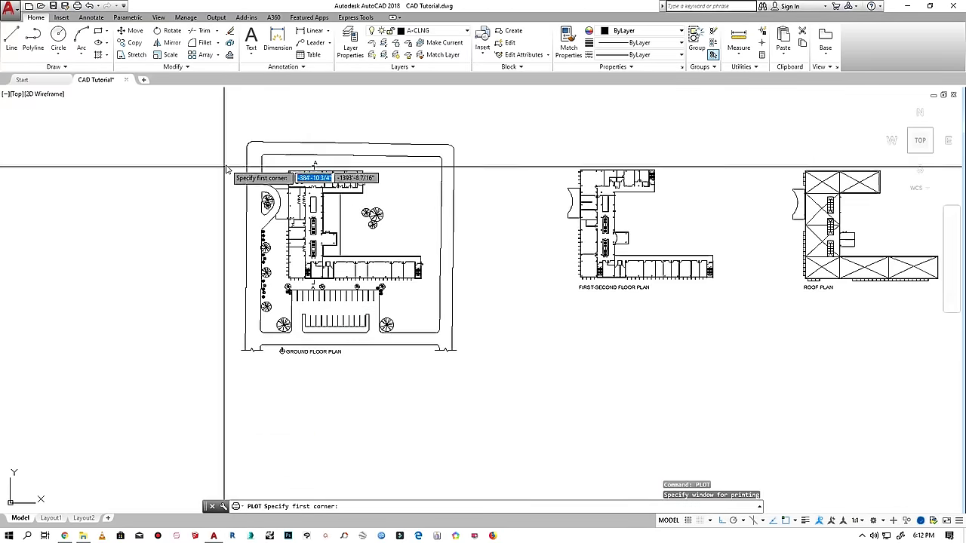
- Window the ground floor plan, centre the plot, and set scale 1/16" = 1'-0"
click(238, 134)
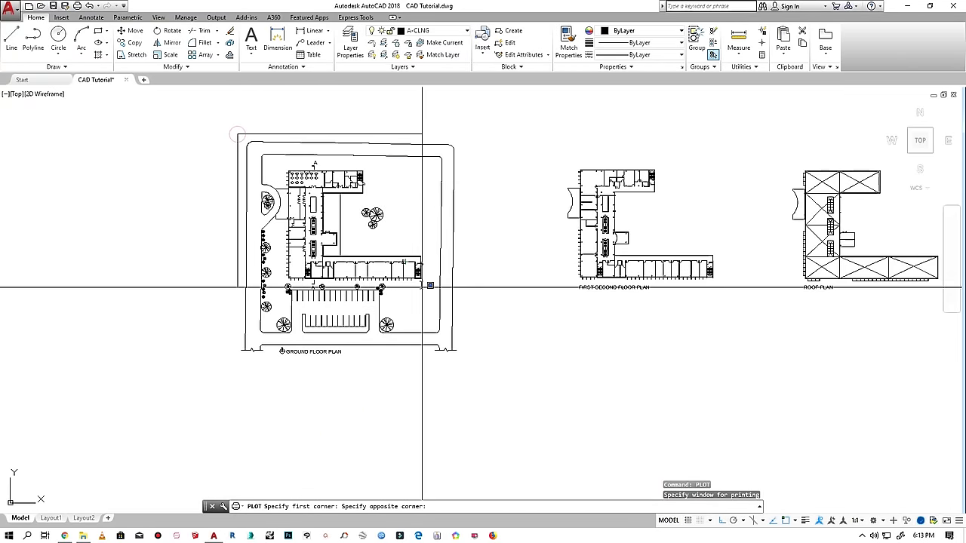
click(465, 363)
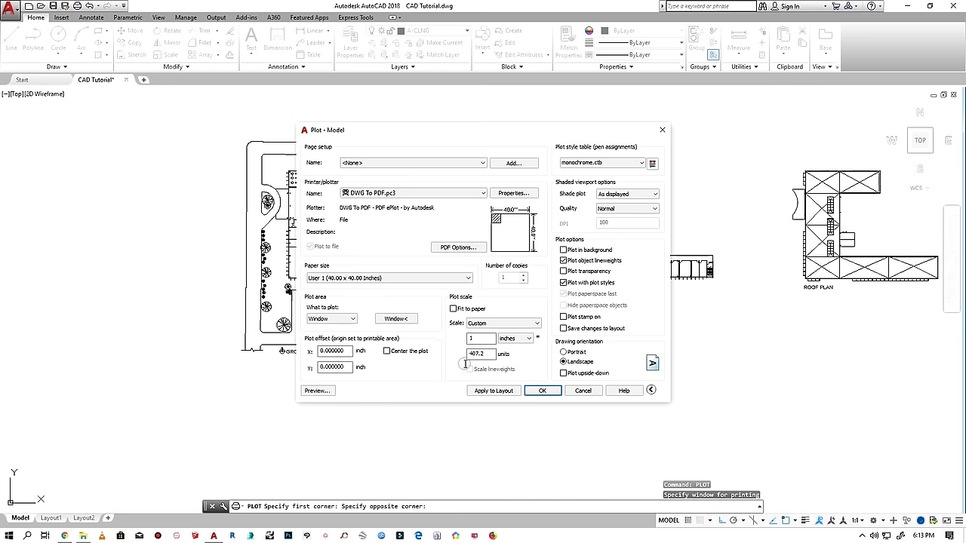
click(386, 351)
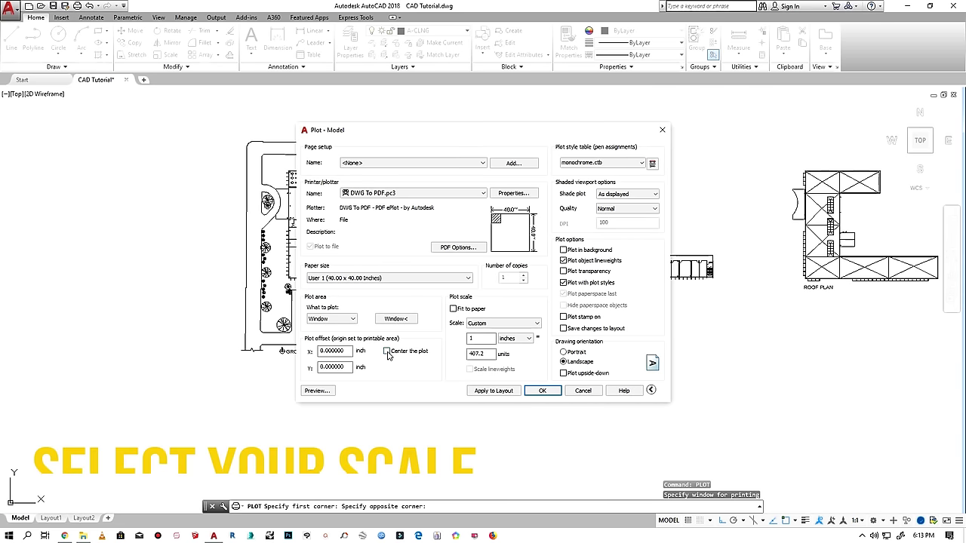
click(484, 324)
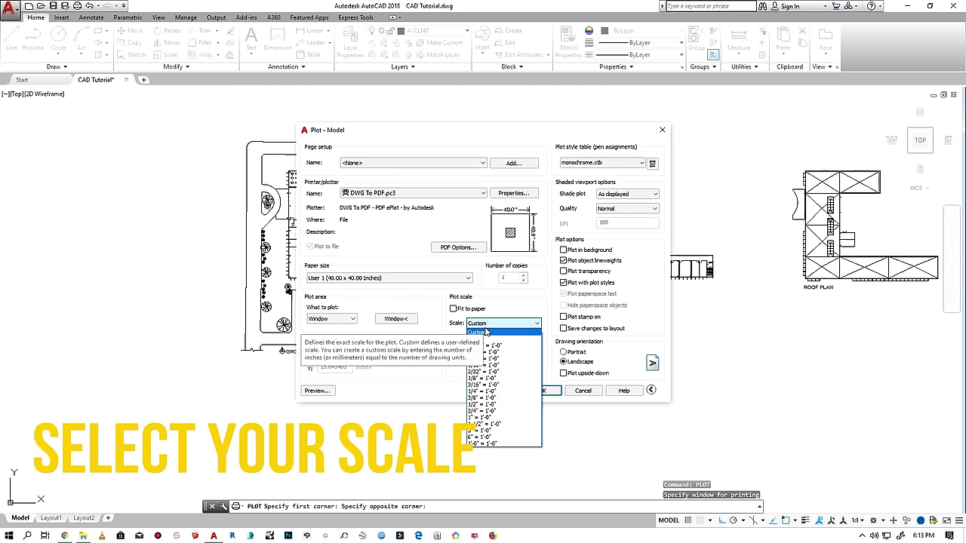
click(490, 366)
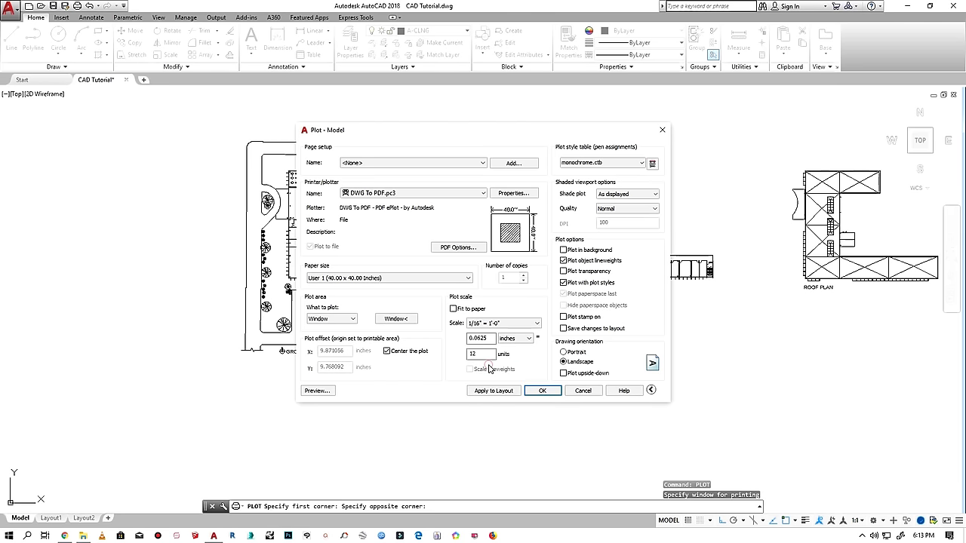
- Preview the plot past the scale warning, inspect it, and close the preview
click(317, 391)
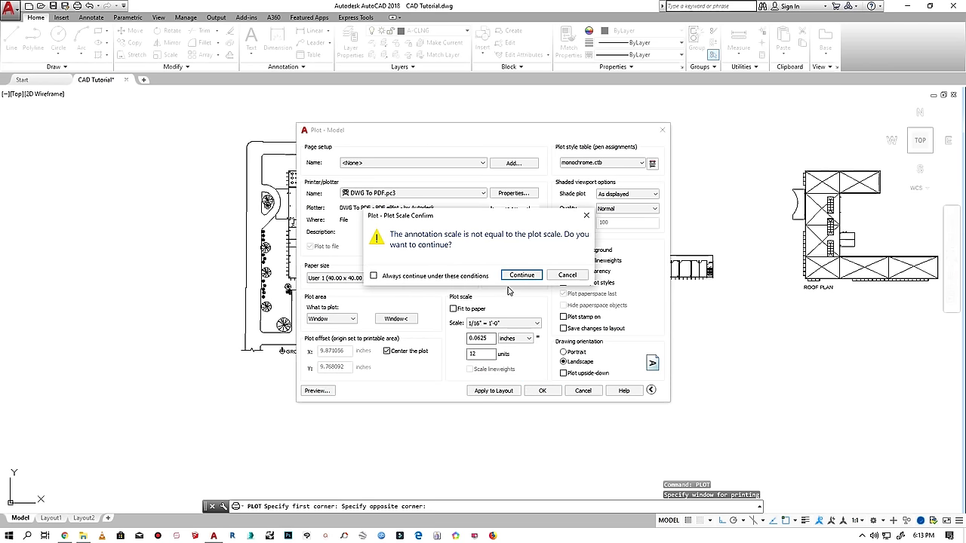
click(521, 276)
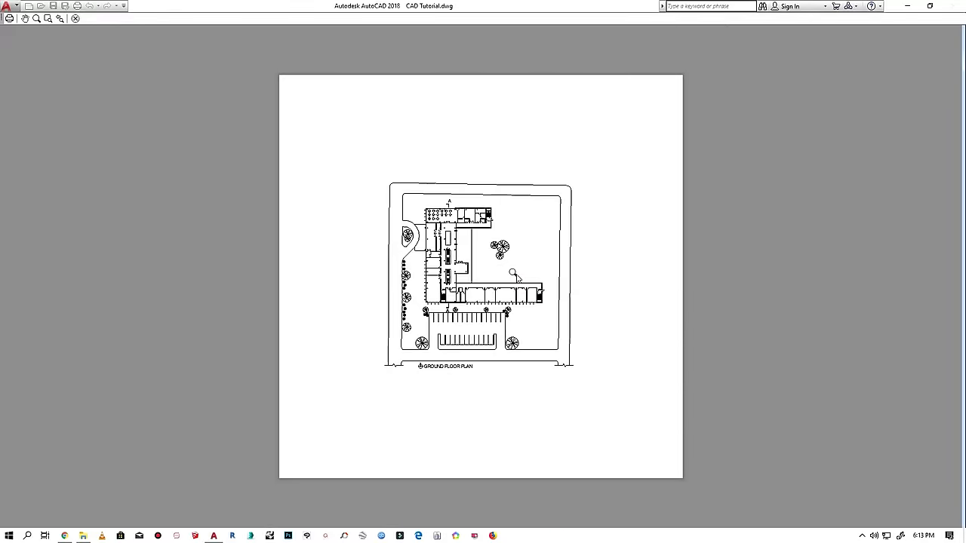
scroll(463, 317, up, 4)
scroll(453, 310, up, 2)
scroll(453, 310, down, 3)
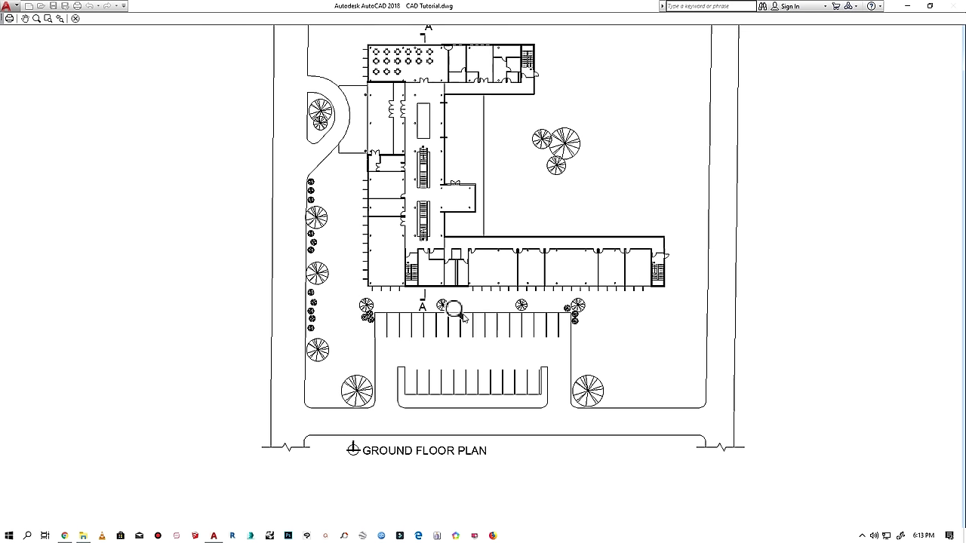
scroll(432, 323, down, 1)
click(76, 18)
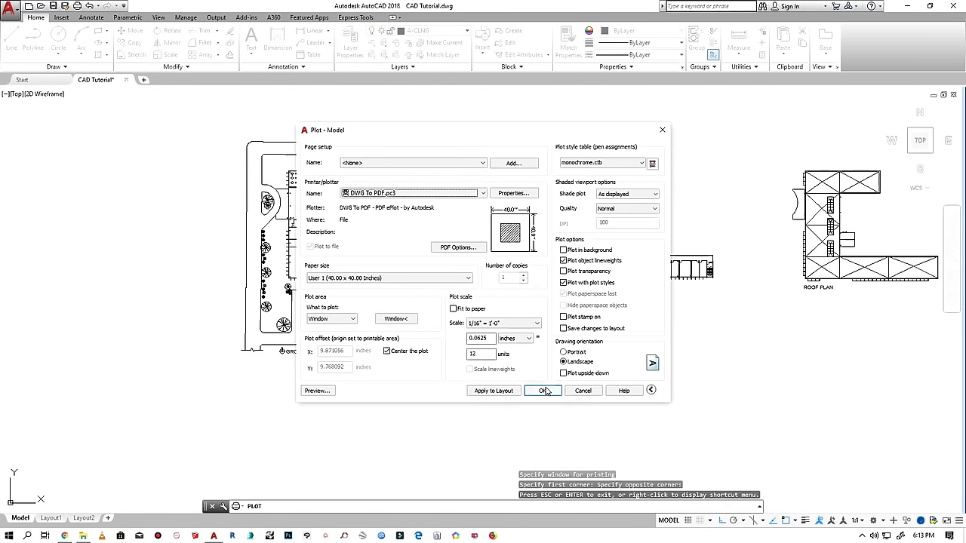
- Plot the ground floor plan as gf plan.pdf in a new Desktop folder 'pdf drawings'
click(544, 391)
click(521, 275)
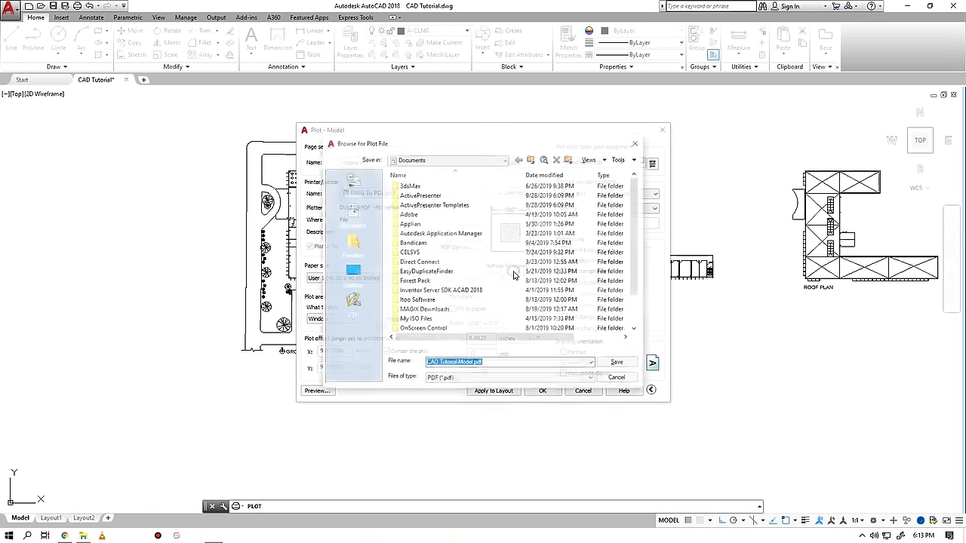
click(353, 272)
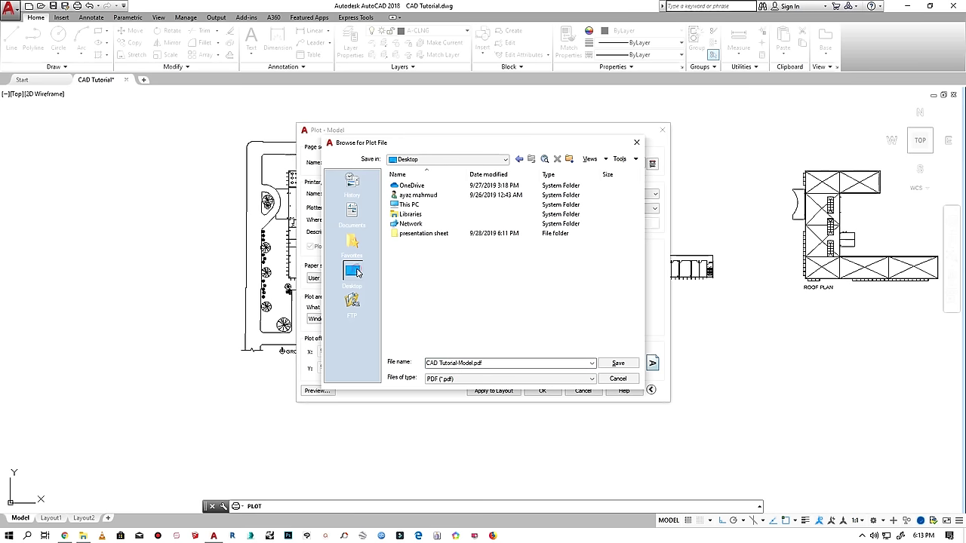
right_click(513, 264)
mouse_move(457, 354)
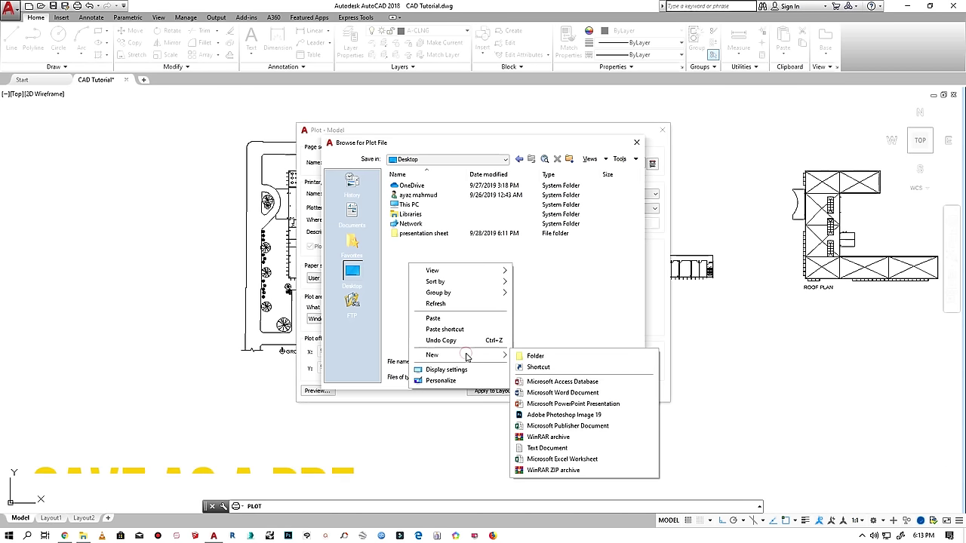
click(569, 355)
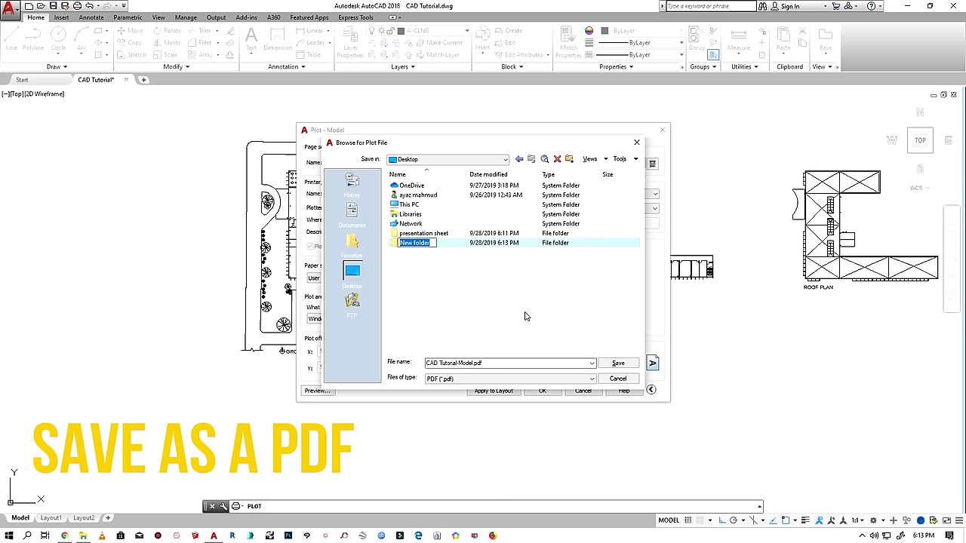
text(pdf drawings)
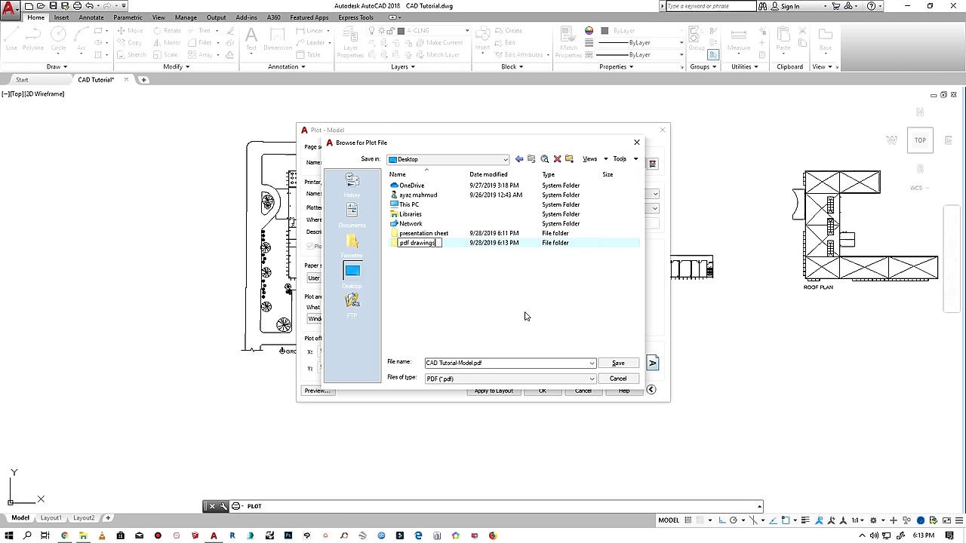
double_click(413, 242)
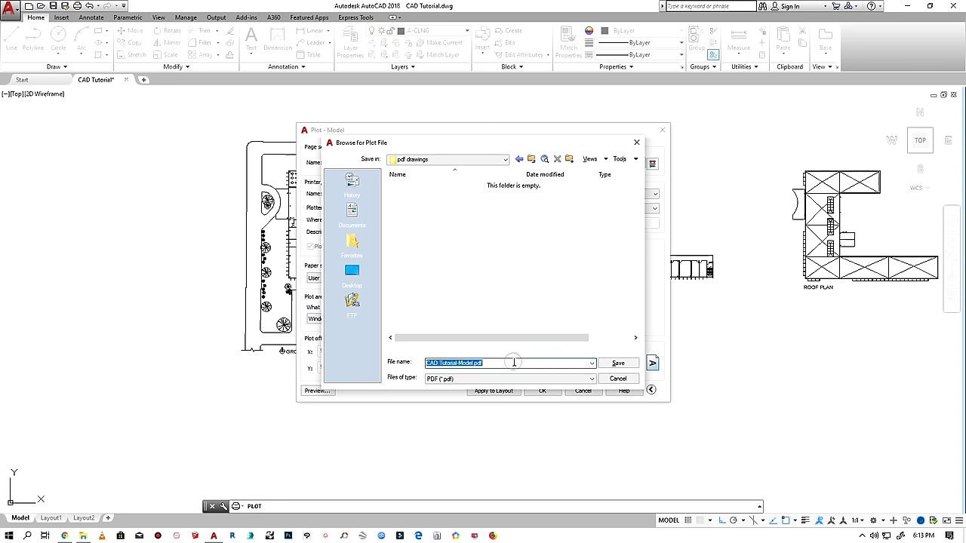
text(gf plan)
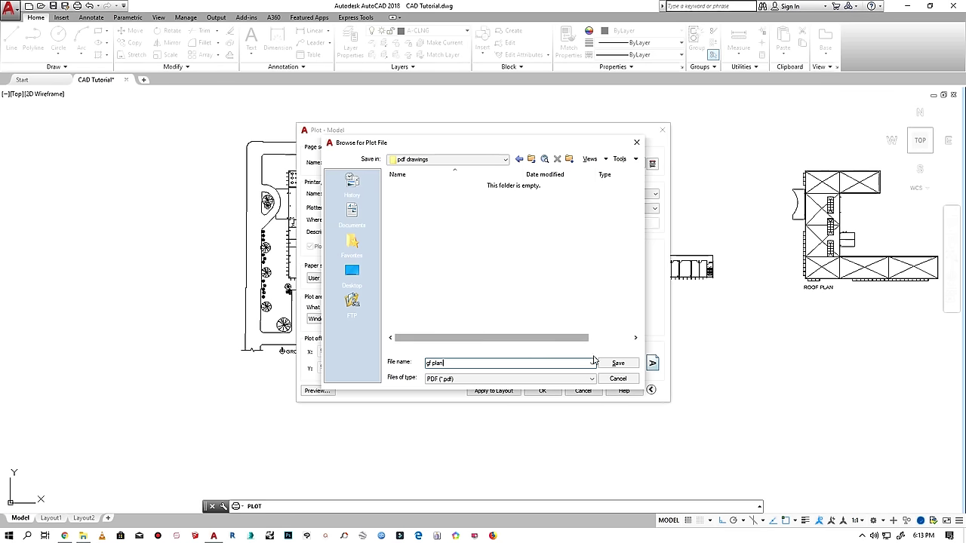
click(617, 364)
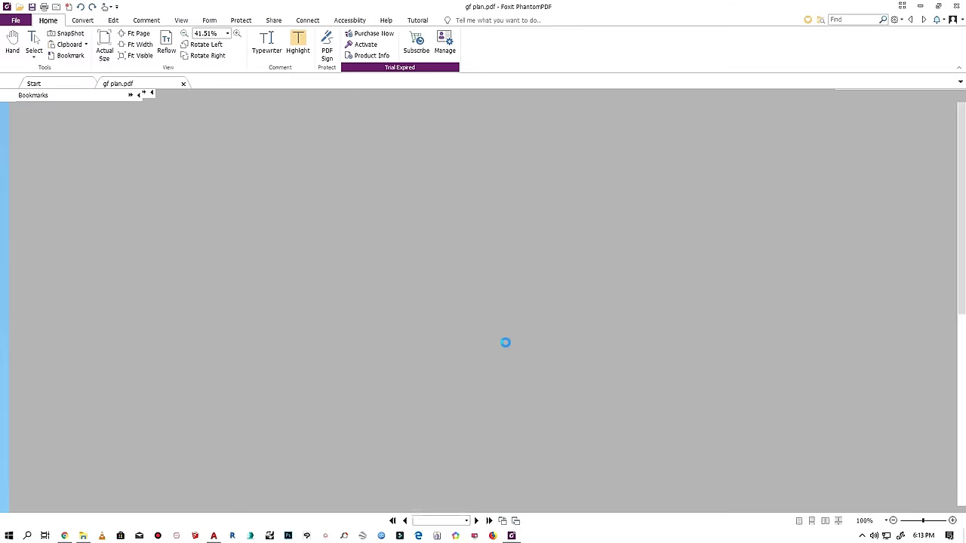
- Scroll through gf plan.pdf in Foxit to check the plot, then close it
scroll(365, 306, down, 3)
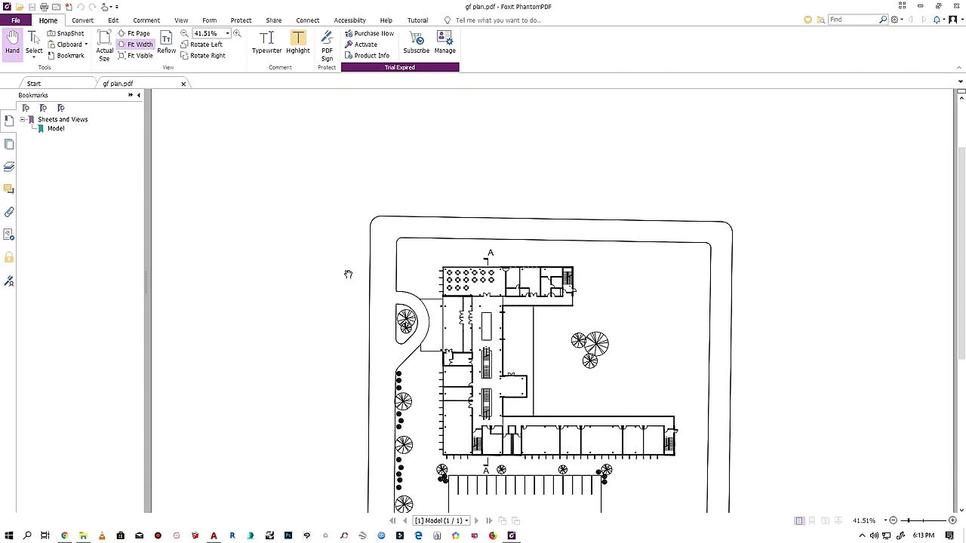
scroll(345, 274, down, 3)
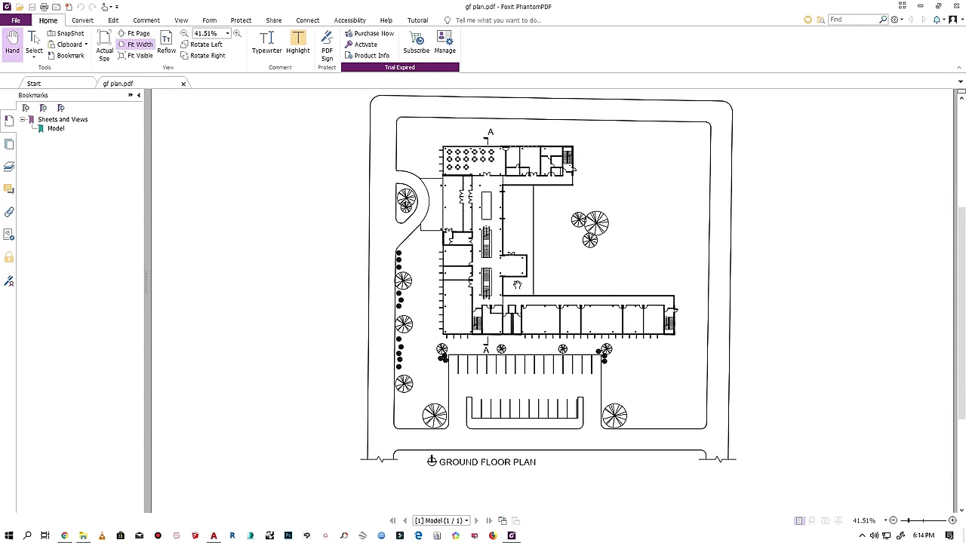
scroll(512, 282, up, 1)
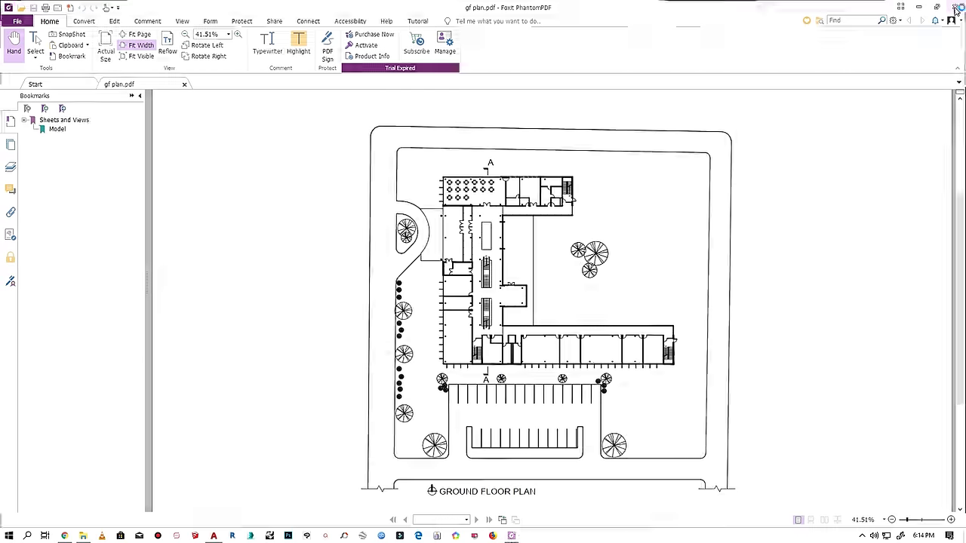
click(960, 5)
- Start a new plot with the previous plot's settings, windowing the first-second floor plan
scroll(634, 227, up, 3)
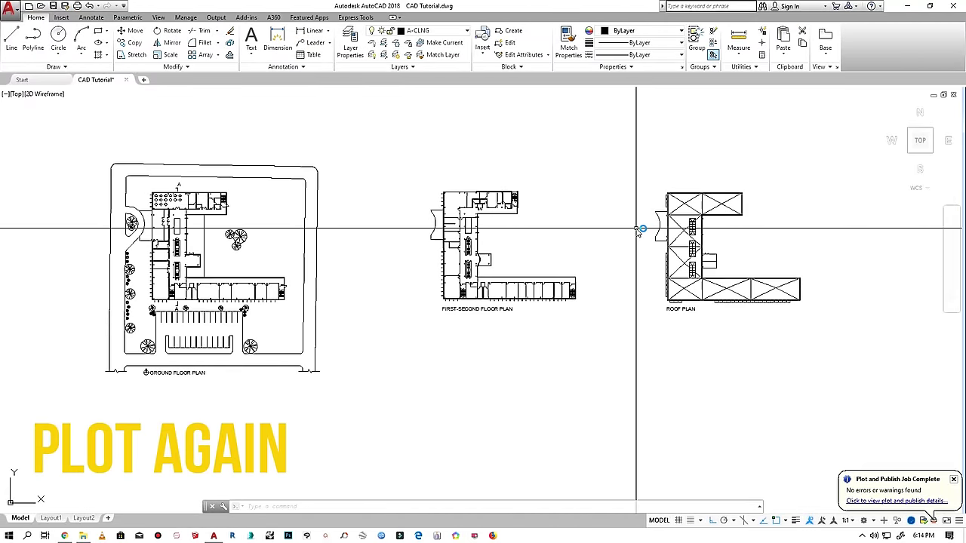
text(plot)
key(Return)
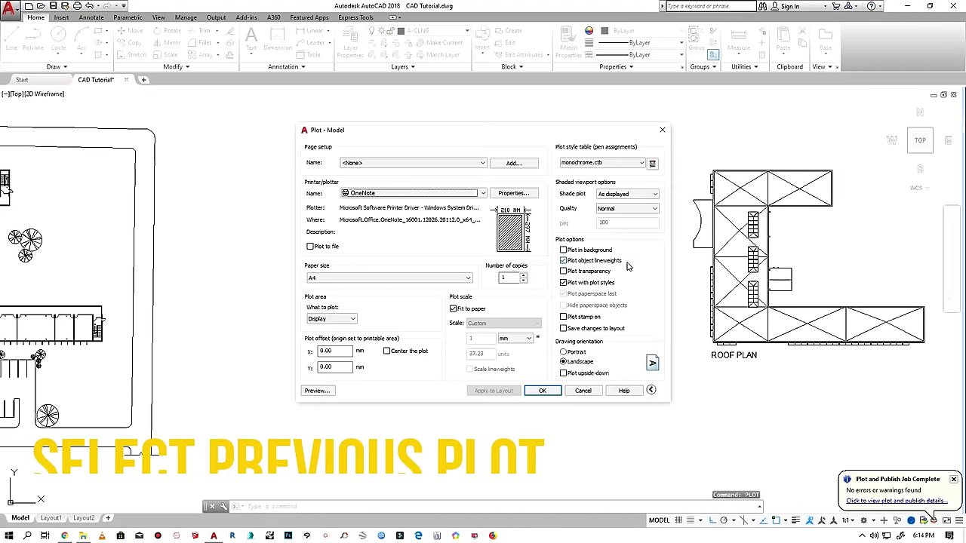
click(421, 162)
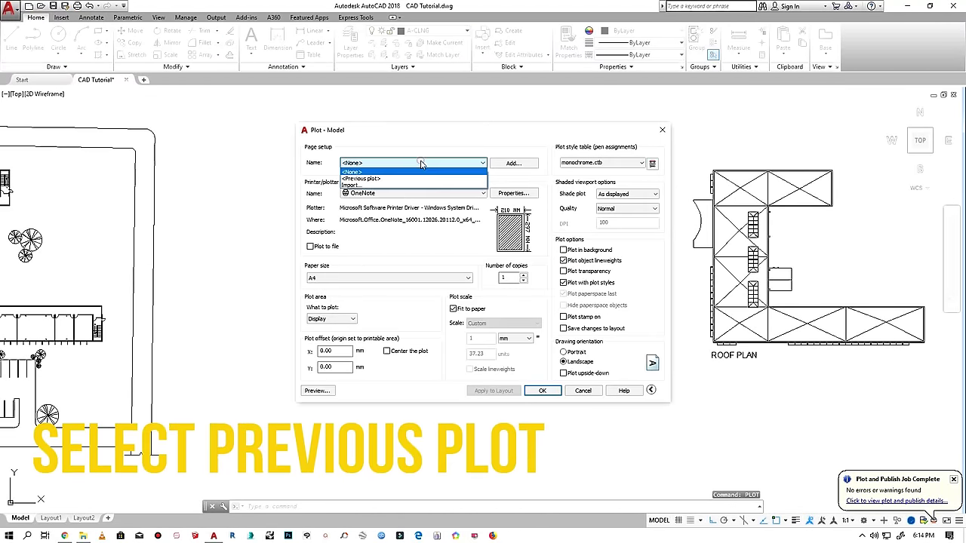
click(371, 179)
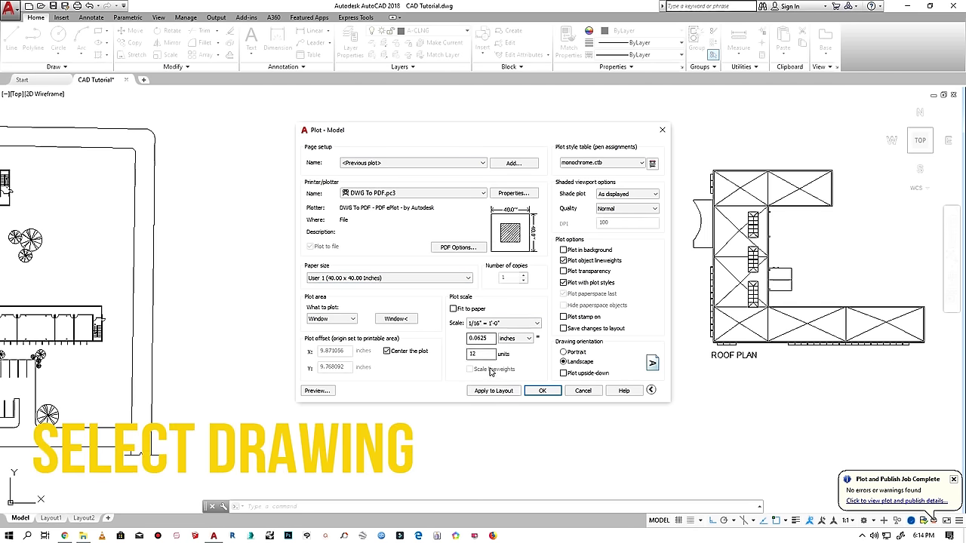
click(396, 319)
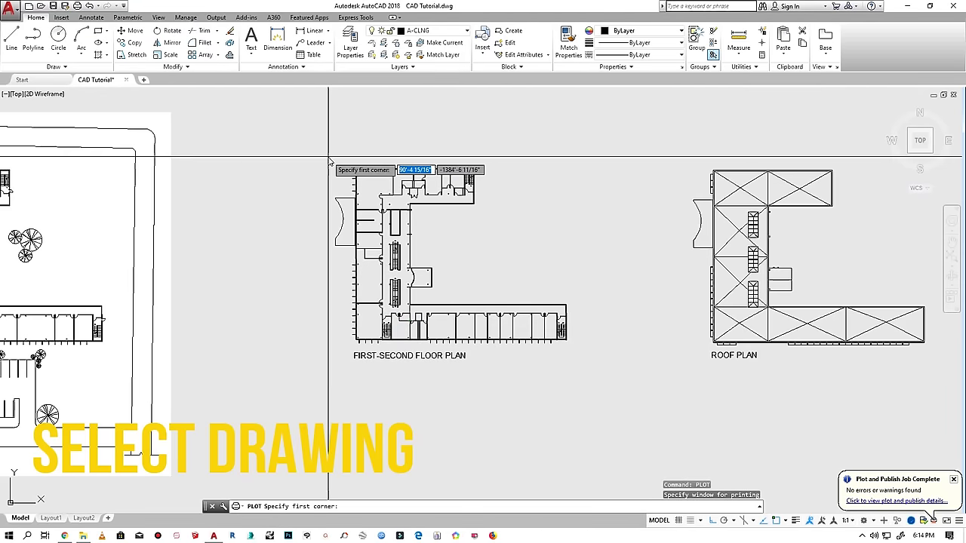
click(329, 159)
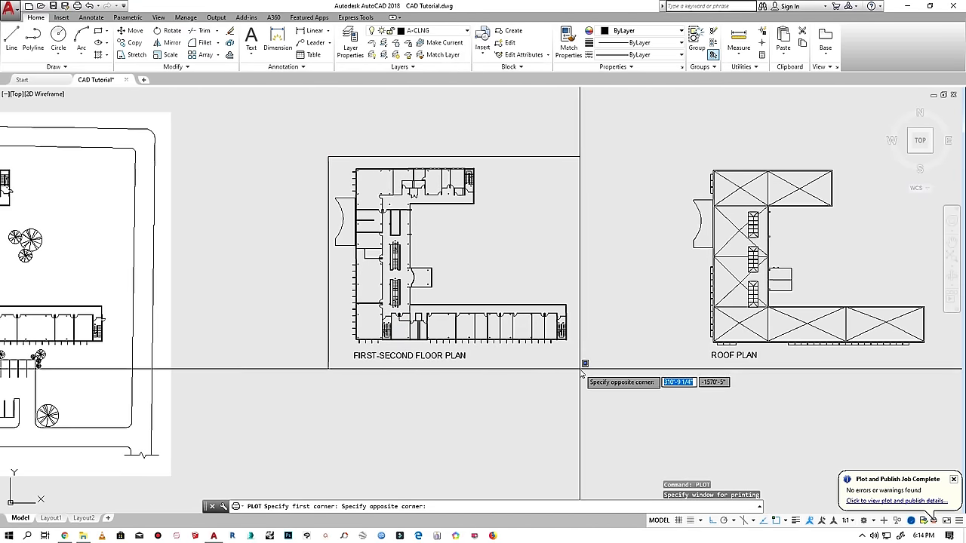
click(580, 368)
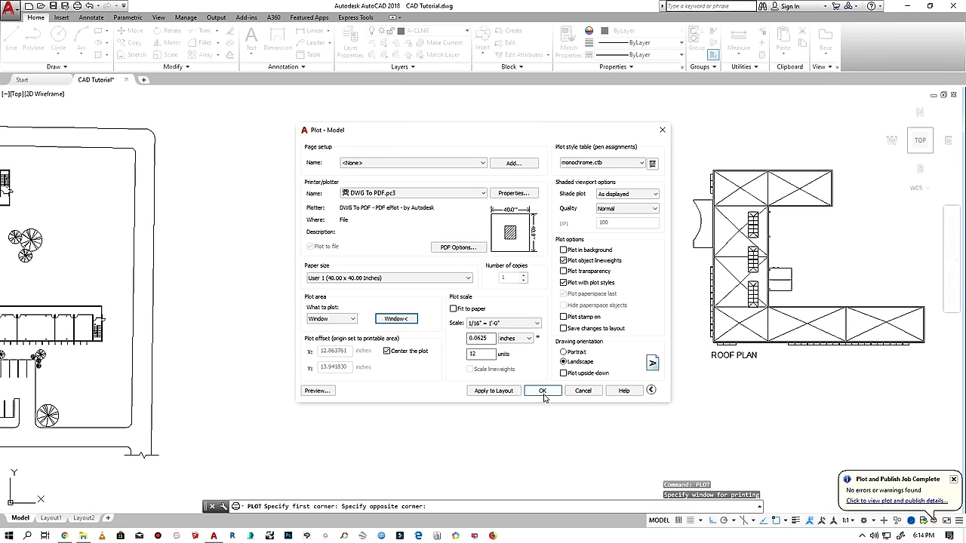
- Plot past the scale warning and save it as 1st-2nd floor.pdf
click(542, 391)
click(527, 275)
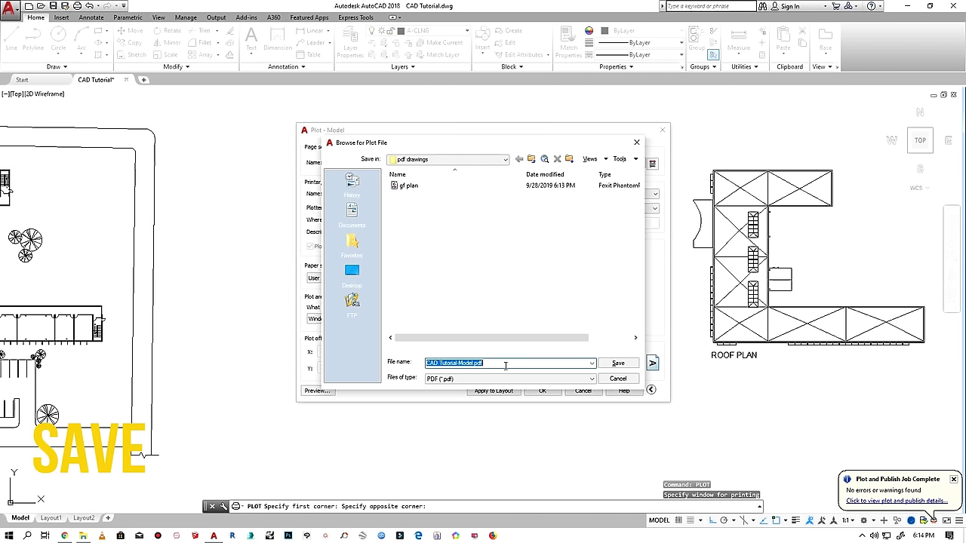
text(1st-2nd floor)
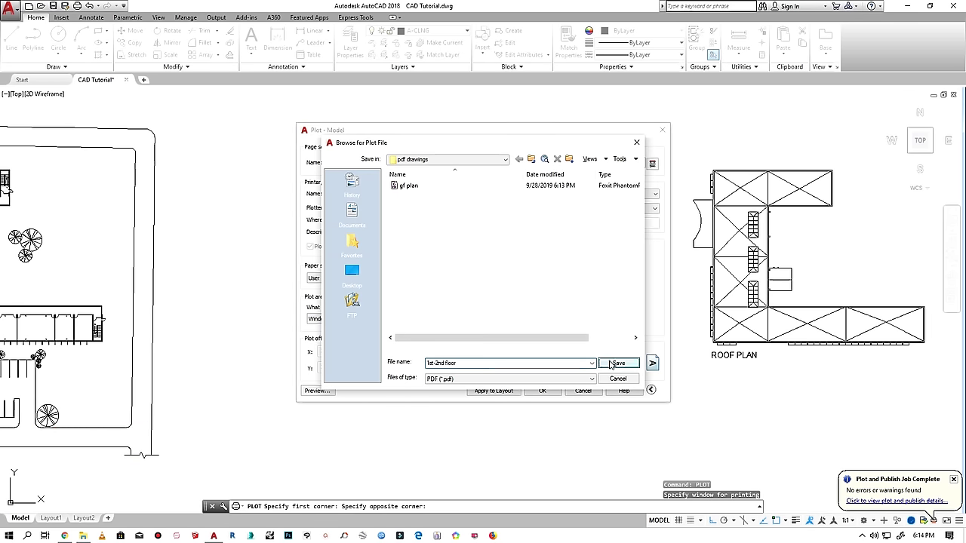
click(617, 364)
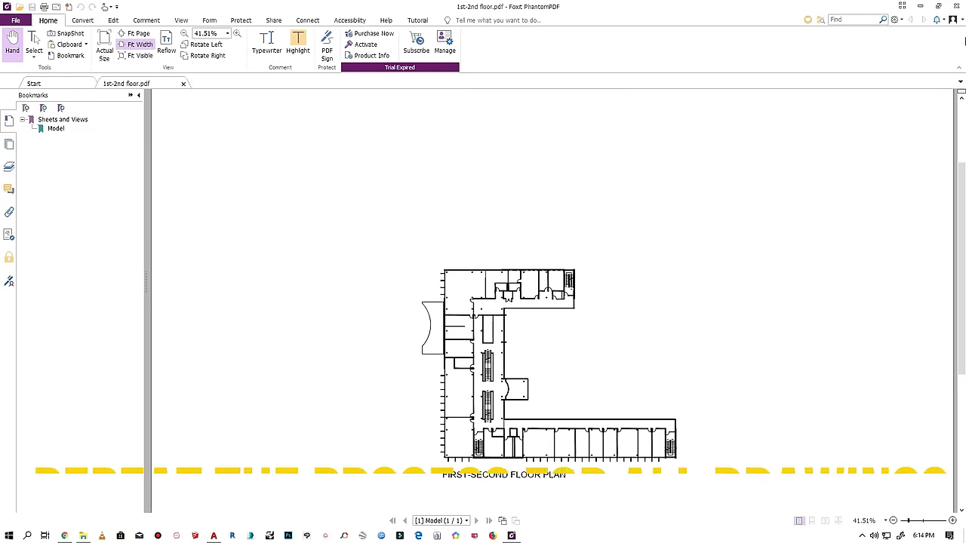
- Close the PDF and set up a new plot windowing the roof plan with previous settings
click(957, 6)
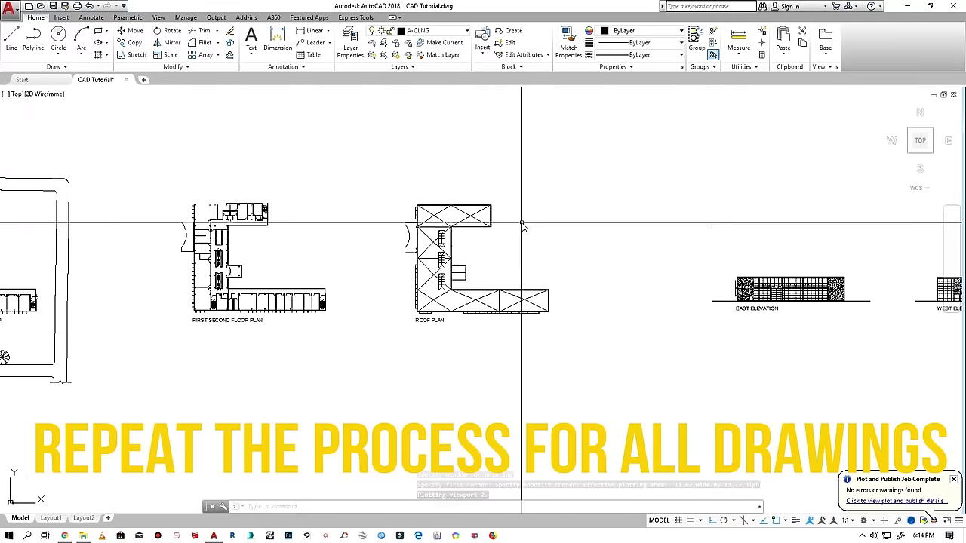
key(ctrl+p)
click(401, 161)
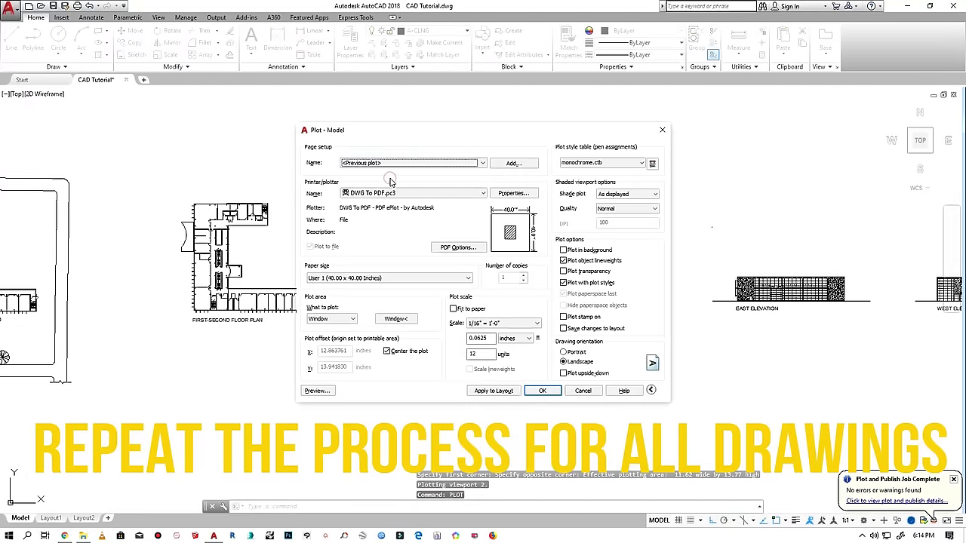
click(339, 323)
click(396, 195)
click(567, 331)
- Plot past the scale warning and save it as Roof plan.pdf
click(542, 391)
click(580, 273)
text(roof plan)
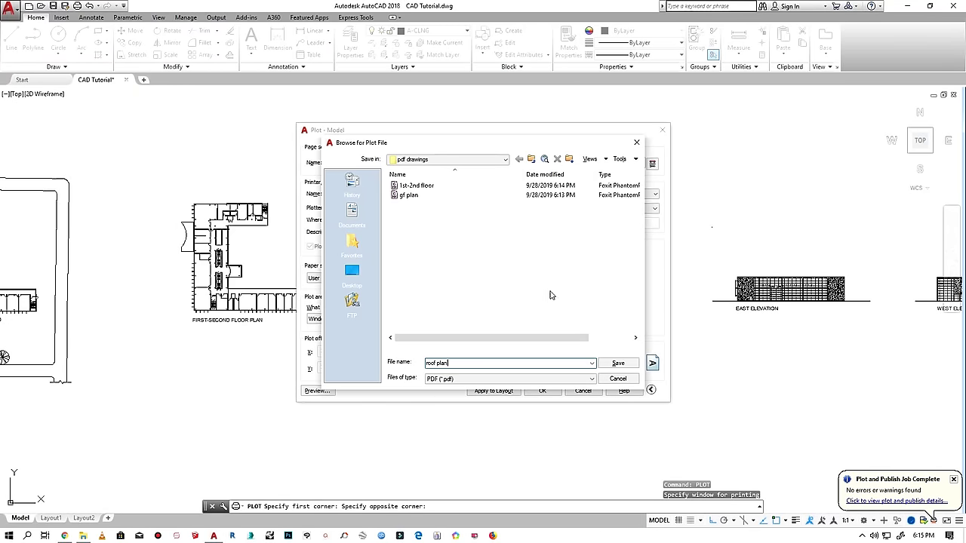
click(620, 362)
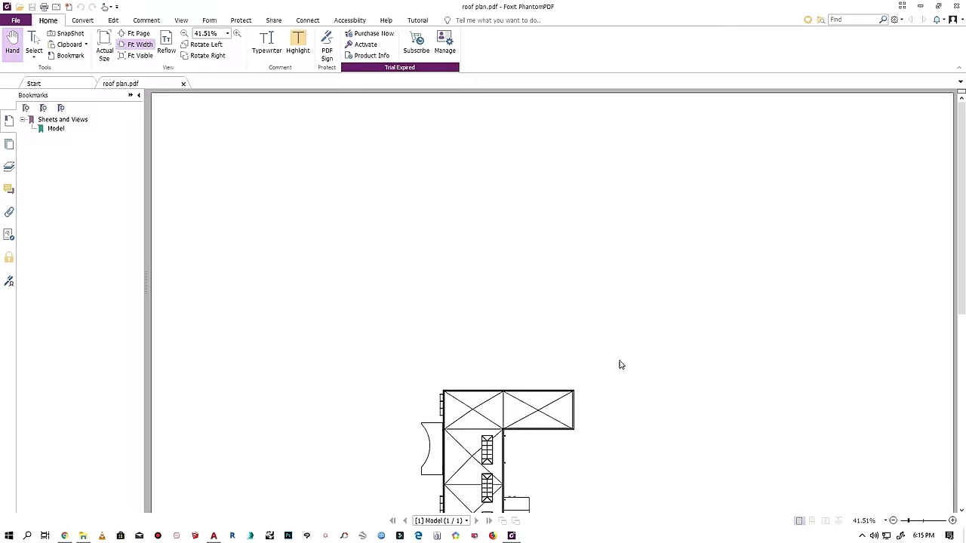
- Set up another plot with previous settings, windowing the East Elevation
scroll(628, 287, up, 3)
scroll(574, 340, up, 3)
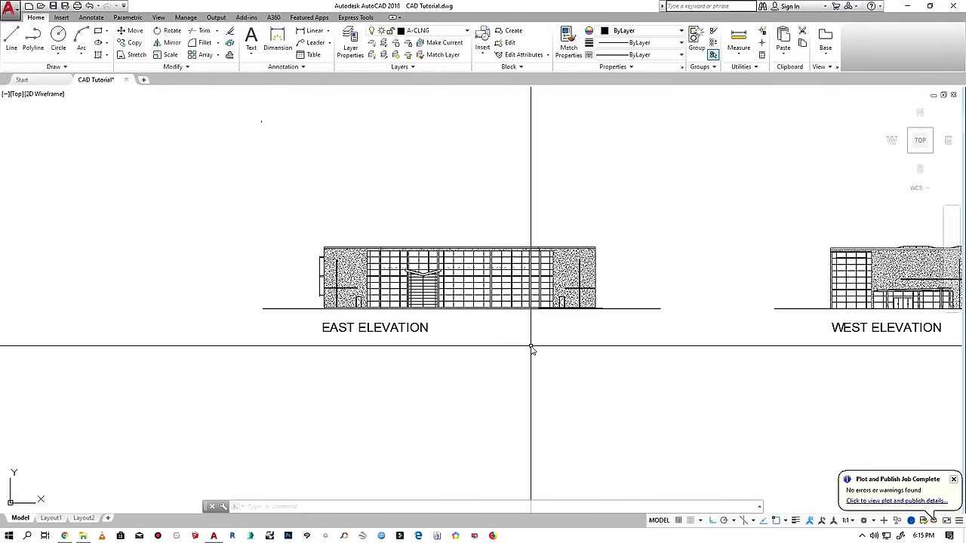
text(lot)
key(Return)
click(345, 159)
click(345, 177)
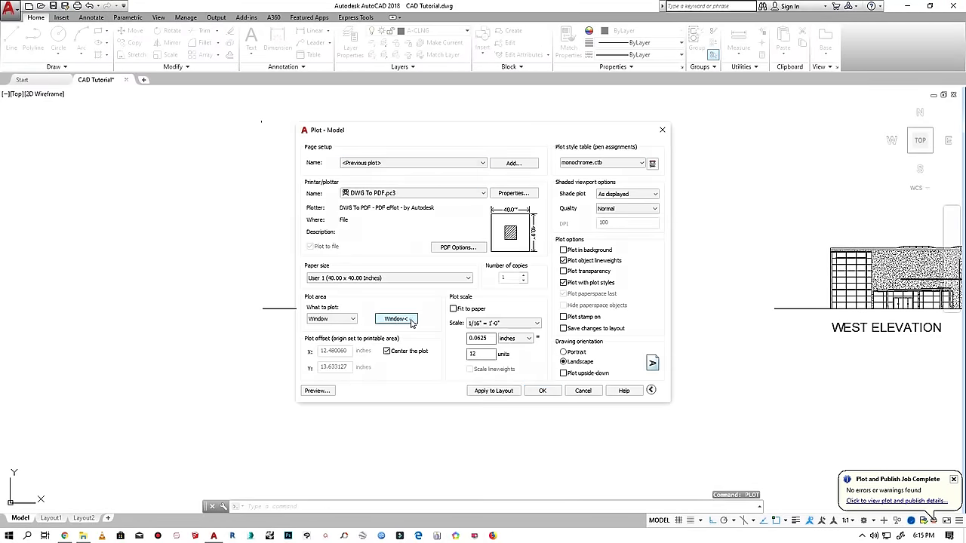
click(339, 384)
click(248, 215)
click(322, 241)
- Plot past the scale warning and save it as east elevation.pdf
click(543, 391)
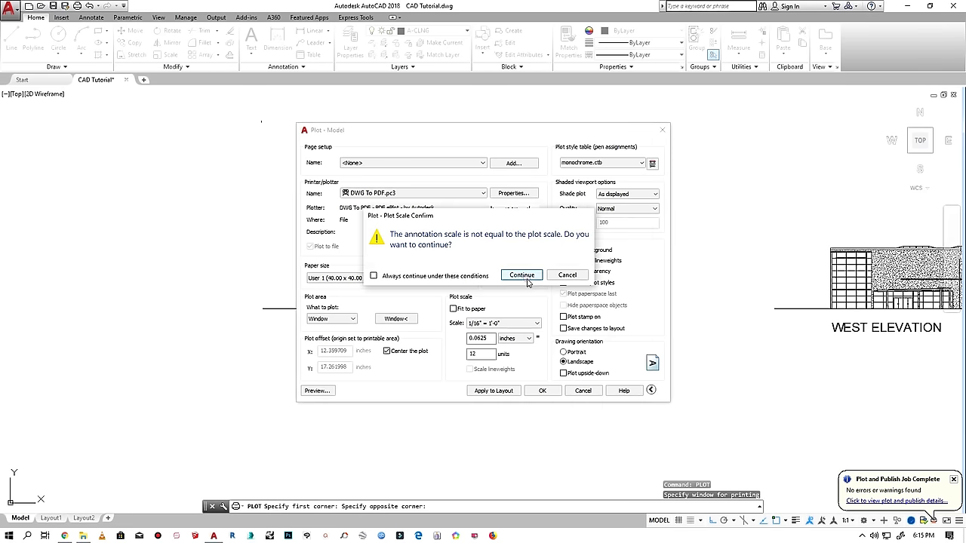
click(524, 276)
text(east elevation)
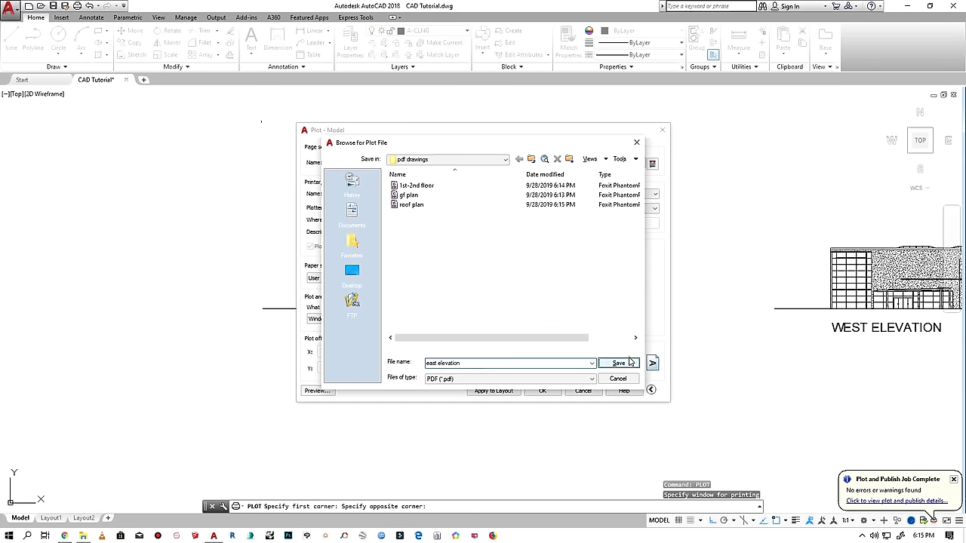
click(619, 363)
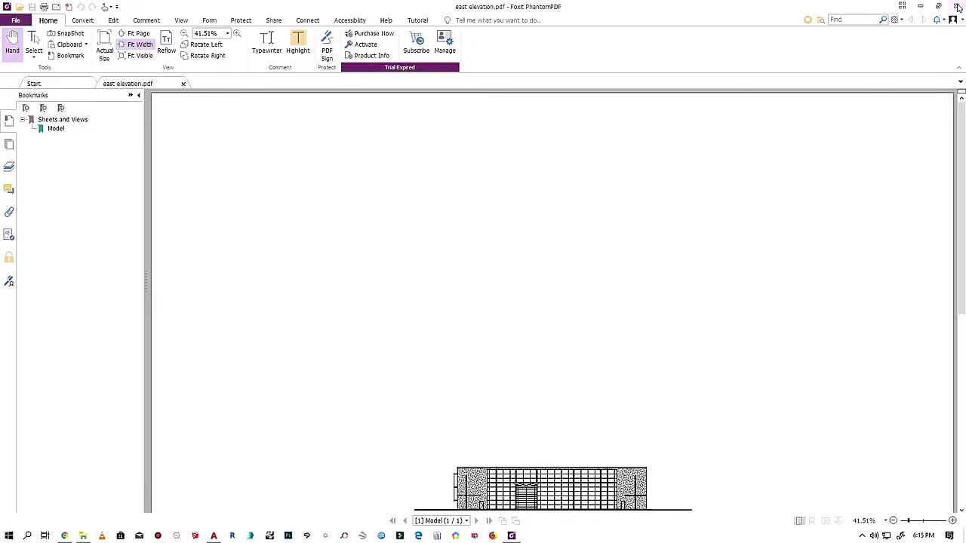
scroll(594, 224, up, 3)
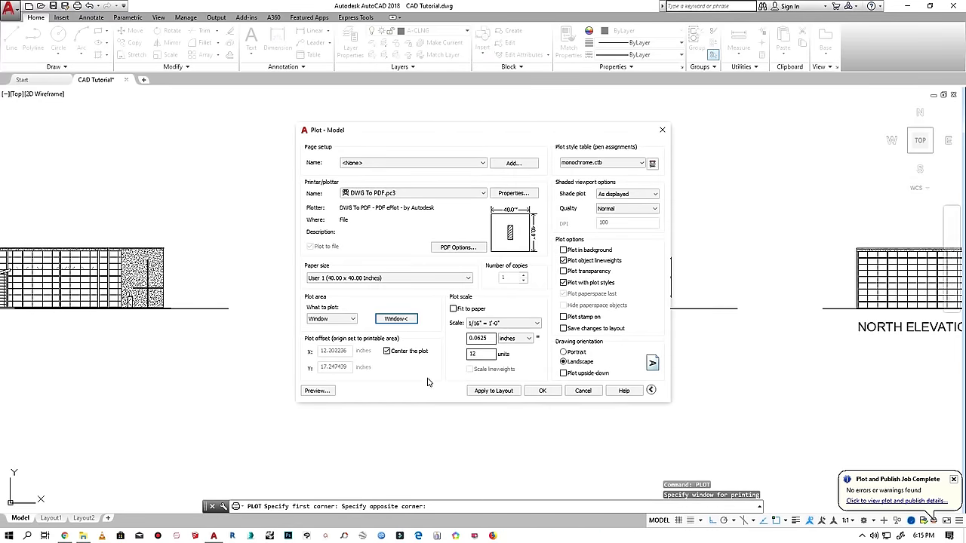
- Plot the next two elevations by window to PDFs in the pdf drawings folder
click(544, 391)
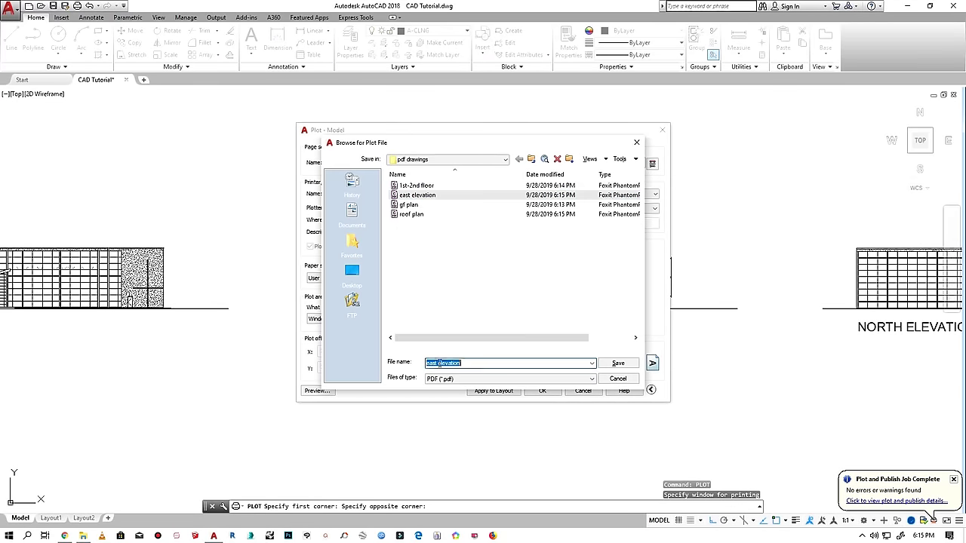
click(619, 364)
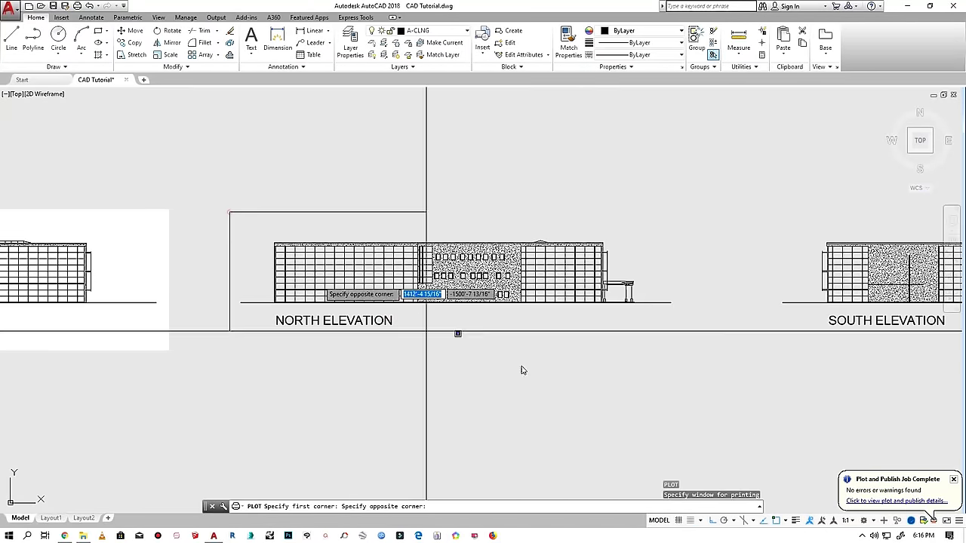
click(682, 336)
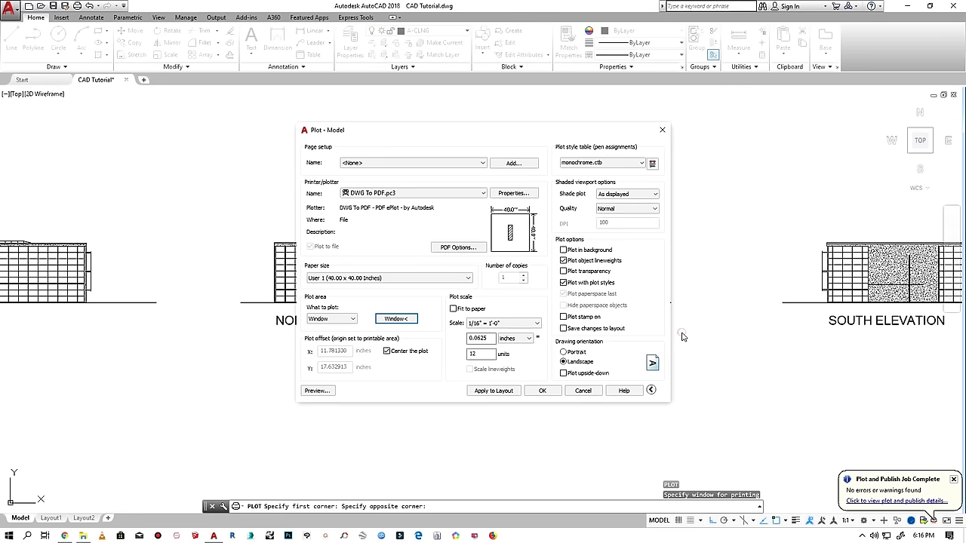
click(536, 391)
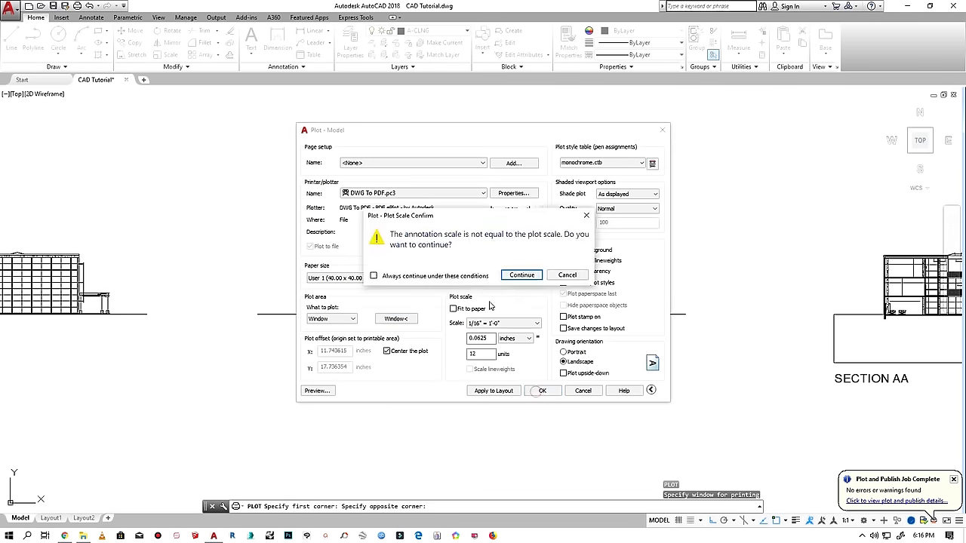
click(517, 275)
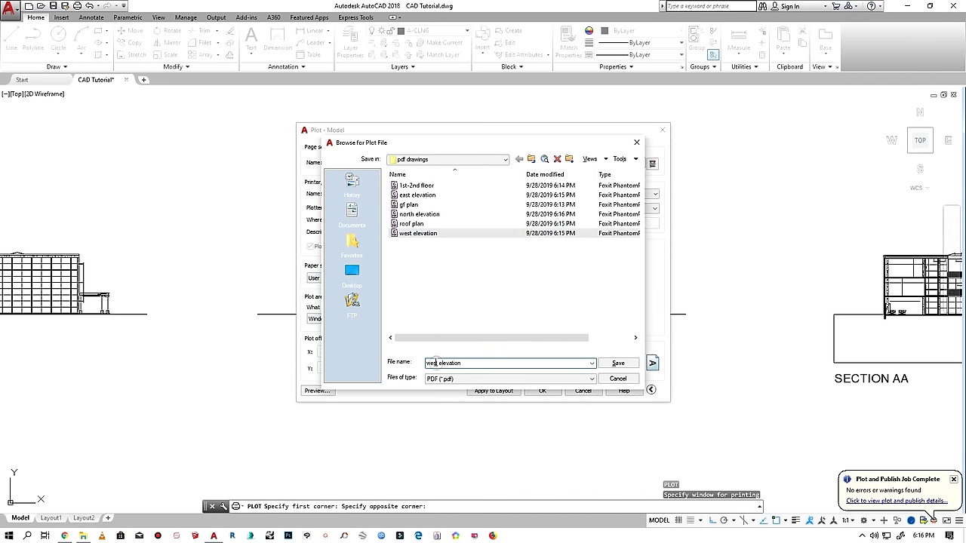
click(609, 365)
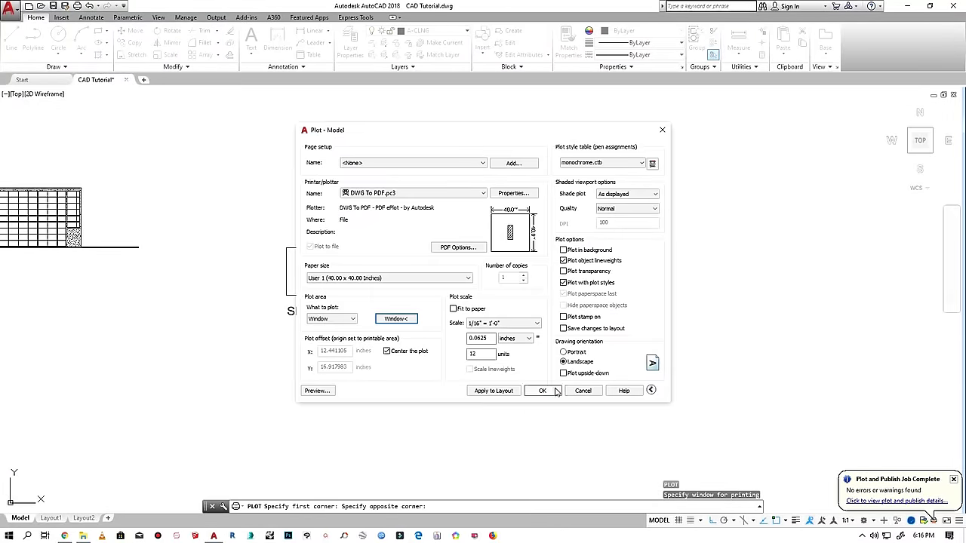
- Plot Section AA to PDF, then close AutoCAD, answering the save-changes prompt
click(555, 391)
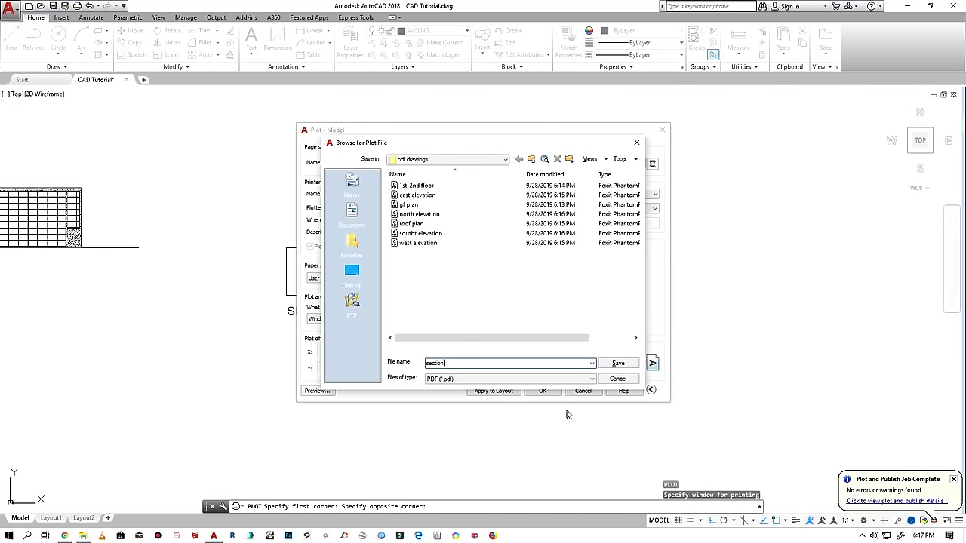
click(617, 363)
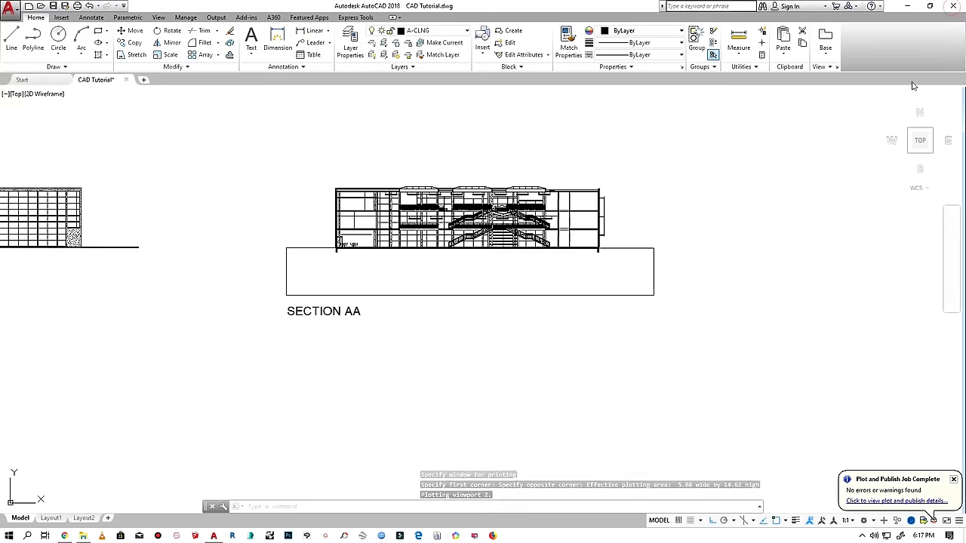
click(953, 5)
click(511, 290)
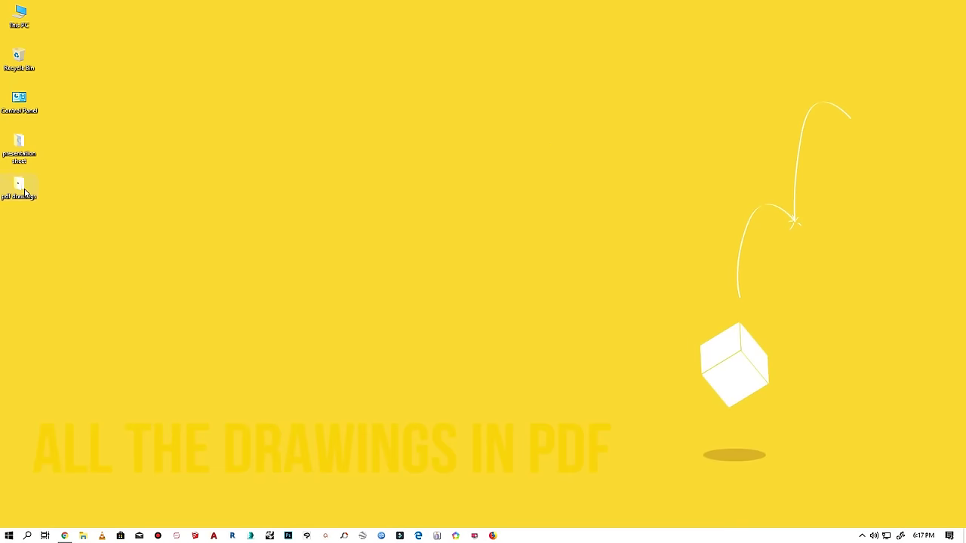
- Open the pdf drawings folder and launch Photoshop from the taskbar
double_click(22, 187)
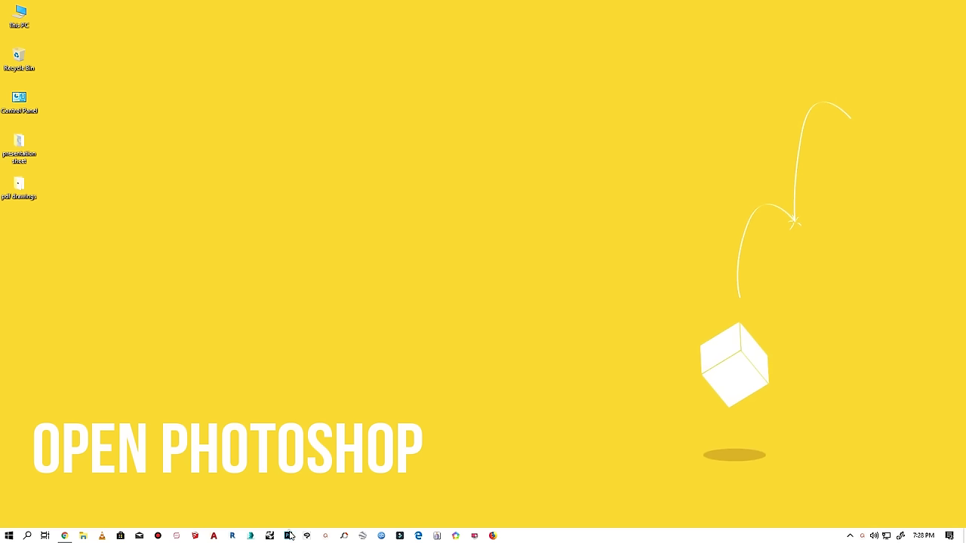
click(289, 535)
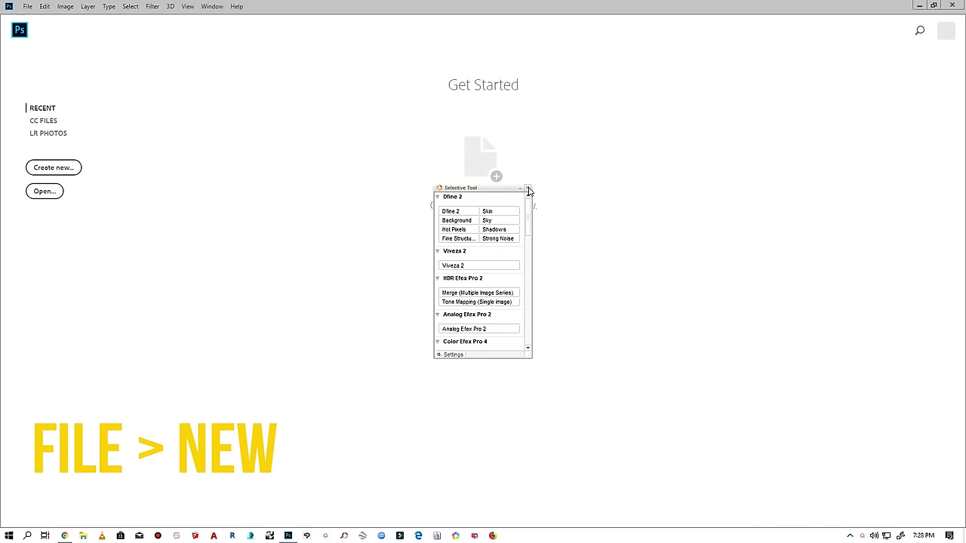
- Create a new 40 × 60 inch portrait document at 300 pixels/inch
click(528, 189)
click(28, 8)
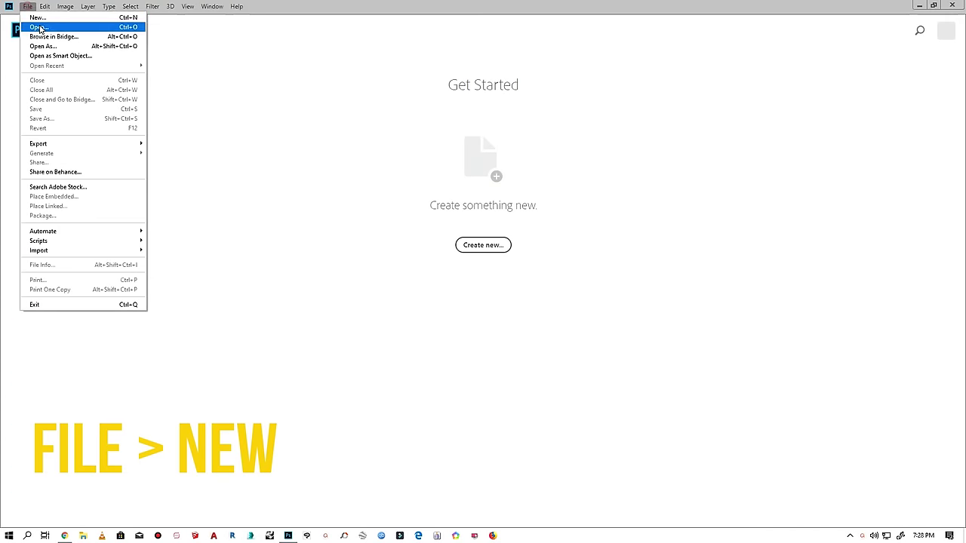
click(37, 17)
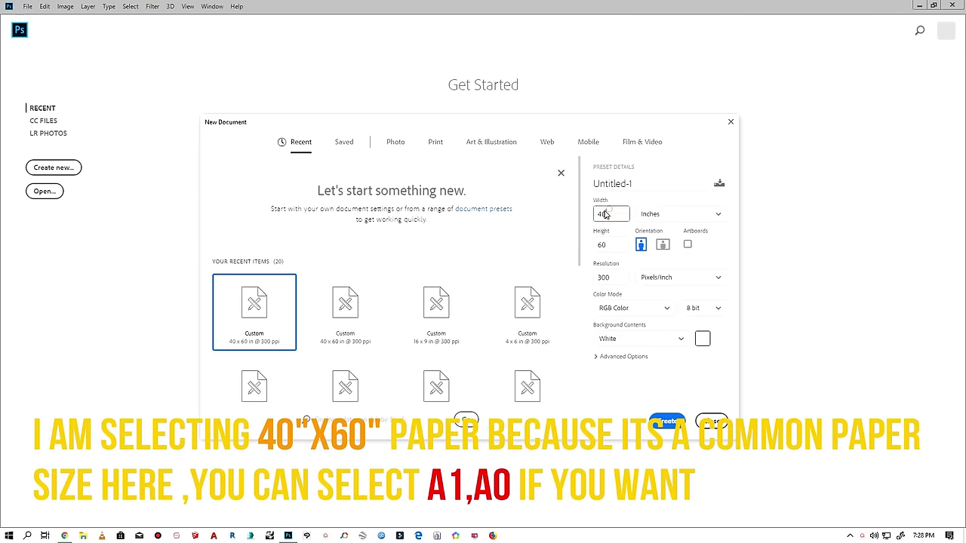
click(604, 246)
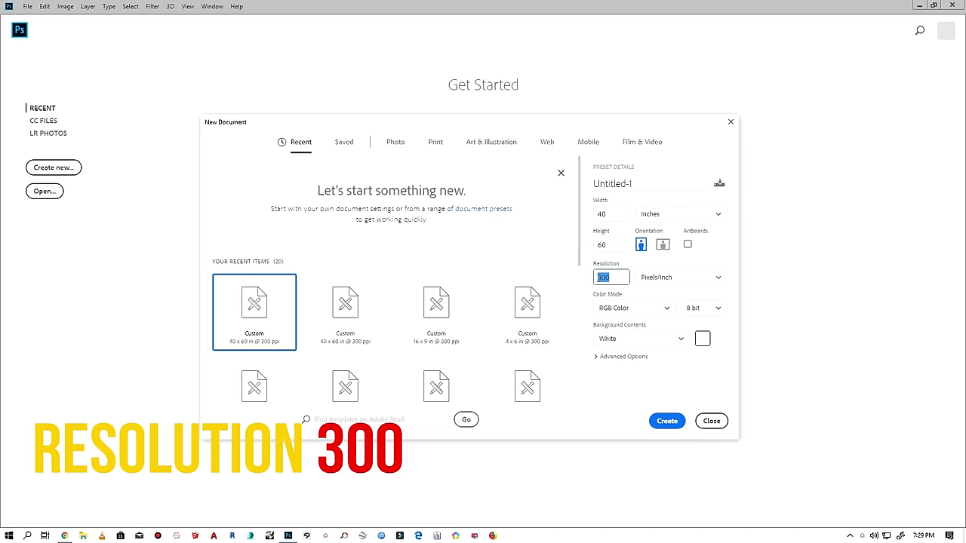
click(623, 417)
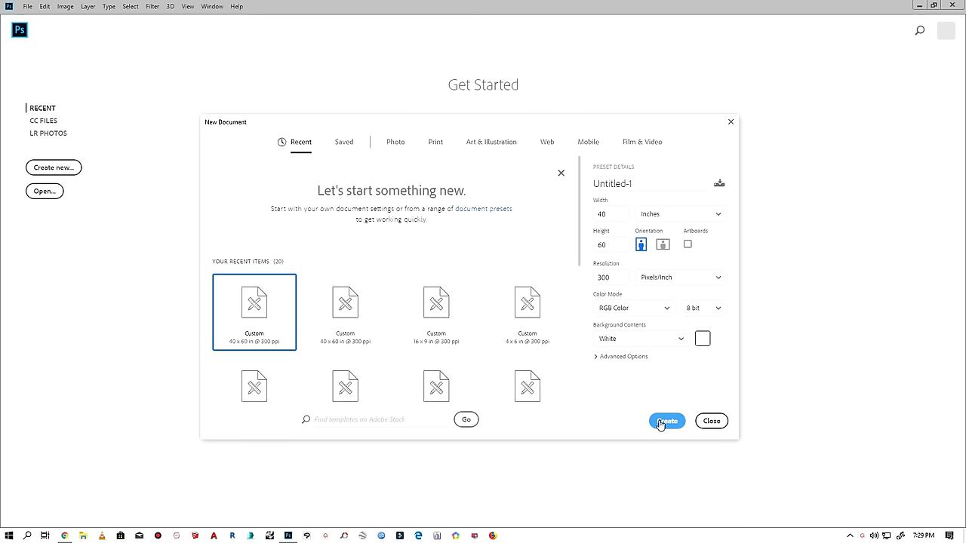
click(668, 421)
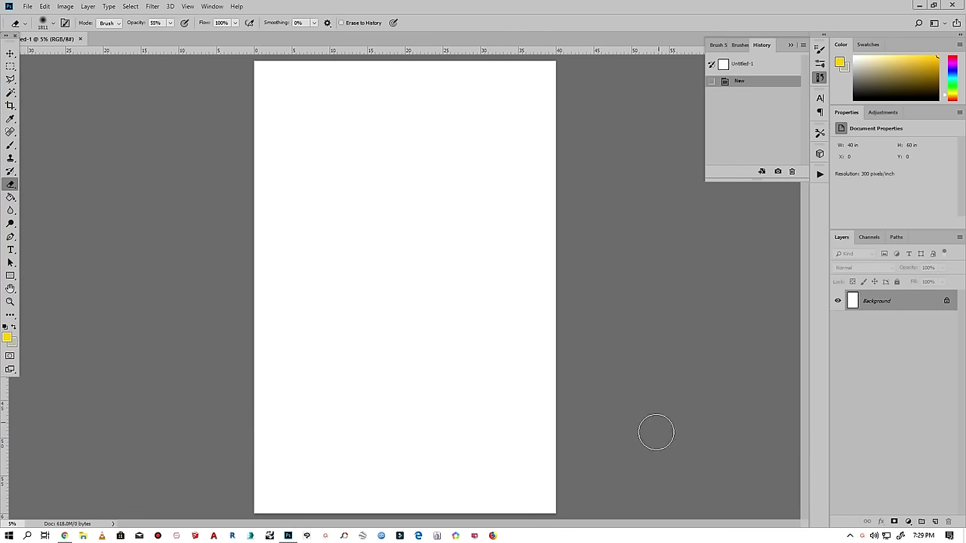
- Fit the page on screen, minimize Photoshop and open the pdf drawings folder
key(ctrl+0)
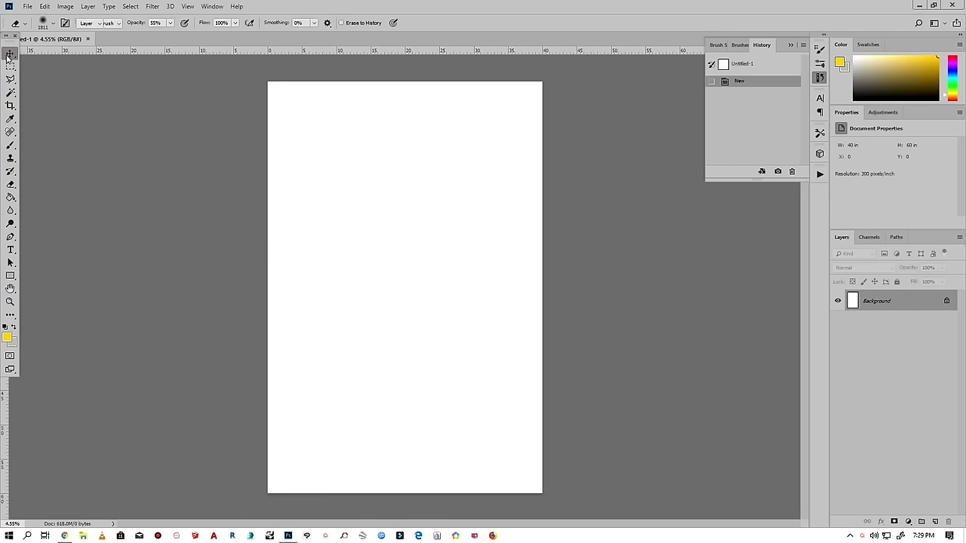
click(10, 52)
key(ctrl+minus)
key(ctrl+plus)
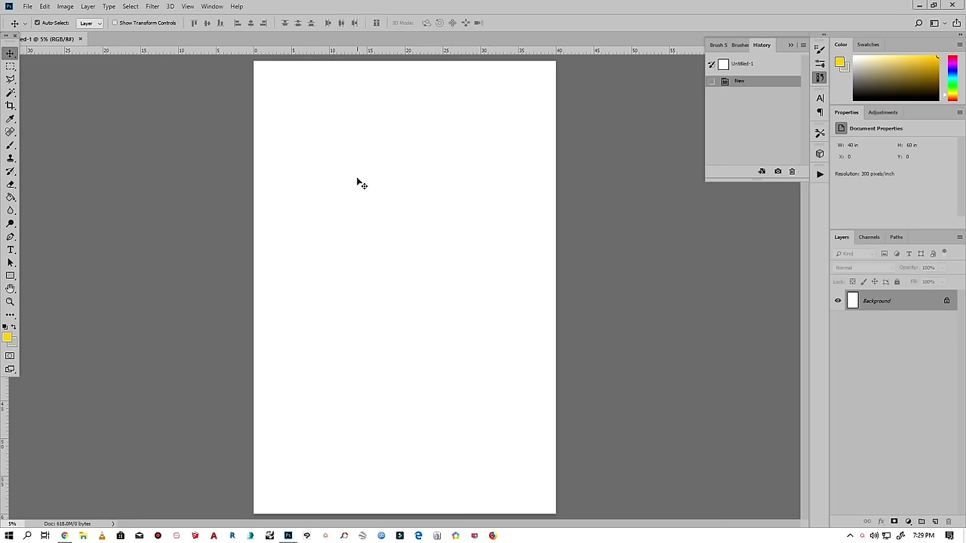
key(ctrl+0)
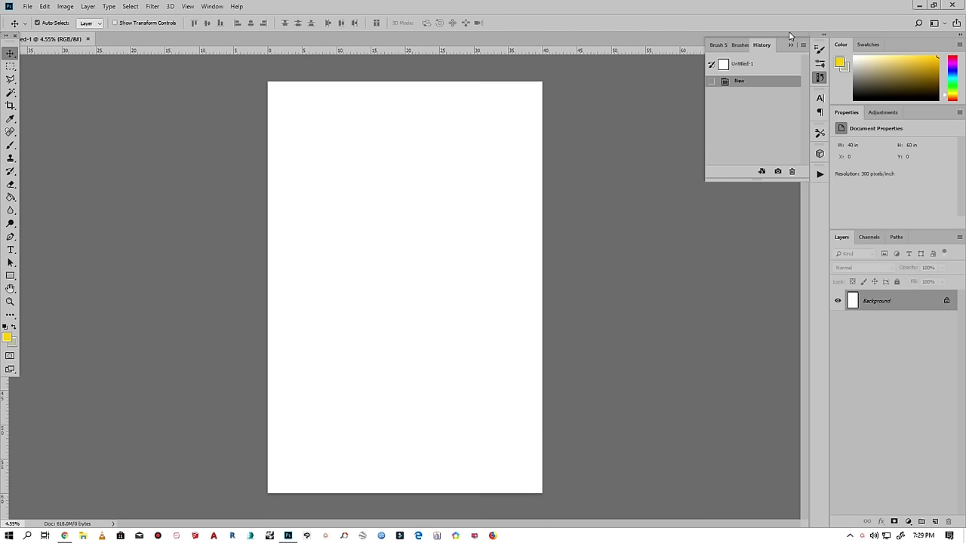
click(919, 6)
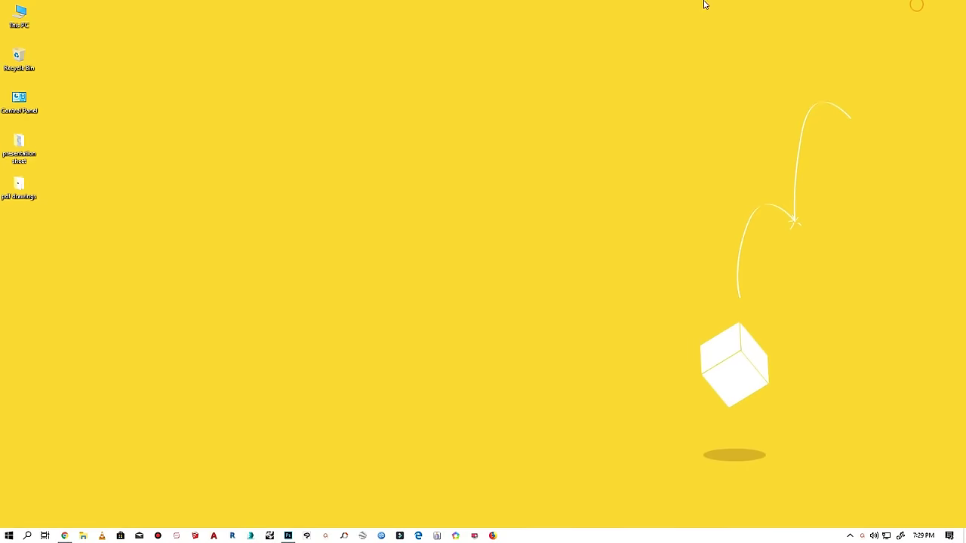
double_click(30, 194)
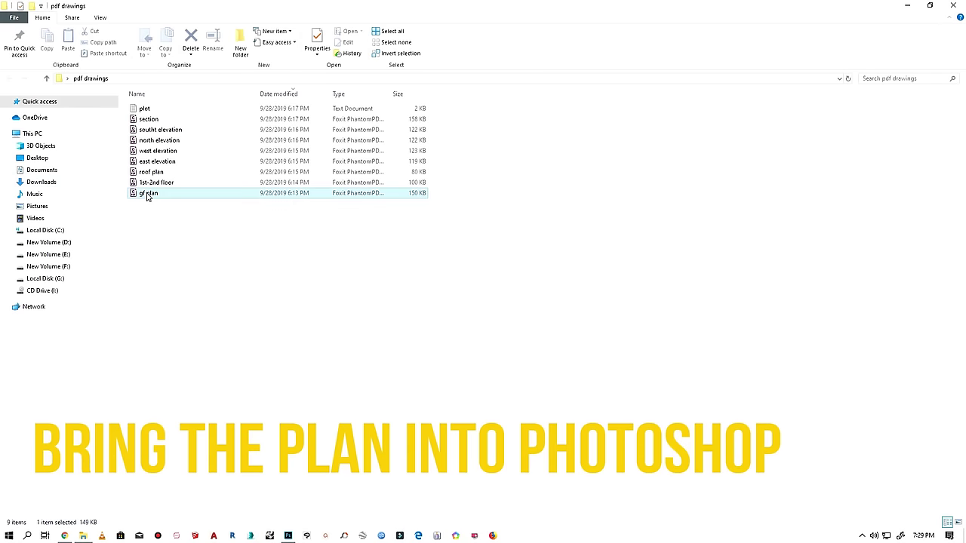
- Drag gf plan.pdf into Photoshop and accept the Import PDF dialog
drag(148, 196, 301, 278)
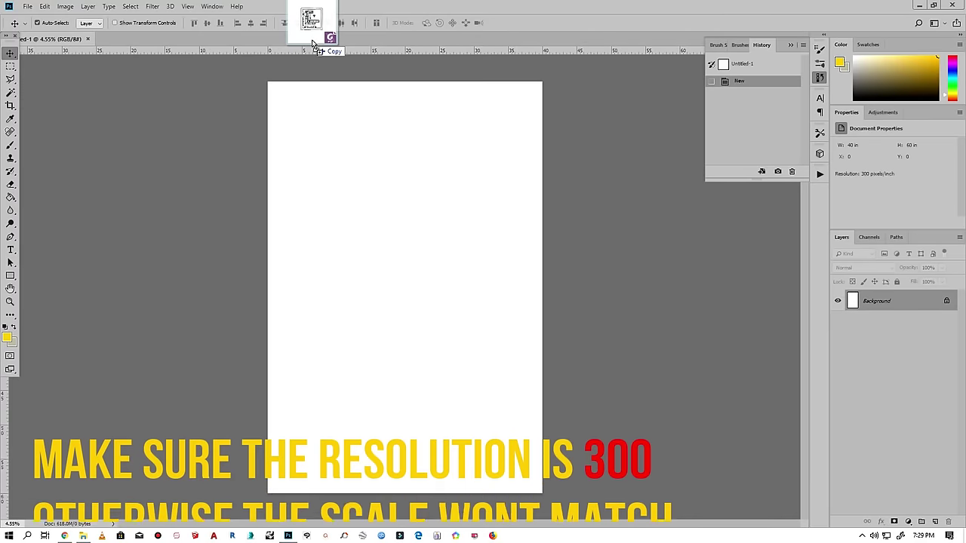
drag(296, 536, 316, 44)
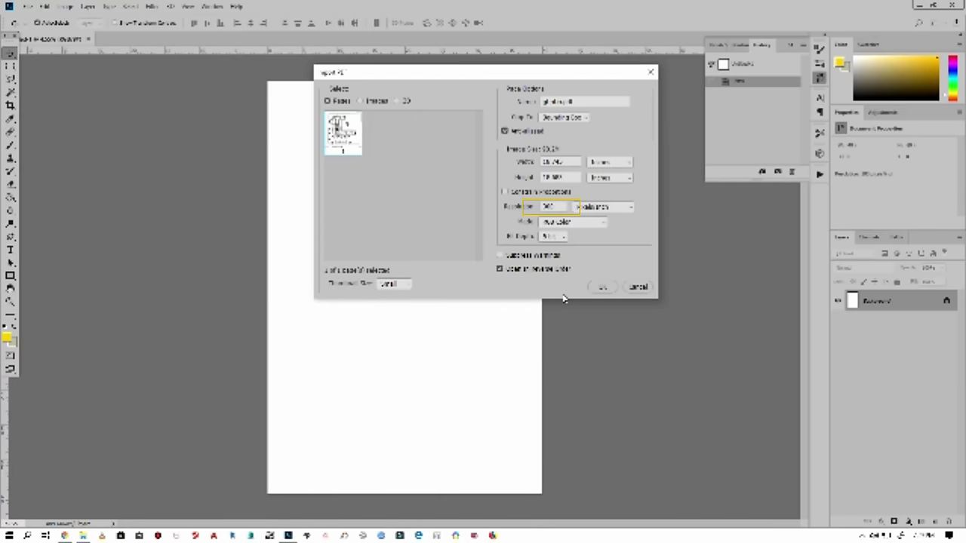
click(601, 286)
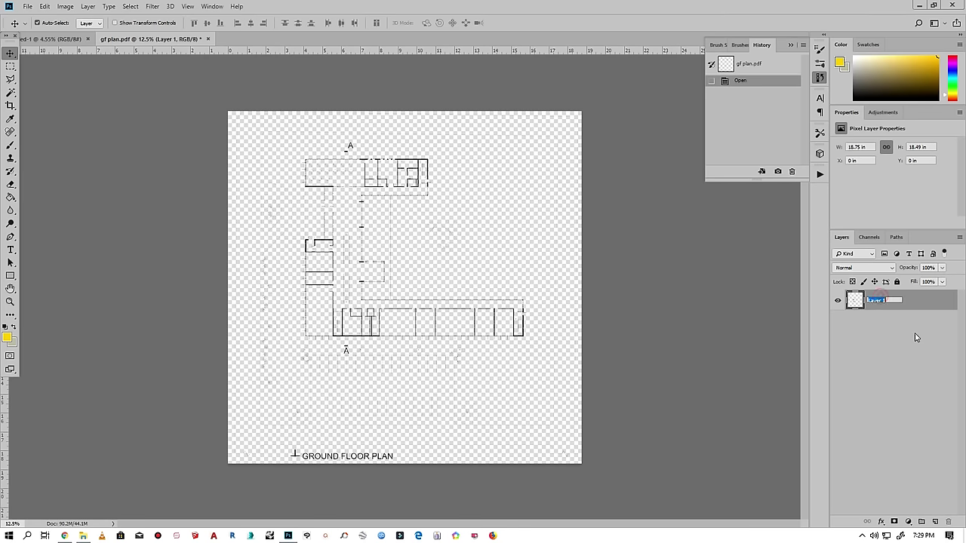
- Rename the layer to plan and add a background layer beneath it
text(plan)
key(Return)
click(935, 522)
double_click(875, 300)
text(background)
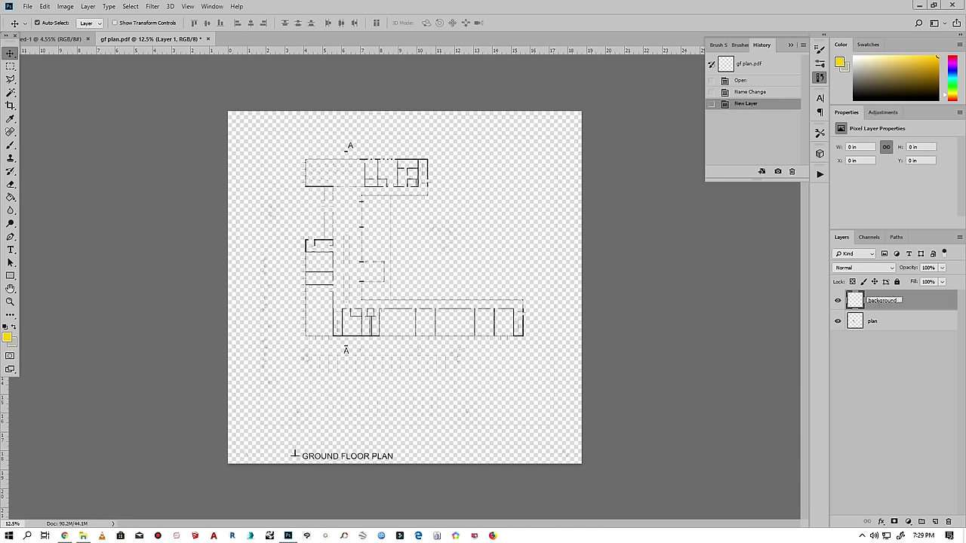
key(Return)
key(ctrl+[)
- Enlarge the canvas size and fill the background layer with white
click(66, 6)
click(91, 85)
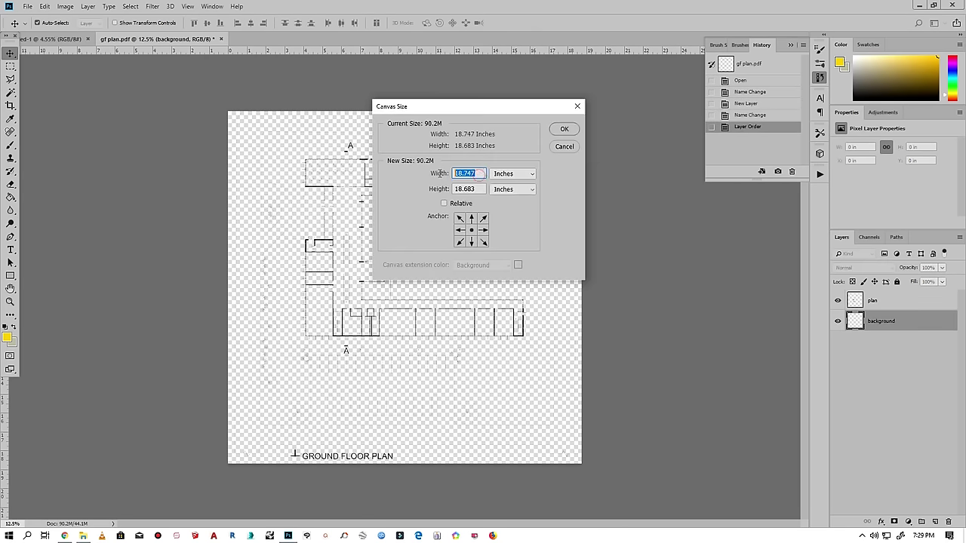
click(564, 129)
click(44, 6)
click(64, 162)
click(485, 142)
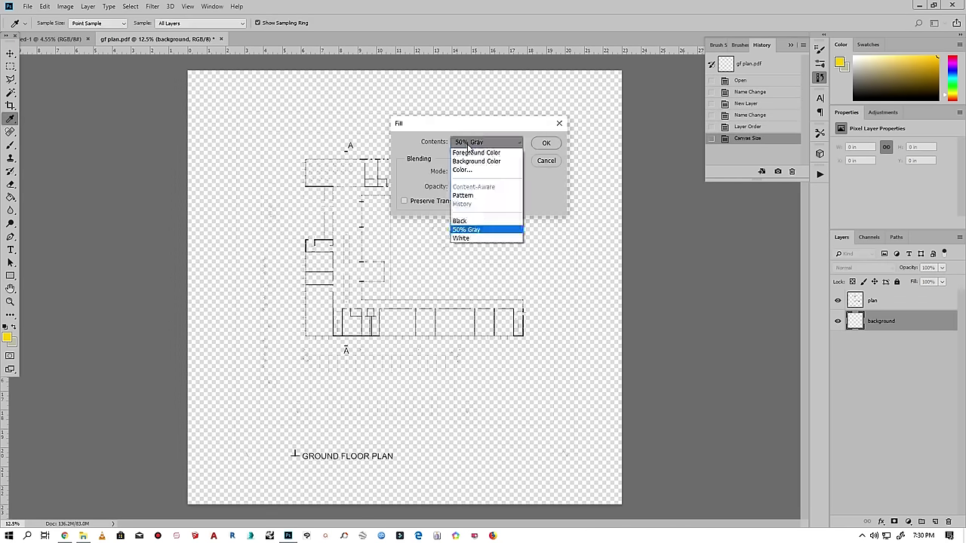
click(483, 226)
click(542, 148)
- Cut the GROUND FLOOR PLAN title from the plan layer and duplicate the plan layer
click(876, 302)
scroll(331, 475, up, 3)
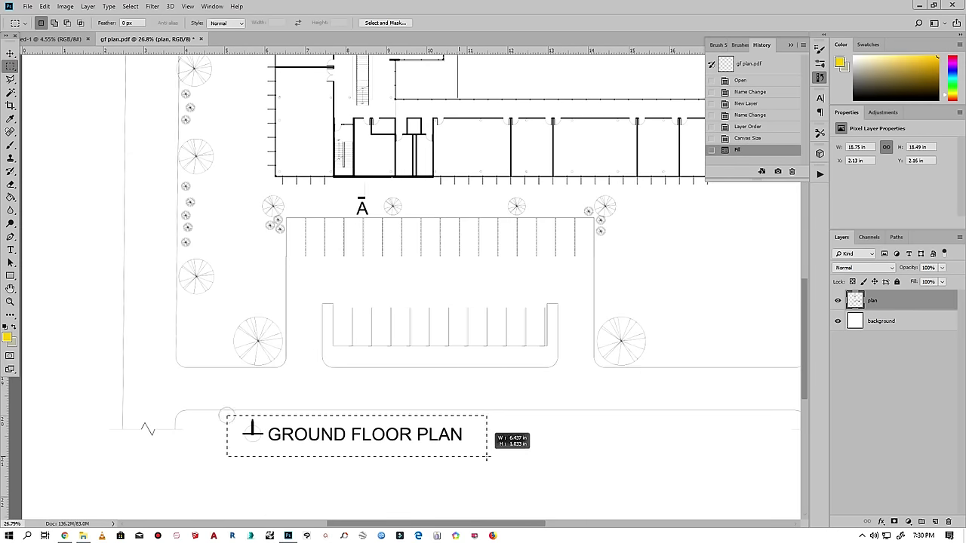
key(ctrl+x)
scroll(487, 455, down, 2)
right_click(875, 301)
click(792, 198)
key(Return)
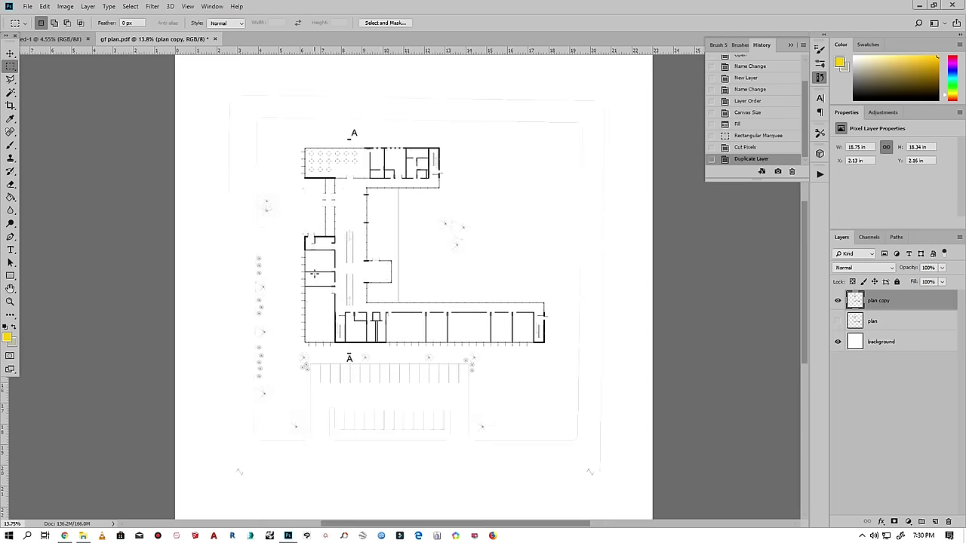
- Drag the Grass0001 texture from the presentation sheet folder into the plan document
click(78, 539)
click(37, 158)
double_click(334, 161)
right_click(140, 235)
click(277, 244)
mouse_move(488, 117)
mouse_down()
mouse_move(388, 449)
mouse_move(328, 220)
mouse_up()
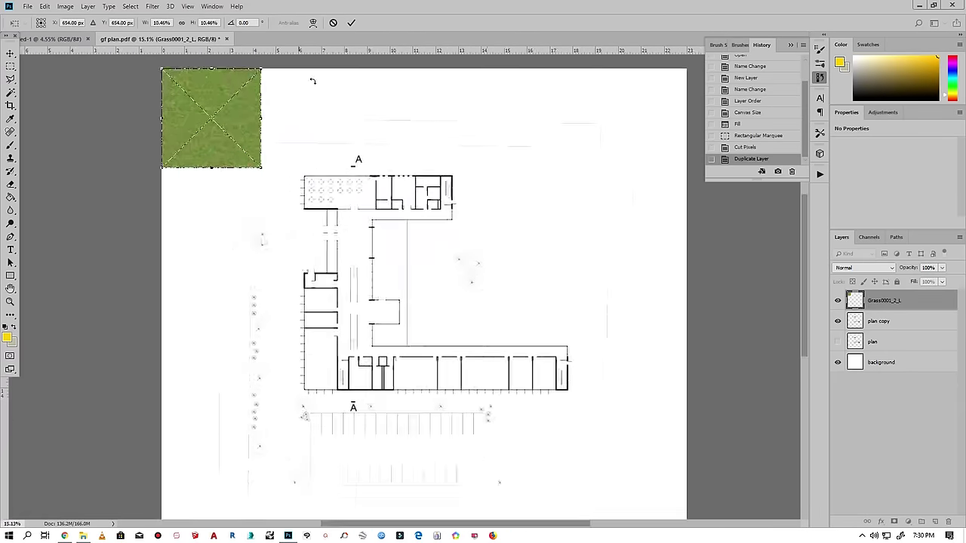
- Place the grass texture, tile and merge copies, and move the block to the upper-left corner
click(352, 23)
mouse_move(370, 229)
mouse_down()
mouse_move(453, 274)
mouse_move(505, 213)
mouse_up()
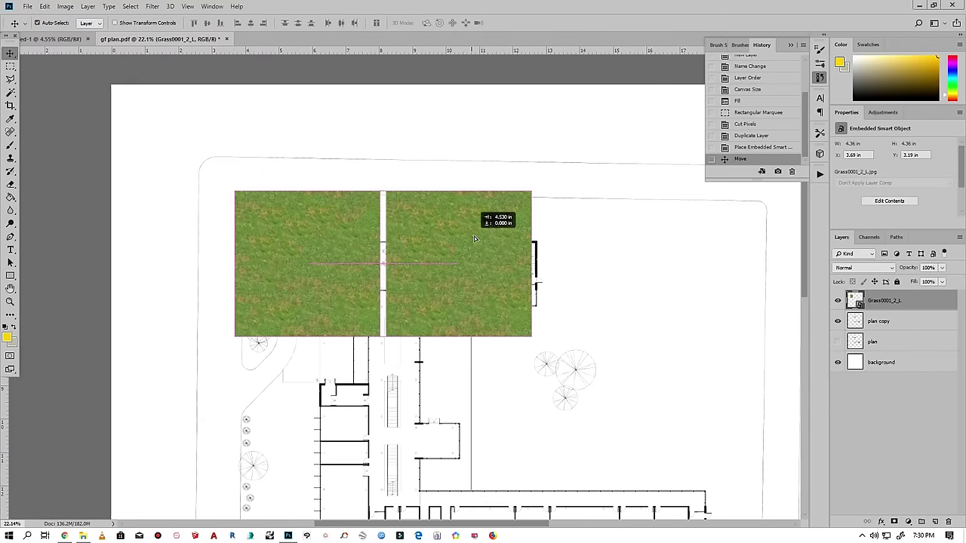
drag(396, 224, 409, 383)
drag(265, 226, 264, 378)
shift+click(886, 362)
right_click(889, 354)
click(785, 400)
key(ctrl+t)
drag(431, 440, 269, 270)
key(Return)
drag(226, 219, 298, 222)
- Copy the grass into a square, merge it, and scale the block down to 65%
scroll(297, 222, up, 3)
drag(174, 227, 174, 337)
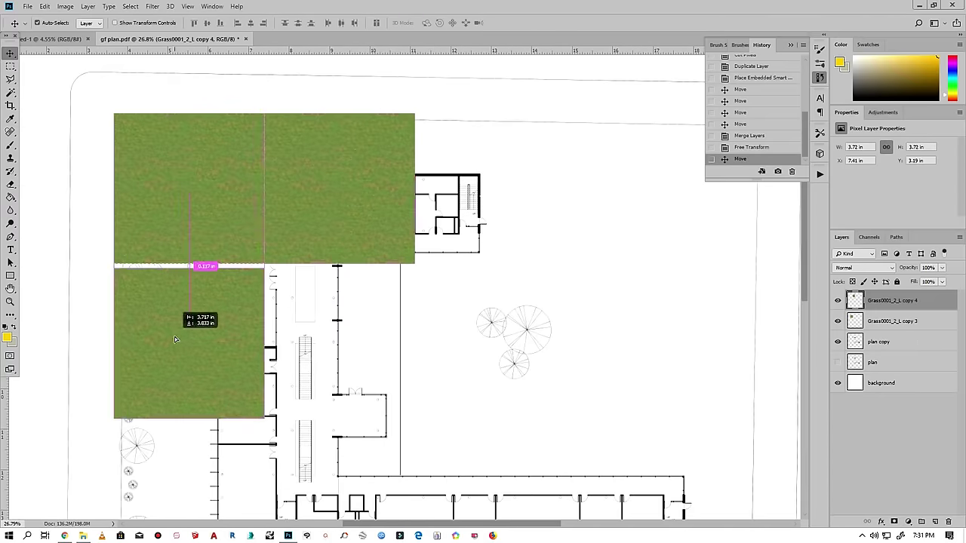
drag(222, 188, 222, 250)
right_click(888, 349)
click(785, 406)
key(ctrl+0)
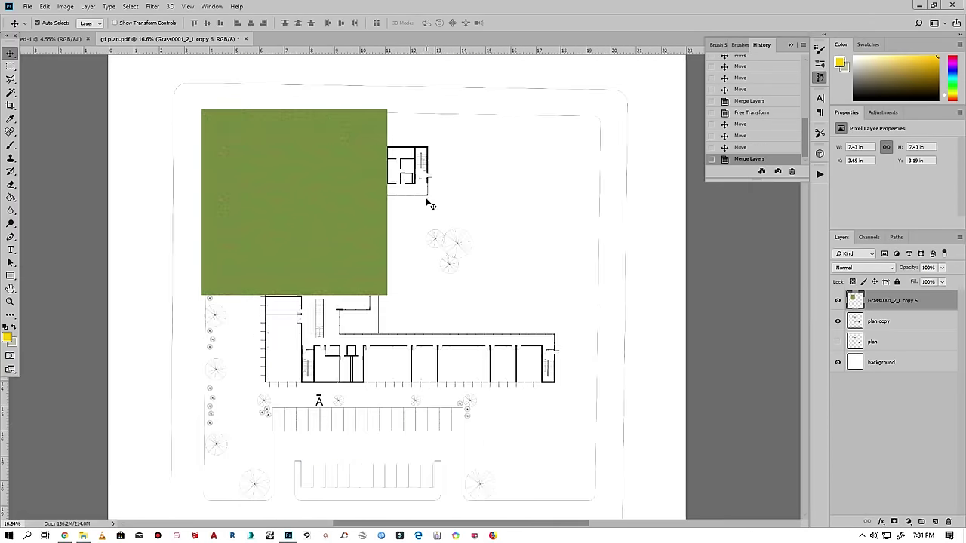
key(ctrl+t)
drag(389, 298, 325, 228)
key(Return)
- Copy the grass block right and down, merge the copies and shrink the result
scroll(325, 228, up, 2)
drag(248, 174, 405, 175)
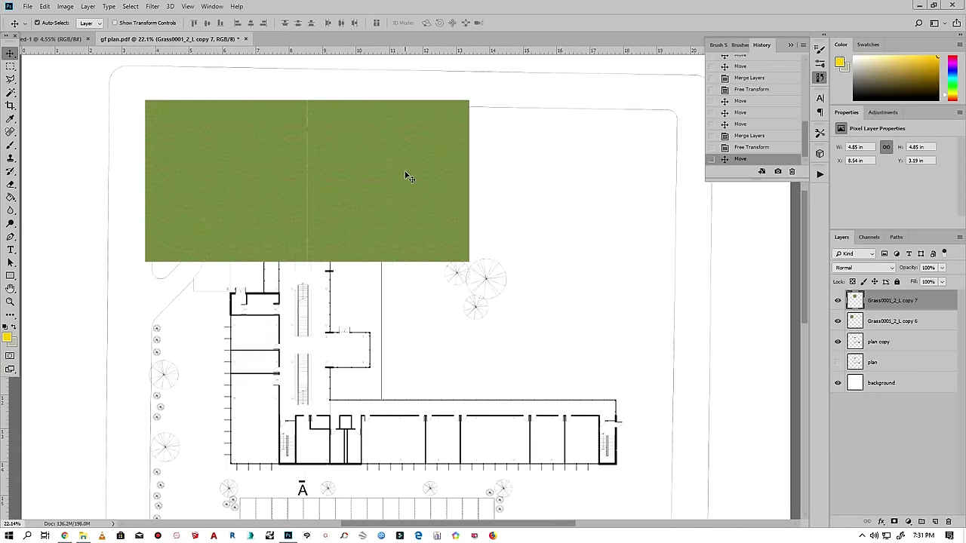
drag(361, 214, 323, 366)
scroll(323, 366, down, 3)
shift+click(892, 342)
right_click(892, 321)
click(831, 403)
key(ctrl+t)
drag(440, 328, 388, 269)
key(Return)
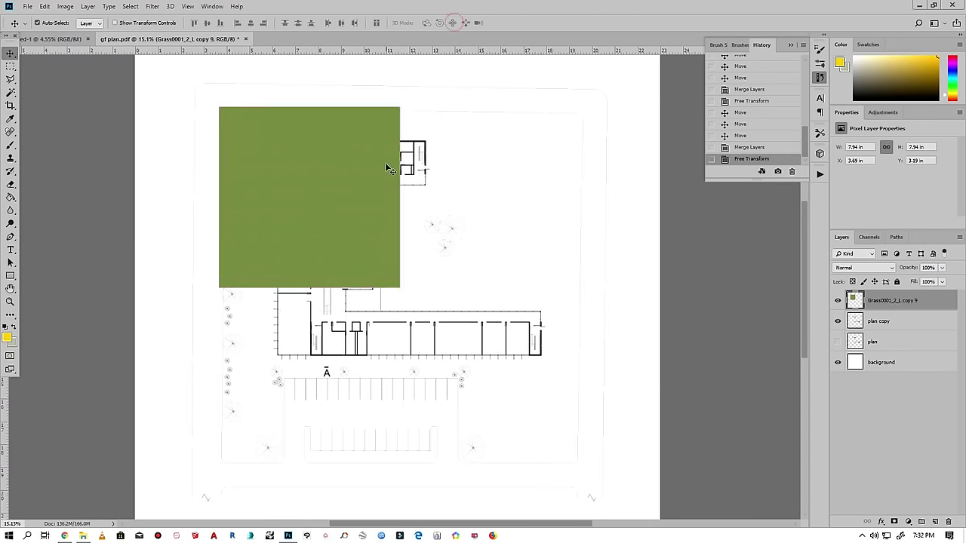
- Add more grass copies to complete a large square and merge them into one layer
drag(305, 166, 489, 166)
scroll(488, 166, down, 1)
mouse_move(475, 204)
mouse_down()
mouse_move(323, 345)
mouse_move(341, 348)
mouse_up()
drag(342, 347, 500, 346)
scroll(505, 343, up, 2)
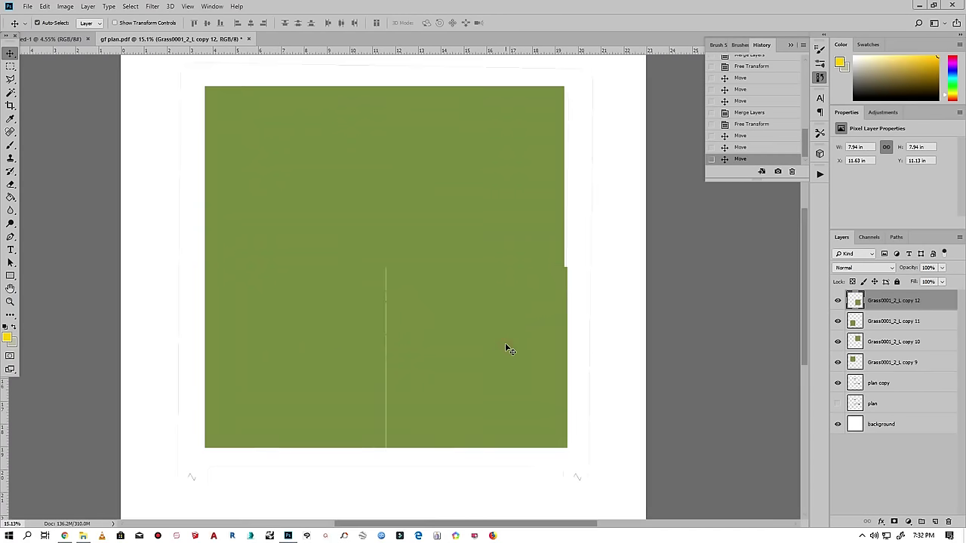
click(893, 342)
shift+click(893, 363)
shift+click(889, 300)
right_click(888, 302)
click(778, 401)
key(ctrl+0)
- Select the open ground on the plan copy layer with the Magic Wand
click(838, 300)
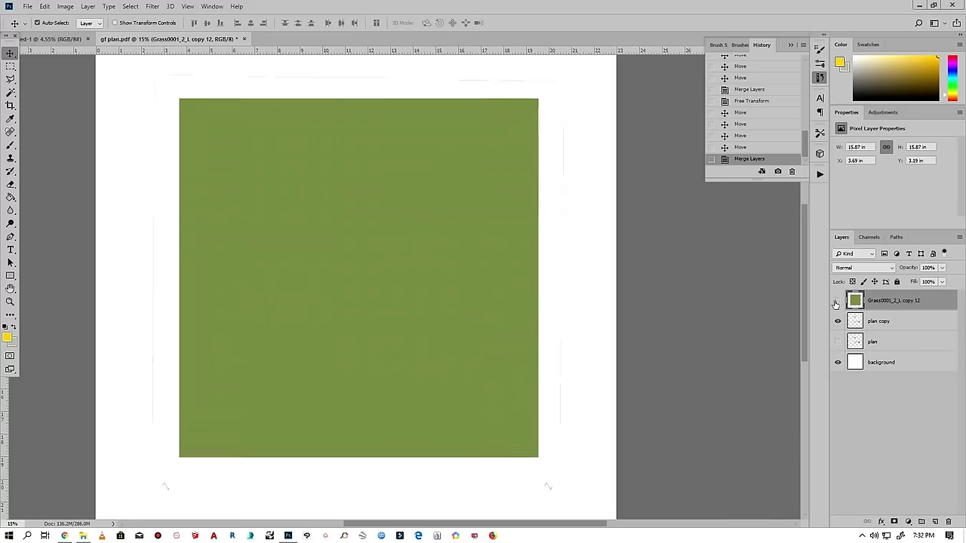
click(878, 321)
click(468, 248)
scroll(468, 248, up, 2)
scroll(422, 227, up, 1)
scroll(377, 212, down, 2)
scroll(343, 191, up, 1)
scroll(343, 191, down, 2)
click(893, 300)
click(838, 301)
- Copy the selected grass to a new layer and delete the full grass square
right_click(451, 251)
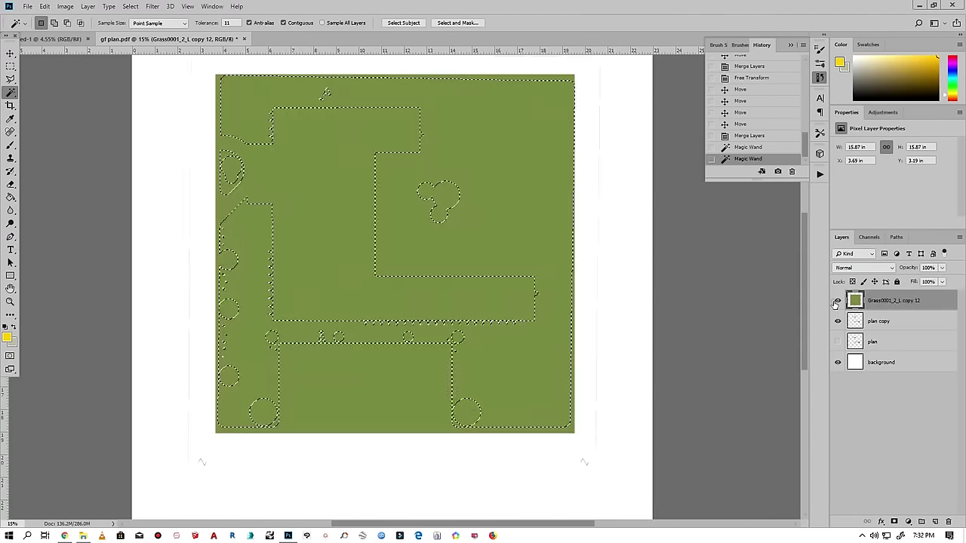
click(498, 437)
click(838, 321)
scroll(438, 285, up, 1)
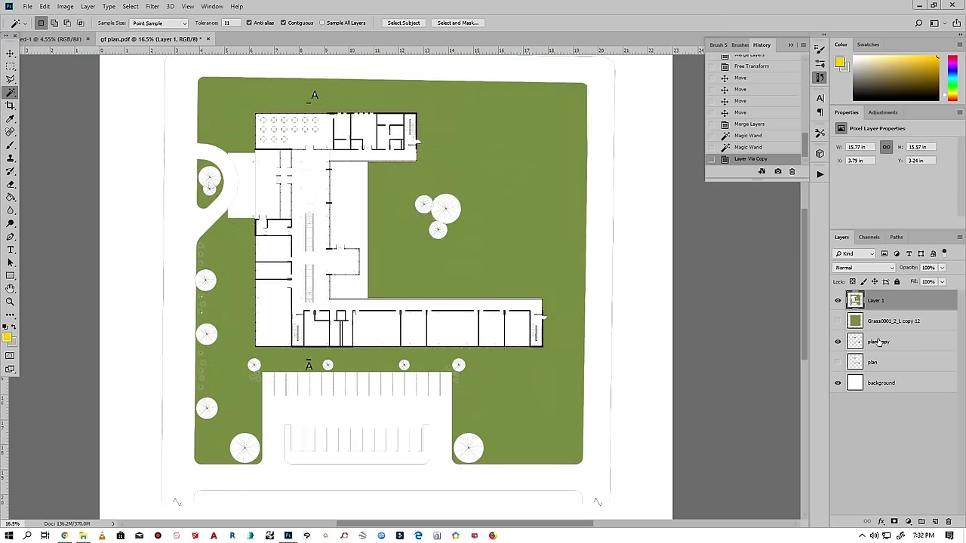
right_click(884, 321)
click(777, 181)
scroll(312, 425, down, 1)
scroll(297, 144, down, 1)
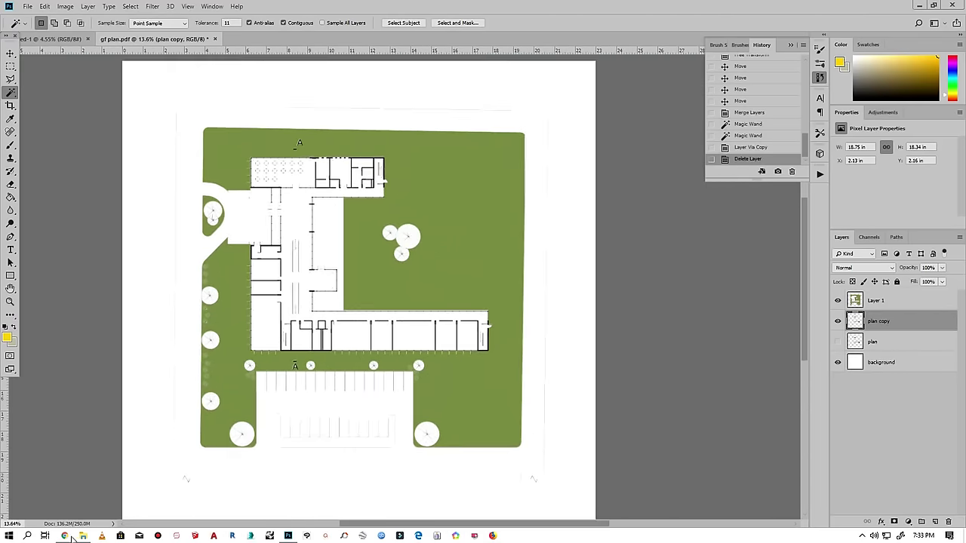
- Place the Bricks03 texture over the courtyard and bring its layer to the top
drag(289, 533, 337, 259)
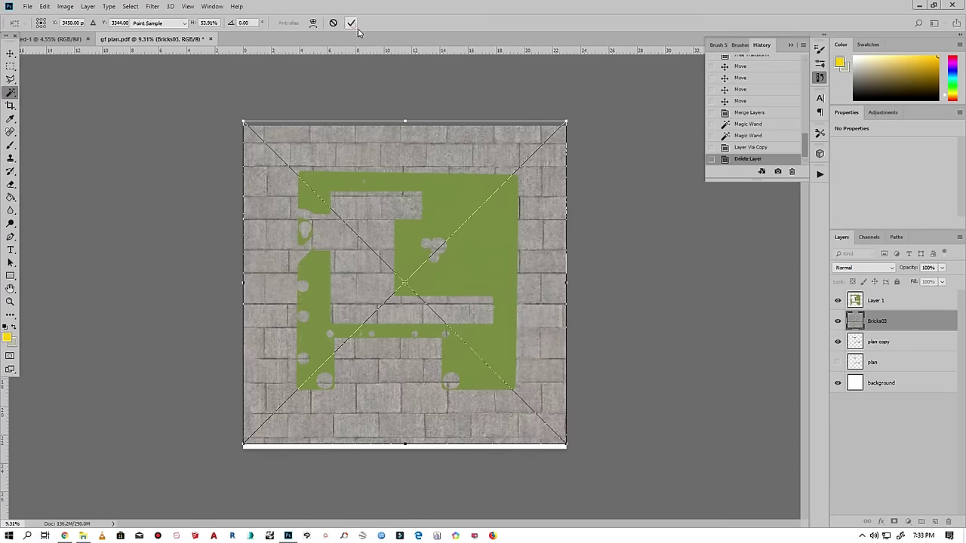
drag(300, 136, 405, 237)
scroll(405, 237, up, 5)
key(Return)
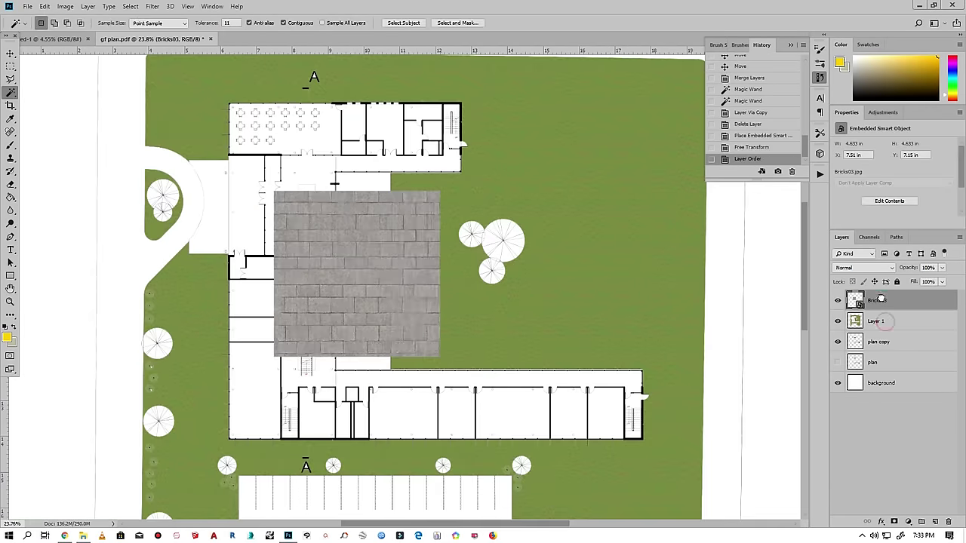
scroll(414, 280, down, 2)
key(ctrl+])
drag(413, 297, 413, 280)
- Shrink the brick tile to about 1 in and copy it into a 2x2 block
key(ctrl+t)
drag(467, 375, 343, 258)
scroll(377, 280, up, 1)
scroll(344, 259, up, 1)
mouse_move(362, 226)
mouse_down()
mouse_move(449, 227)
mouse_move(363, 312)
mouse_move(450, 296)
mouse_up()
- Merge the brick copies into one layer and scale the block down
shift+click(877, 362)
key(ctrl+e)
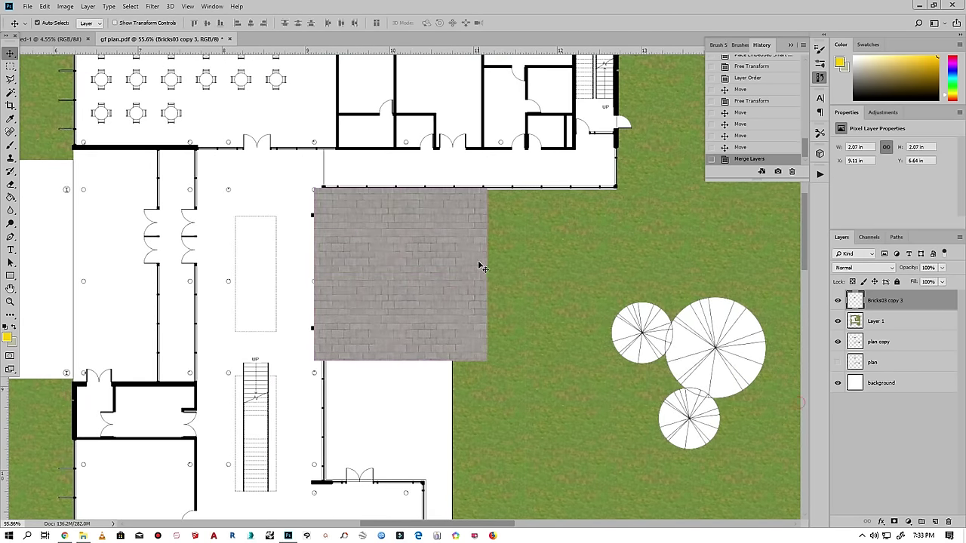
key(ctrl+t)
drag(488, 361, 458, 331)
key(Return)
scroll(287, 168, down, 1)
scroll(287, 168, down, 2)
- Alt-drag brick tile copies down the courtyard strip
drag(335, 219, 334, 287)
drag(336, 317, 340, 446)
scroll(341, 445, down, 3)
drag(335, 242, 252, 434)
scroll(272, 498, up, 3)
- Copy brick tiles to the right, onto the entrance area and beside the left wing
drag(249, 377, 422, 378)
scroll(201, 388, down, 2)
drag(325, 377, 533, 377)
scroll(536, 460, down, 2)
scroll(536, 461, up, 1)
drag(438, 189, 264, 83)
scroll(264, 83, up, 1)
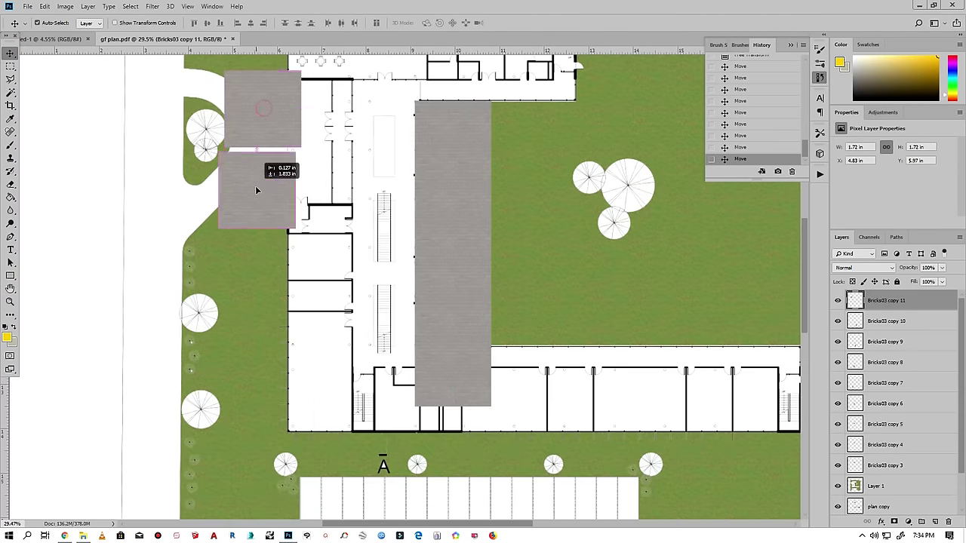
drag(259, 177, 265, 166)
scroll(264, 166, down, 1)
- Merge all brick tile layers into one and hide it
shift+click(887, 486)
key(ctrl+e)
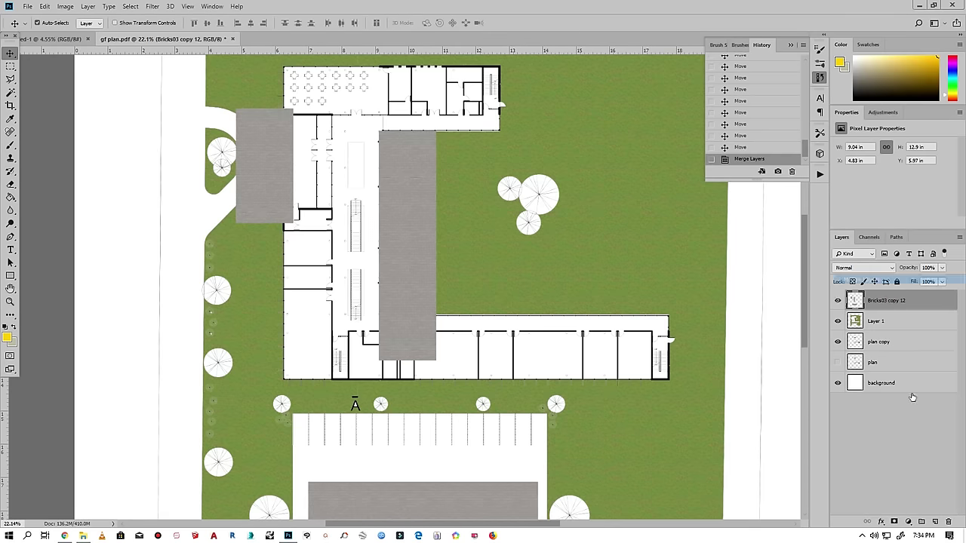
click(837, 300)
- On plan copy, Magic Wand select the paved areas including the parking bay
click(879, 342)
key(w)
click(420, 186)
scroll(420, 185, down, 3)
scroll(351, 144, up, 2)
shift+click(423, 388)
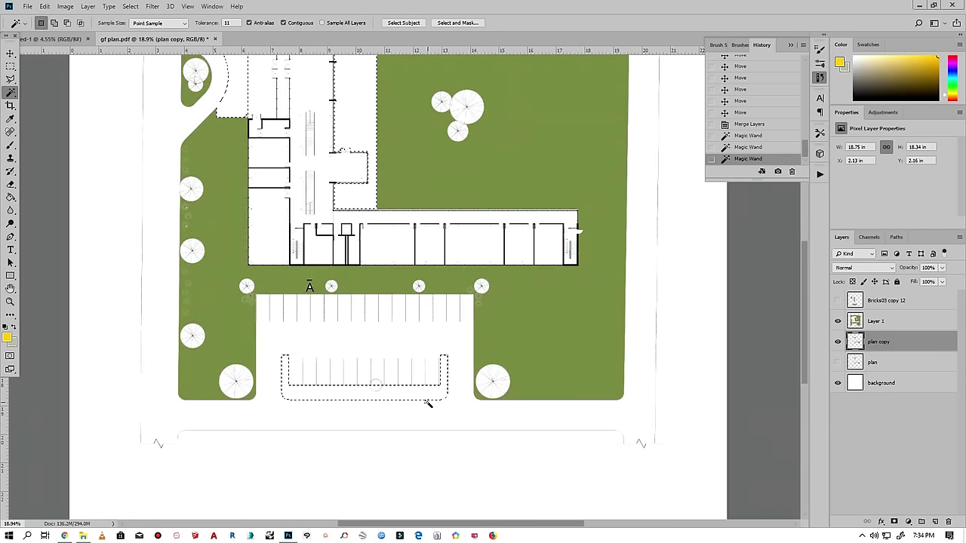
- Copy the selected paving to a new layer and delete the bricks layer
scroll(430, 401, down, 2)
key(ctrl+j)
scroll(685, 324, up, 1)
scroll(685, 324, down, 1)
right_click(887, 320)
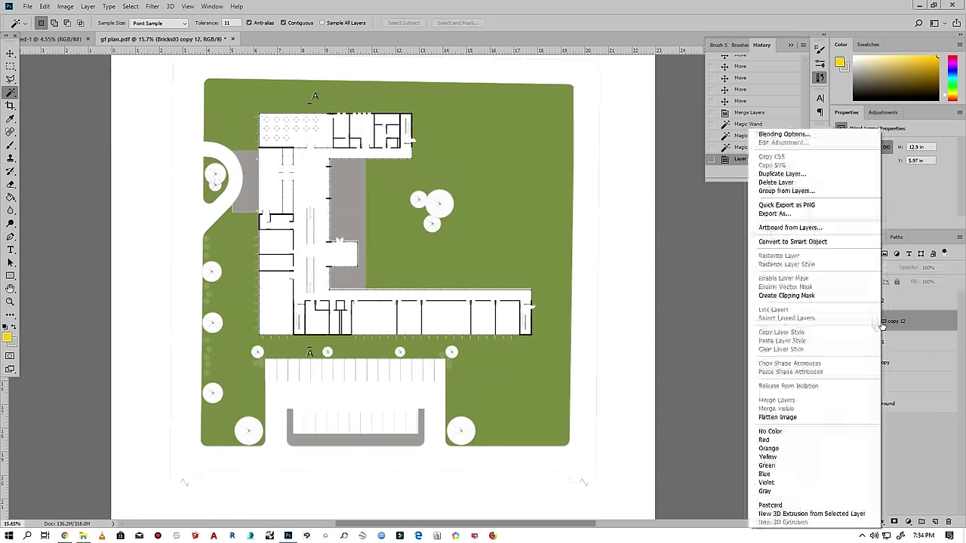
click(785, 178)
click(427, 199)
- Rename the layers 'grass' and 'pave'
scroll(332, 311, up, 1)
scroll(502, 247, up, 1)
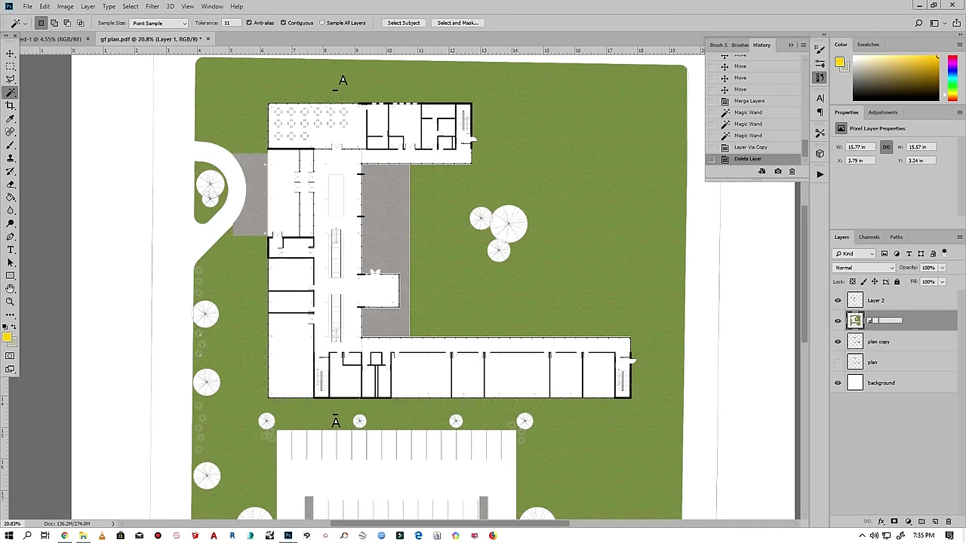
text(rass)
key(Return)
double_click(875, 300)
text(pave)
key(Return)
- Select the border area around the site on plan copy and add an empty layer
click(879, 341)
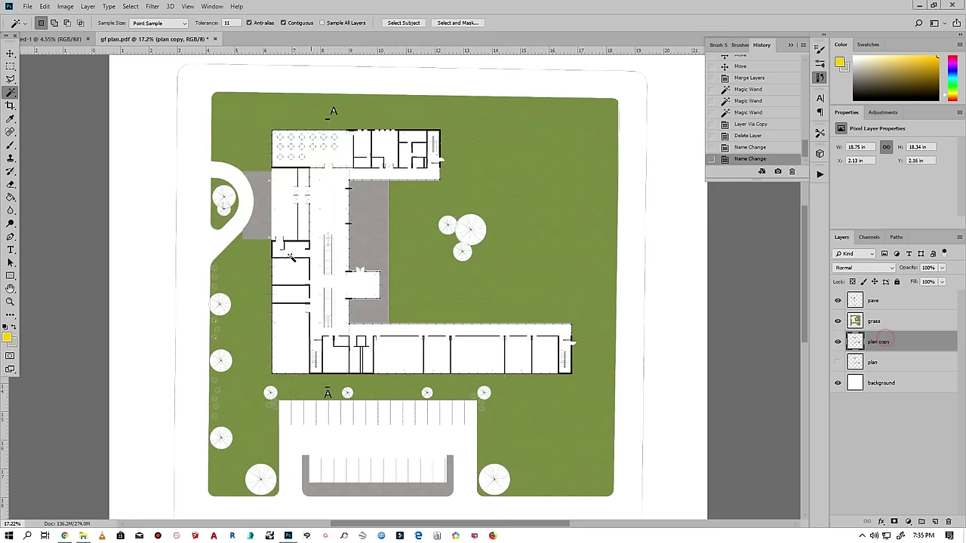
click(198, 209)
scroll(199, 209, down, 1)
click(935, 521)
- Fill the border selection with grey, deselect, and name the layer 'road'
click(45, 6)
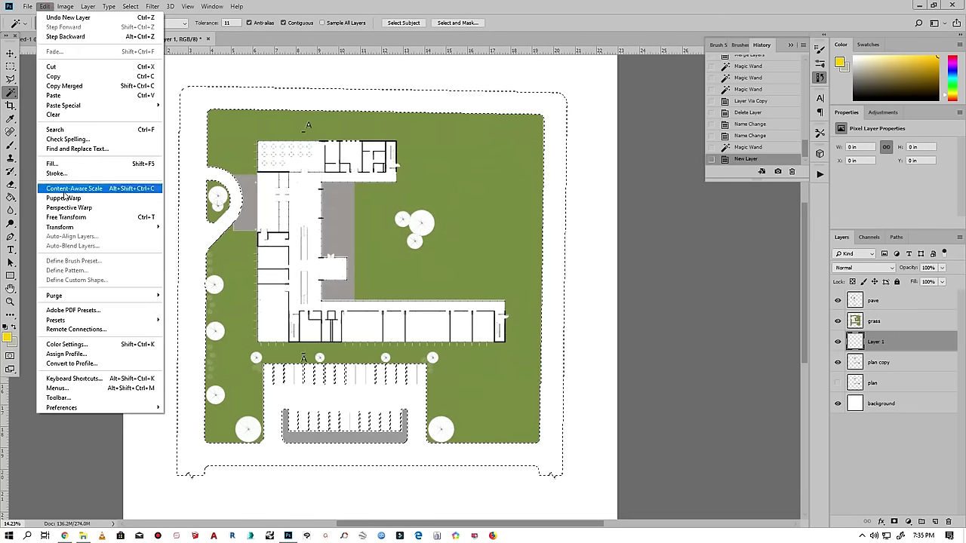
click(60, 166)
click(487, 142)
click(476, 170)
key(Return)
key(Return)
key(ctrl+d)
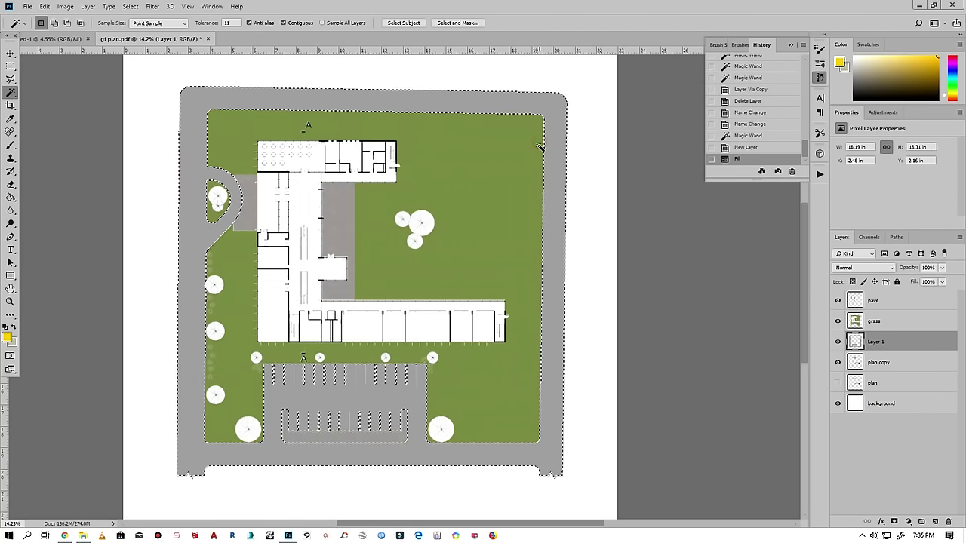
text(road)
key(Return)
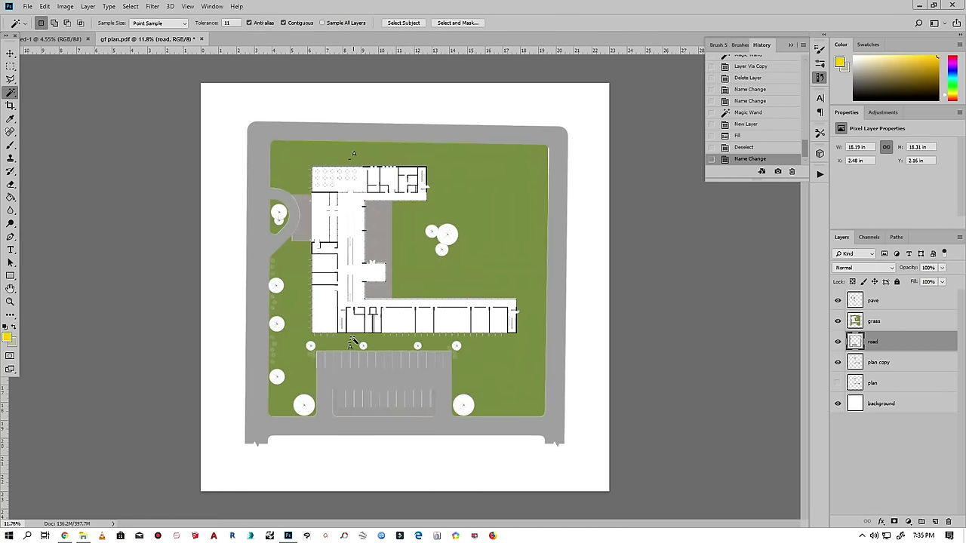
- Zoom in on the grass corner at the top right
scroll(521, 207, up, 2)
scroll(526, 201, down, 2)
scroll(526, 201, up, 1)
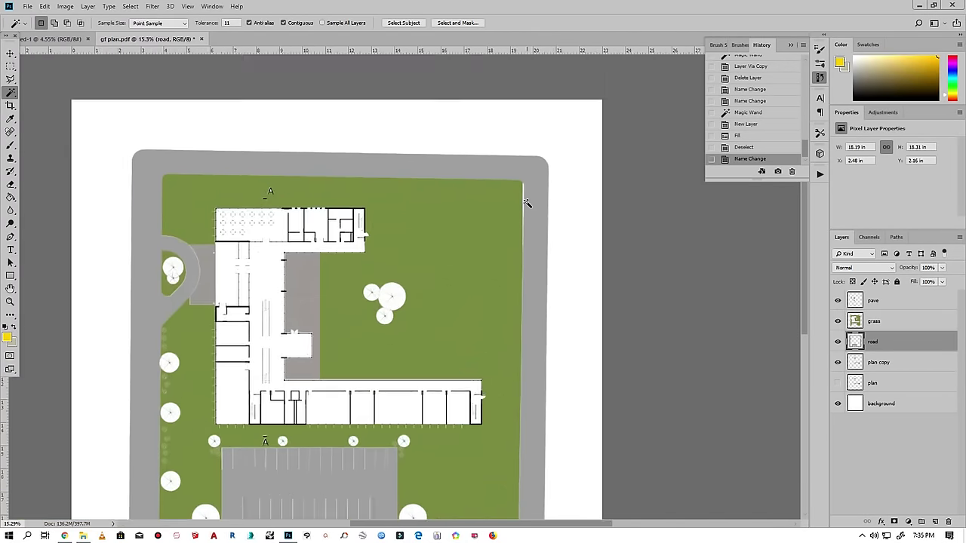
scroll(572, 123, down, 1)
scroll(548, 127, up, 5)
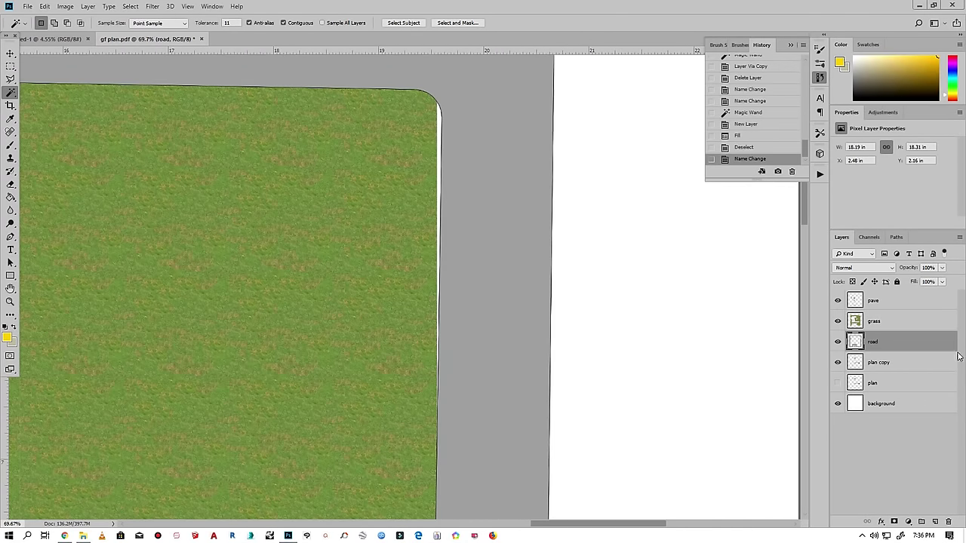
- Clone Stamp grass texture over the top-right corner gap on the grass layer
click(874, 321)
key(b)
right_click(378, 162)
drag(438, 113, 438, 143)
key(ctrl+z)
scroll(601, 156, up, 1)
key(s)
click(402, 99)
click(404, 102)
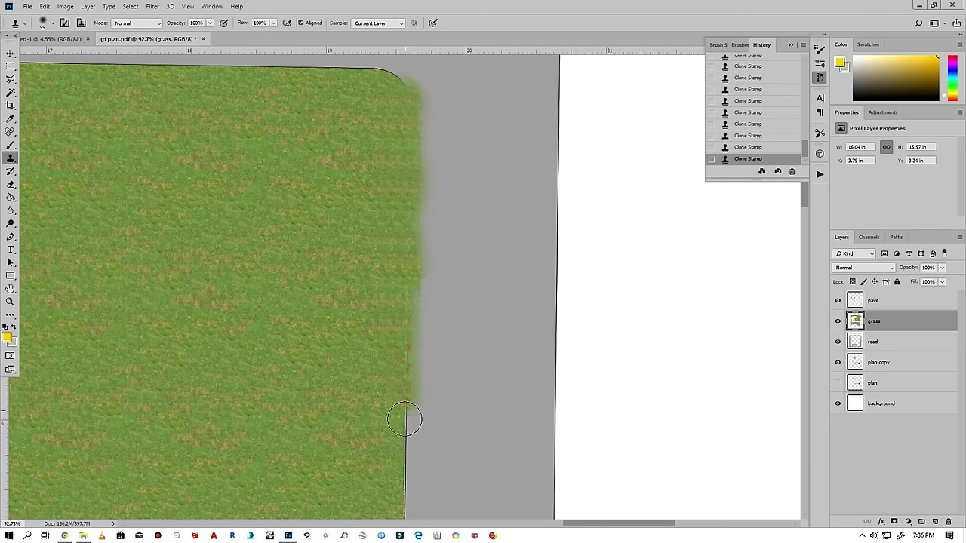
key(ctrl+minus)
- Cut the excess areas beyond the site edge from plan copy and grass layers
key(ctrl+minus)
key(ctrl+minus)
key(ctrl+minus)
click(878, 362)
key(ctrl+minus)
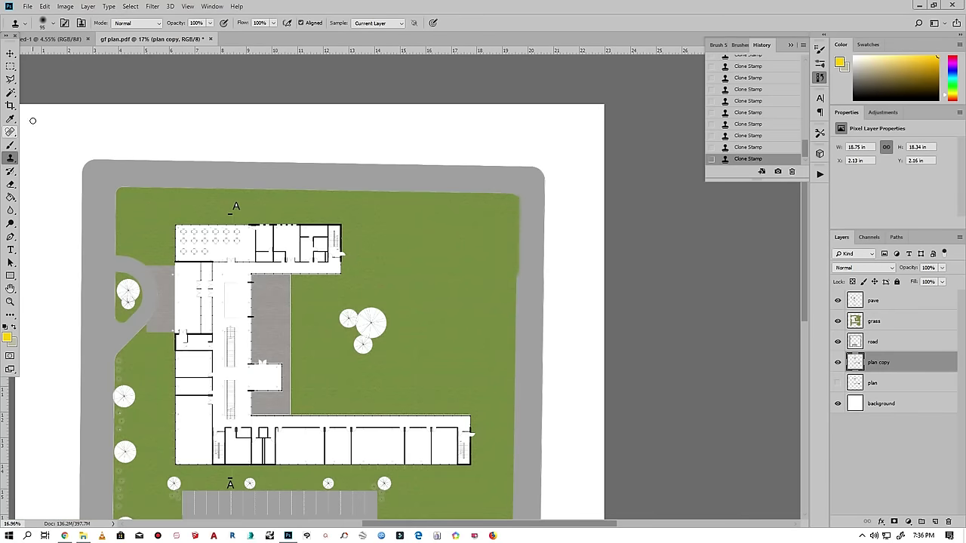
key(w)
click(533, 217)
key(ctrl+x)
click(876, 321)
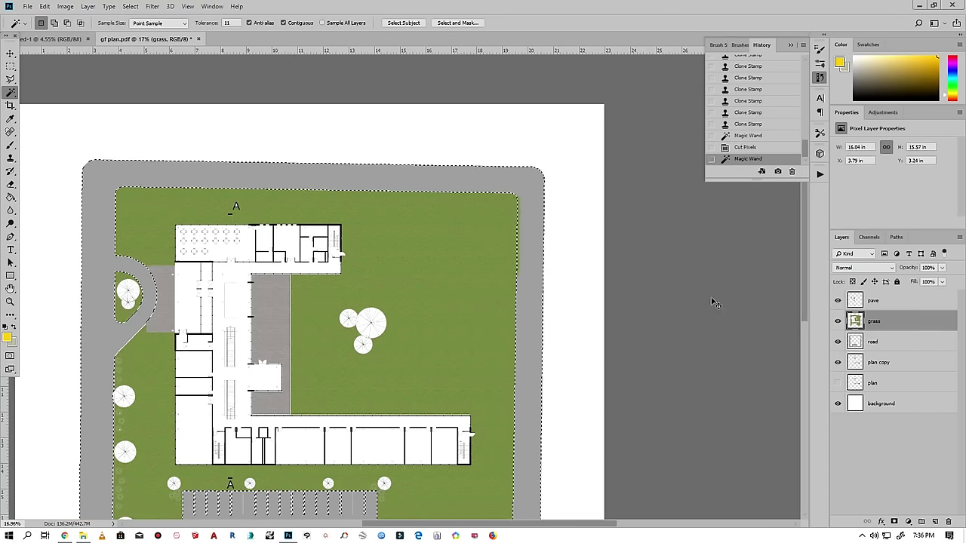
click(516, 227)
key(ctrl+x)
key(ctrl+plus)
key(ctrl+plus)
key(ctrl+0)
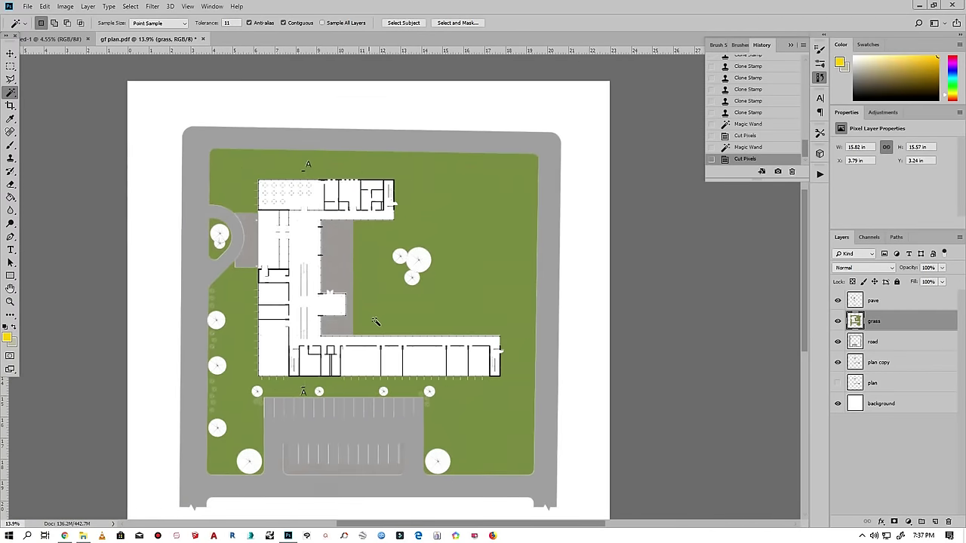
click(65, 6)
- Desaturate the grass with Hue/Saturation at Saturation -81
click(301, 80)
drag(796, 170, 756, 178)
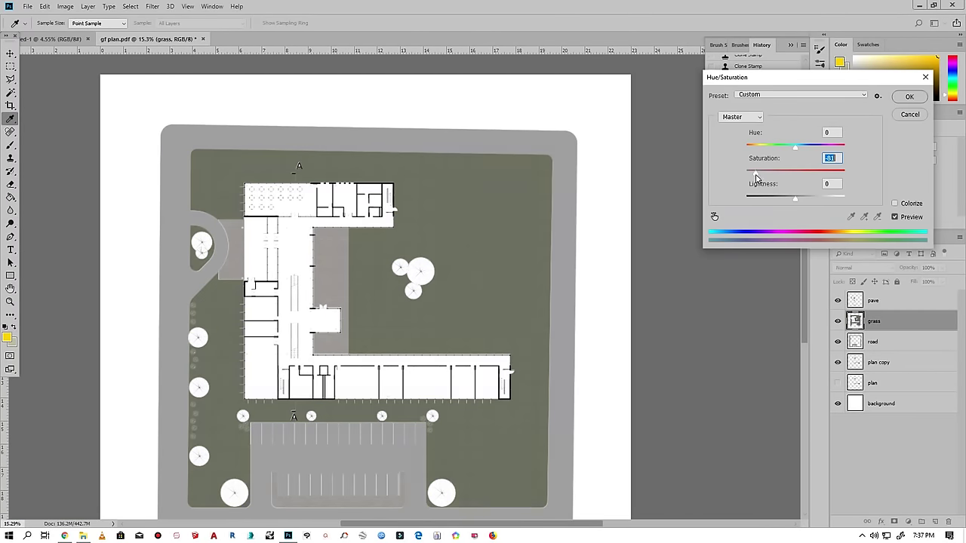
click(910, 97)
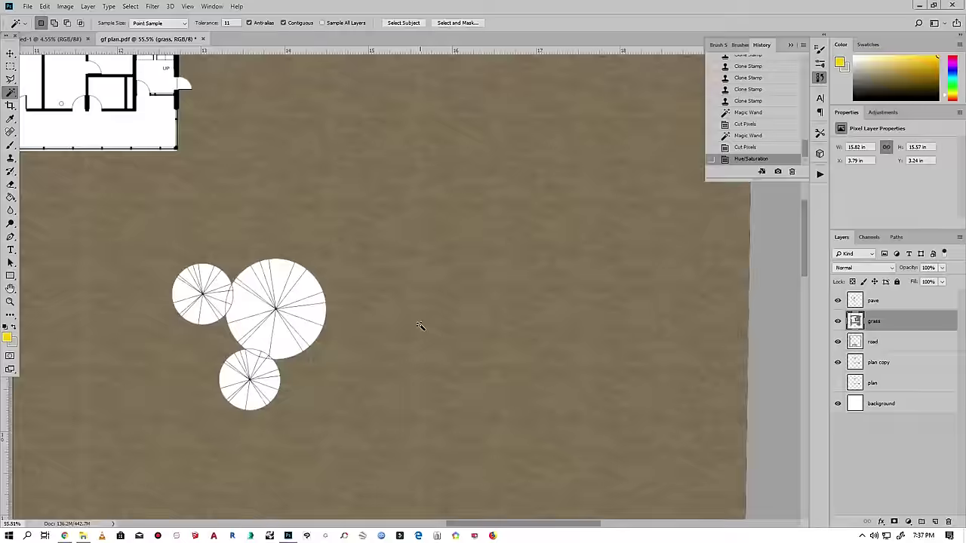
scroll(421, 328, up, 2)
- Apply a Color Balance adjustment to the grass
click(65, 6)
click(230, 97)
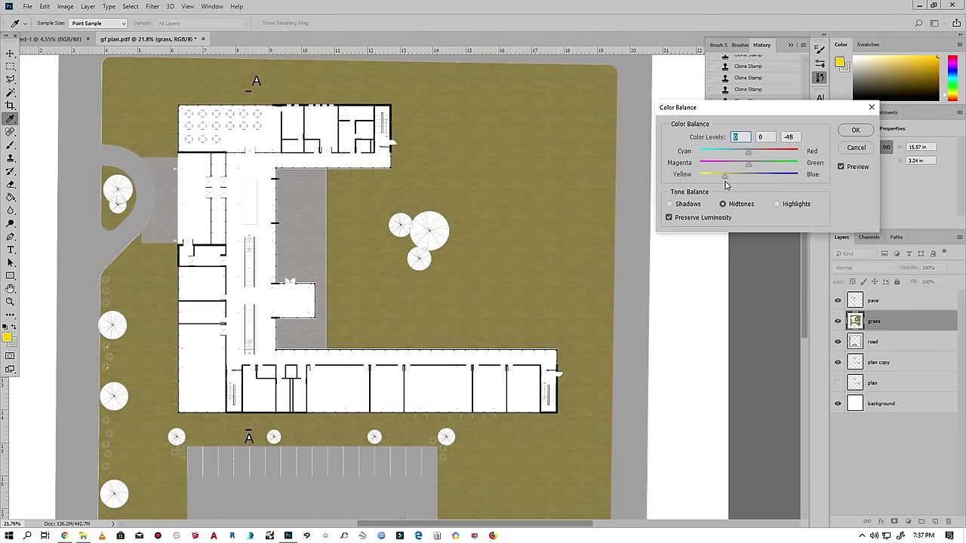
key(Return)
scroll(479, 209, down, 2)
- Apply further Hue/Saturation and Brightness/Contrast adjustments to the grass
click(65, 6)
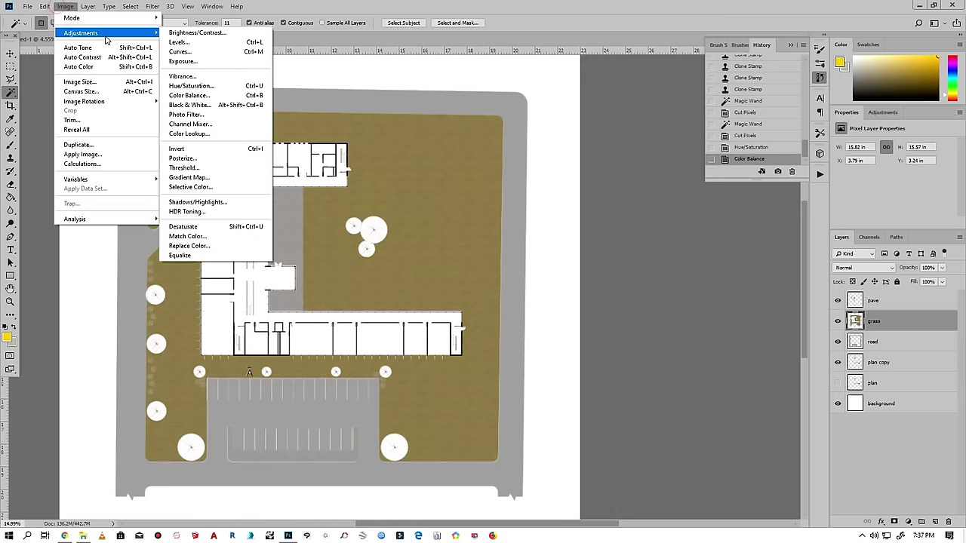
click(217, 78)
click(909, 98)
click(65, 6)
click(231, 40)
key(Return)
scroll(252, 225, up, 2)
scroll(205, 165, up, 2)
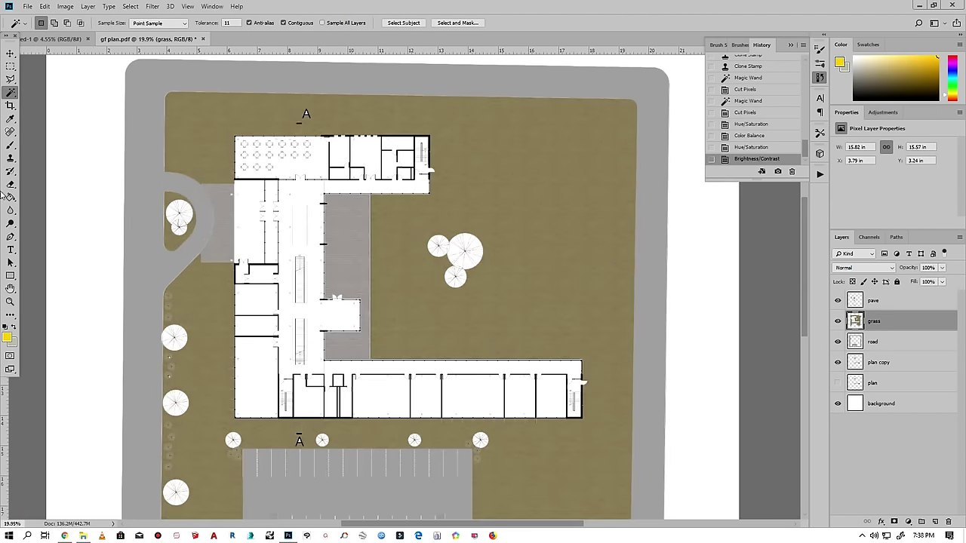
- Burn the grass around the tree island with a smaller brush
click(11, 223)
scroll(295, 211, up, 3)
right_click(294, 211)
click(294, 211)
drag(200, 188, 214, 168)
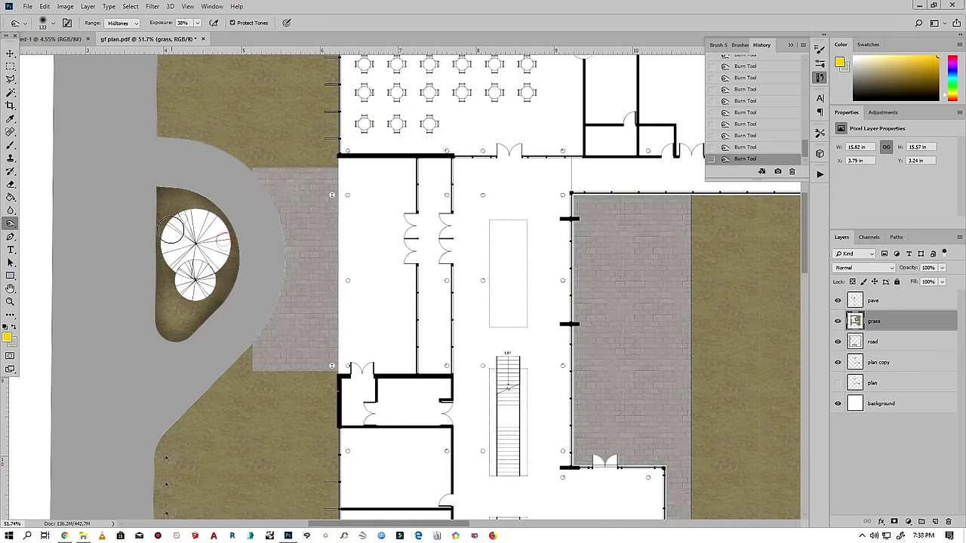
- Burn darker shading into the top-left grass with an enlarged brush
scroll(175, 212, down, 3)
right_click(213, 128)
drag(166, 151, 211, 181)
drag(341, 104, 182, 226)
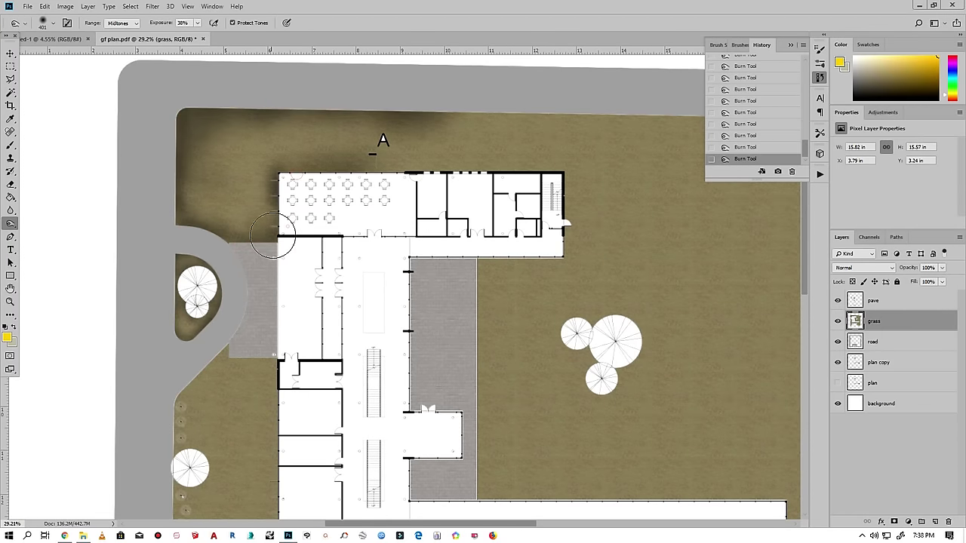
scroll(95, 189, down, 2)
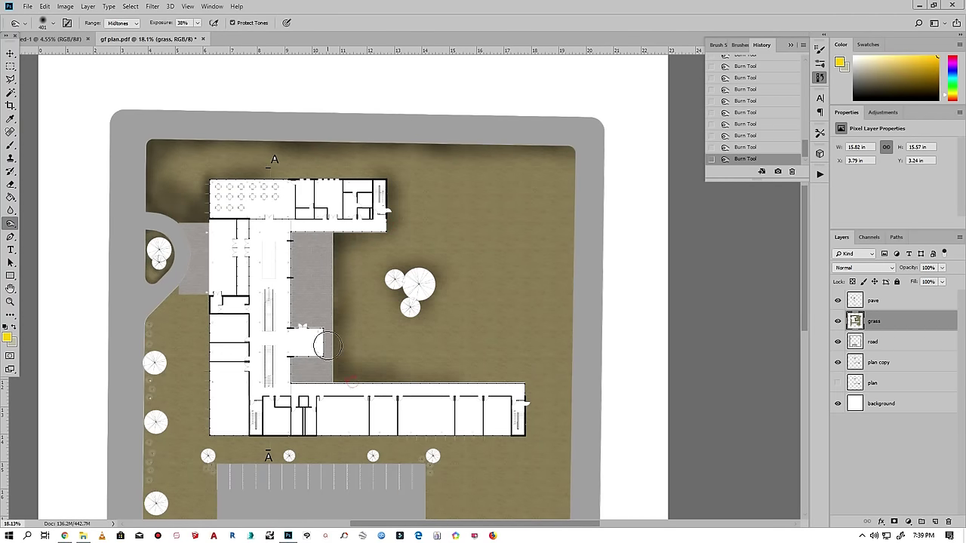
- Burn shadows along the north, south and west wings and the right edge
drag(388, 231, 339, 174)
right_click(523, 375)
mouse_move(529, 430)
mouse_down()
mouse_move(507, 442)
mouse_move(207, 296)
mouse_up()
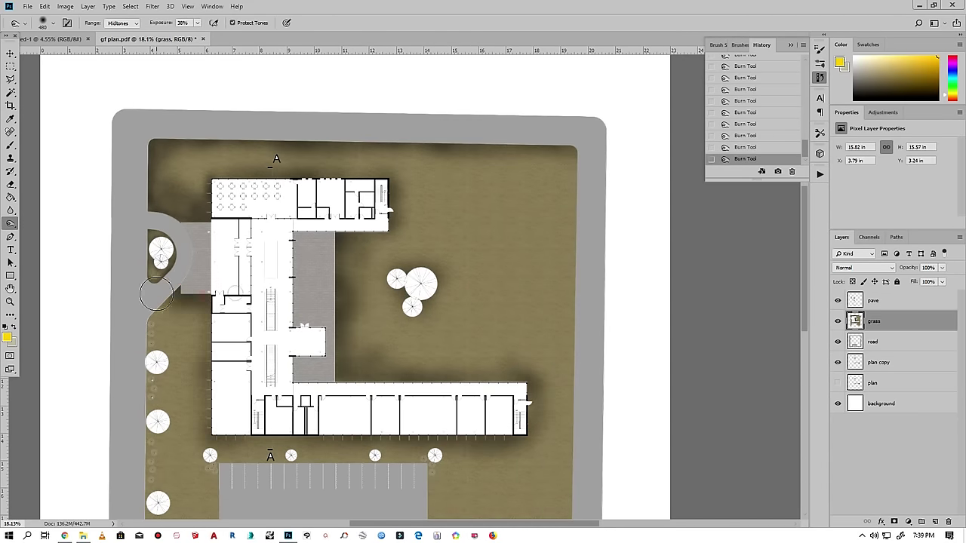
scroll(122, 283, up, 1)
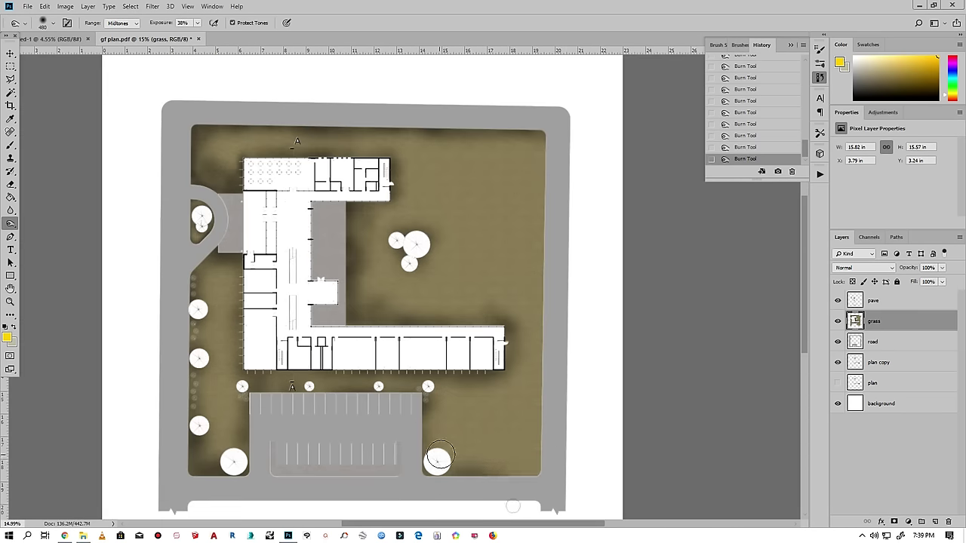
scroll(367, 406, down, 3)
drag(536, 406, 544, 190)
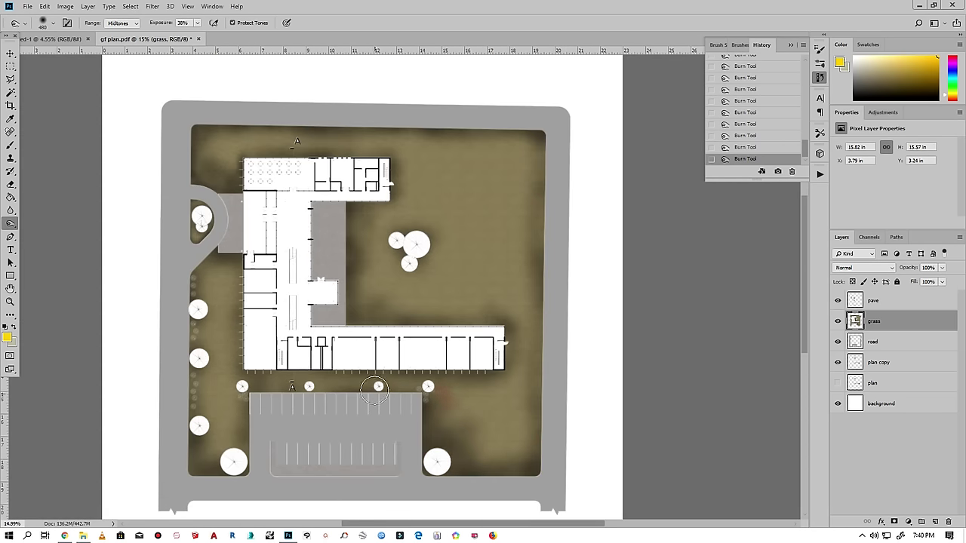
scroll(292, 454, up, 1)
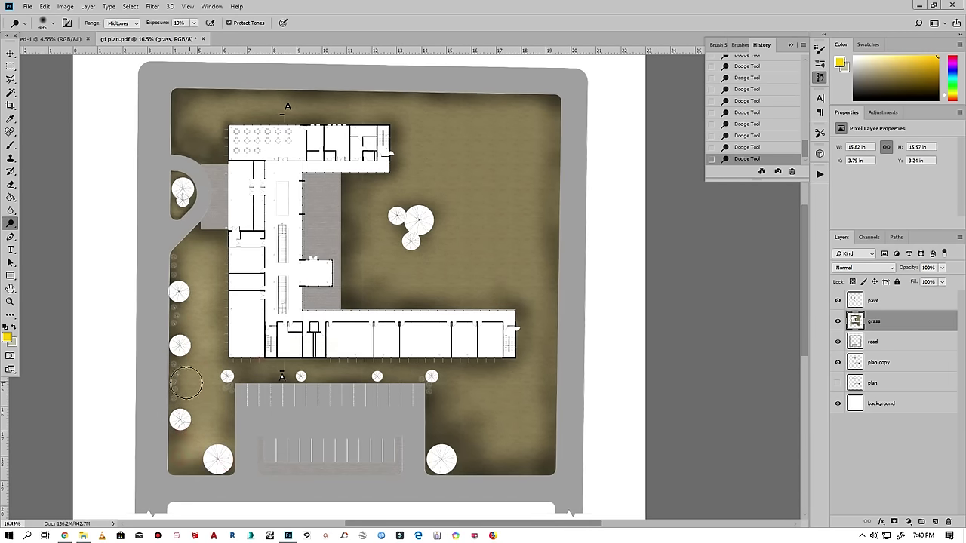
- Dodge lighter patches into the grass at 37% exposure, adjusting the brush size
scroll(186, 383, up, 1)
drag(464, 248, 518, 151)
right_click(486, 195)
key(Return)
drag(477, 105, 408, 227)
scroll(311, 181, down, 1)
right_click(311, 181)
key(Return)
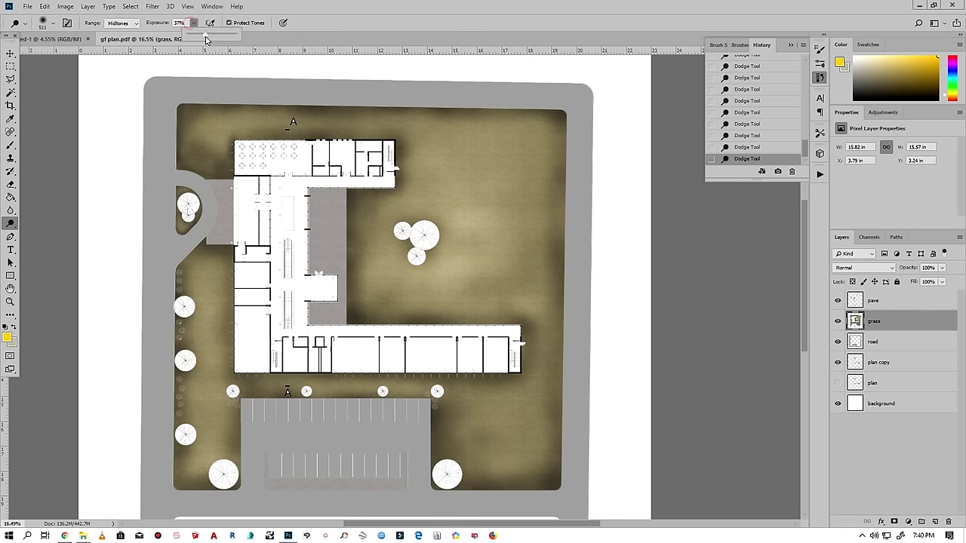
- Lighten the lower-right and top grass strips, then bring up Brightness/Contrast at brightness 24
drag(528, 453, 505, 389)
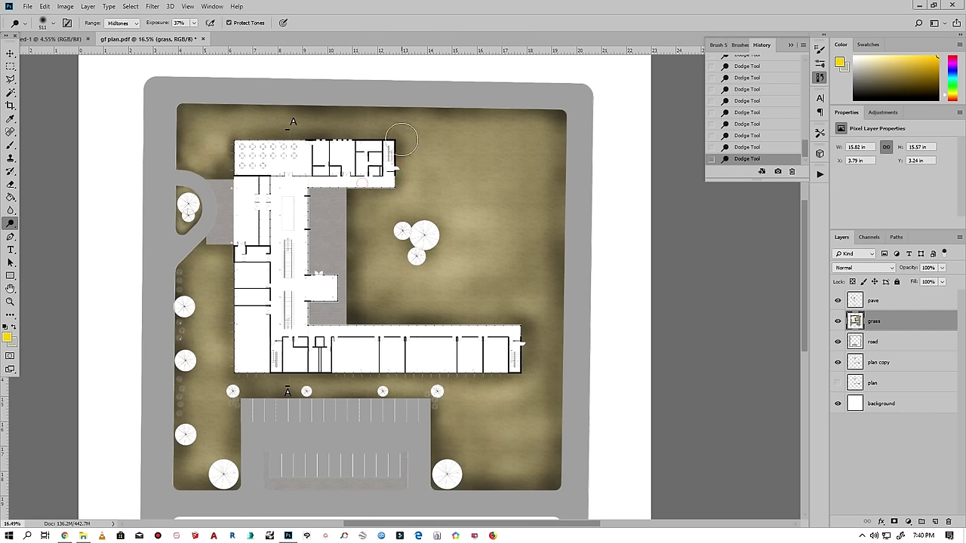
drag(394, 159, 558, 189)
key(bracketright)
key(bracketright)
key(bracketright)
scroll(539, 291, down, 1)
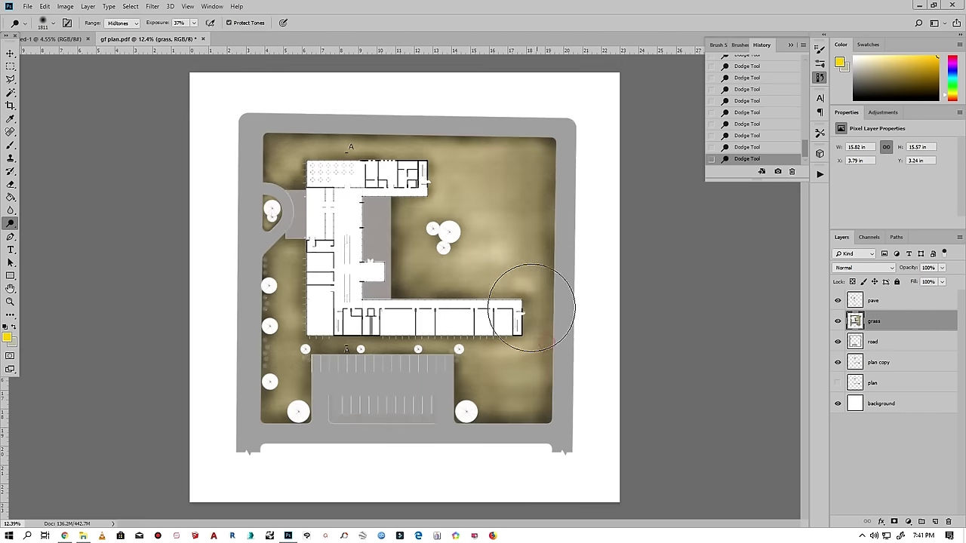
scroll(249, 101, up, 1)
click(65, 6)
click(198, 33)
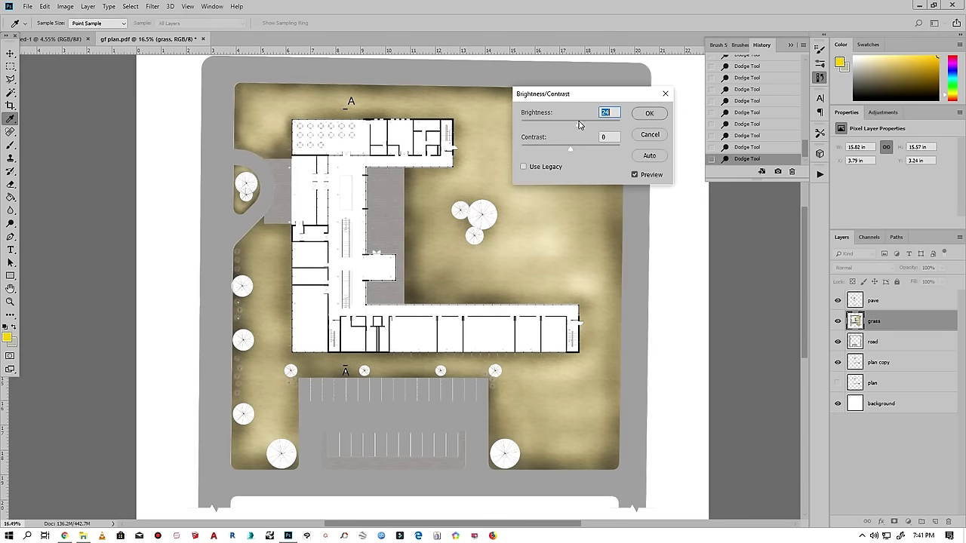
- Apply brightness 24, a red/yellow Color Balance, and a Hue/Saturation adjustment to the grass
key(Return)
key(ctrl+b)
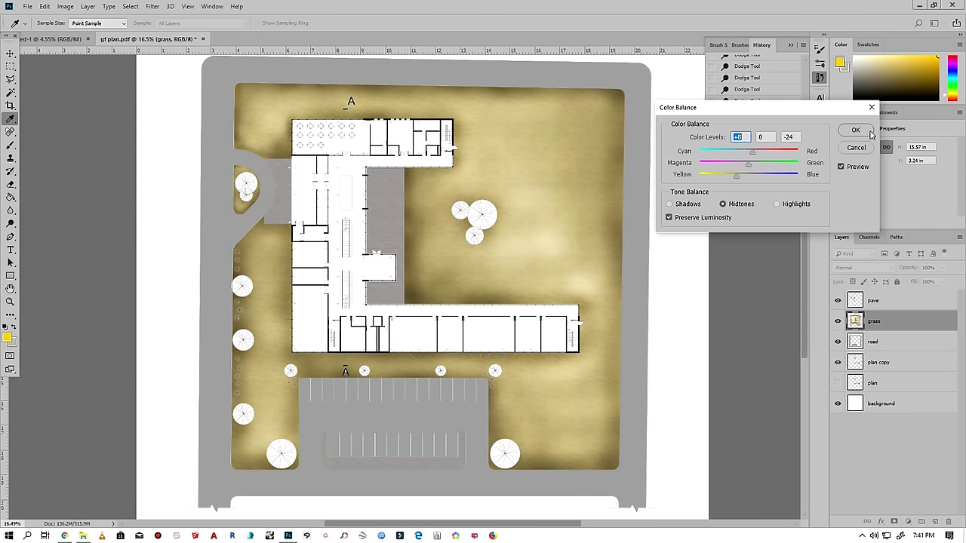
click(871, 132)
click(65, 6)
click(218, 98)
click(910, 98)
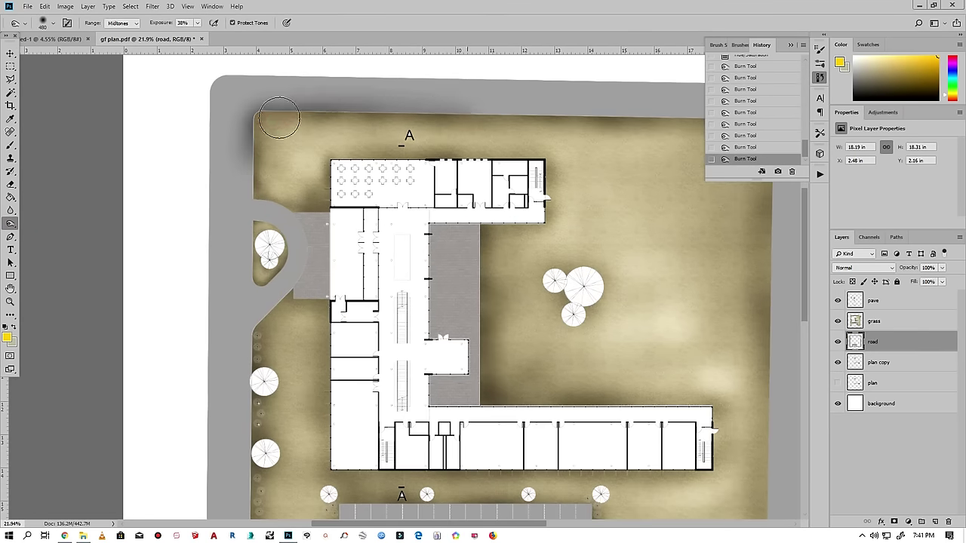
- Burn darker shading along the top road and the left road toward the parking
scroll(435, 121, down, 2)
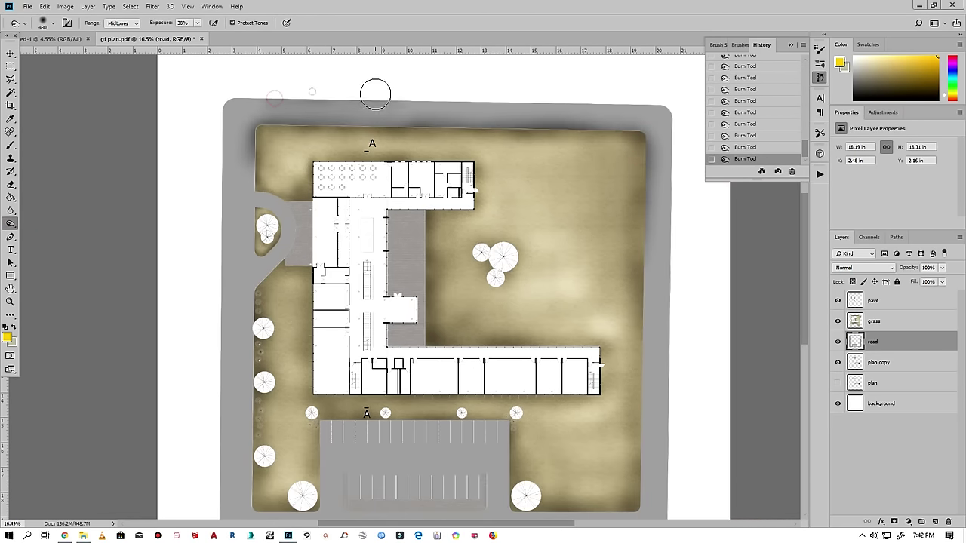
drag(670, 100, 226, 98)
scroll(226, 98, up, 2)
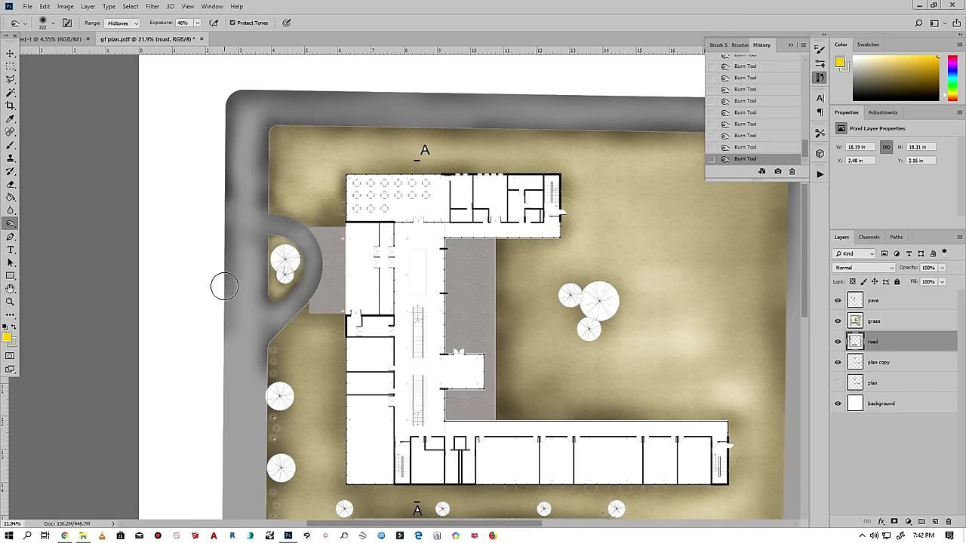
drag(224, 285, 227, 453)
scroll(265, 320, down, 1)
scroll(221, 303, down, 2)
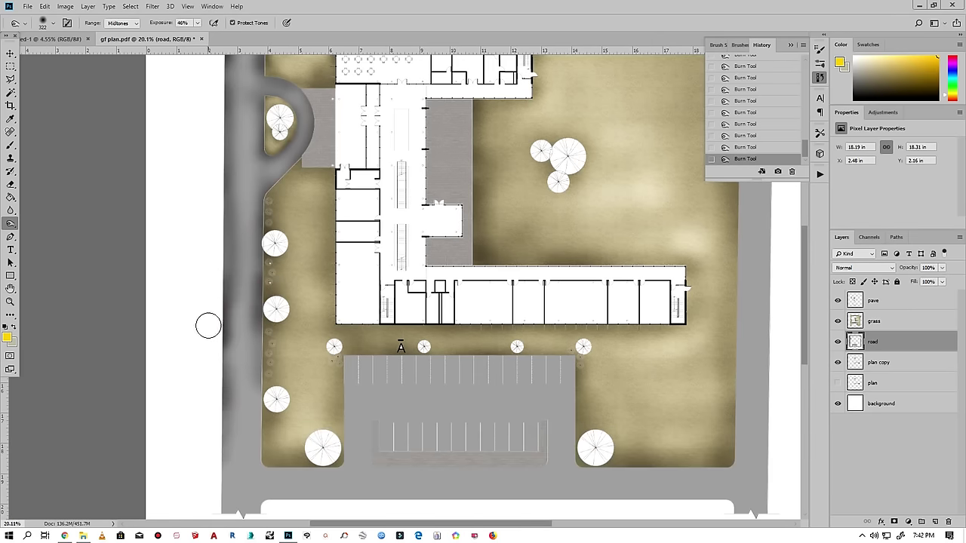
drag(226, 494, 256, 323)
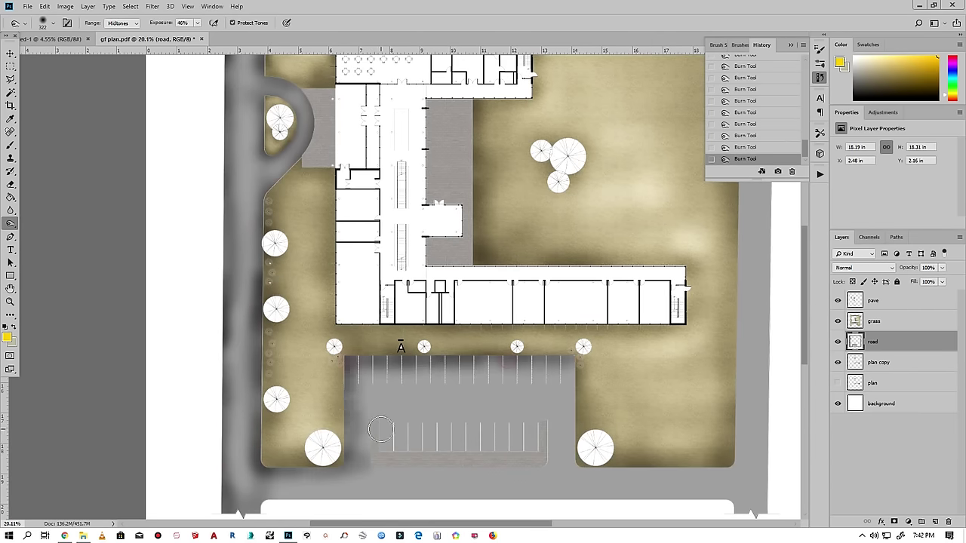
scroll(513, 426, down, 3)
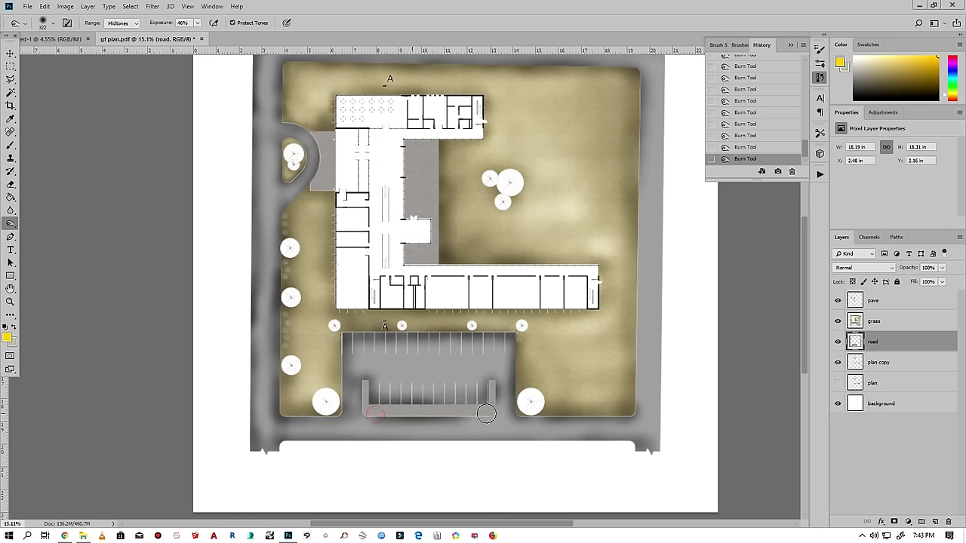
scroll(551, 172, right, 3)
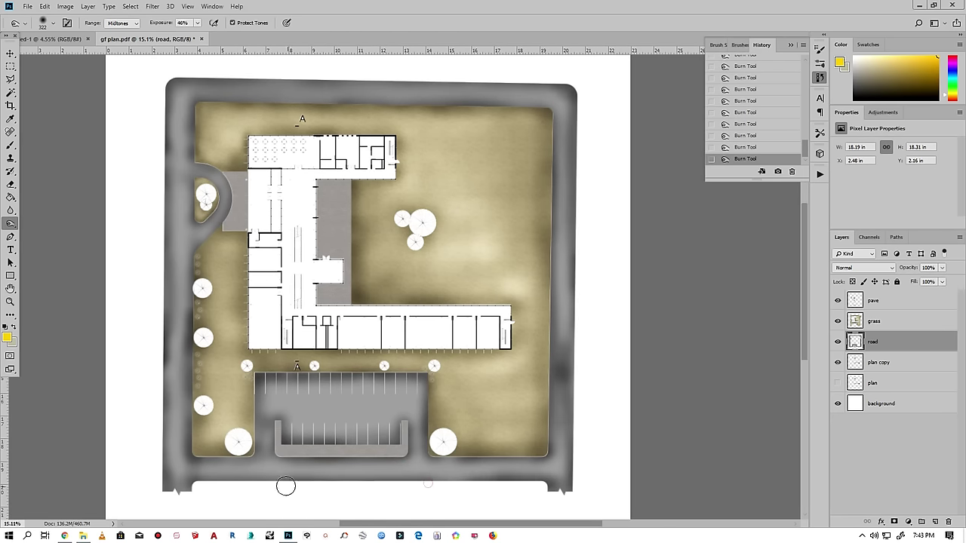
- Dodge the left, top, right and bottom roads to a pale grey
click(52, 224)
right_click(169, 253)
drag(204, 128, 211, 234)
drag(196, 280, 196, 423)
scroll(195, 162, down, 2)
mouse_move(194, 163)
mouse_down()
mouse_move(551, 168)
mouse_move(549, 472)
mouse_move(196, 453)
mouse_up()
scroll(574, 423, up, 3)
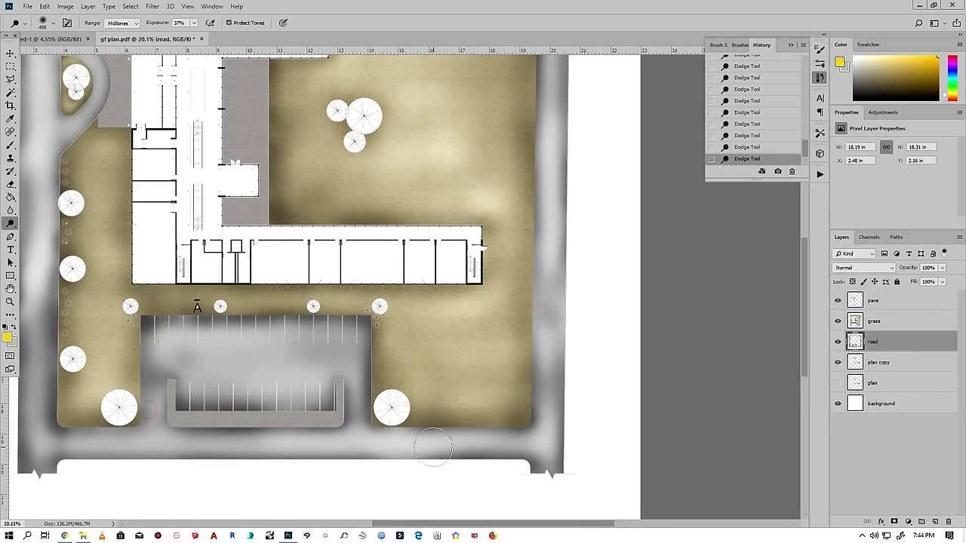
drag(46, 453, 410, 458)
scroll(470, 448, down, 2)
scroll(447, 328, up, 1)
- Set the road layer opacity to 50% and select the pave layer
click(942, 267)
drag(945, 280, 919, 279)
scroll(447, 328, down, 1)
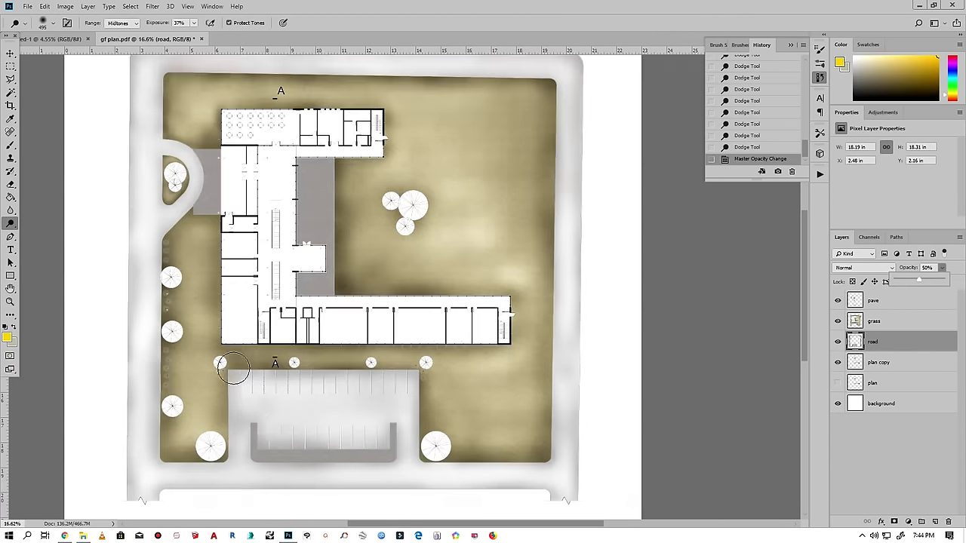
scroll(410, 280, up, 4)
scroll(410, 280, down, 3)
key(v)
click(408, 245)
scroll(408, 245, up, 1)
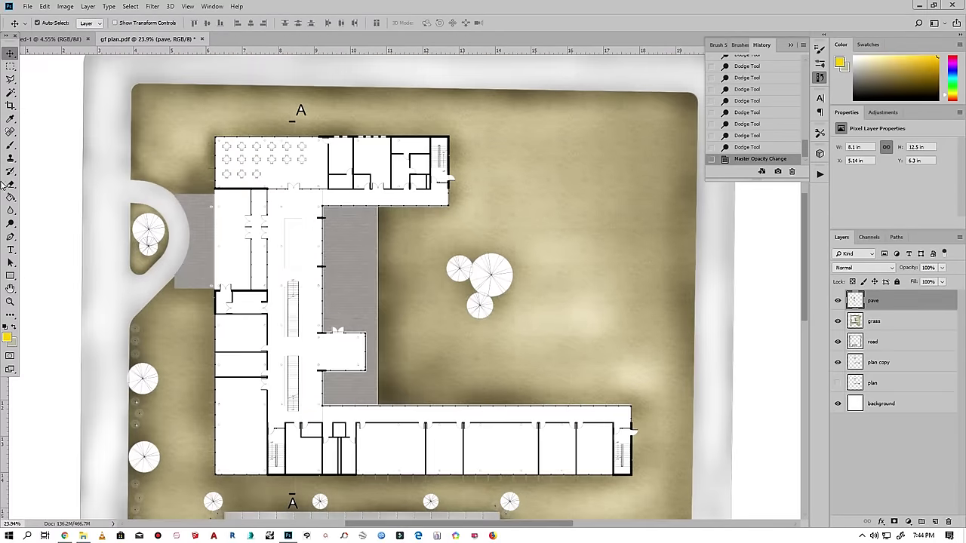
- Burn darker shading along the paving edges
key(b)
scroll(348, 232, up, 3)
drag(291, 171, 277, 394)
drag(377, 389, 377, 163)
scroll(385, 411, down, 1)
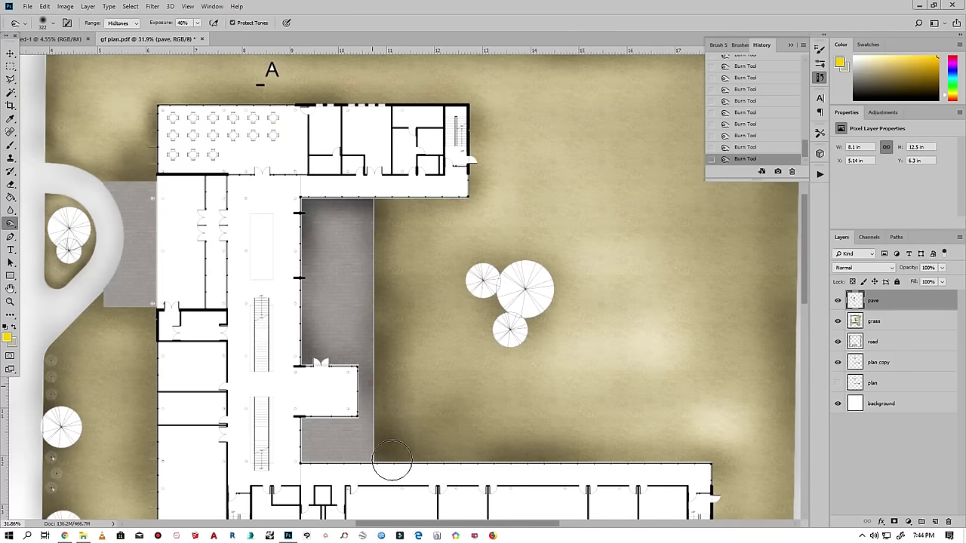
scroll(240, 105, down, 1)
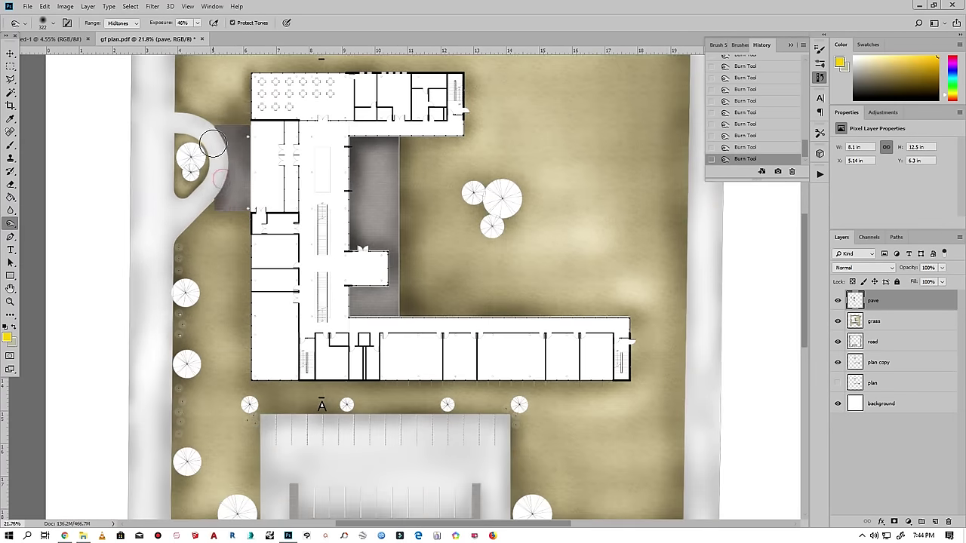
scroll(264, 168, down, 1)
scroll(222, 161, up, 1)
- Dodge the courtyard corridor and the parking area's edge lighter
right_click(10, 225)
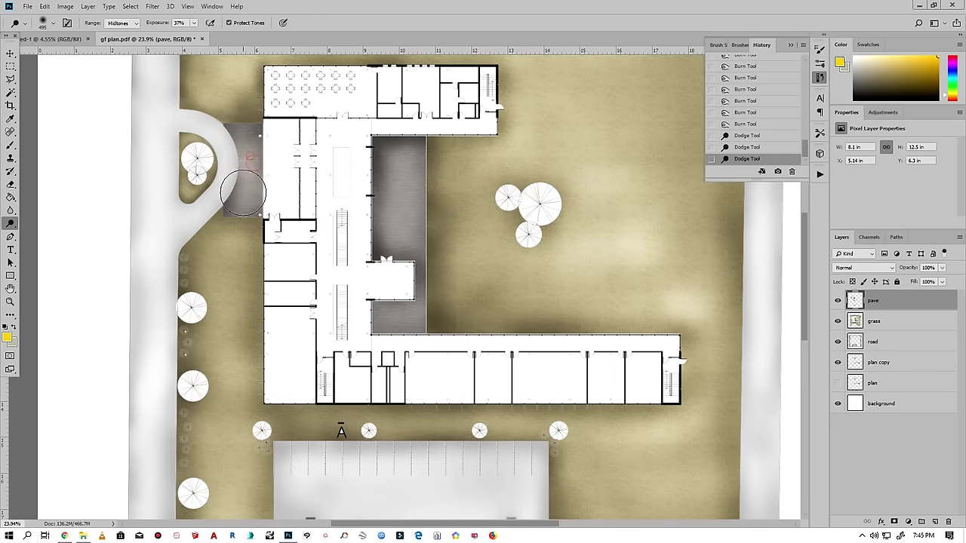
drag(397, 129, 400, 257)
drag(400, 332, 399, 158)
scroll(400, 158, up, 2)
right_click(355, 362)
drag(525, 385, 525, 399)
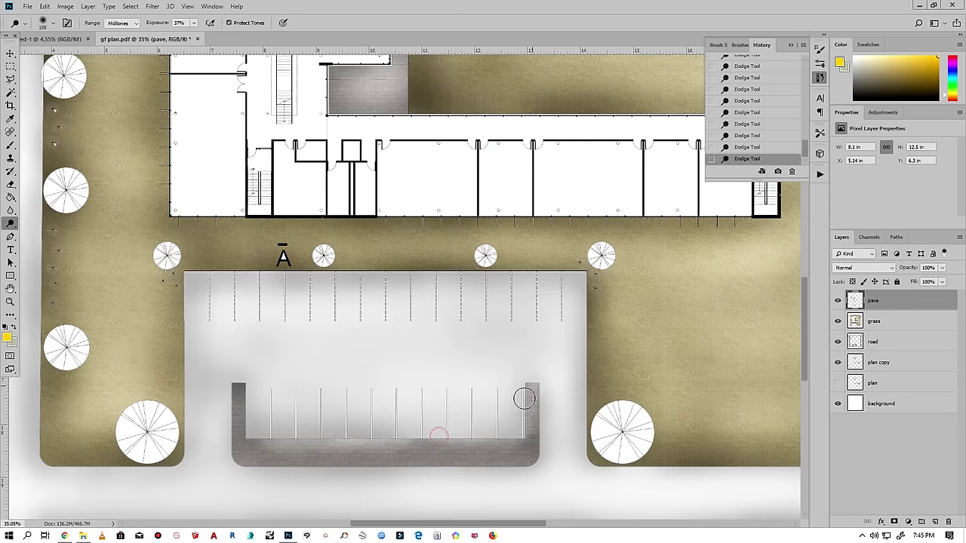
scroll(267, 467, down, 3)
- Set the road layer opacity to 66% and reselect the plan copy layer
click(873, 341)
drag(942, 268, 936, 279)
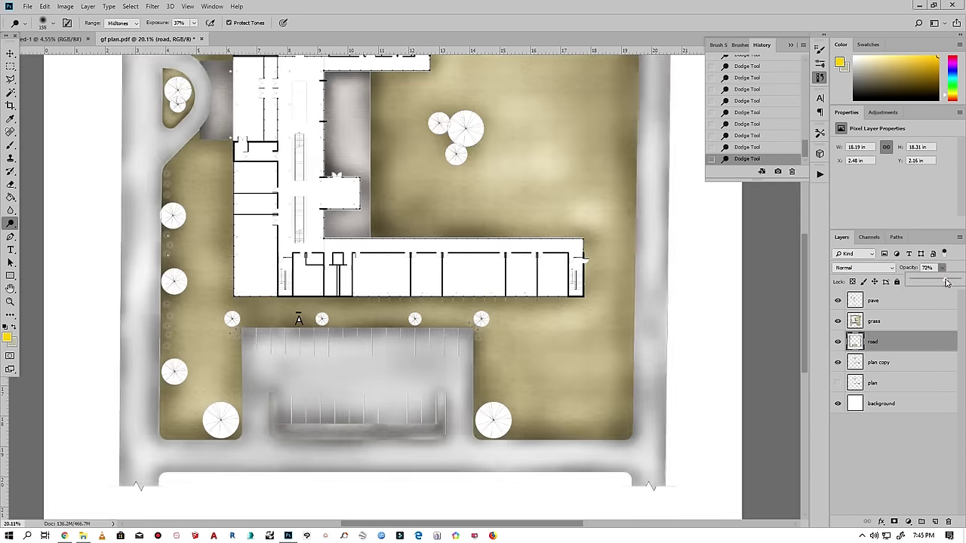
scroll(355, 370, up, 1)
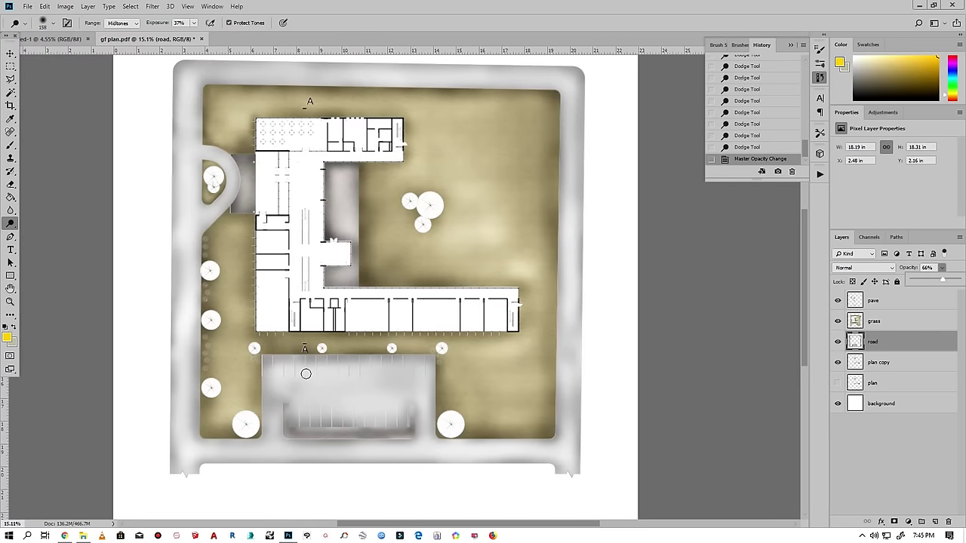
scroll(306, 374, down, 1)
click(879, 363)
- Magic Wand-select the white margin outside the plan and add a new layer with black foreground
key(w)
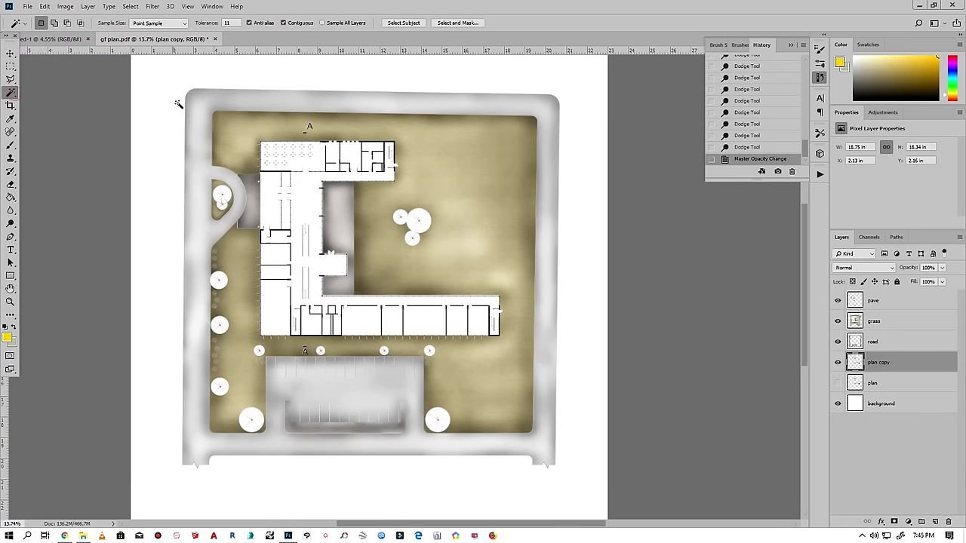
click(935, 522)
click(6, 337)
click(579, 123)
click(11, 145)
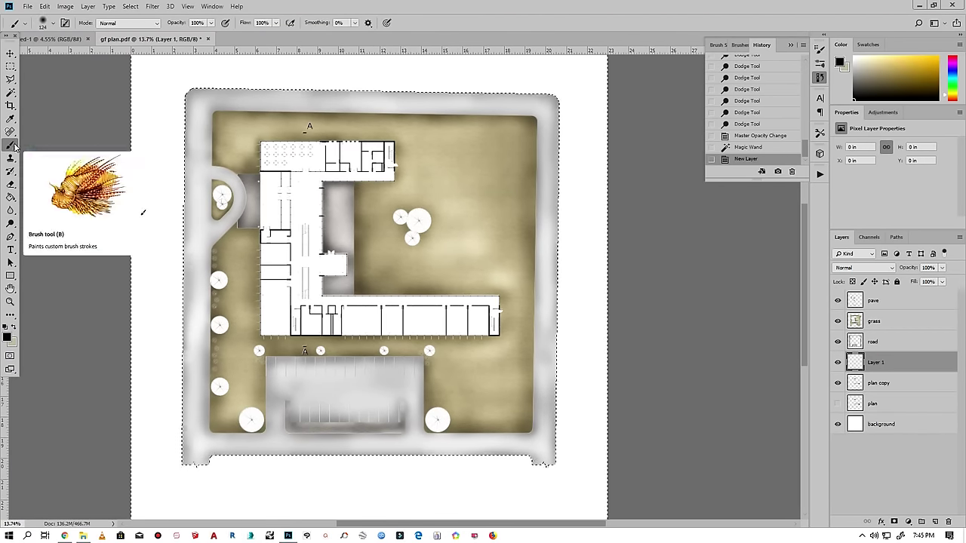
- Choose a watercolour stroke brush and stamp tree blots along the plan edges
right_click(377, 198)
click(485, 288)
click(426, 326)
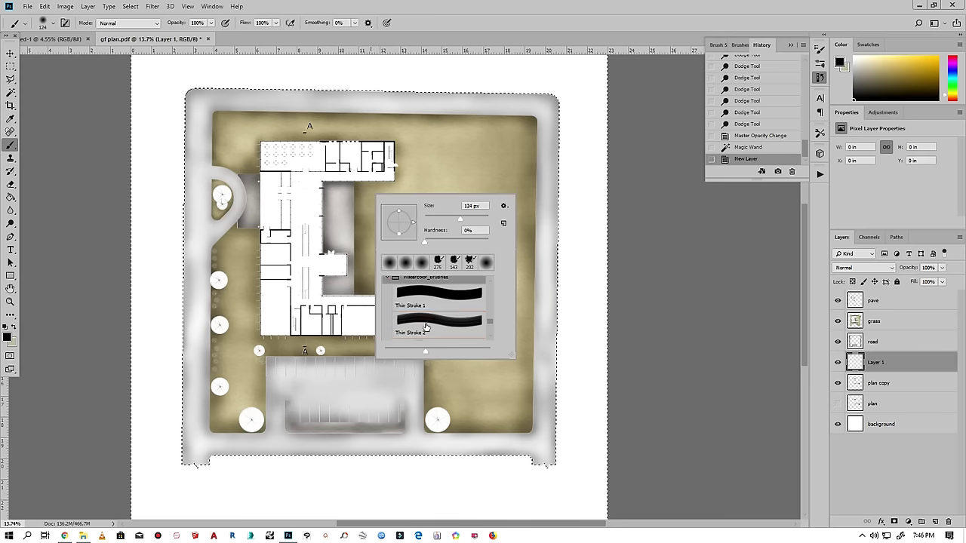
scroll(423, 325, down, 3)
click(434, 335)
scroll(438, 317, down, 2)
click(438, 313)
click(542, 314)
click(577, 309)
click(205, 102)
right_click(299, 243)
key(ctrl+minus)
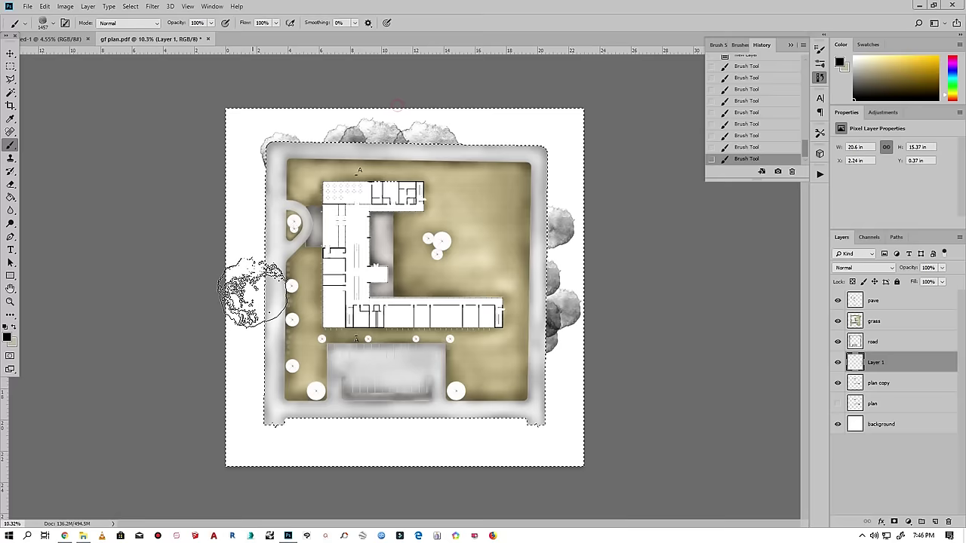
- Paint large dark watercolour blotches around the bottom, right, top and left margins
mouse_move(249, 280)
mouse_down()
mouse_move(302, 388)
mouse_move(563, 302)
mouse_move(485, 147)
mouse_move(249, 212)
mouse_move(249, 392)
mouse_move(385, 415)
mouse_move(558, 226)
mouse_up()
right_click(459, 235)
right_click(459, 345)
right_click(568, 293)
key(Return)
mouse_move(423, 445)
mouse_down()
mouse_move(581, 178)
mouse_move(577, 354)
mouse_up()
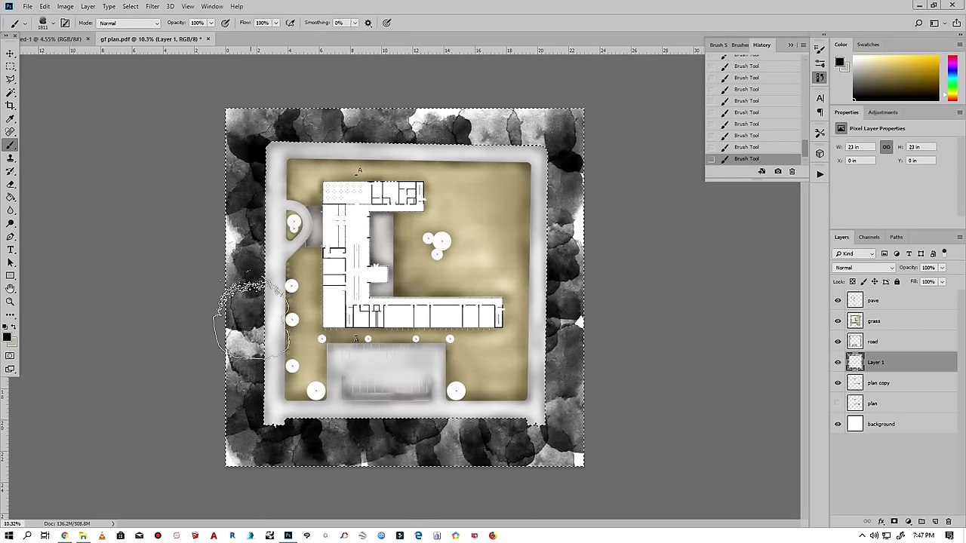
right_click(310, 320)
key(Return)
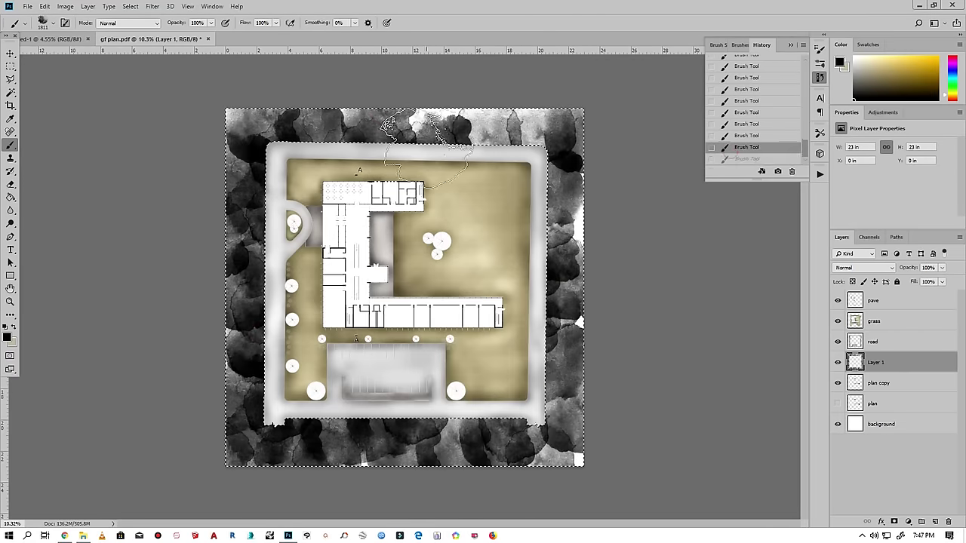
drag(388, 162, 491, 154)
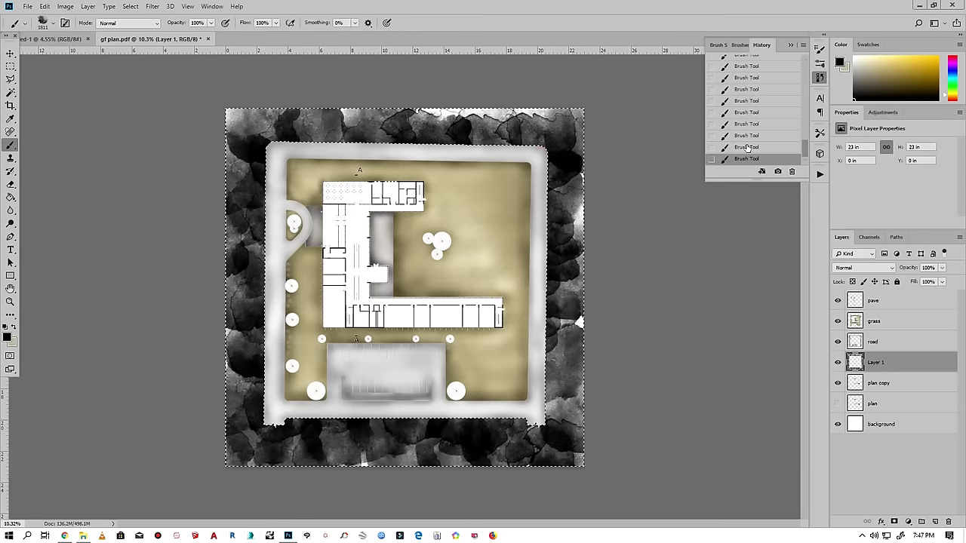
- Undo the last blotch stroke and drop the selection
key(ctrl+z)
key(ctrl+d)
key(e)
right_click(409, 225)
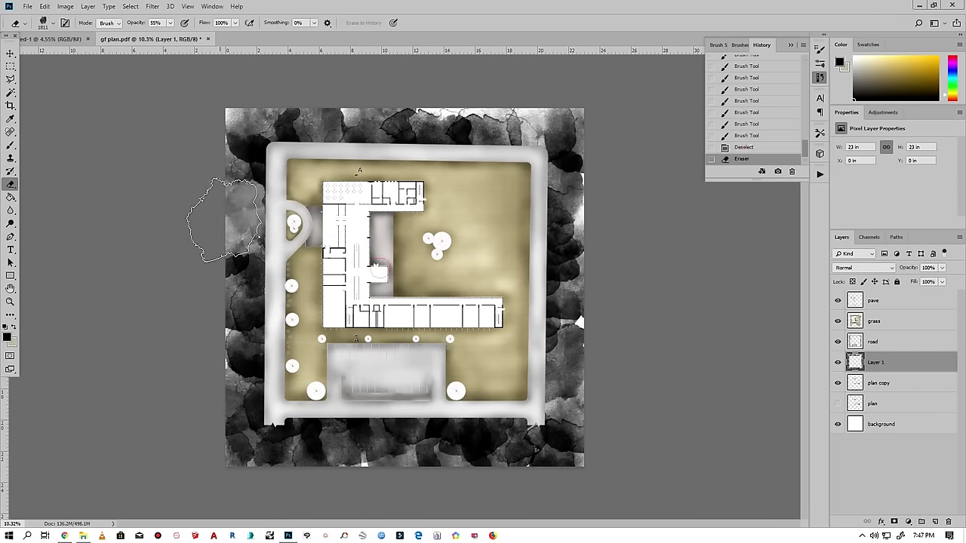
- Fade the margin blotches on all sides with a soft 1102 px eraser
key(Escape)
right_click(337, 200)
key(Return)
mouse_move(248, 83)
mouse_down()
mouse_move(496, 75)
mouse_move(610, 259)
mouse_move(578, 468)
mouse_move(242, 166)
mouse_up()
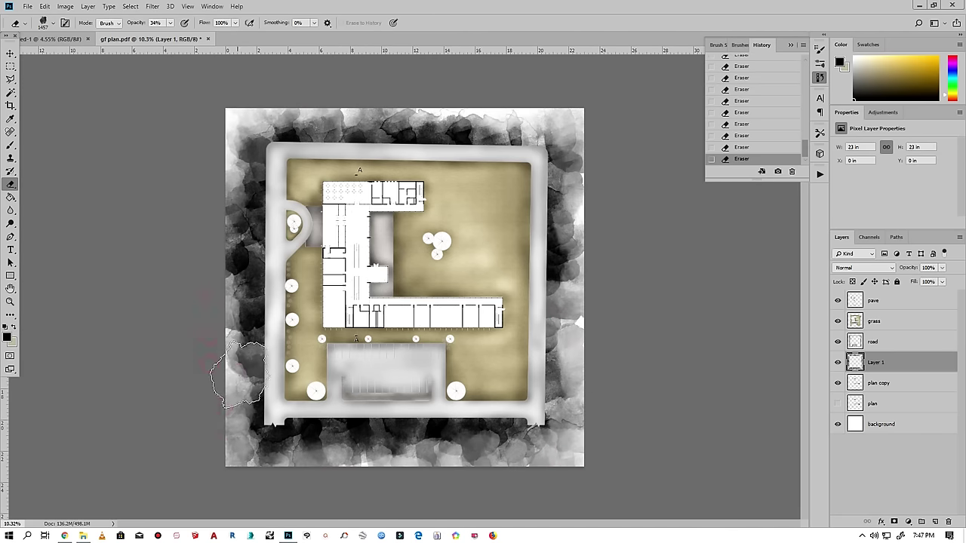
right_click(341, 183)
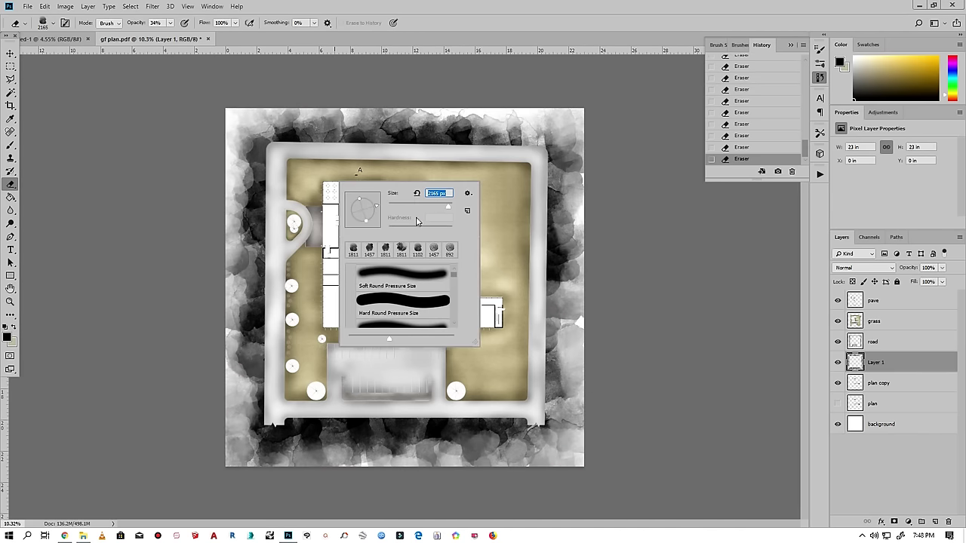
key(Return)
mouse_move(227, 132)
mouse_down()
mouse_move(614, 219)
mouse_move(581, 453)
mouse_up()
right_click(454, 364)
double_click(548, 430)
mouse_move(241, 453)
mouse_down()
mouse_move(539, 443)
mouse_move(468, 124)
mouse_move(275, 134)
mouse_move(249, 332)
mouse_move(280, 431)
mouse_move(581, 191)
mouse_up()
mouse_move(335, 128)
mouse_down()
mouse_move(254, 276)
mouse_move(226, 453)
mouse_up()
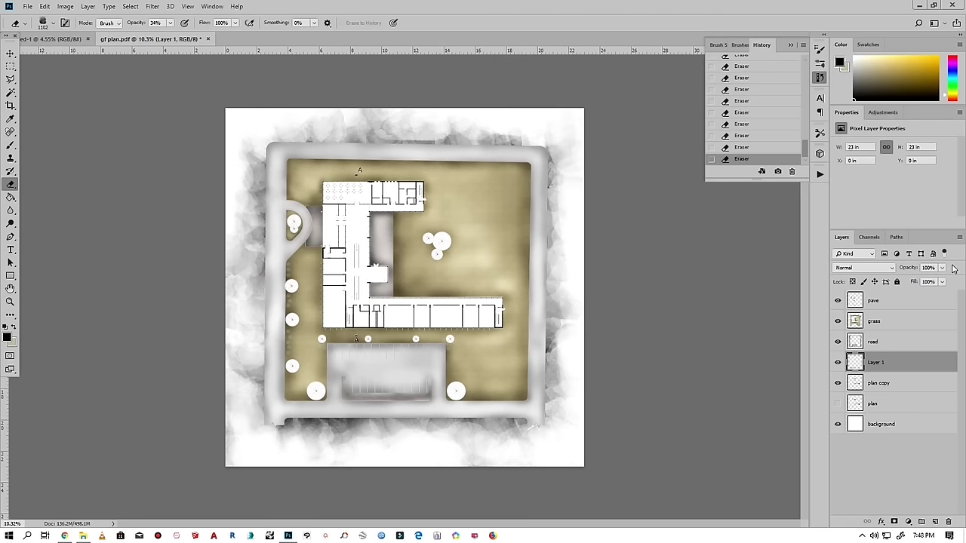
- Lower Layer 1 opacity to 64%
click(942, 268)
drag(945, 279, 930, 282)
key(ctrl+plus)
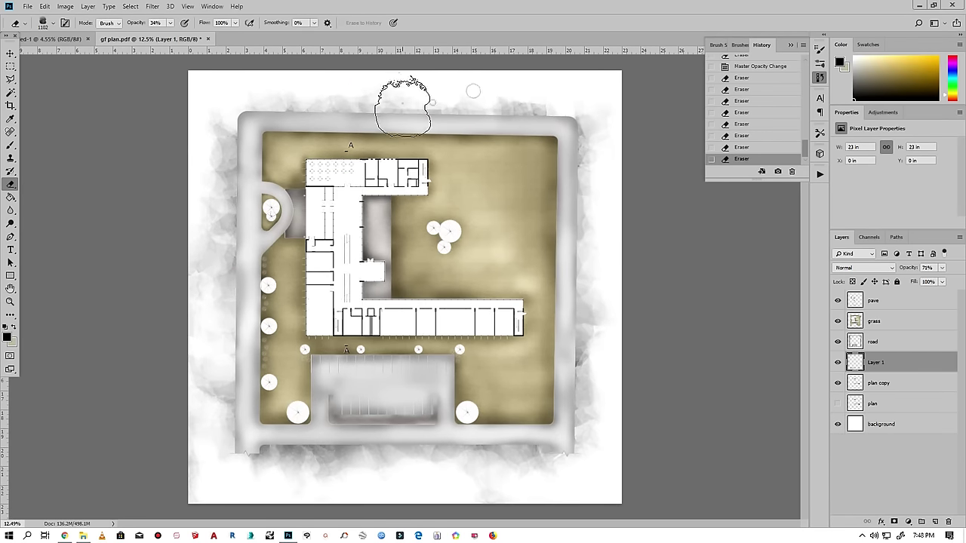
right_click(343, 185)
key(Escape)
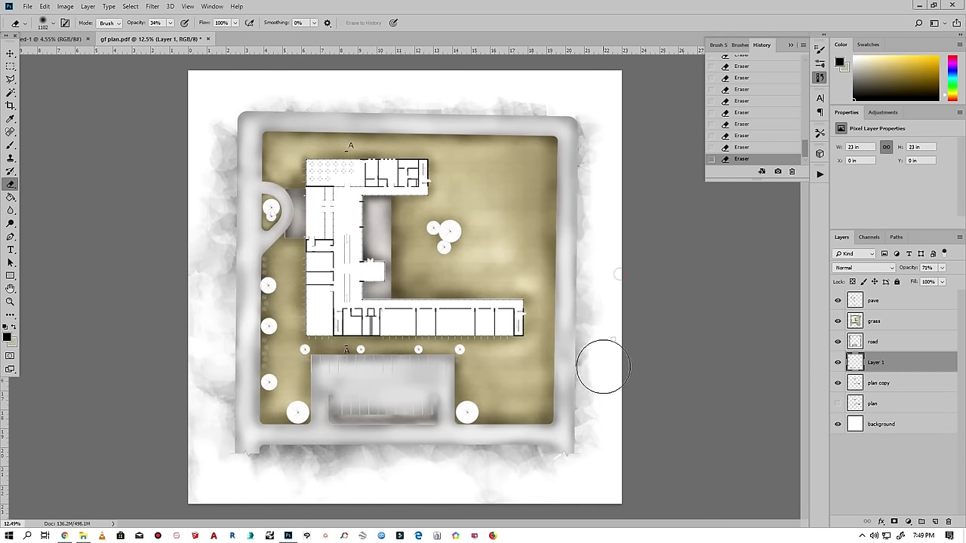
scroll(614, 308, down, 2)
scroll(433, 254, up, 2)
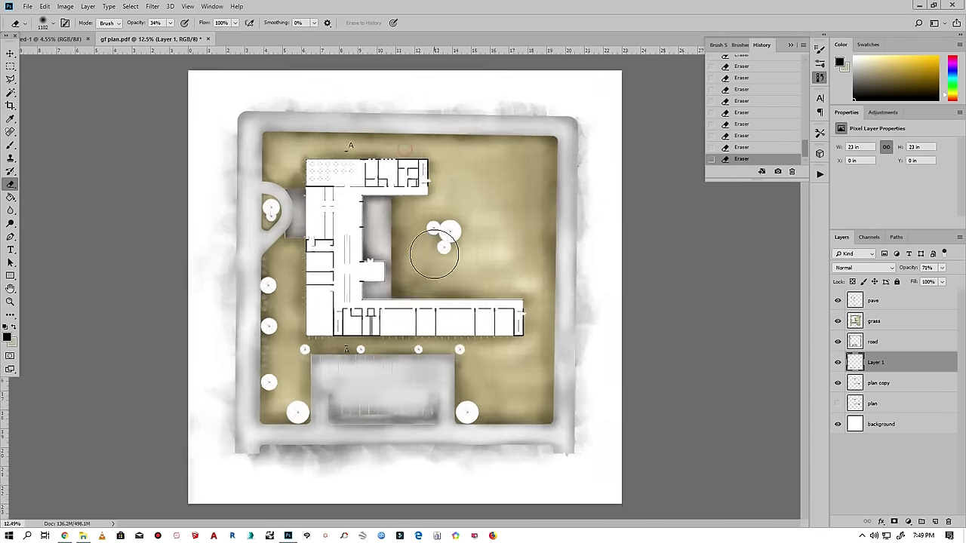
scroll(374, 234, up, 1)
drag(942, 268, 937, 279)
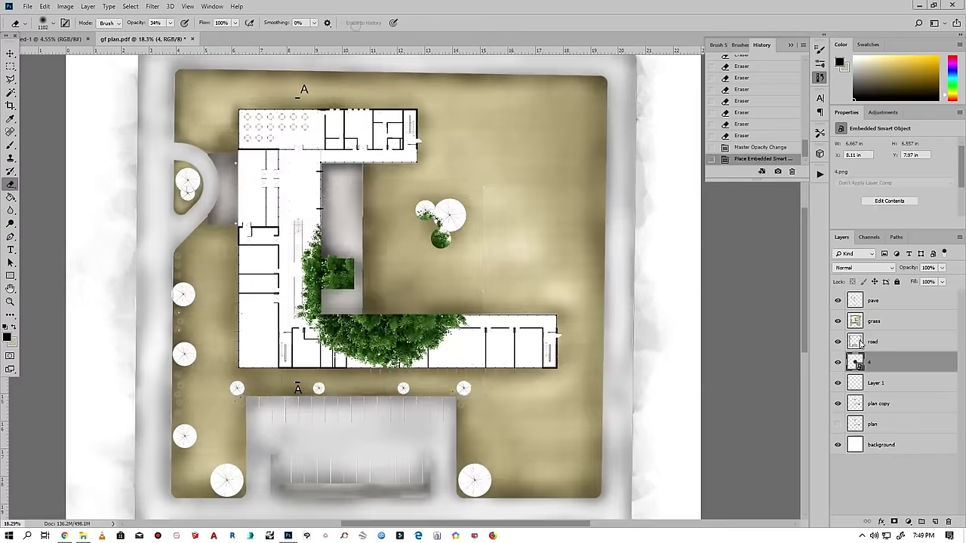
- Move tree layer 4 to the top and shrink it over the courtyard trees
drag(861, 344, 860, 300)
key(ctrl+t)
drag(615, 126, 475, 194)
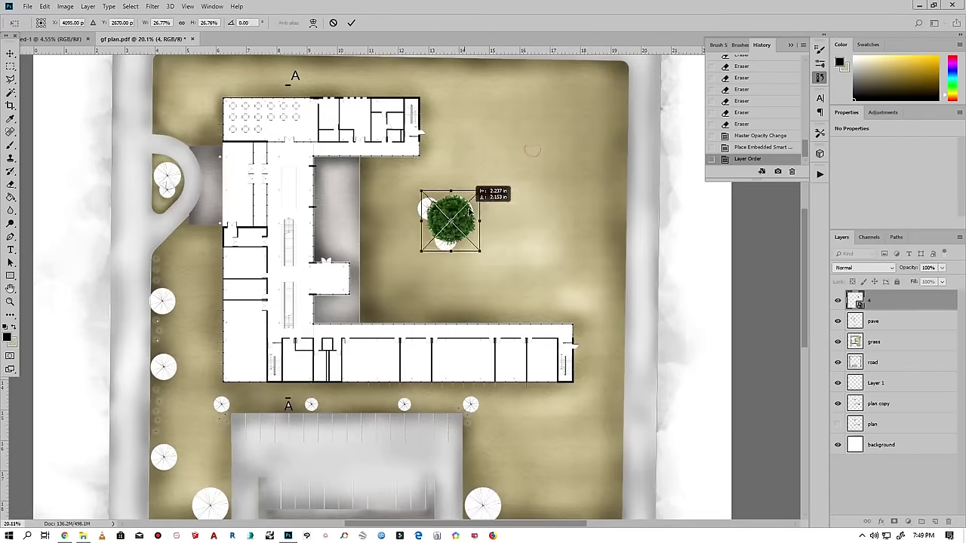
- Finalize the tree's size and turn it grey with Black & White and Brightness/Contrast
scroll(446, 226, up, 2)
drag(442, 226, 445, 222)
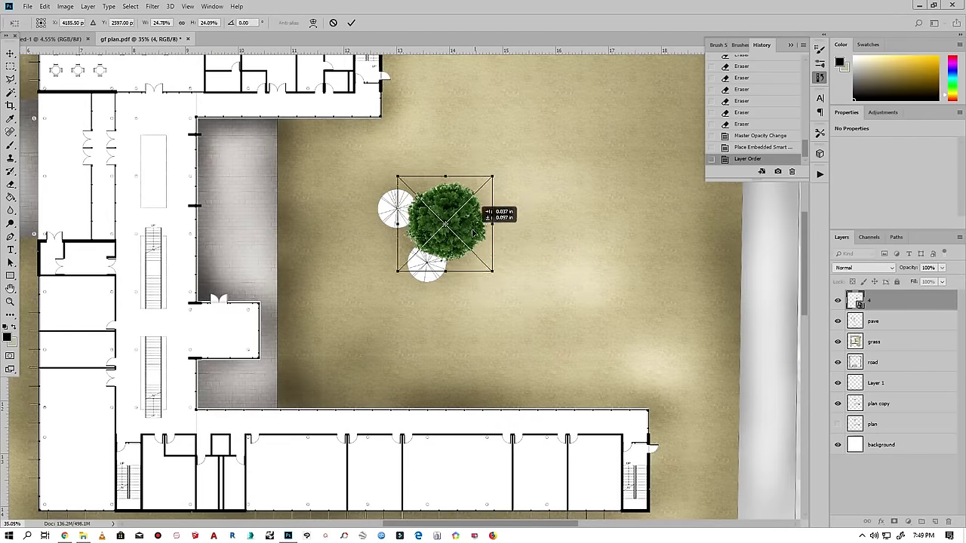
key(Return)
key(e)
click(65, 6)
click(216, 101)
key(Return)
click(65, 6)
click(196, 28)
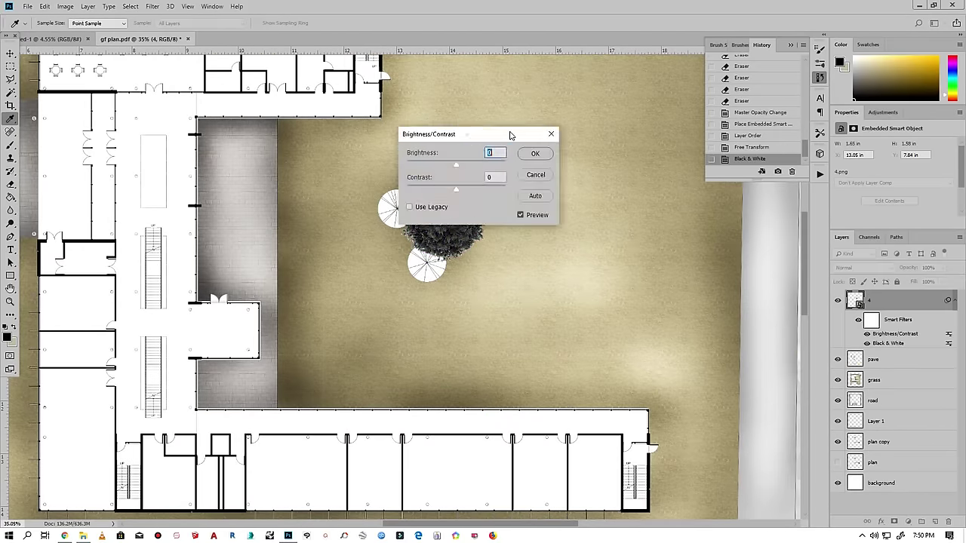
click(619, 133)
- Add a drop shadow to the tree and rasterize its layer
click(880, 522)
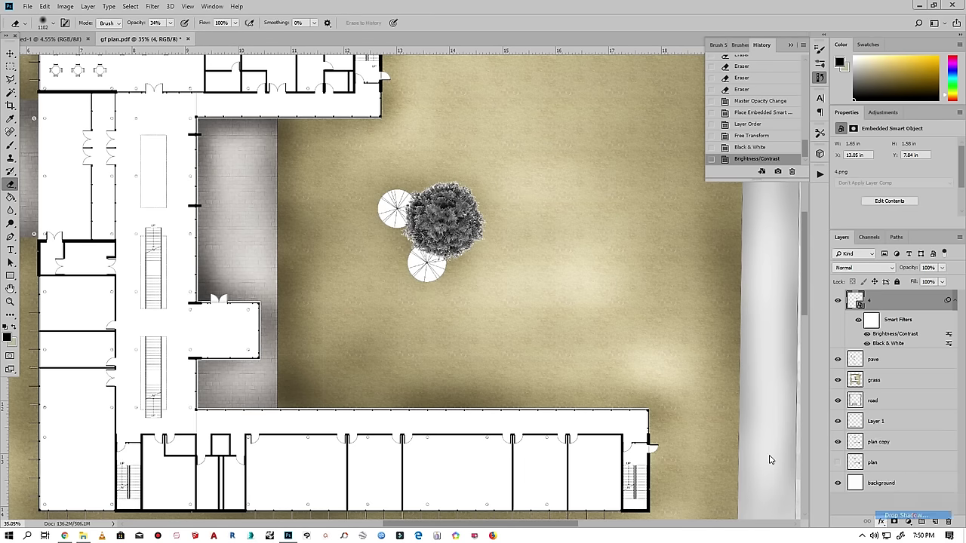
click(914, 516)
click(872, 129)
key(ctrl+0)
right_click(876, 301)
click(777, 218)
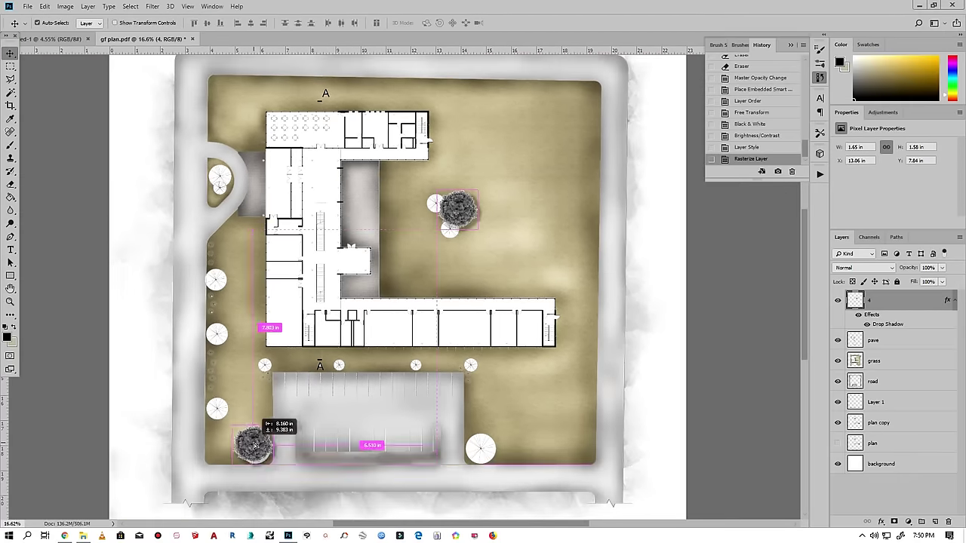
- Place two tree copies on the plan, shrinking the top-left one to fit the loop
drag(252, 446, 459, 427)
scroll(459, 427, up, 3)
scroll(377, 302, down, 3)
drag(280, 442, 259, 190)
scroll(279, 219, up, 4)
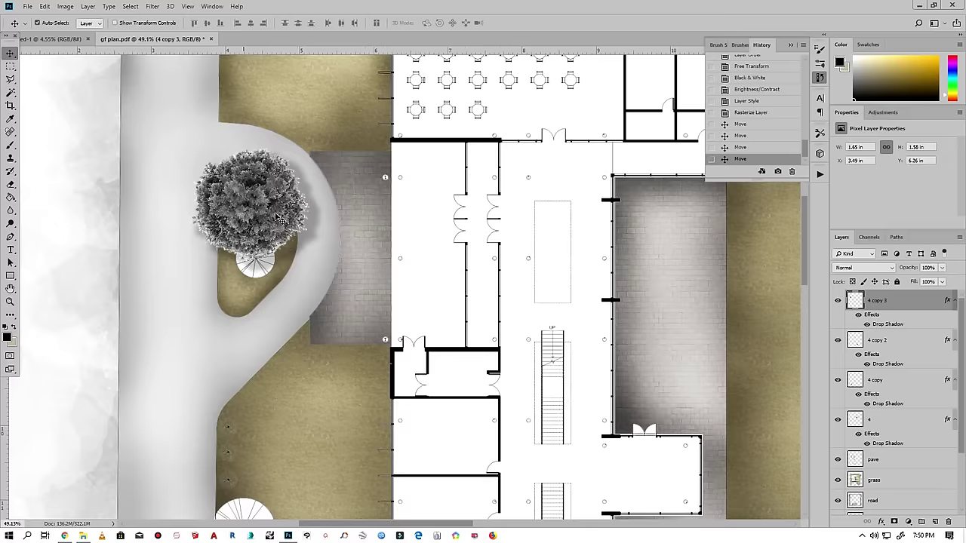
scroll(279, 219, down, 2)
key(ctrl+t)
drag(317, 301, 302, 264)
key(Return)
- Save the document as gf plan.psd
scroll(246, 209, down, 2)
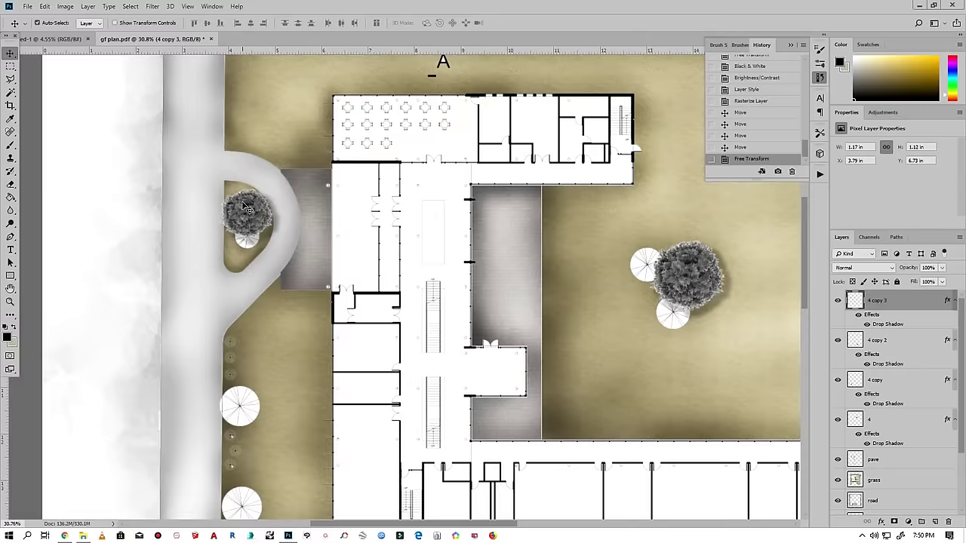
key(ctrl+s)
key(Return)
key(Return)
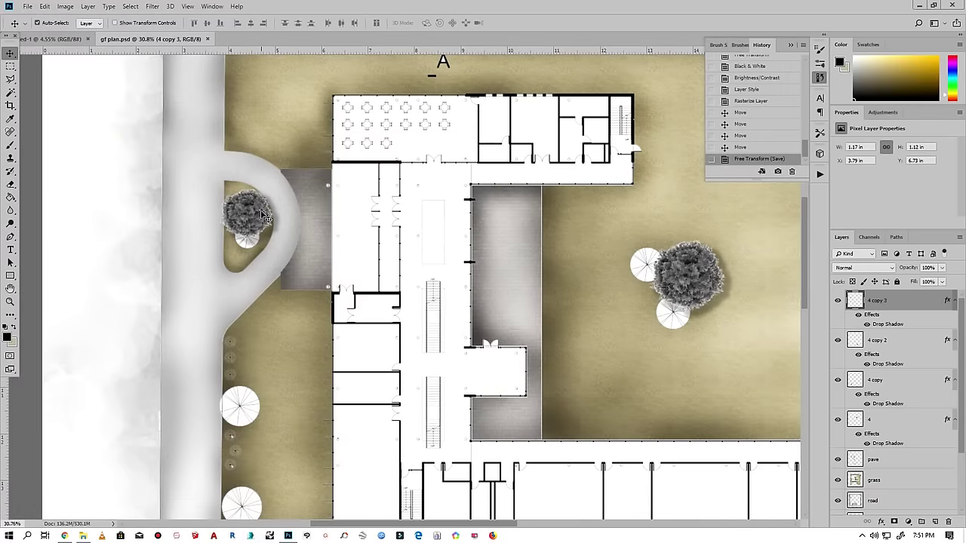
- Add a tree copy near the bottom of the site and drag in another tree image
scroll(264, 217, down, 1)
mouse_move(226, 190)
mouse_down()
mouse_move(225, 348)
mouse_move(219, 341)
mouse_up()
scroll(219, 342, down, 1)
scroll(219, 341, up, 4)
scroll(219, 341, down, 4)
scroll(178, 78, up, 1)
key(alt+Tab)
drag(302, 112, 460, 209)
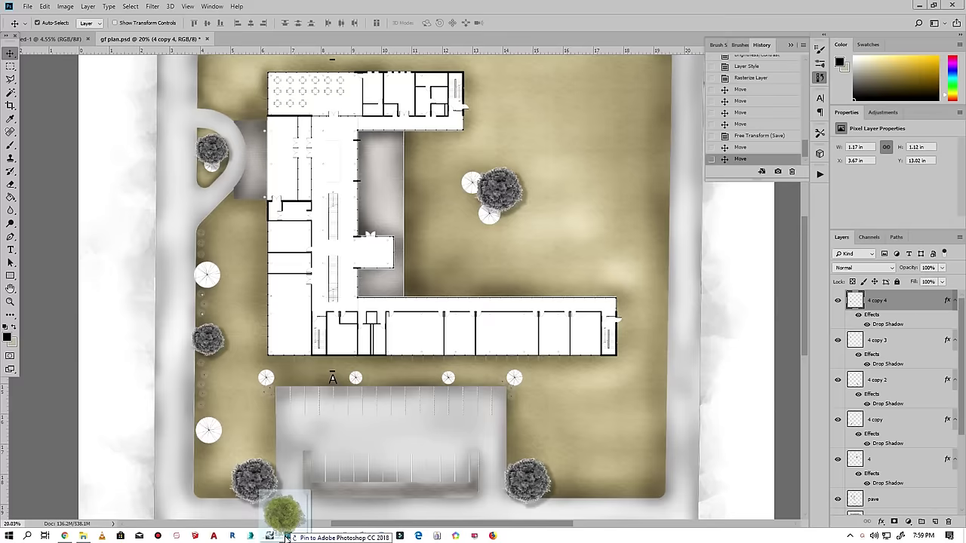
- Place the new tree image and convert it to black and white
scroll(453, 210, up, 1)
scroll(445, 209, up, 2)
key(Return)
click(65, 6)
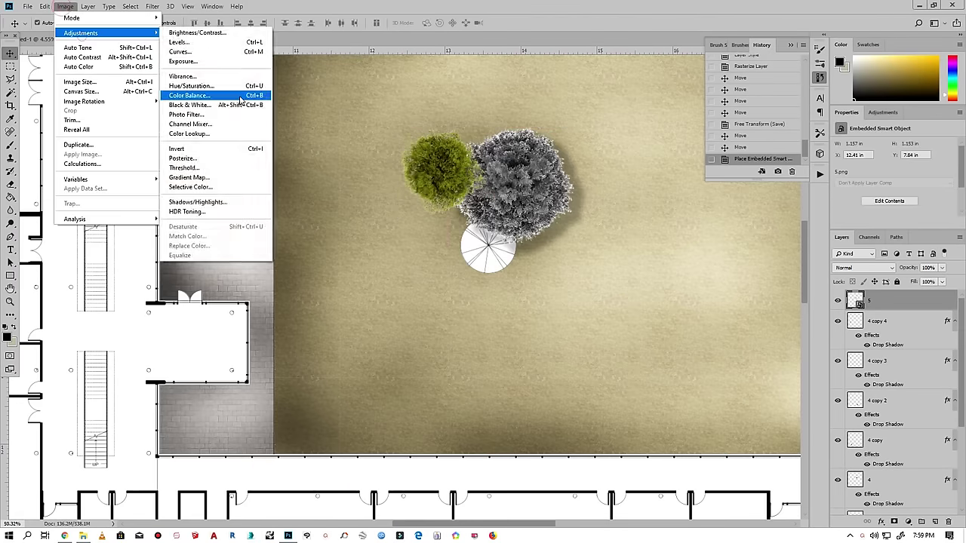
click(259, 92)
key(Return)
scroll(563, 265, down, 2)
scroll(887, 330, down, 1)
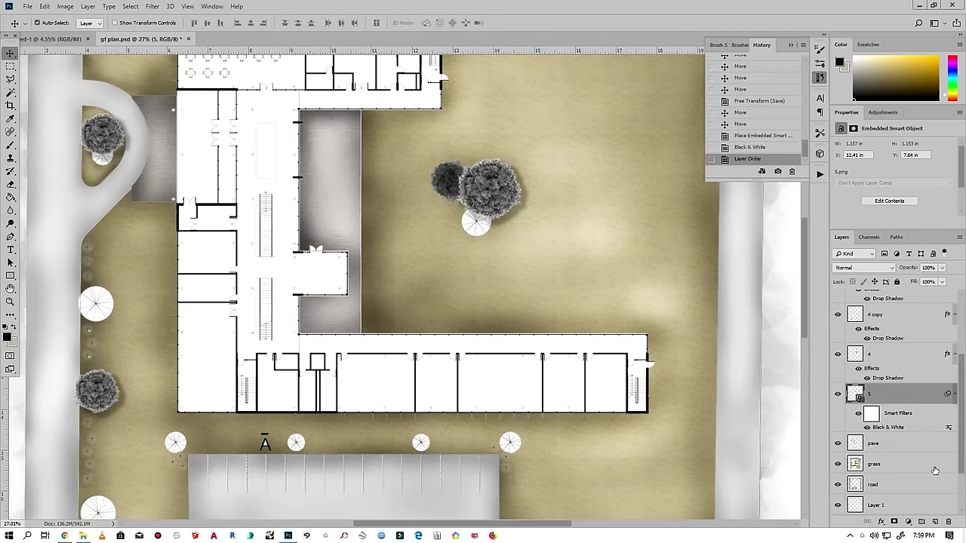
scroll(888, 330, up, 3)
- Rasterize the new tree, adjust its Brightness/Contrast and add a drop shadow
right_click(889, 355)
click(779, 278)
click(65, 6)
click(227, 37)
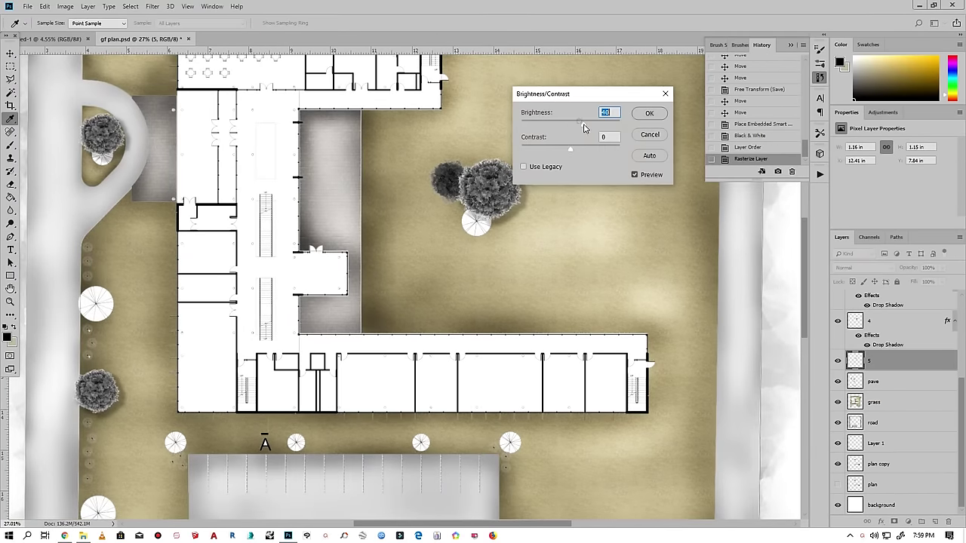
click(644, 118)
scroll(476, 196, up, 3)
double_click(906, 361)
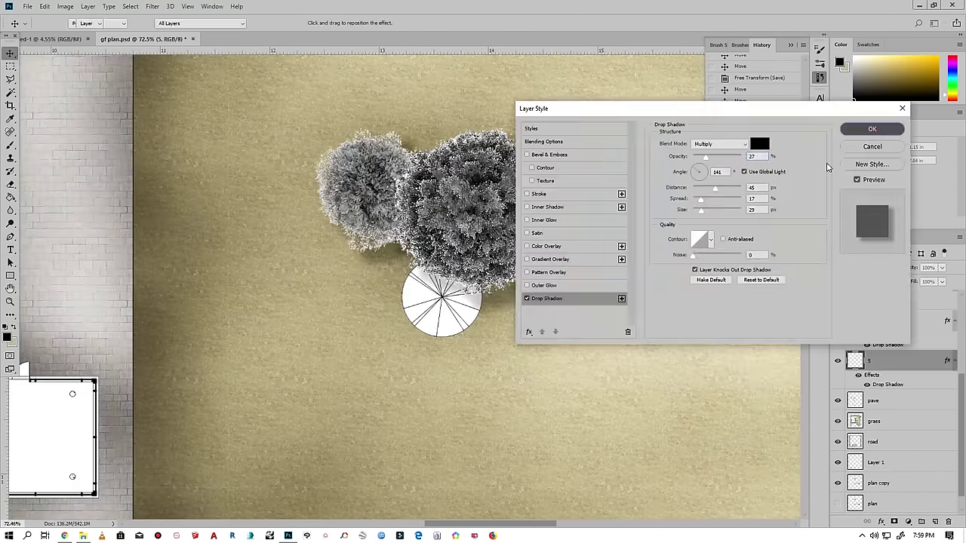
click(871, 129)
- Place tree copies down the left edge, resizing two of them
scroll(416, 221, down, 2)
scroll(416, 220, down, 3)
drag(453, 246, 250, 249)
scroll(249, 249, up, 2)
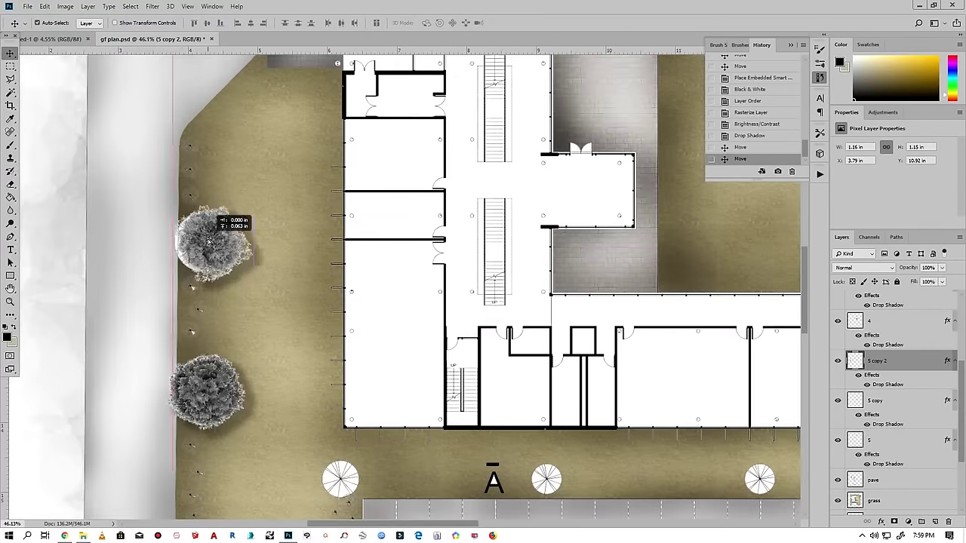
scroll(208, 245, up, 2)
key(ctrl+t)
drag(264, 309, 291, 324)
key(Return)
scroll(279, 385, down, 3)
drag(280, 385, 254, 355)
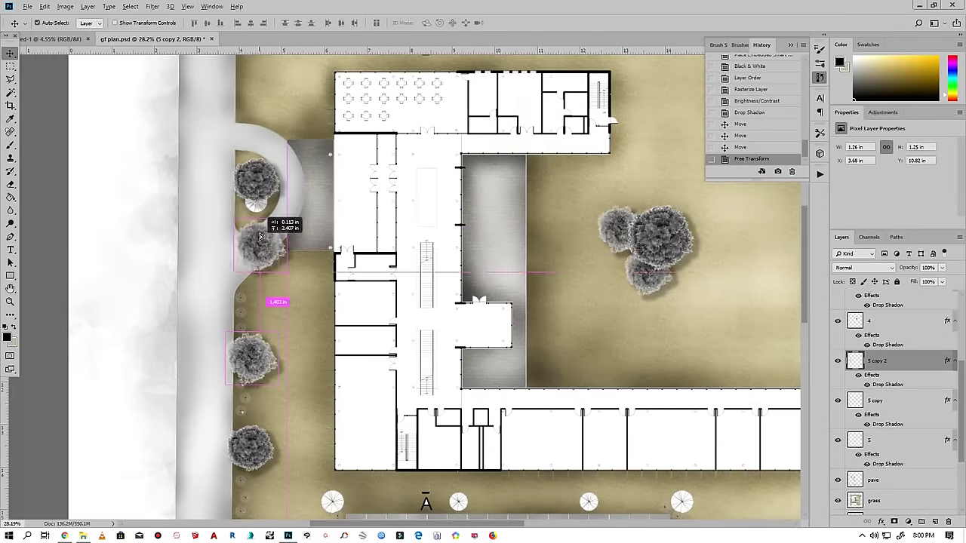
scroll(264, 202, up, 3)
key(ctrl+t)
mouse_move(312, 261)
mouse_down()
mouse_move(280, 226)
mouse_move(232, 423)
mouse_up()
key(Return)
- Enlarge the tree copy near the bottom-left corner of the site
scroll(250, 226, down, 3)
scroll(233, 423, up, 3)
key(ctrl+t)
drag(182, 344, 162, 324)
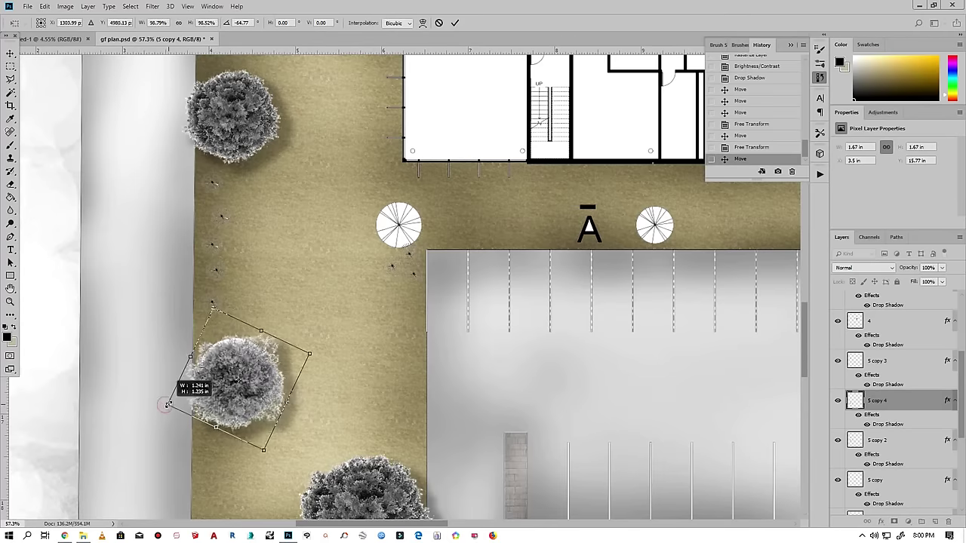
key(Return)
scroll(289, 304, down, 1)
scroll(293, 303, down, 3)
key(alt+Tab)
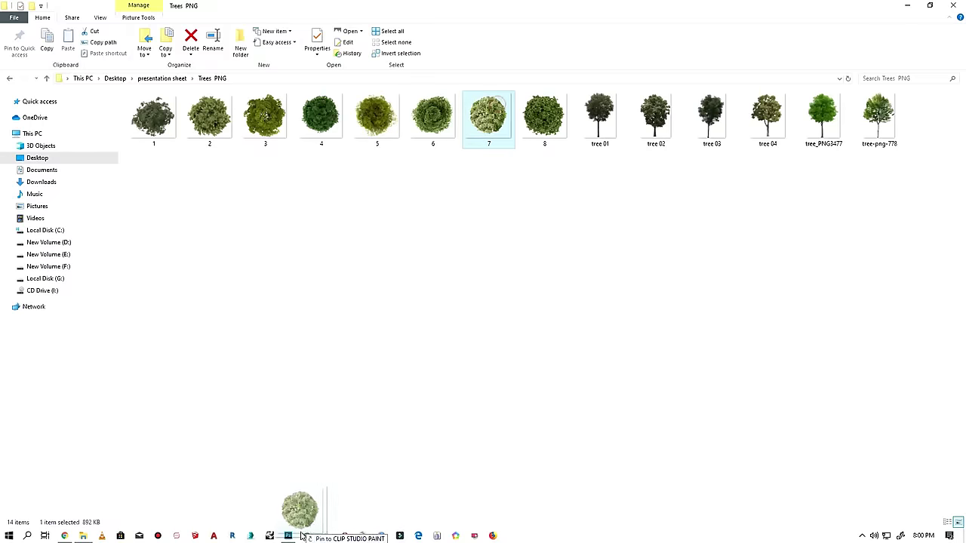
- Bring tree image 7 in beside the parking lot and scale it down
drag(488, 112, 325, 322)
mouse_move(491, 294)
mouse_down()
mouse_move(322, 332)
mouse_move(291, 306)
mouse_up()
scroll(325, 336, up, 2)
scroll(317, 340, up, 2)
drag(249, 270, 273, 291)
key(Return)
- Convert tree 7 to black and white, add a drop shadow and rasterize it
click(65, 6)
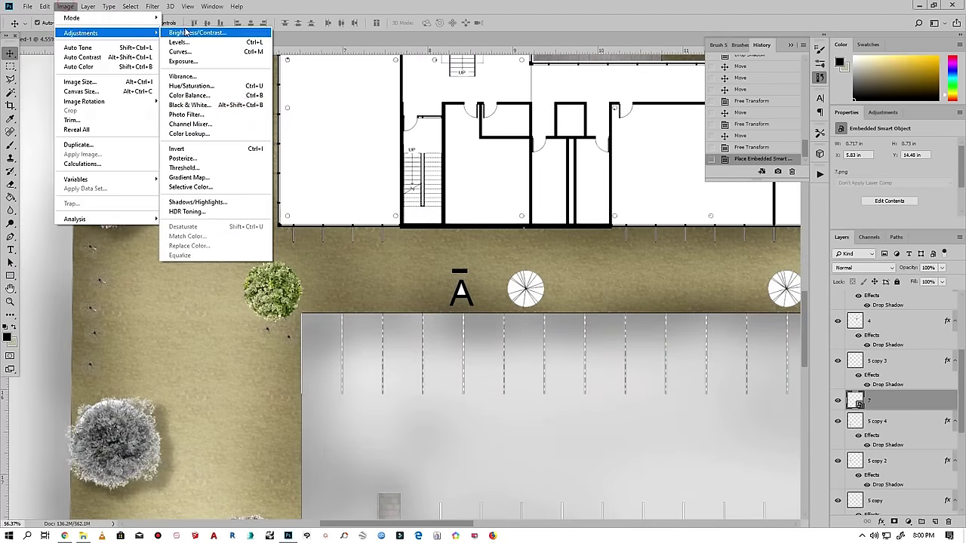
click(189, 106)
click(557, 97)
right_click(898, 453)
click(899, 520)
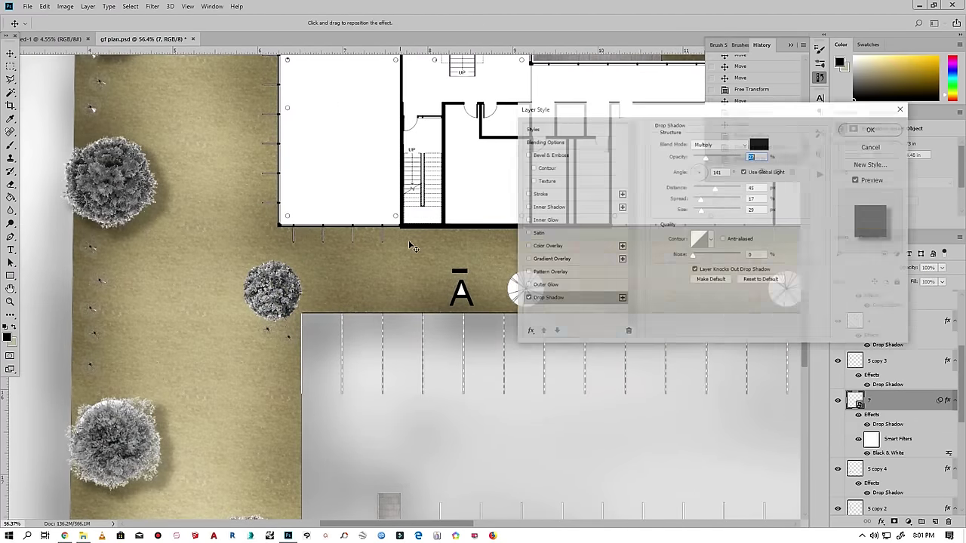
key(Escape)
right_click(876, 403)
click(792, 287)
- Place copies of tree 7 in a row along the parking area
scroll(290, 310, down, 3)
drag(398, 293, 672, 288)
scroll(430, 355, down, 3)
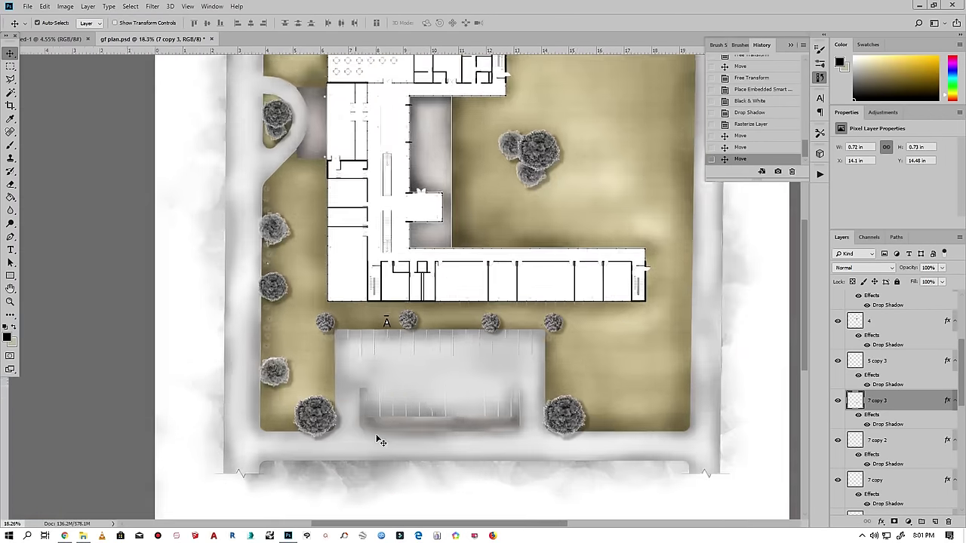
scroll(381, 441, down, 2)
scroll(362, 480, up, 3)
key(alt+Tab)
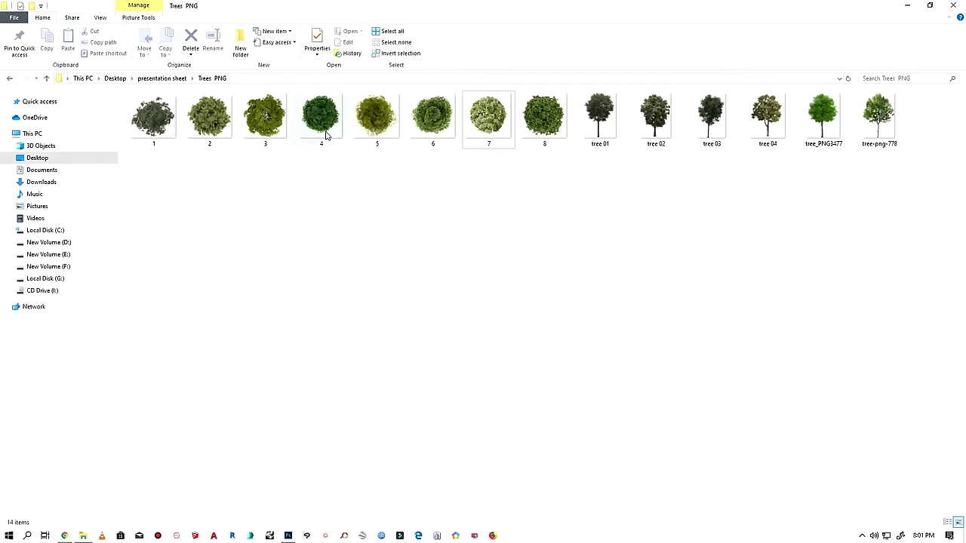
- Bring tree image 2 into the plan and shrink it to shrub size
drag(209, 117, 479, 284)
scroll(287, 316, up, 4)
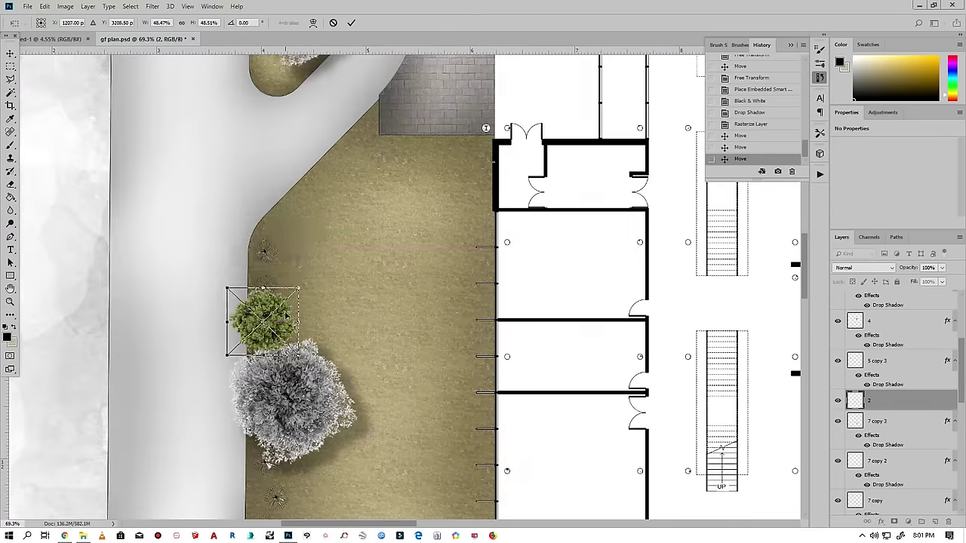
scroll(287, 316, up, 3)
drag(226, 259, 237, 249)
key(Return)
- Rasterize the shrub, convert it to black and white and add a drop shadow
right_click(876, 400)
click(778, 250)
click(66, 6)
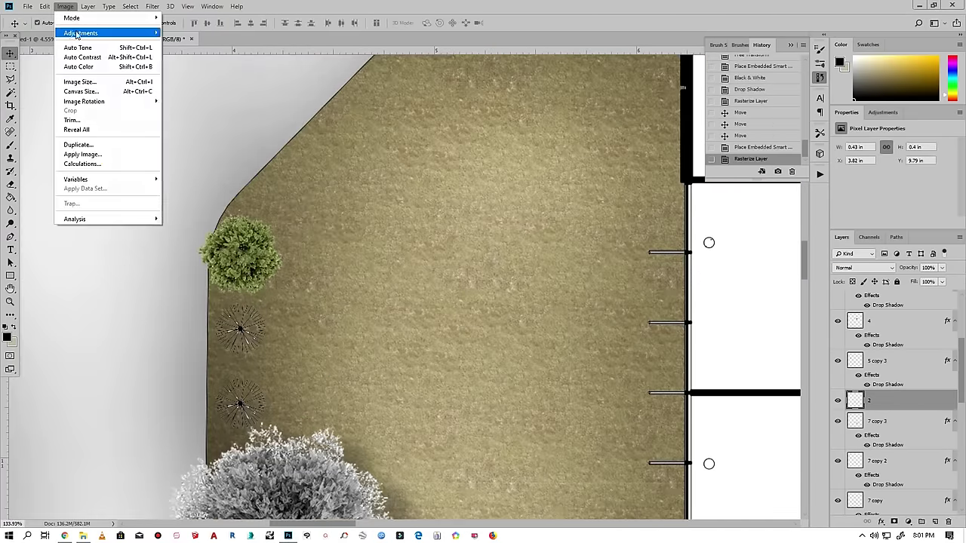
click(189, 106)
click(792, 71)
click(881, 522)
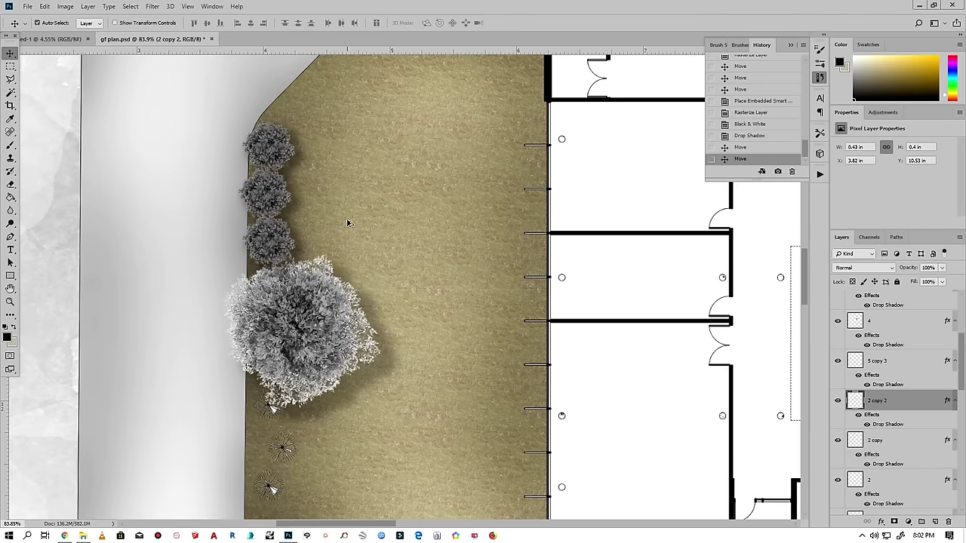
- Place shrub copies along the left edge and parking lot corners
scroll(348, 223, down, 3)
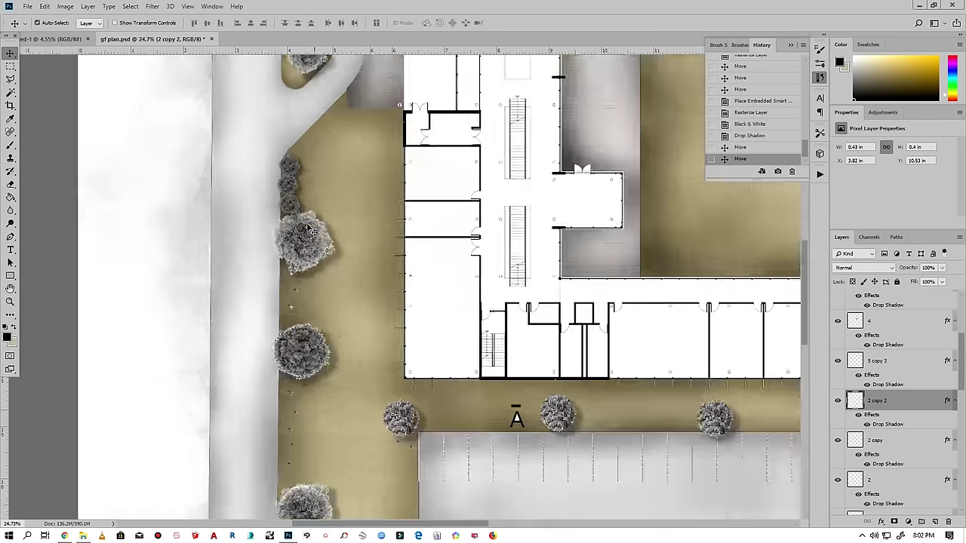
scroll(312, 200, up, 3)
mouse_move(313, 200)
mouse_down()
mouse_move(284, 263)
mouse_move(270, 389)
mouse_up()
scroll(302, 264, down, 5)
scroll(269, 389, down, 3)
mouse_move(219, 301)
mouse_down()
mouse_move(219, 333)
mouse_move(688, 279)
mouse_move(683, 299)
mouse_up()
- Send the shrub layer back one level in the layer stack
scroll(226, 332, up, 2)
scroll(244, 335, up, 1)
scroll(244, 335, down, 2)
scroll(688, 279, up, 3)
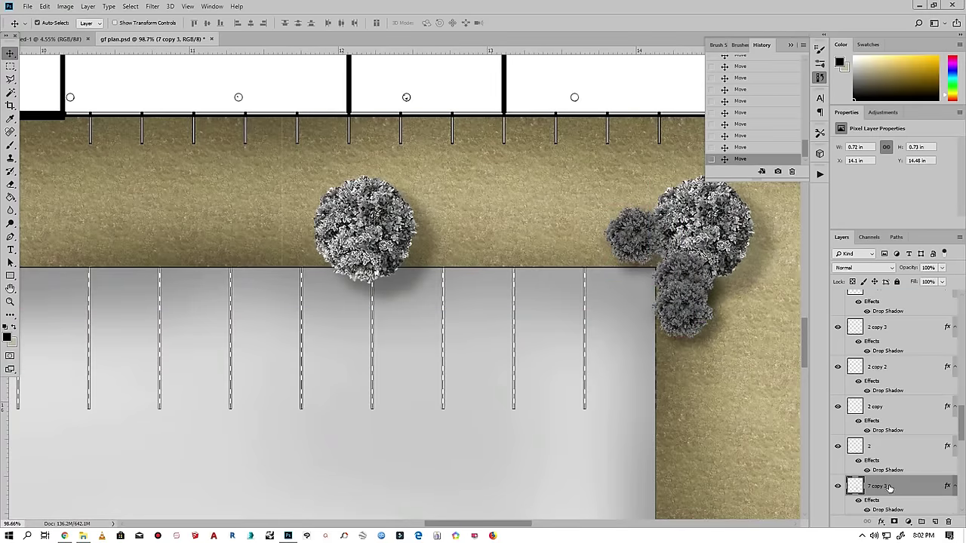
key(ctrl+[)
scroll(434, 406, down, 5)
scroll(435, 385, up, 2)
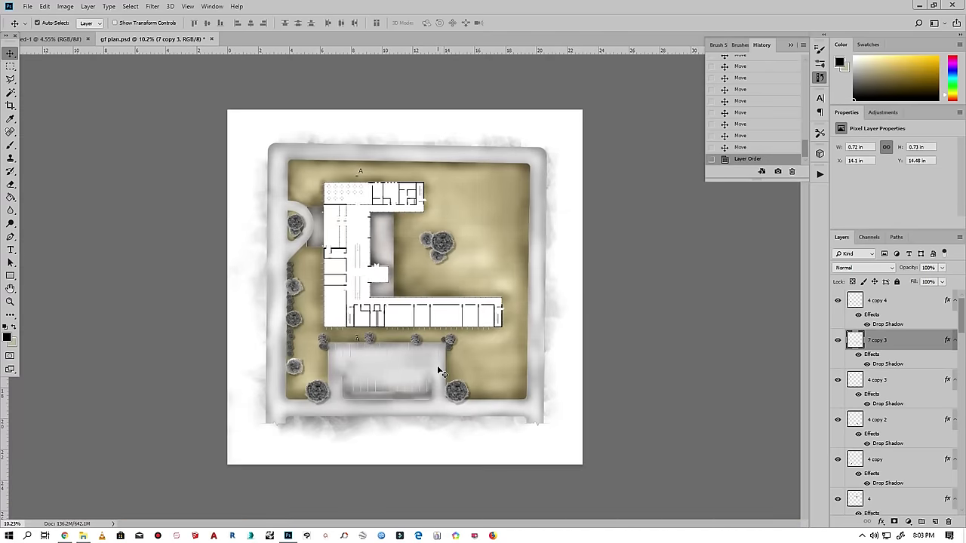
- Merge the tree layers into one and apply the brightness adjustment to them
scroll(898, 392, down, 5)
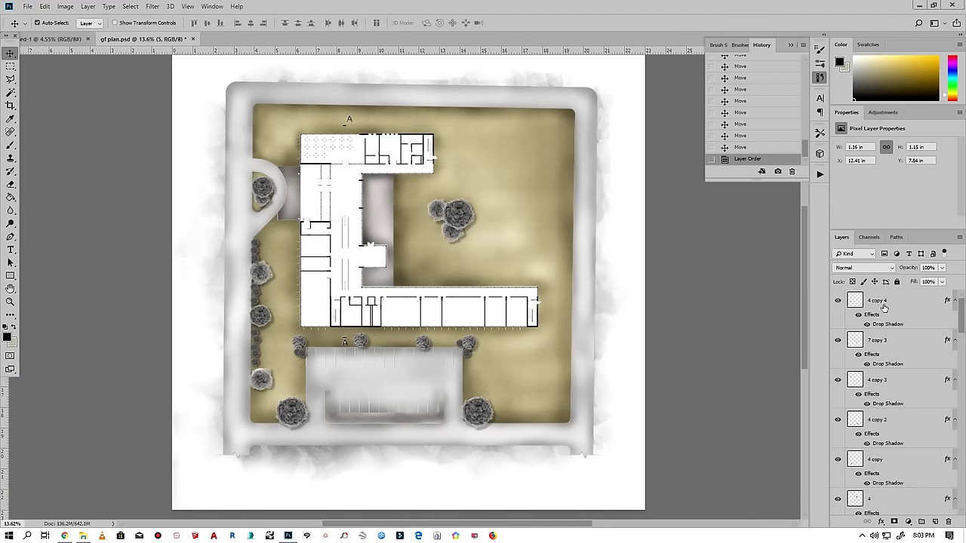
shift+click(875, 494)
right_click(891, 495)
click(816, 406)
scroll(378, 94, up, 2)
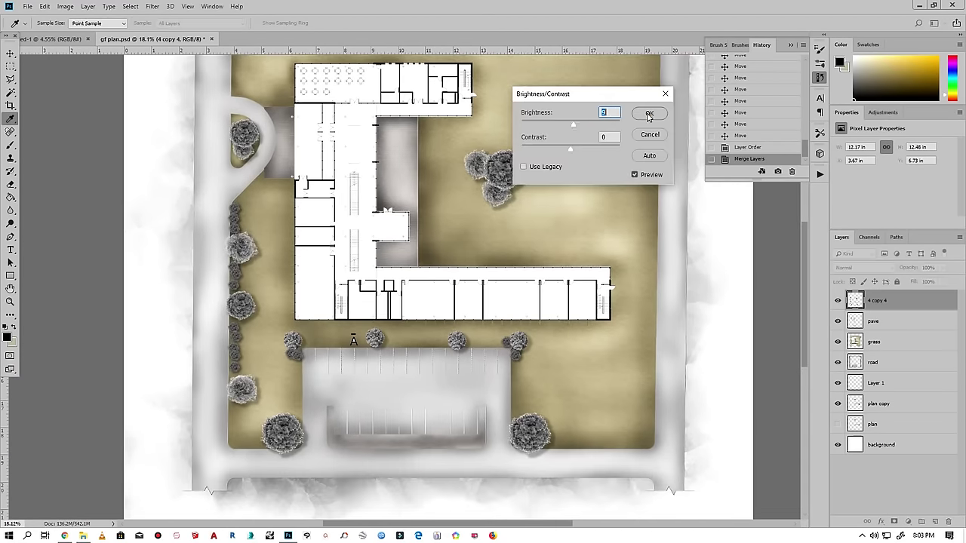
click(647, 112)
scroll(422, 287, down, 2)
scroll(422, 287, up, 1)
- Merge road, Layer 1, plan copy, plan, grass and pave, 4 copy 4, then select all
key(v)
click(446, 114)
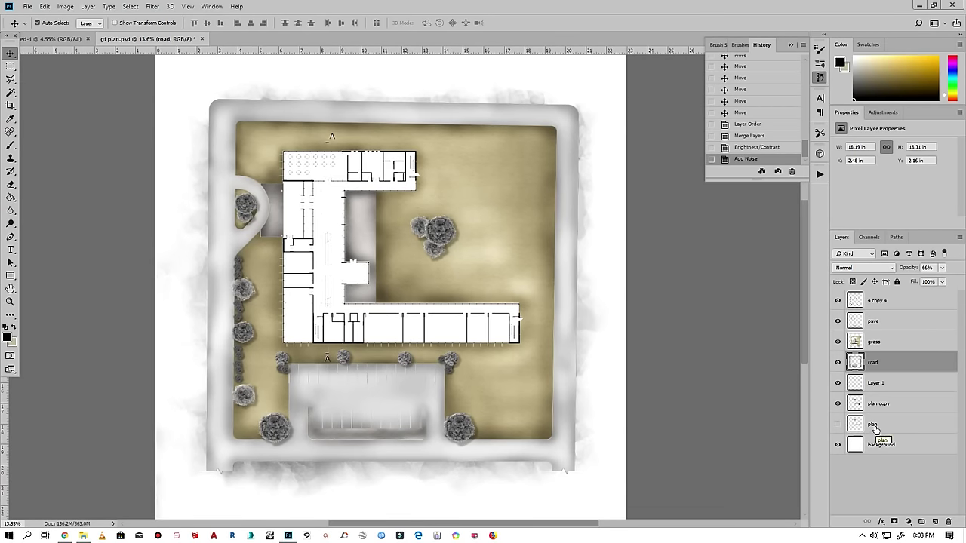
click(875, 427)
ctrl+click(877, 404)
ctrl+click(877, 383)
ctrl+click(878, 362)
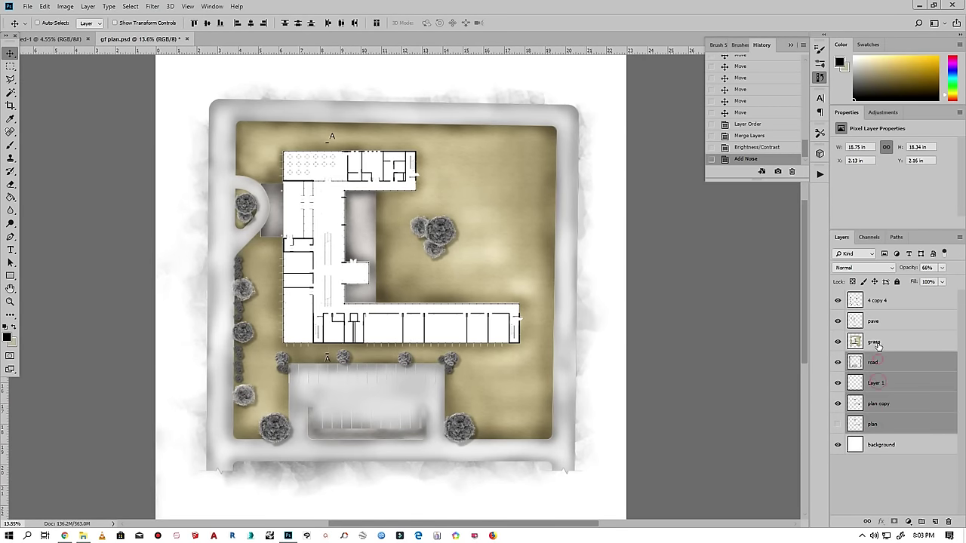
ctrl+click(877, 343)
ctrl+click(877, 322)
right_click(876, 308)
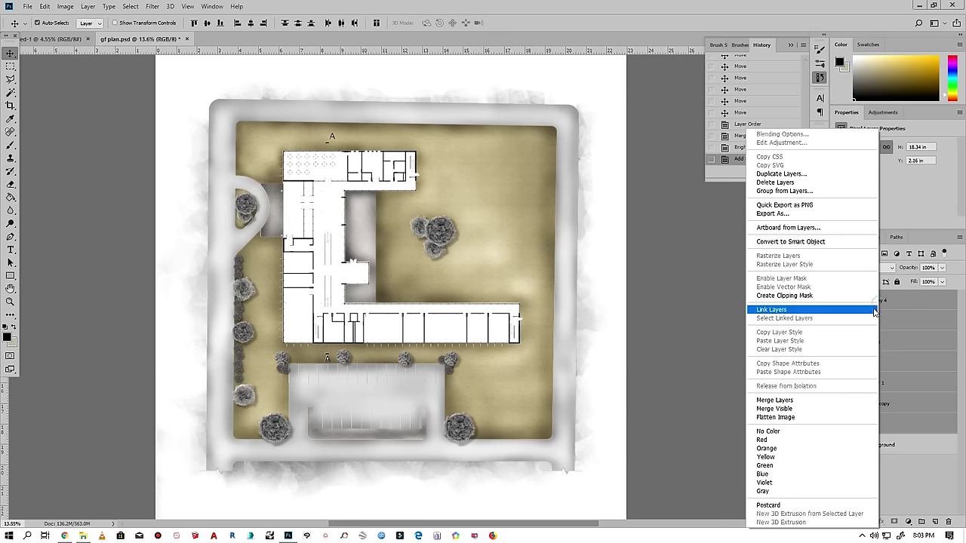
click(796, 400)
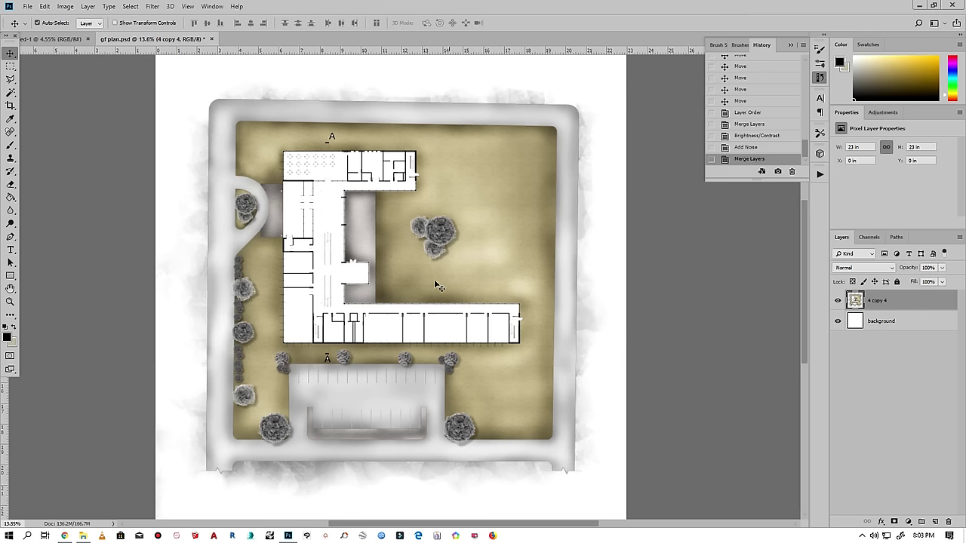
scroll(435, 265, down, 1)
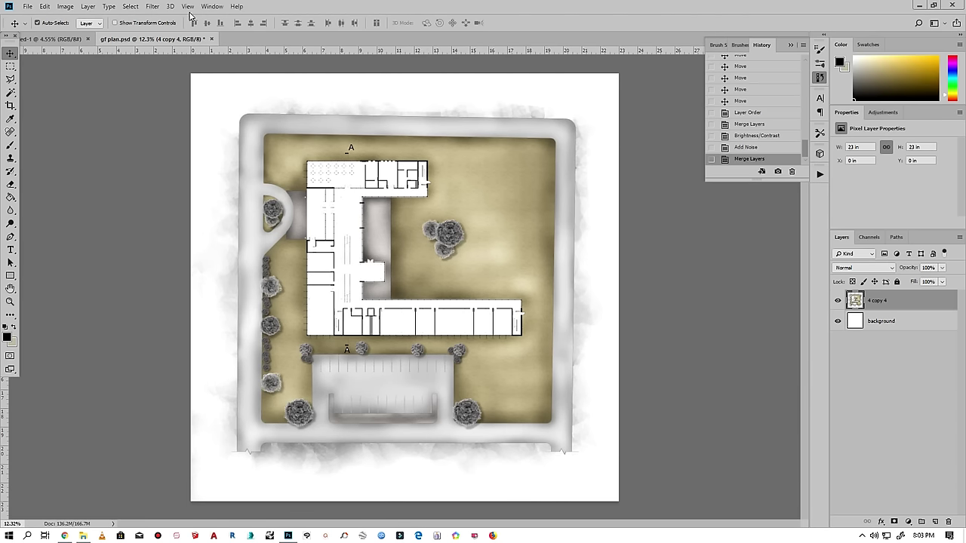
click(130, 6)
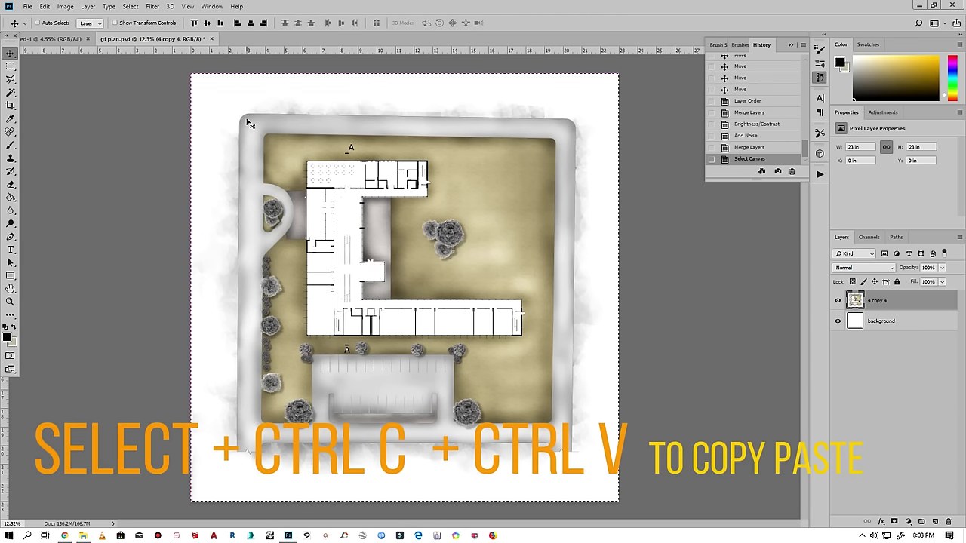
- Paste the copied site plan onto the blank Untitled-1 sheet and drag it toward the upper left
click(54, 38)
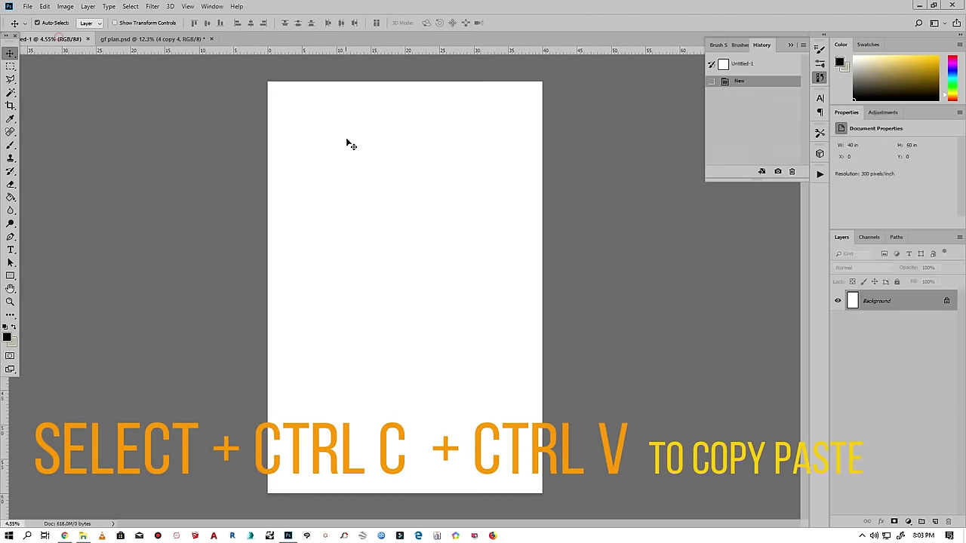
key(ctrl+v)
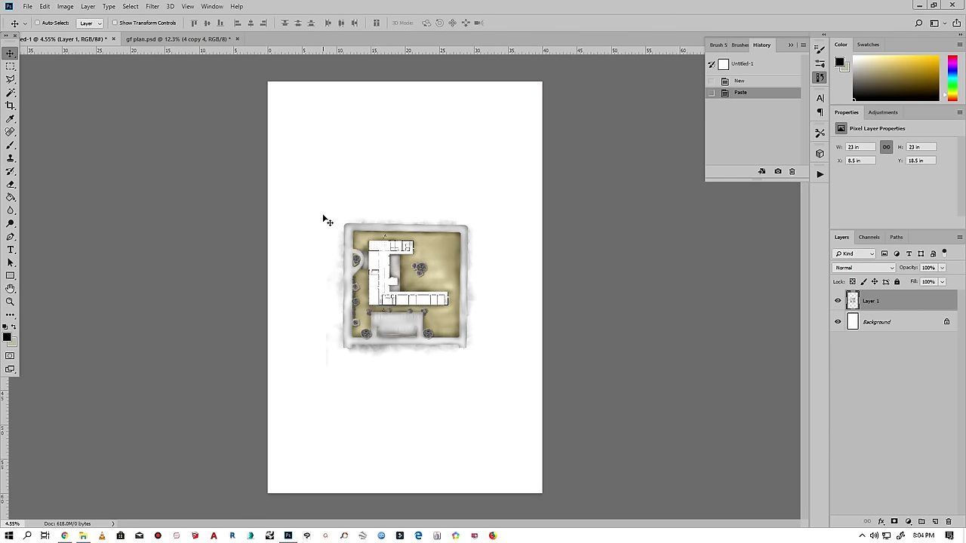
key(ctrl+t)
scroll(420, 233, up, 1)
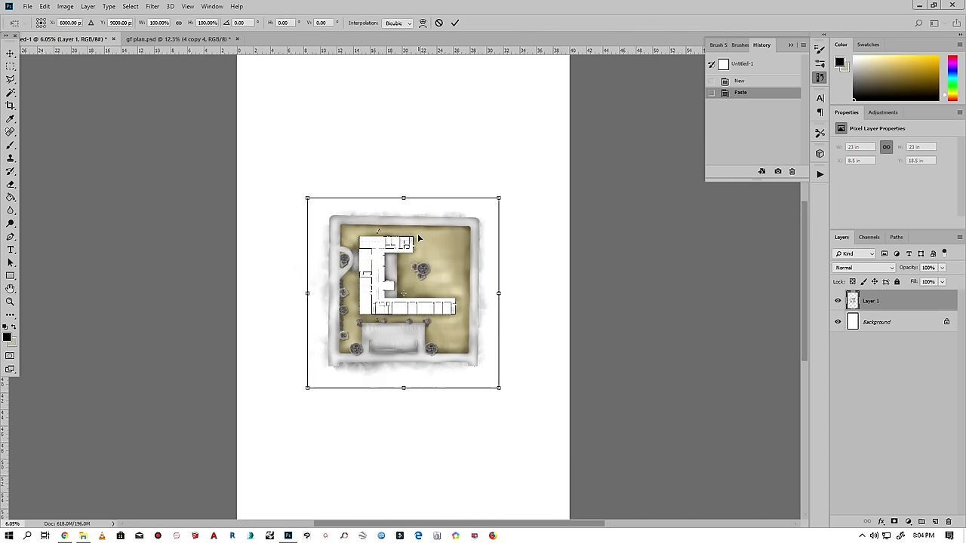
scroll(420, 233, up, 1)
drag(396, 261, 312, 163)
- Nudge the pasted plan further up the sheet and commit the transform
scroll(423, 189, down, 1)
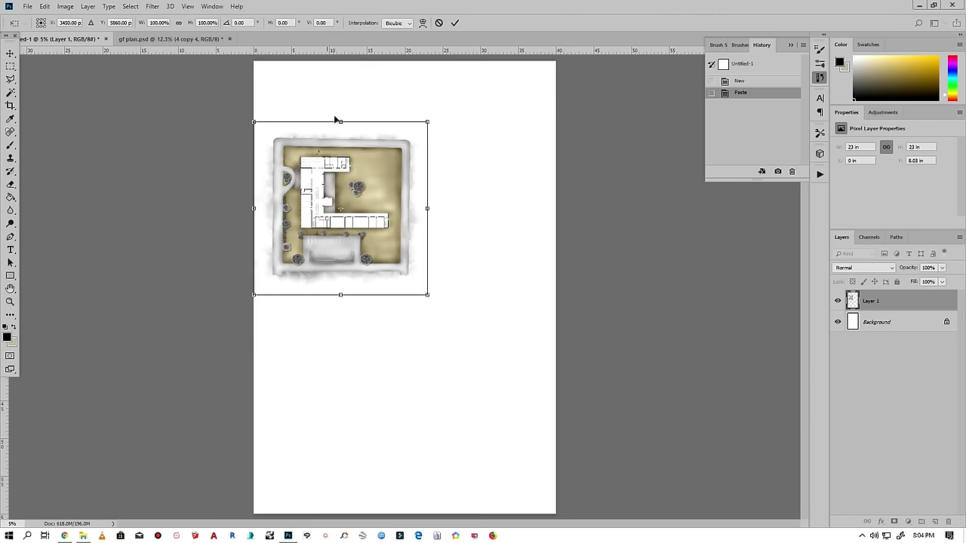
scroll(341, 151, up, 1)
scroll(344, 181, up, 1)
scroll(403, 458, down, 1)
scroll(403, 457, up, 1)
drag(355, 264, 356, 191)
click(455, 24)
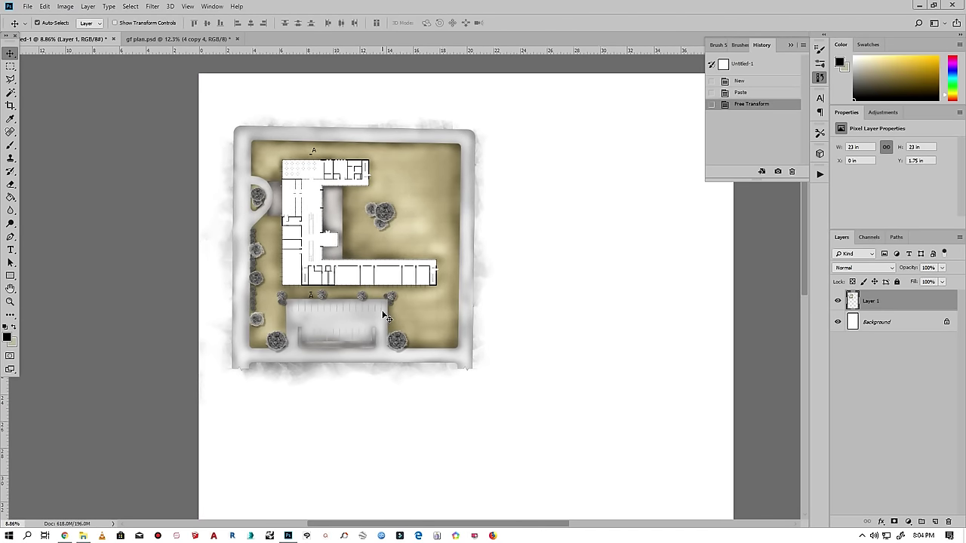
- With the Eraser, soften several patches along the plan's bottom edge
scroll(385, 317, up, 1)
scroll(291, 443, up, 1)
scroll(291, 442, up, 1)
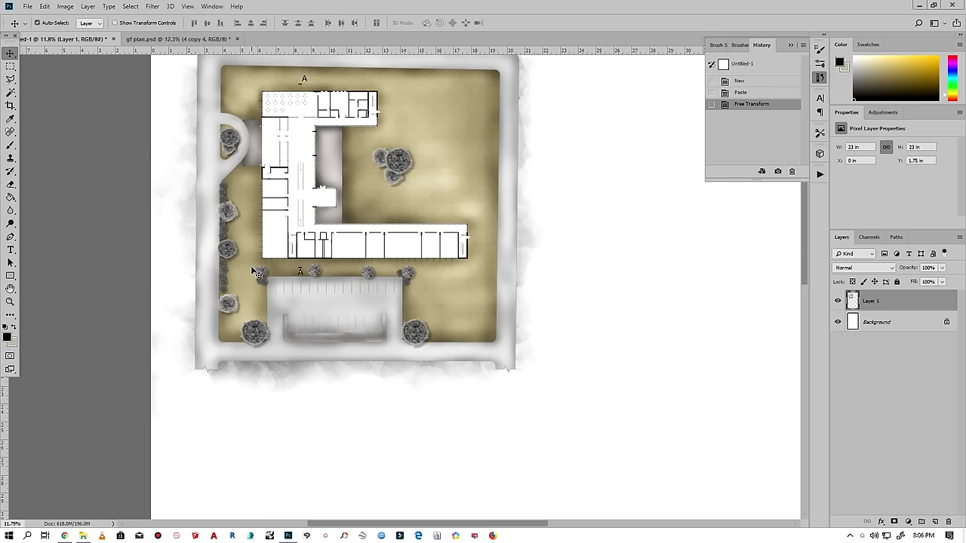
scroll(257, 274, down, 2)
scroll(302, 294, up, 1)
scroll(295, 319, up, 1)
scroll(276, 301, down, 1)
scroll(306, 389, up, 1)
scroll(291, 383, up, 1)
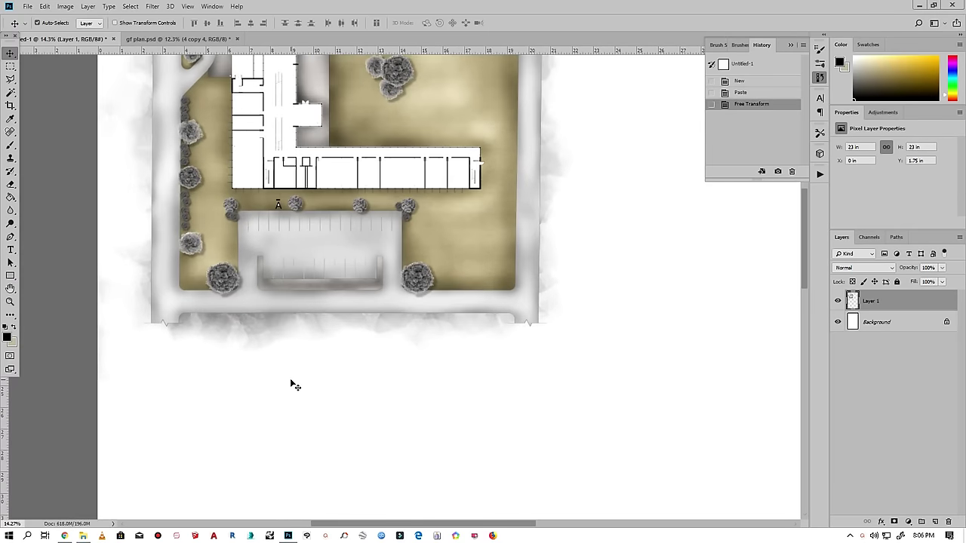
click(11, 184)
scroll(161, 396, up, 1)
scroll(160, 396, up, 1)
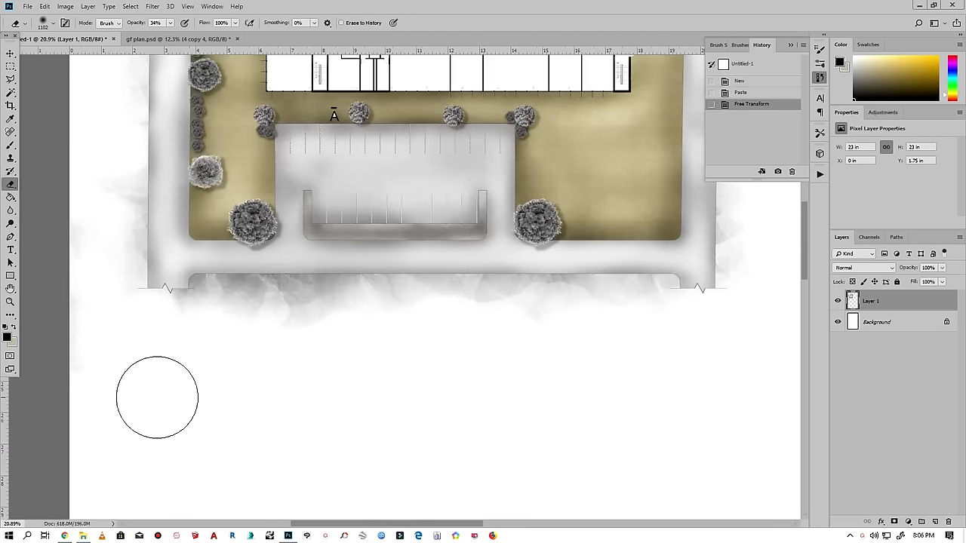
click(191, 394)
click(246, 395)
click(277, 388)
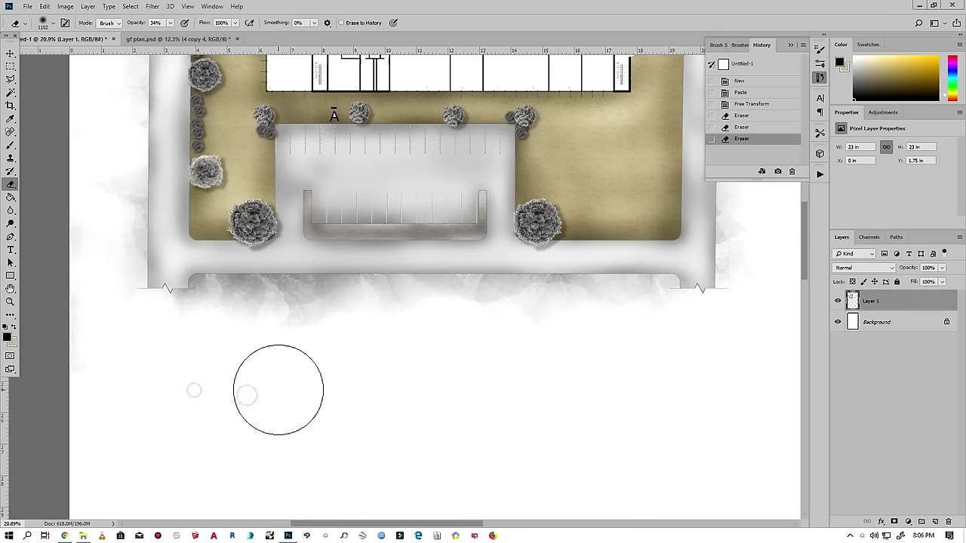
- Set the eraser opacity to 64% and keep softening the plan's lower edge
click(169, 23)
drag(185, 40, 187, 40)
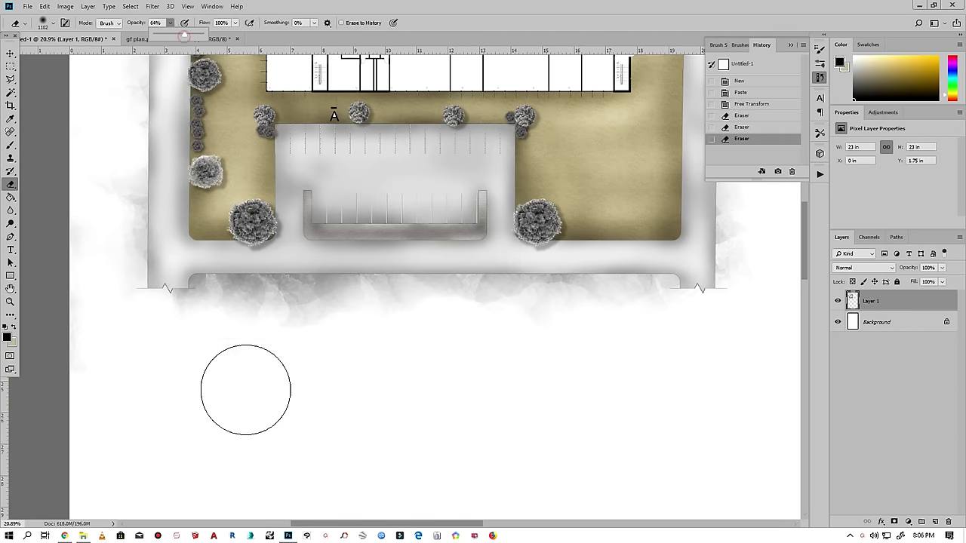
right_click(264, 360)
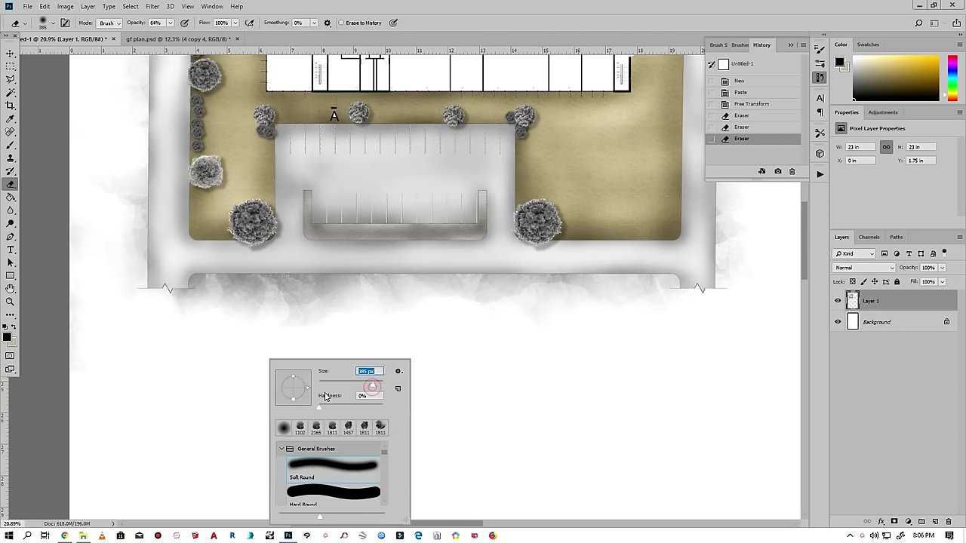
click(59, 383)
click(97, 382)
click(64, 379)
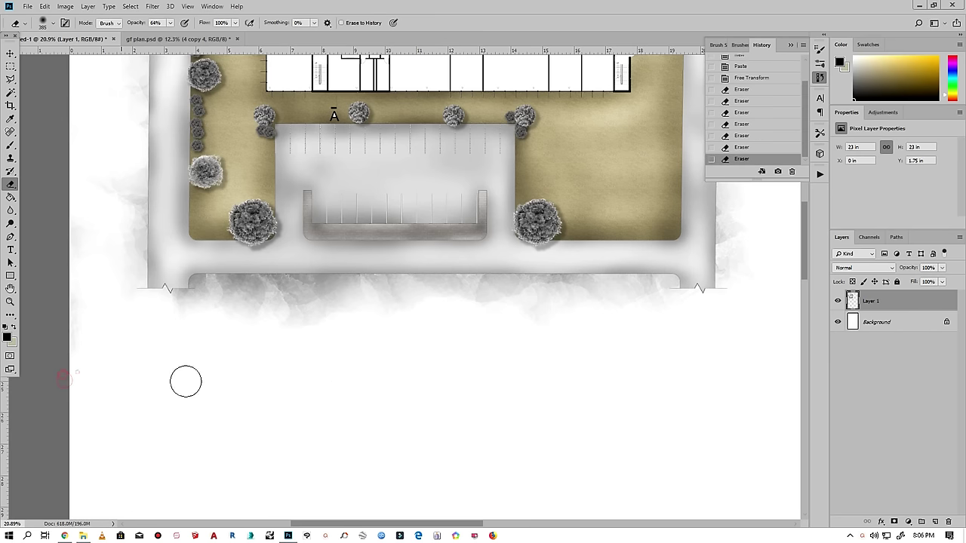
- Erase strokes across the bottom edge and enlarge the soft brush to 511 px
drag(519, 373, 547, 388)
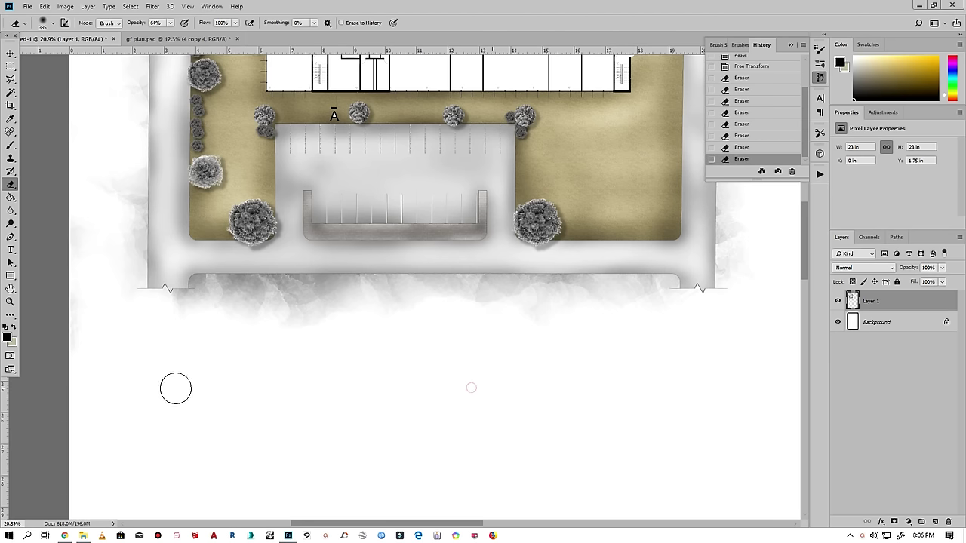
drag(654, 379, 462, 380)
scroll(720, 395, right, 5)
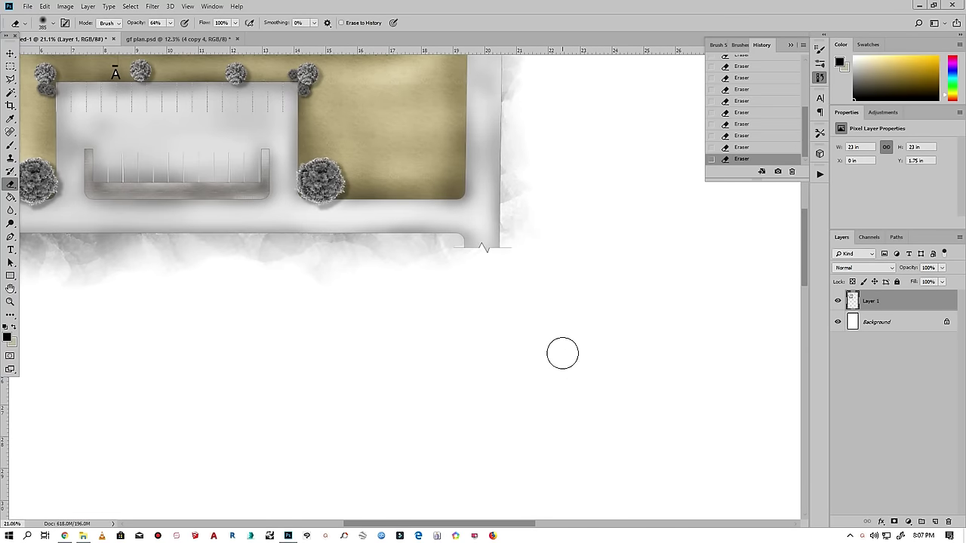
right_click(562, 354)
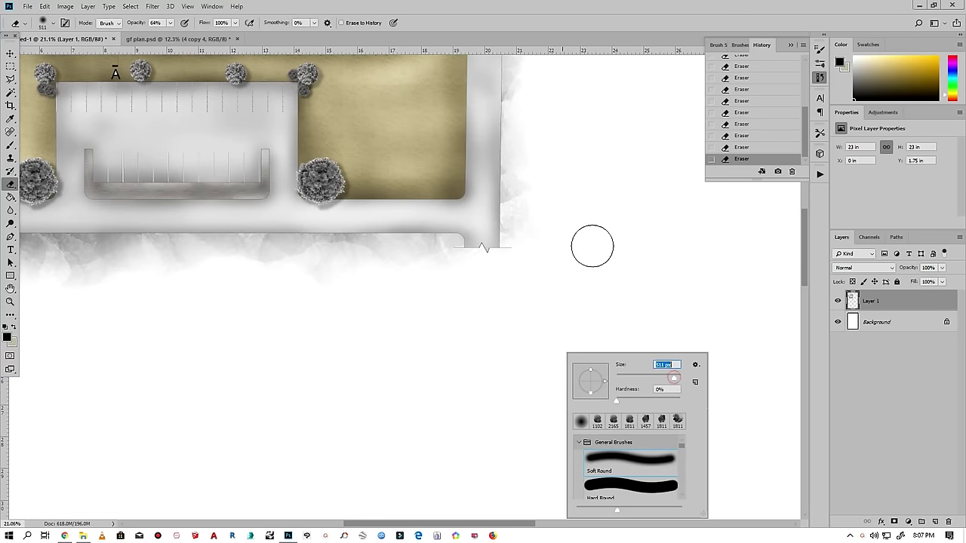
key(Return)
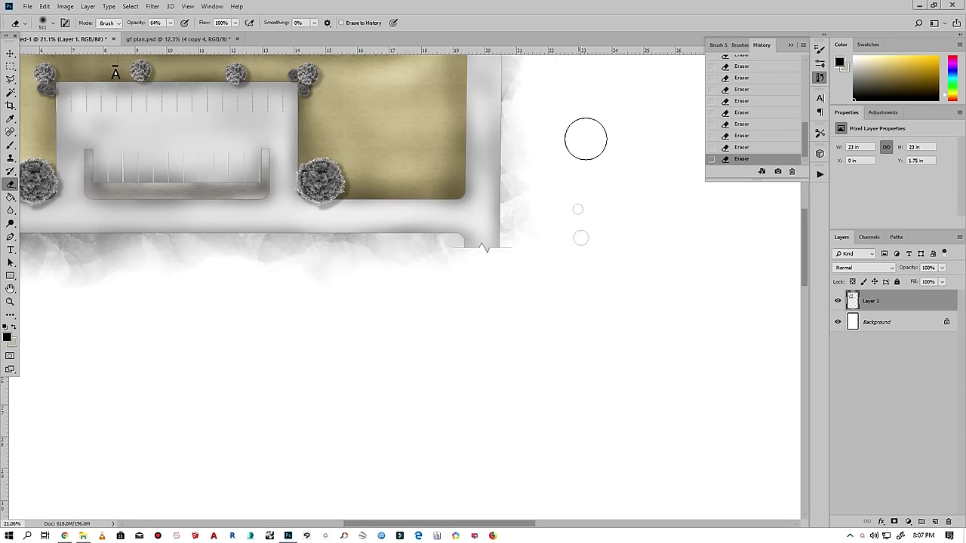
scroll(500, 374, down, 1)
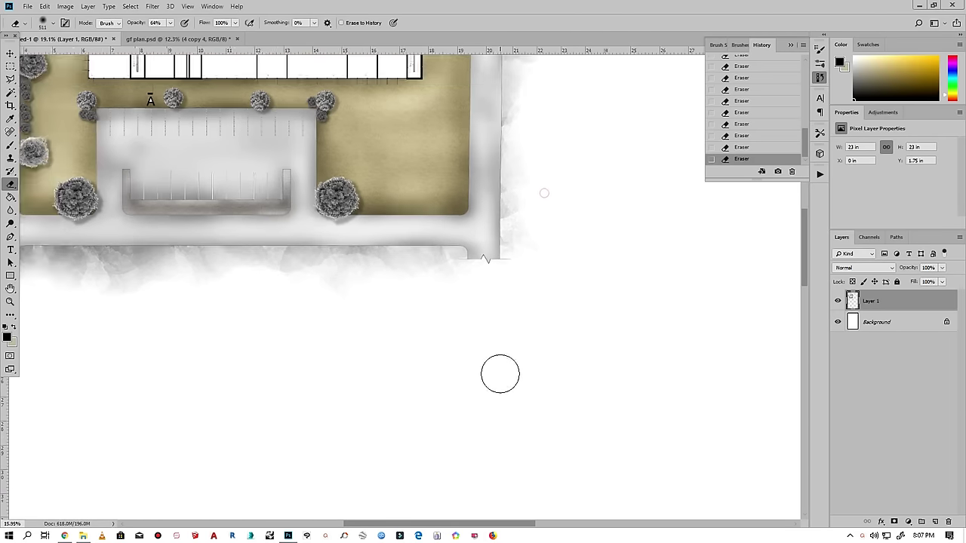
scroll(500, 374, down, 3)
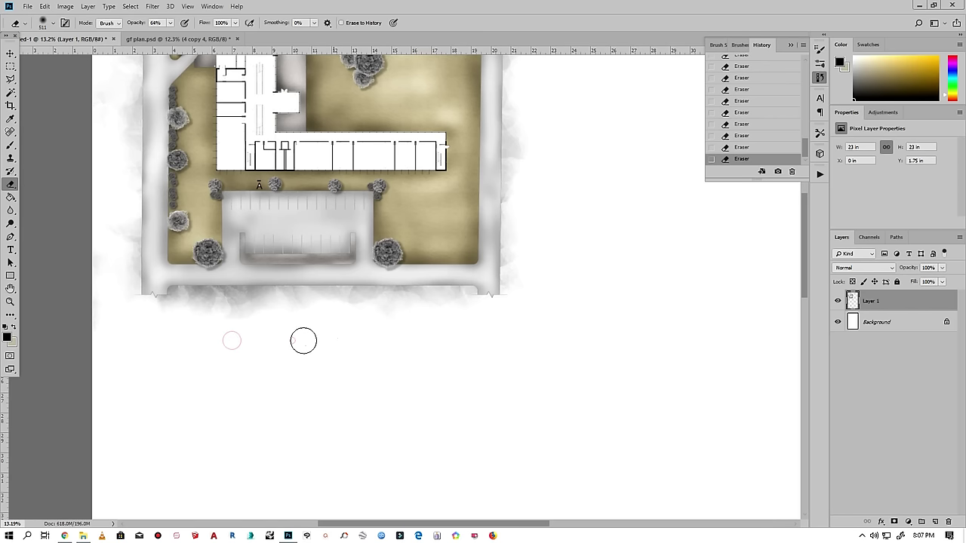
scroll(375, 351, down, 3)
scroll(390, 405, up, 1)
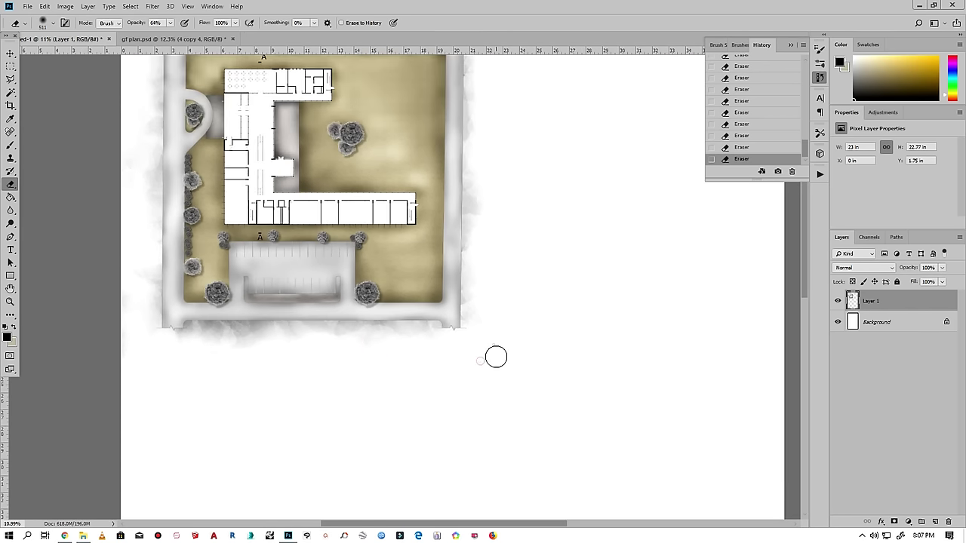
scroll(453, 401, down, 1)
scroll(478, 144, up, 2)
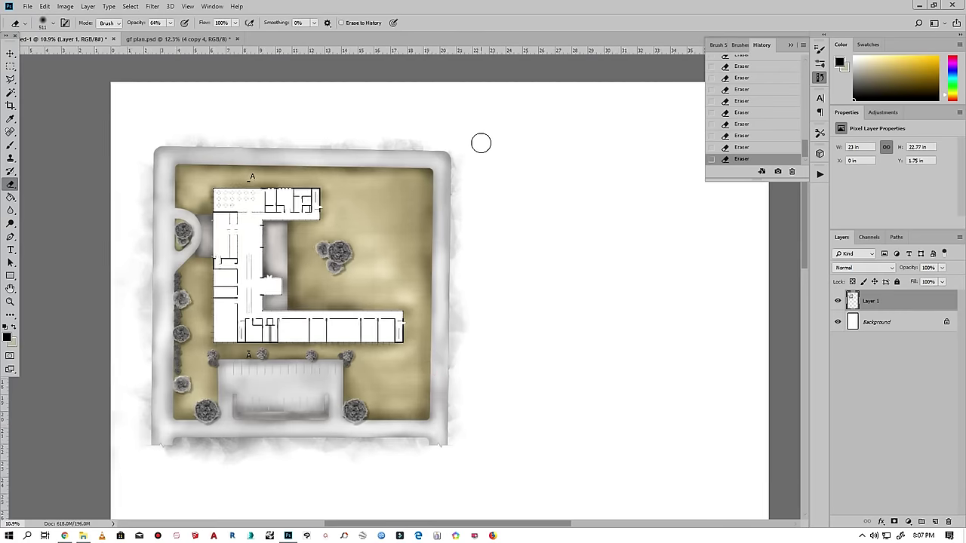
scroll(494, 116, up, 1)
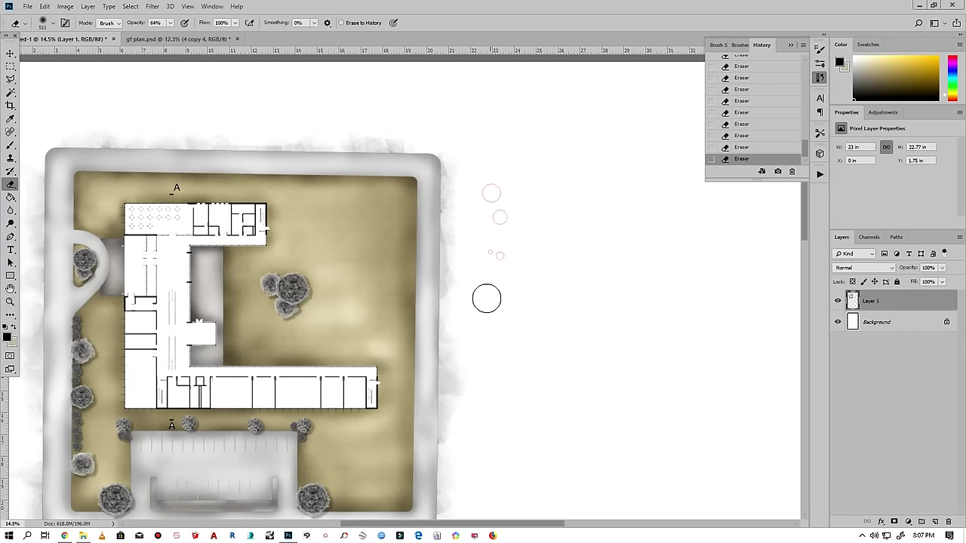
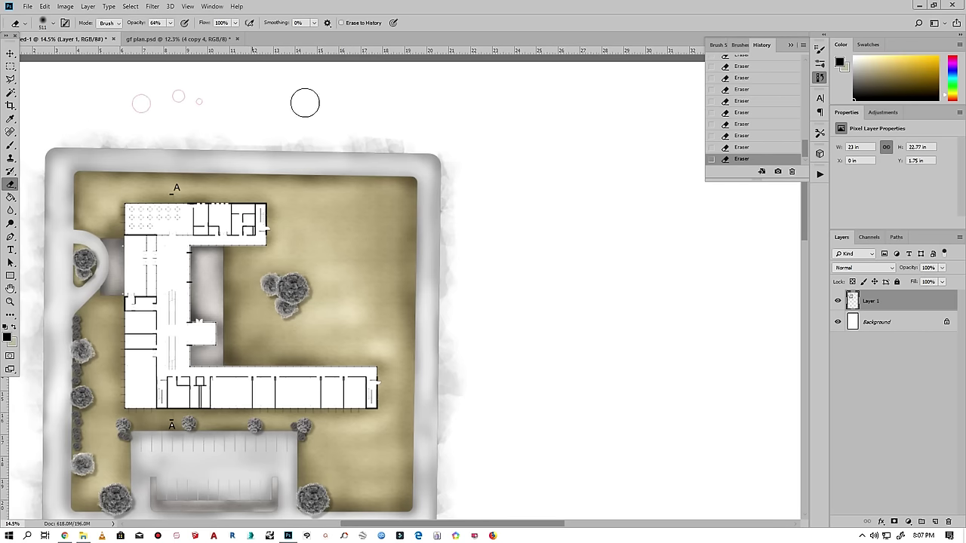
- Zoom around the soft-edged site plan, then bring up the Trees PNG folder in File Explorer
scroll(604, 151, down, 1)
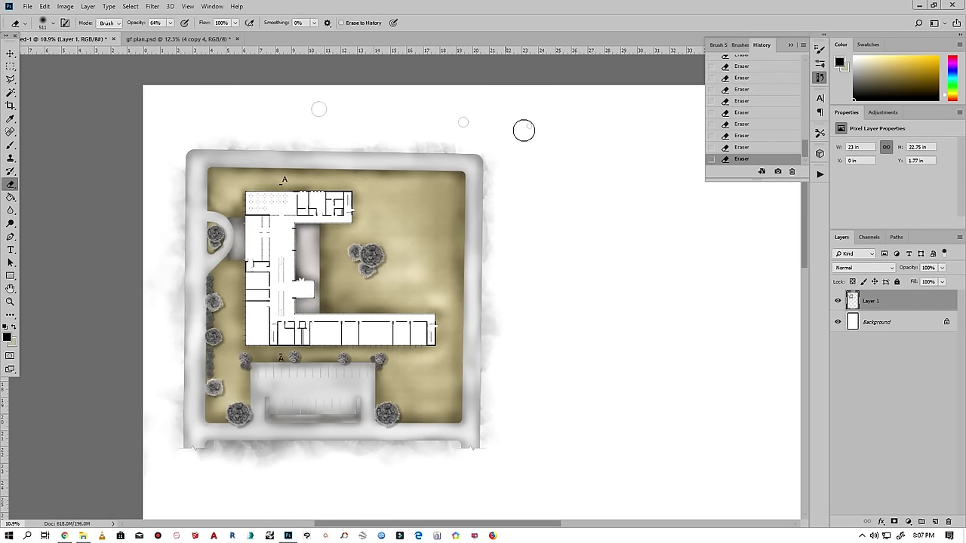
scroll(498, 227, down, 1)
scroll(424, 103, up, 1)
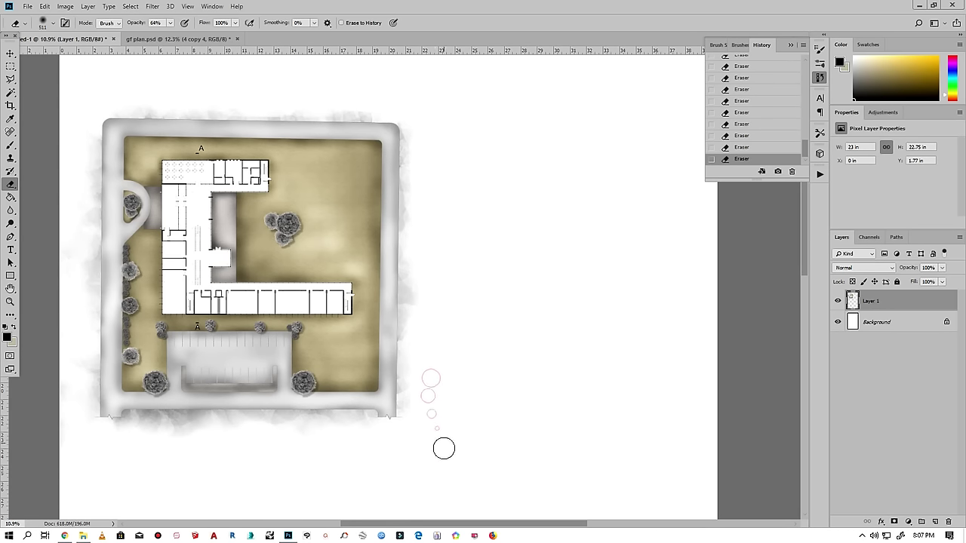
scroll(438, 408, down, 1)
scroll(352, 420, up, 1)
scroll(136, 238, up, 1)
scroll(136, 238, up, 1)
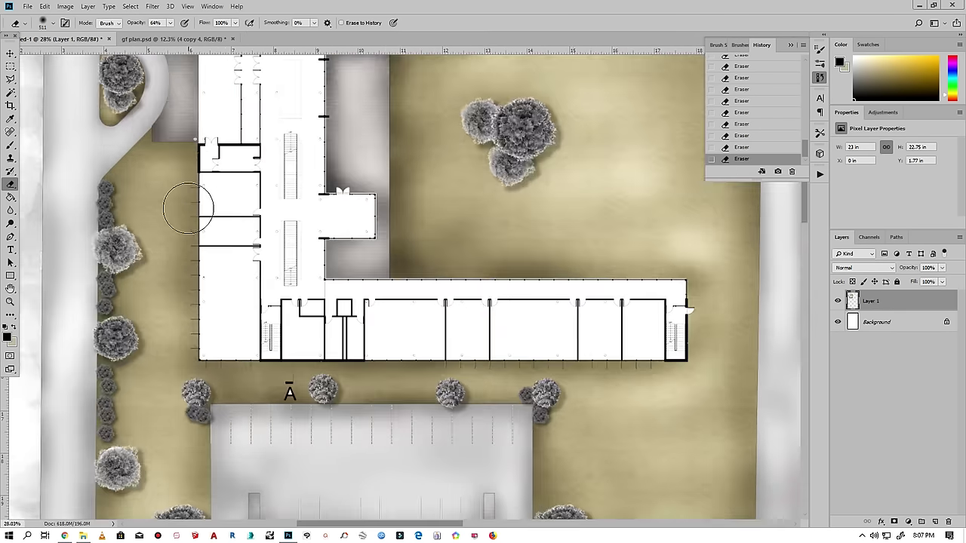
scroll(189, 209, down, 1)
scroll(270, 302, down, 1)
scroll(177, 261, down, 1)
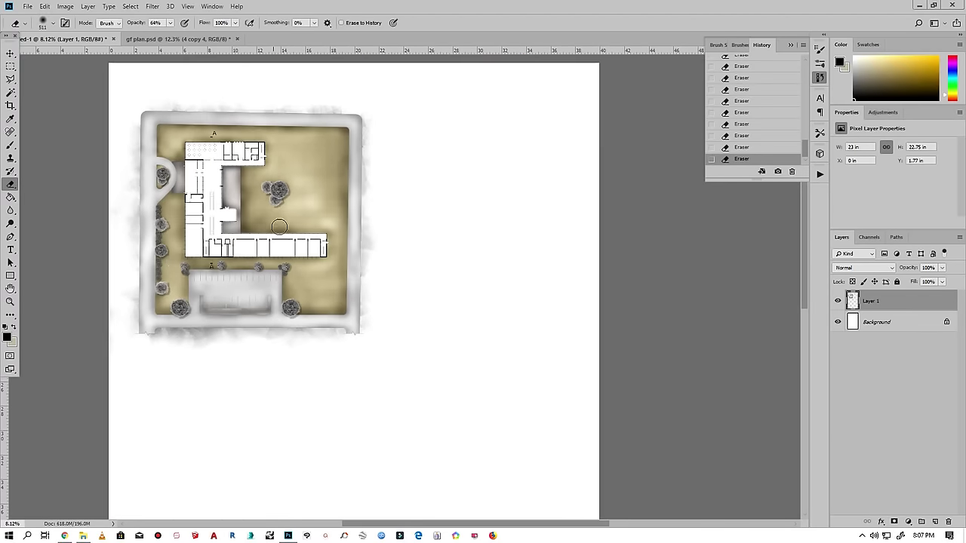
click(83, 536)
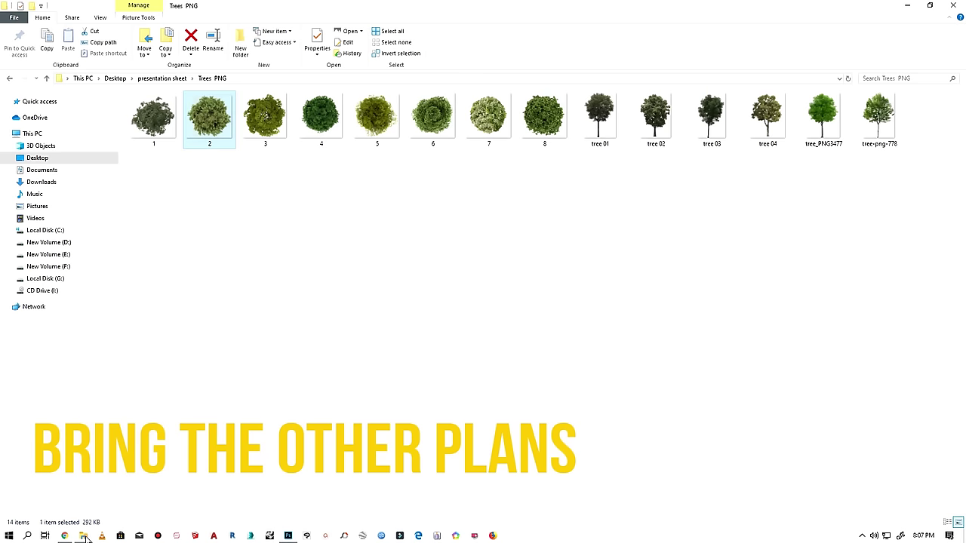
- Open Desktop > pdf drawings sorted by date modified and drag the 1st-2nd floor PDF toward Photoshop
click(37, 158)
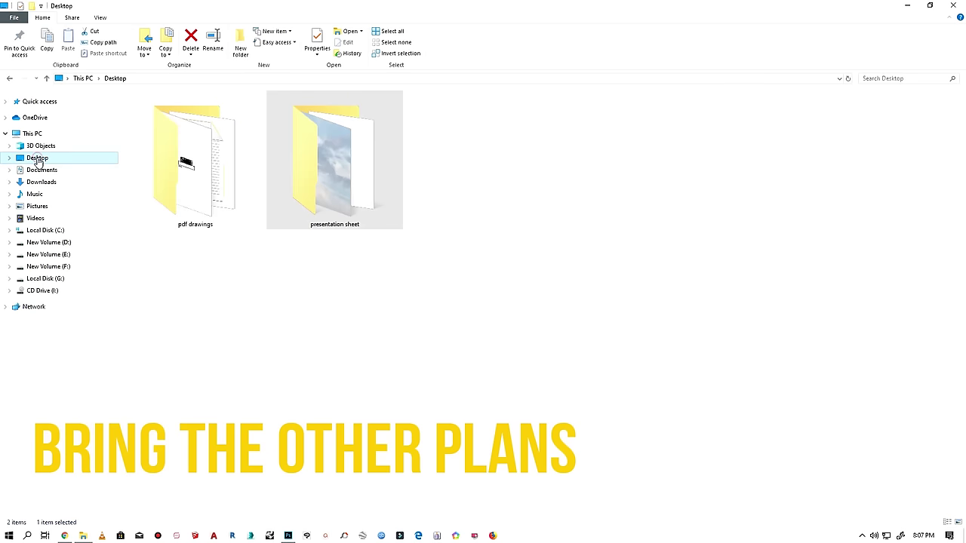
double_click(204, 187)
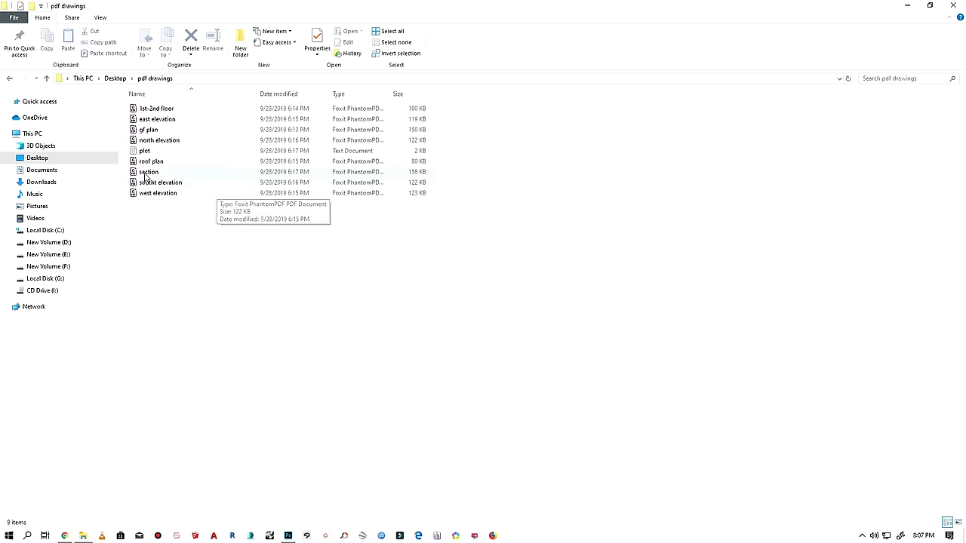
right_click(196, 221)
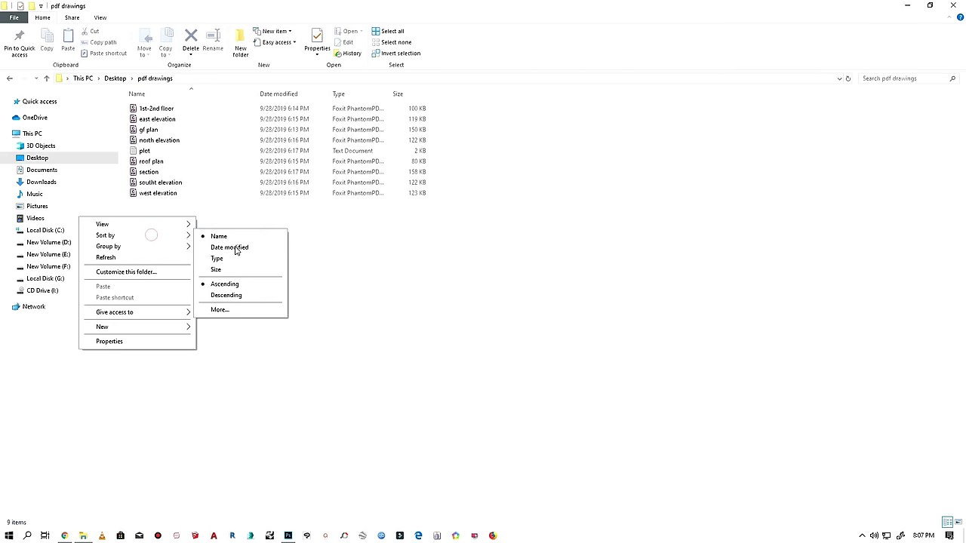
click(206, 250)
drag(148, 188, 284, 524)
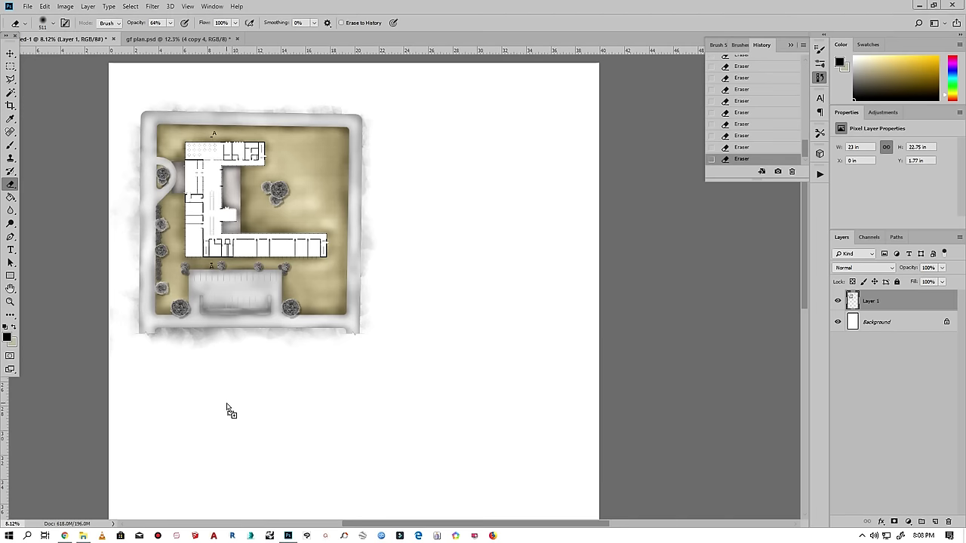
- Place the 1st-2nd floor PDF as a smart object below the site plan
drag(284, 524, 227, 409)
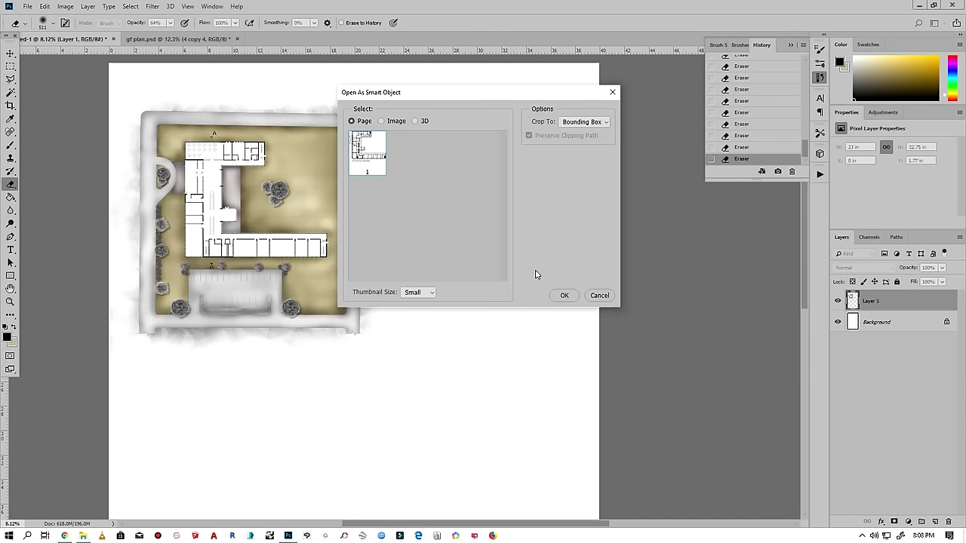
click(563, 296)
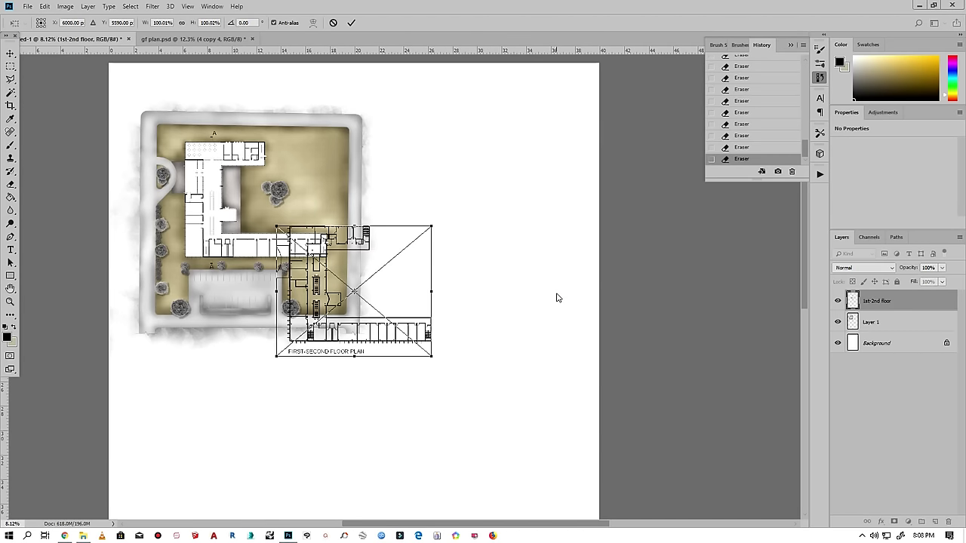
scroll(432, 156, down, 2)
scroll(291, 395, up, 2)
scroll(438, 173, down, 2)
mouse_move(438, 172)
mouse_down()
mouse_move(330, 282)
mouse_move(352, 282)
mouse_up()
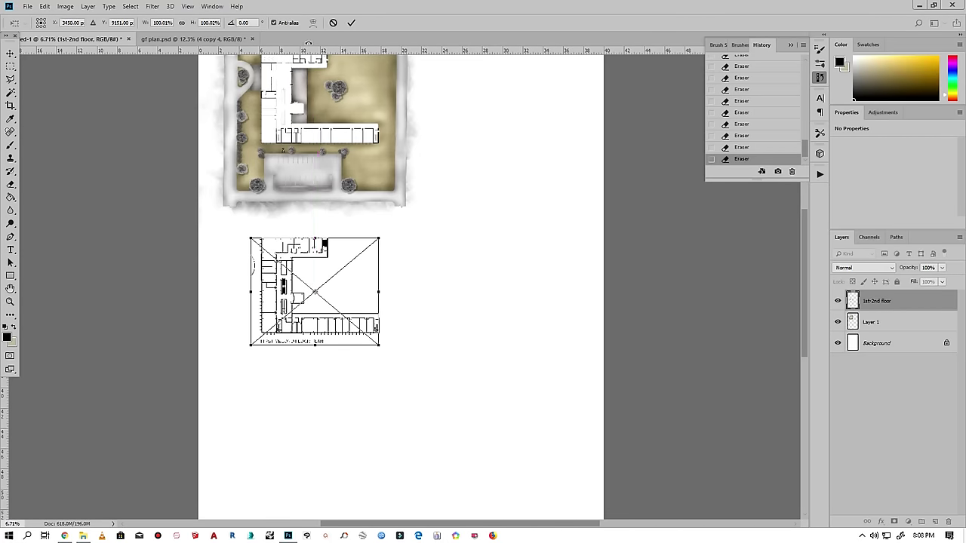
click(351, 23)
- Place the roof plan PDF as a smart object below the 1st-2nd floor plan
scroll(311, 263, up, 3)
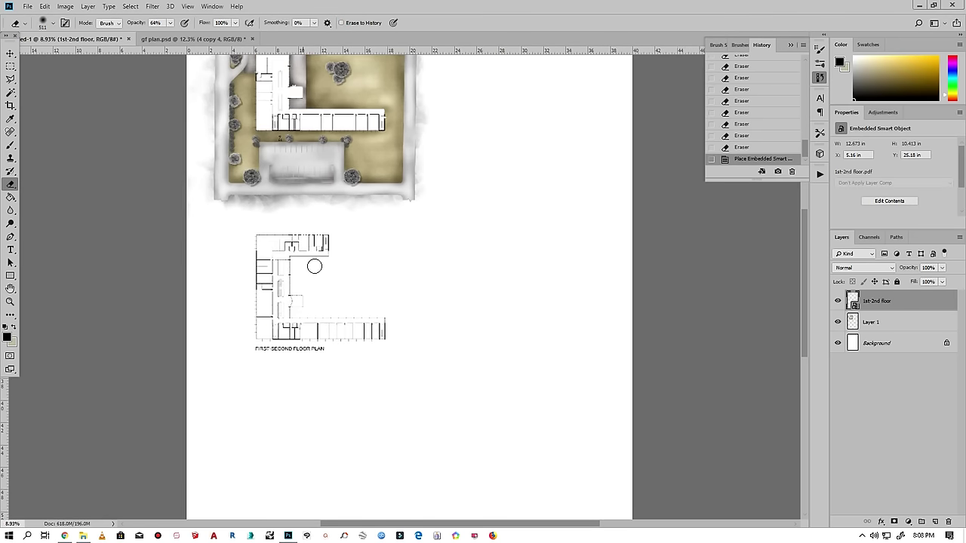
scroll(227, 212, down, 2)
scroll(249, 250, down, 1)
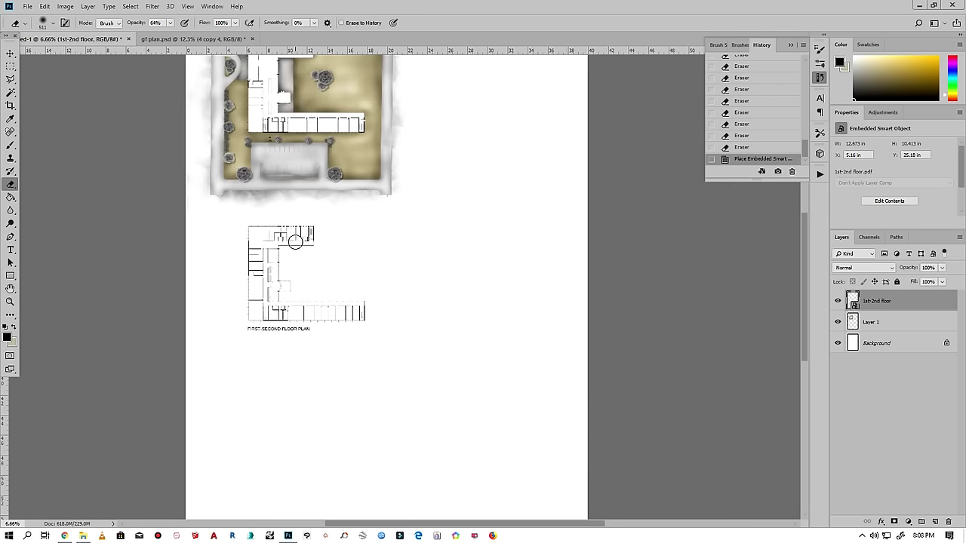
scroll(268, 283, down, 1)
scroll(287, 317, down, 1)
scroll(423, 381, up, 1)
scroll(411, 370, up, 1)
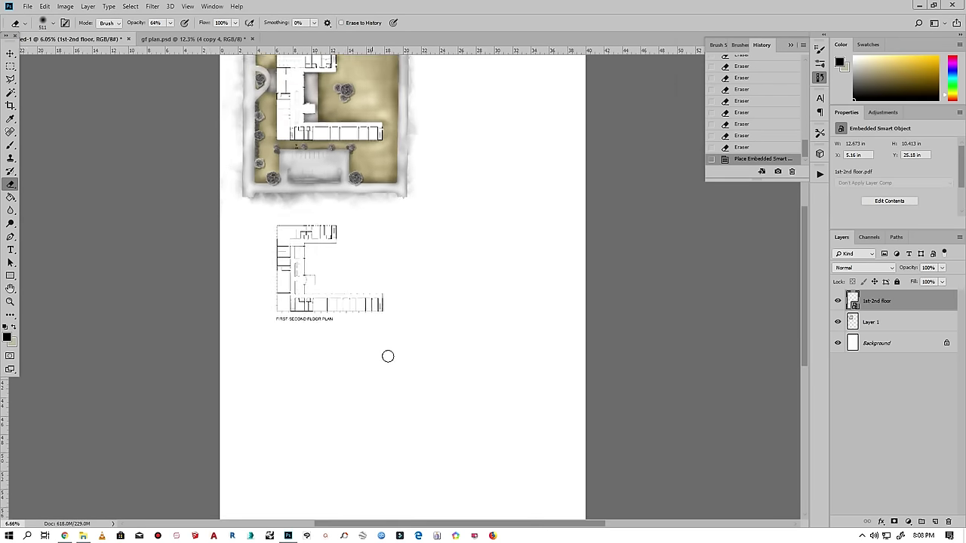
scroll(388, 355, up, 1)
click(83, 536)
key(Up)
drag(143, 175, 341, 391)
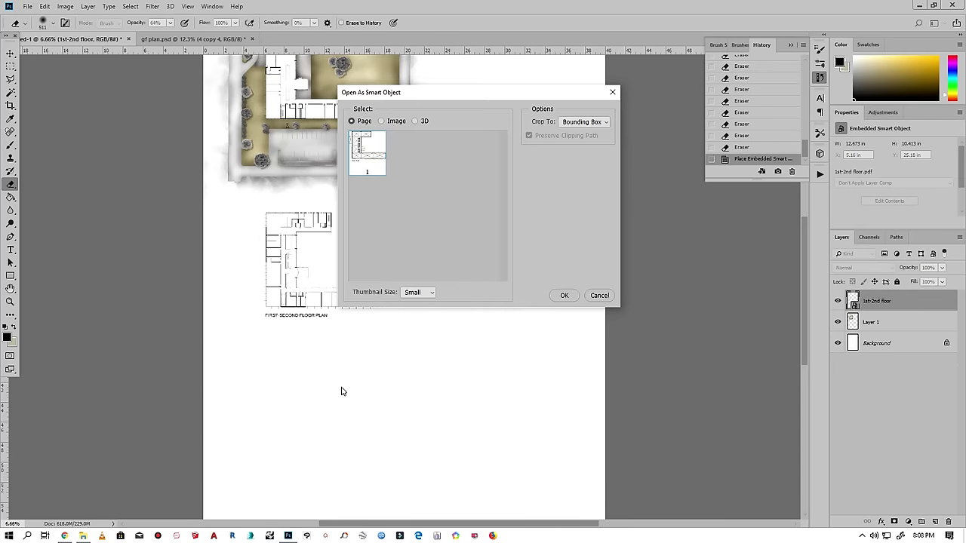
click(561, 297)
mouse_move(436, 280)
mouse_down()
mouse_move(327, 397)
mouse_move(328, 381)
mouse_up()
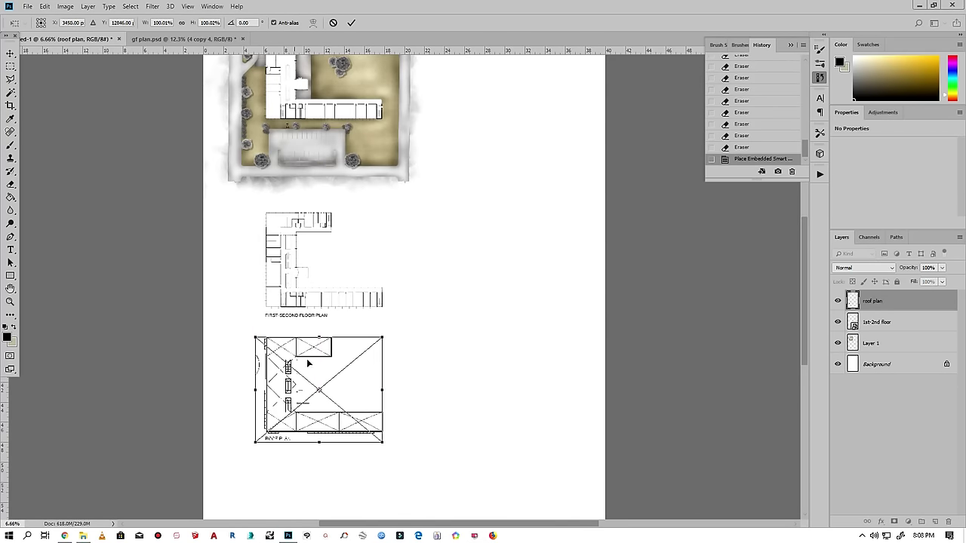
click(351, 27)
key(e)
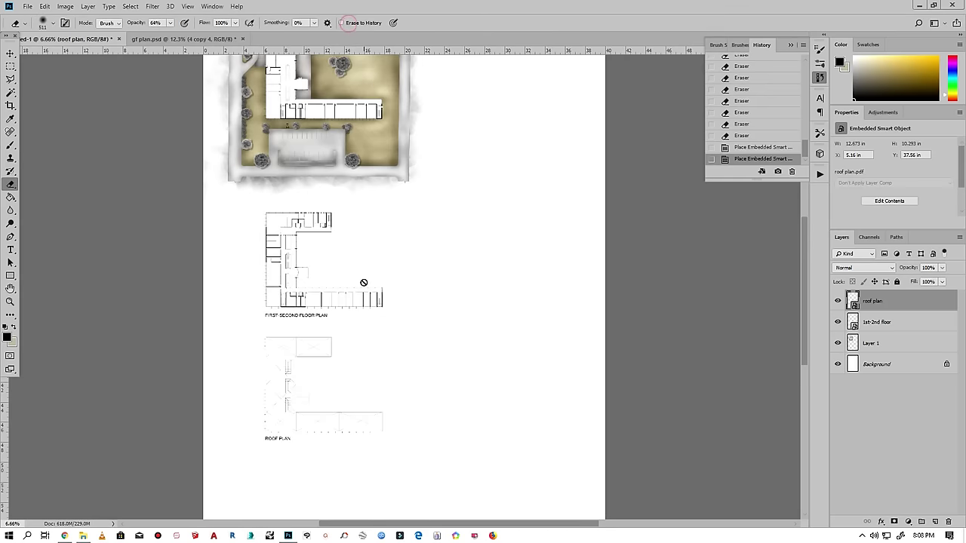
- Rasterize the roof plan layer, then bring up the 1st-2nd floor layer's options
scroll(225, 328, down, 2)
scroll(338, 391, up, 1)
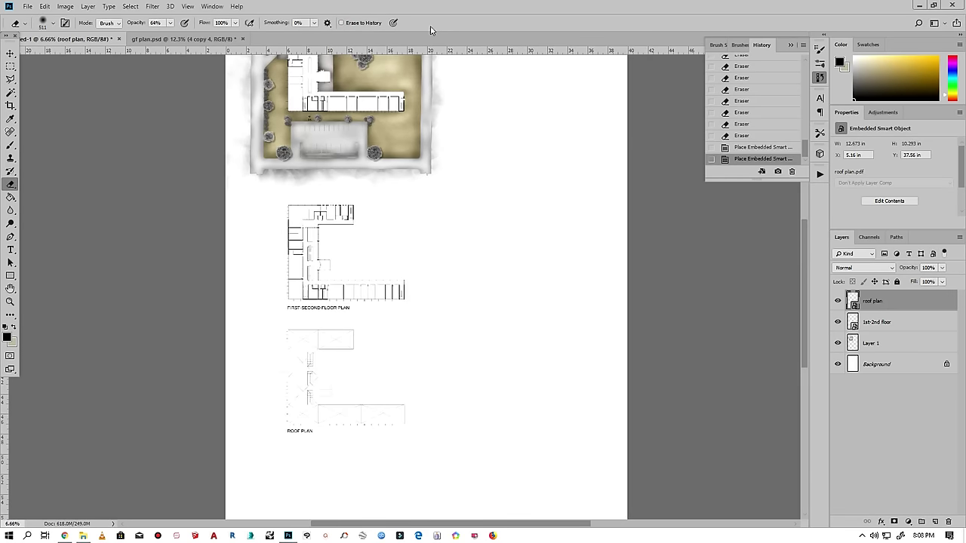
click(418, 284)
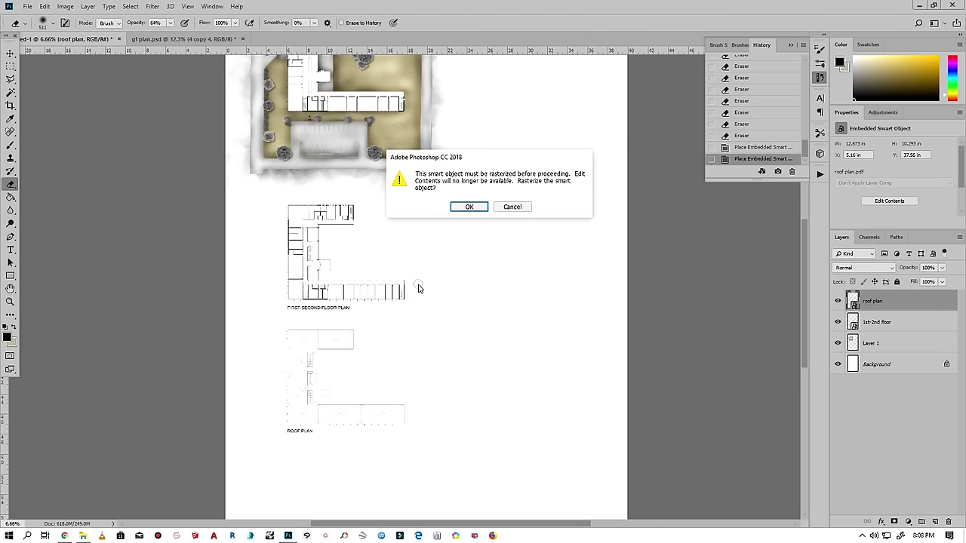
click(466, 209)
click(867, 323)
right_click(866, 323)
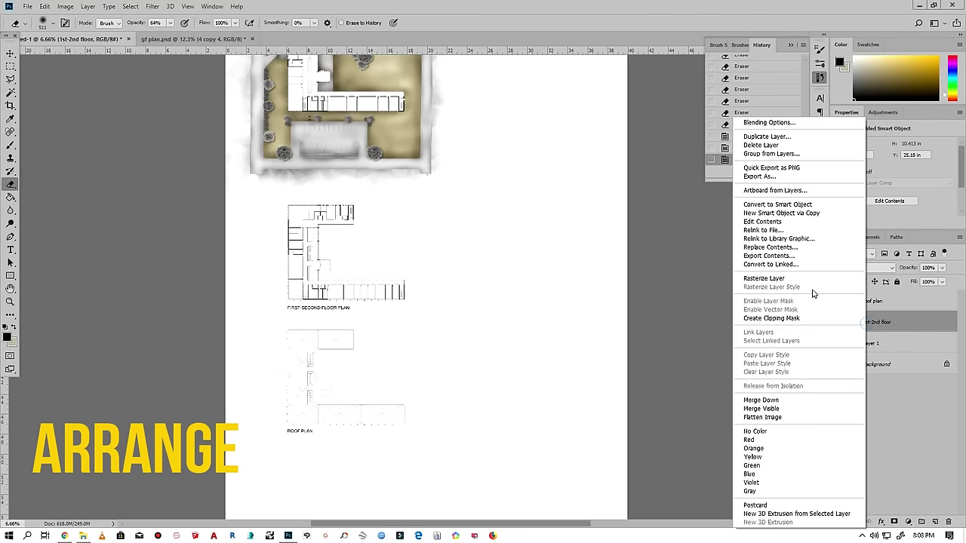
- Rasterize the 1st-2nd floor plan layer
click(763, 278)
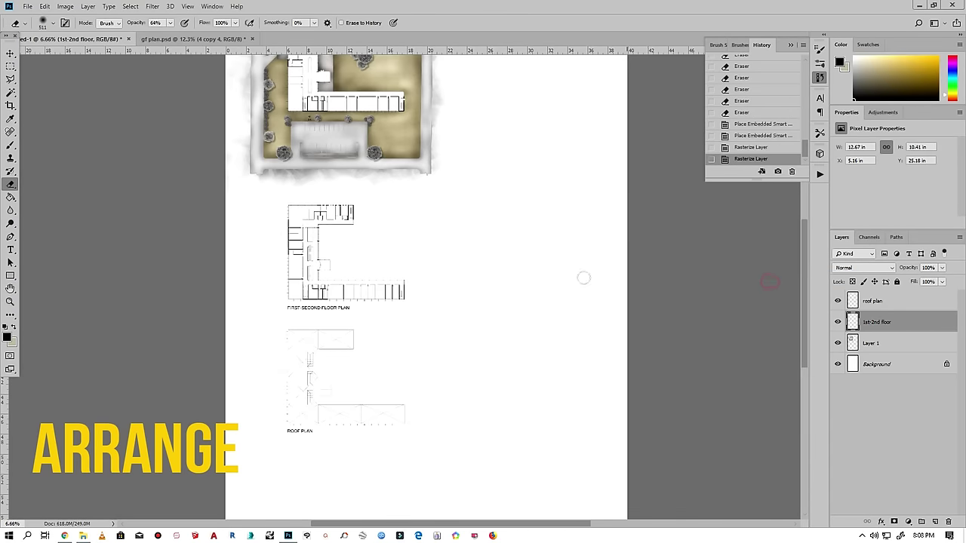
scroll(340, 387, down, 1)
scroll(334, 418, up, 1)
scroll(291, 407, down, 2)
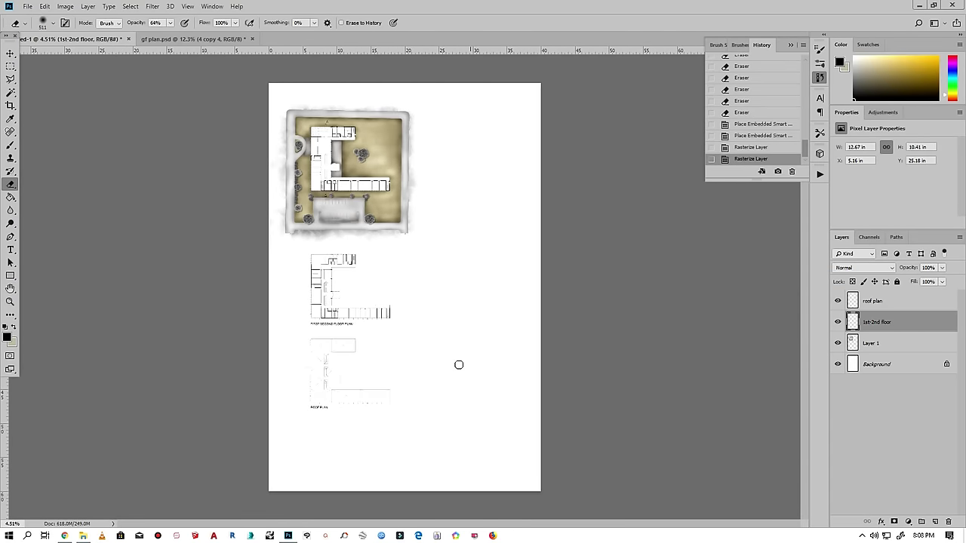
scroll(361, 278, up, 1)
- Reposition the site plan on the page with the Move tool
click(10, 53)
scroll(306, 129, up, 2)
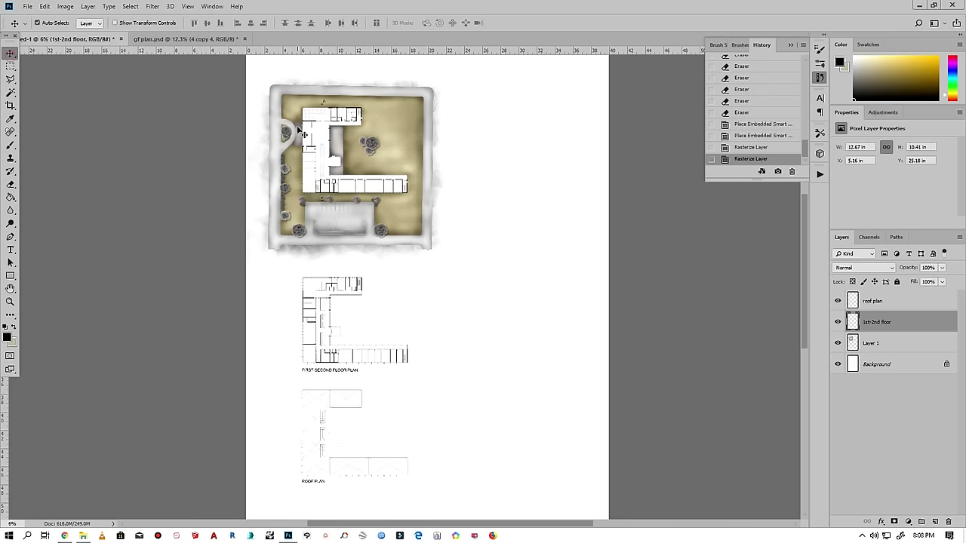
scroll(325, 130, up, 2)
click(334, 129)
scroll(364, 319, down, 1)
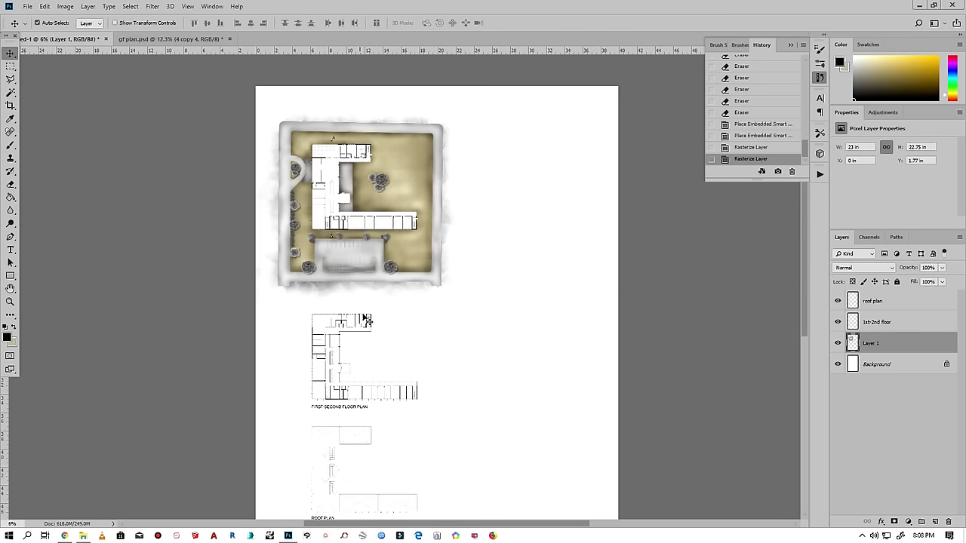
scroll(364, 226, up, 2)
mouse_move(330, 126)
mouse_down()
mouse_move(375, 170)
mouse_move(380, 161)
mouse_up()
scroll(345, 176, down, 1)
scroll(345, 388, up, 2)
scroll(377, 377, up, 3)
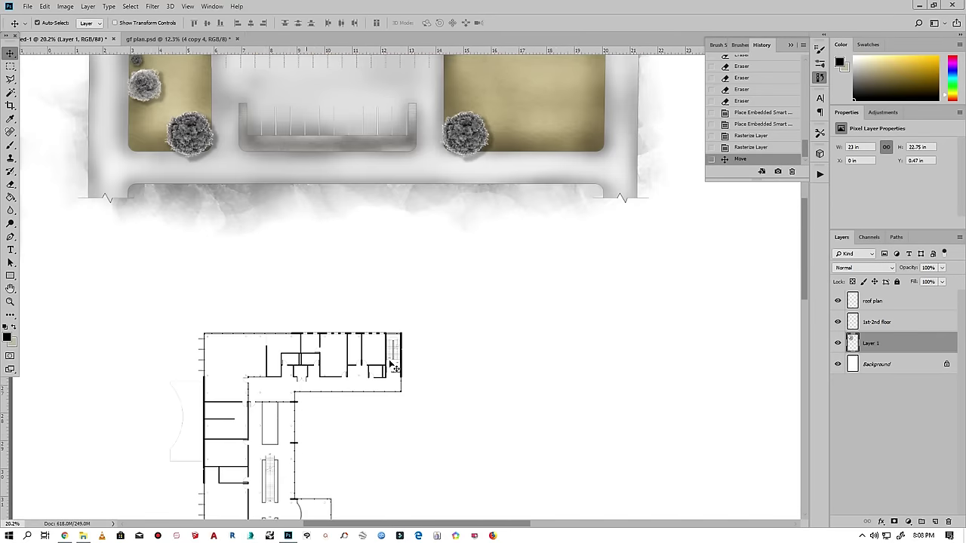
scroll(398, 366, up, 3)
- Move the 1st-2nd floor plan up toward the site plan
click(411, 367)
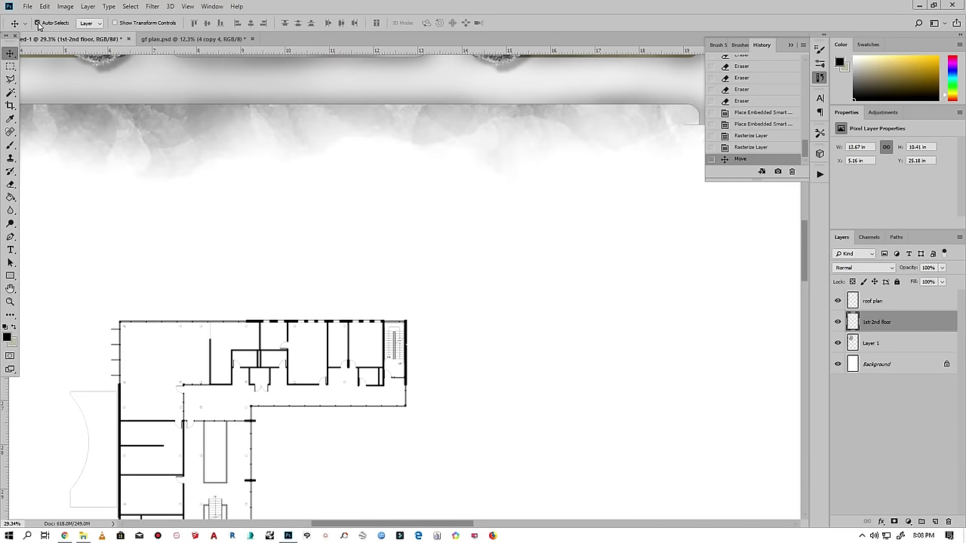
scroll(421, 373, down, 1)
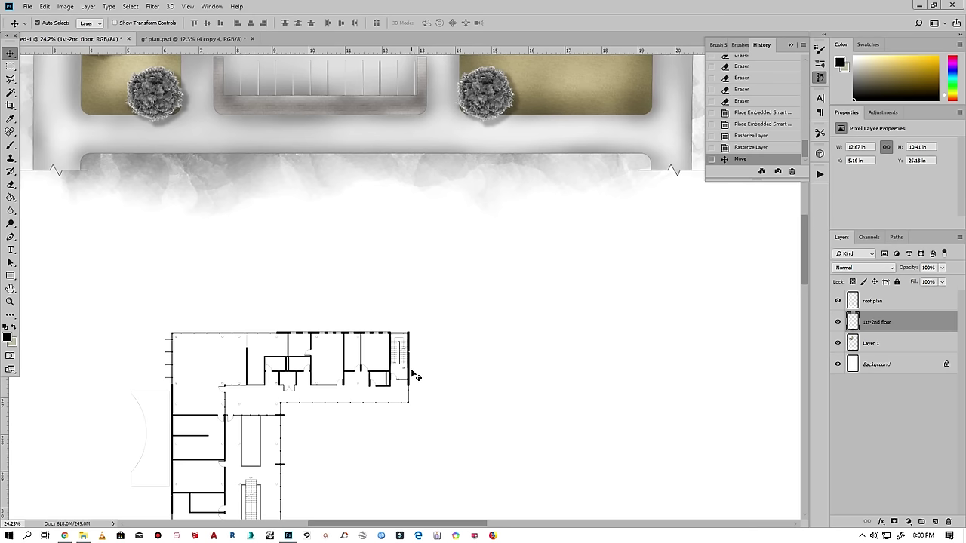
drag(414, 376, 415, 317)
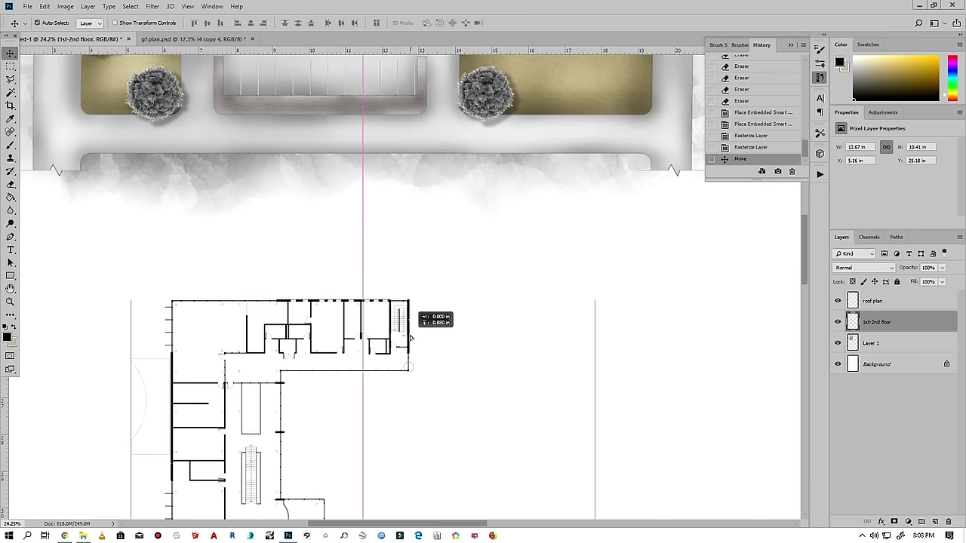
scroll(414, 233, down, 2)
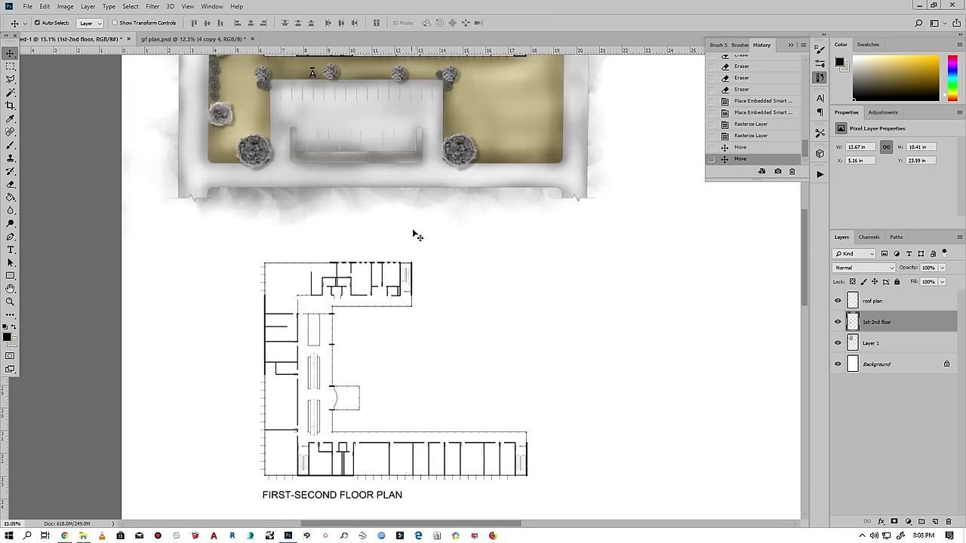
scroll(399, 201, down, 2)
scroll(406, 390, down, 1)
scroll(314, 232, up, 2)
scroll(342, 498, down, 2)
scroll(339, 377, up, 2)
scroll(334, 270, up, 1)
scroll(350, 300, up, 1)
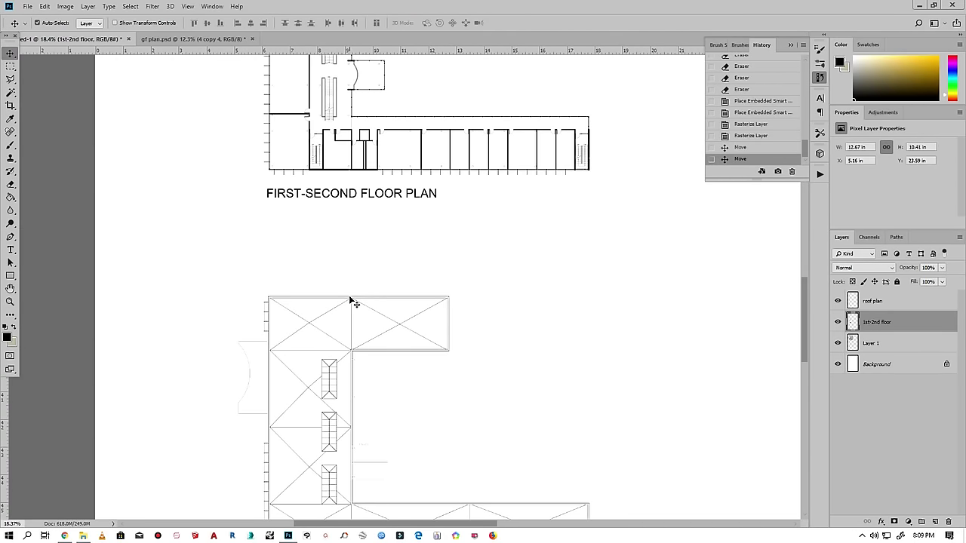
- Free-transform the roof plan and 1st-2nd floor plan upward, stacked beneath the site plan
click(350, 300)
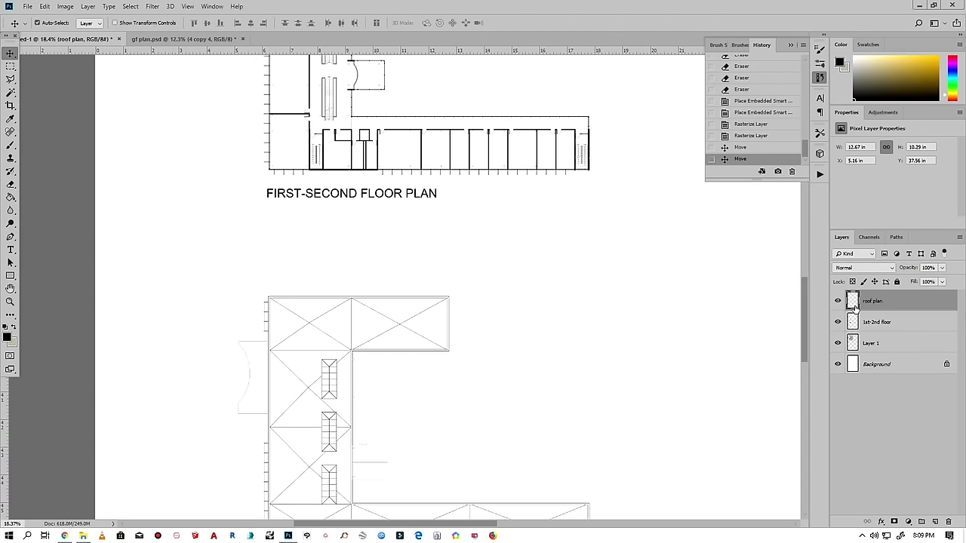
key(ctrl+t)
scroll(393, 361, down, 2)
drag(408, 333, 406, 304)
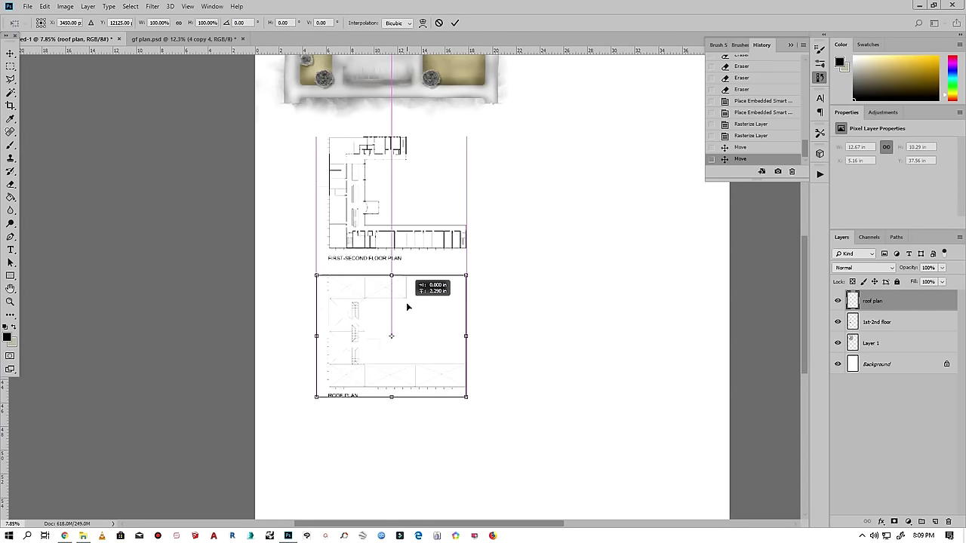
scroll(377, 339, down, 1)
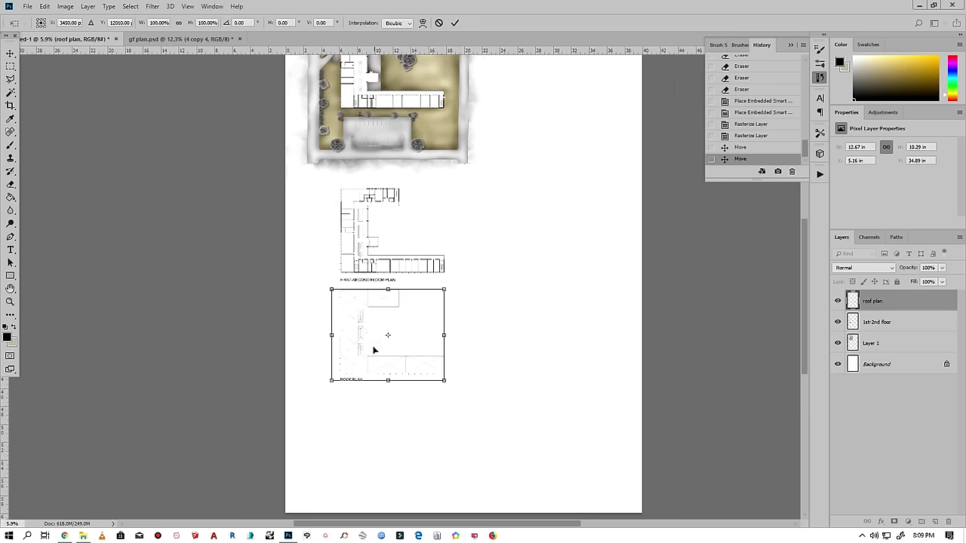
click(456, 23)
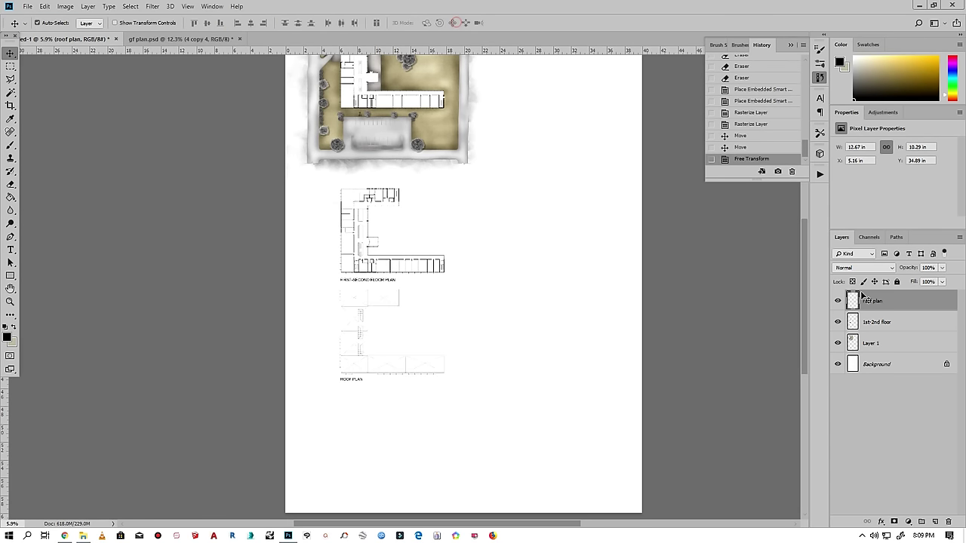
click(877, 323)
key(ctrl+t)
drag(449, 269, 417, 212)
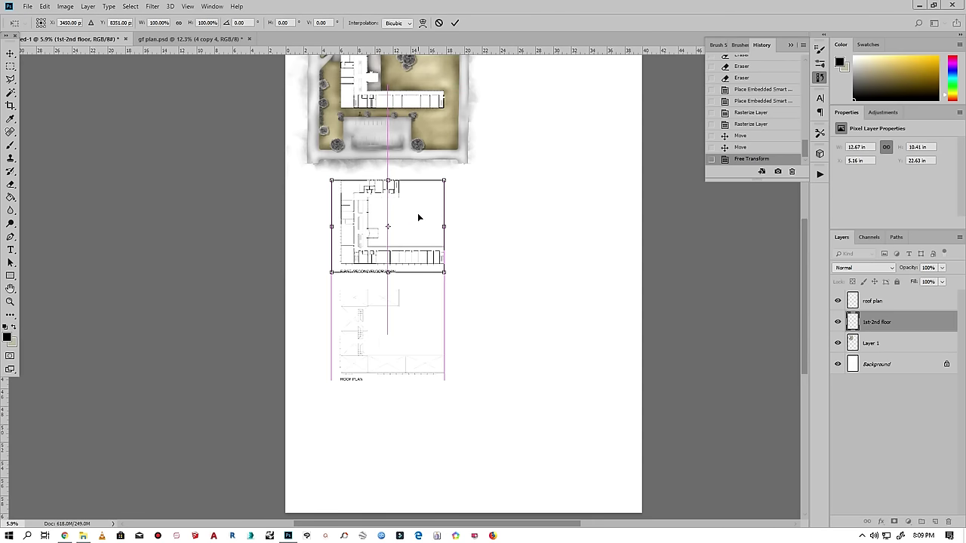
click(455, 23)
- Draw a text box below the site plan for the floor label
scroll(378, 100, up, 1)
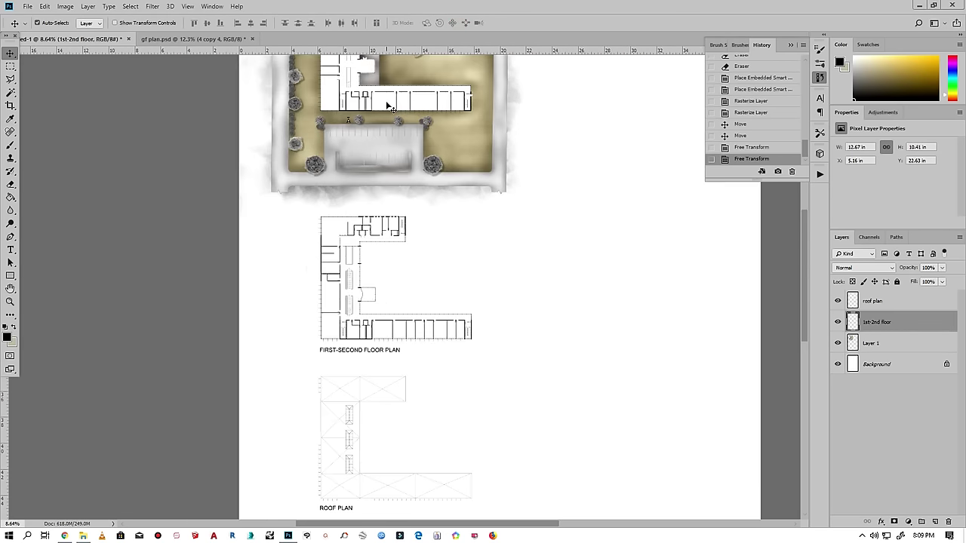
scroll(377, 100, up, 2)
scroll(378, 100, up, 1)
scroll(382, 416, down, 1)
scroll(378, 407, down, 1)
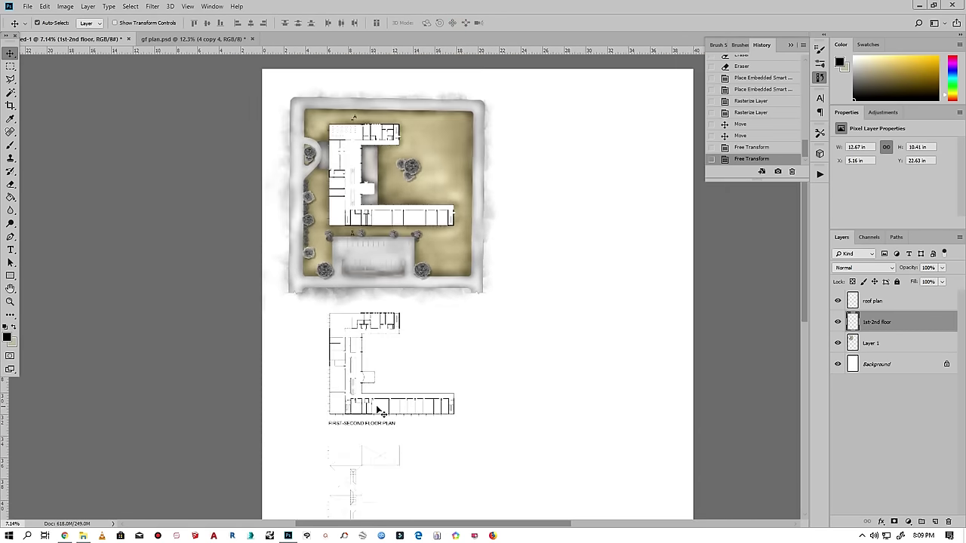
scroll(355, 347, down, 1)
scroll(336, 295, down, 1)
scroll(338, 297, up, 2)
scroll(346, 293, up, 1)
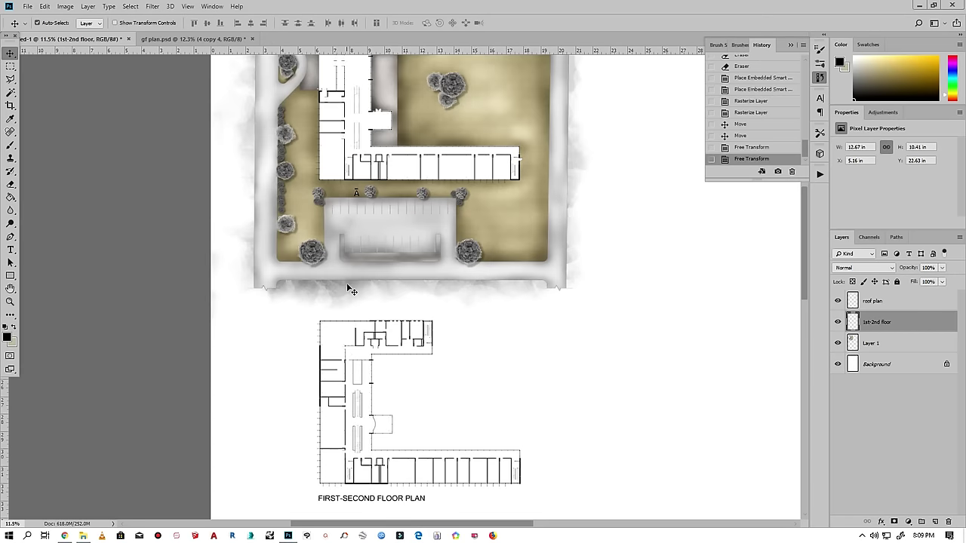
scroll(355, 289, up, 2)
scroll(368, 296, up, 1)
scroll(369, 299, up, 1)
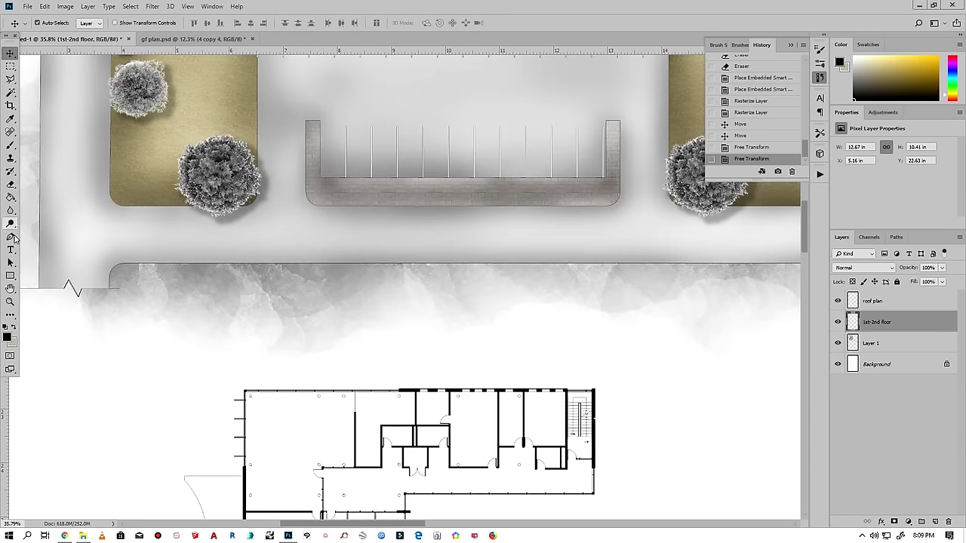
scroll(288, 316, down, 1)
drag(292, 286, 501, 314)
text(GROUND FLOOR PLAN)
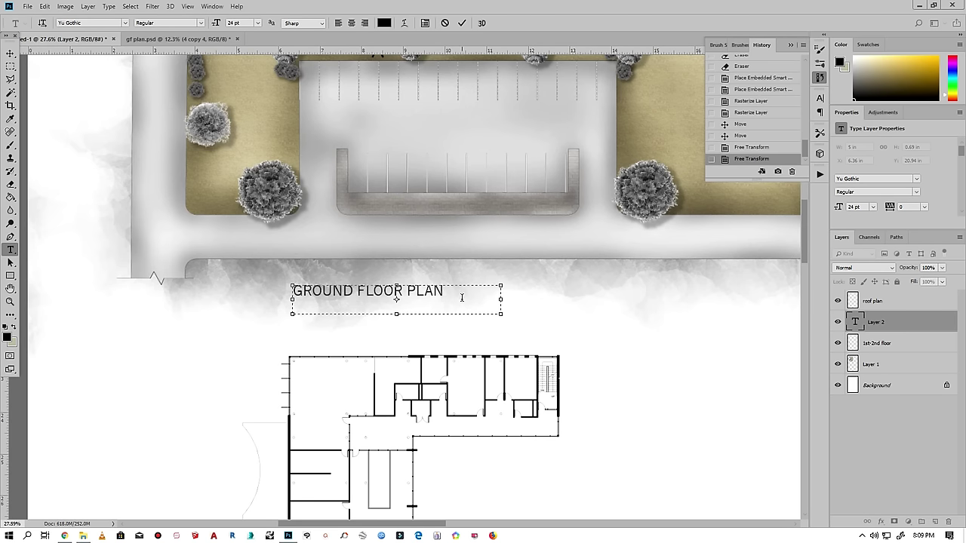
- Set the GROUND FLOOR PLAN label's font to Calibri
drag(462, 297, 206, 302)
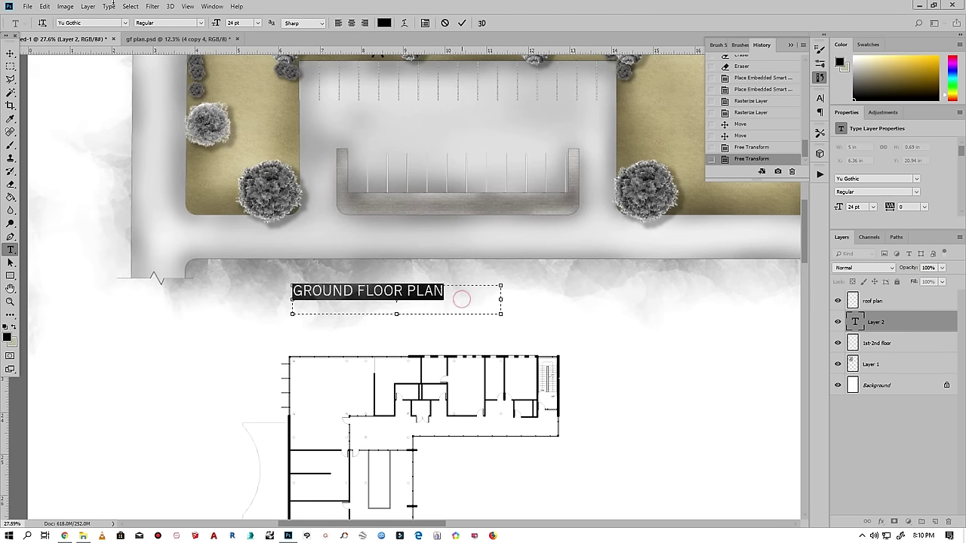
click(125, 23)
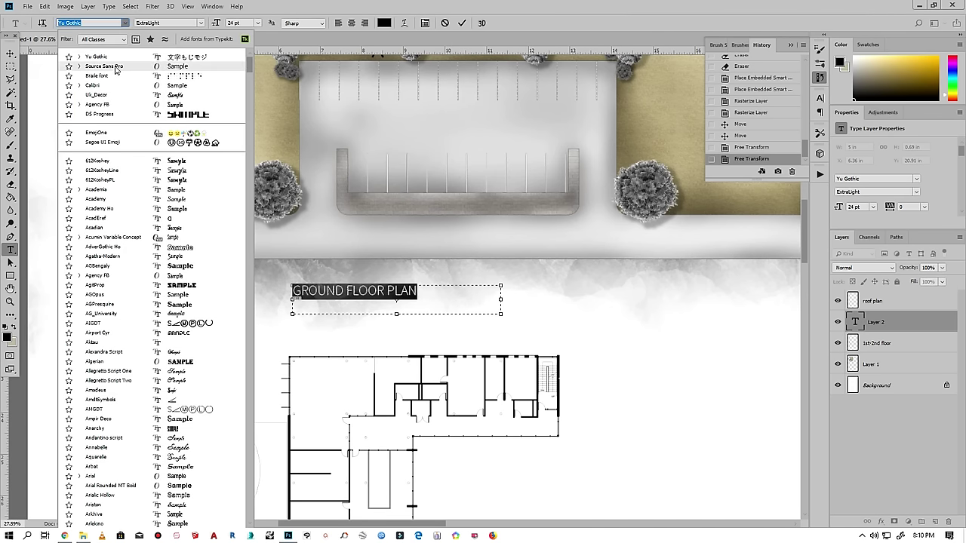
click(105, 90)
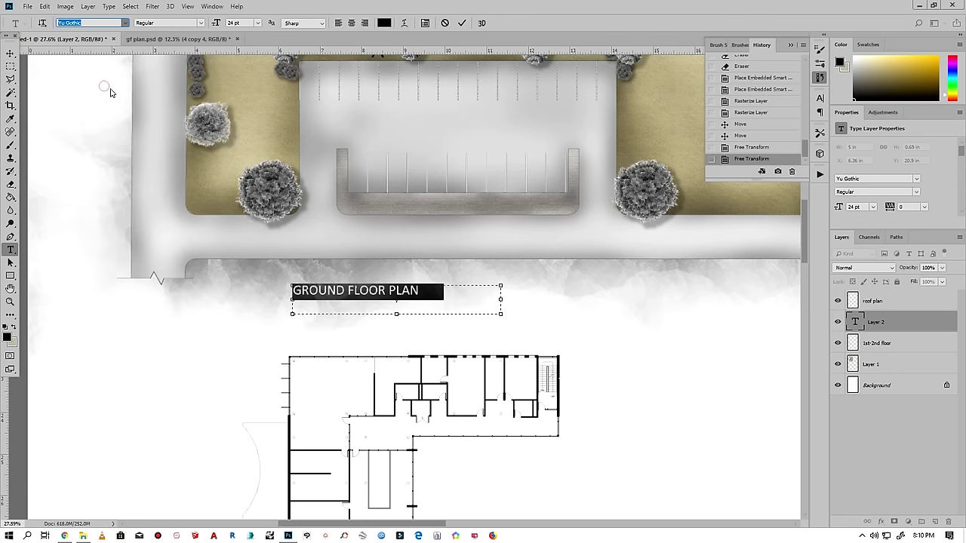
scroll(284, 160, down, 1)
scroll(284, 159, down, 1)
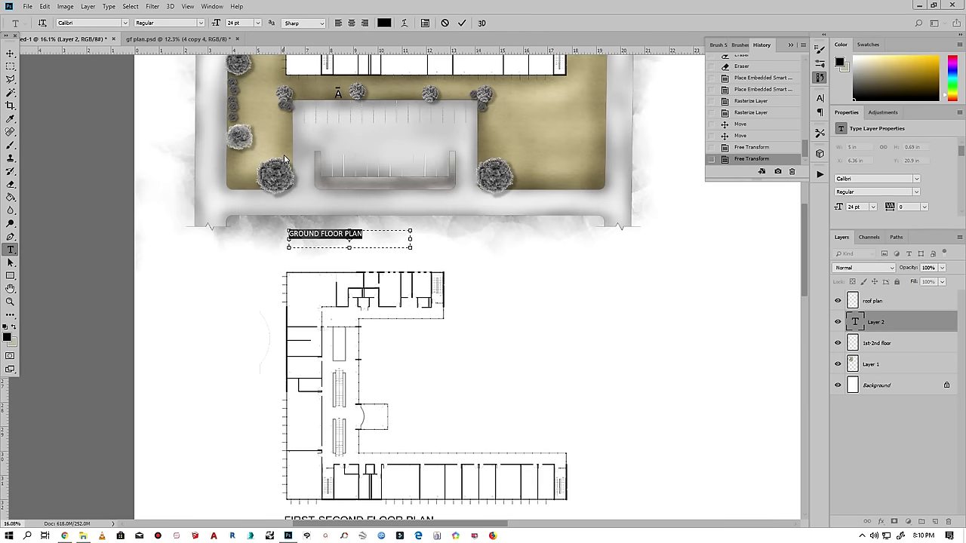
scroll(285, 158, down, 1)
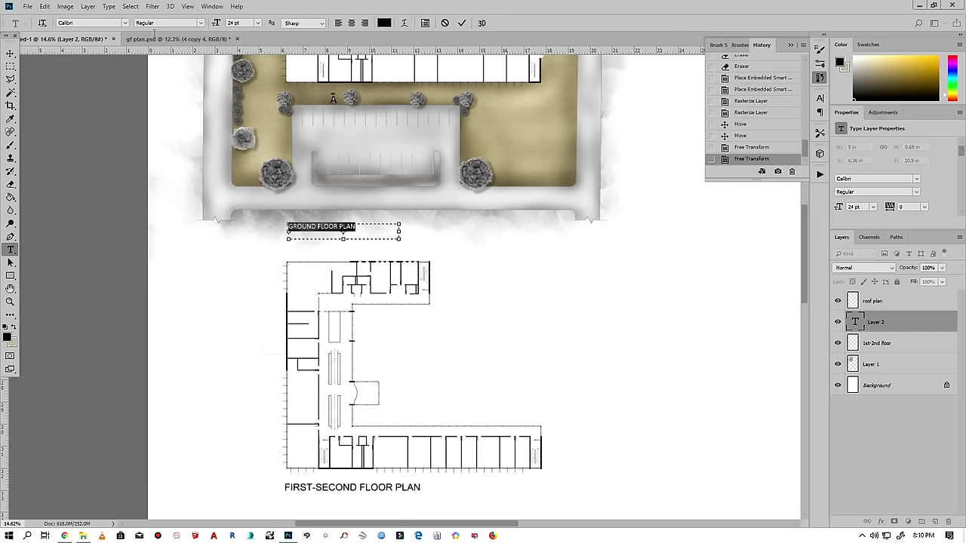
- Size the label to 36 pt, widen and nudge its text box, and commit it
click(257, 23)
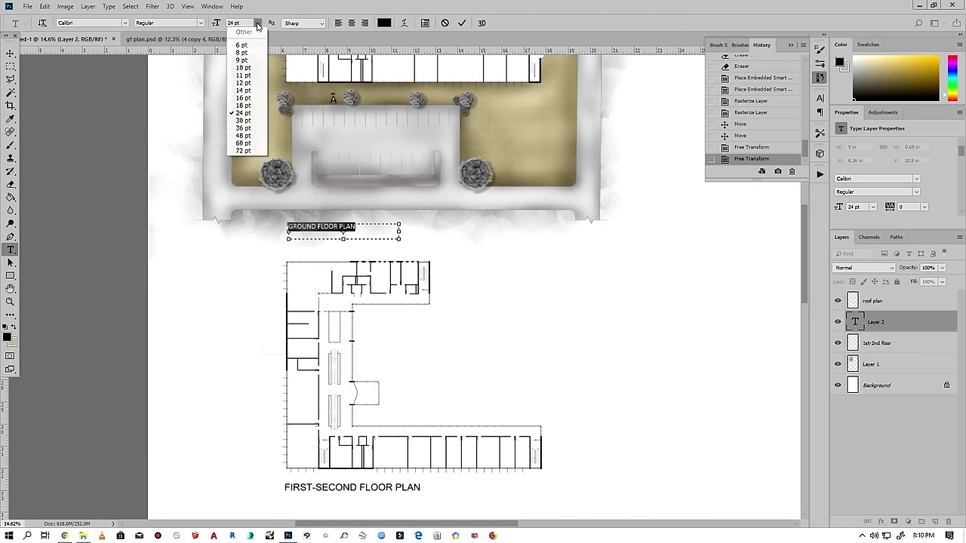
click(243, 129)
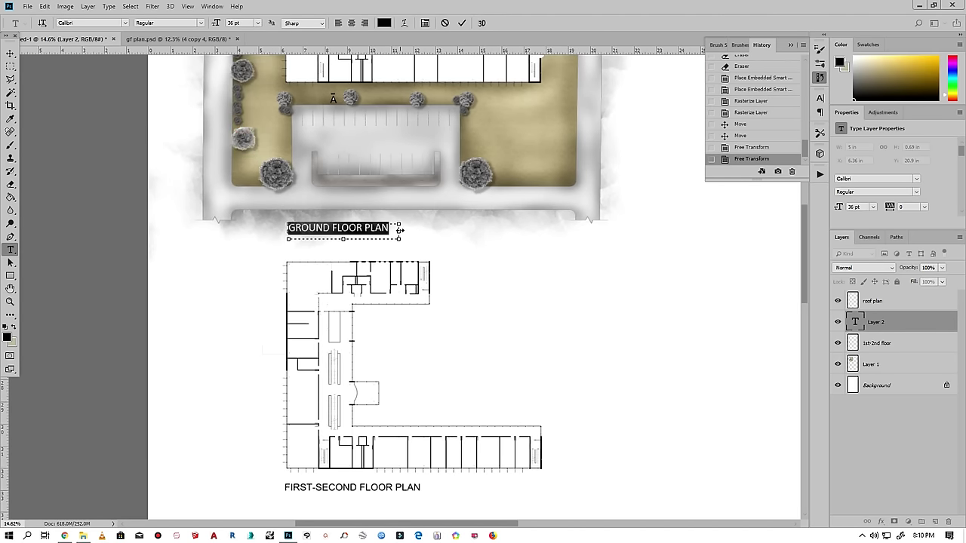
drag(400, 232, 403, 233)
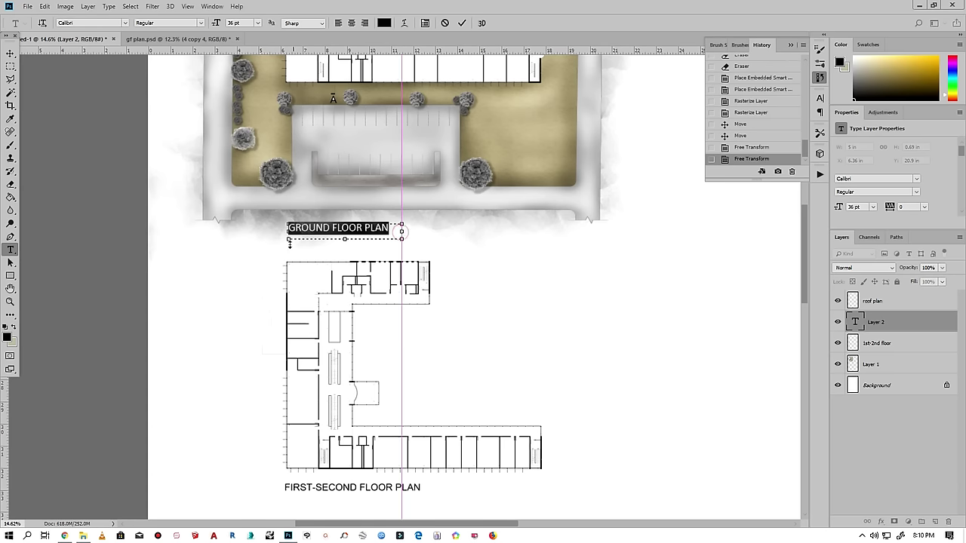
drag(288, 230, 288, 229)
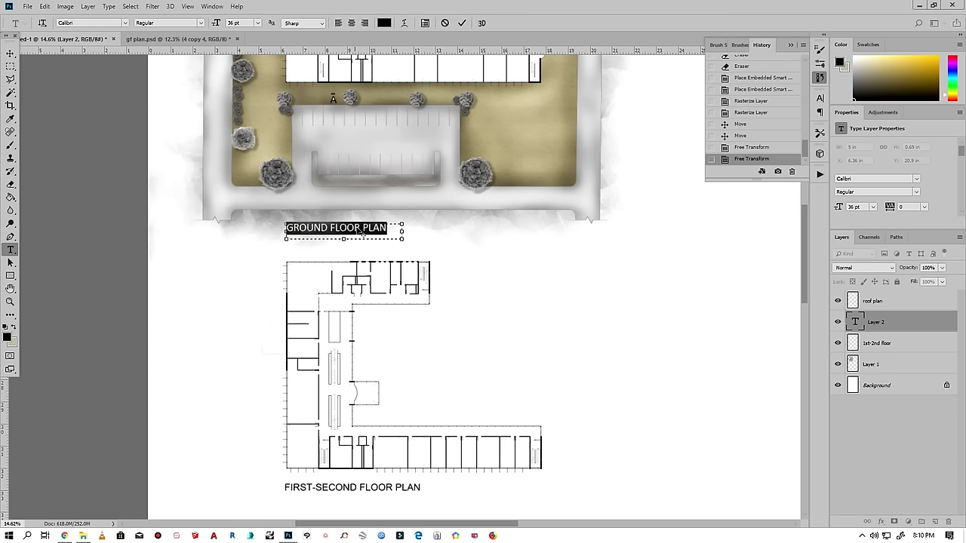
drag(347, 219, 346, 218)
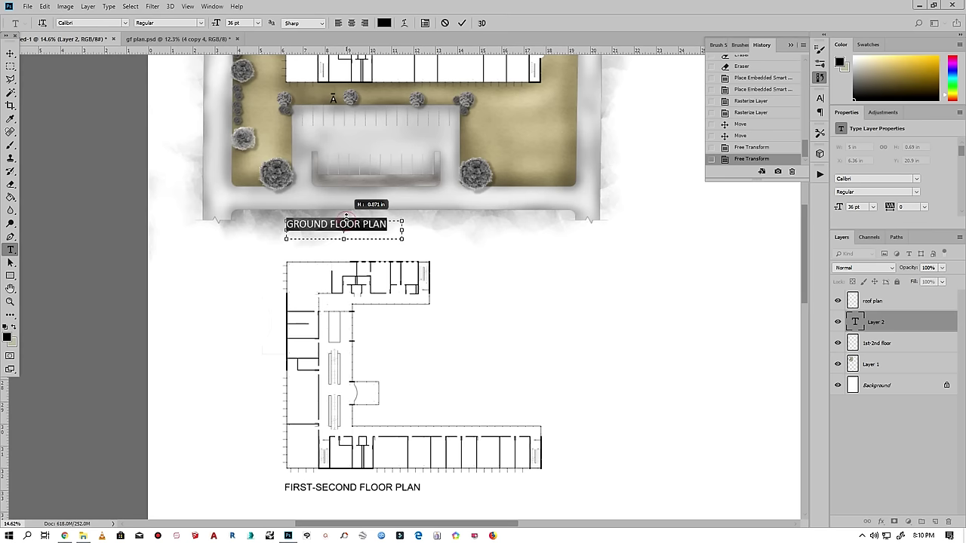
click(460, 24)
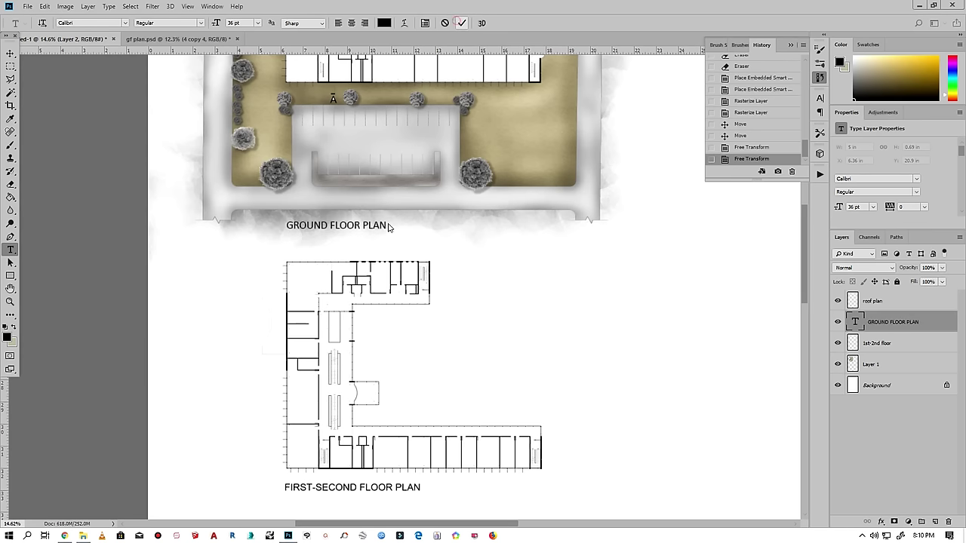
scroll(151, 240, down, 5)
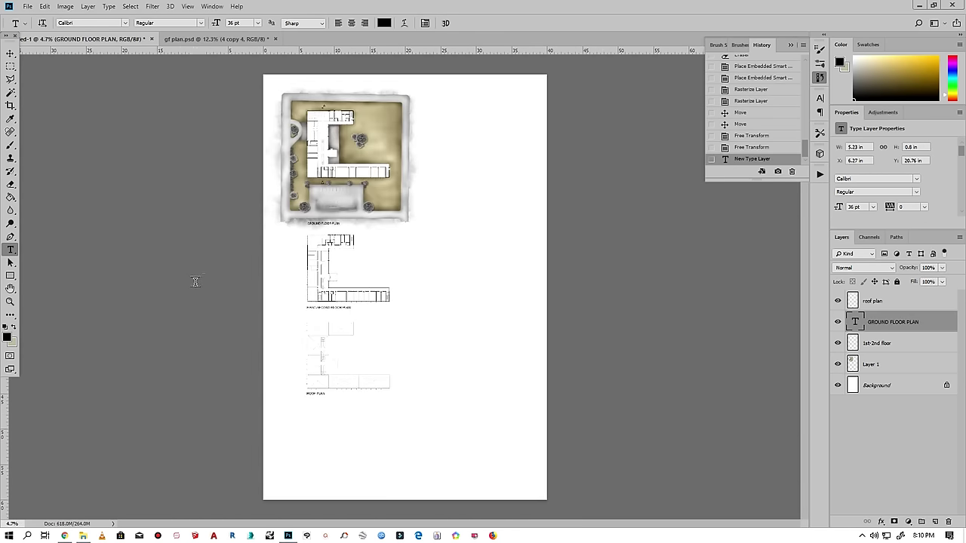
- Open Desktop > presentation sheet > Renders and drag the exterior render toward Photoshop
click(85, 538)
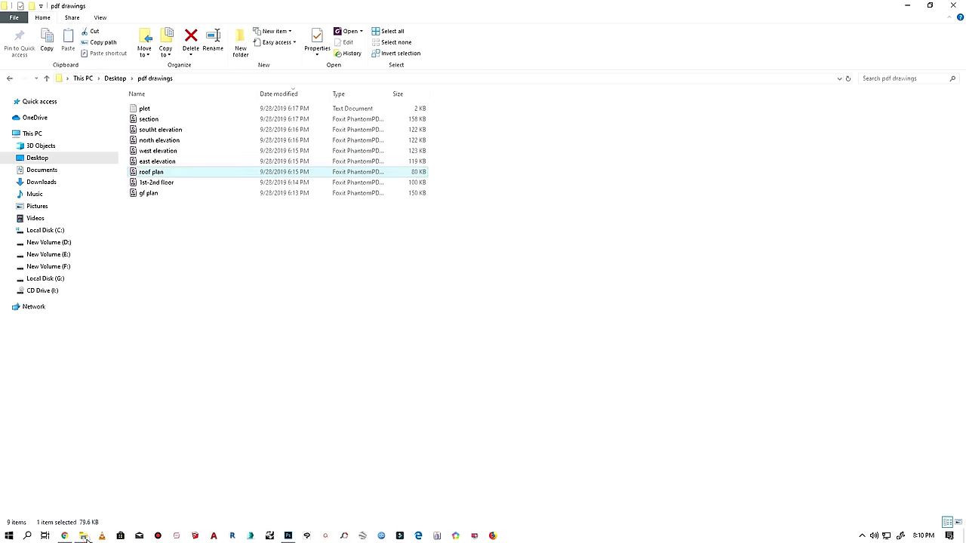
click(46, 80)
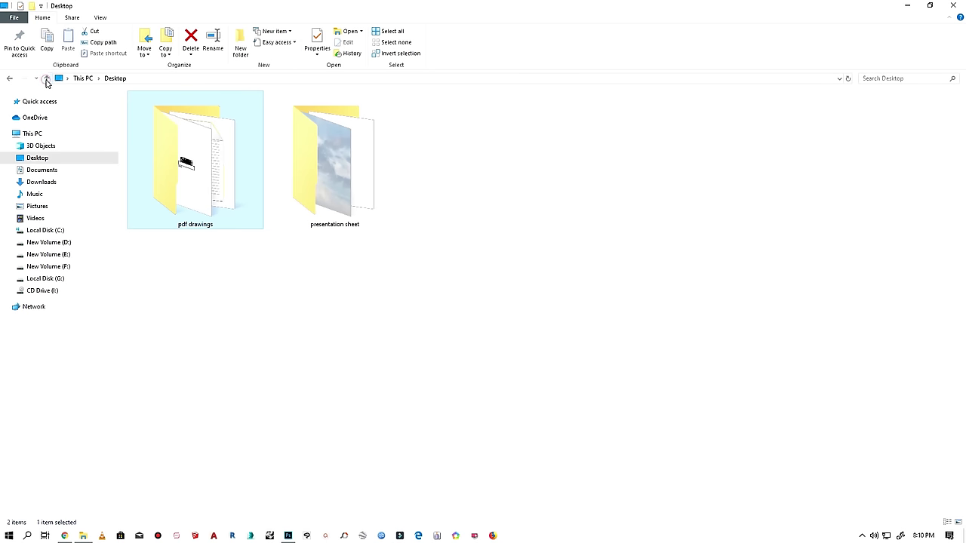
double_click(330, 170)
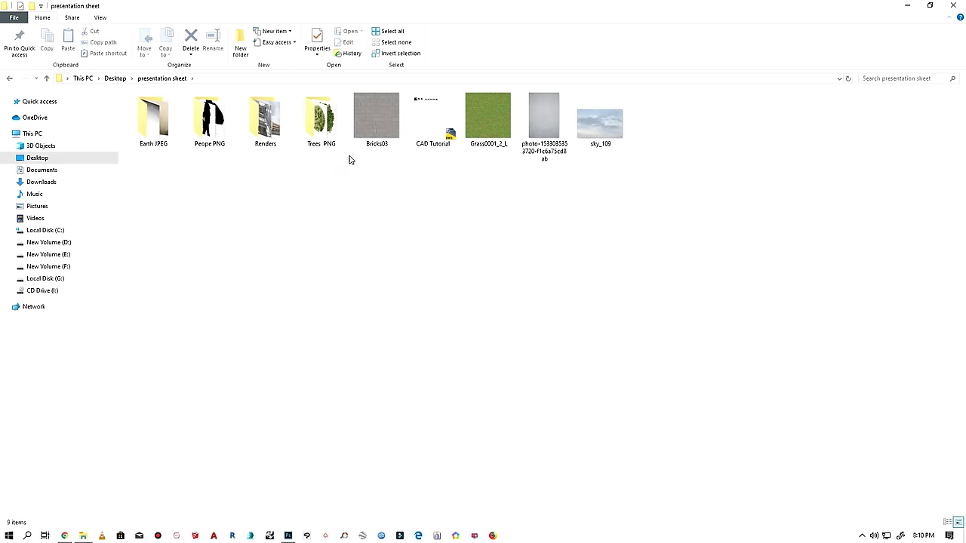
double_click(255, 139)
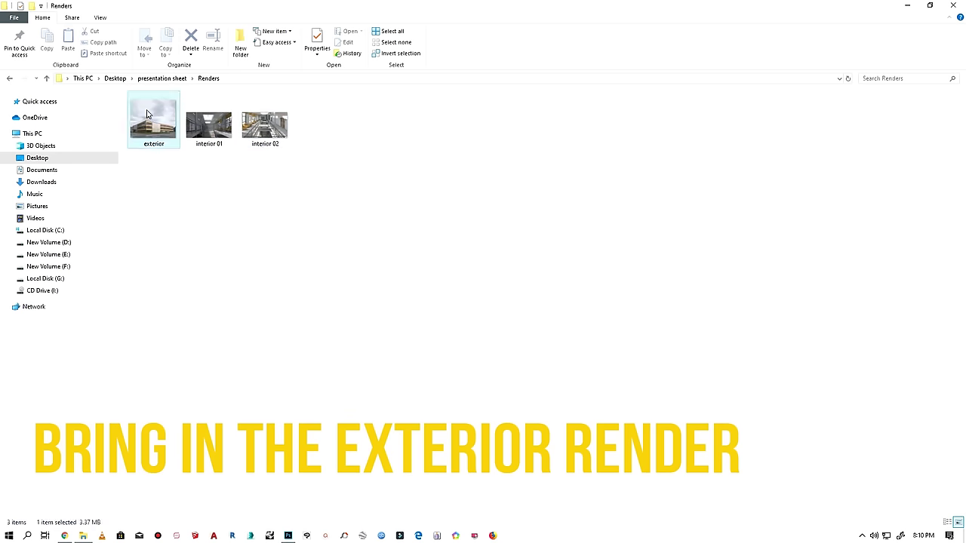
drag(147, 113, 313, 493)
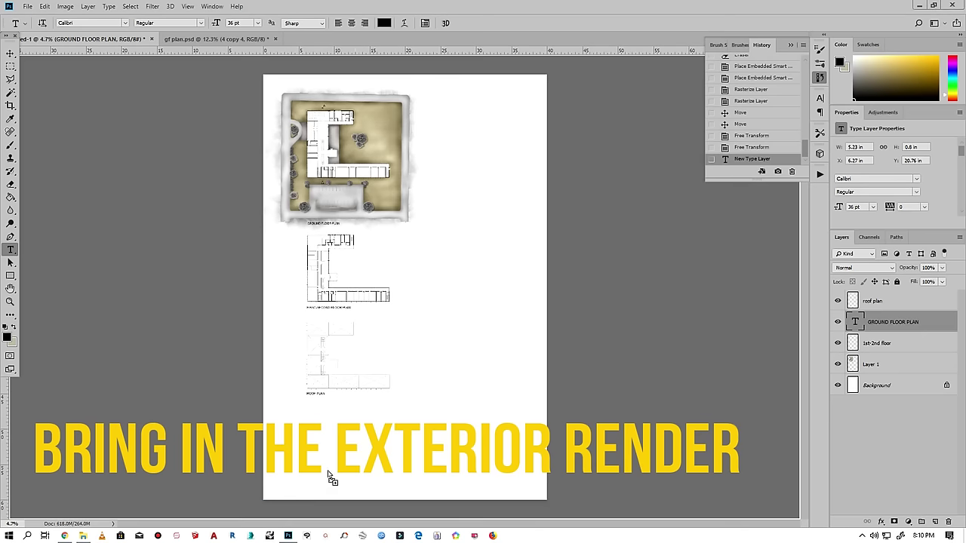
- Place the exterior render aligned with the sheet's bottom edge
drag(313, 494, 390, 417)
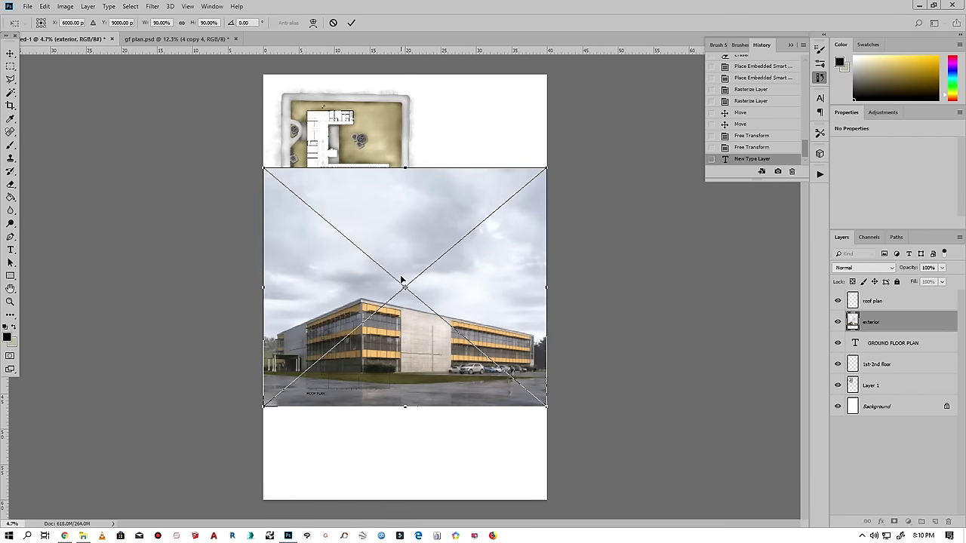
drag(403, 281, 402, 377)
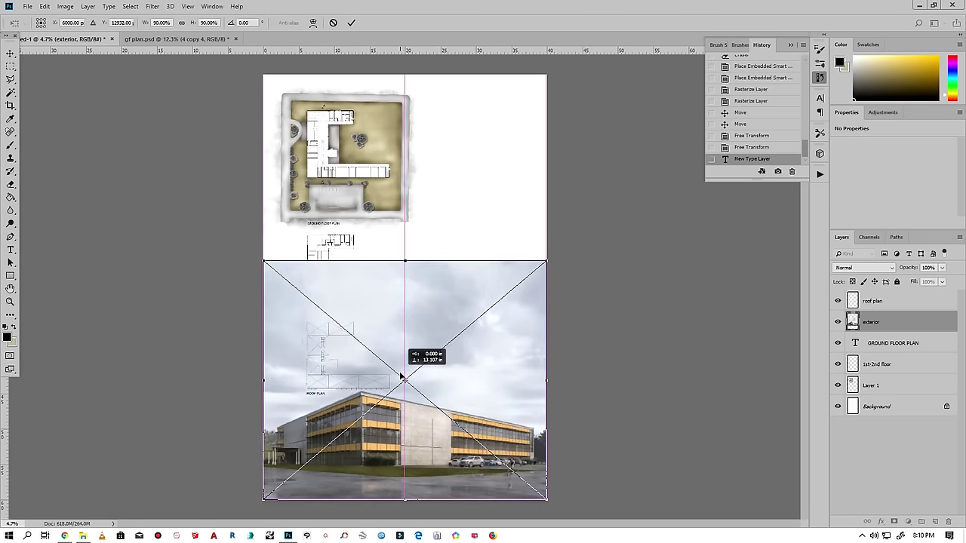
drag(402, 378, 403, 383)
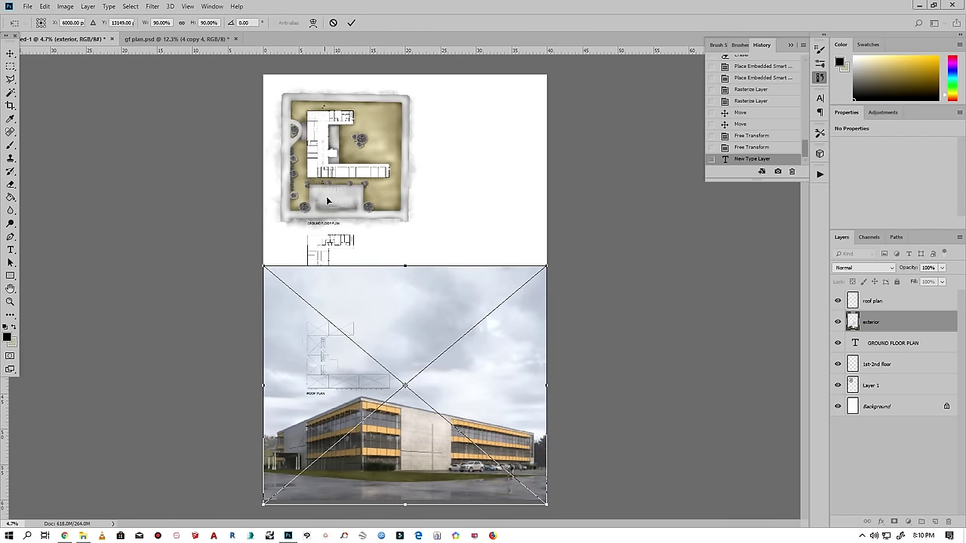
click(350, 24)
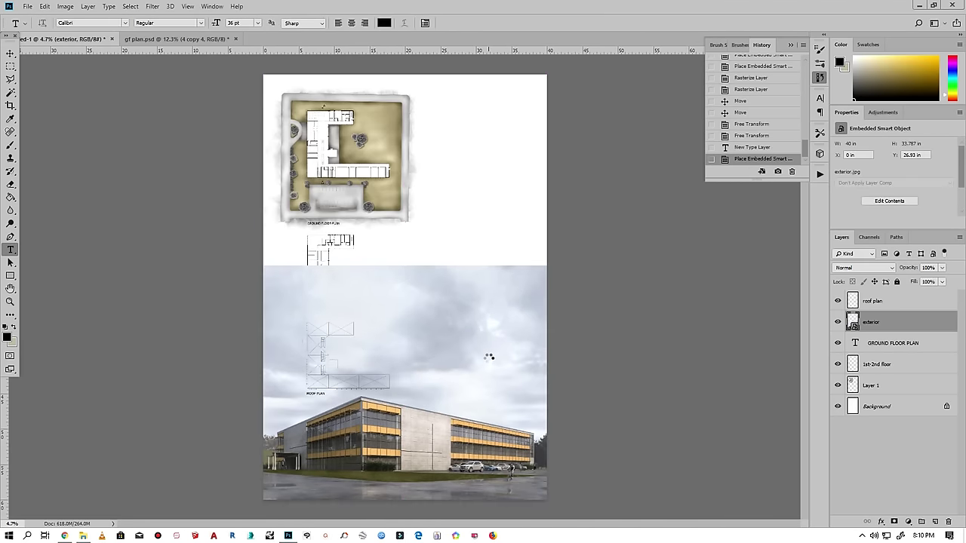
- Move the exterior layer down the stack, behind all the plans
drag(881, 322, 878, 402)
drag(874, 320, 877, 387)
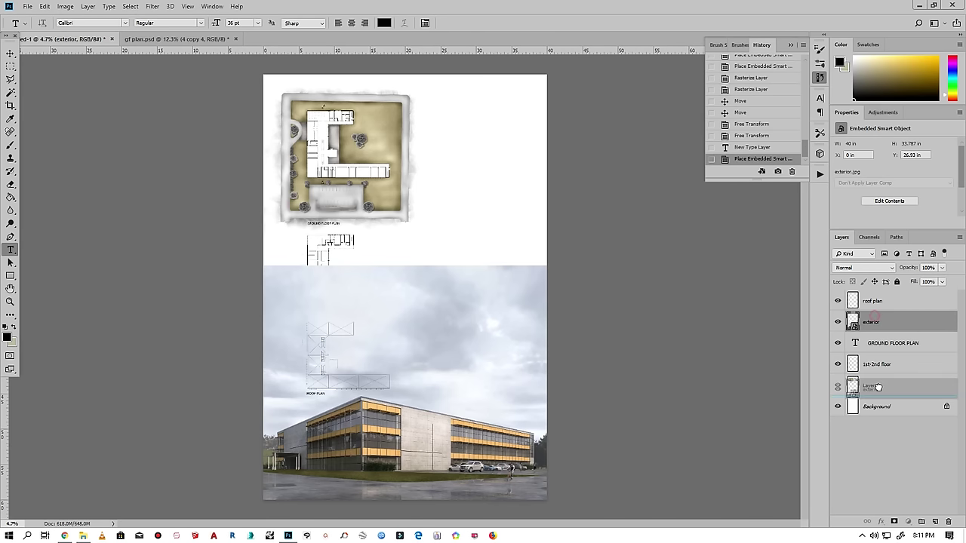
scroll(561, 410, up, 2)
scroll(369, 360, up, 2)
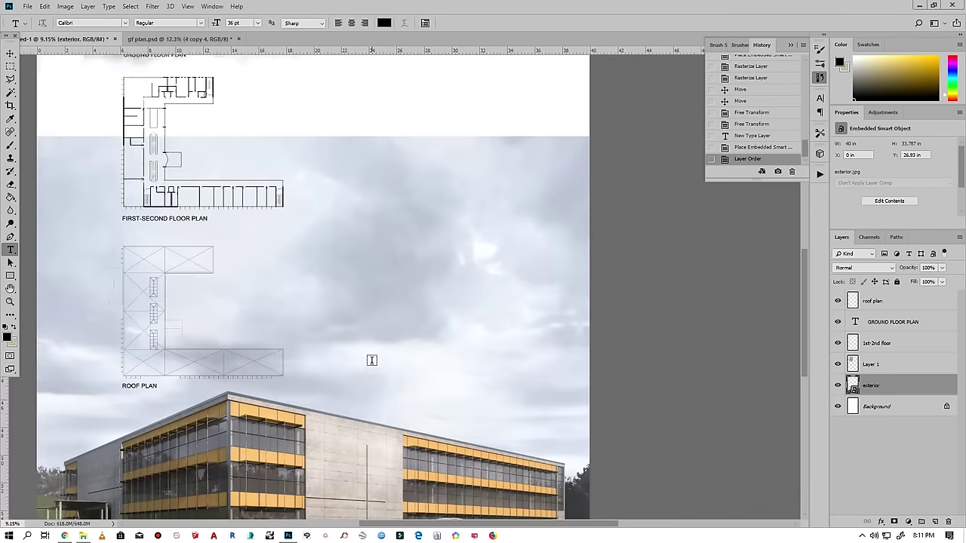
scroll(360, 204, down, 2)
scroll(401, 348, down, 1)
scroll(400, 348, down, 1)
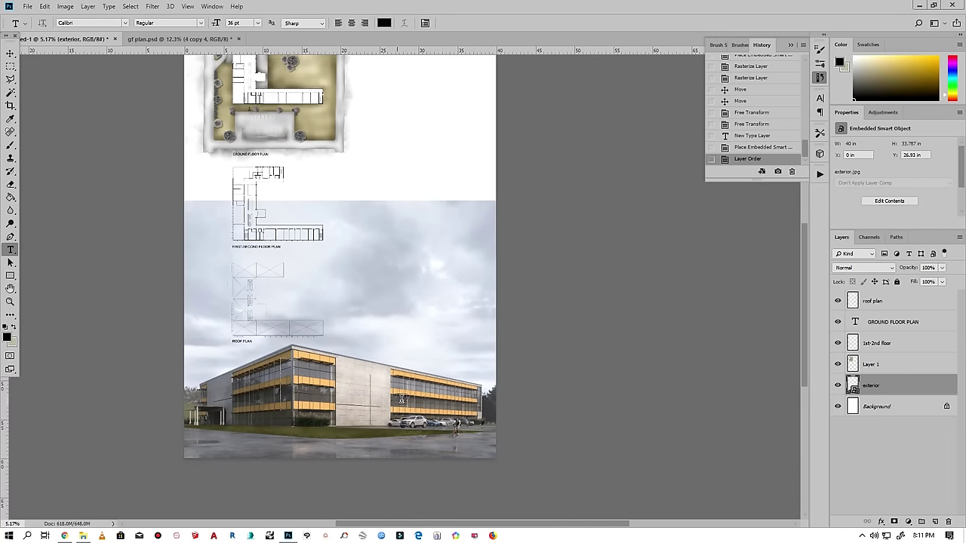
- Rasterize the exterior layer from the Layers panel menu
click(11, 53)
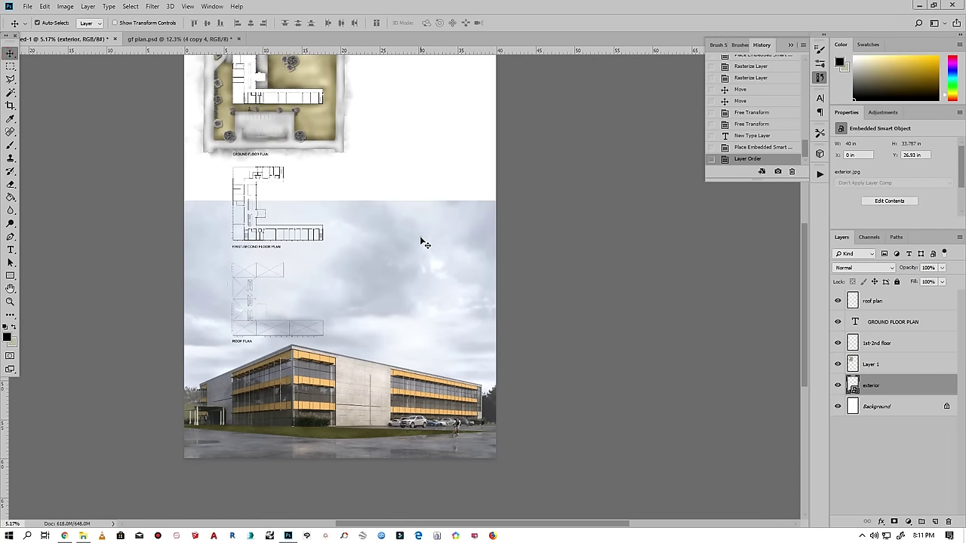
right_click(898, 384)
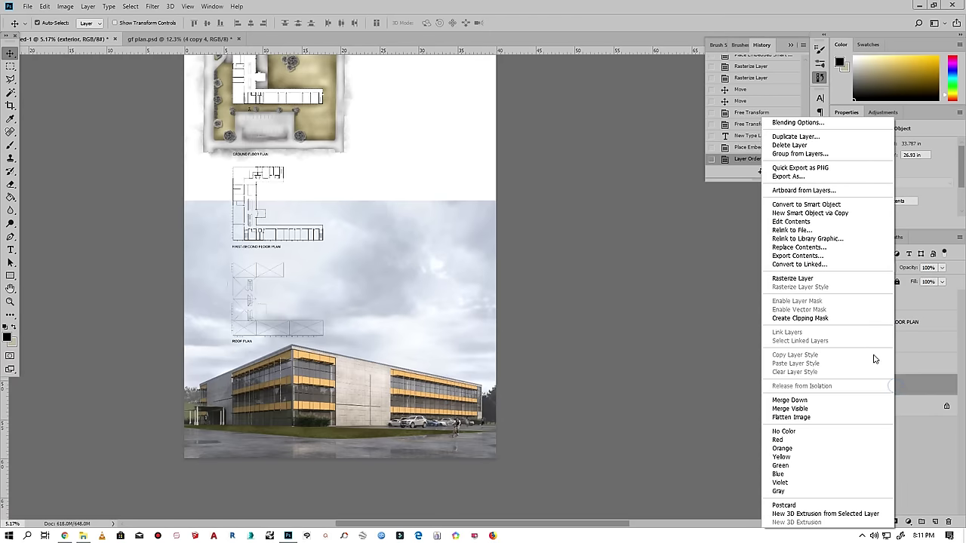
click(802, 279)
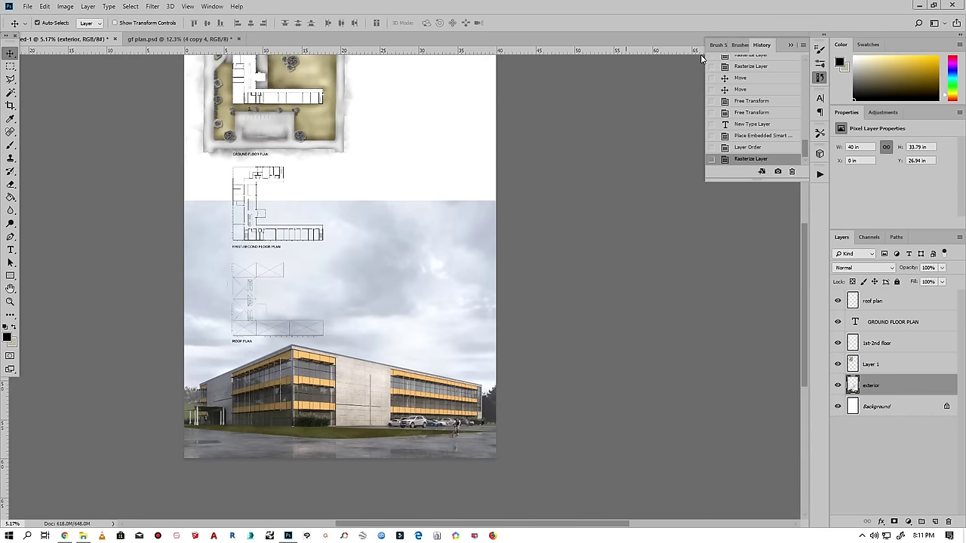
scroll(349, 300, up, 2)
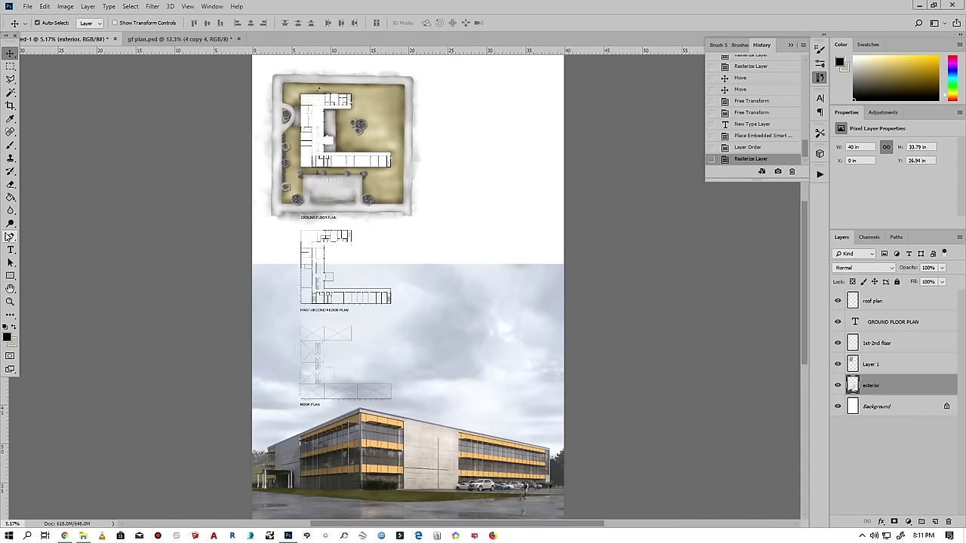
- Switch to the Eraser with a soft round brush at 74% opacity
click(11, 186)
scroll(426, 294, up, 1)
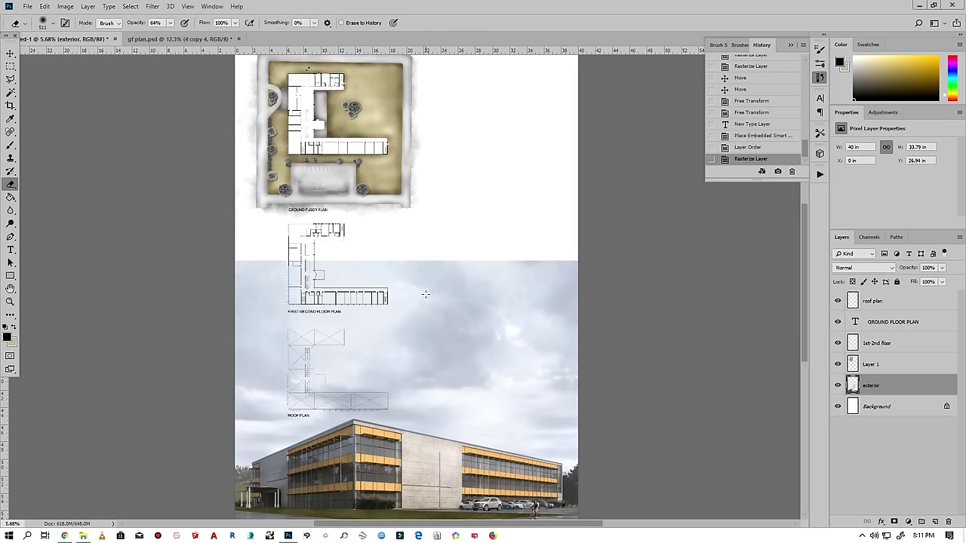
right_click(407, 270)
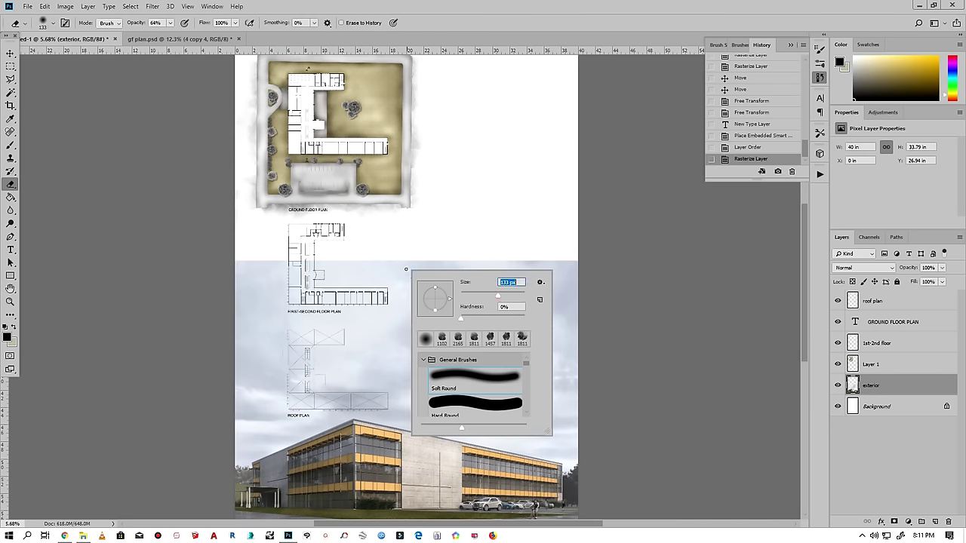
click(247, 262)
click(169, 22)
click(199, 110)
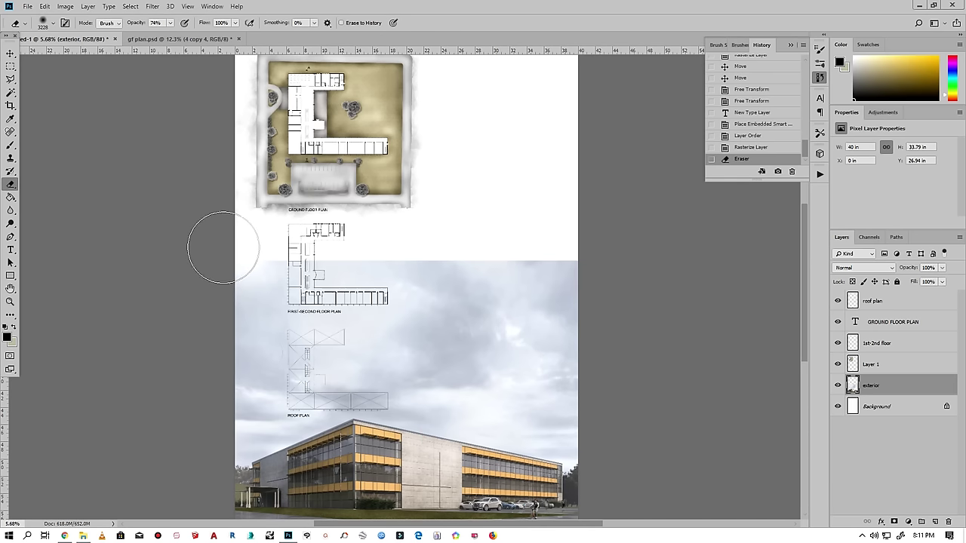
- Erase the sky's top edge and the sky left of the floor plans with a 5000 px brush
mouse_move(496, 244)
mouse_down()
mouse_move(239, 253)
mouse_move(345, 237)
mouse_move(560, 243)
mouse_up()
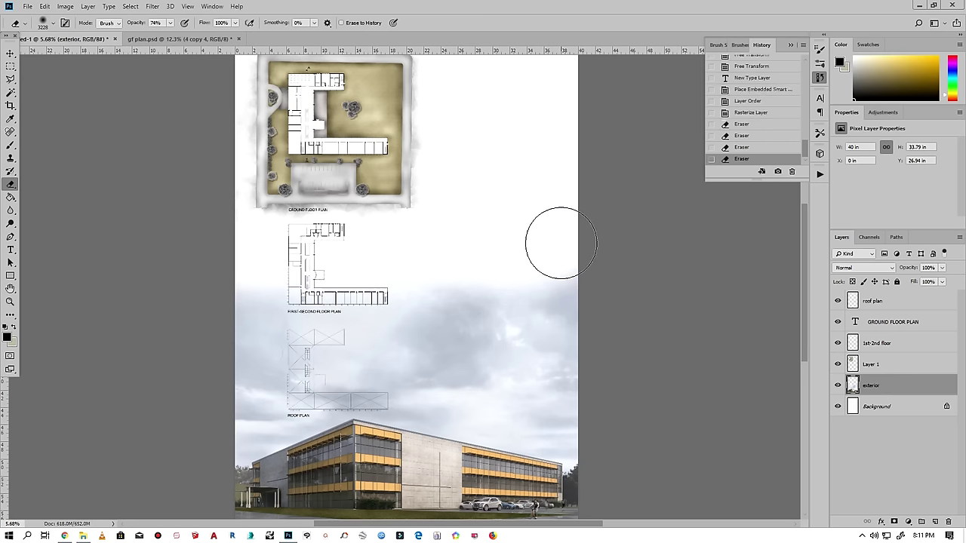
right_click(499, 223)
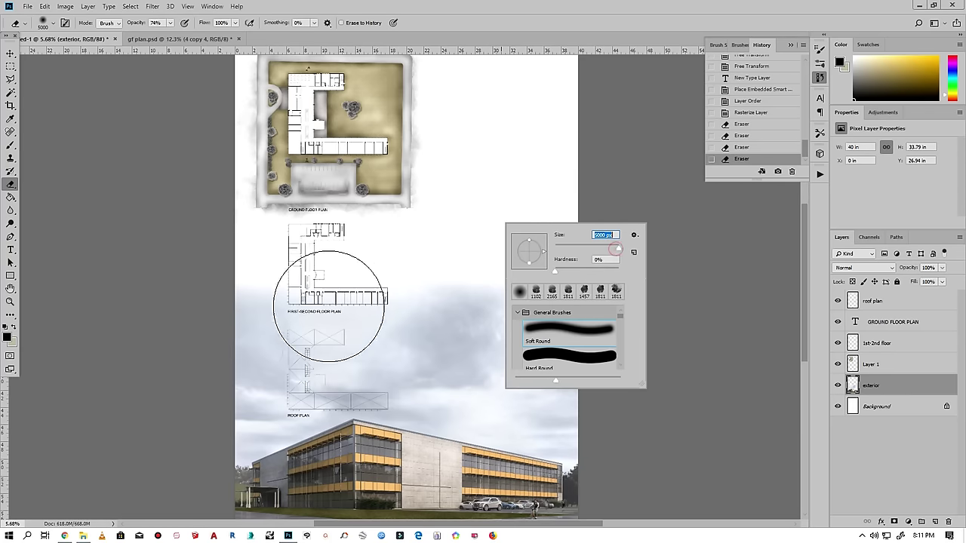
key(Return)
mouse_move(241, 315)
mouse_down()
mouse_move(277, 280)
mouse_move(324, 305)
mouse_up()
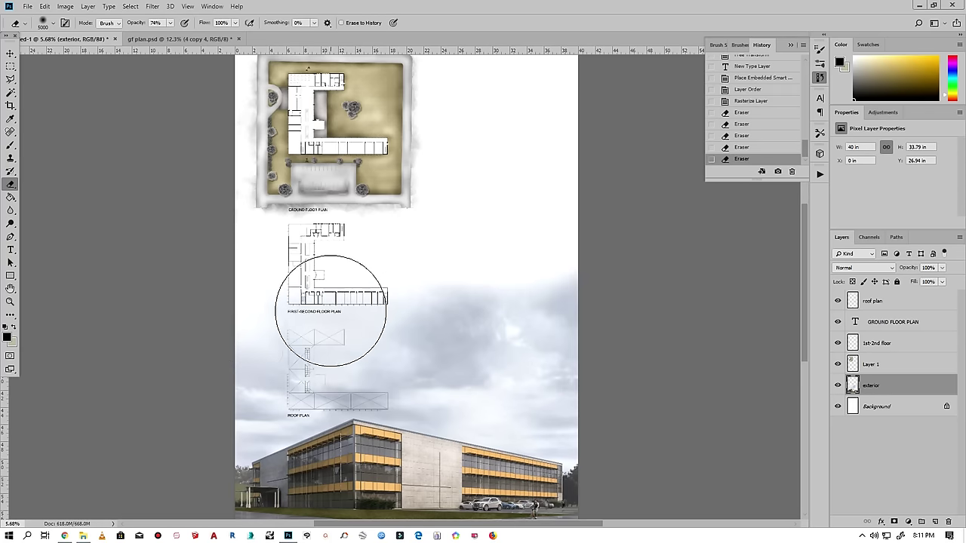
drag(415, 311, 442, 311)
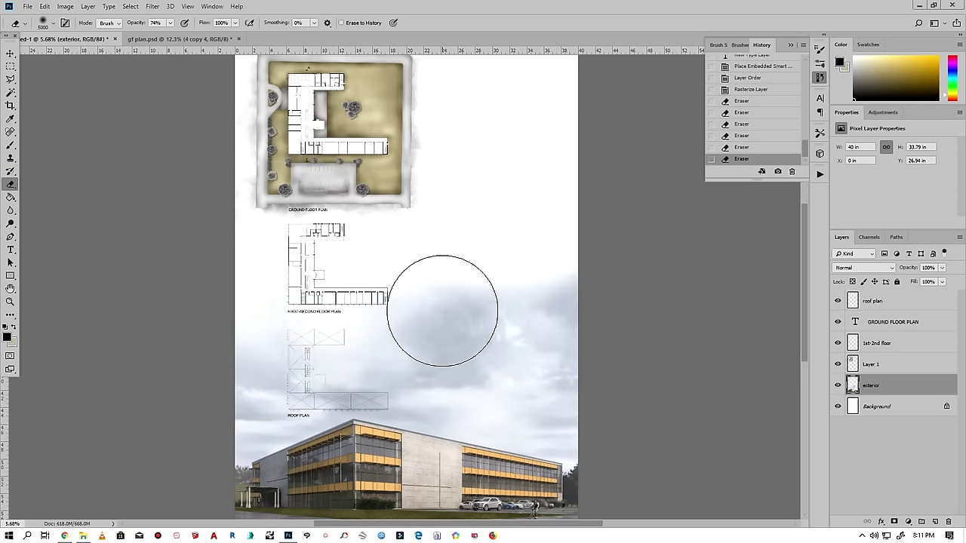
- At 31% opacity, lighten the central, roof-plan and right-hand sky areas
click(170, 23)
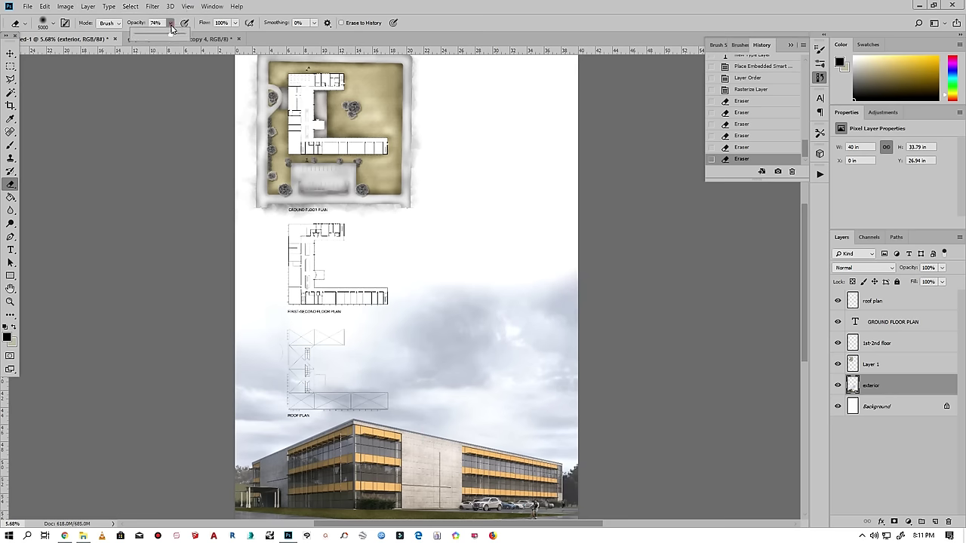
click(423, 312)
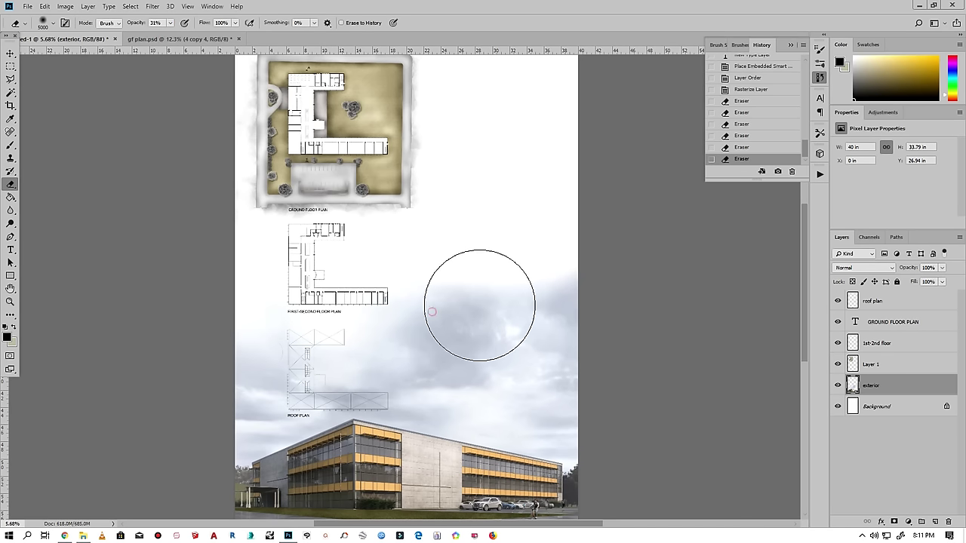
drag(491, 310, 554, 306)
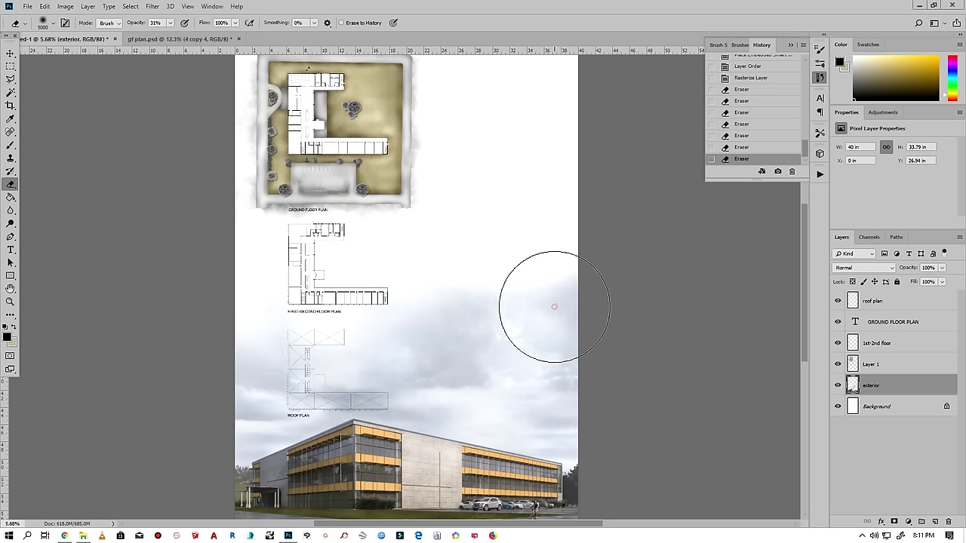
drag(448, 323, 448, 326)
drag(385, 335, 370, 335)
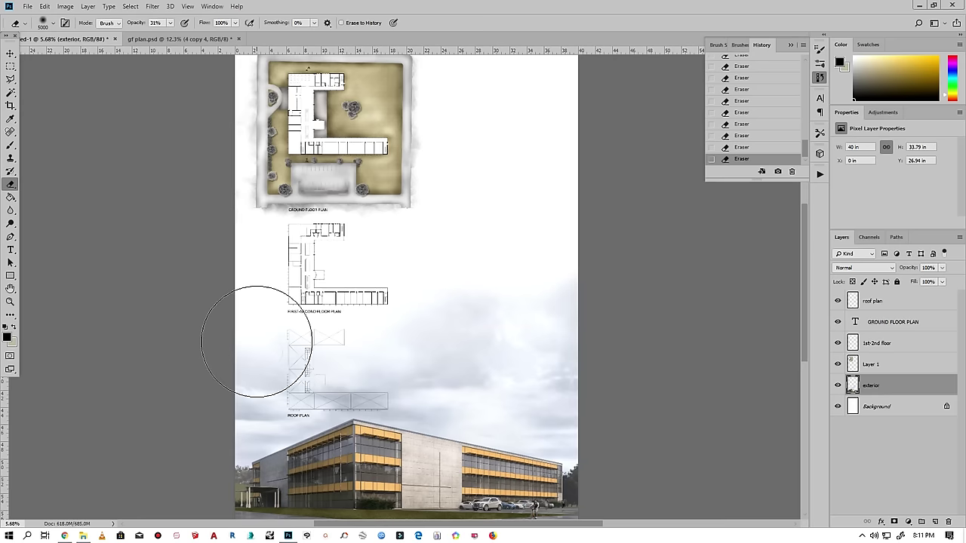
mouse_move(449, 357)
mouse_down()
mouse_move(469, 349)
mouse_move(407, 342)
mouse_up()
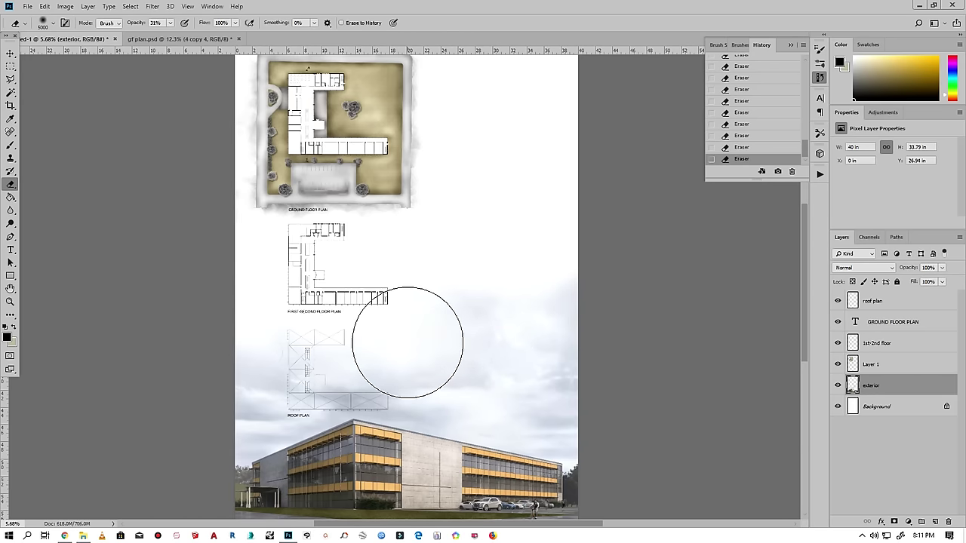
click(550, 286)
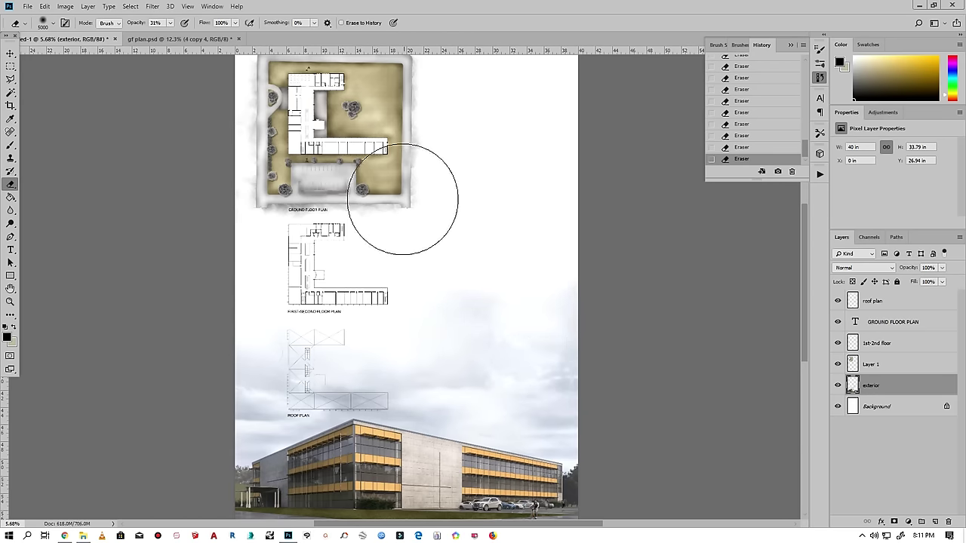
- Set the eraser brush to 1102 px at 100% opacity
scroll(399, 216, down, 1)
scroll(423, 341, up, 1)
scroll(474, 308, up, 1)
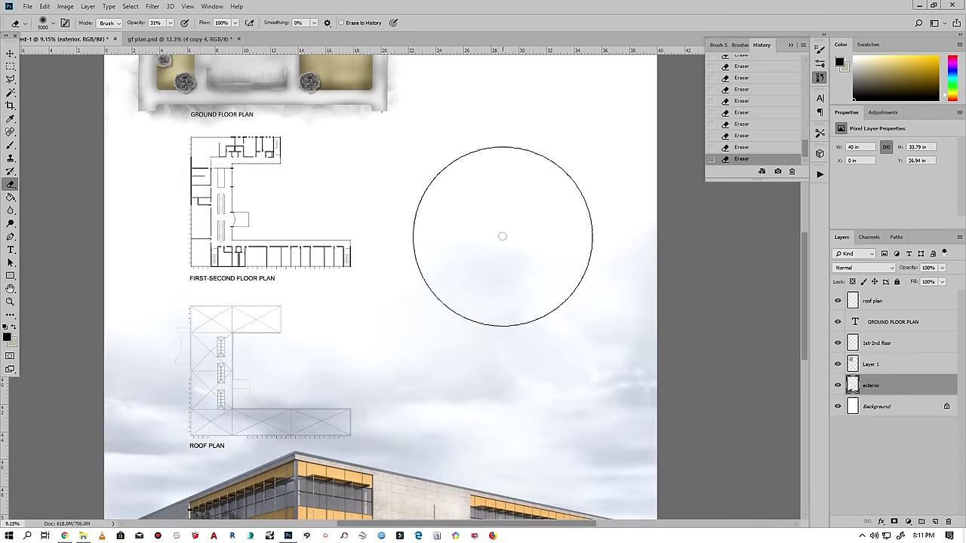
right_click(441, 219)
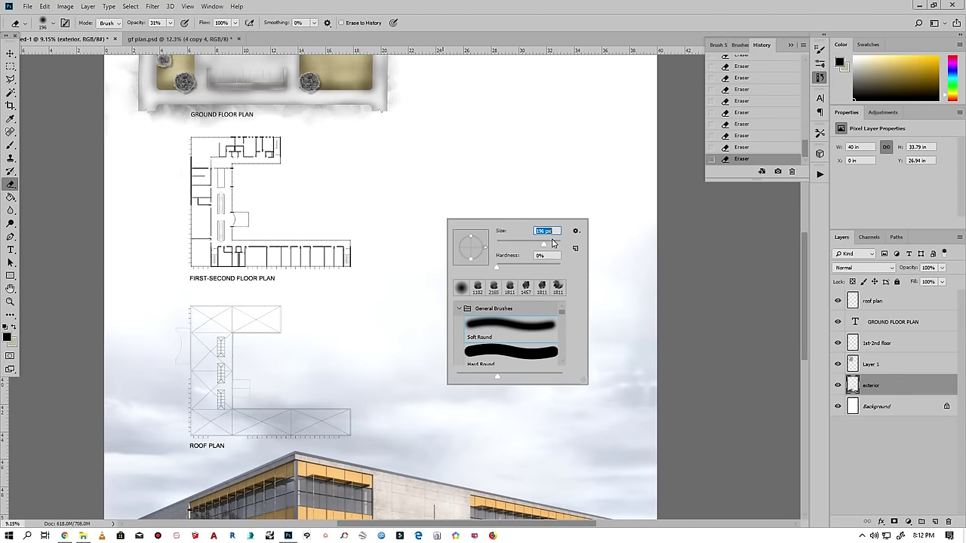
click(563, 189)
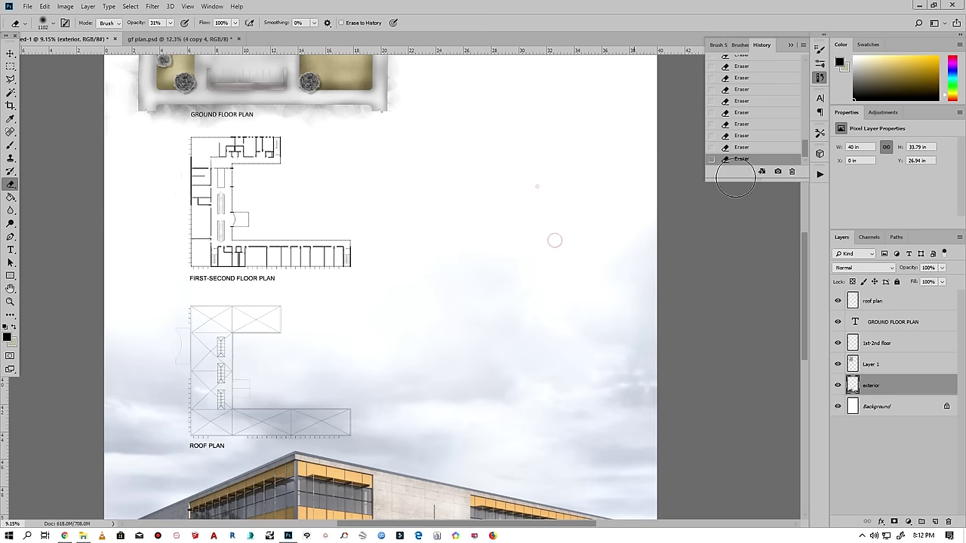
drag(170, 24, 203, 36)
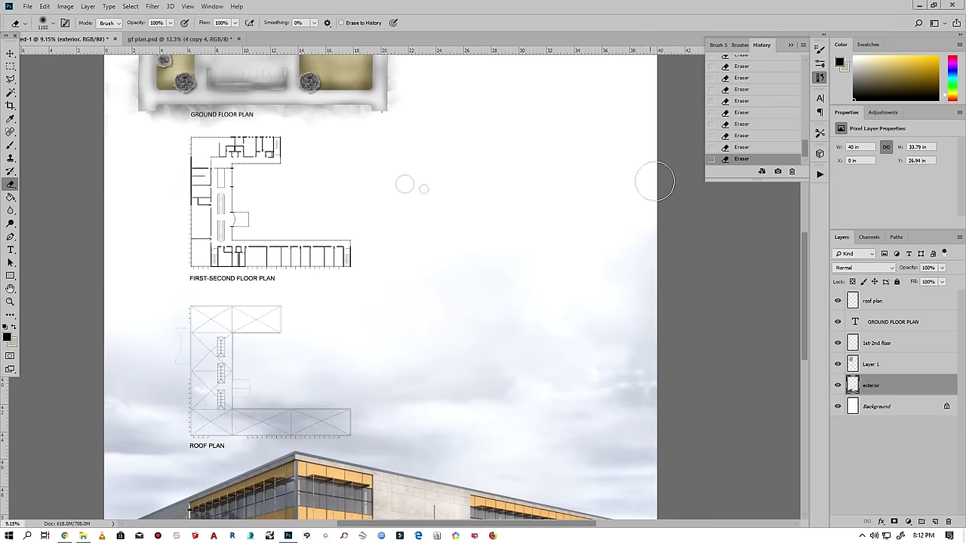
- Shrink the eraser brush to 338 px
scroll(372, 206, up, 1)
scroll(372, 206, up, 1)
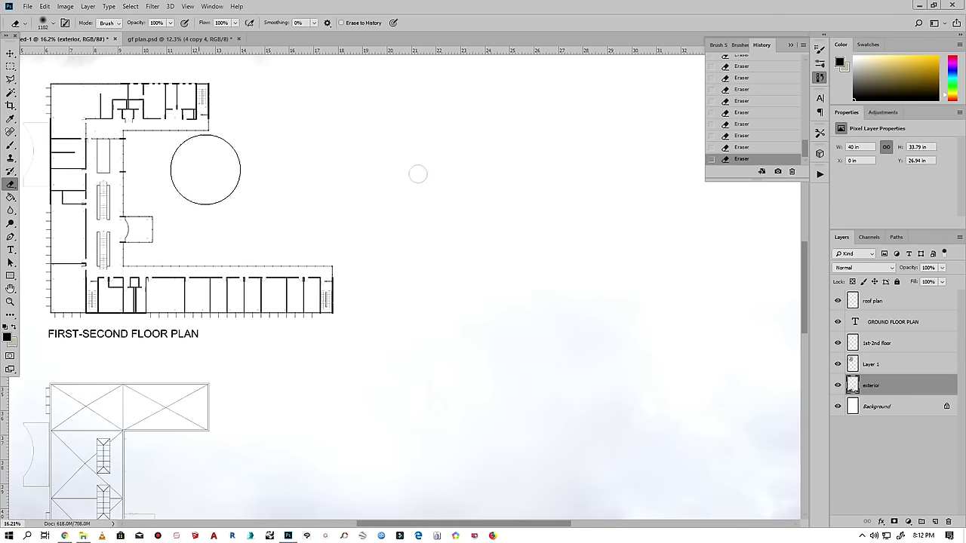
scroll(548, 194, down, 1)
scroll(548, 194, down, 1)
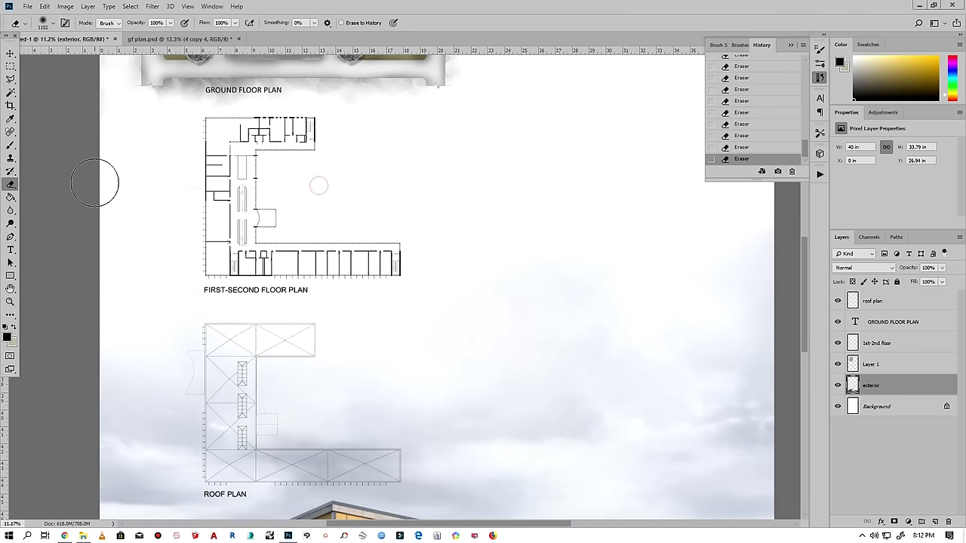
right_click(355, 171)
drag(465, 186, 459, 186)
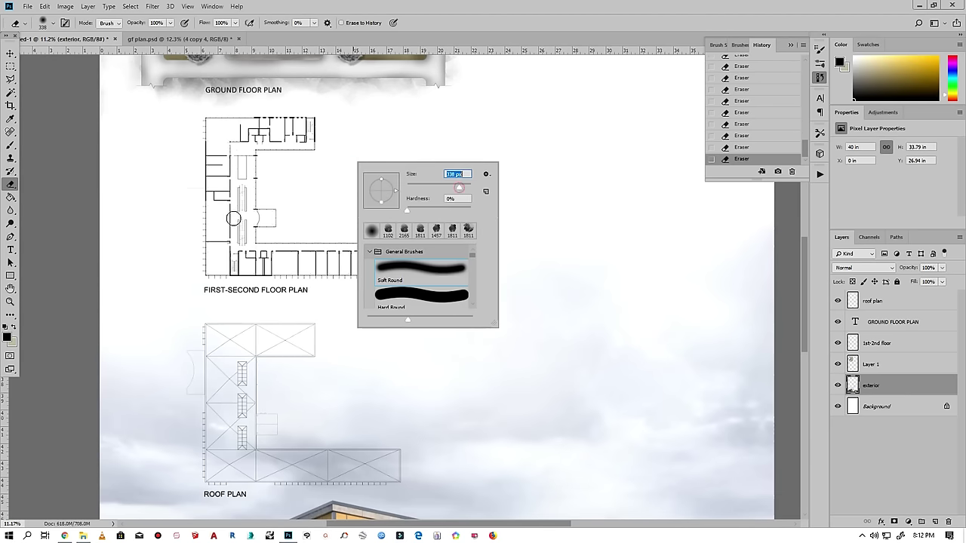
key(Return)
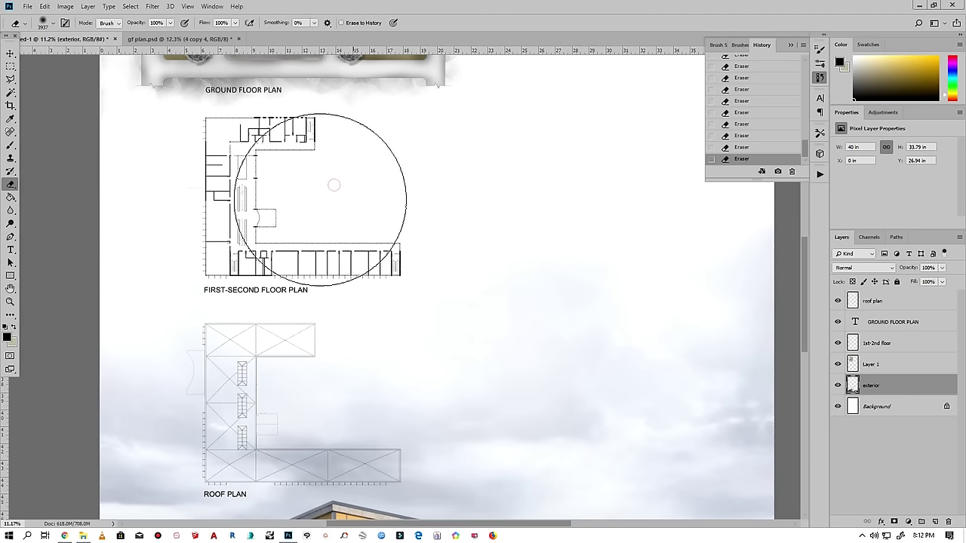
- Review the faded sky, then select the 1st-2nd floor layer
scroll(90, 223, down, 1)
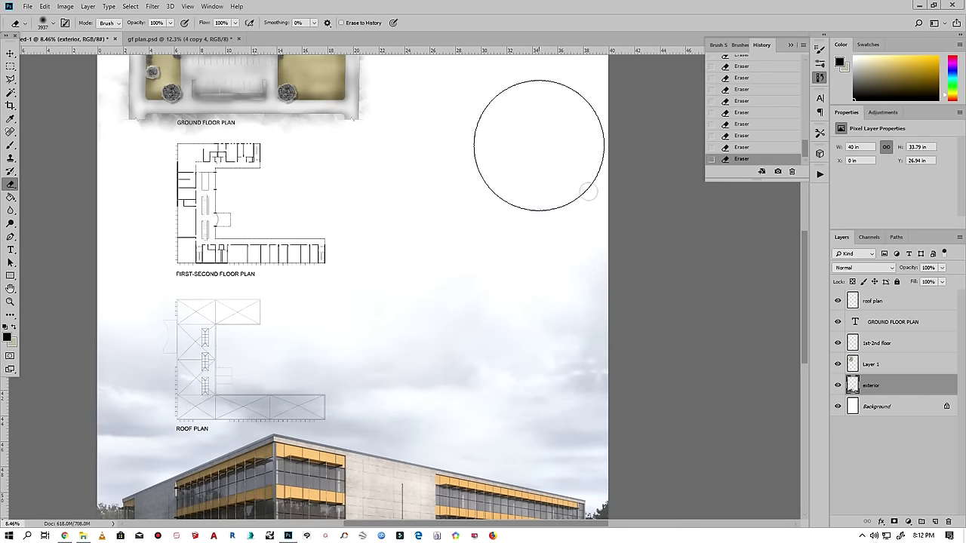
scroll(388, 233, down, 1)
scroll(430, 277, down, 1)
scroll(327, 404, down, 1)
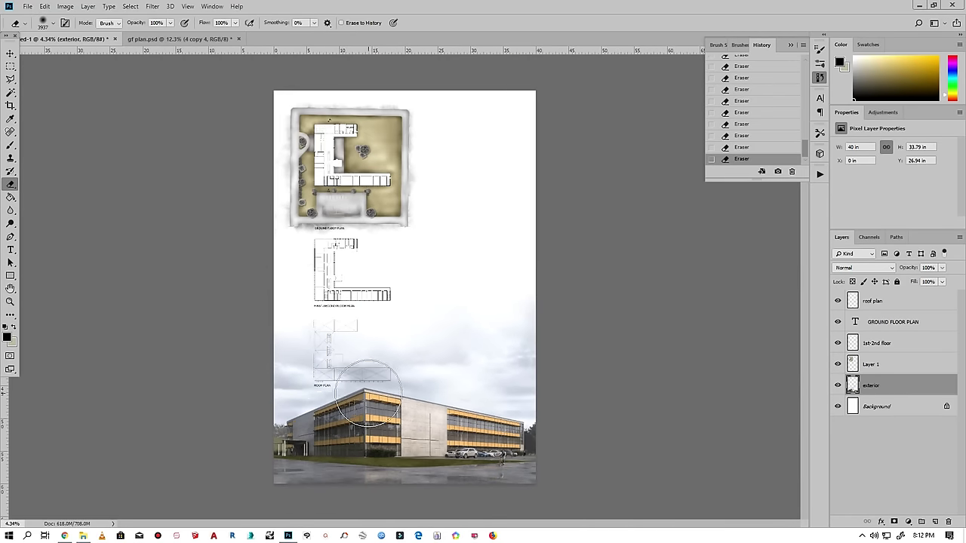
scroll(327, 347, up, 1)
scroll(367, 388, up, 1)
scroll(323, 419, up, 1)
scroll(294, 211, down, 1)
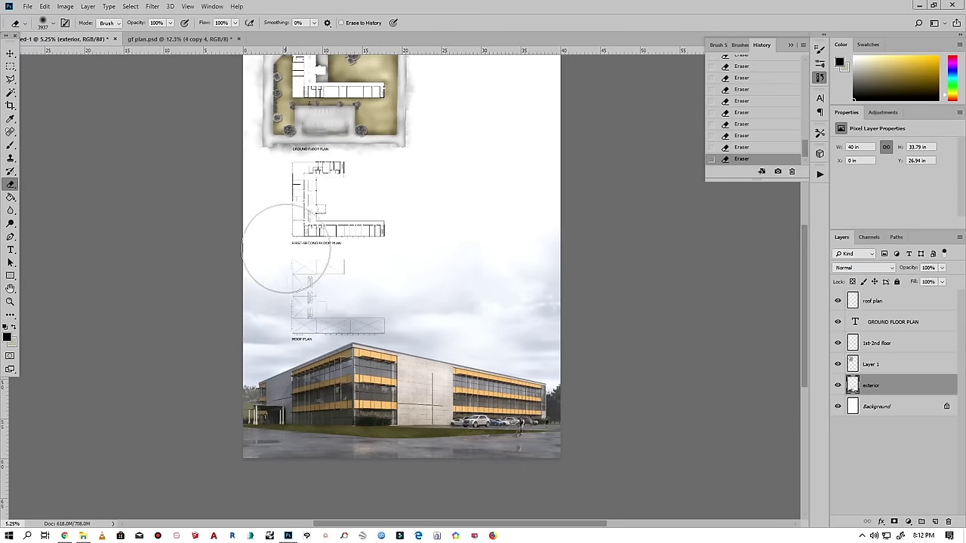
scroll(382, 285, up, 1)
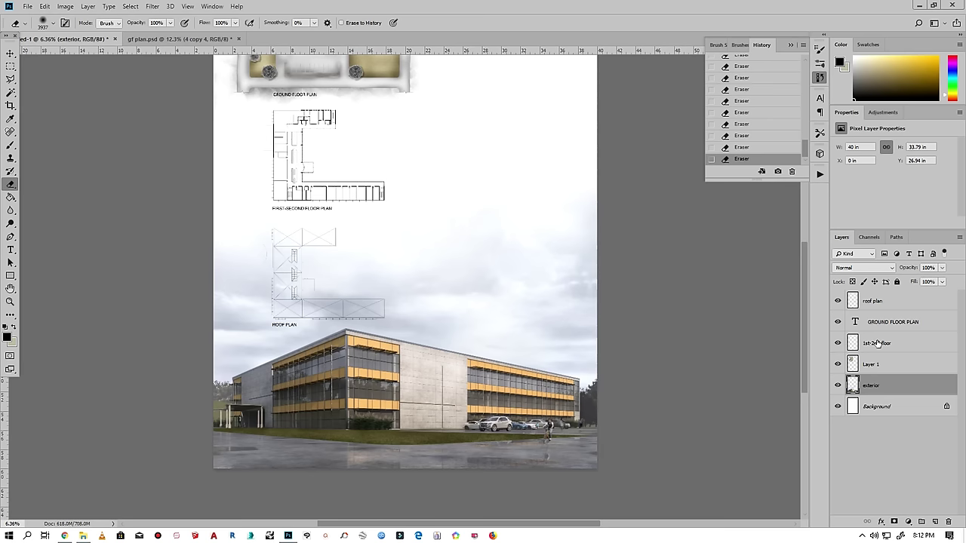
click(873, 347)
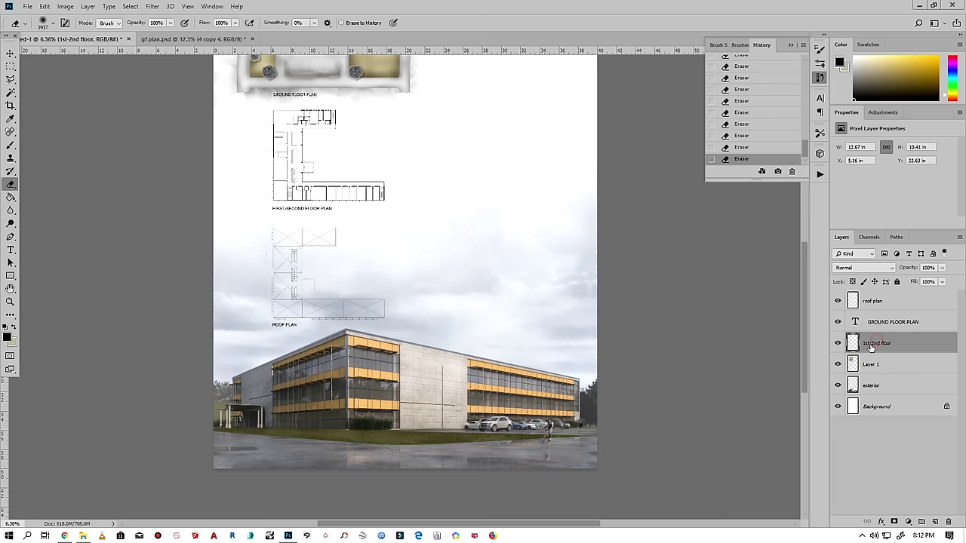
- Move the roof plan layer below GROUND FLOOR PLAN and nudge the drawing slightly up
click(874, 303)
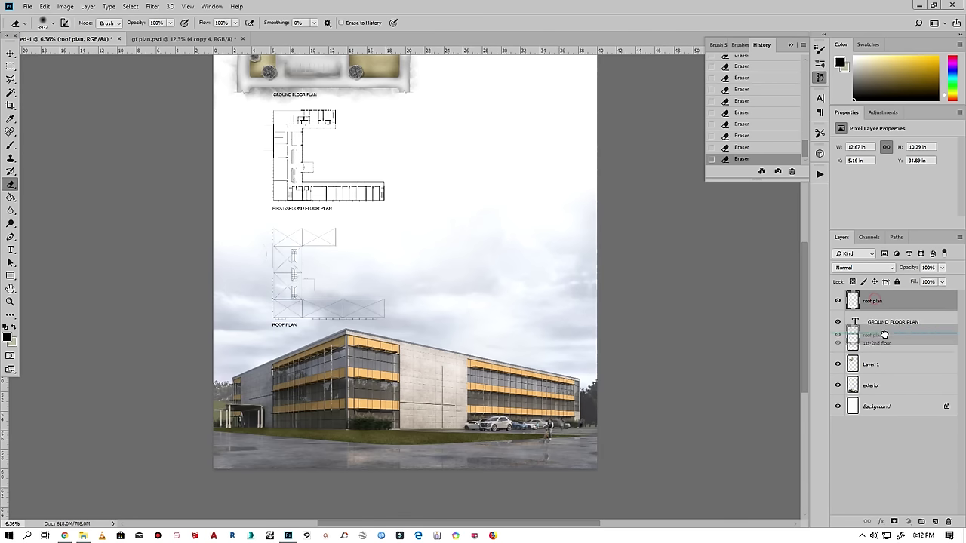
drag(875, 302, 885, 330)
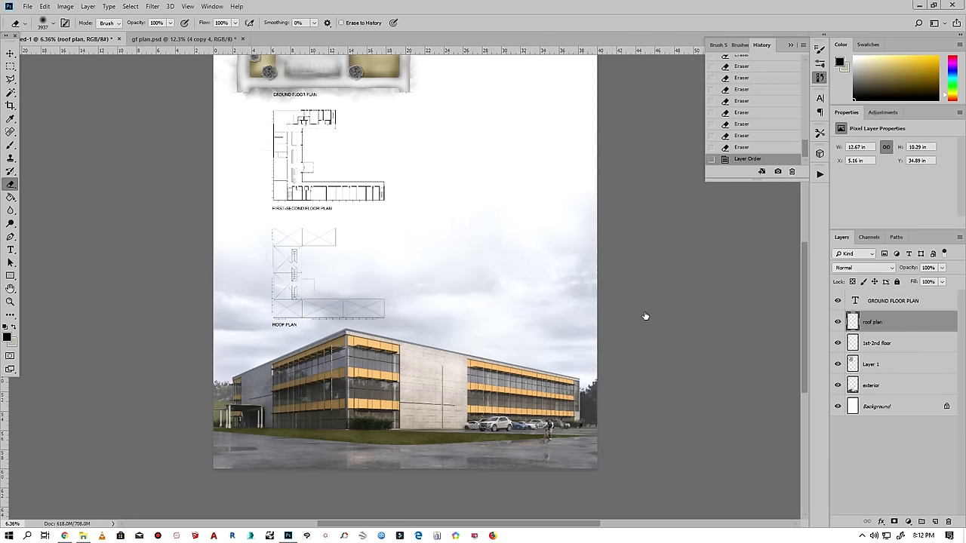
scroll(325, 302, up, 3)
key(ctrl+t)
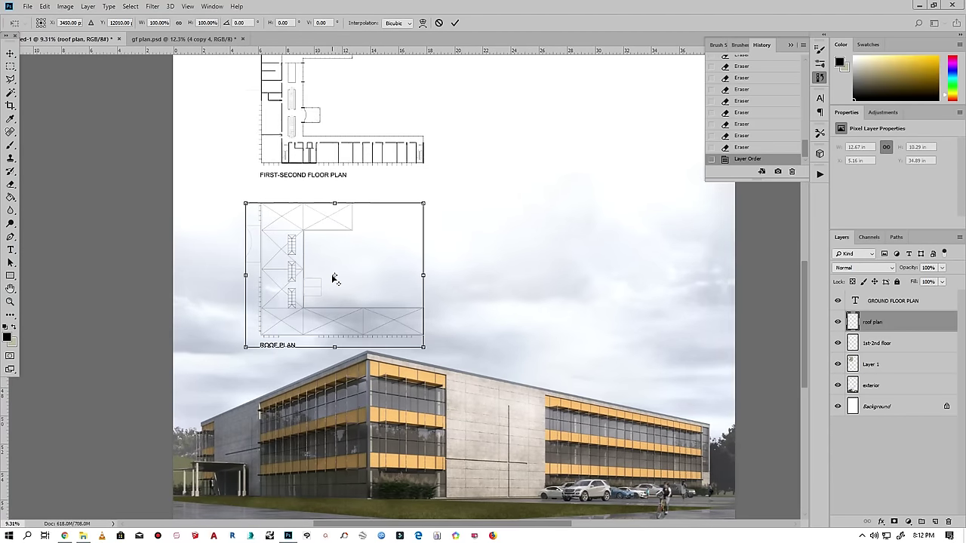
drag(334, 268, 336, 260)
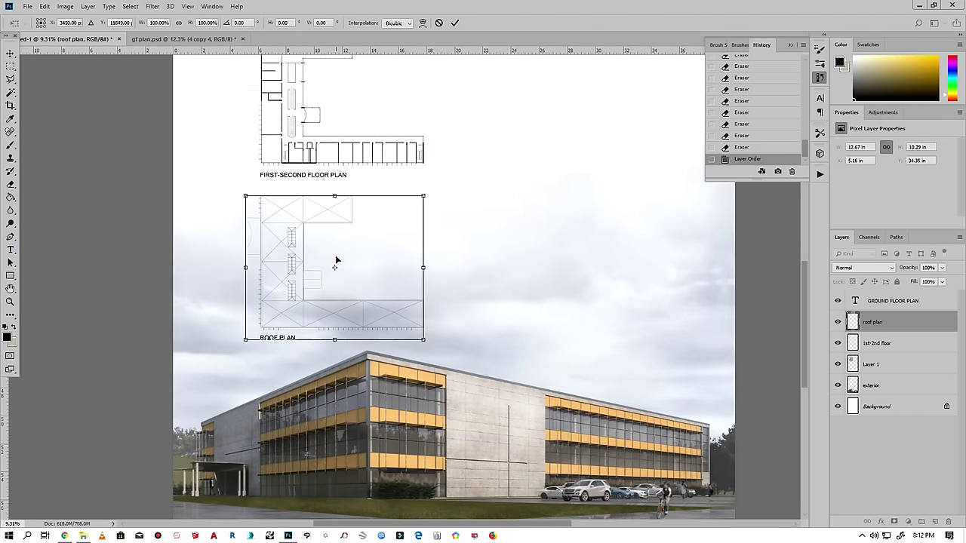
click(455, 24)
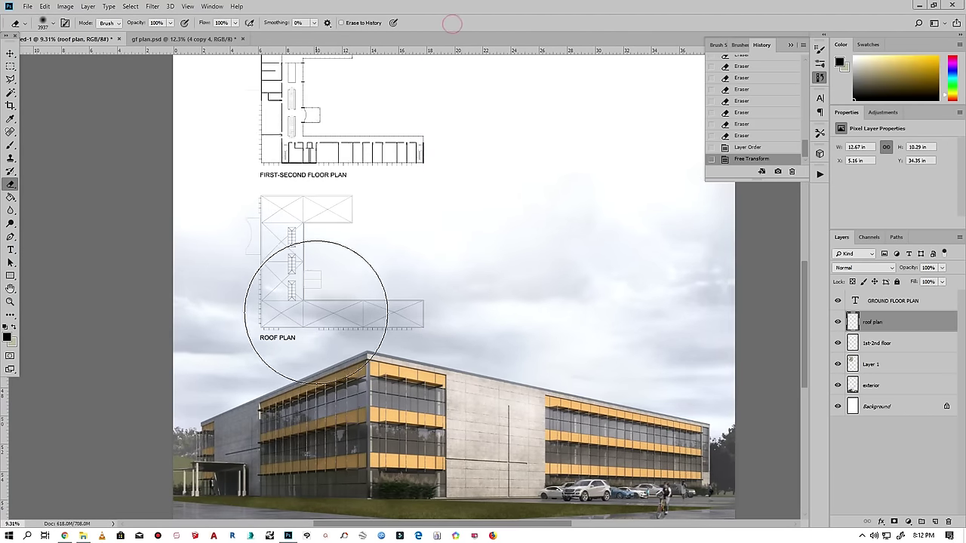
- Bring up and dismiss the brush settings, then switch to the Magic Wand
scroll(295, 329, up, 1)
right_click(279, 265)
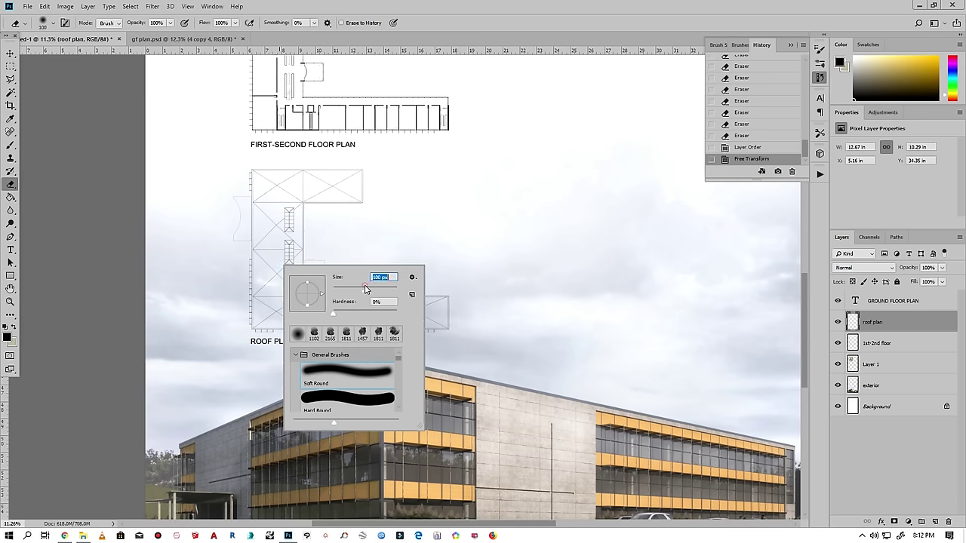
click(893, 321)
scroll(366, 374, up, 1)
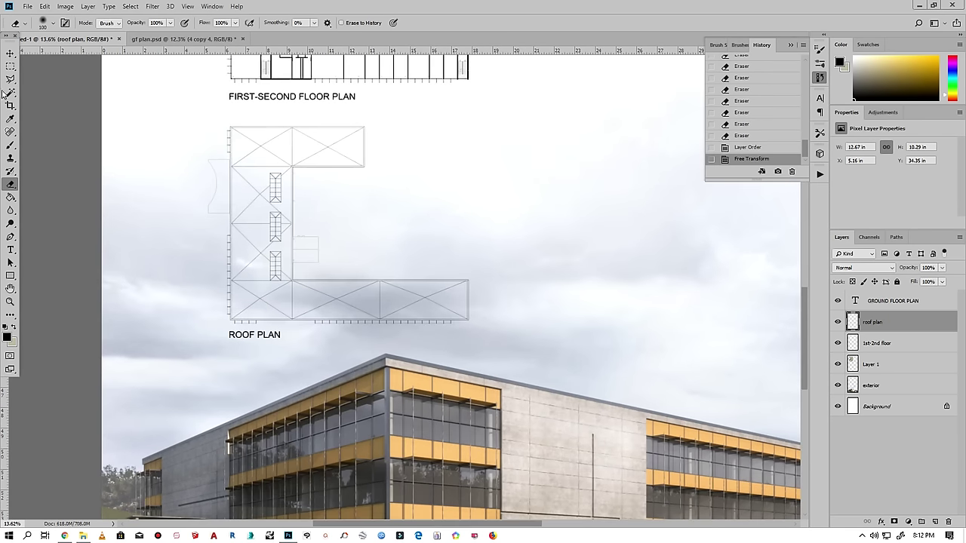
click(10, 93)
- Select the roof plan's footprint by inverting the empty area, and add a new layer beneath it
click(304, 198)
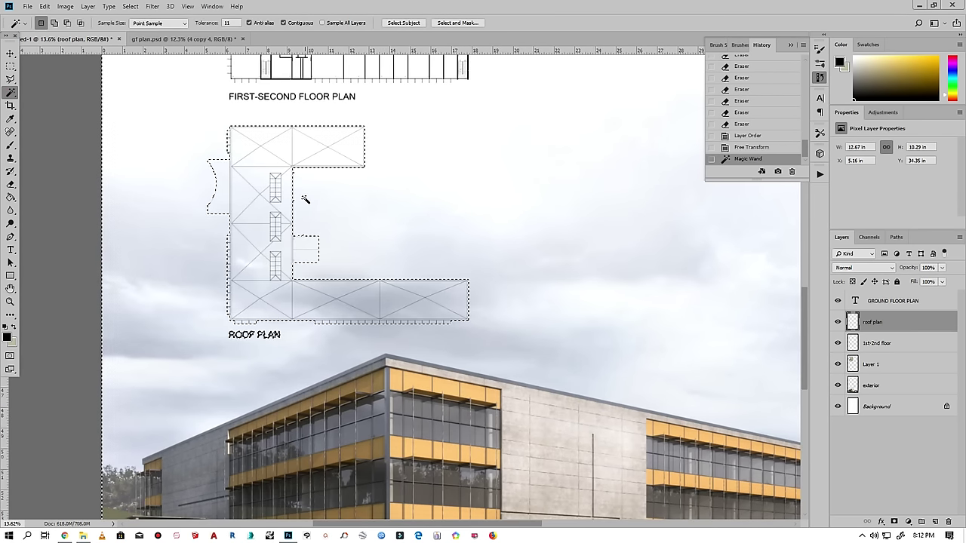
scroll(304, 198, up, 3)
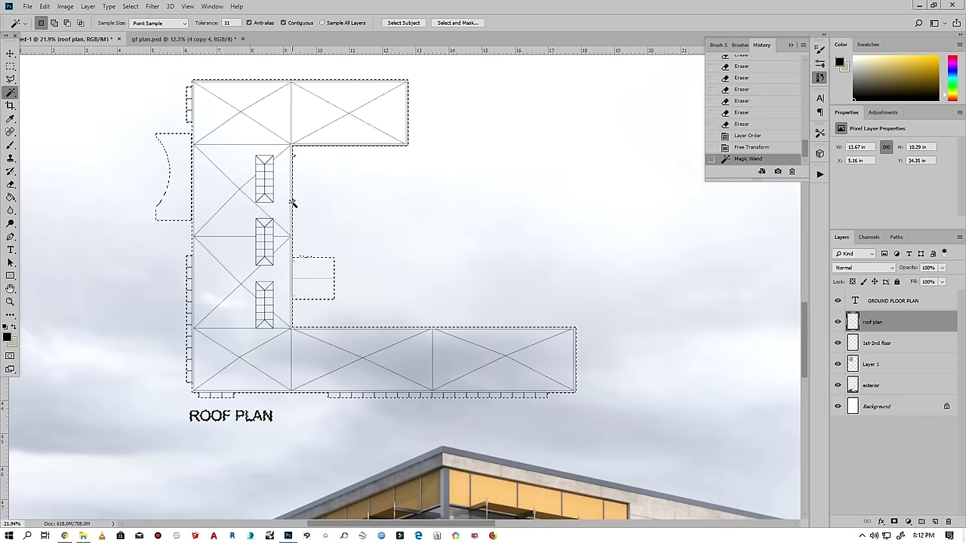
scroll(302, 210, up, 1)
right_click(300, 209)
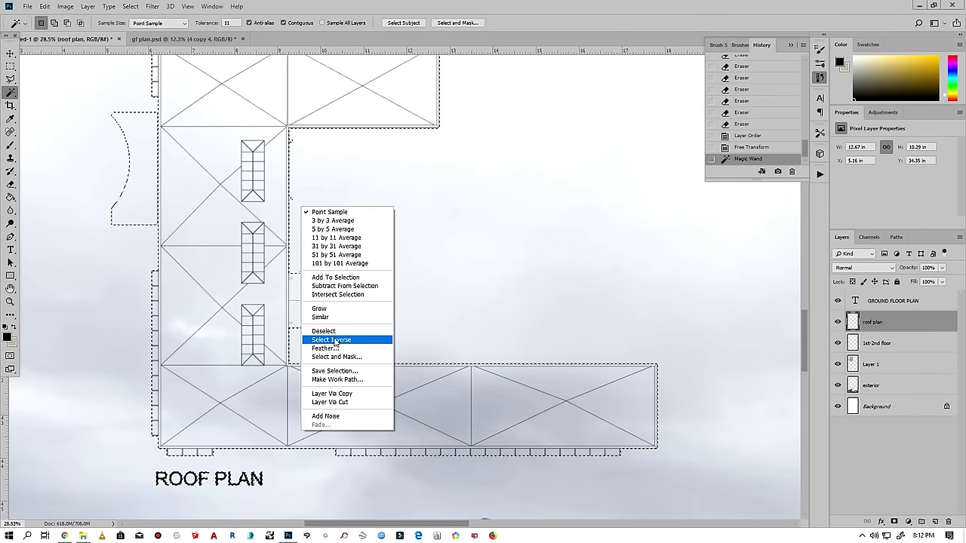
click(334, 340)
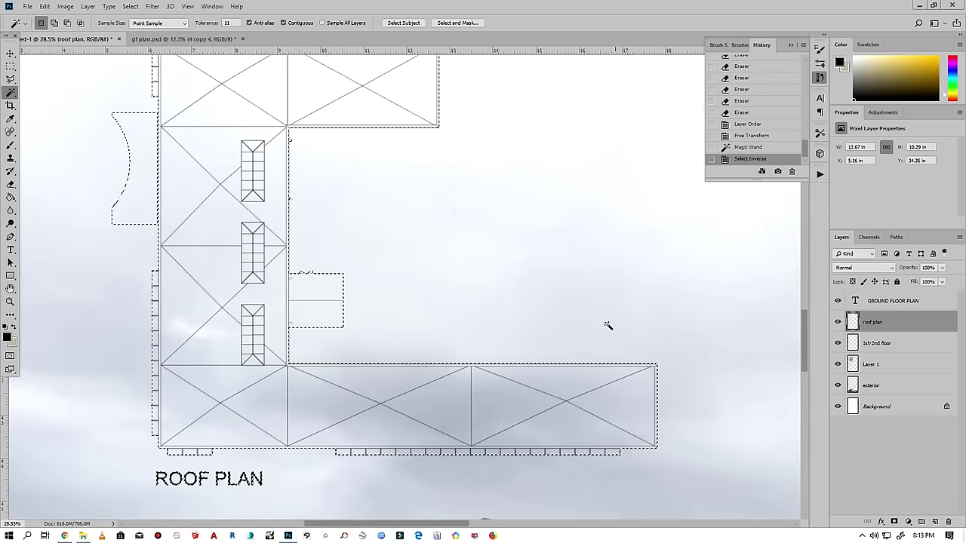
click(935, 521)
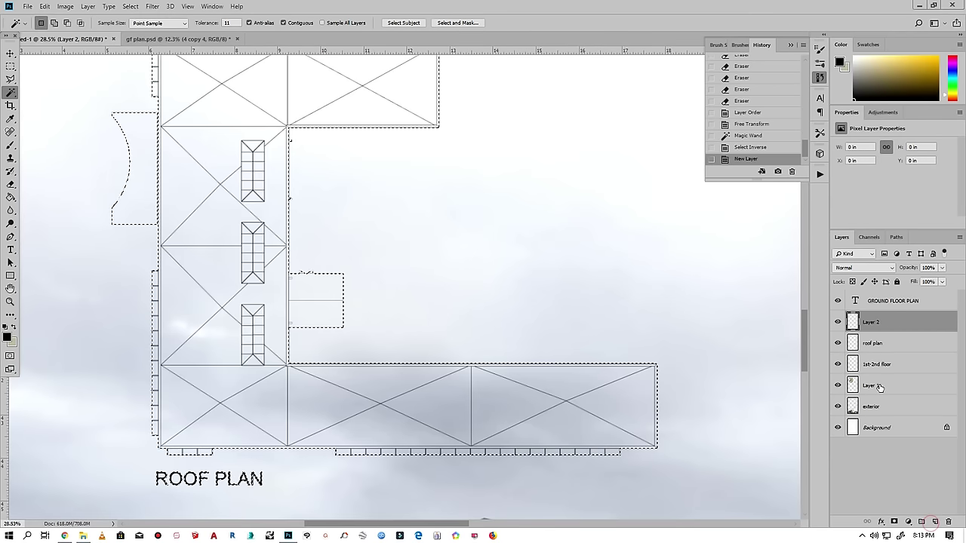
drag(869, 323, 868, 353)
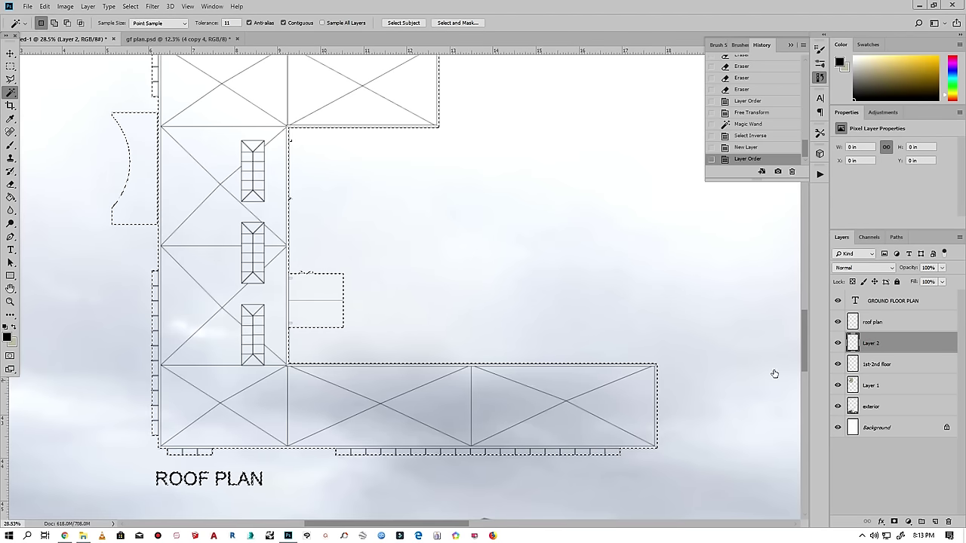
- Fill the footprint on Layer 2 with white, then clear the selection
click(44, 6)
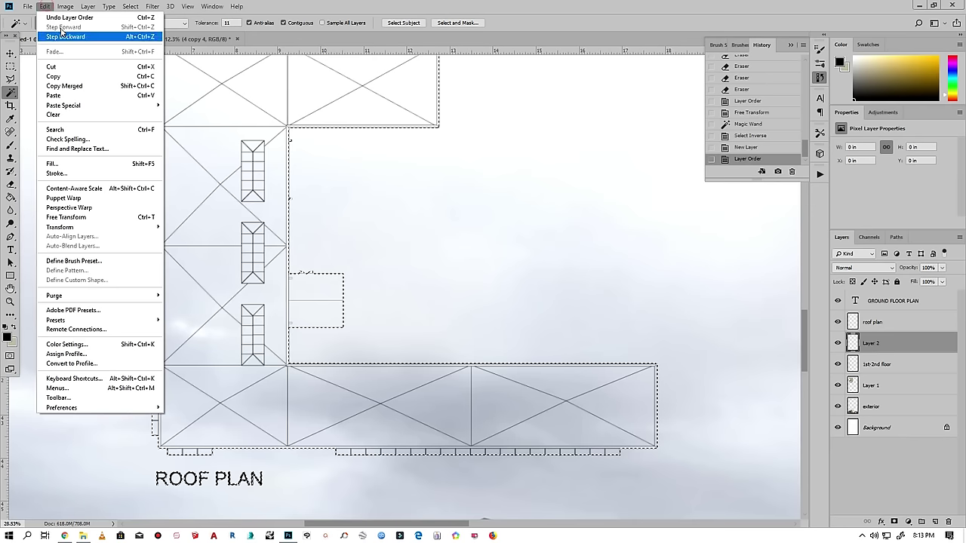
click(81, 167)
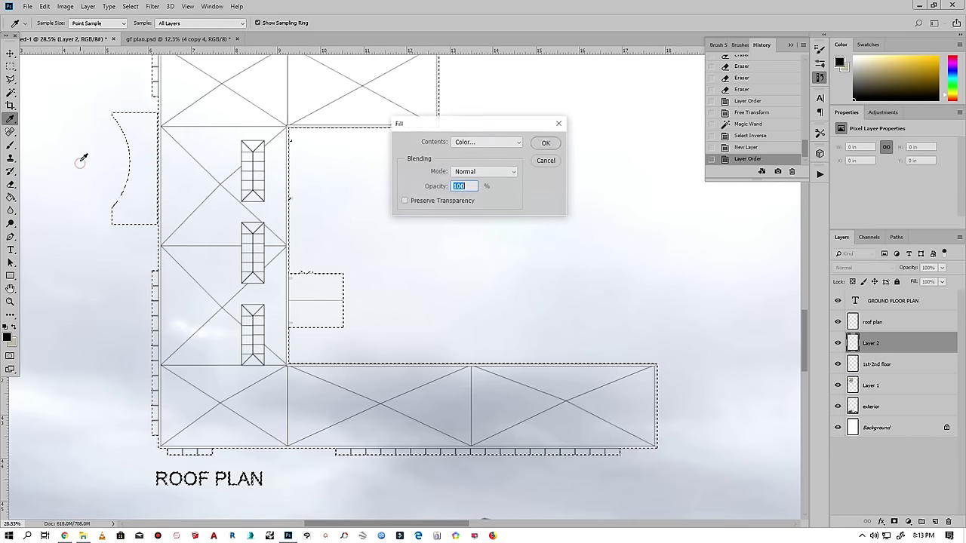
click(513, 142)
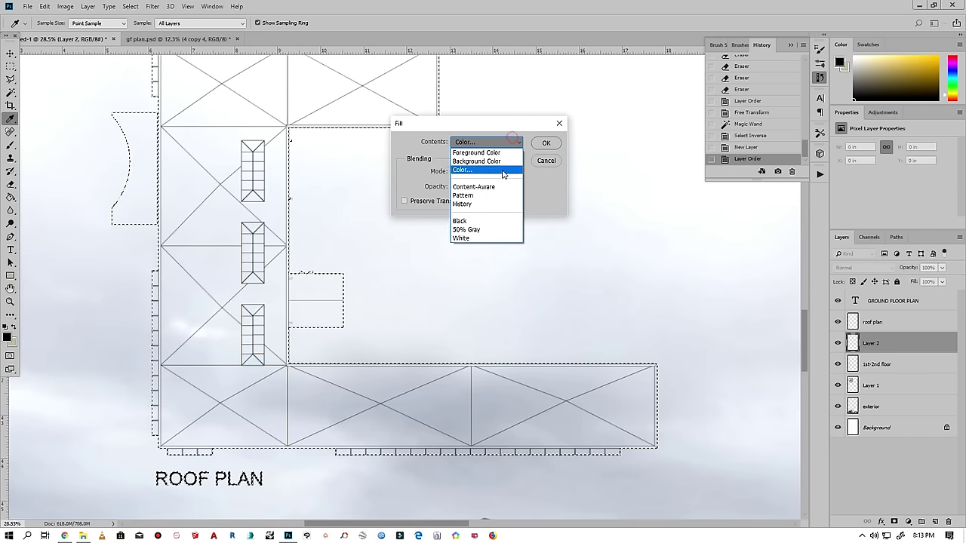
click(491, 241)
click(539, 142)
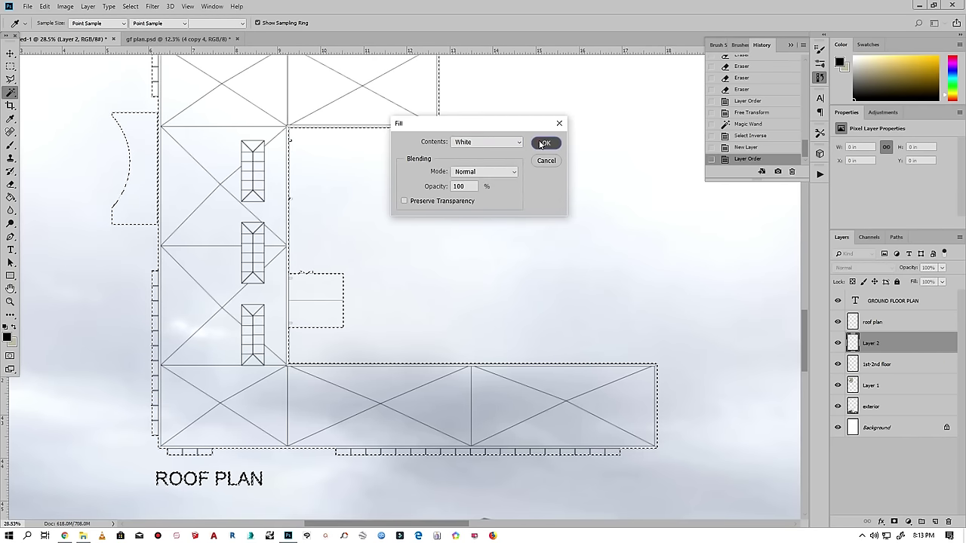
key(w)
scroll(295, 280, down, 2)
scroll(294, 293, down, 2)
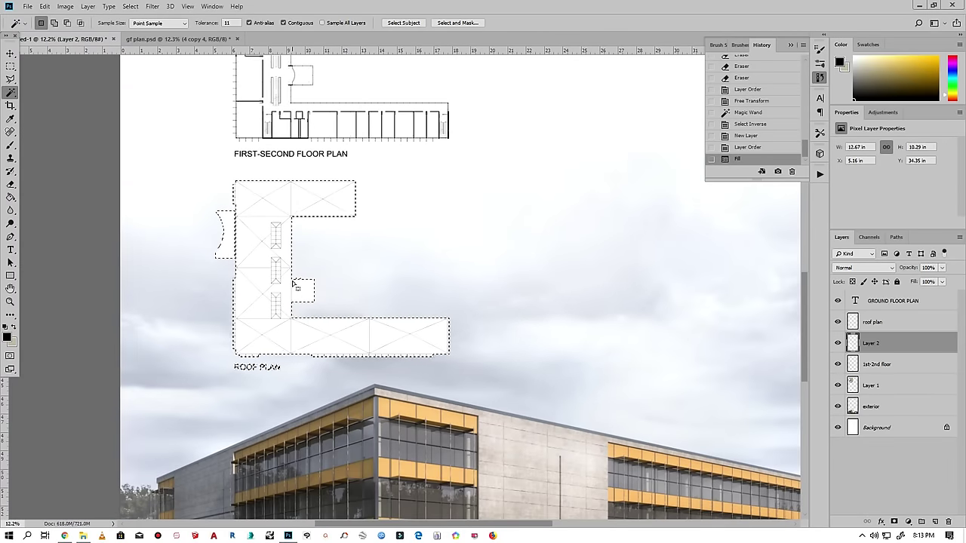
key(ctrl+d)
scroll(272, 378, up, 2)
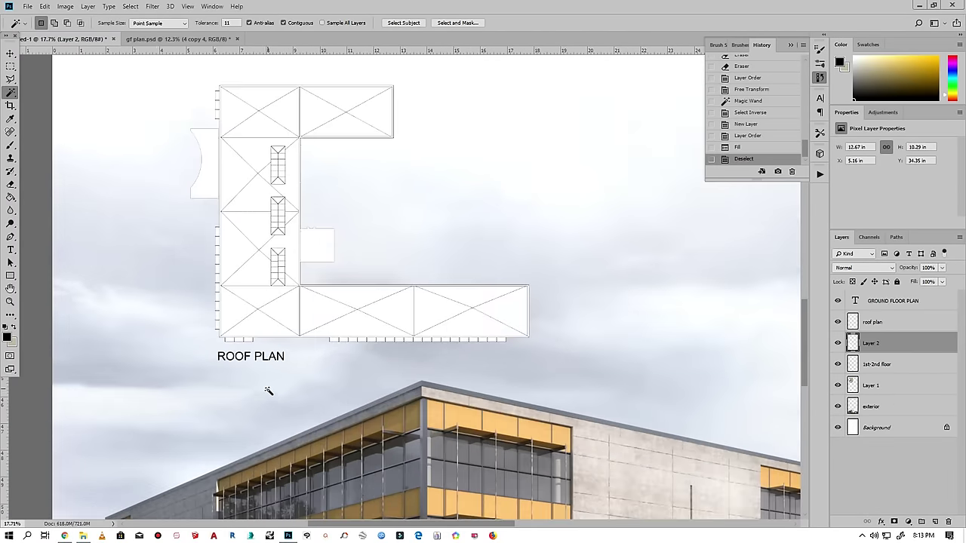
scroll(265, 384, up, 3)
scroll(257, 373, up, 2)
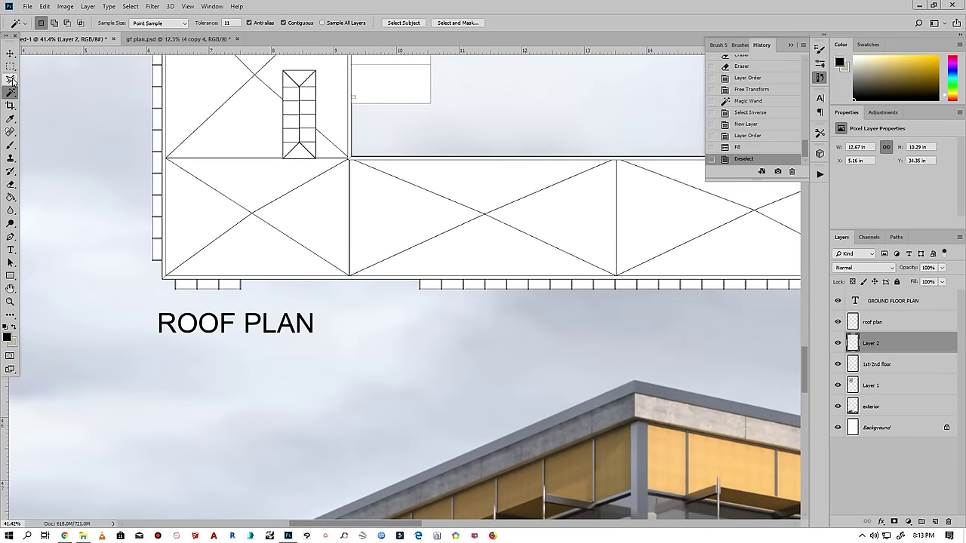
click(11, 67)
- Cut away the white fill behind the ROOF PLAN label
drag(151, 305, 369, 352)
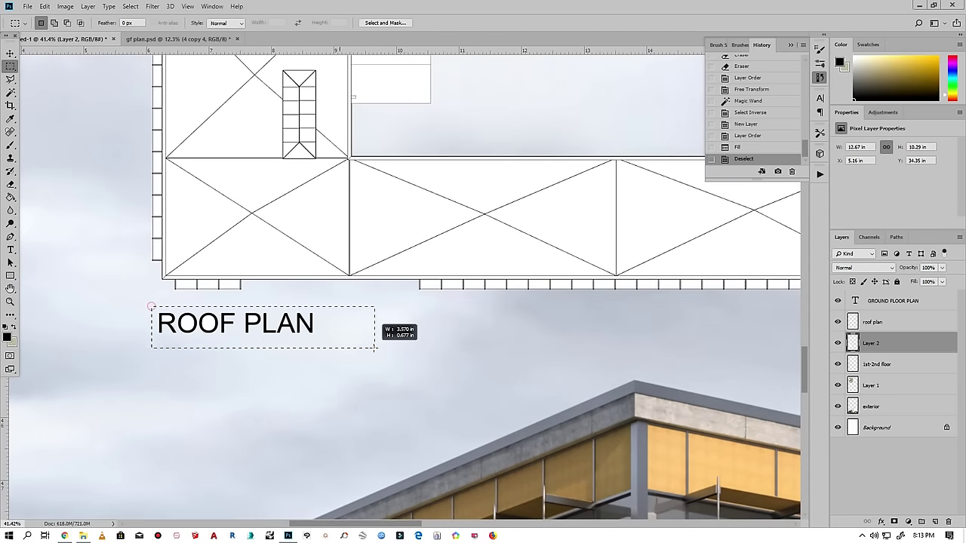
key(ctrl+x)
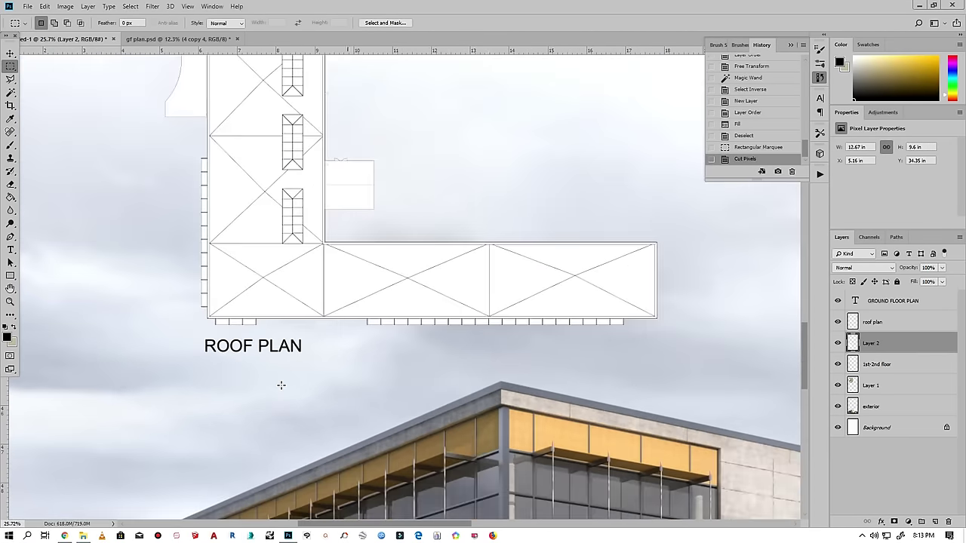
scroll(280, 384, down, 2)
scroll(280, 384, down, 1)
scroll(281, 393, down, 2)
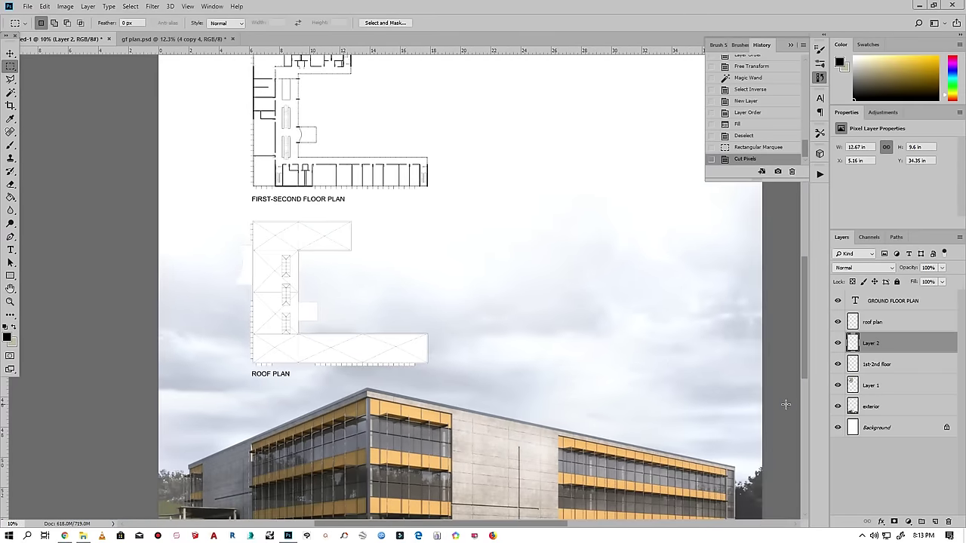
- Merge Layer 2 into the roof plan layer
shift+click(873, 364)
right_click(873, 365)
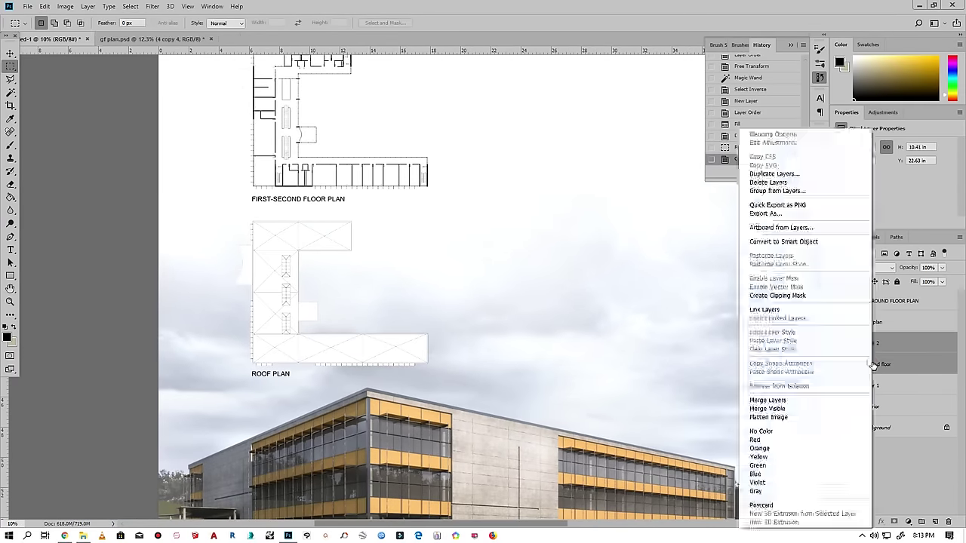
click(778, 400)
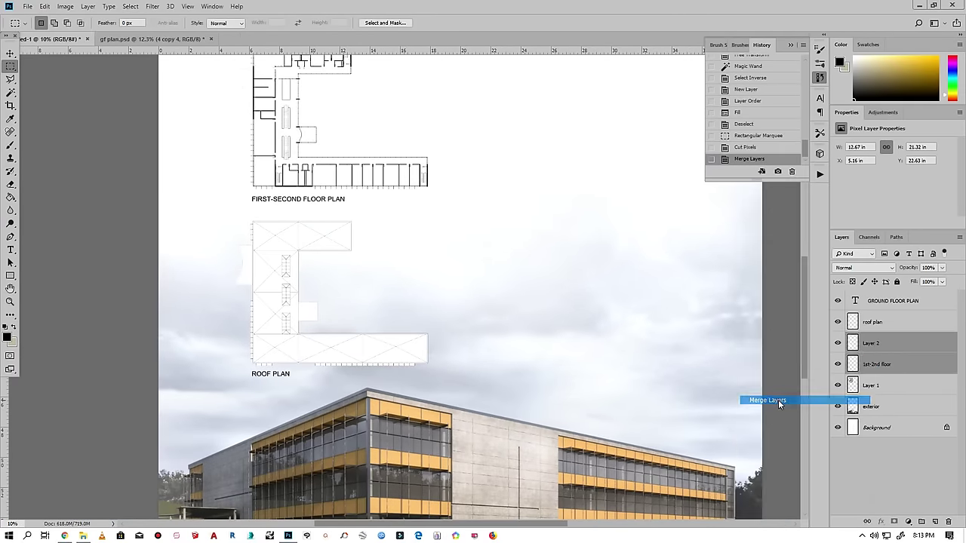
ctrl+click(887, 322)
right_click(887, 323)
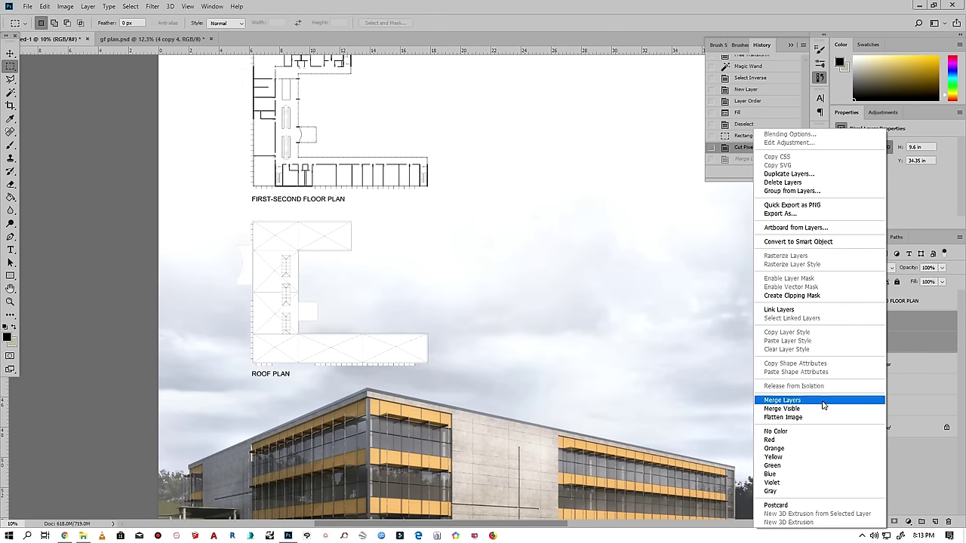
click(822, 400)
scroll(246, 294, down, 2)
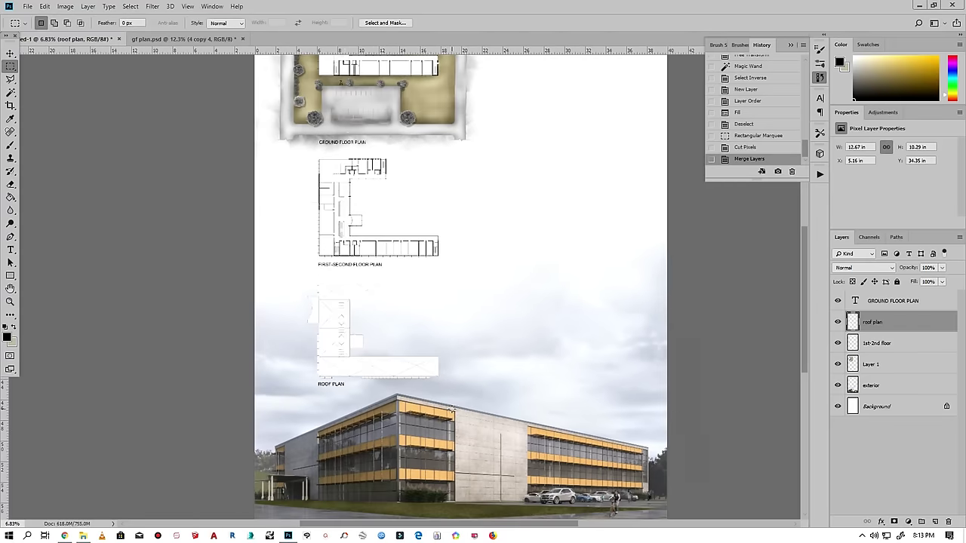
scroll(246, 294, up, 3)
- Check the 1st-2nd floor plan's visibility and make its layer active
scroll(302, 406, down, 2)
scroll(302, 406, down, 1)
scroll(374, 232, up, 1)
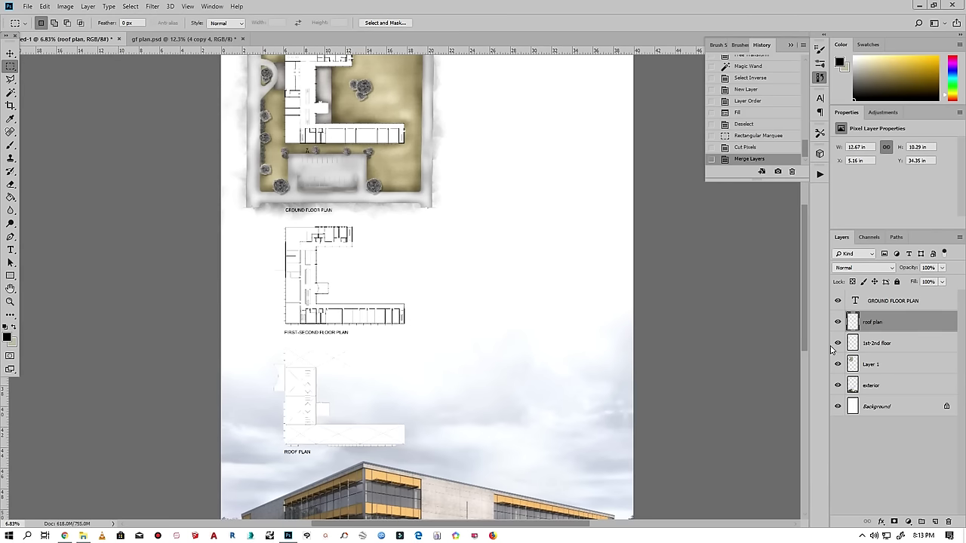
click(878, 346)
click(838, 344)
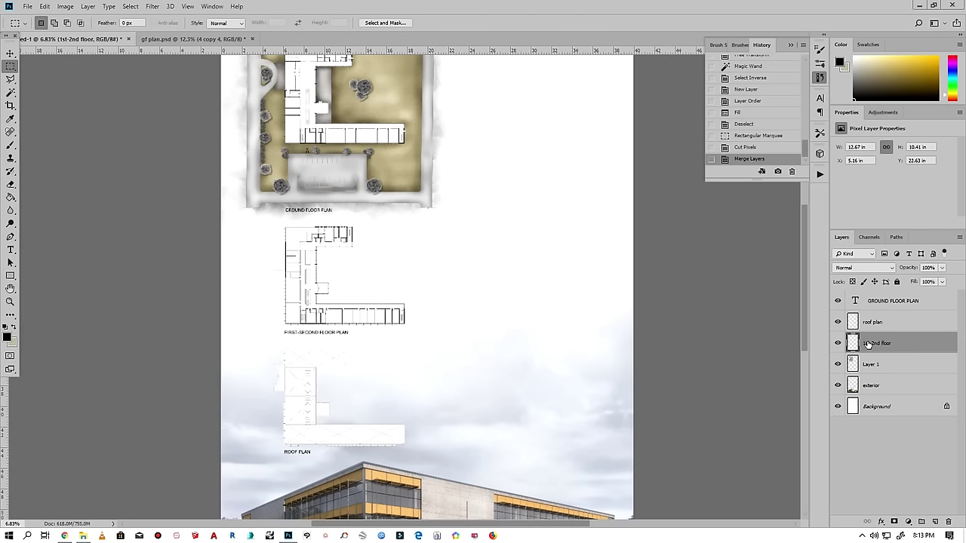
scroll(392, 322, up, 1)
- Select the 1st-2nd floor plan's footprint and add a new layer beneath it
scroll(392, 322, up, 1)
key(w)
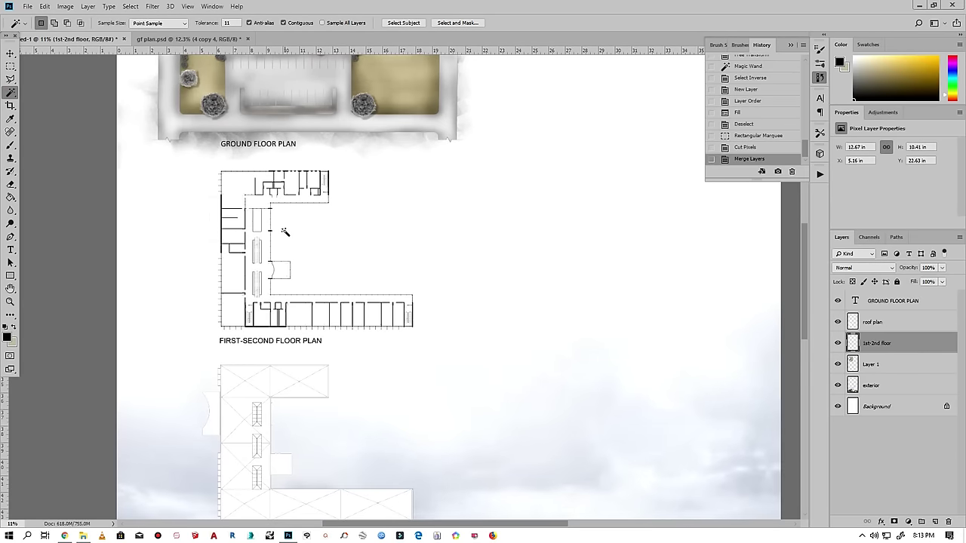
click(283, 230)
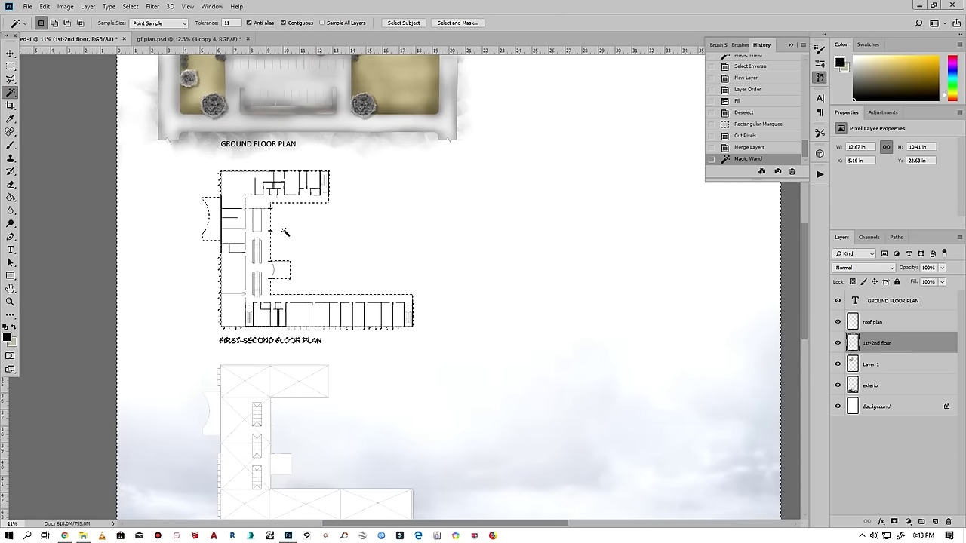
right_click(301, 230)
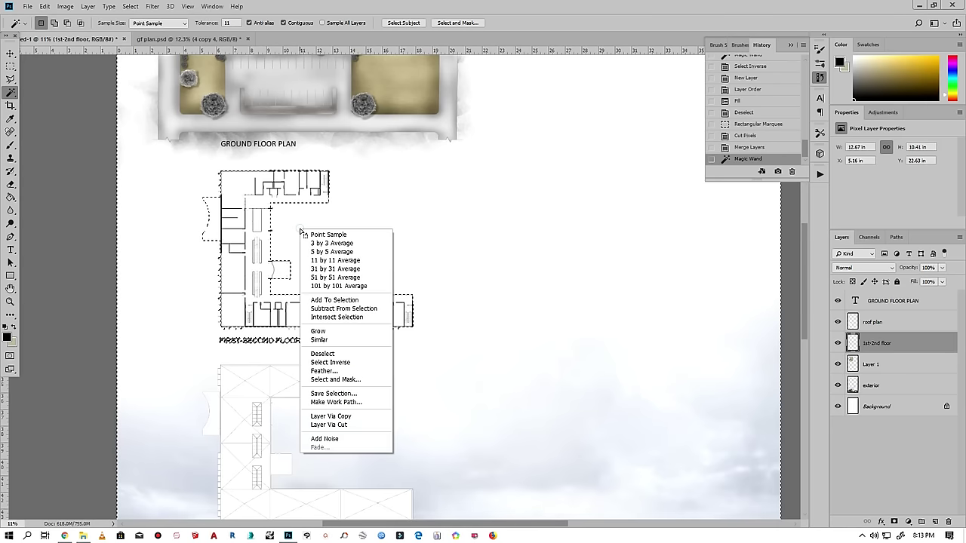
click(336, 363)
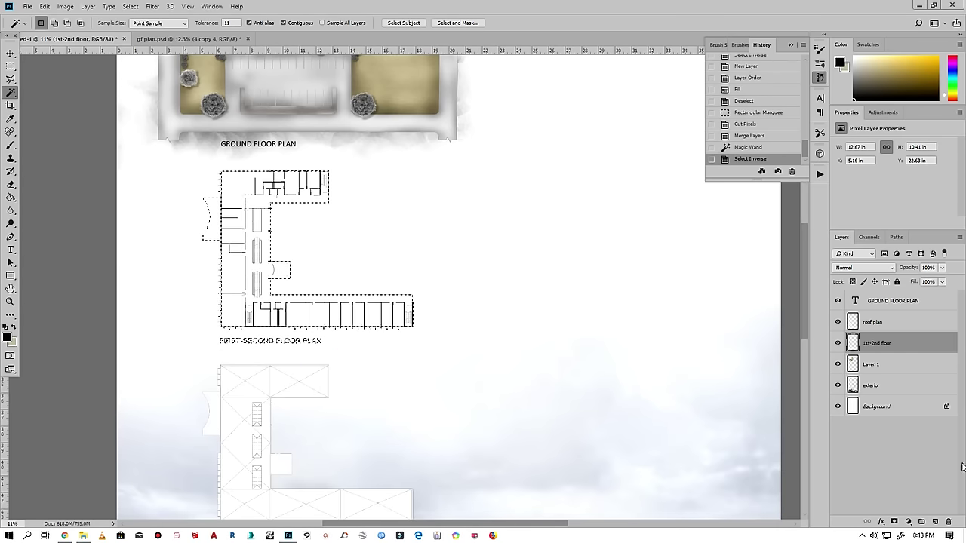
ctrl+click(935, 521)
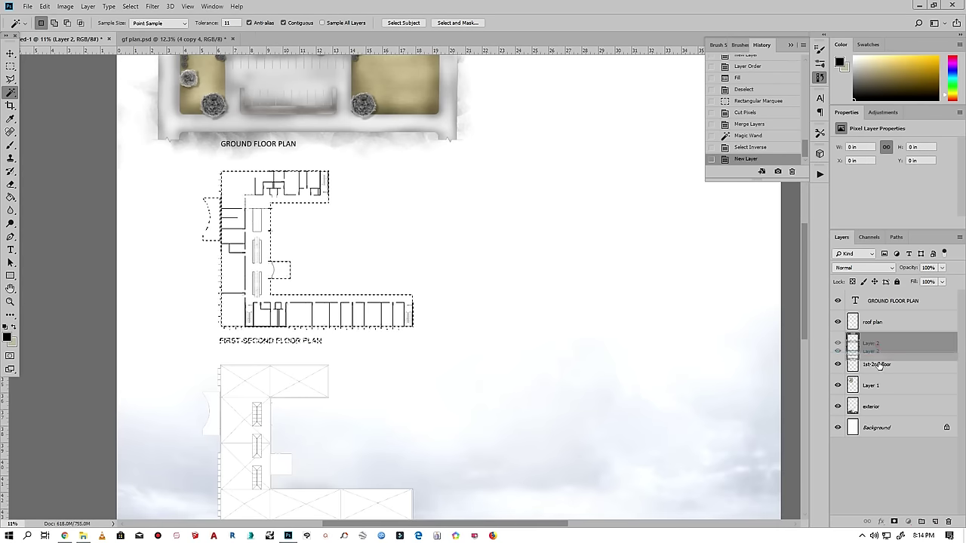
drag(884, 381, 884, 378)
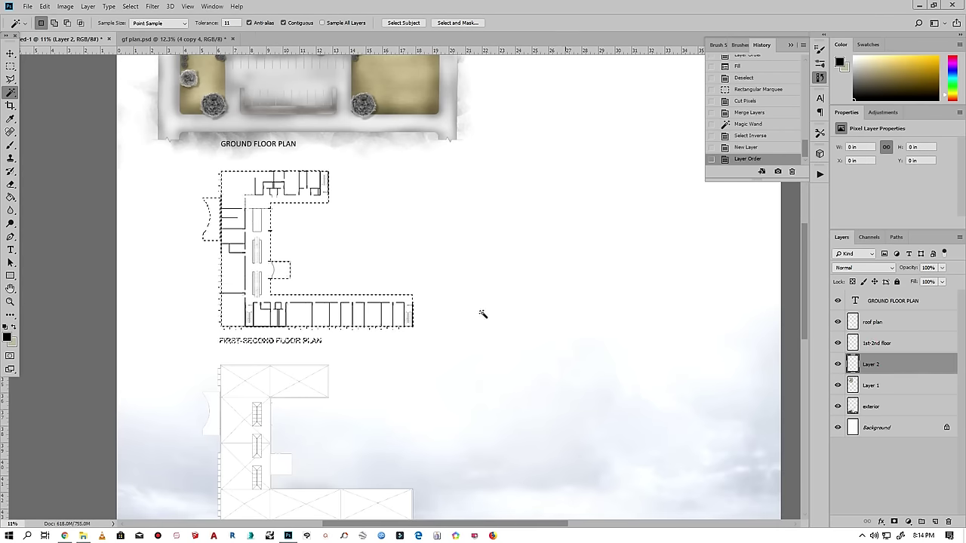
- Fill the footprint with white and clear the selection
click(46, 6)
click(79, 163)
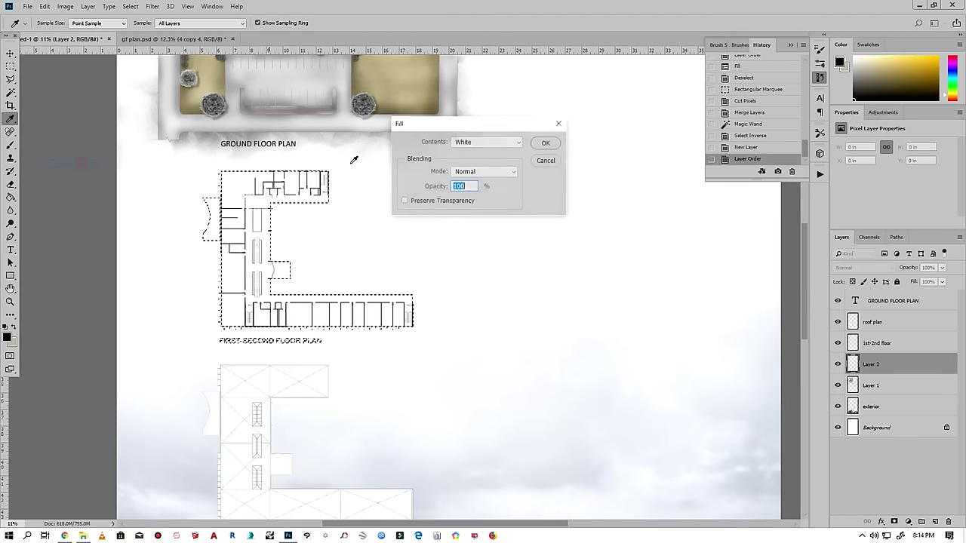
click(540, 148)
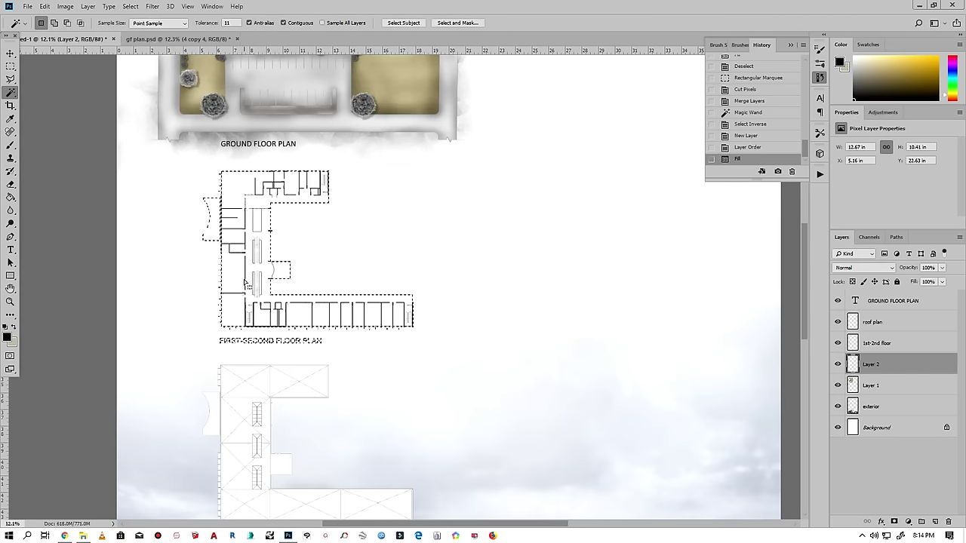
scroll(236, 268, up, 2)
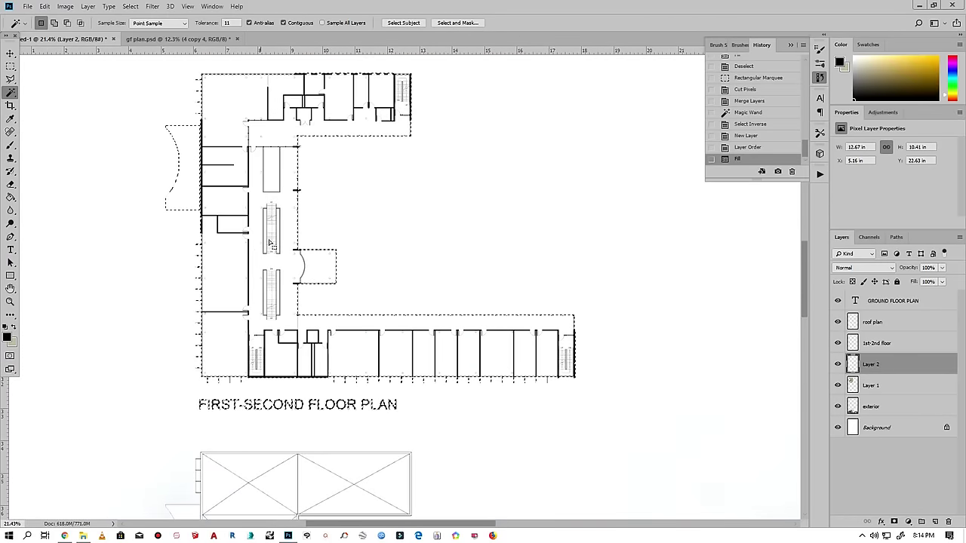
key(ctrl+d)
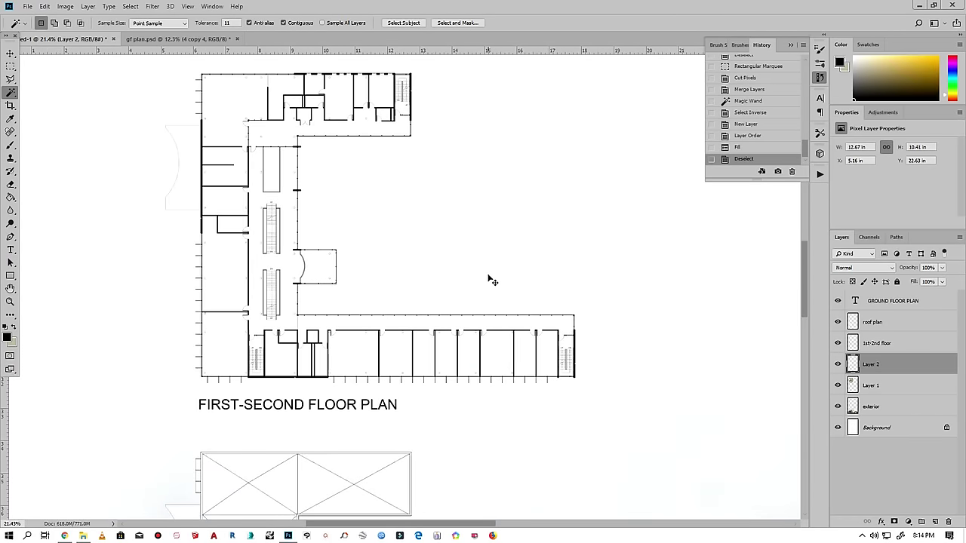
scroll(273, 277, up, 2)
scroll(529, 332, down, 4)
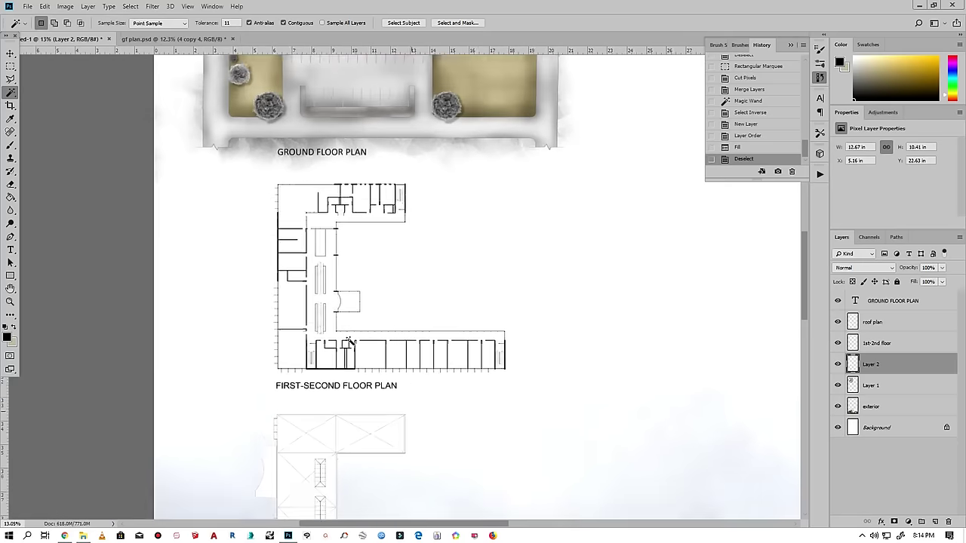
- Merge the white backing layer into the 1st-2nd floor layer
shift+click(885, 347)
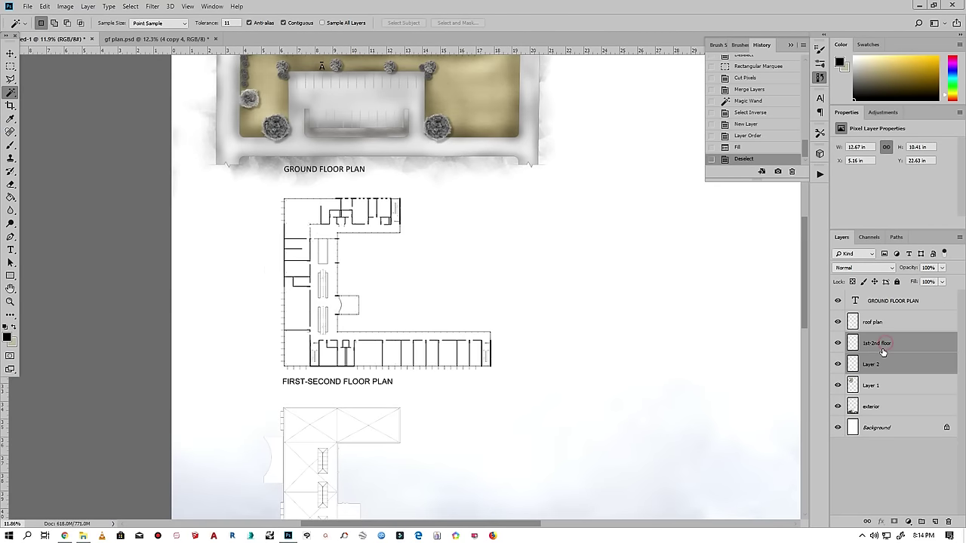
right_click(883, 344)
click(831, 400)
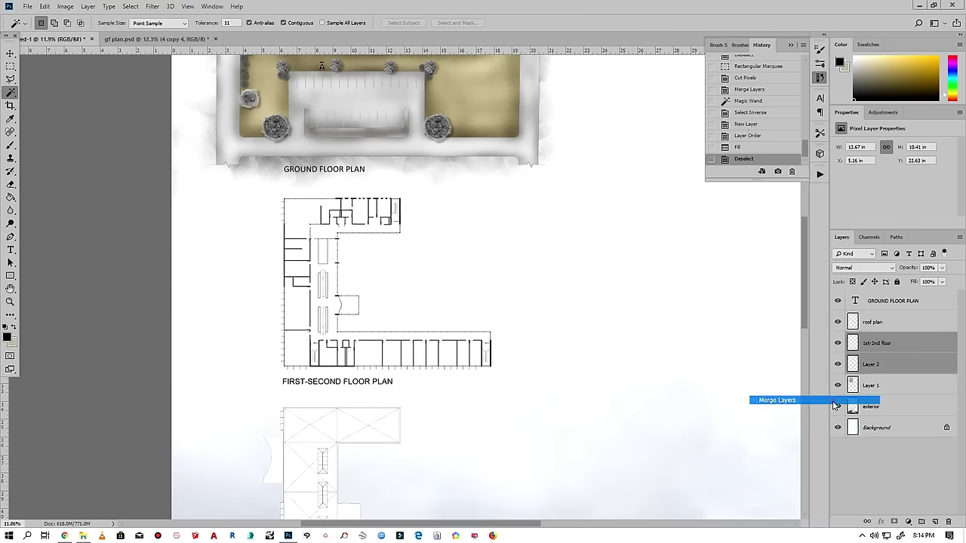
scroll(386, 317, down, 2)
scroll(373, 329, down, 2)
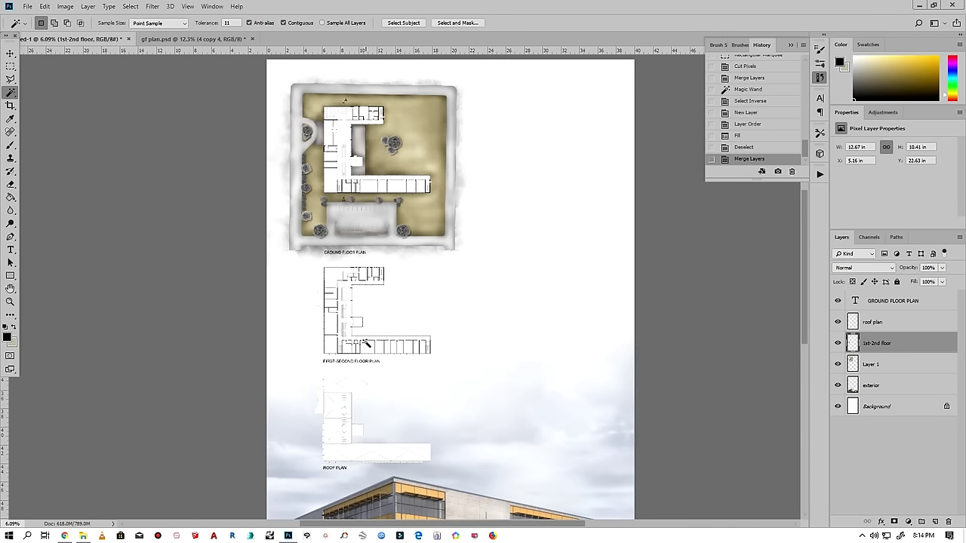
scroll(364, 342, down, 1)
scroll(368, 309, down, 1)
scroll(473, 403, up, 1)
scroll(600, 403, down, 1)
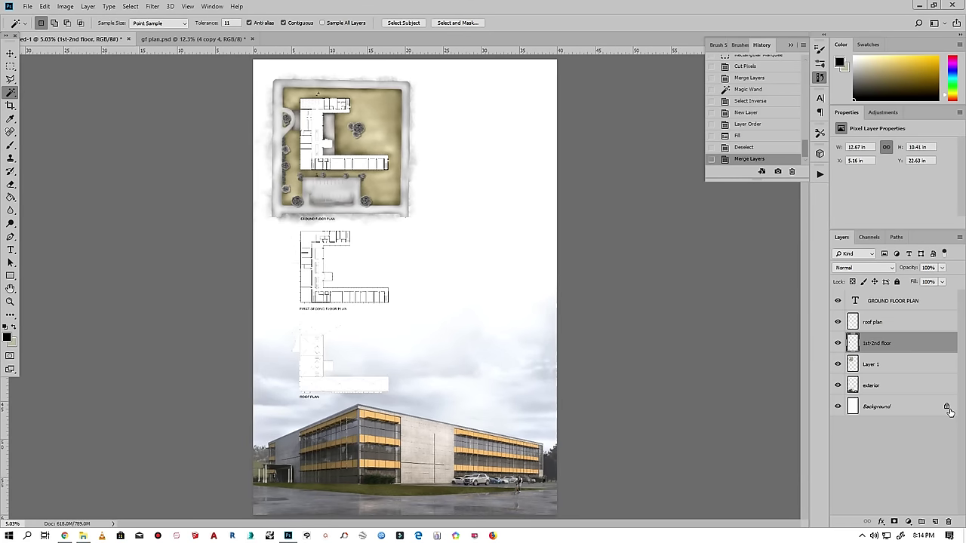
click(895, 406)
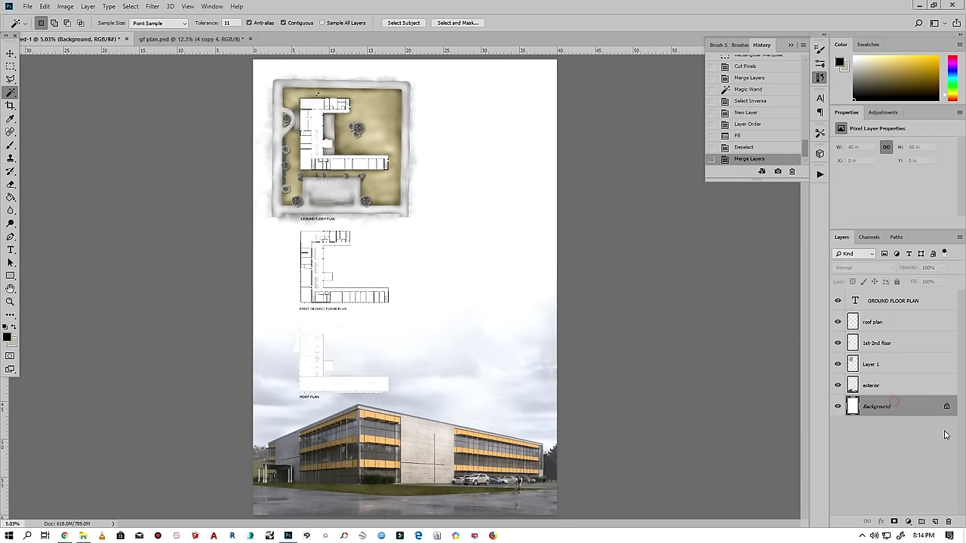
click(936, 522)
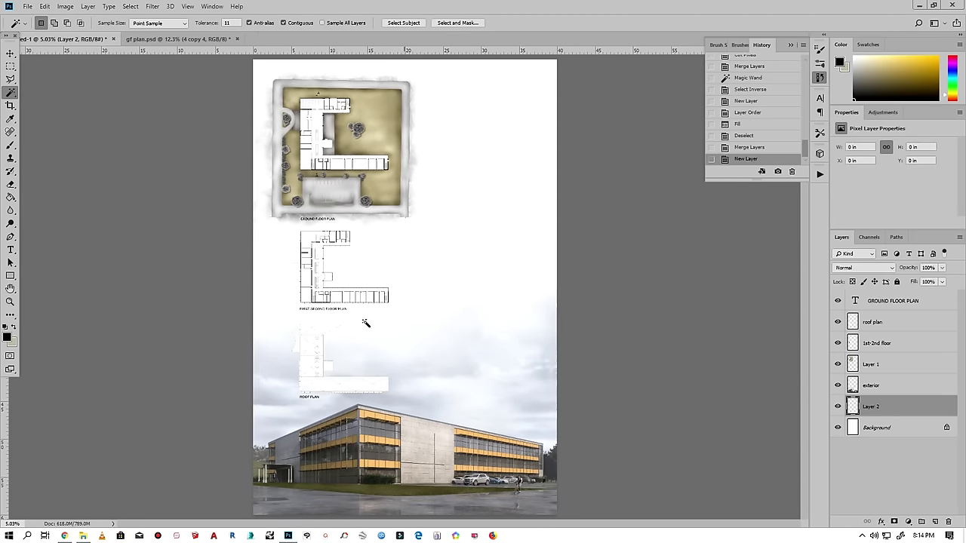
click(45, 6)
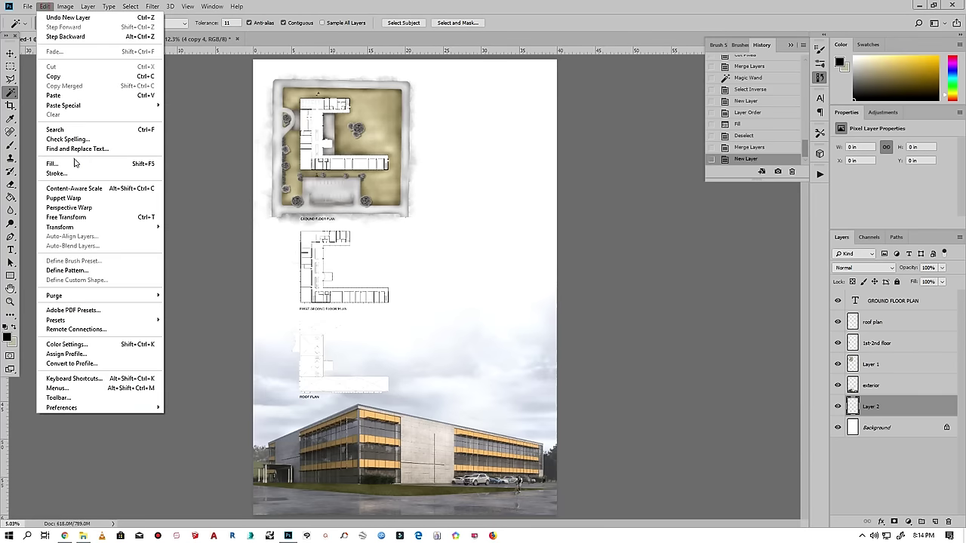
click(77, 164)
click(487, 143)
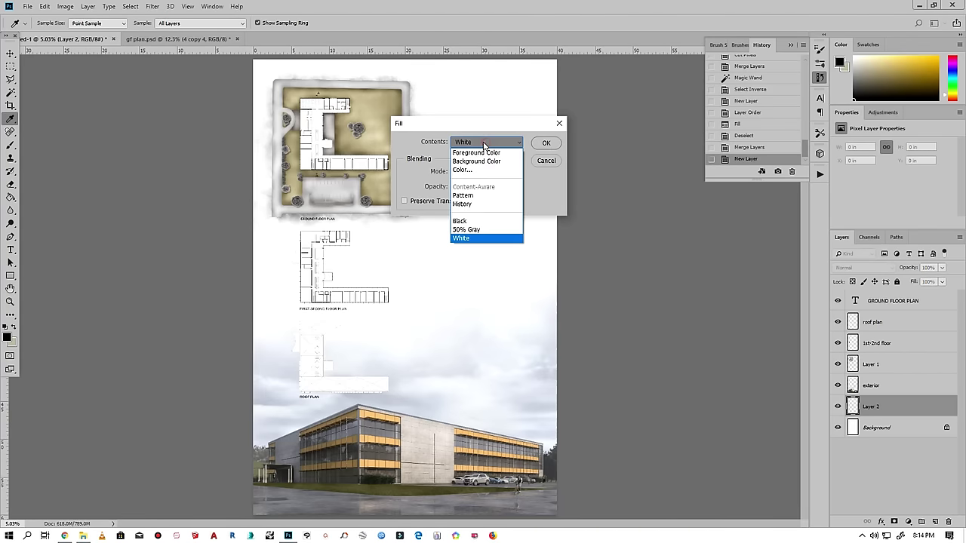
click(468, 222)
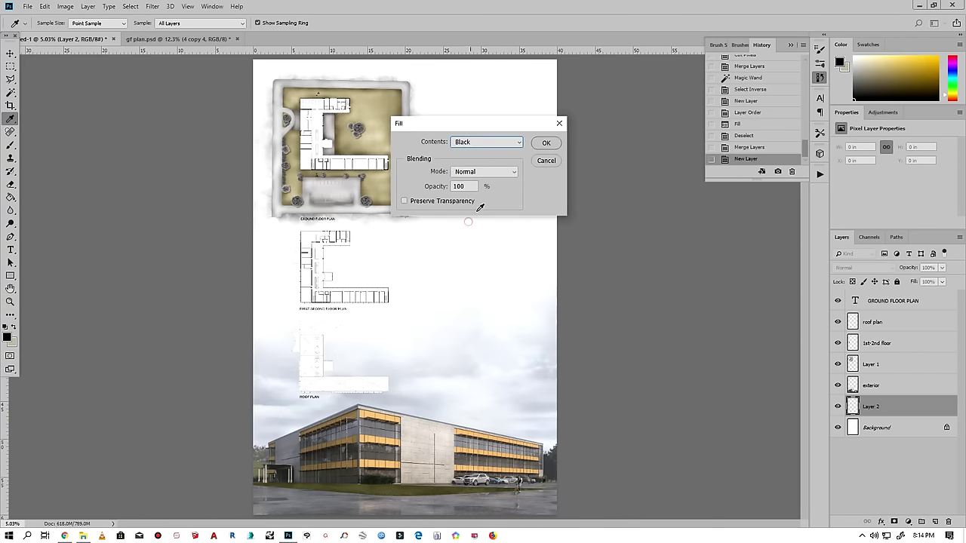
click(546, 145)
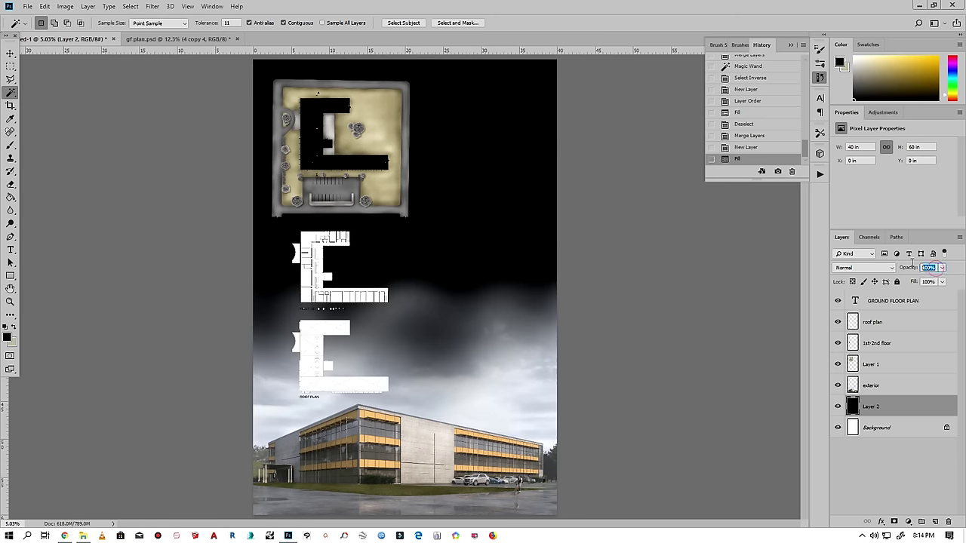
text(5)
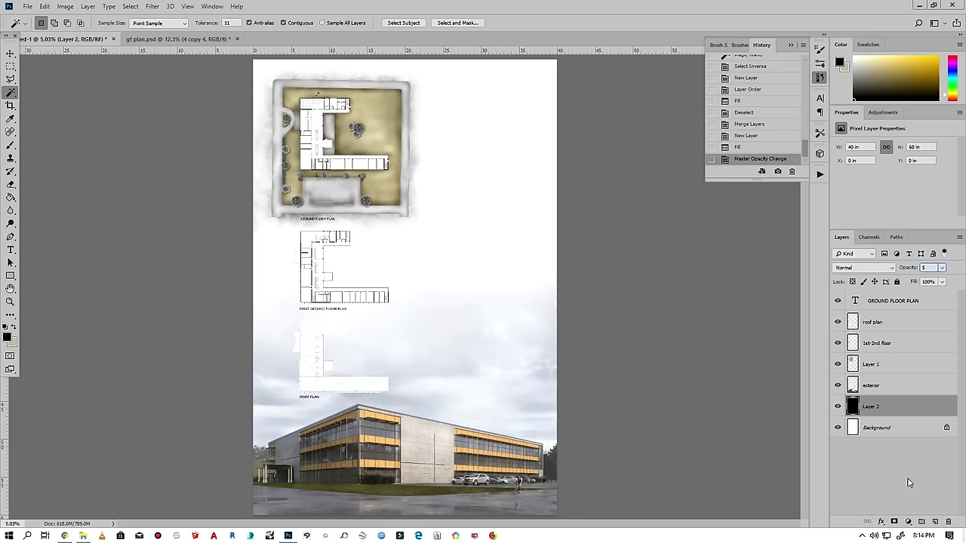
click(910, 483)
scroll(333, 330, up, 1)
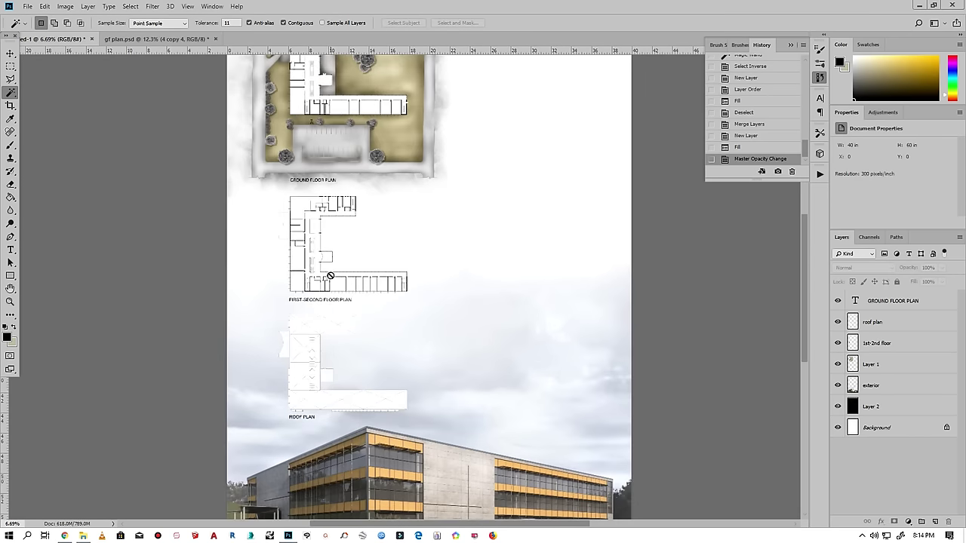
scroll(340, 302, up, 1)
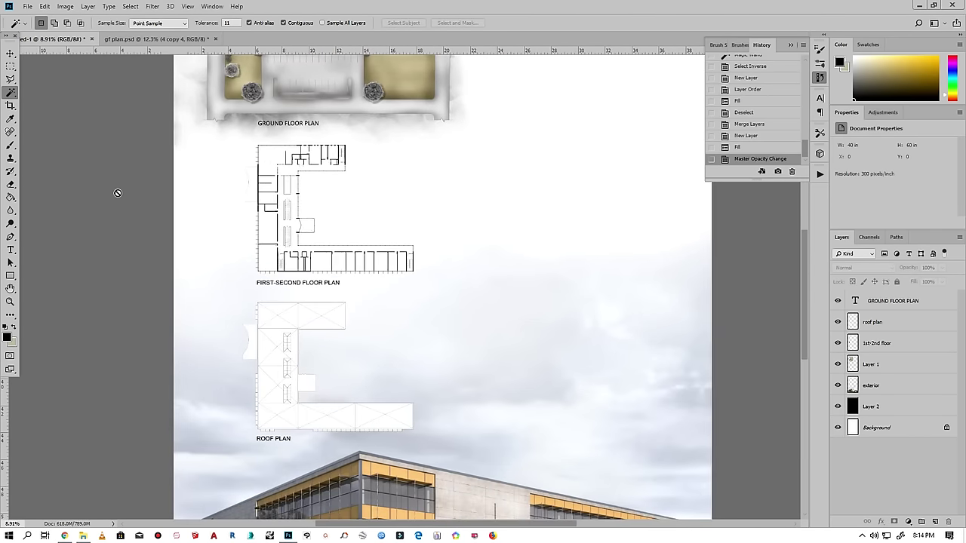
click(10, 53)
scroll(302, 221, down, 1)
scroll(295, 211, down, 1)
scroll(323, 393, down, 1)
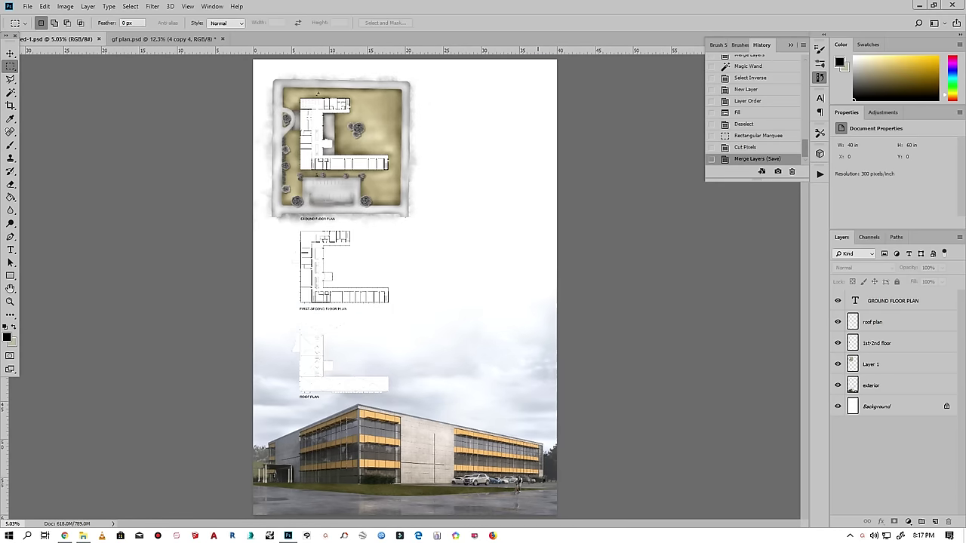
scroll(317, 242, down, 1)
scroll(340, 212, up, 1)
scroll(365, 173, up, 1)
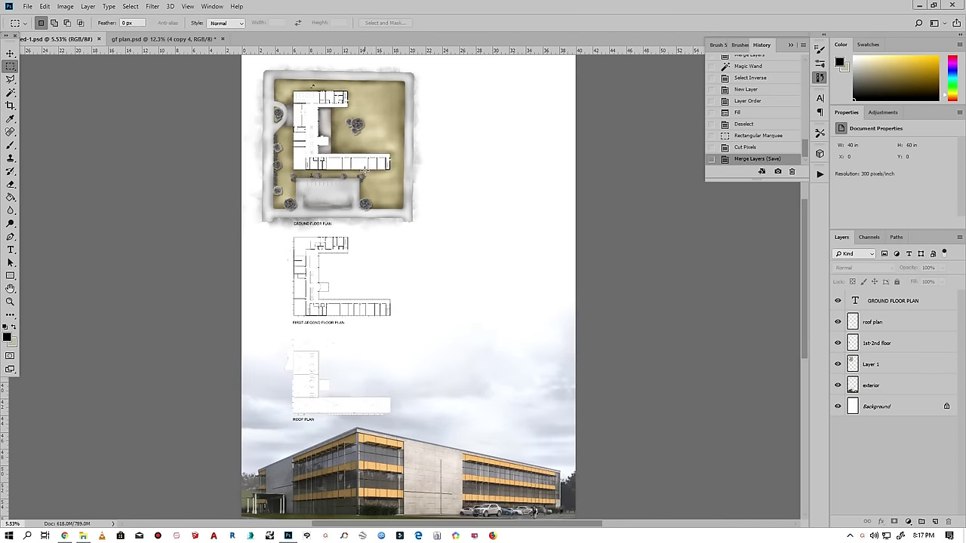
scroll(338, 118, up, 1)
scroll(278, 247, down, 1)
scroll(230, 233, down, 1)
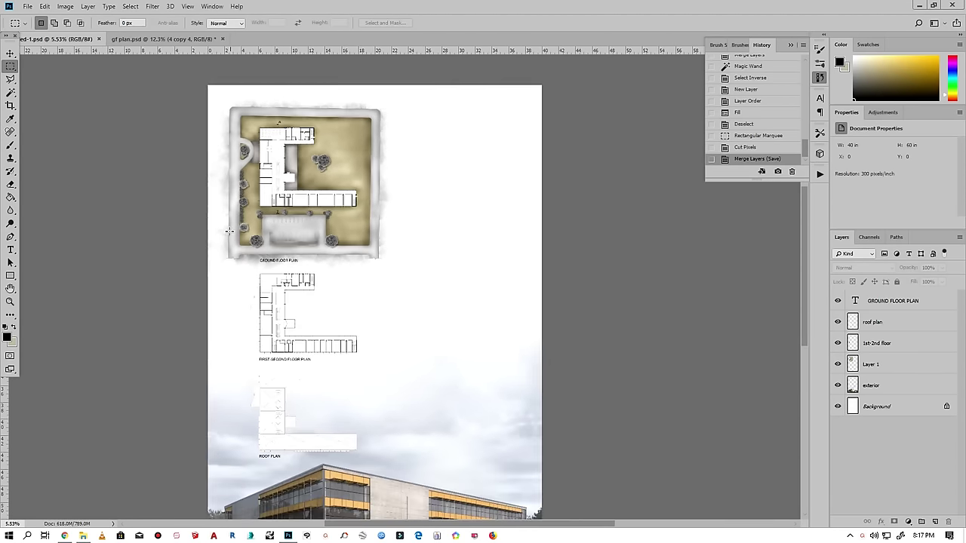
click(84, 536)
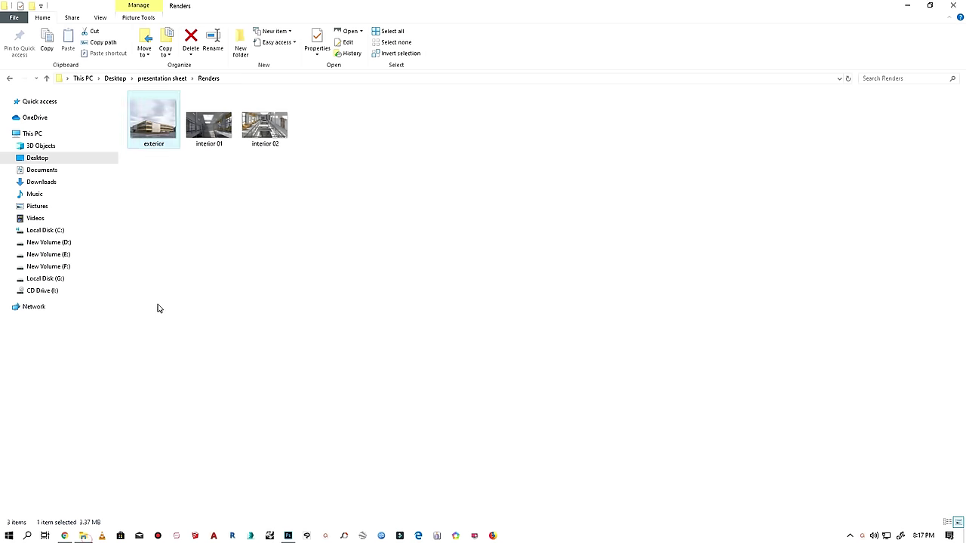
- Open the Desktop's pdf drawings folder and drag east elevation.pdf into Photoshop
click(48, 79)
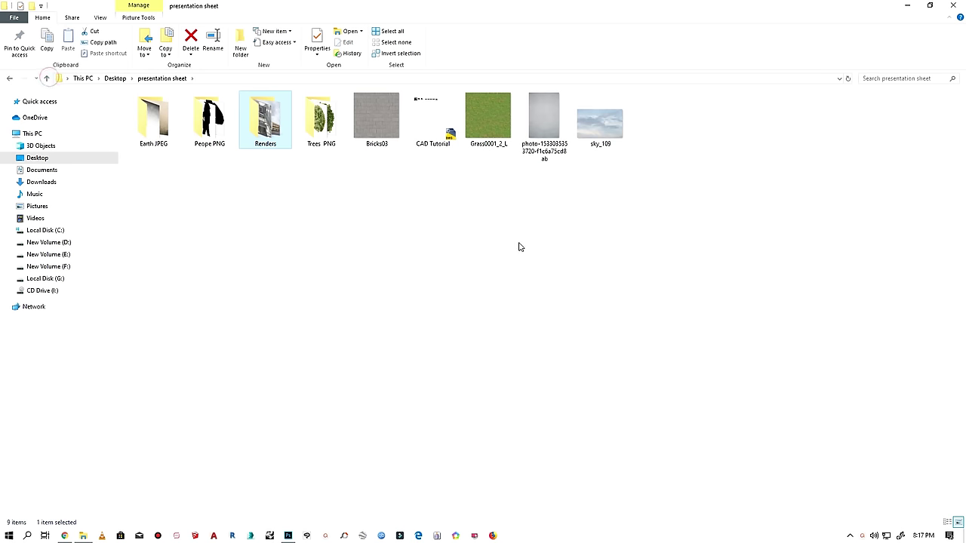
click(425, 228)
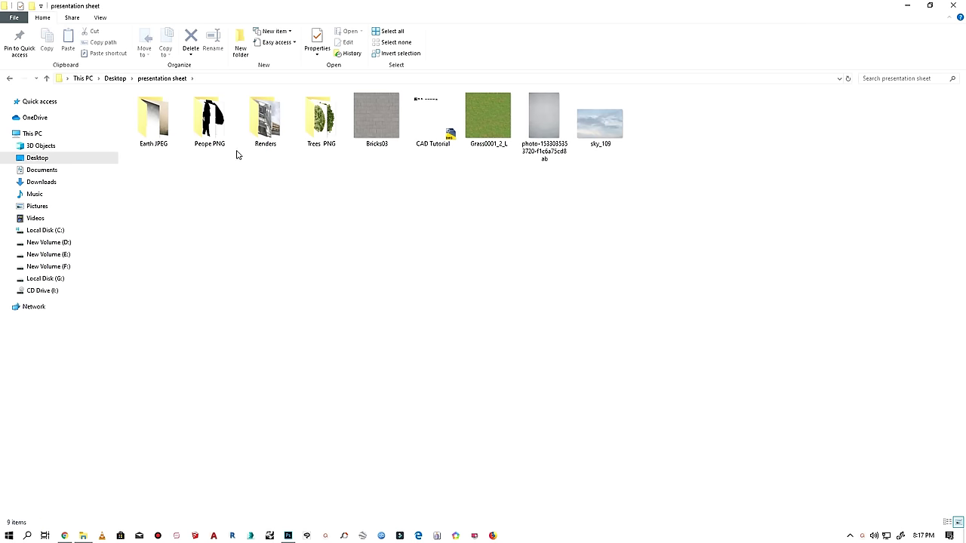
click(46, 78)
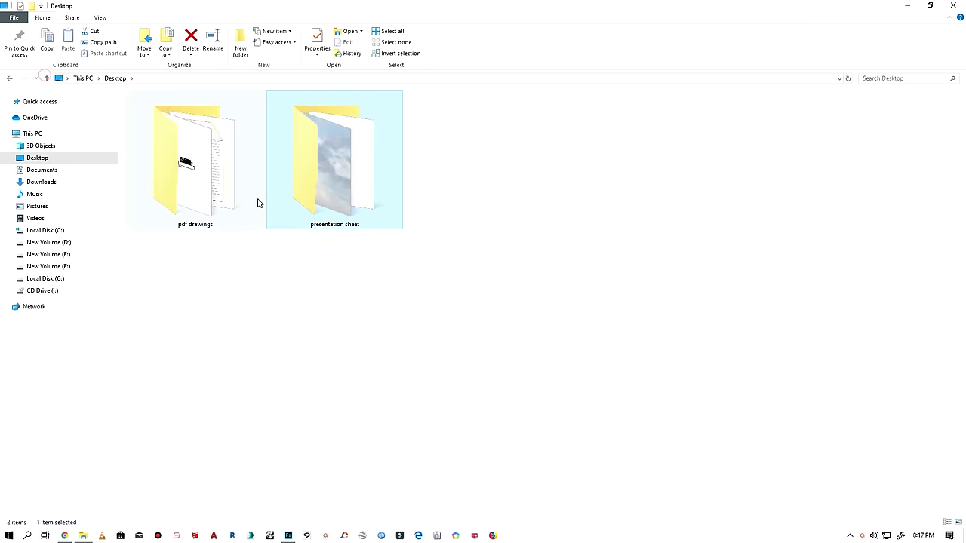
double_click(211, 194)
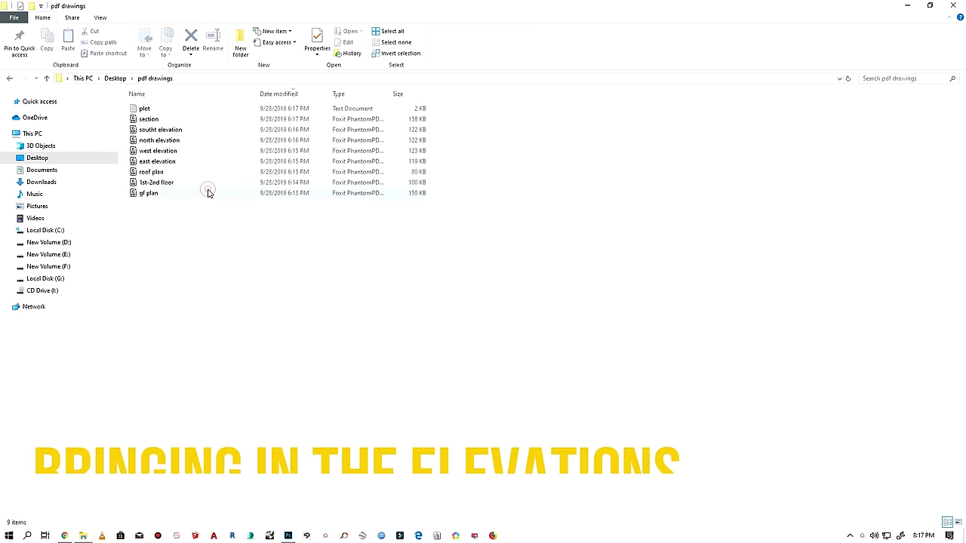
click(155, 162)
mouse_move(158, 161)
mouse_down()
mouse_move(288, 429)
mouse_move(287, 536)
mouse_up()
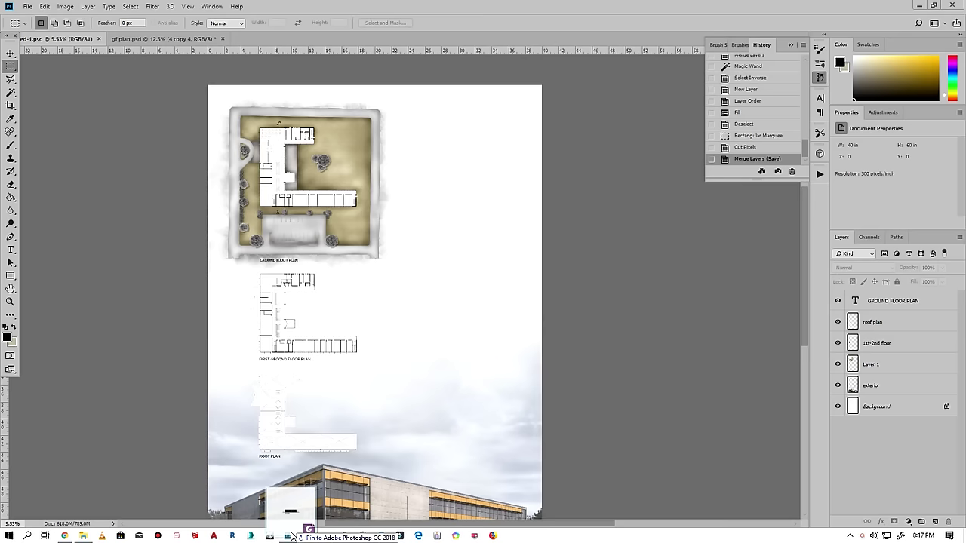
drag(288, 535, 263, 39)
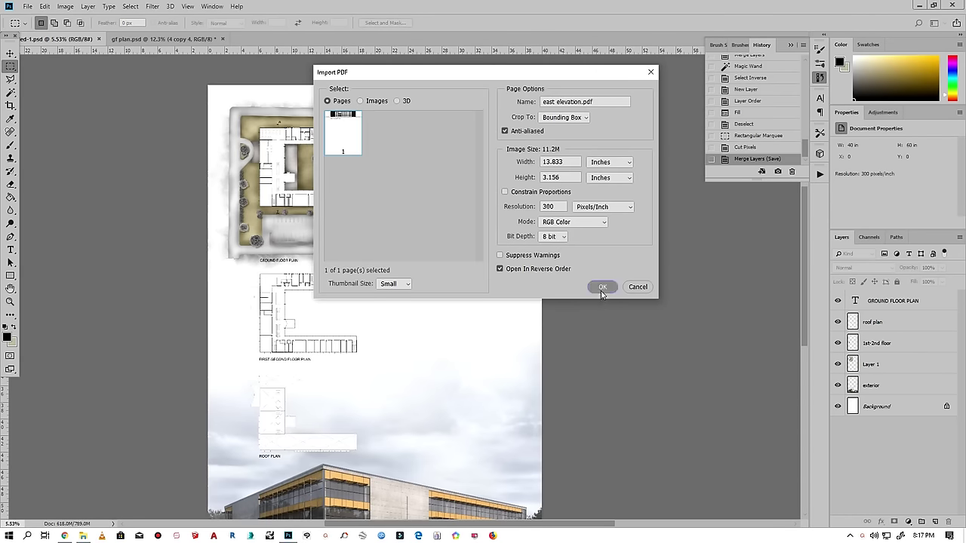
- Import the east elevation PDF and add an empty layer beneath the drawing
click(602, 287)
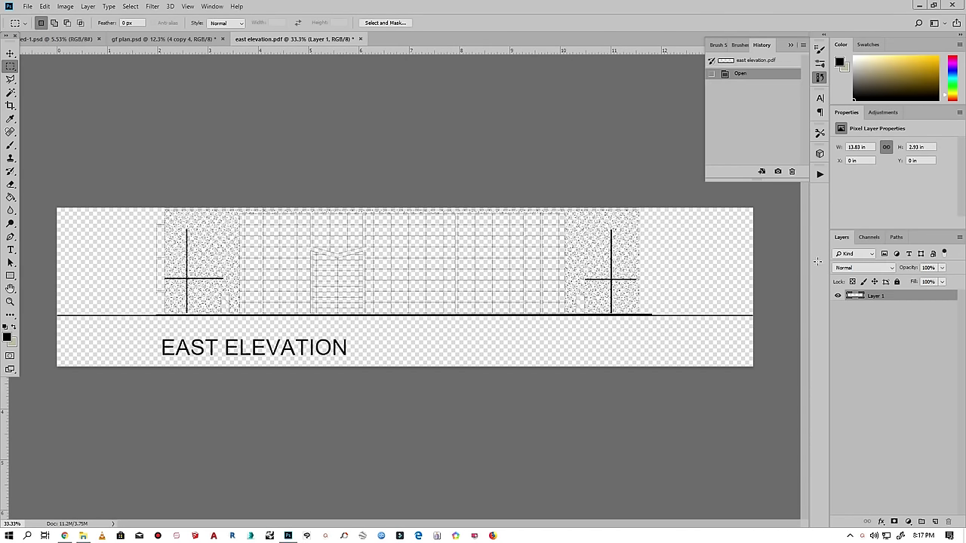
click(935, 521)
drag(885, 298, 890, 322)
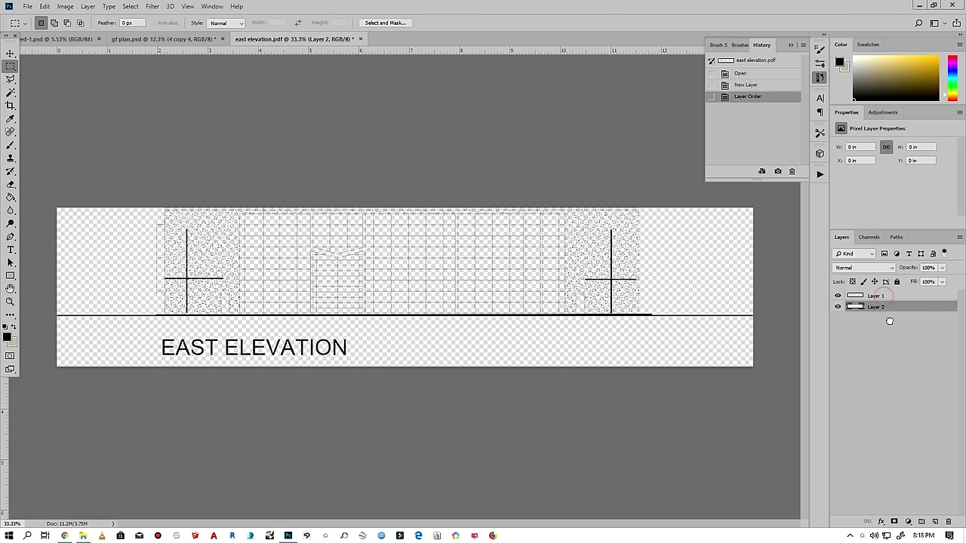
- Enlarge the canvas to 16 × 8 inches
click(65, 6)
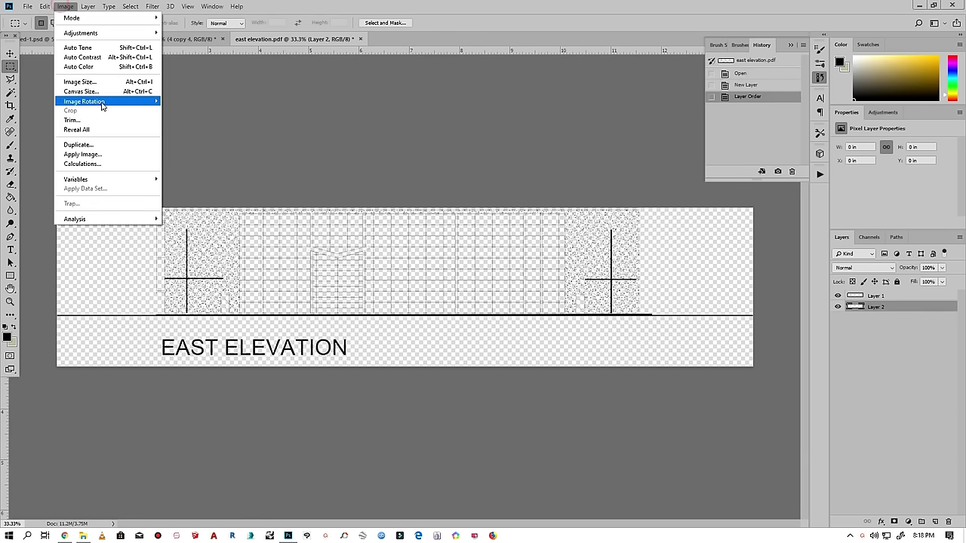
click(89, 91)
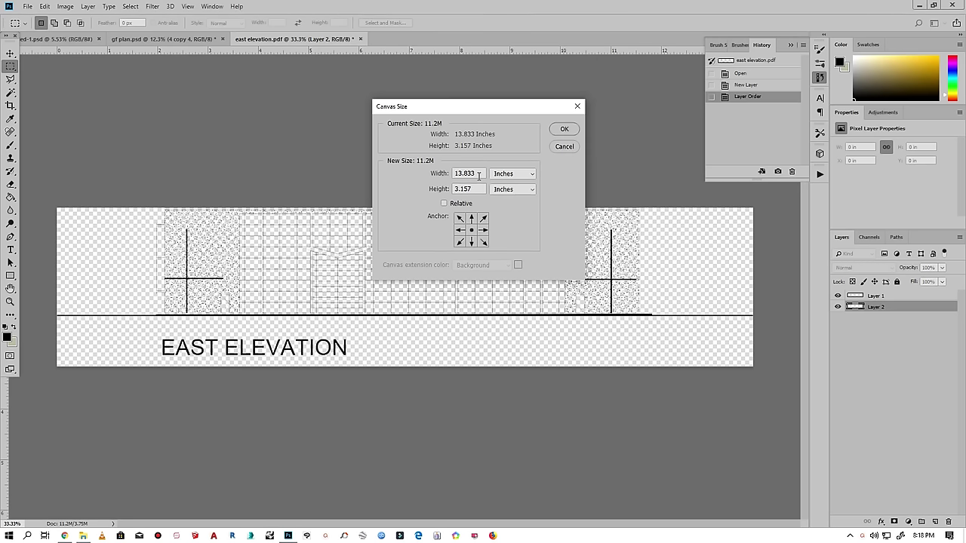
drag(469, 174, 445, 174)
text(16)
key(Tab)
text(6)
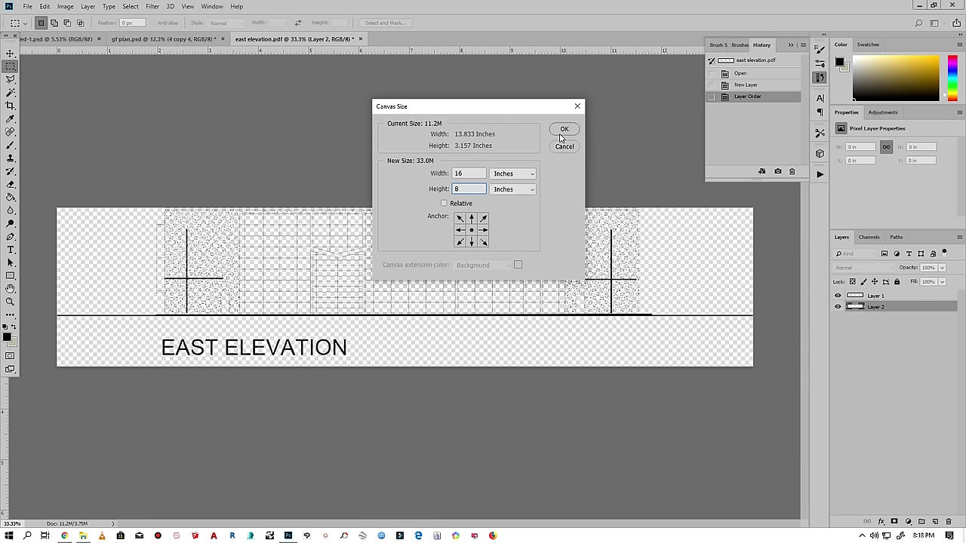
click(561, 130)
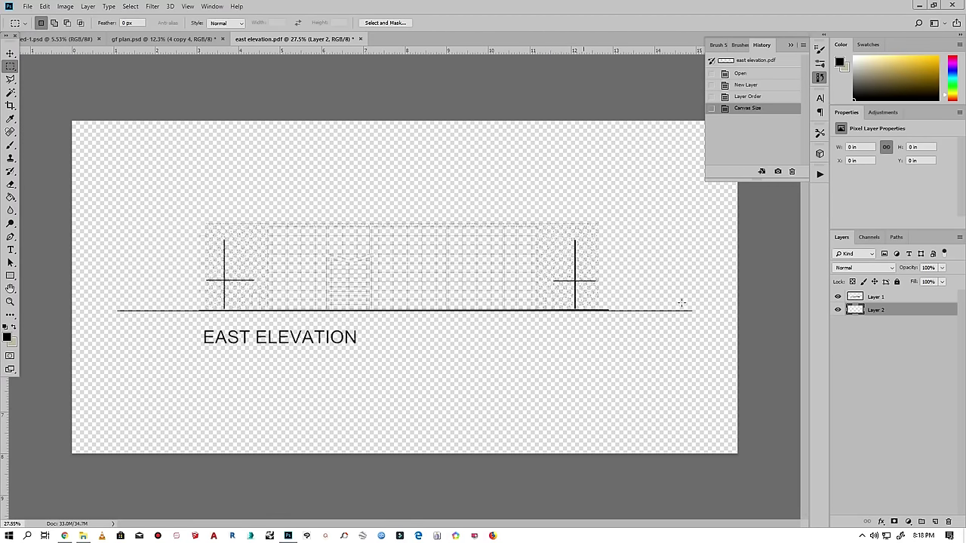
click(45, 6)
- Fill the empty backing layer with white
click(76, 166)
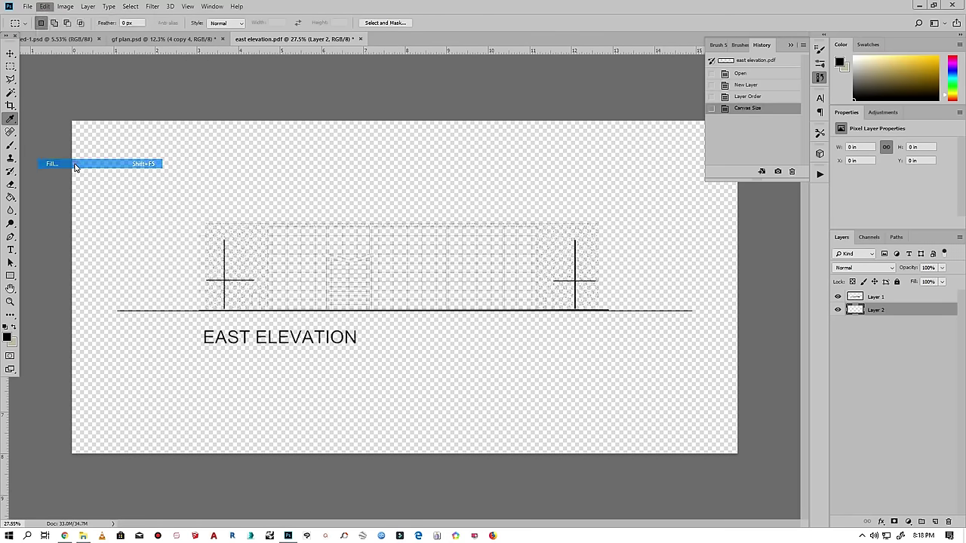
click(495, 142)
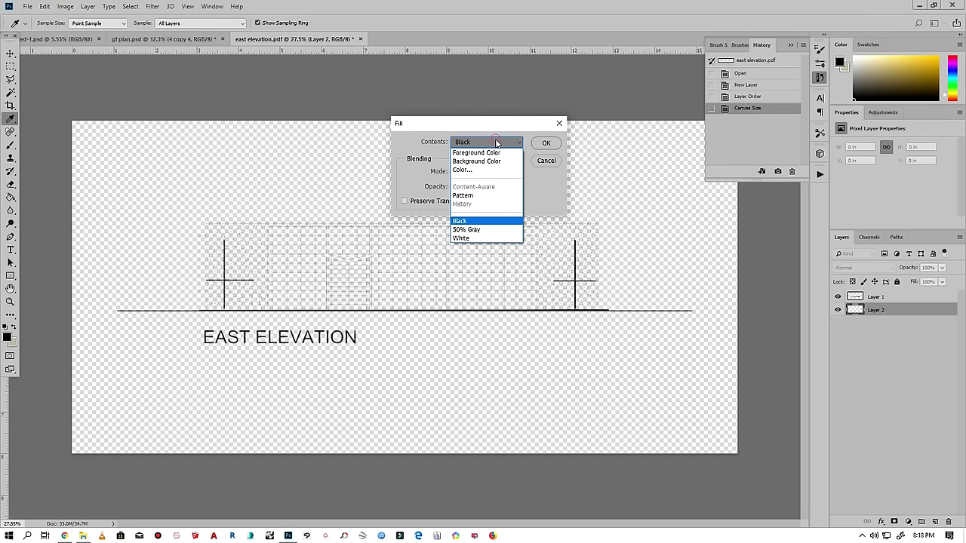
click(471, 242)
click(540, 143)
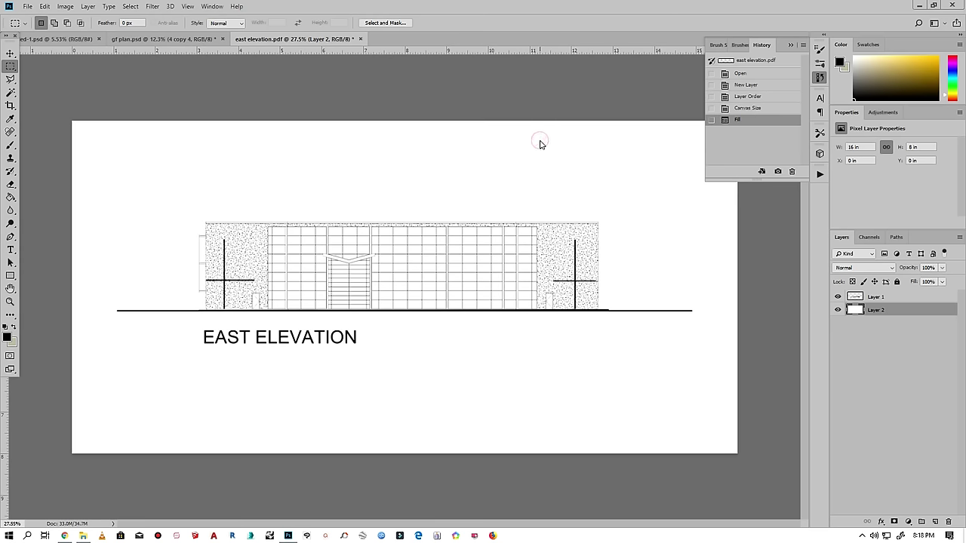
- Move the elevation drawing lower and crop in the sheet's left and right sides
click(10, 54)
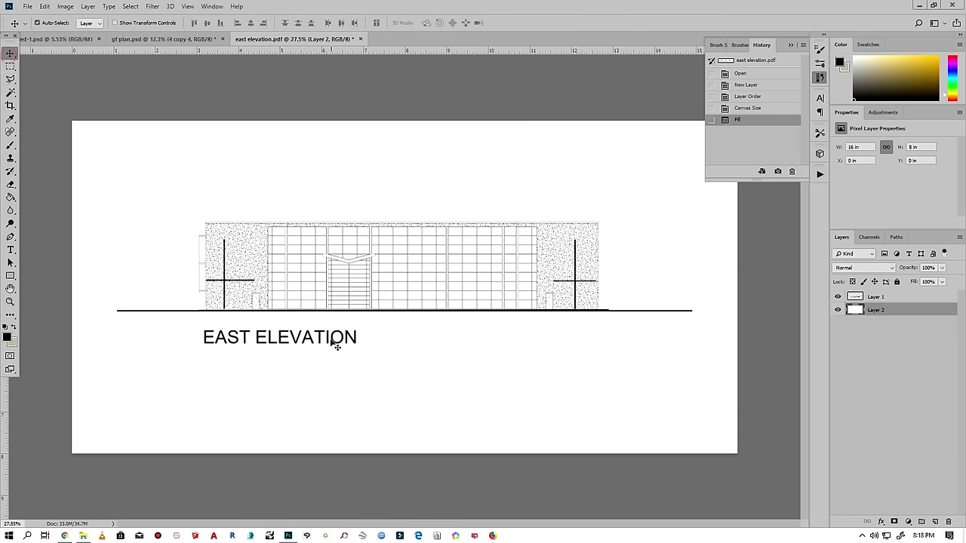
drag(326, 341, 321, 404)
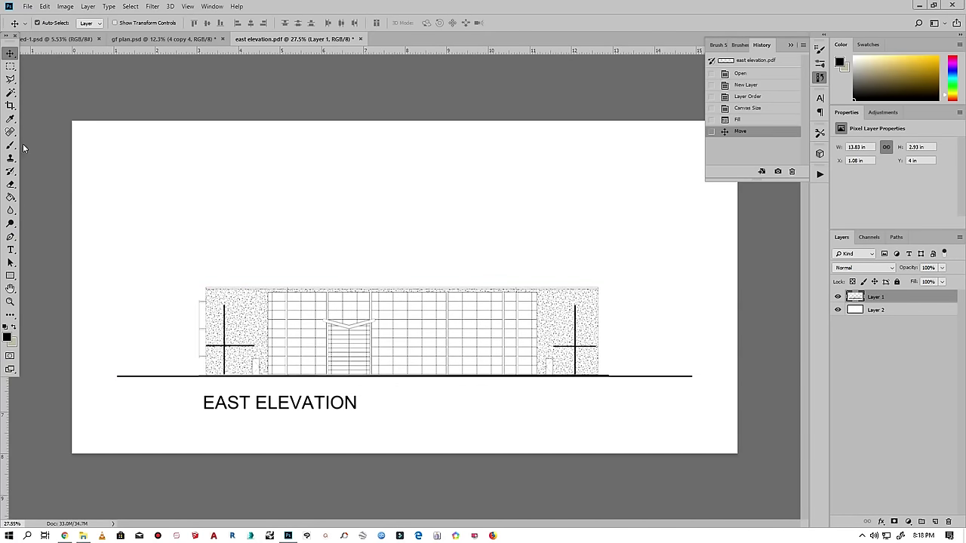
click(11, 106)
mouse_move(80, 299)
mouse_down()
mouse_move(75, 277)
mouse_move(96, 287)
mouse_up()
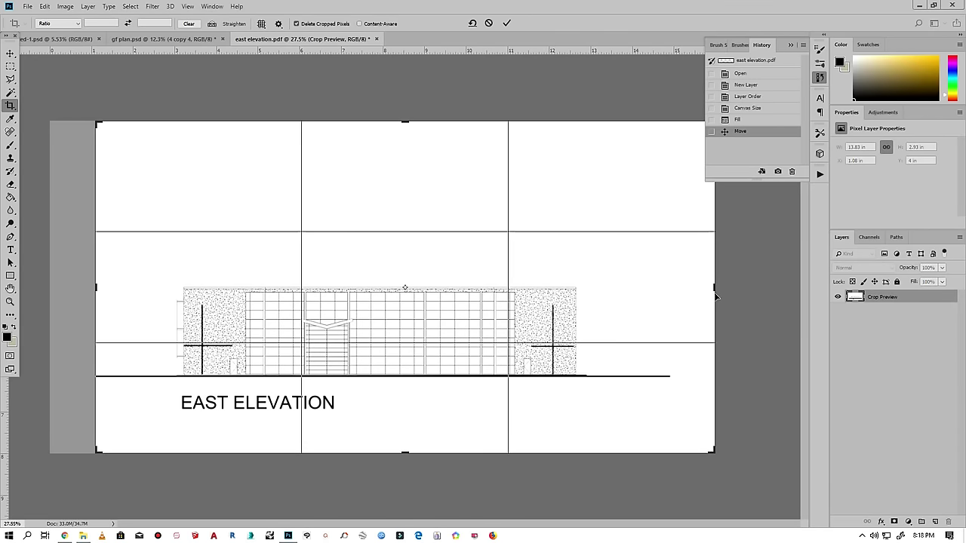
drag(714, 297, 669, 295)
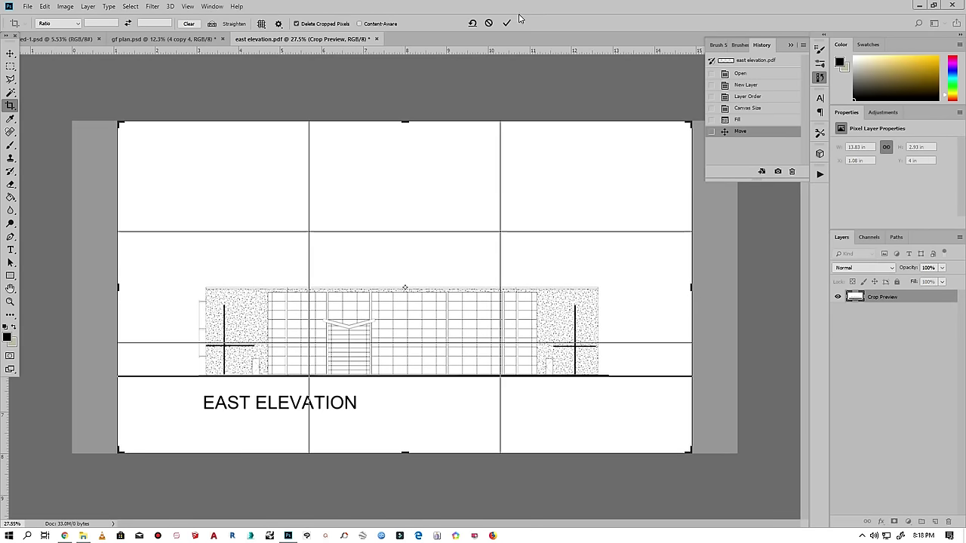
click(506, 22)
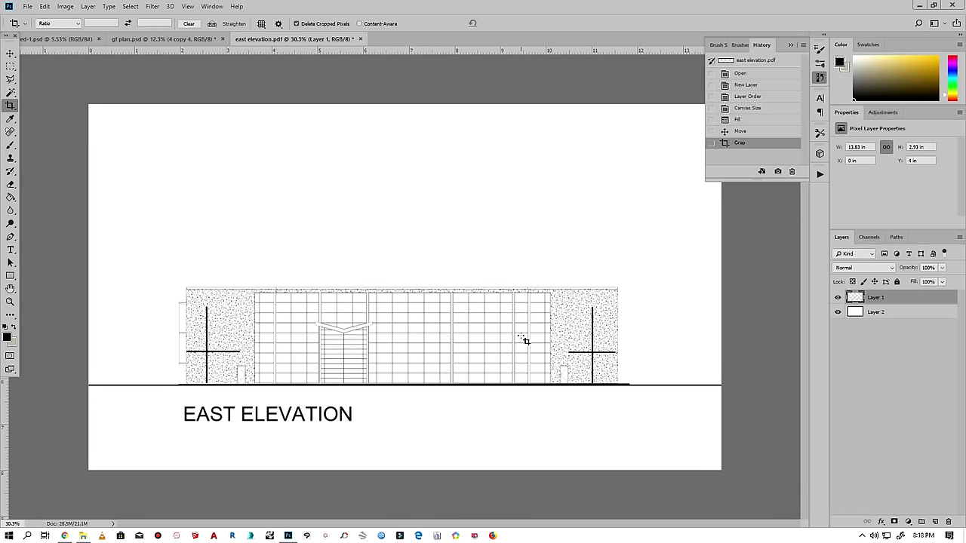
- Duplicate the elevation layer as Layer 1 copy and hide the original Layer 1
right_click(884, 300)
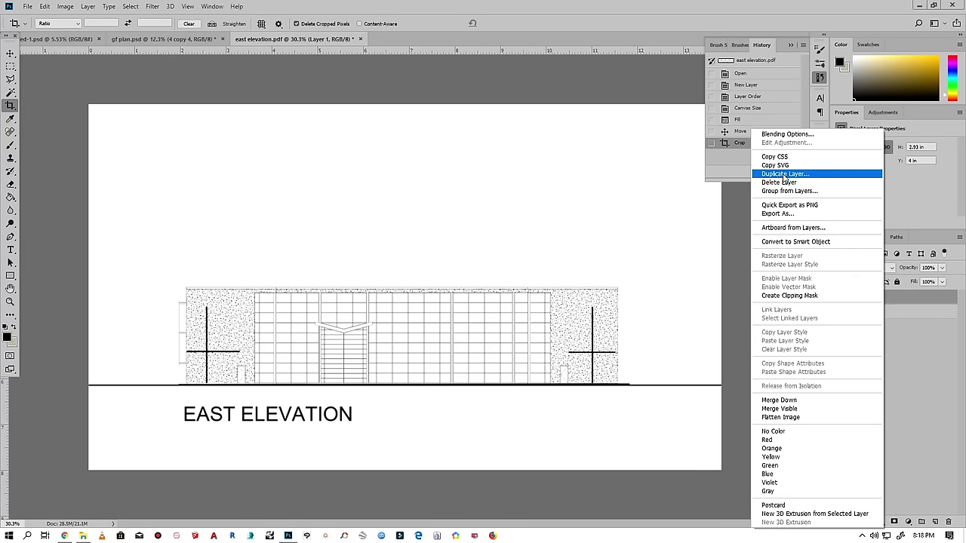
click(785, 178)
click(564, 152)
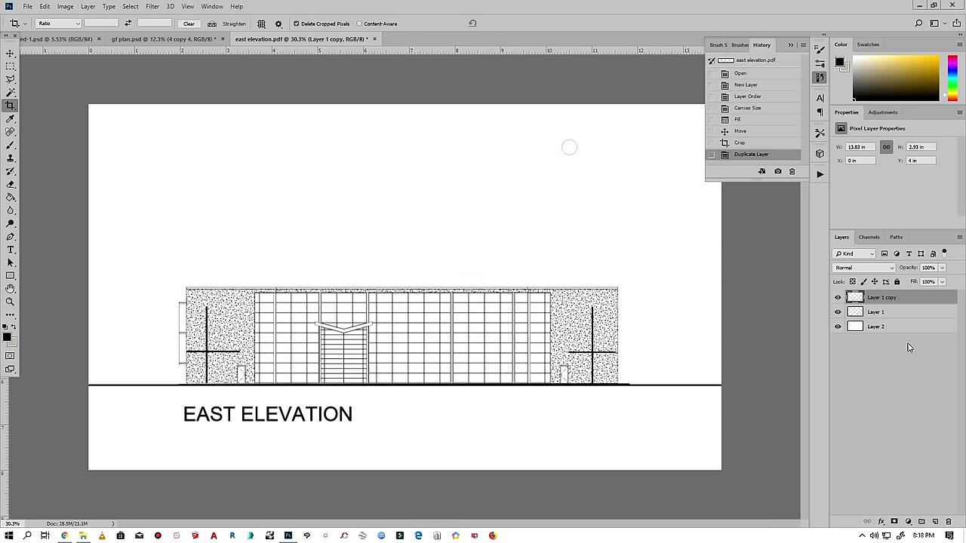
click(838, 312)
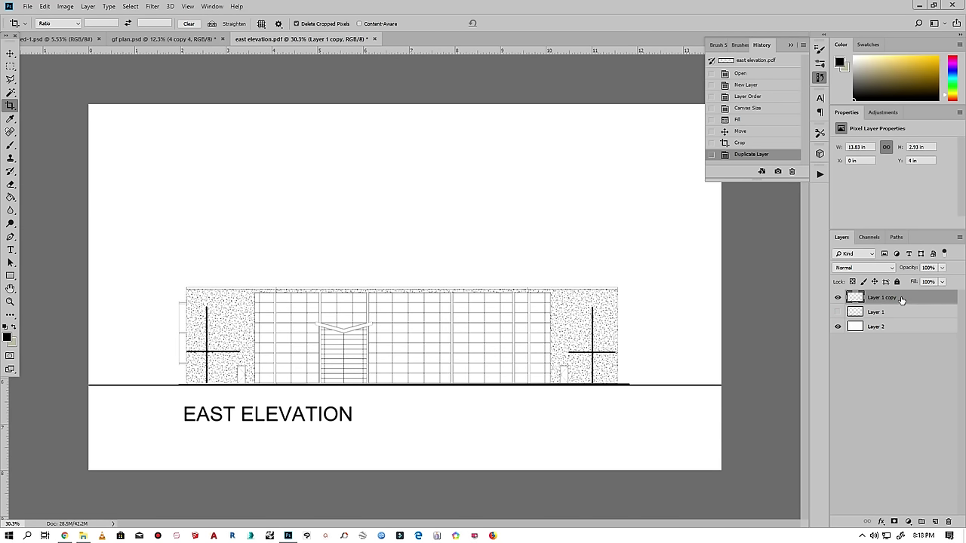
- Magic-wand select the white sky above the ground line and add an empty Layer 3
click(11, 92)
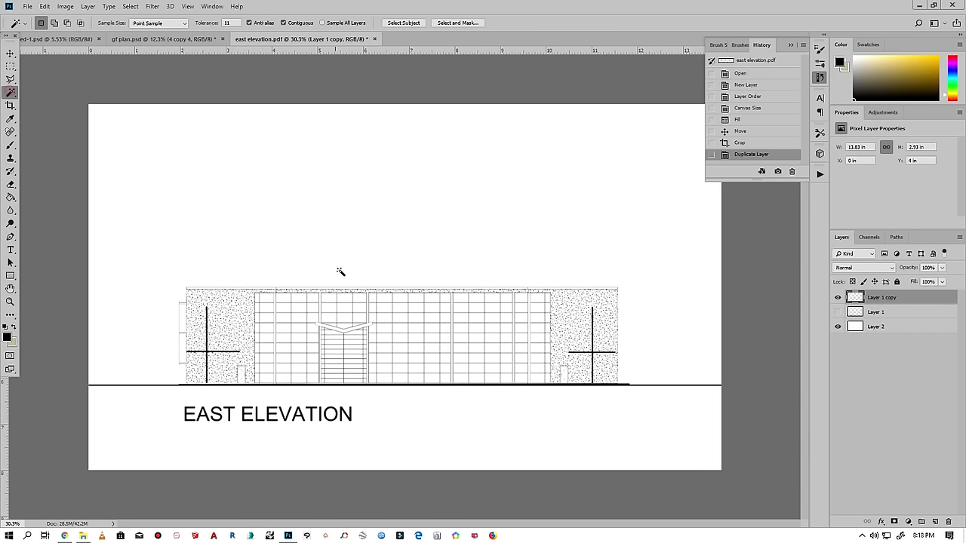
click(328, 240)
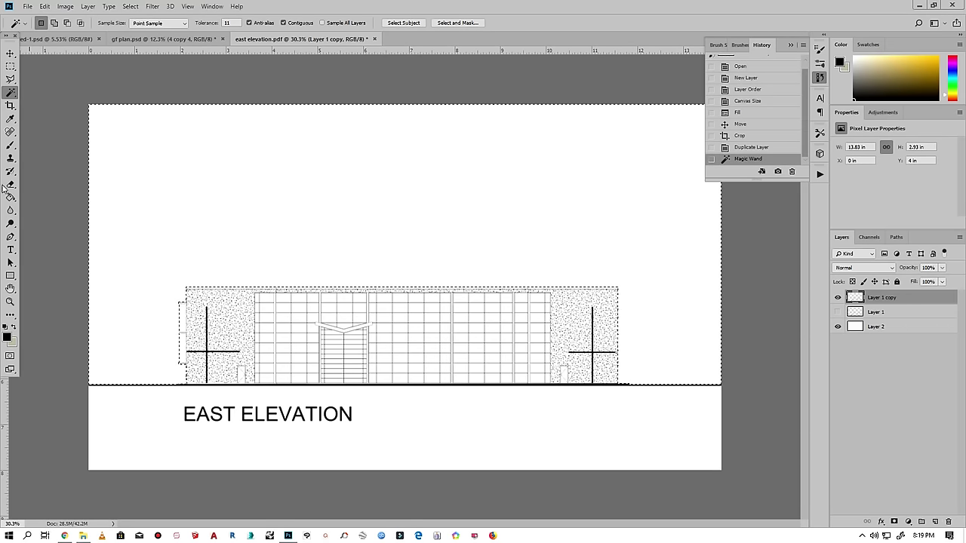
click(935, 522)
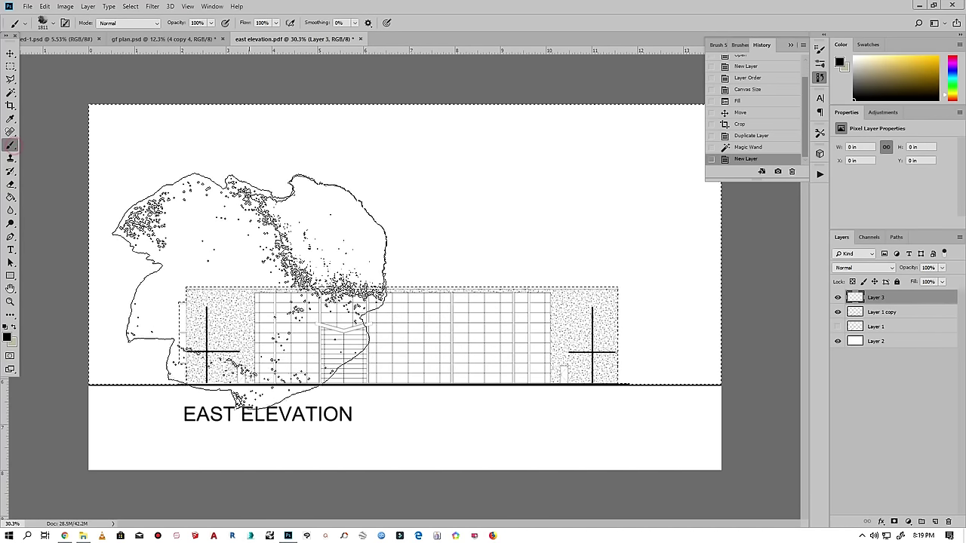
- Stamp the first grey watercolour blobs, including a large tree above the building
right_click(318, 277)
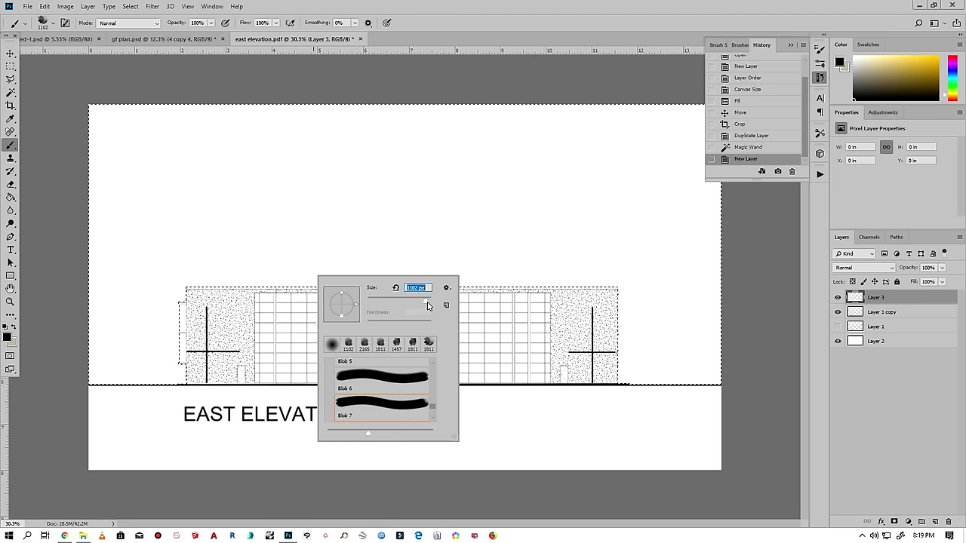
drag(175, 364, 189, 367)
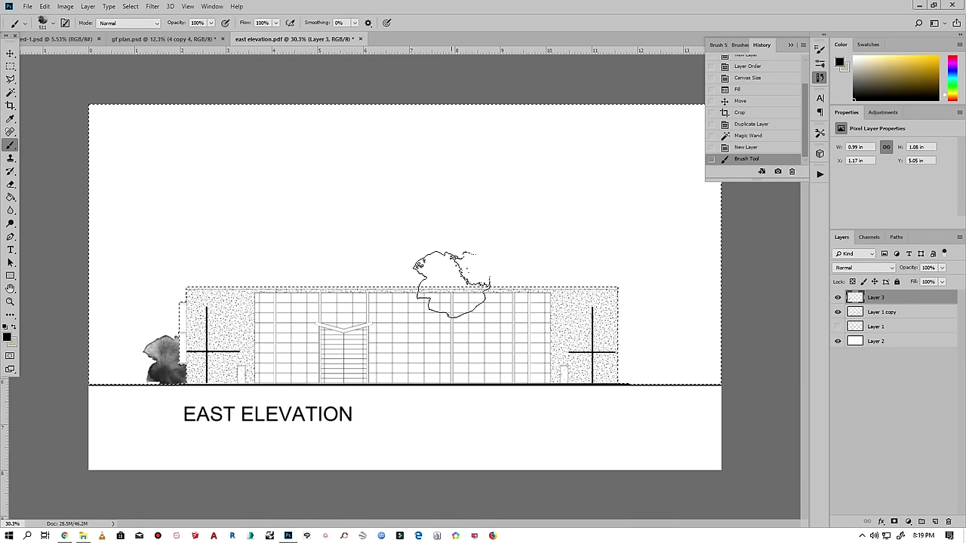
click(622, 351)
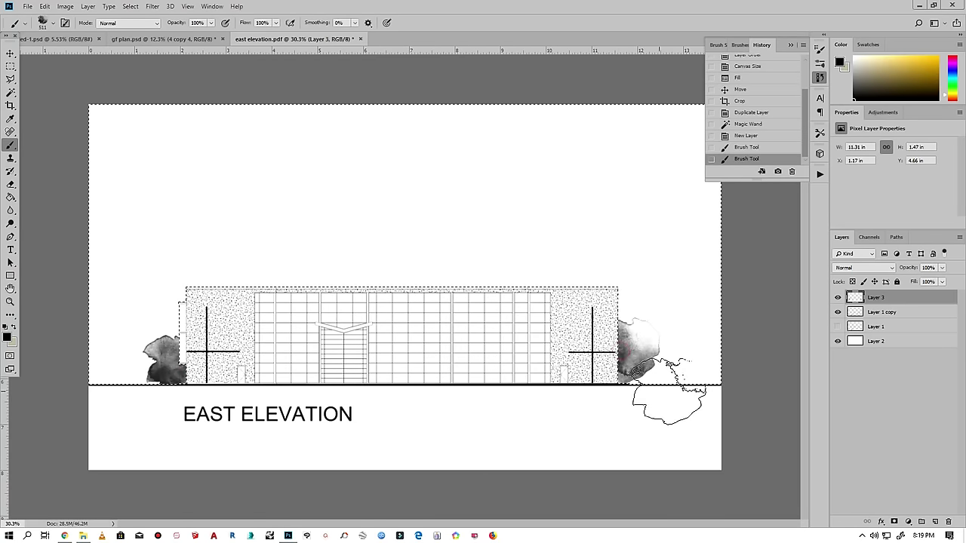
click(695, 391)
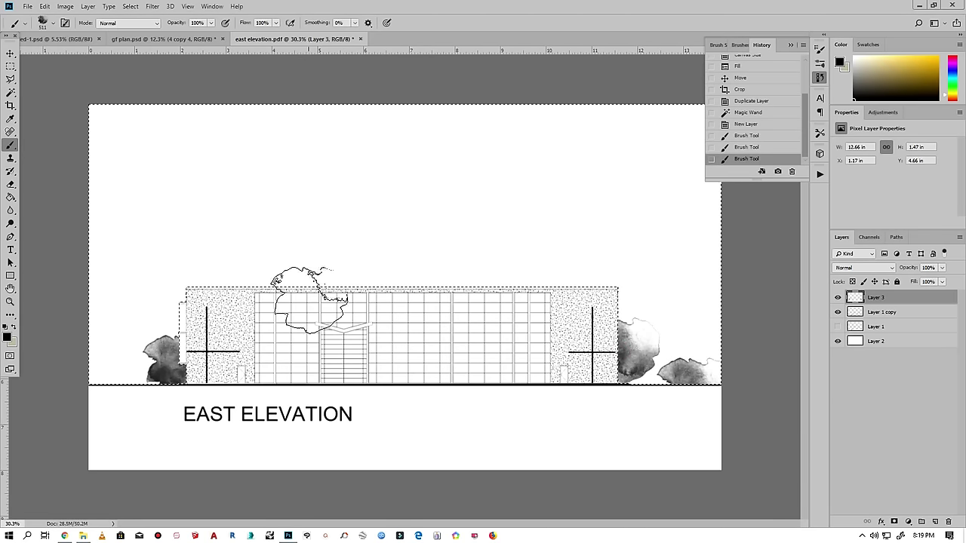
right_click(311, 281)
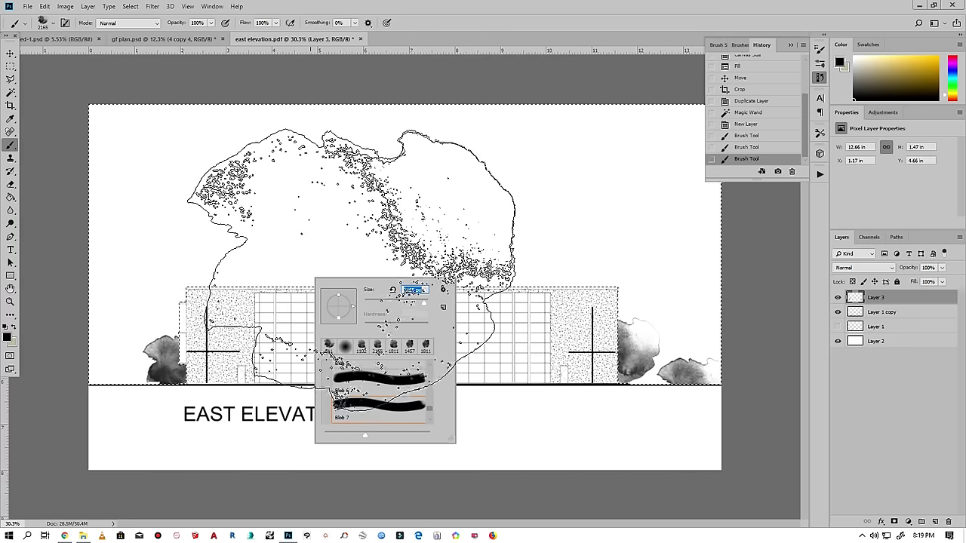
click(354, 283)
- With the Blob 6 brush, add faint blobs right of the tree and building and at the left edge
right_click(398, 310)
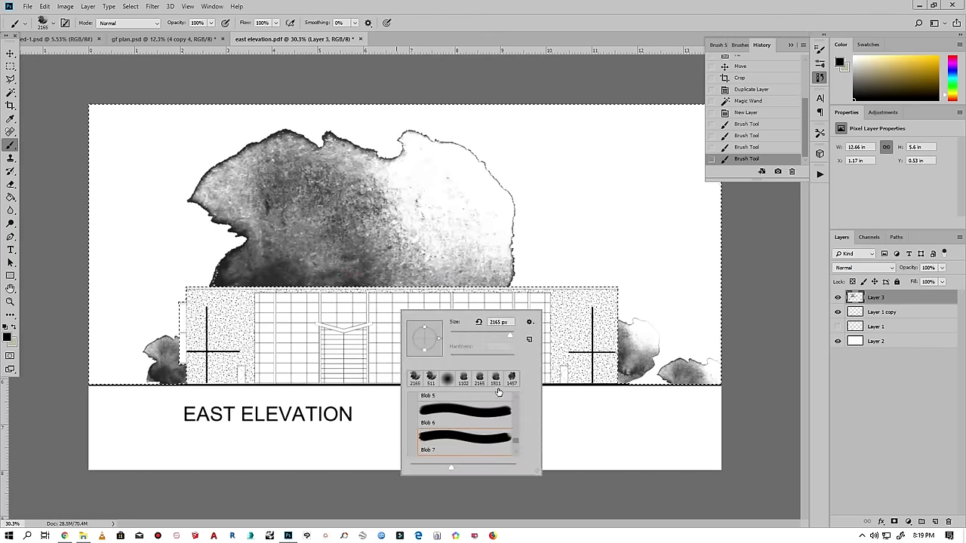
click(488, 419)
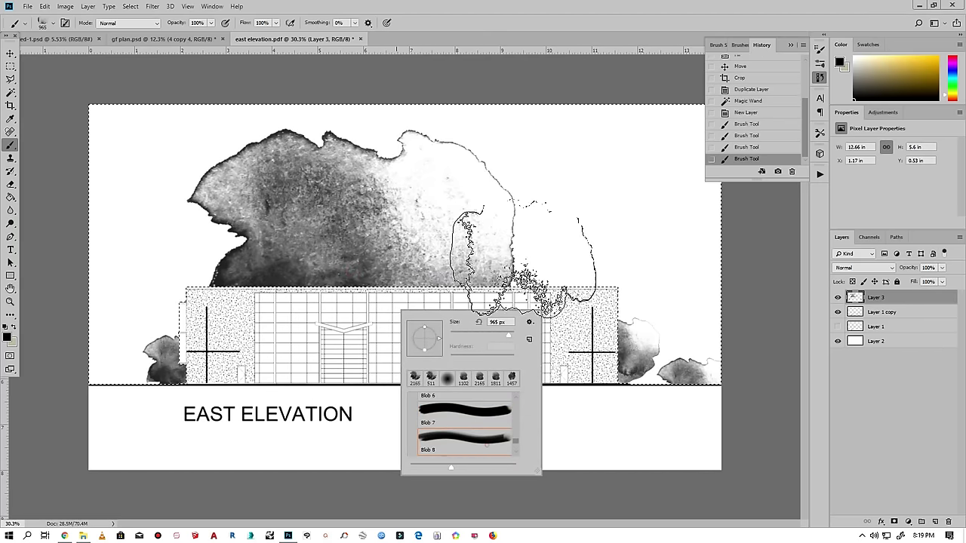
click(537, 235)
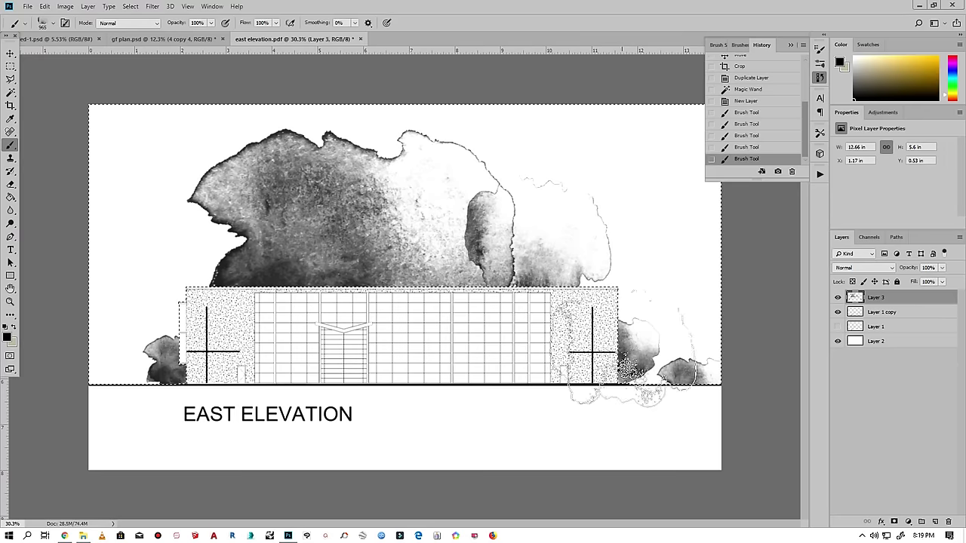
click(649, 286)
click(76, 370)
- With Blob 8 and a smaller blob brush, add dark blobs at the left, removing a trial right blob
right_click(293, 262)
scroll(354, 378, down, 2)
click(376, 400)
click(164, 326)
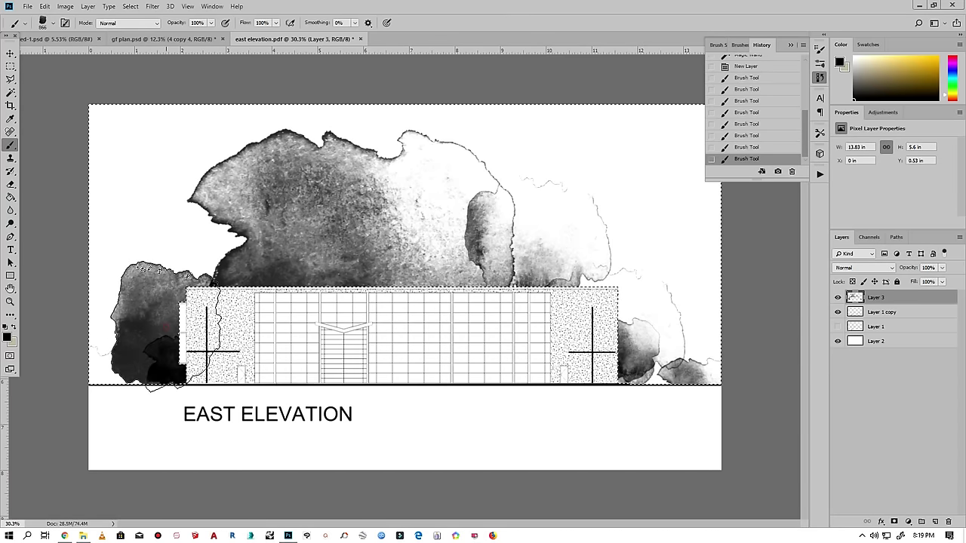
right_click(398, 253)
click(484, 376)
click(98, 302)
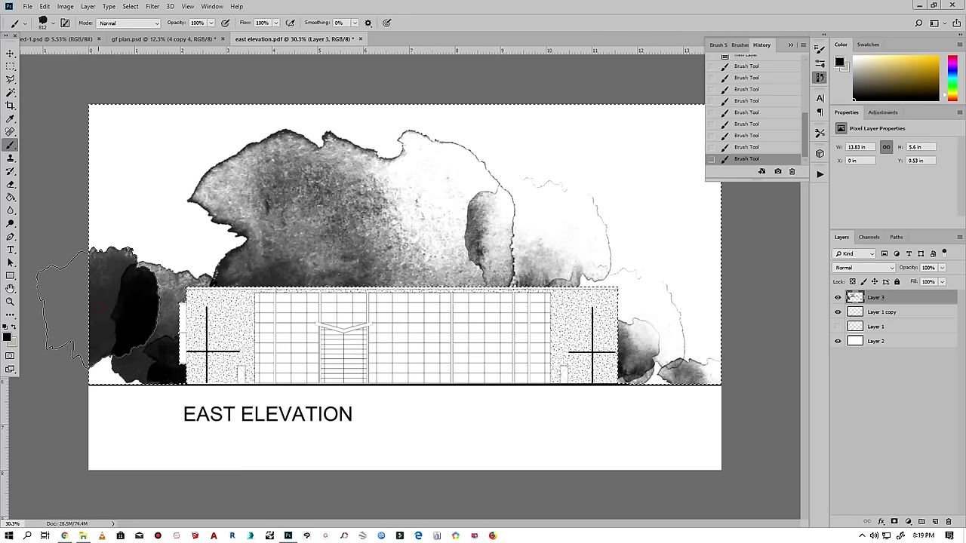
click(771, 148)
click(641, 240)
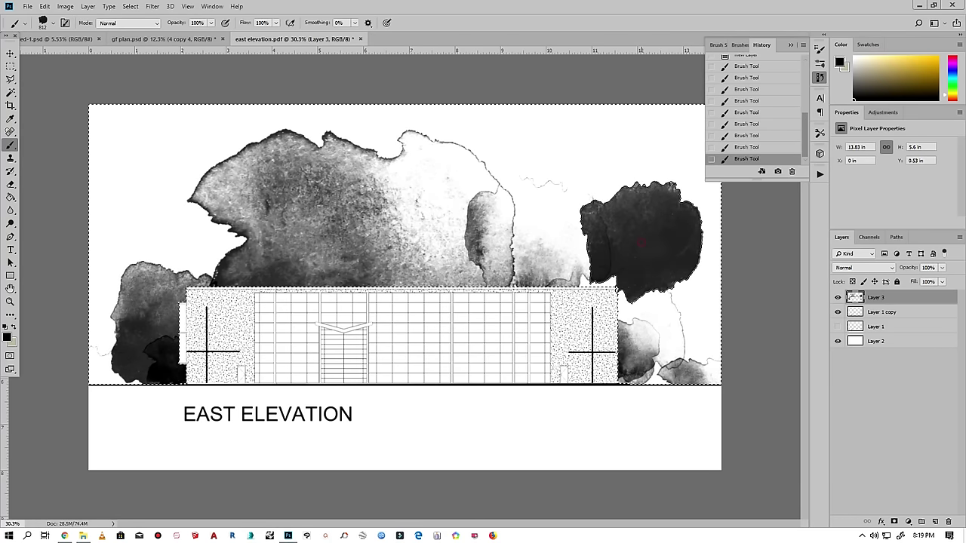
click(771, 147)
- With Blob 11, stamp a left-edge blob and a lower blob at the bottom right
right_click(507, 204)
scroll(559, 324, down, 2)
click(550, 339)
key(Return)
click(143, 268)
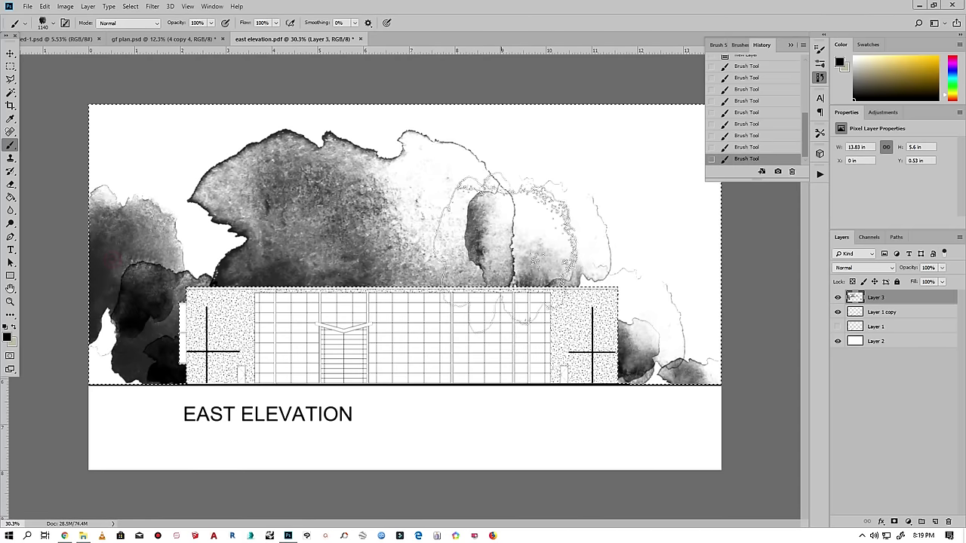
right_click(528, 223)
key(Return)
click(680, 264)
key(ctrl+z)
click(687, 271)
click(774, 147)
click(706, 355)
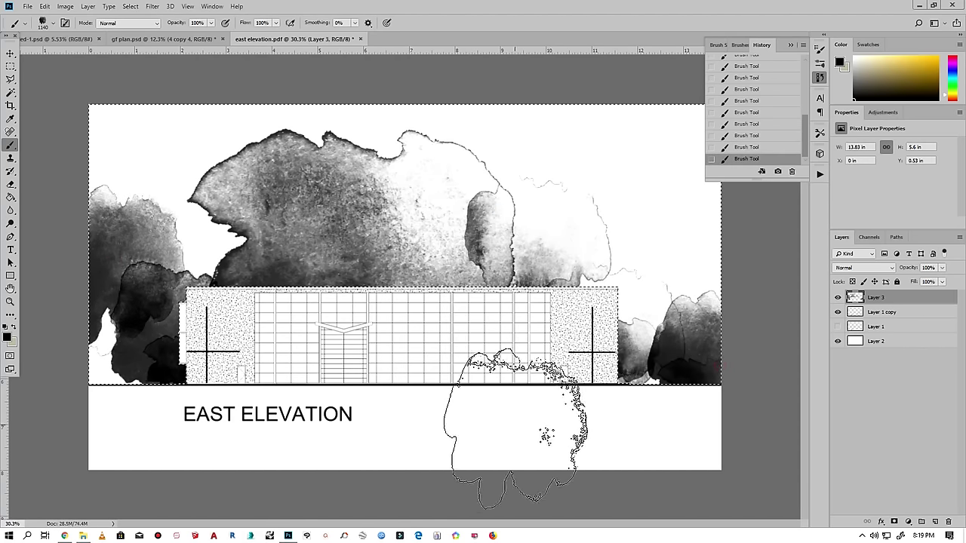
- Stamp a dark top-left blob, then try a Blob 12 blob on the right and remove it
right_click(460, 207)
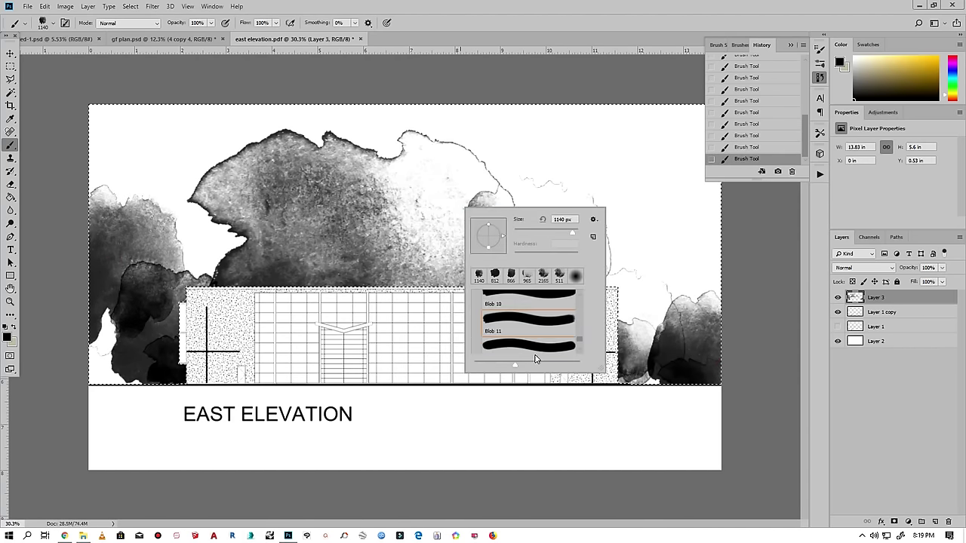
key(Return)
click(125, 136)
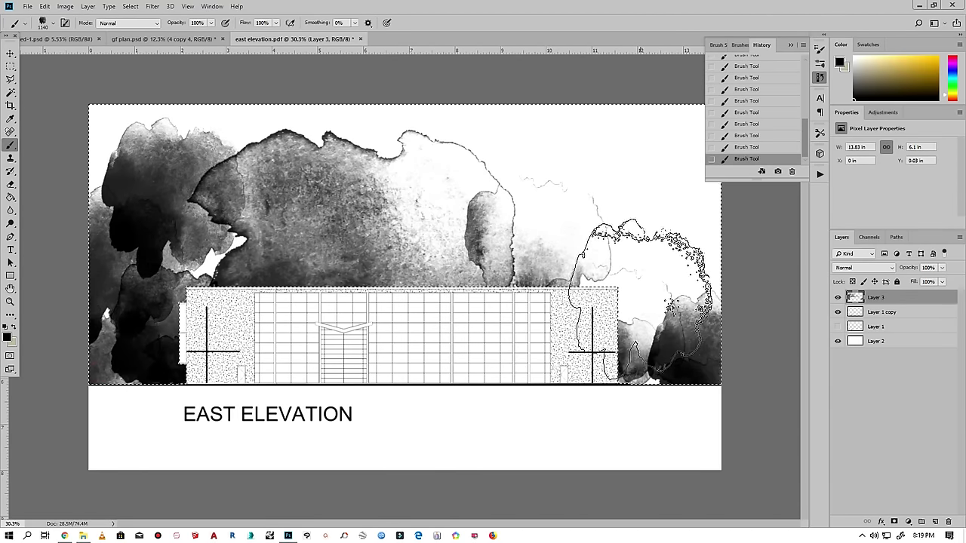
right_click(642, 301)
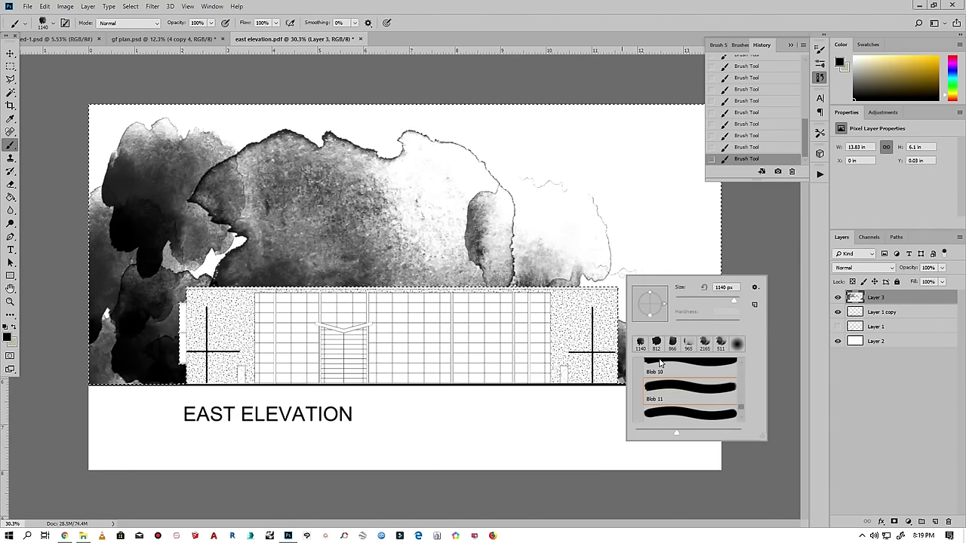
click(634, 249)
click(657, 346)
click(739, 147)
- Try the Thick Stroke 1 and 3 brushes, then stamp a Blob 10 blob above the building's middle
right_click(579, 181)
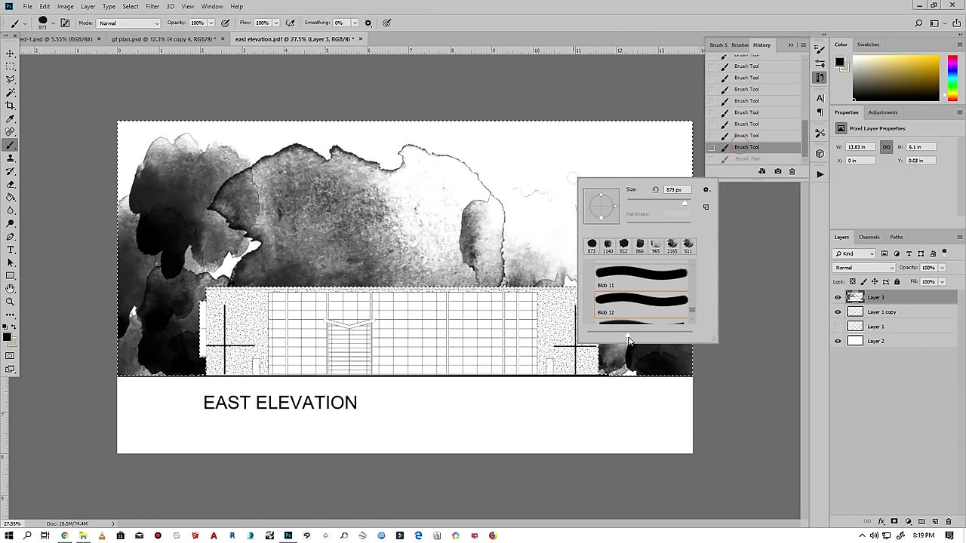
click(630, 323)
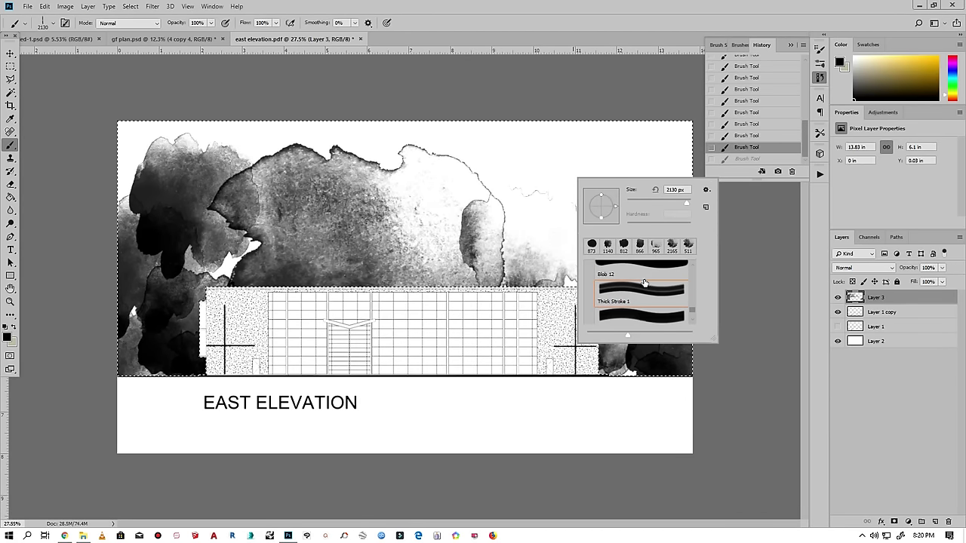
scroll(634, 309, down, 1)
click(644, 312)
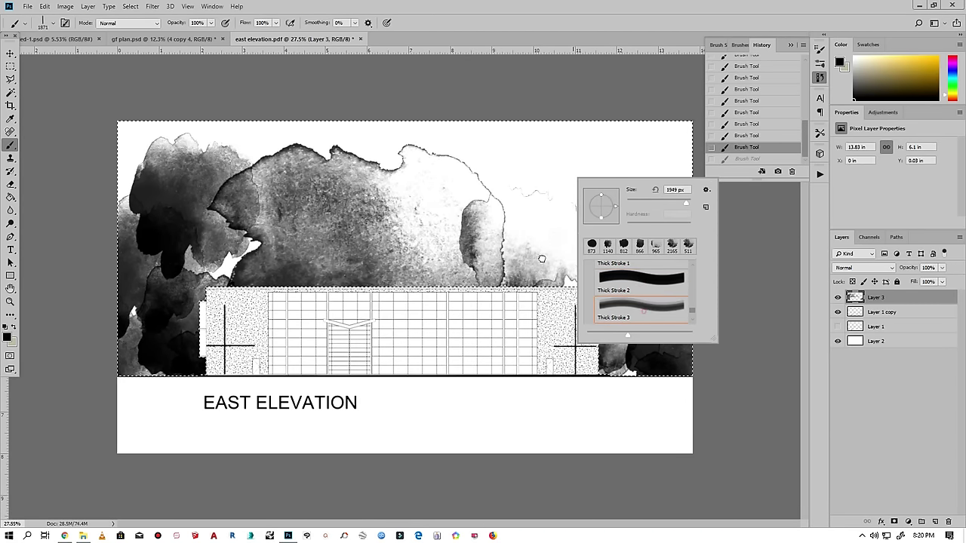
scroll(638, 317, down, 1)
scroll(636, 310, down, 2)
scroll(638, 302, down, 2)
scroll(639, 290, down, 2)
click(639, 282)
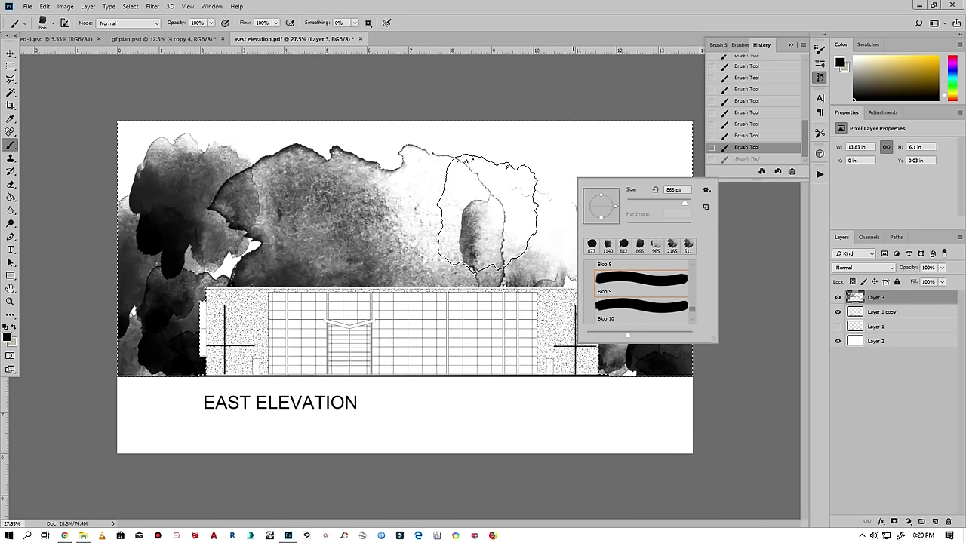
click(553, 310)
- With the Blob 7 brush, stamp a dark blob above the left-centre and darken the right trees
right_click(506, 239)
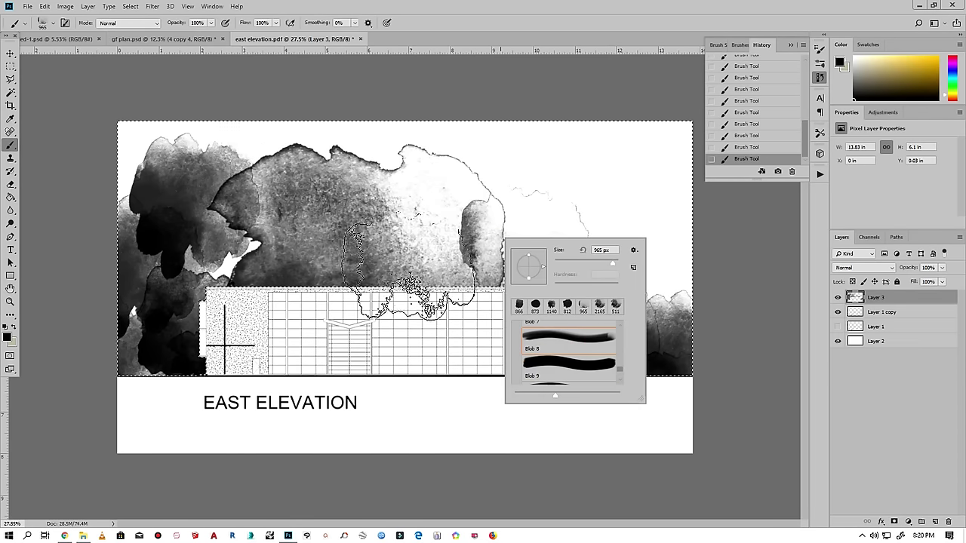
click(202, 273)
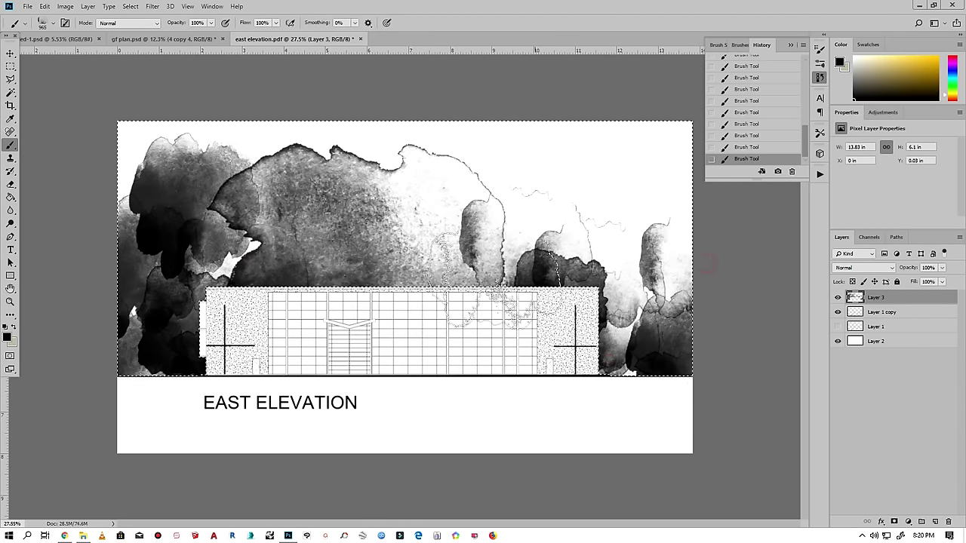
key(ctrl+plus)
right_click(281, 240)
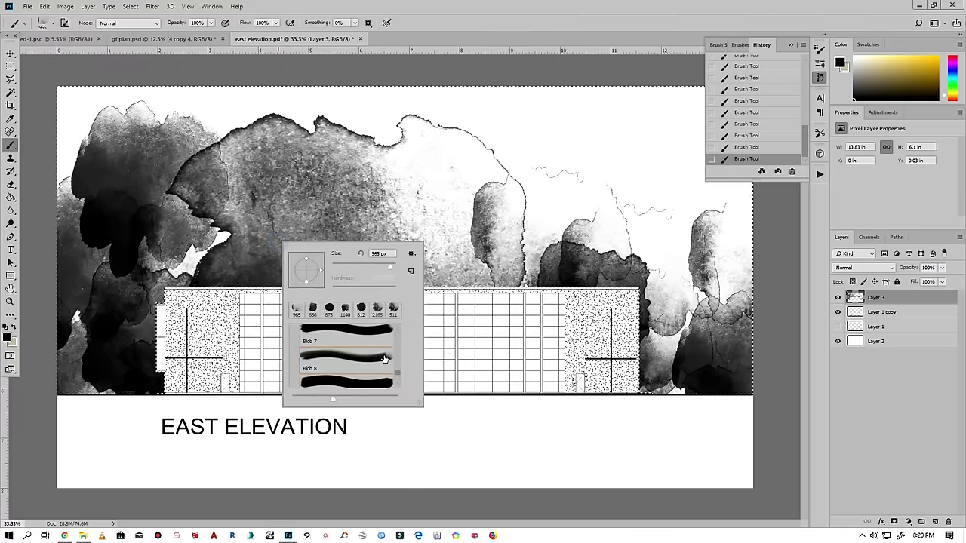
double_click(366, 341)
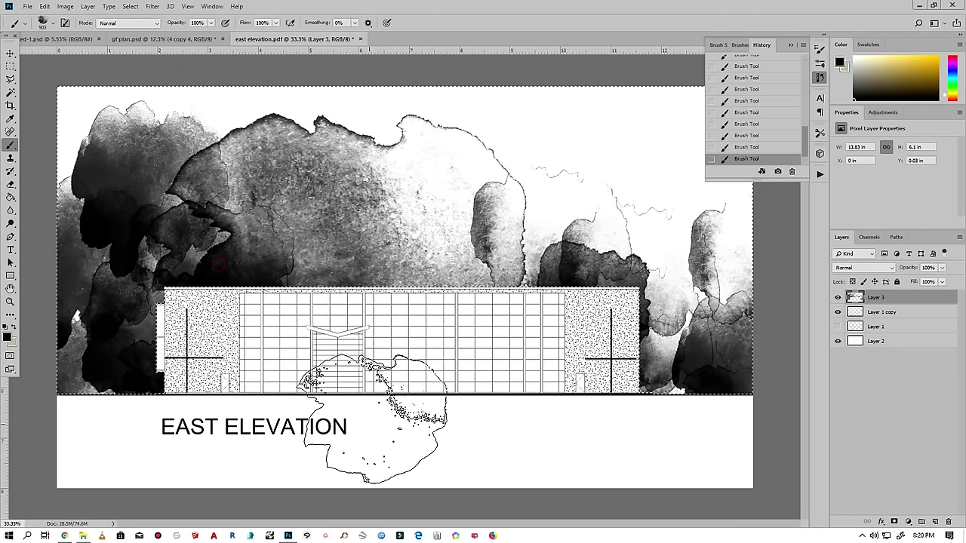
click(408, 253)
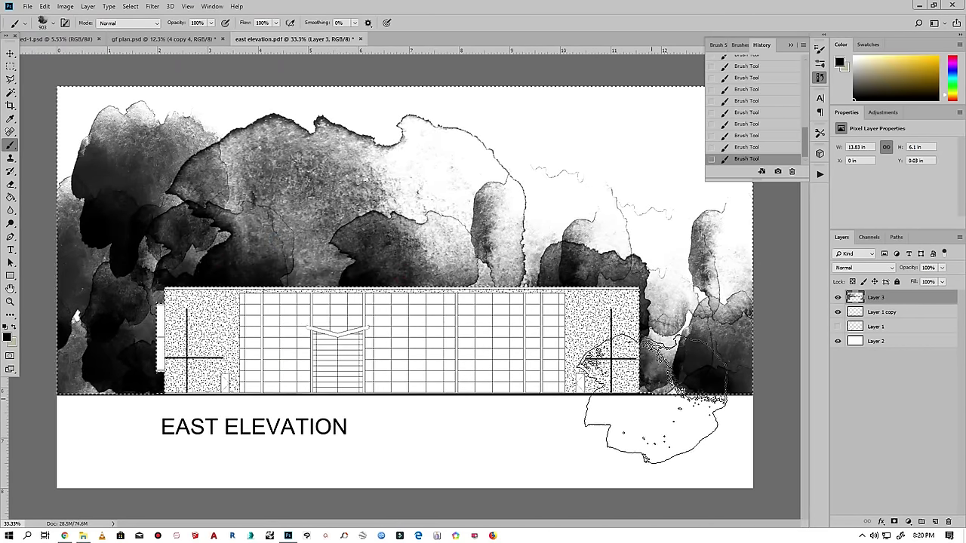
click(655, 398)
scroll(468, 362, up, 1)
scroll(302, 339, down, 2)
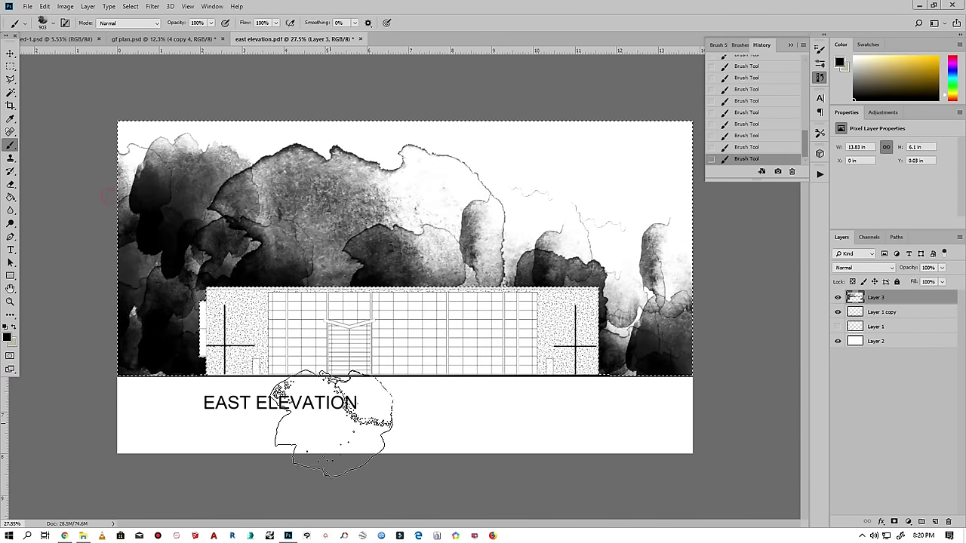
right_click(400, 238)
scroll(476, 342, up, 1)
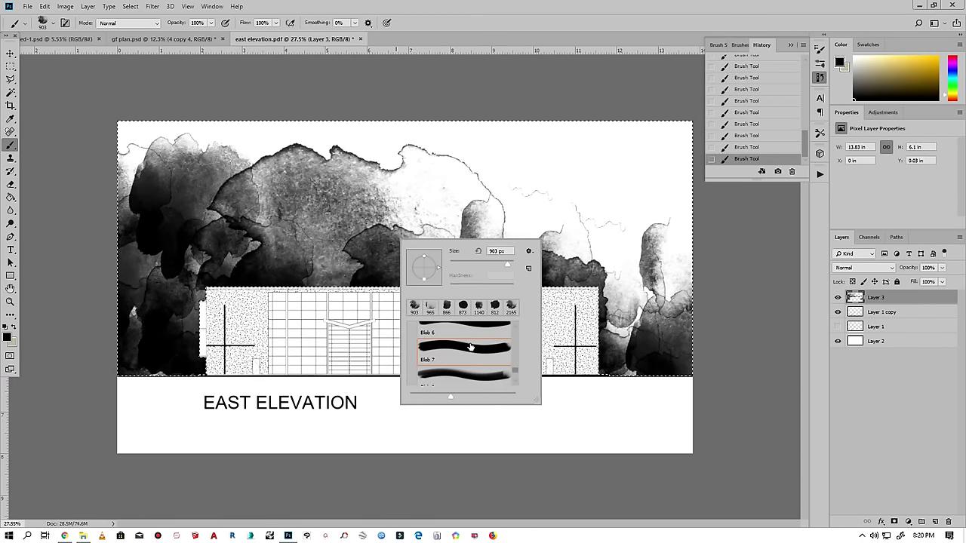
click(10, 186)
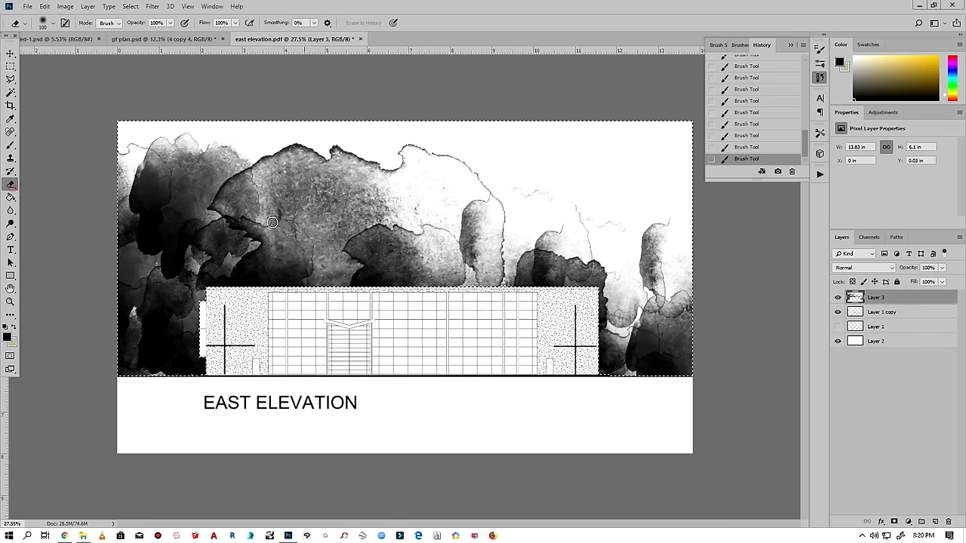
- Erase part of the upper-left blob with a 903 px blob eraser and drop the selection
right_click(365, 241)
click(382, 310)
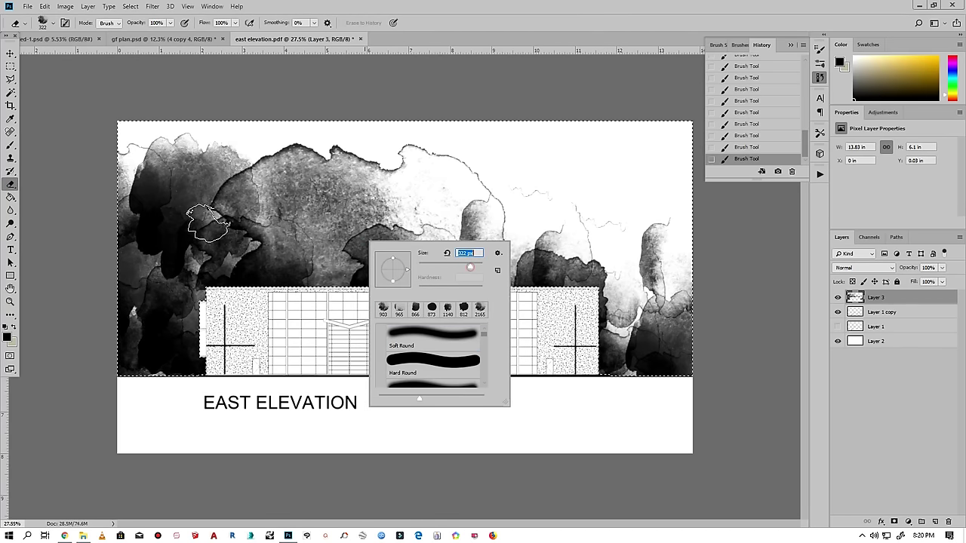
click(474, 264)
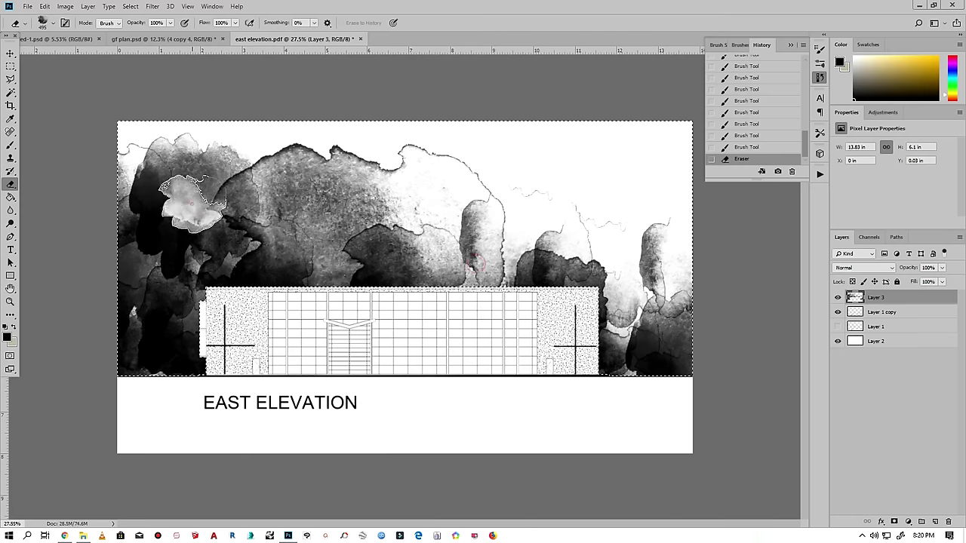
key(ctrl+d)
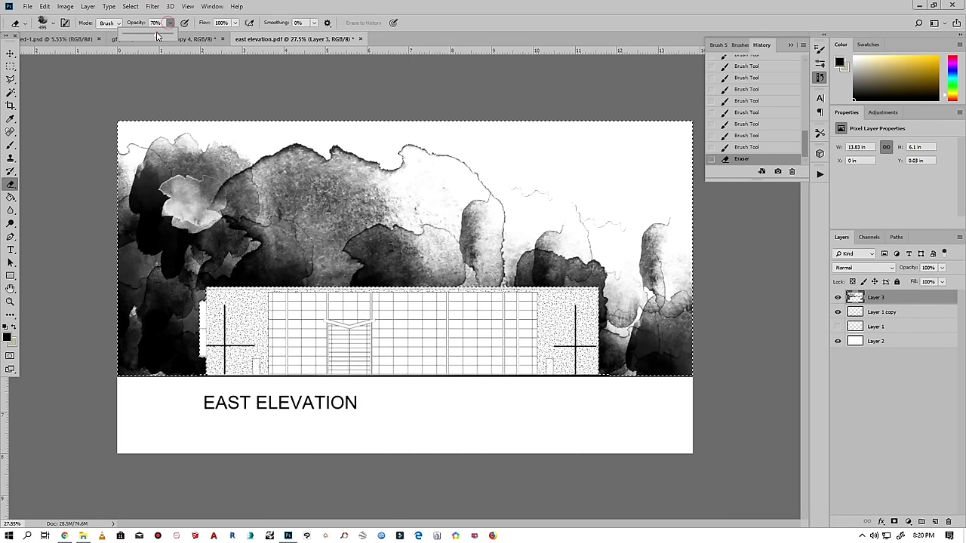
- Fade the upper-left clouds with the eraser at 61% opacity, then step back one state
click(166, 163)
click(158, 188)
click(157, 172)
click(189, 226)
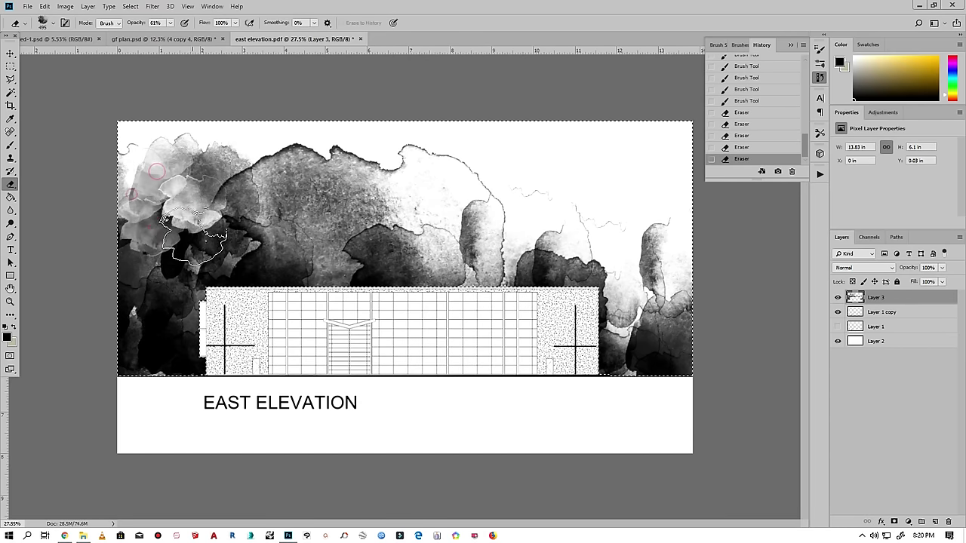
click(132, 195)
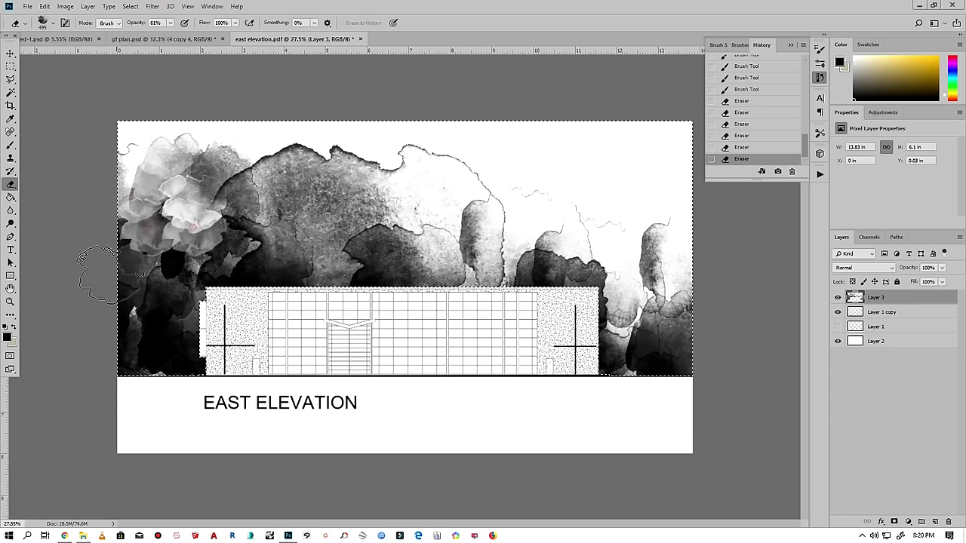
click(781, 126)
- Lighten the middle and left washes with 1811 px and 866 px Hard Round erasers
right_click(579, 255)
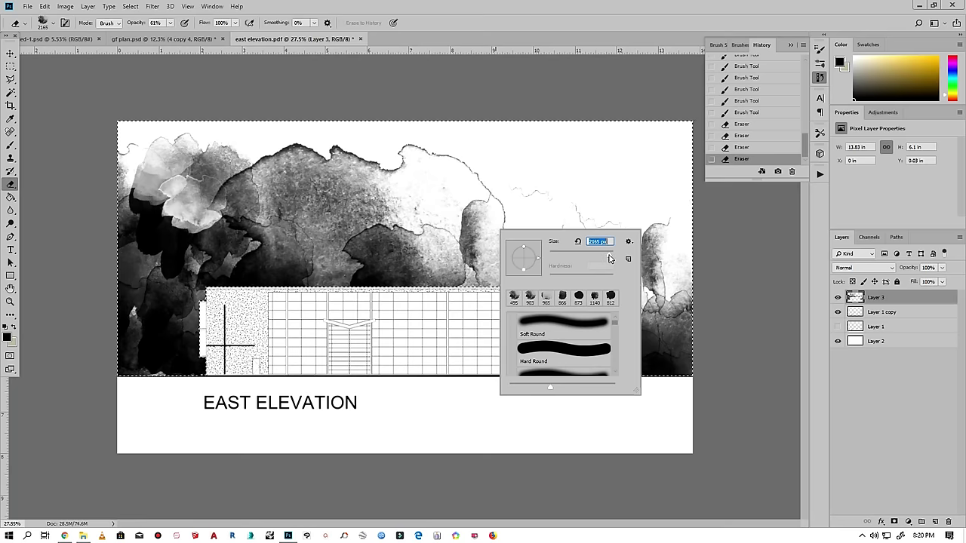
key(Return)
click(419, 223)
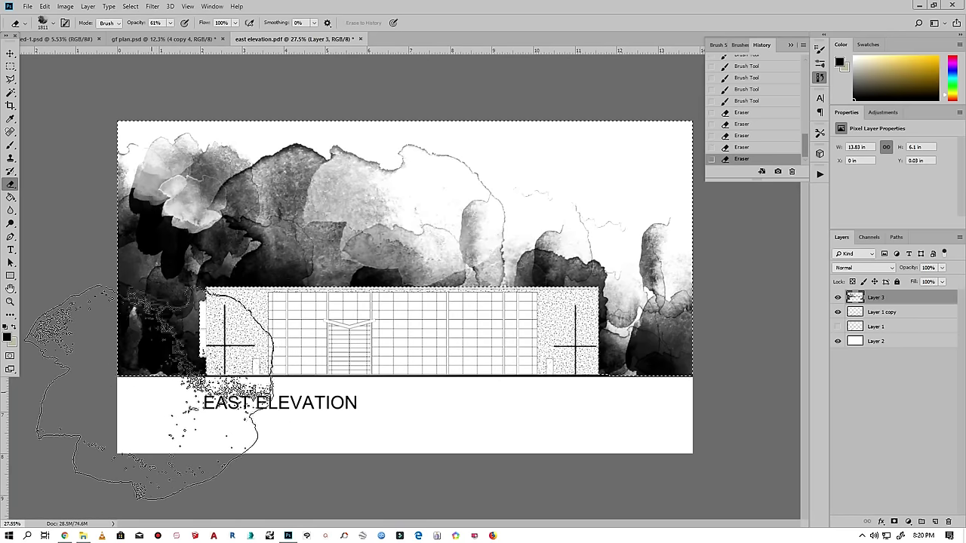
right_click(528, 302)
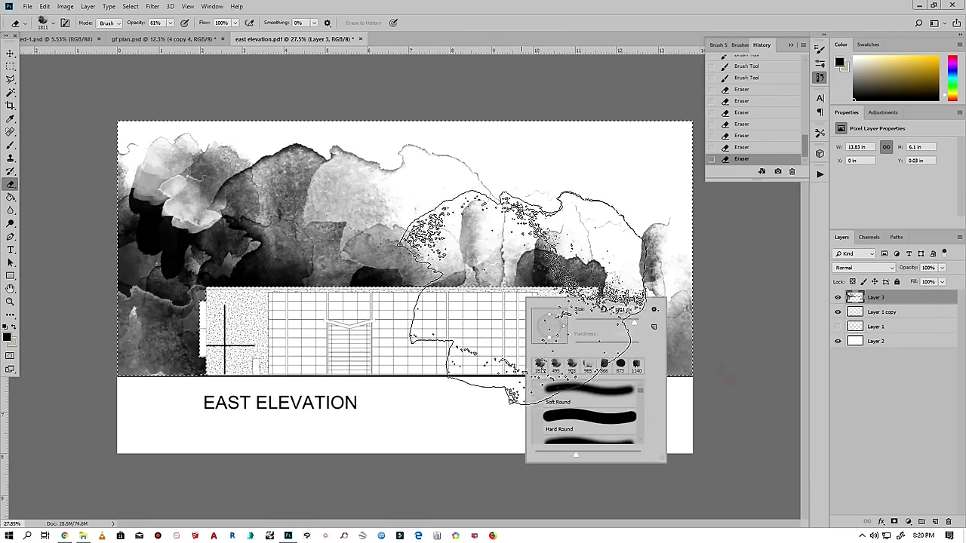
scroll(612, 413, down, 1)
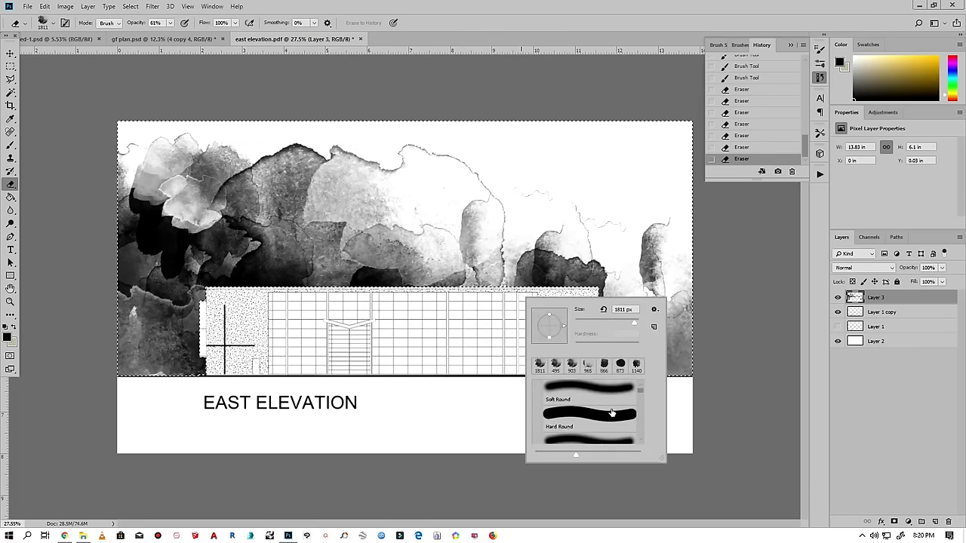
click(608, 428)
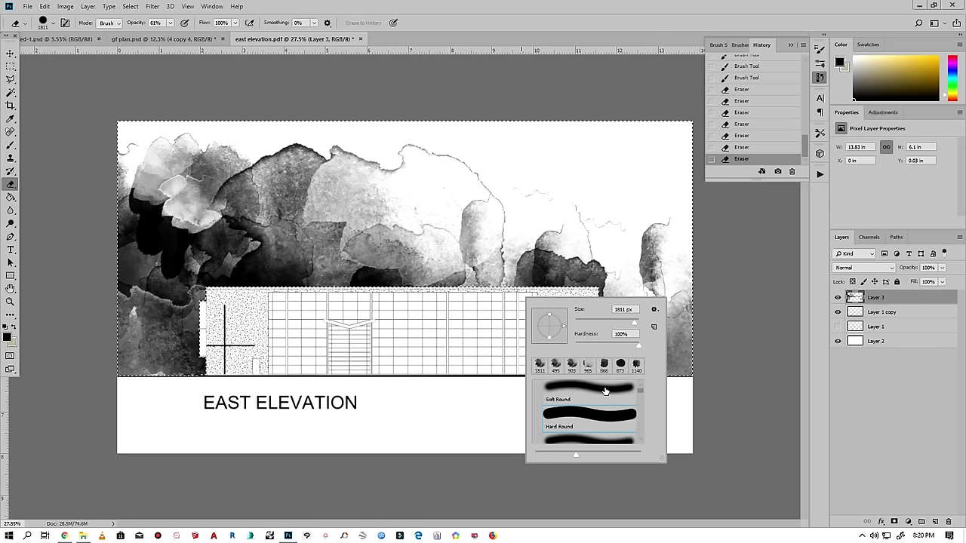
click(604, 365)
mouse_move(497, 272)
mouse_down()
mouse_move(470, 292)
mouse_move(236, 177)
mouse_up()
drag(175, 174, 317, 166)
click(736, 149)
- Fade the clouds along the left side with a 965 px eraser, then set 1140 px
right_click(346, 206)
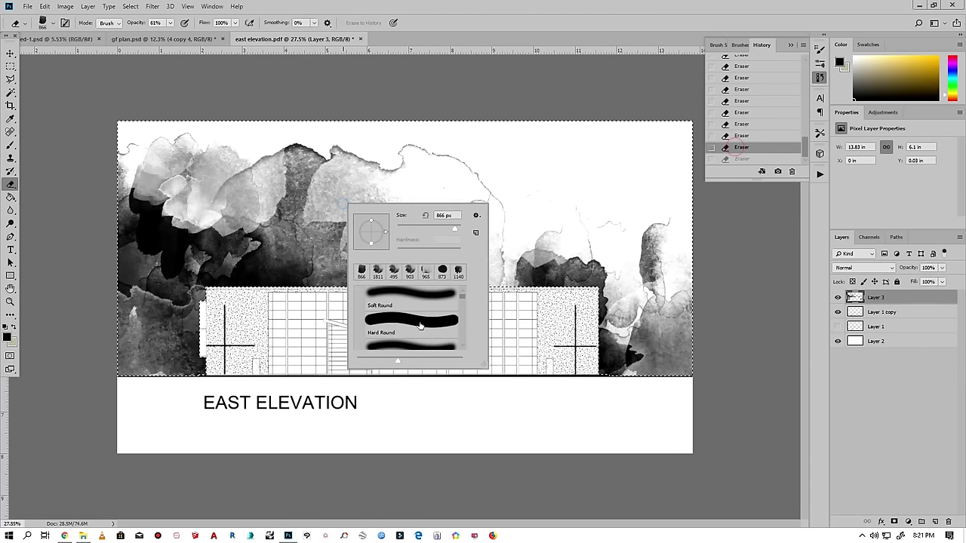
click(425, 273)
drag(136, 302, 279, 189)
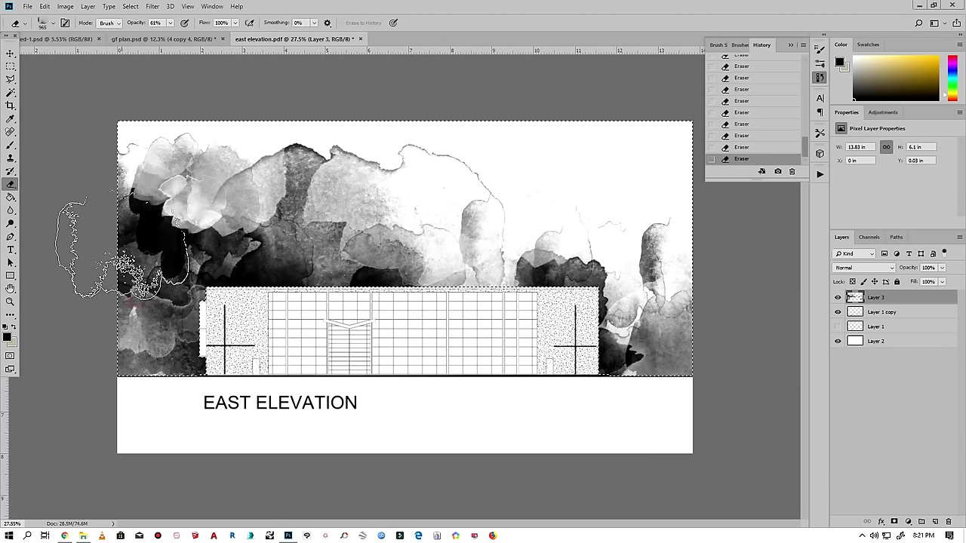
right_click(325, 236)
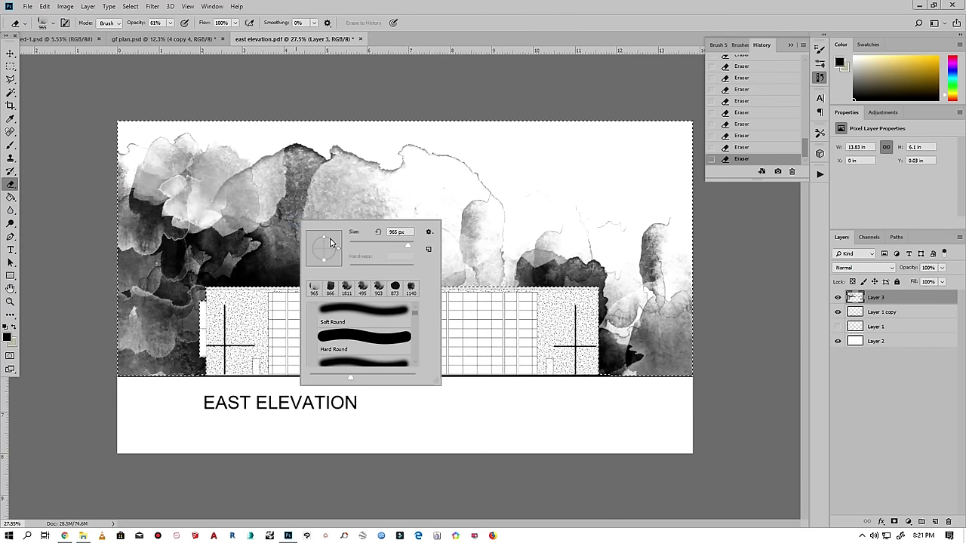
click(354, 180)
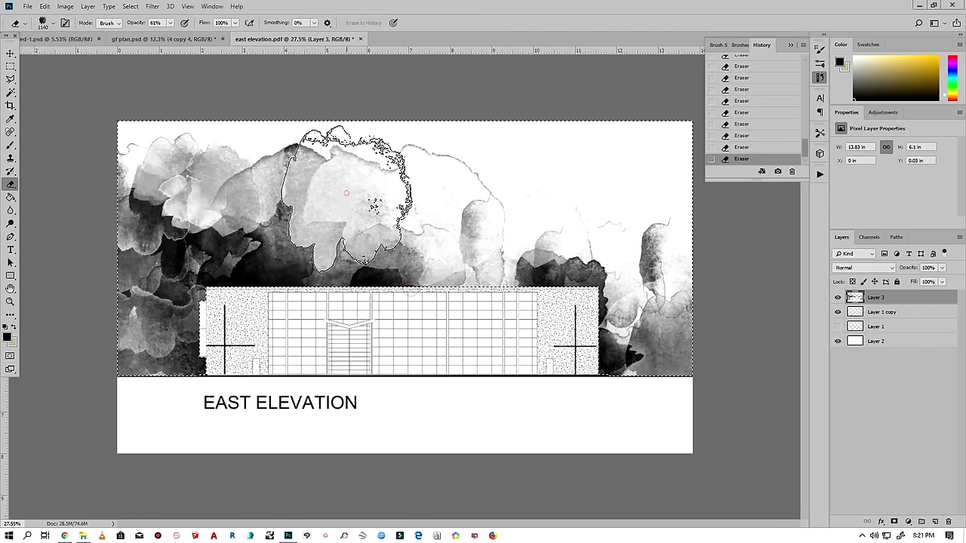
- Switch the eraser to the Blob 7 tip and erase the dark watercolour at the lower right
right_click(417, 273)
scroll(457, 373, down, 2)
scroll(459, 378, down, 2)
scroll(463, 387, down, 1)
drag(510, 353, 505, 402)
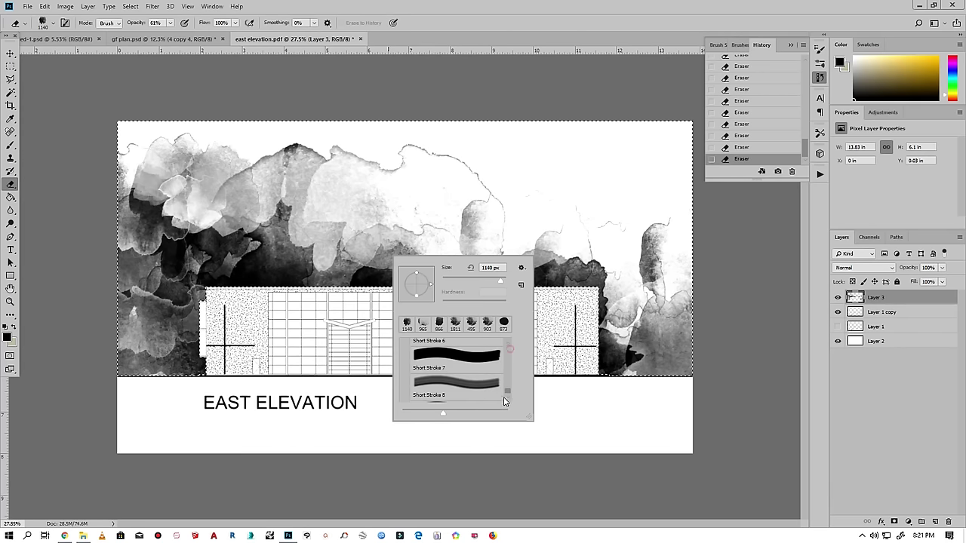
scroll(475, 388, down, 1)
scroll(468, 385, down, 1)
scroll(459, 383, down, 1)
scroll(451, 381, down, 1)
scroll(448, 380, up, 1)
scroll(448, 379, up, 1)
scroll(448, 380, up, 1)
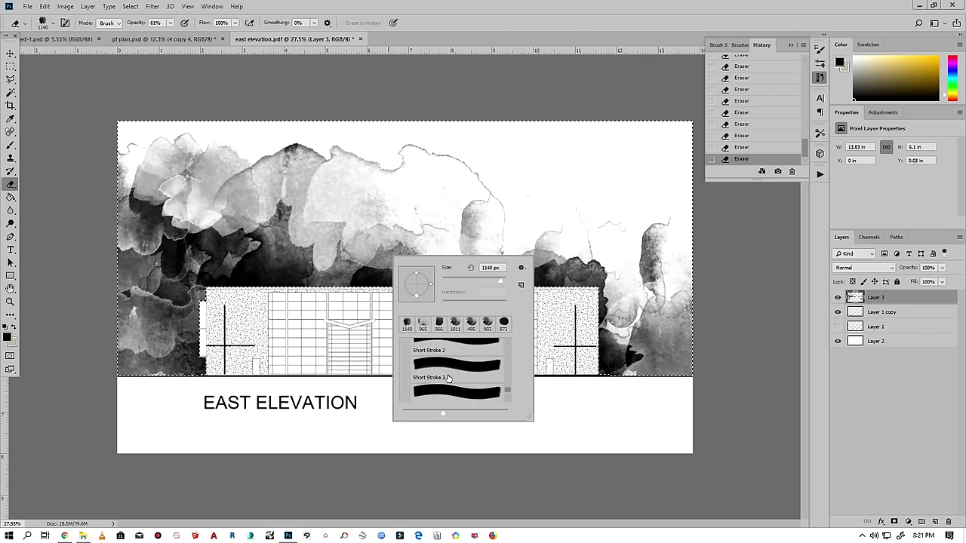
scroll(448, 380, up, 1)
scroll(448, 379, up, 1)
scroll(449, 380, up, 1)
scroll(449, 380, up, 1)
scroll(448, 379, up, 1)
scroll(448, 377, up, 1)
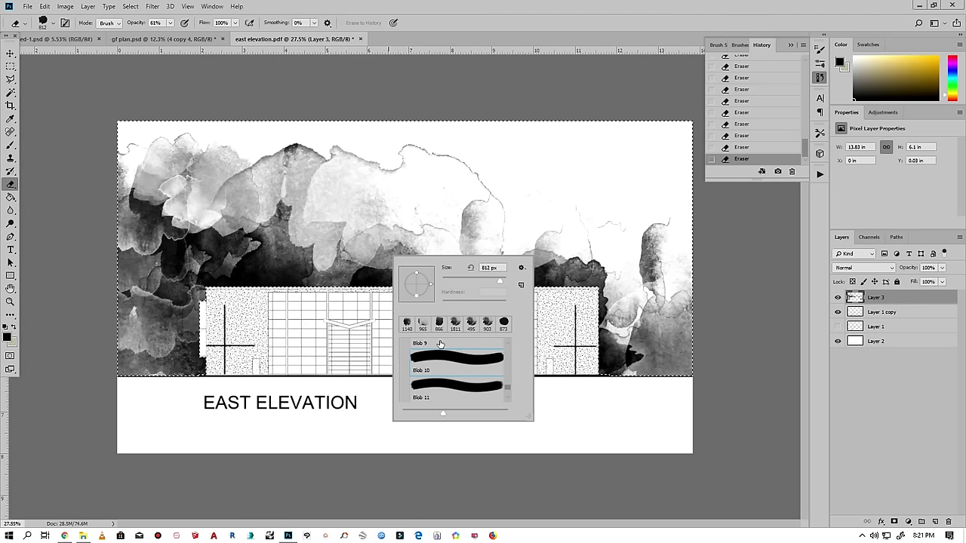
scroll(444, 343, up, 1)
scroll(456, 363, up, 1)
click(455, 348)
scroll(456, 349, up, 1)
click(454, 351)
key(Escape)
right_click(387, 271)
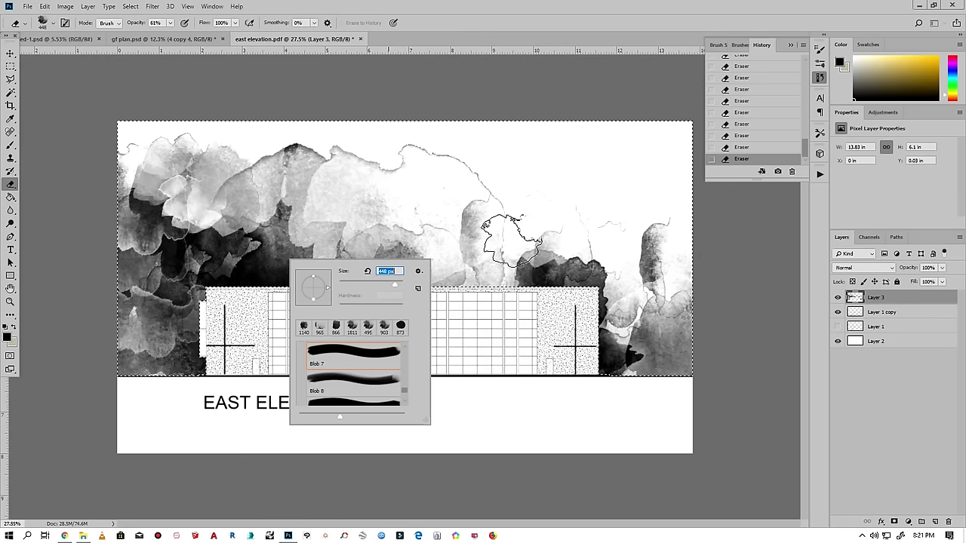
key(Escape)
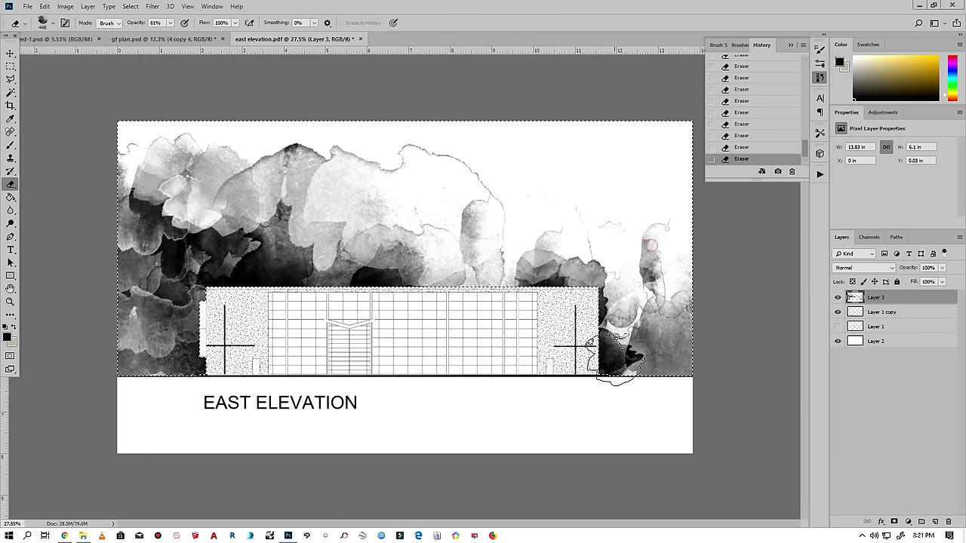
click(636, 349)
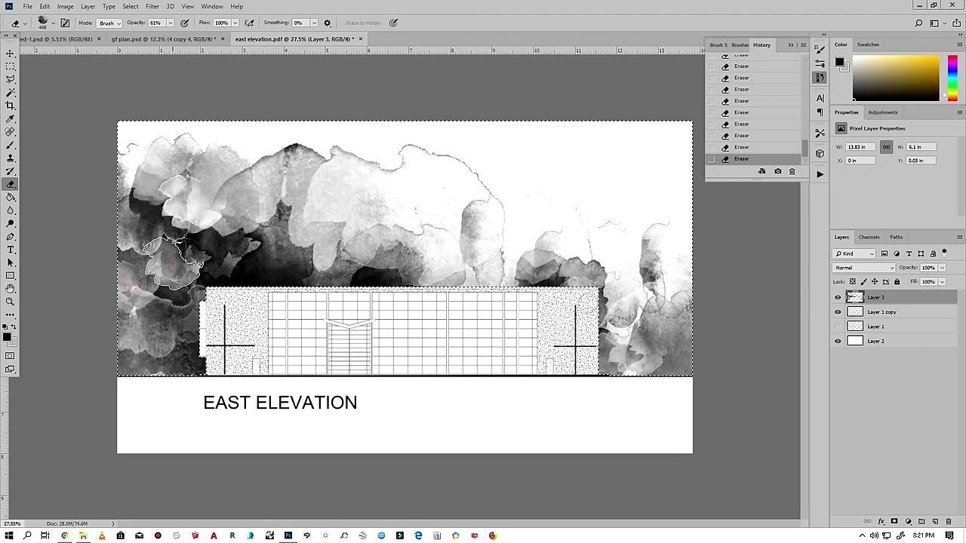
- Pick a larger blob eraser preset and zoom in on the sheet
right_click(314, 253)
click(404, 361)
click(338, 214)
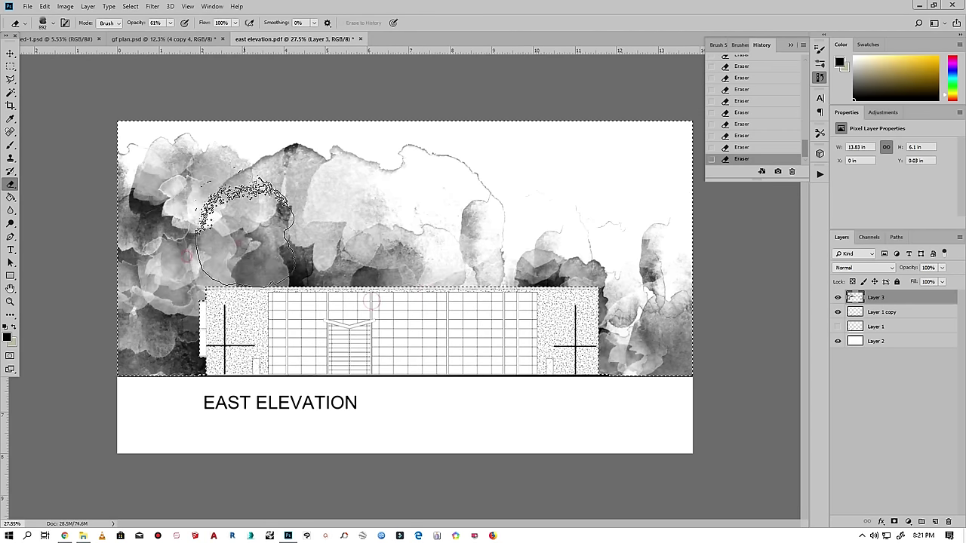
key(ctrl+plus)
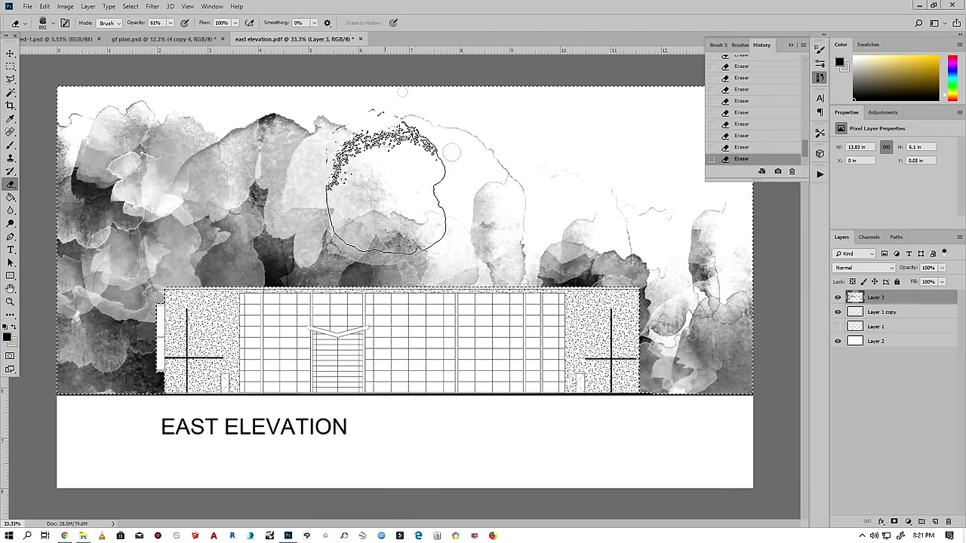
right_click(386, 181)
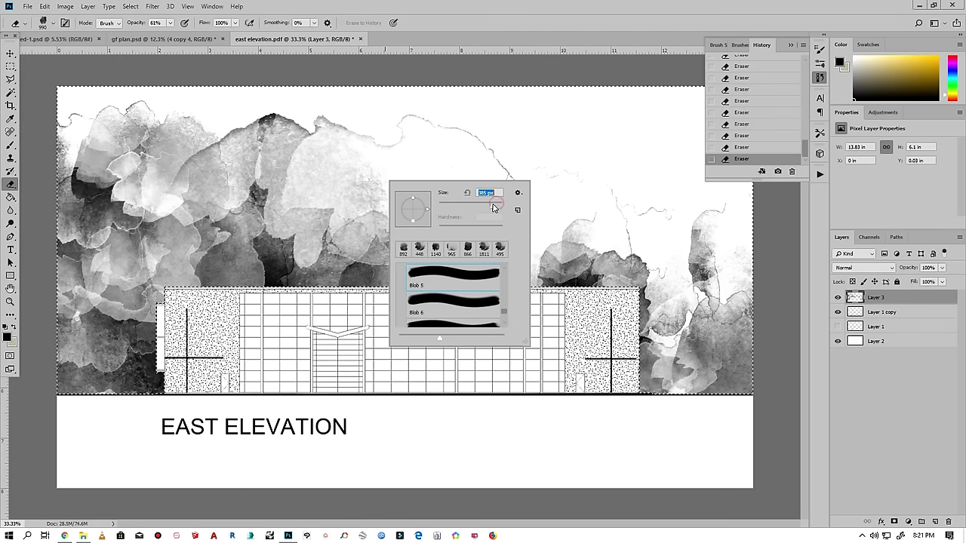
- Set the eraser opacity to 33%, lighten the watercolour left of centre, and step back in History
click(169, 23)
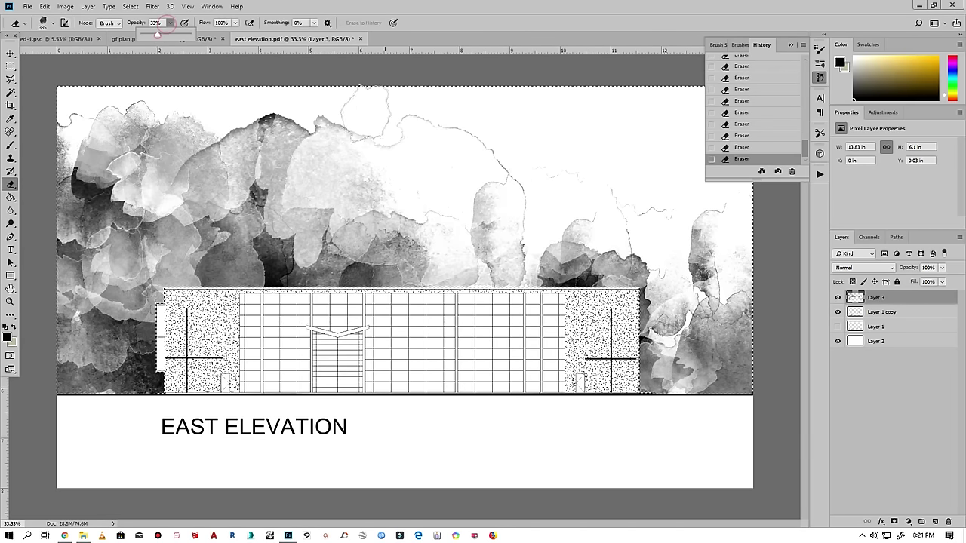
right_click(504, 170)
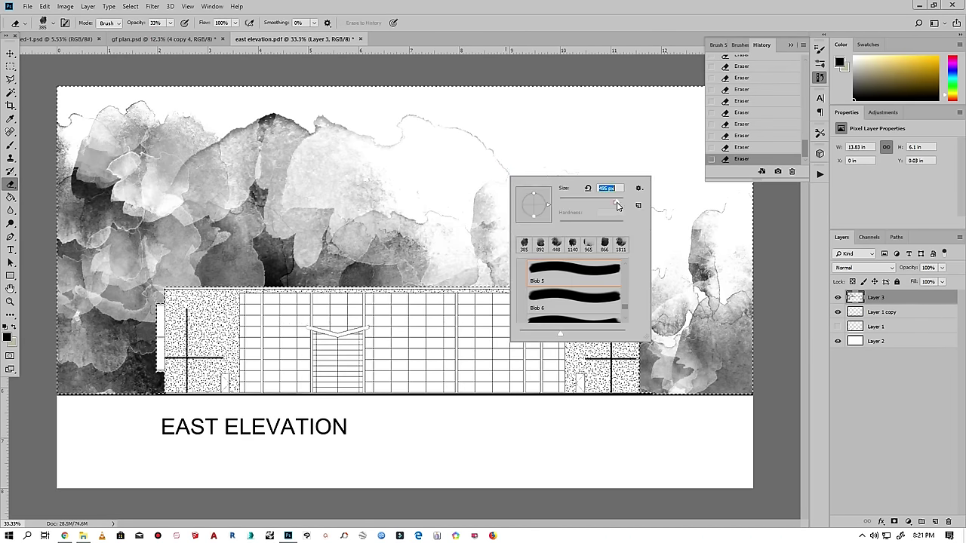
click(171, 23)
mouse_move(249, 121)
mouse_down()
mouse_move(190, 261)
mouse_move(74, 181)
mouse_move(87, 132)
mouse_move(318, 122)
mouse_move(259, 155)
mouse_move(119, 194)
mouse_move(108, 215)
mouse_move(188, 188)
mouse_move(444, 238)
mouse_move(291, 226)
mouse_move(334, 200)
mouse_move(615, 205)
mouse_move(582, 237)
mouse_move(626, 253)
mouse_move(597, 317)
mouse_move(633, 337)
mouse_up()
click(744, 147)
key(ctrl+minus)
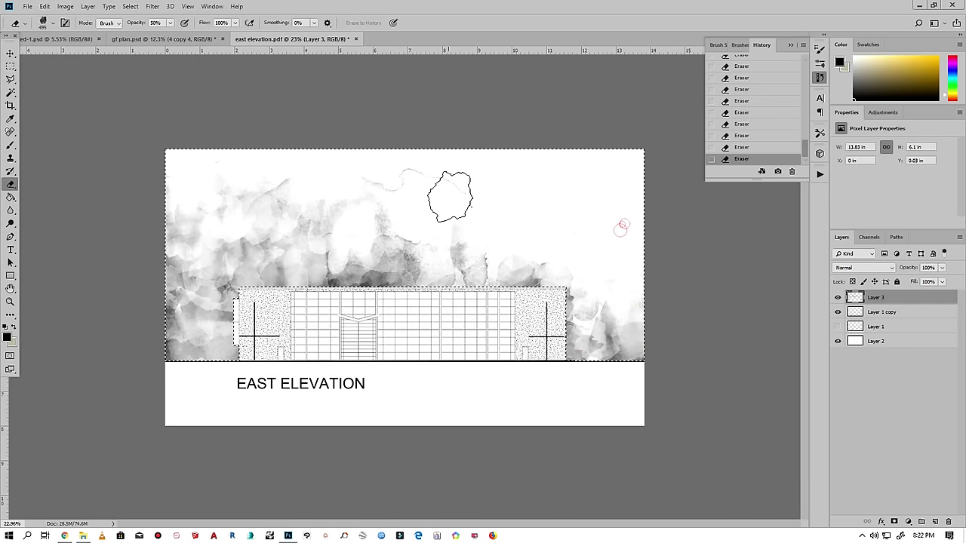
- Sweep 50% eraser strokes to fade the watercolour down to the roof line and left edge
drag(383, 204, 345, 274)
scroll(409, 291, up, 2)
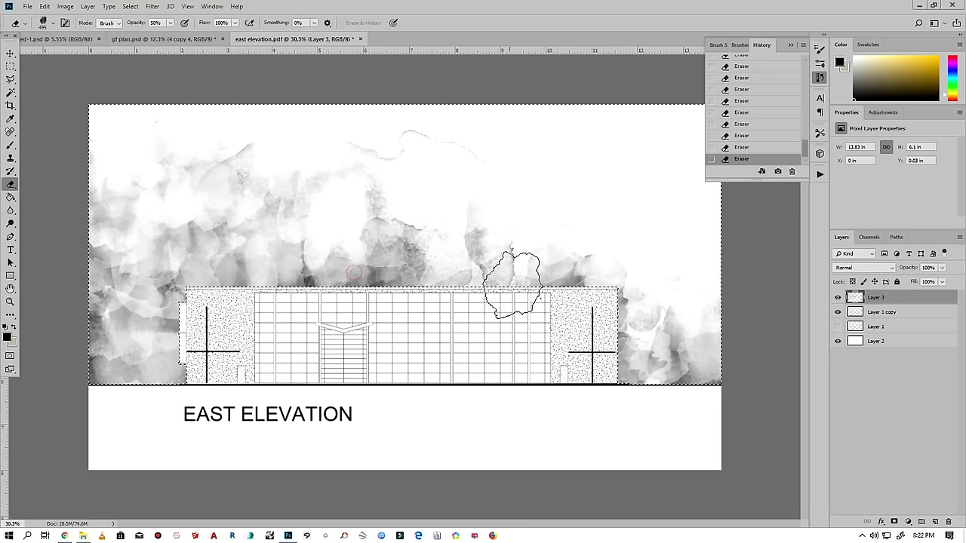
mouse_move(474, 195)
mouse_down()
mouse_move(410, 151)
mouse_move(351, 227)
mouse_move(279, 260)
mouse_up()
drag(66, 260, 81, 211)
scroll(407, 256, up, 1)
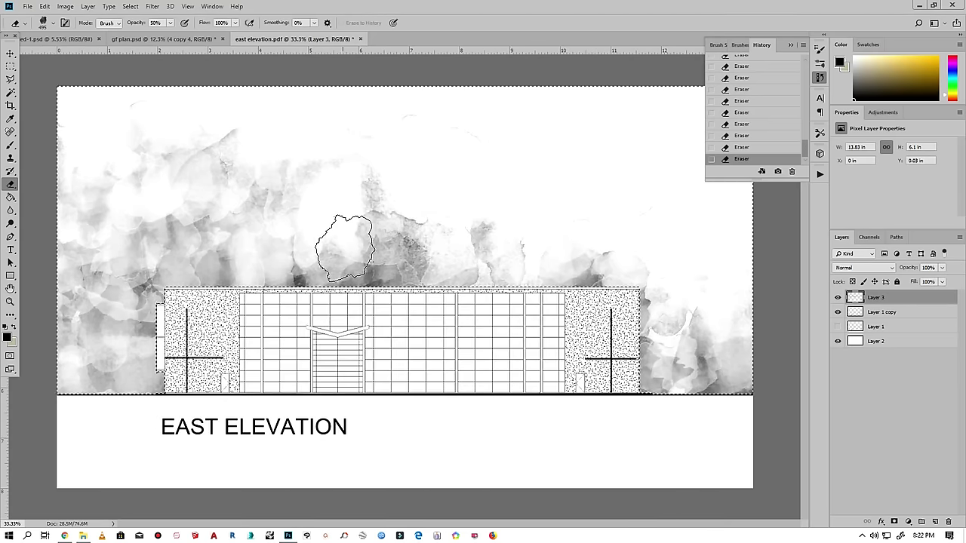
click(236, 133)
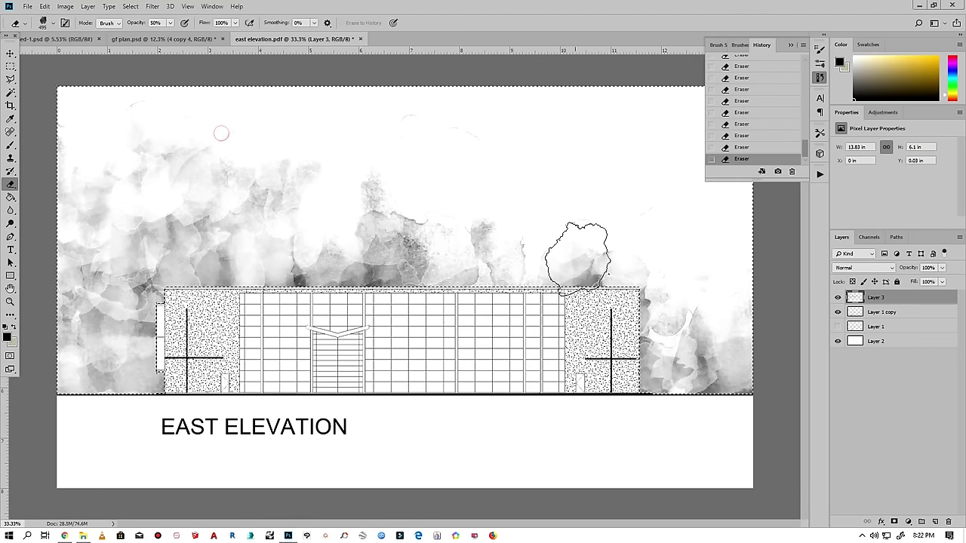
- Enlarge the Blob eraser tip to 417 px for broad fading passes
right_click(555, 240)
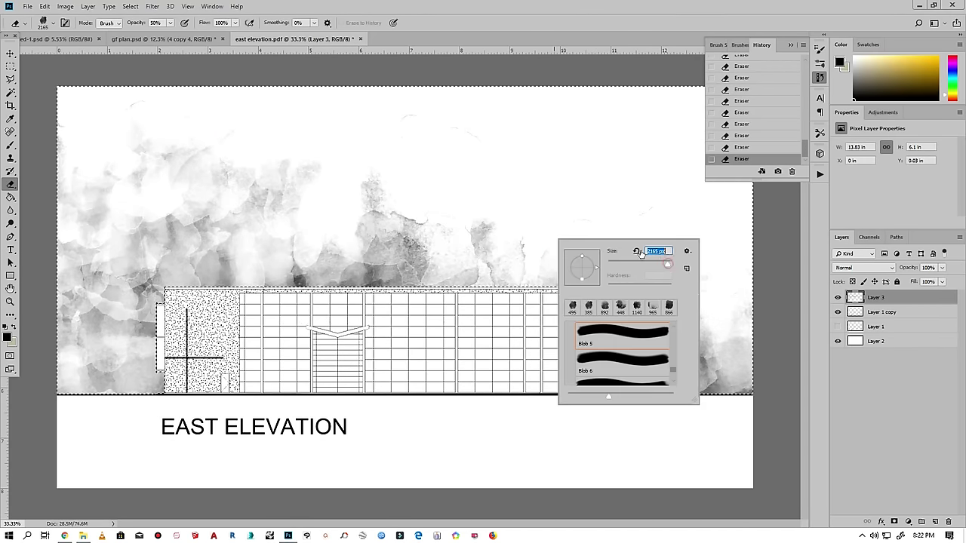
key(Return)
key(ctrl+minus)
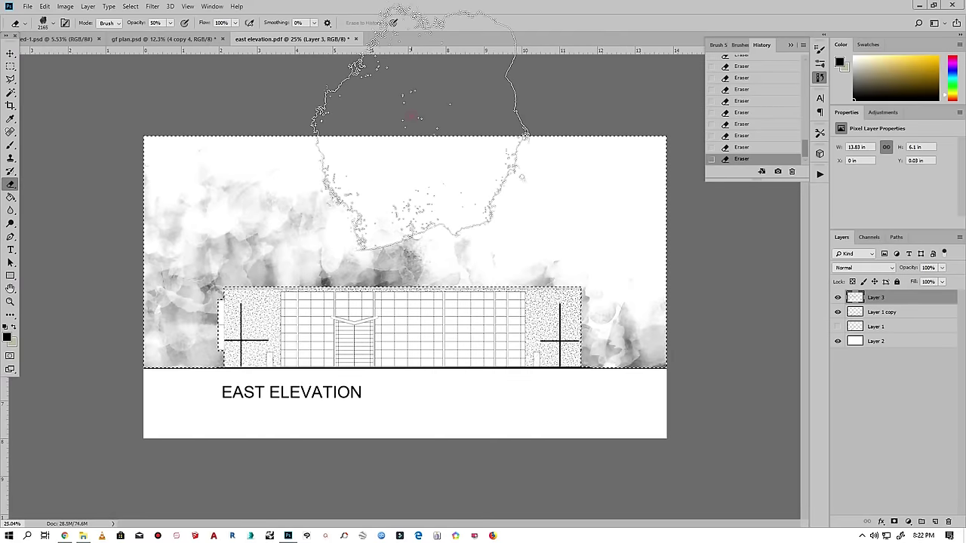
right_click(425, 251)
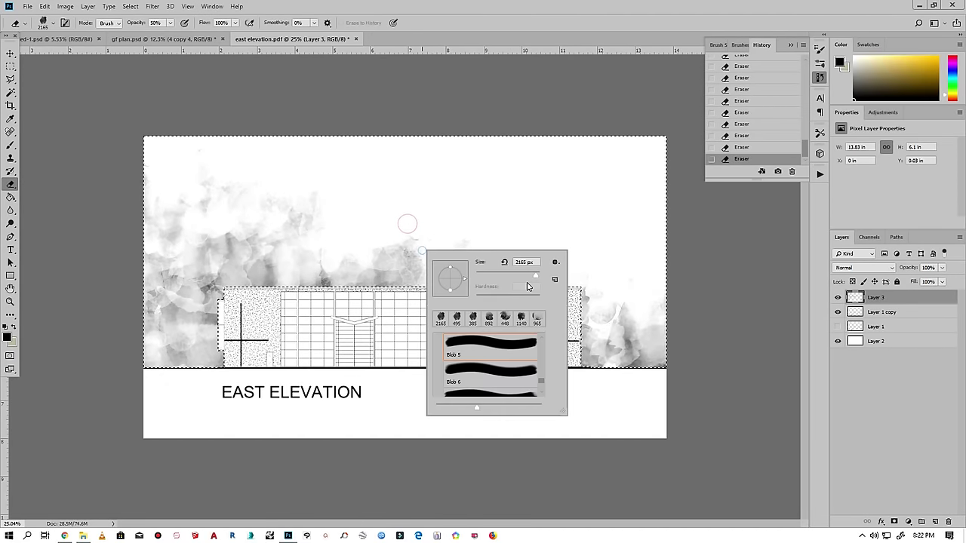
key(Return)
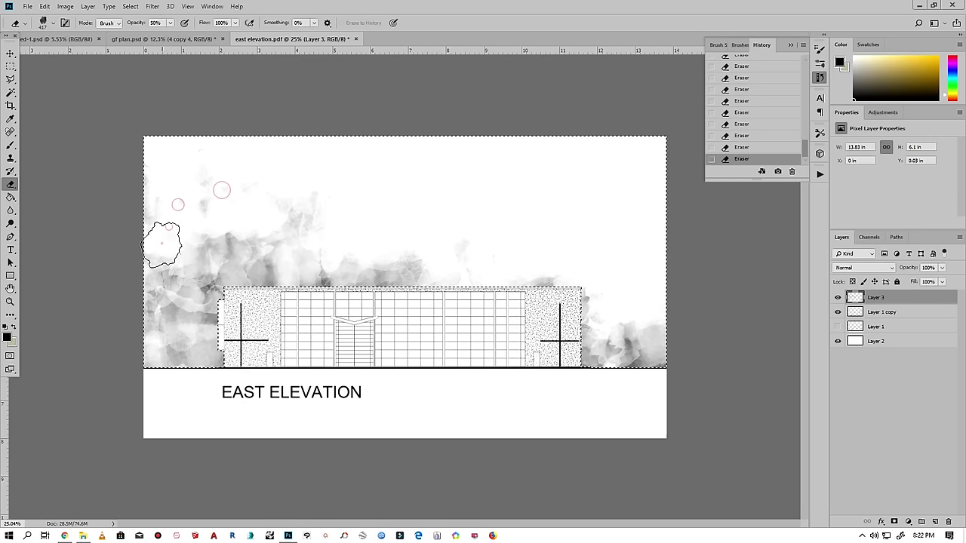
right_click(10, 185)
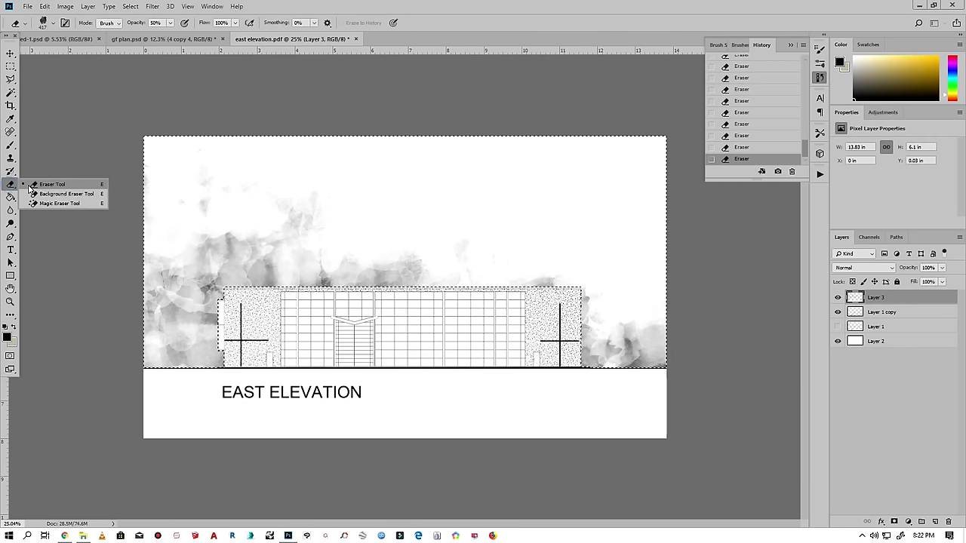
- Switch the eraser to the Soft Round tip at 85% opacity
right_click(388, 220)
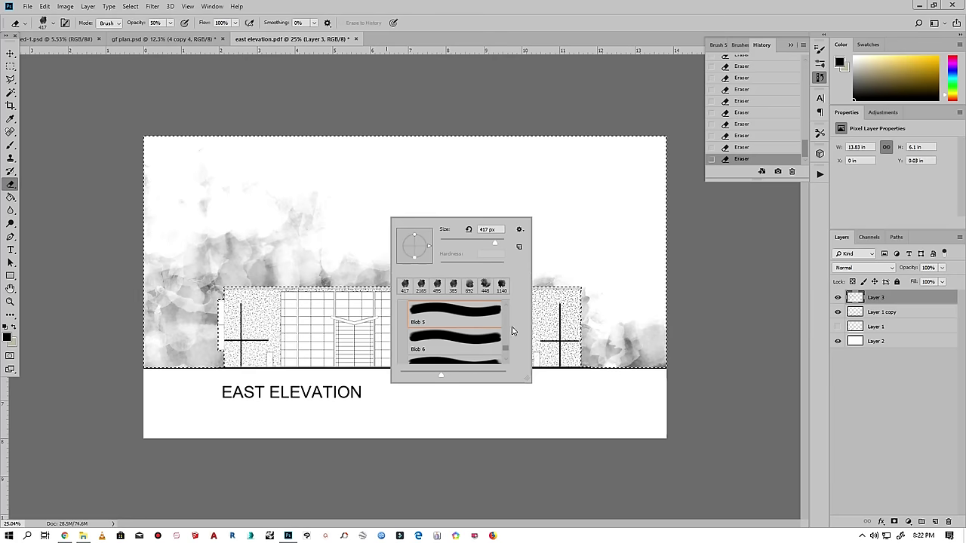
click(505, 349)
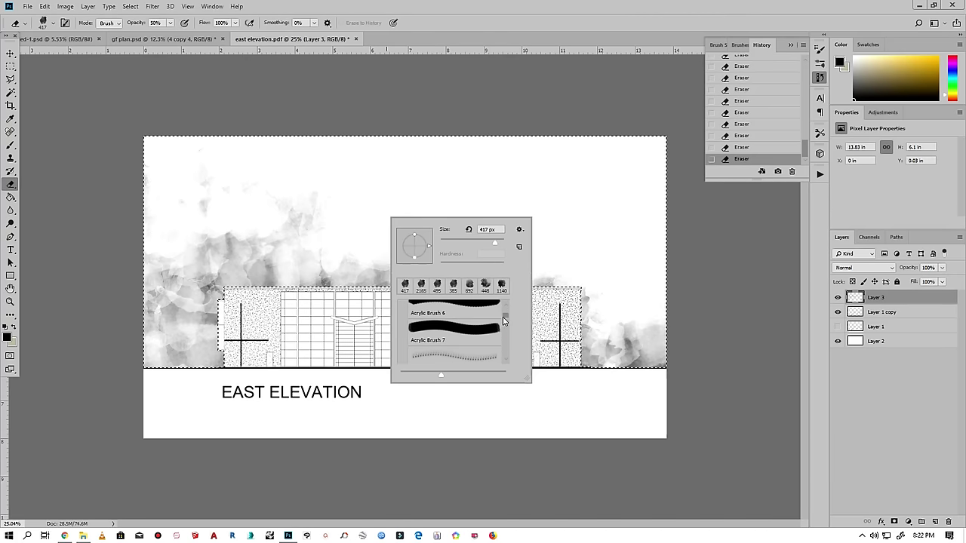
drag(502, 321, 505, 308)
click(183, 180)
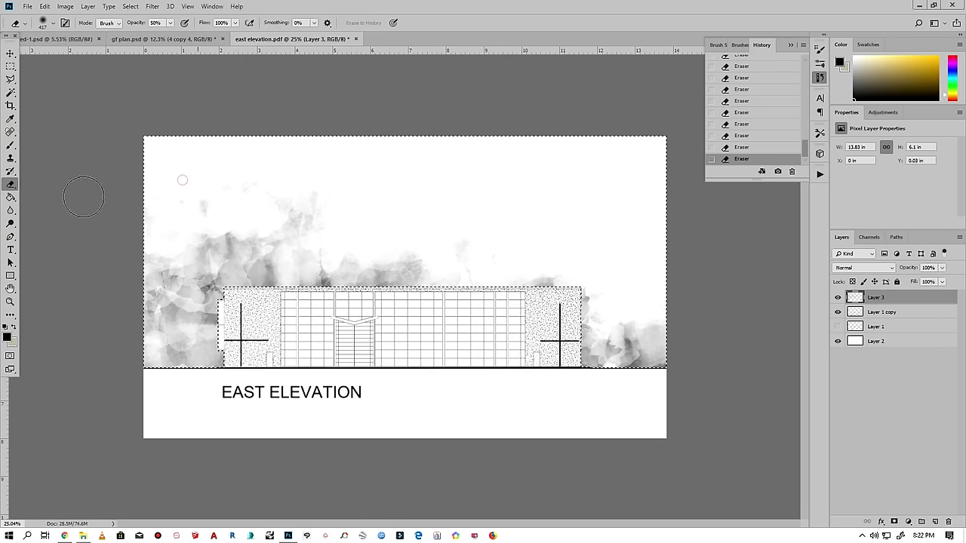
drag(169, 25, 187, 36)
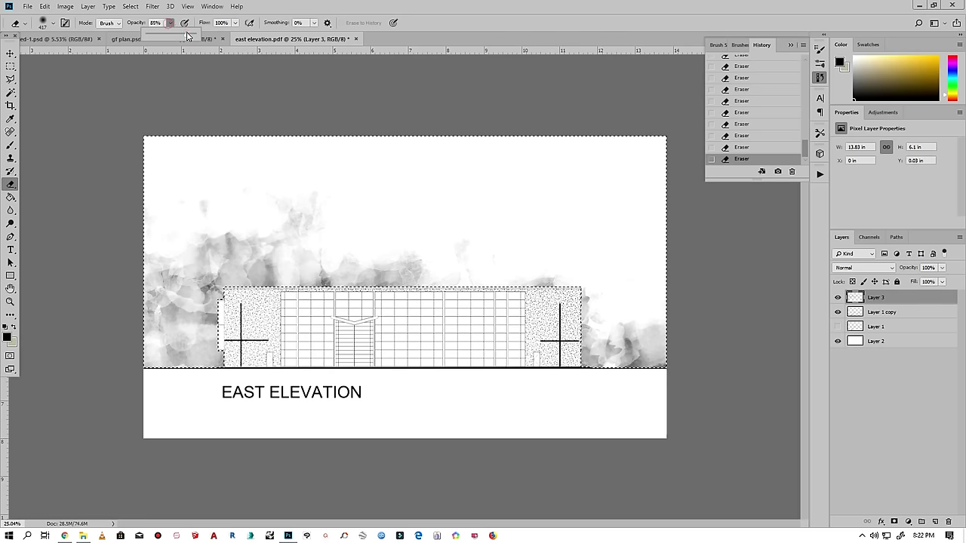
- Enlarge the soft eraser, erase the sky and both watercolour ends, then deselect
drag(243, 179, 242, 191)
right_click(308, 218)
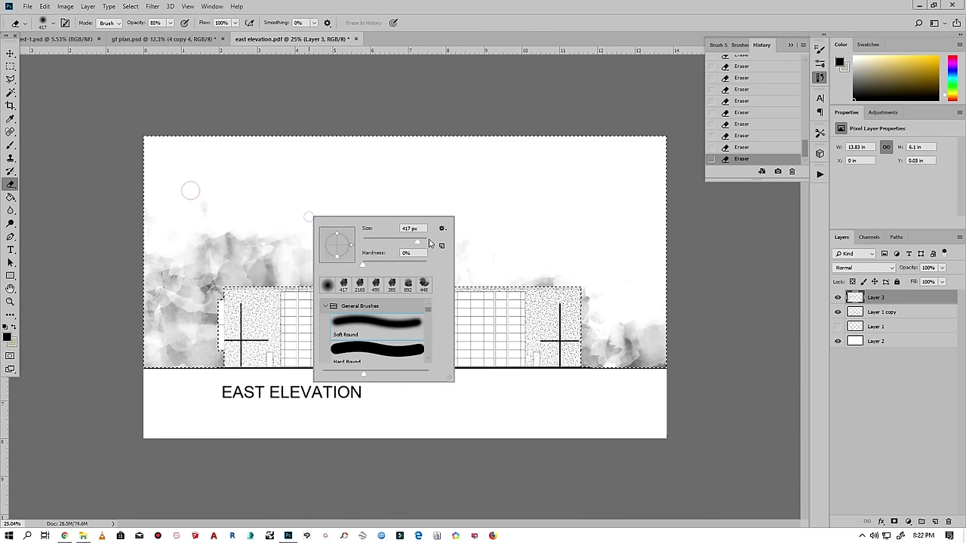
key(Return)
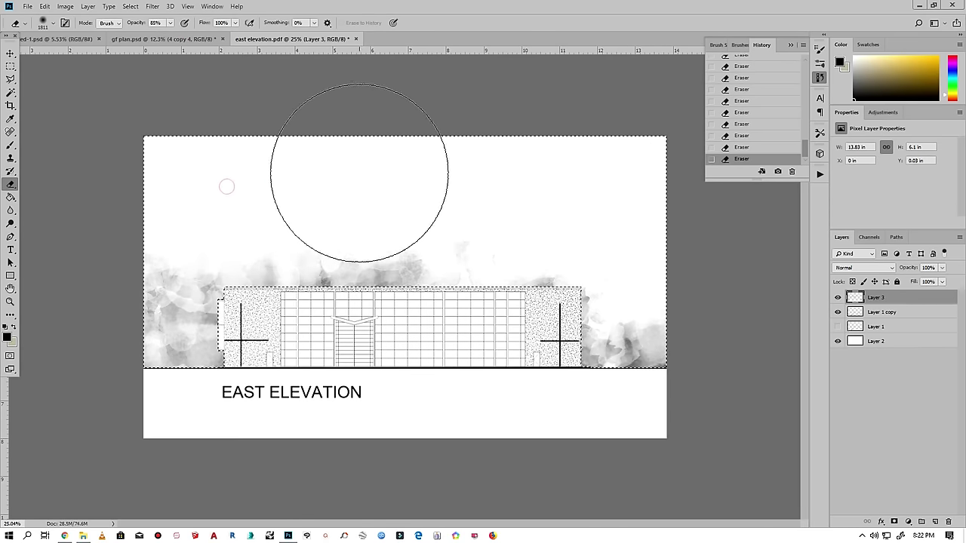
click(101, 304)
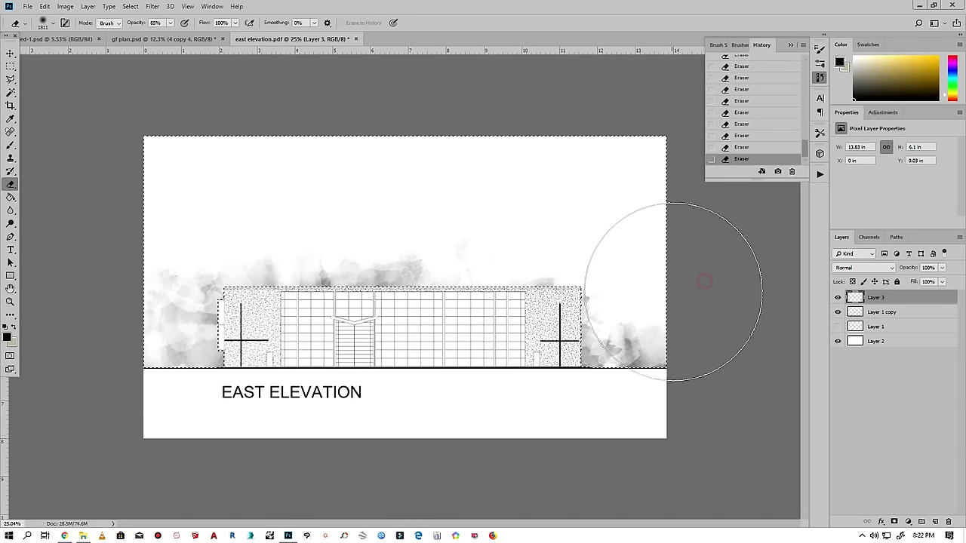
drag(694, 291, 689, 282)
scroll(520, 310, up, 1)
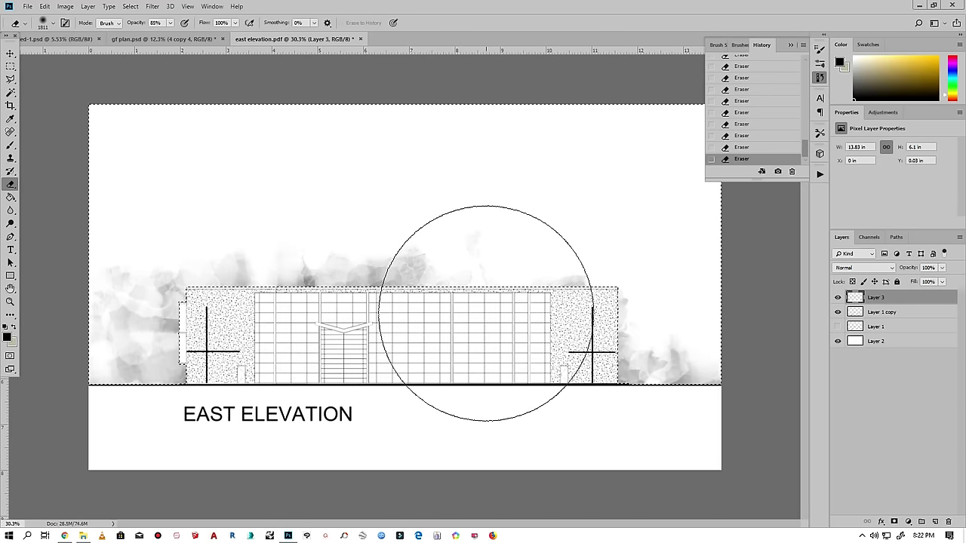
key(ctrl+d)
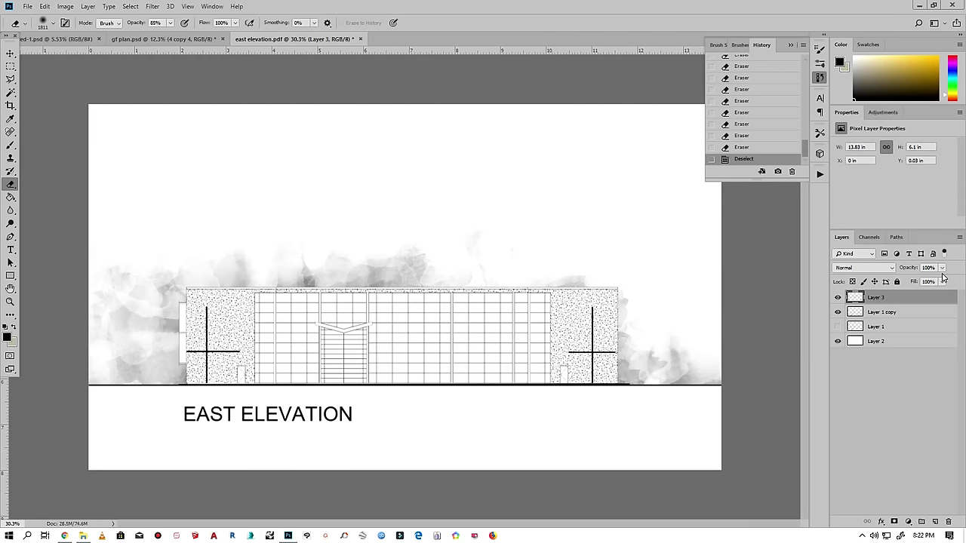
- Set the watercolour Layer 3 opacity to 87%
click(941, 268)
drag(899, 283, 943, 281)
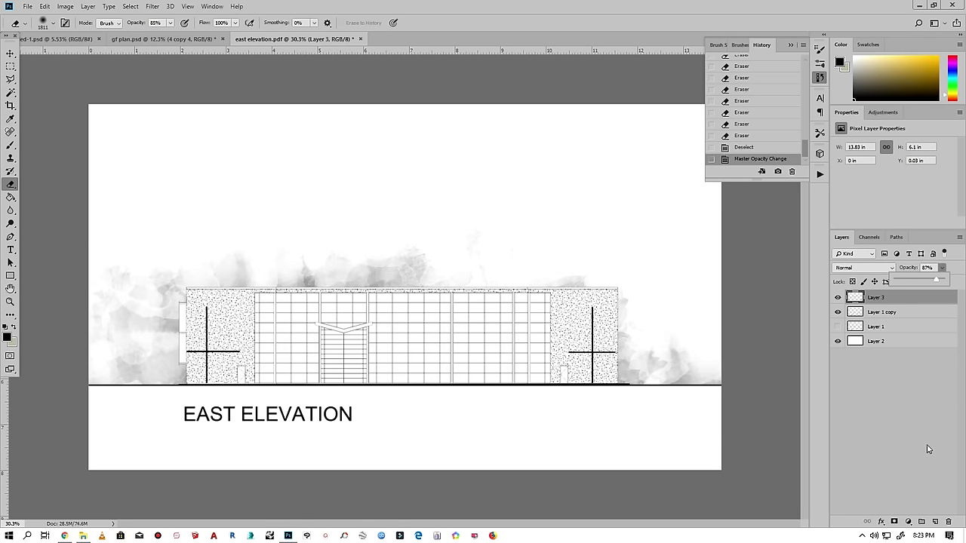
scroll(292, 388, up, 2)
scroll(302, 377, up, 1)
scroll(336, 216, down, 1)
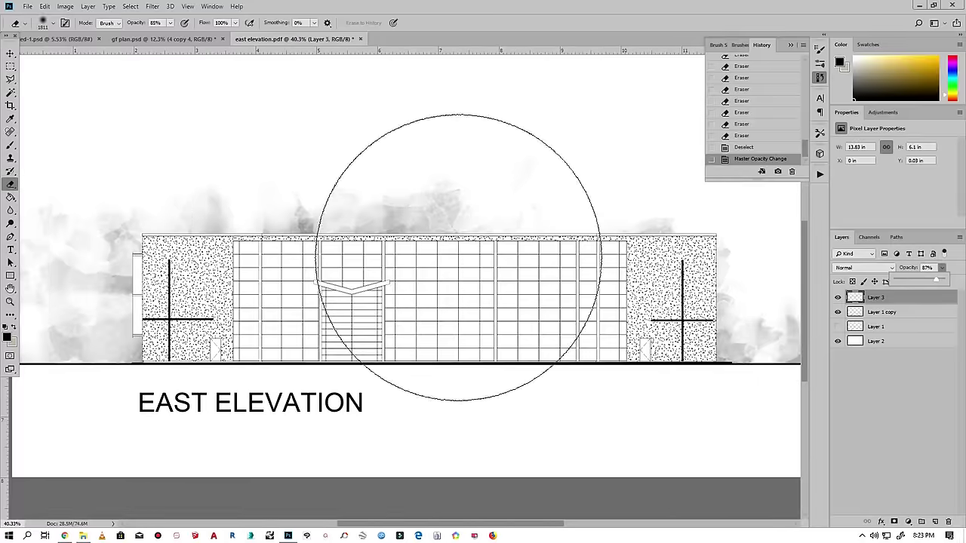
- Make Layer 1 copy the active layer and choose the Magic Wand tool
click(883, 311)
scroll(312, 270, up, 1)
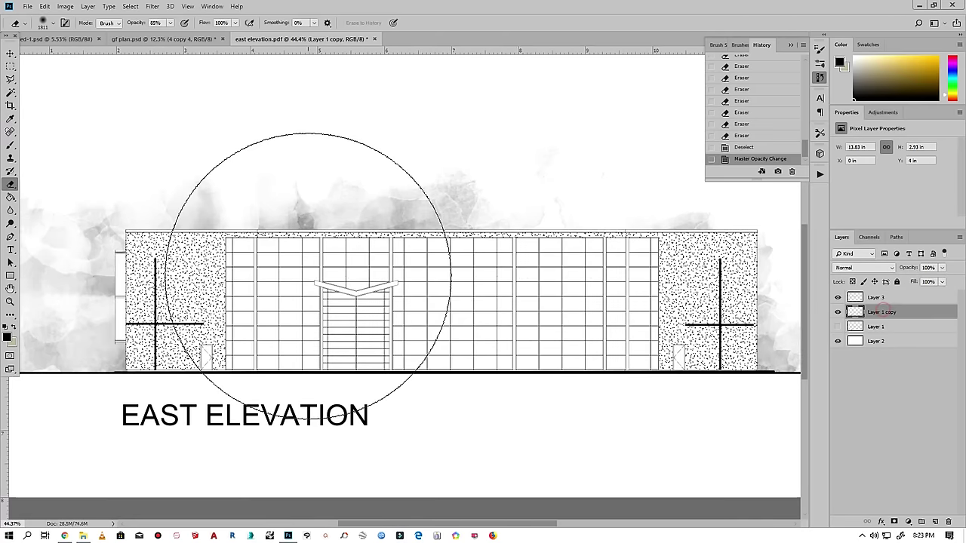
click(11, 92)
scroll(264, 276, up, 1)
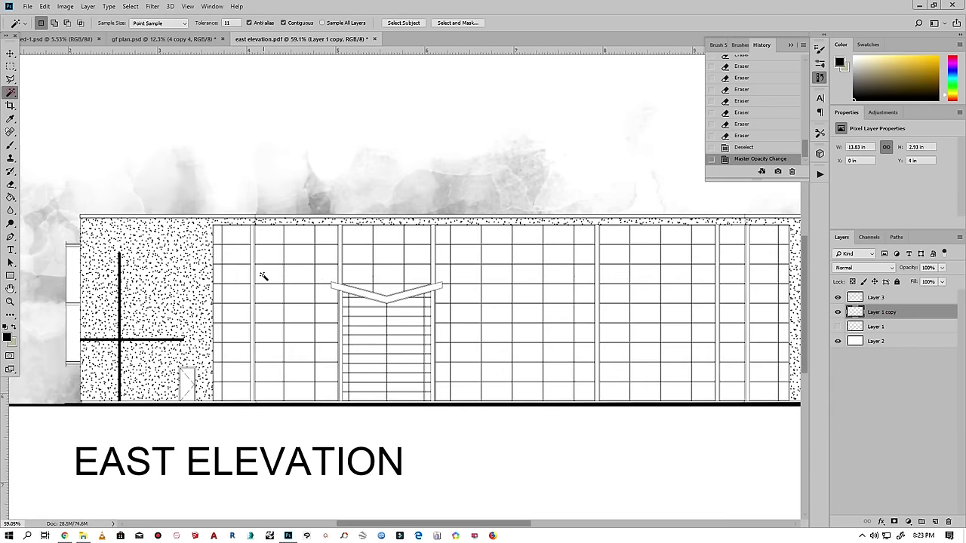
scroll(198, 249, up, 1)
scroll(135, 230, down, 1)
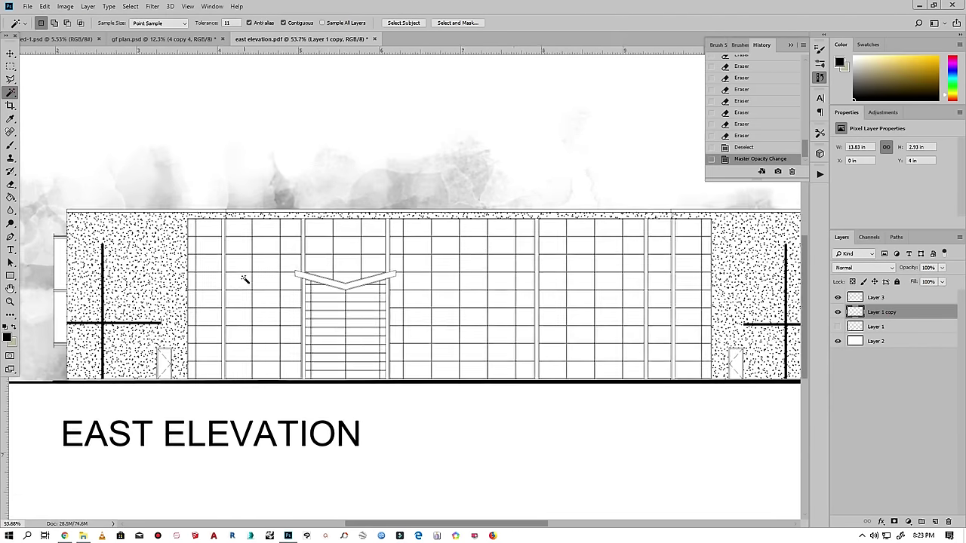
scroll(236, 273, up, 2)
scroll(220, 231, up, 1)
scroll(118, 172, down, 1)
scroll(126, 175, down, 1)
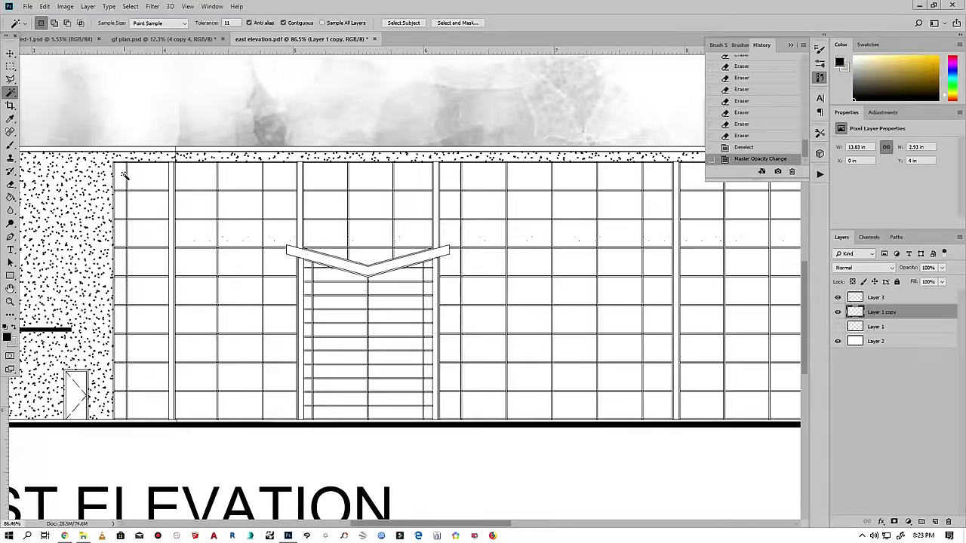
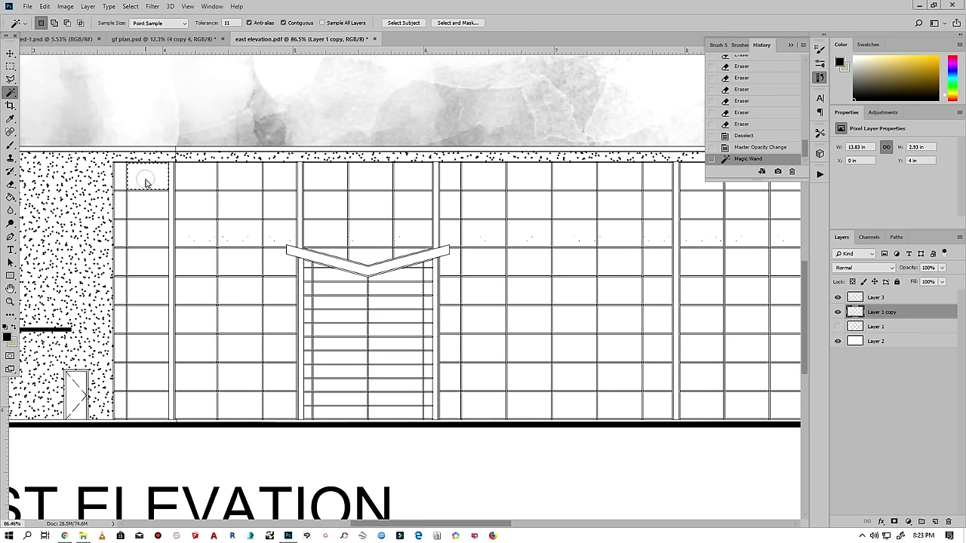
- Sample the yellow-orange glazing from the ed-1.psd rendering as foreground colour, then return to the east elevation
click(83, 39)
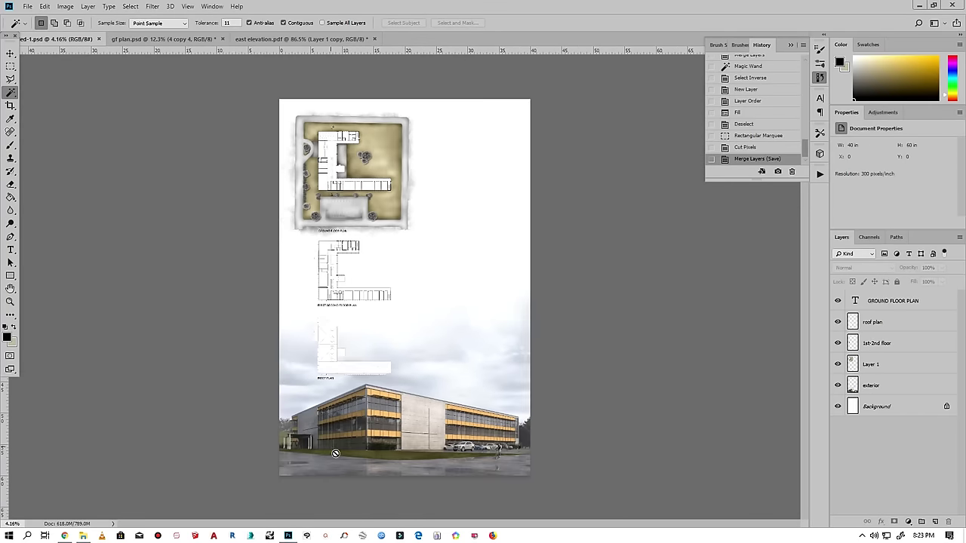
scroll(336, 452, up, 1)
scroll(188, 269, up, 2)
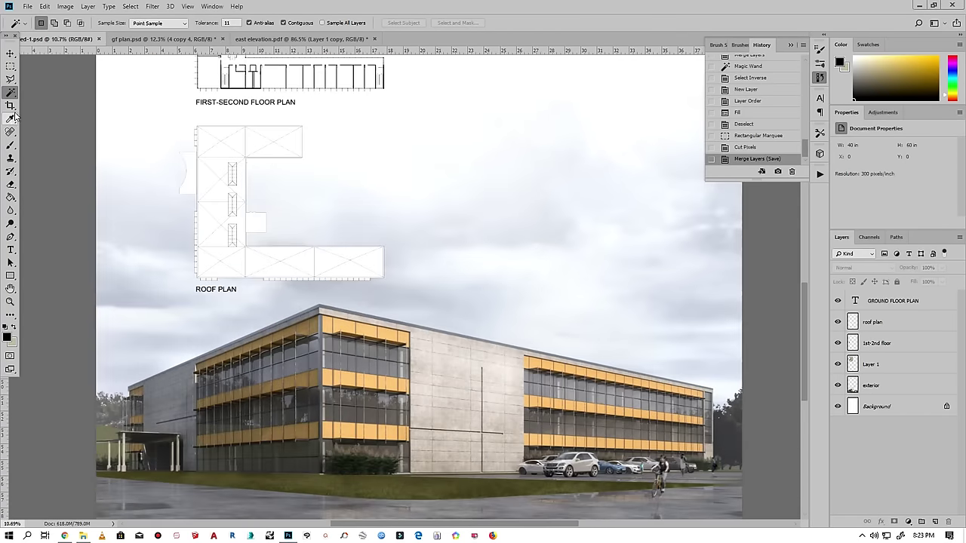
click(10, 118)
scroll(377, 340, up, 2)
scroll(345, 291, up, 2)
click(346, 293)
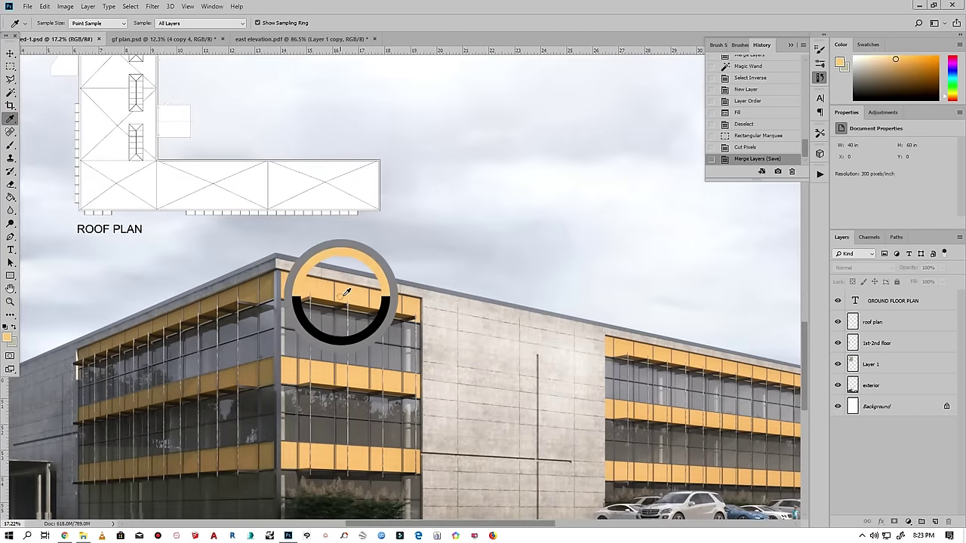
click(260, 41)
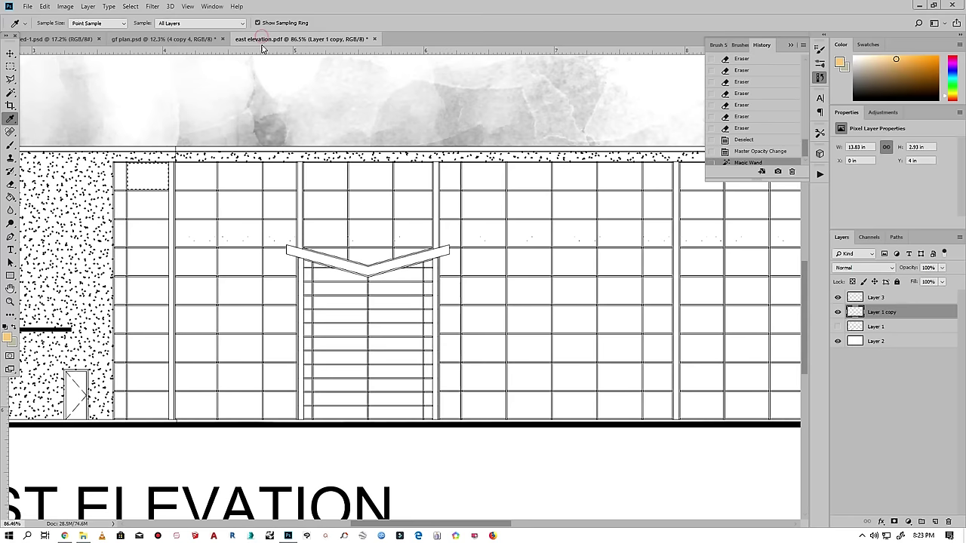
- Magic Wand-select every top-row glass panel across the east elevation
key(w)
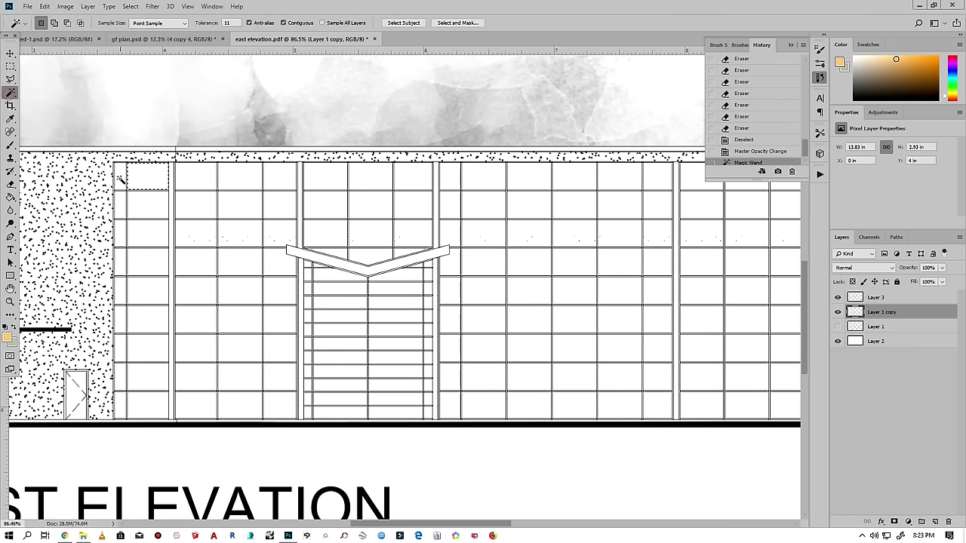
shift+click(119, 178)
shift+click(181, 181)
shift+click(240, 178)
shift+click(282, 176)
shift+click(335, 176)
shift+click(408, 176)
shift+click(450, 177)
scroll(558, 209, right, 3)
shift+click(419, 180)
shift+click(451, 178)
shift+click(518, 178)
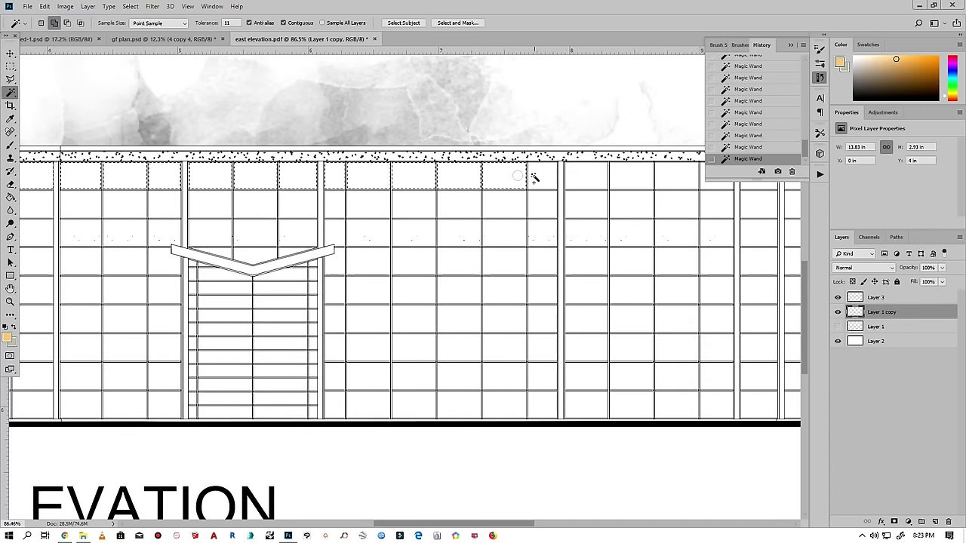
scroll(508, 201, right, 3)
shift+click(495, 174)
shift+click(546, 176)
shift+click(588, 173)
scroll(302, 215, right, 4)
shift+click(490, 178)
shift+click(526, 181)
shift+click(573, 181)
- Add the first lower row of glazing panels to the selection
alt+scroll(466, 222, down, 3)
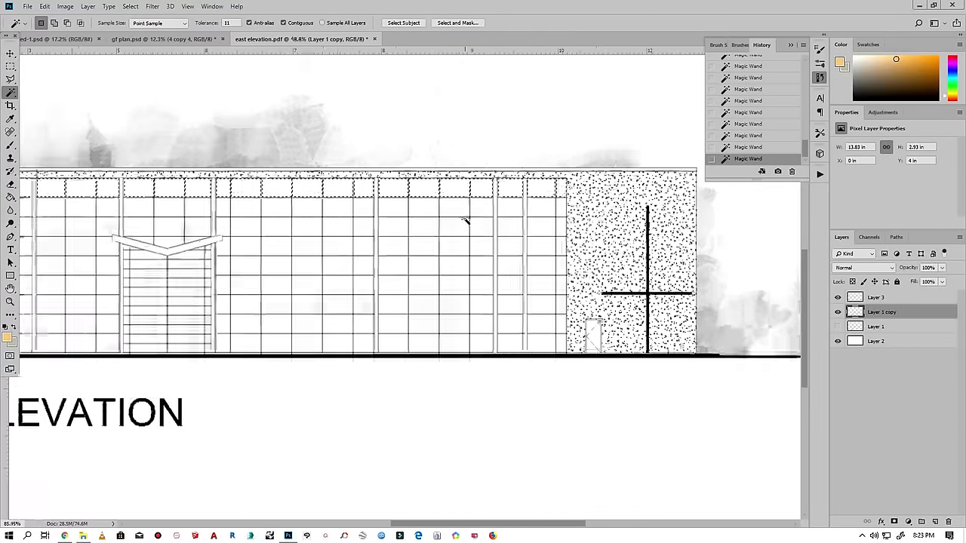
alt+scroll(259, 356, up, 2)
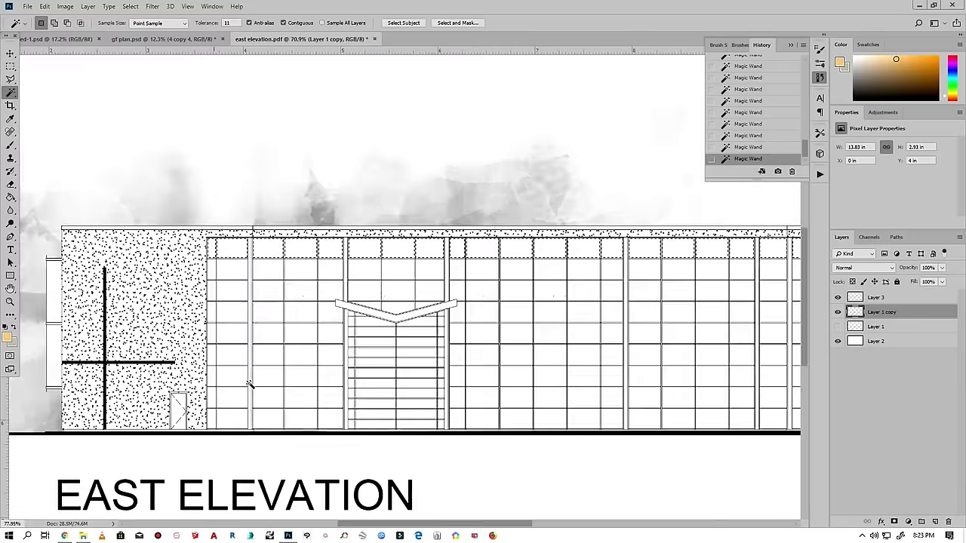
alt+scroll(249, 385, up, 1)
shift+click(233, 294)
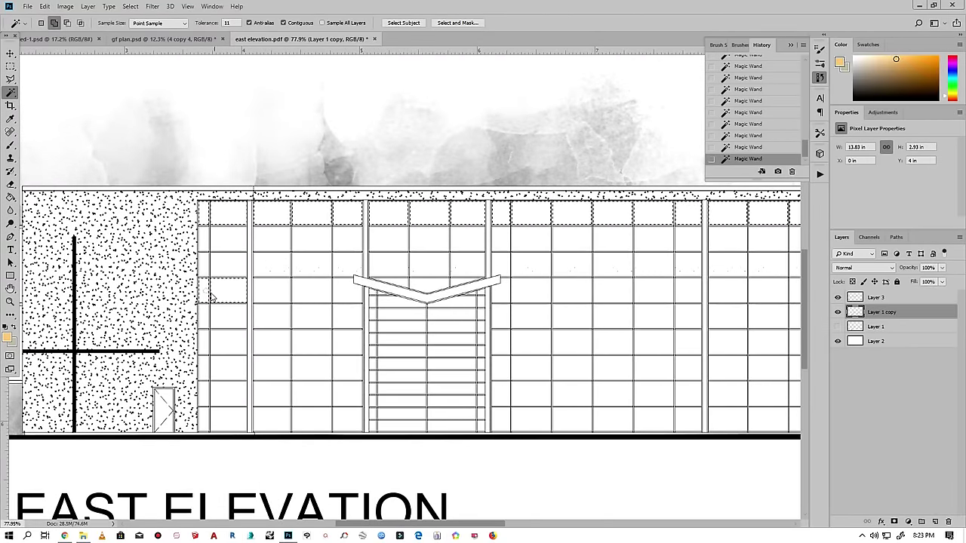
shift+click(310, 297)
shift+click(340, 295)
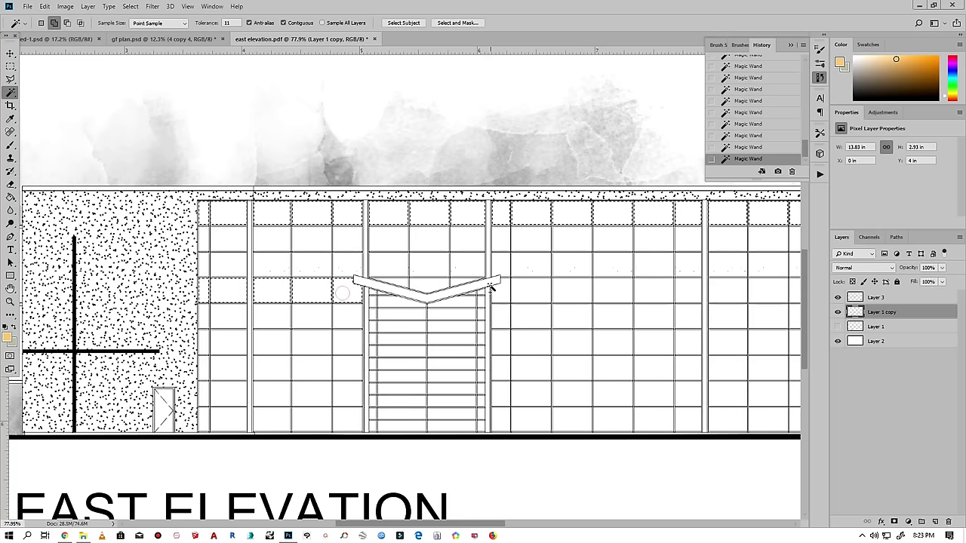
scroll(399, 283, up, 1)
scroll(396, 272, up, 1)
scroll(392, 247, up, 1)
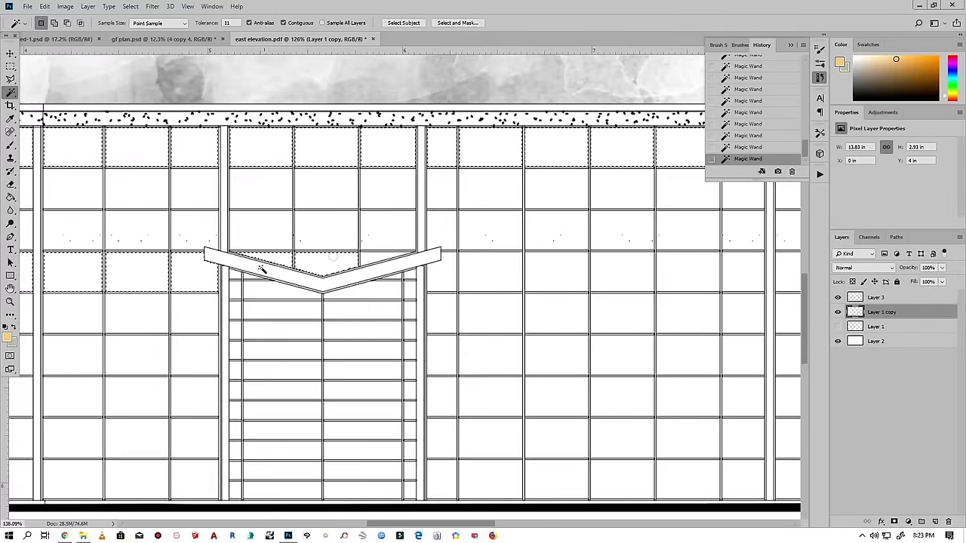
scroll(262, 264, up, 2)
scroll(237, 281, down, 2)
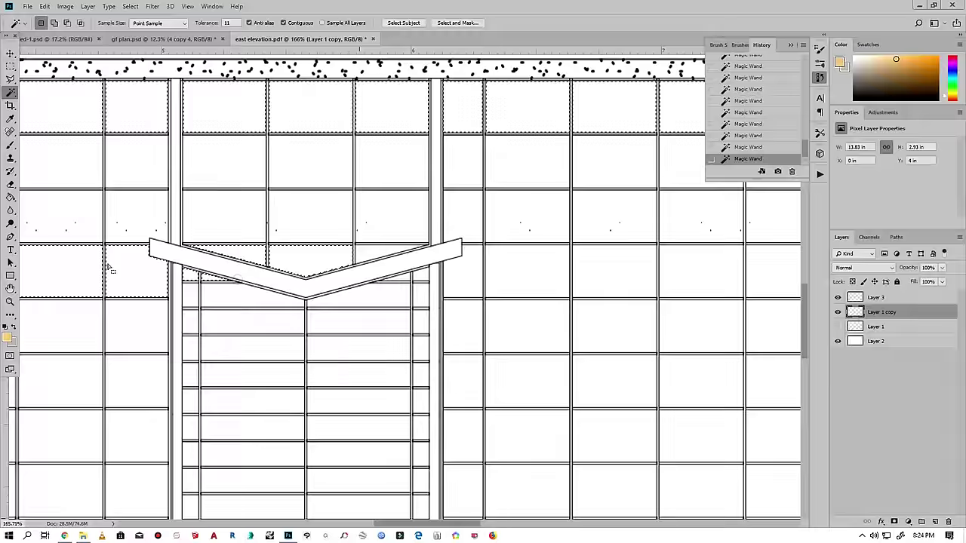
scroll(339, 253, up, 1)
scroll(325, 246, up, 1)
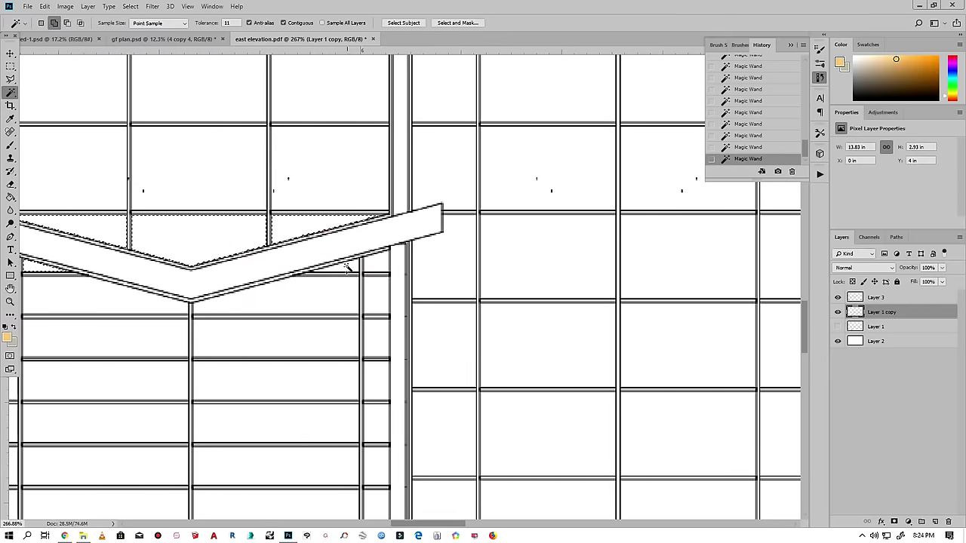
scroll(274, 272, down, 2)
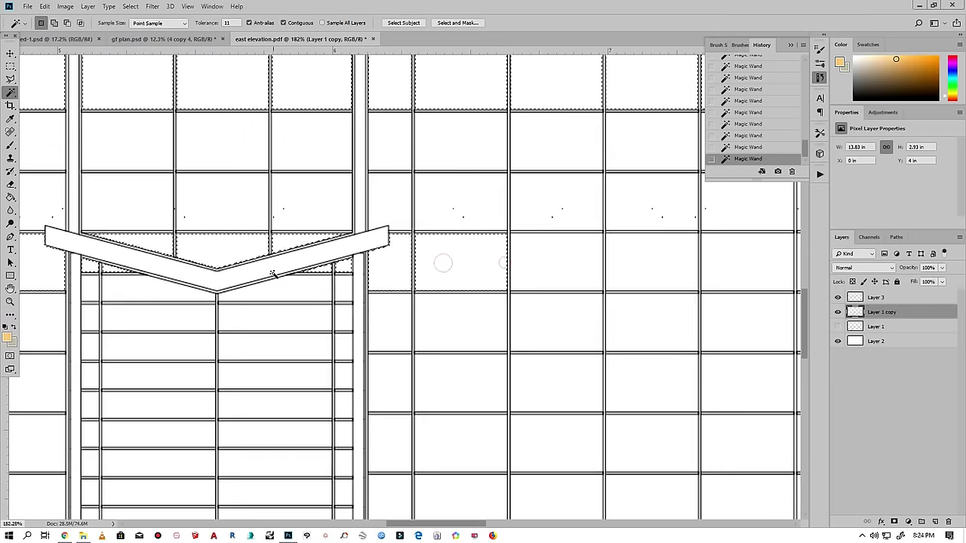
scroll(274, 272, down, 2)
click(411, 266)
click(442, 266)
click(483, 266)
click(531, 266)
click(580, 269)
click(611, 271)
click(656, 270)
click(696, 269)
- Add the panels of the second lower glazing band to the selection
scroll(744, 271, down, 1)
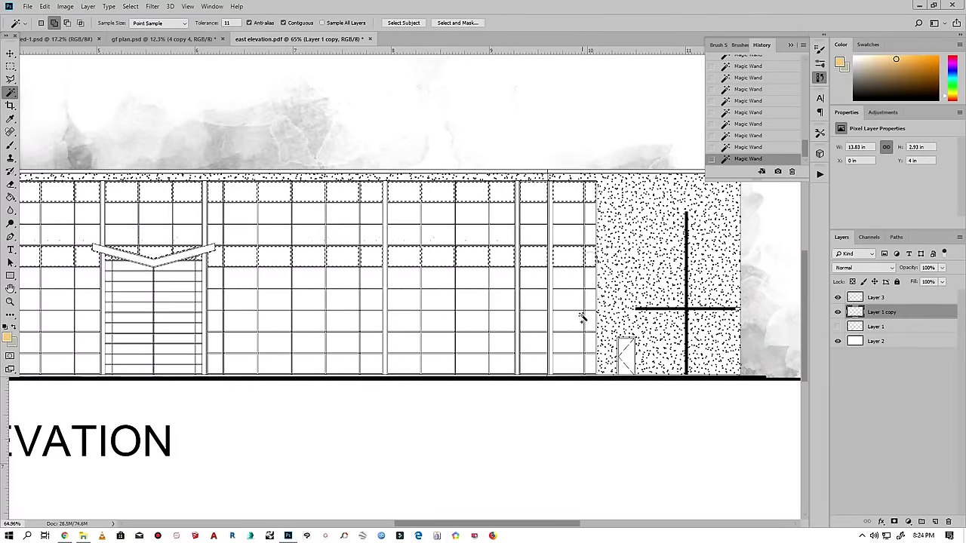
shift+click(585, 321)
shift+click(539, 322)
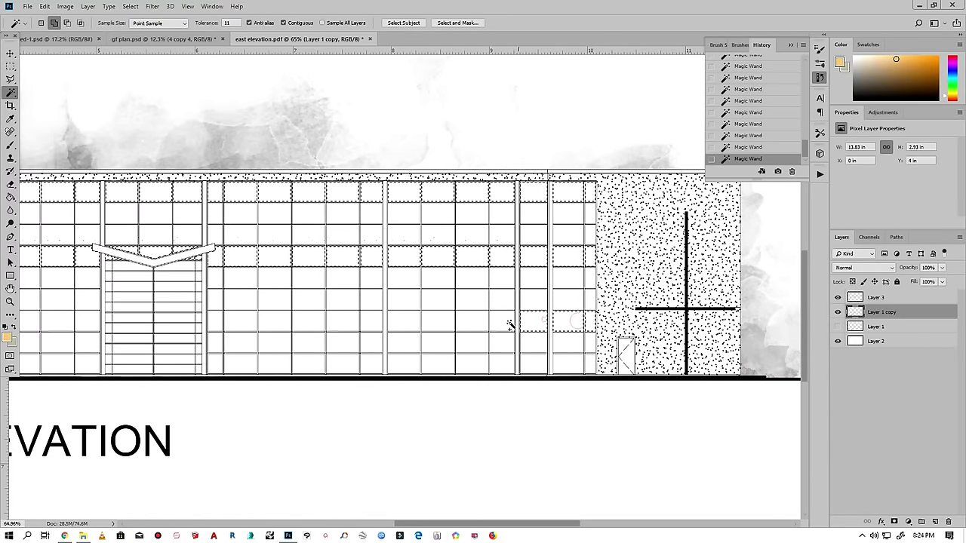
shift+click(501, 327)
shift+click(453, 323)
shift+click(409, 324)
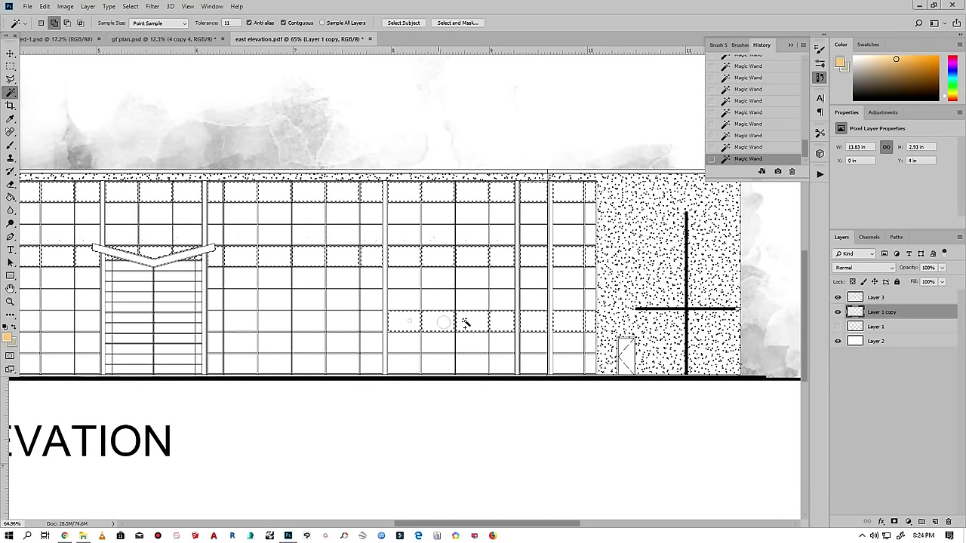
scroll(339, 338, down, 2)
scroll(339, 338, up, 2)
shift+click(463, 309)
shift+click(434, 309)
shift+click(403, 309)
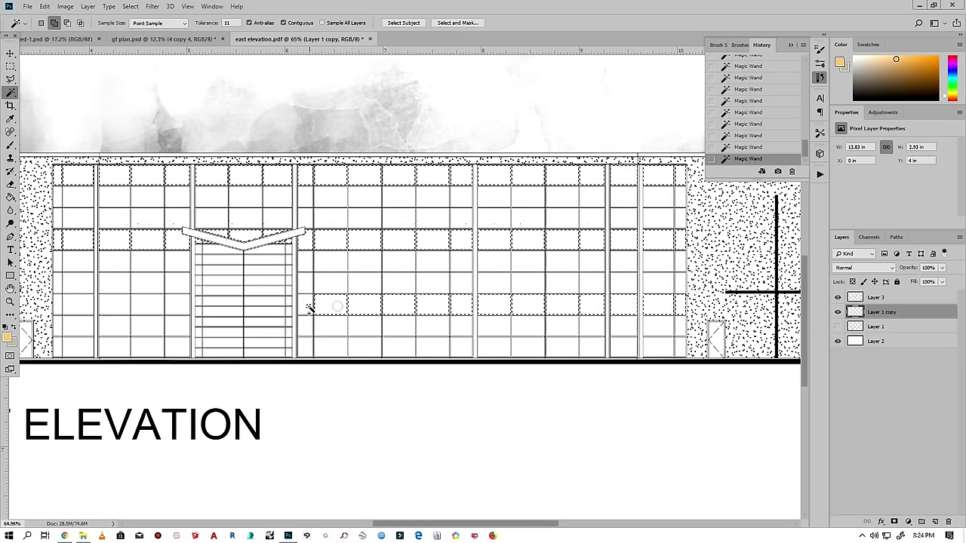
shift+click(317, 309)
scroll(607, 280, down, 2)
scroll(284, 333, up, 2)
scroll(283, 333, up, 1)
shift+click(282, 283)
shift+click(249, 286)
shift+click(177, 284)
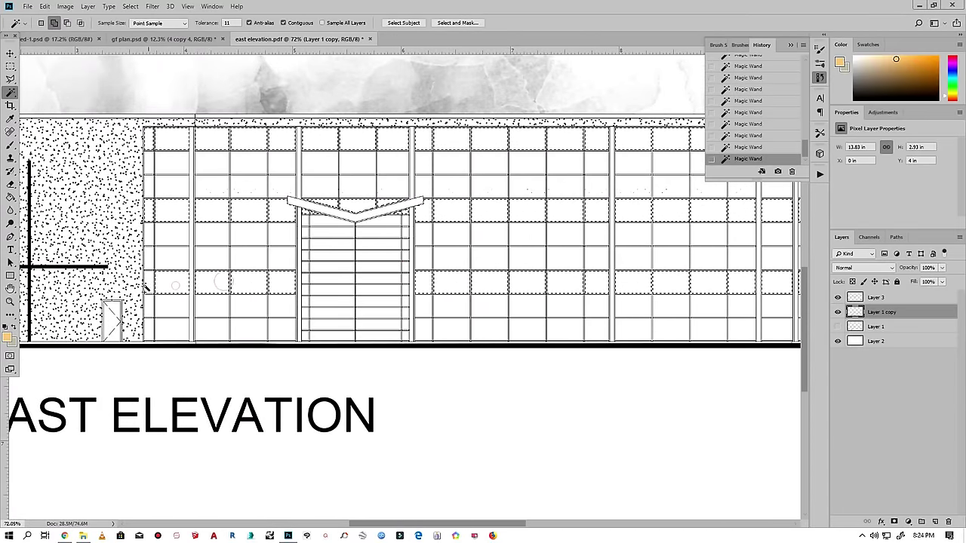
scroll(459, 302, down, 2)
scroll(226, 309, up, 1)
scroll(218, 309, down, 1)
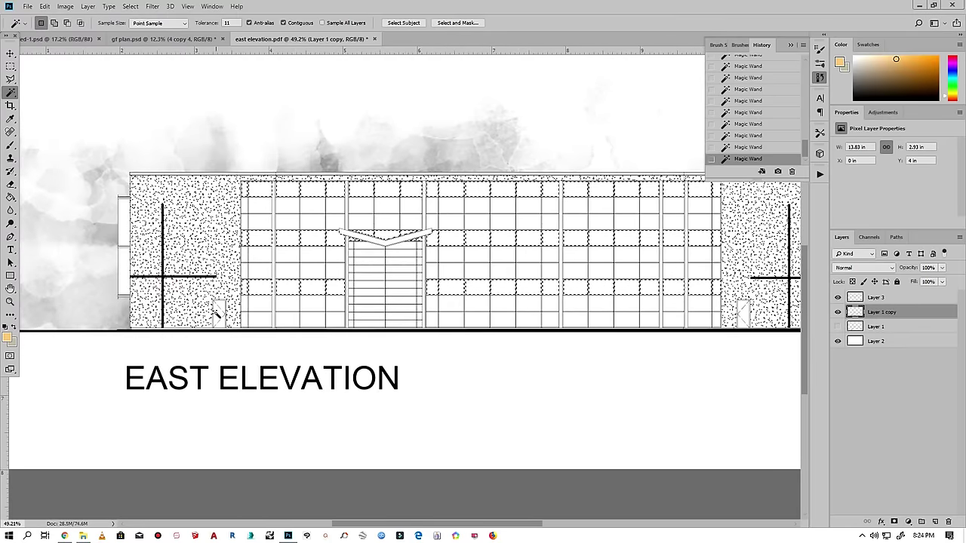
scroll(216, 311, down, 1)
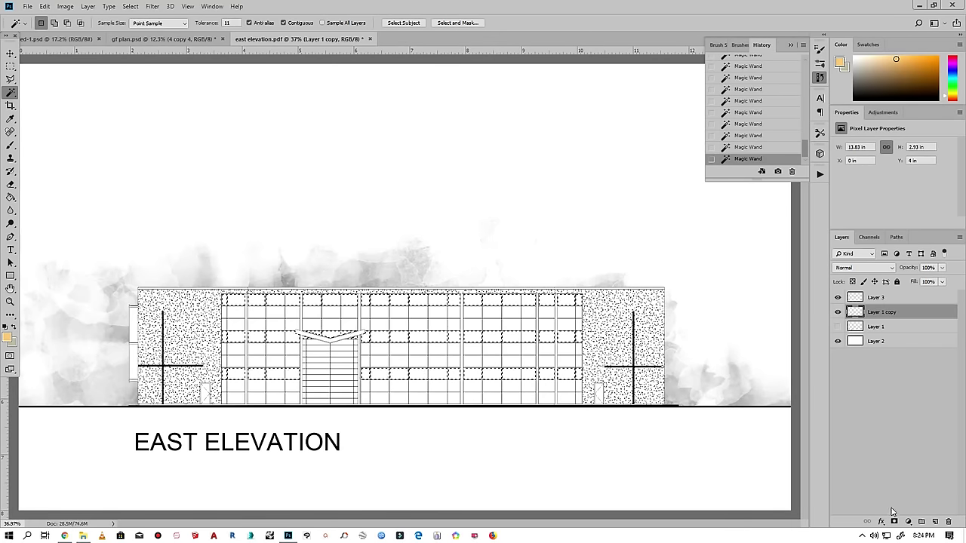
- On a new layer, fill the selected glazing with pale yellow using Edit > Fill
click(934, 522)
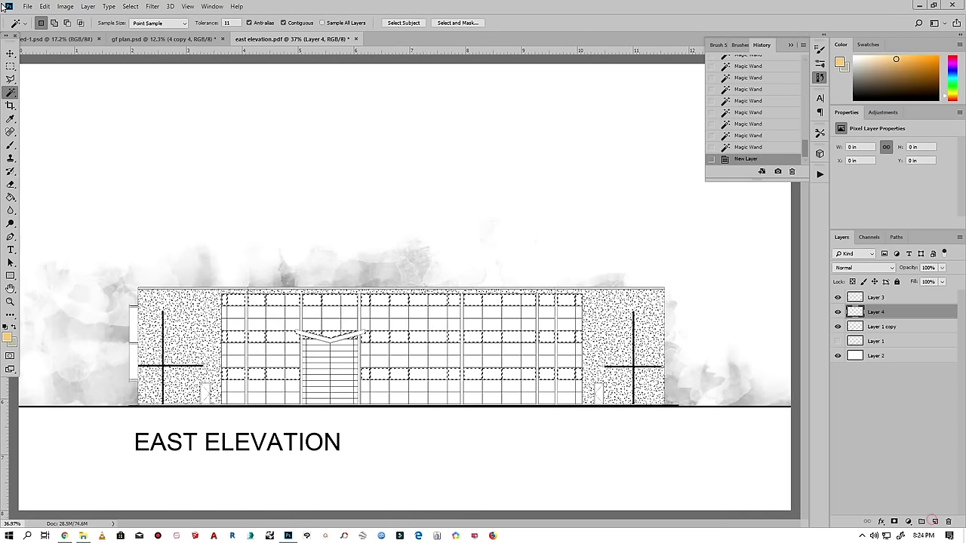
click(45, 6)
click(61, 163)
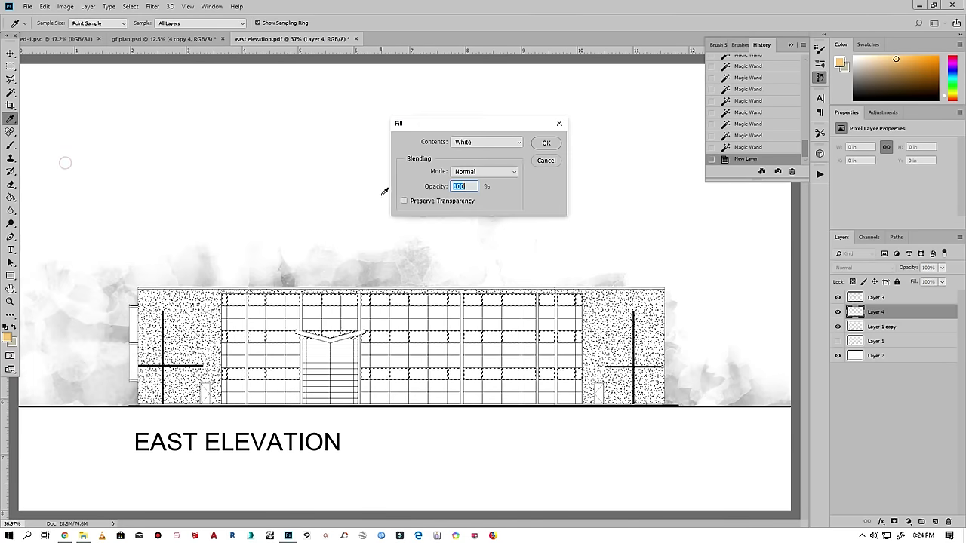
click(480, 143)
click(477, 151)
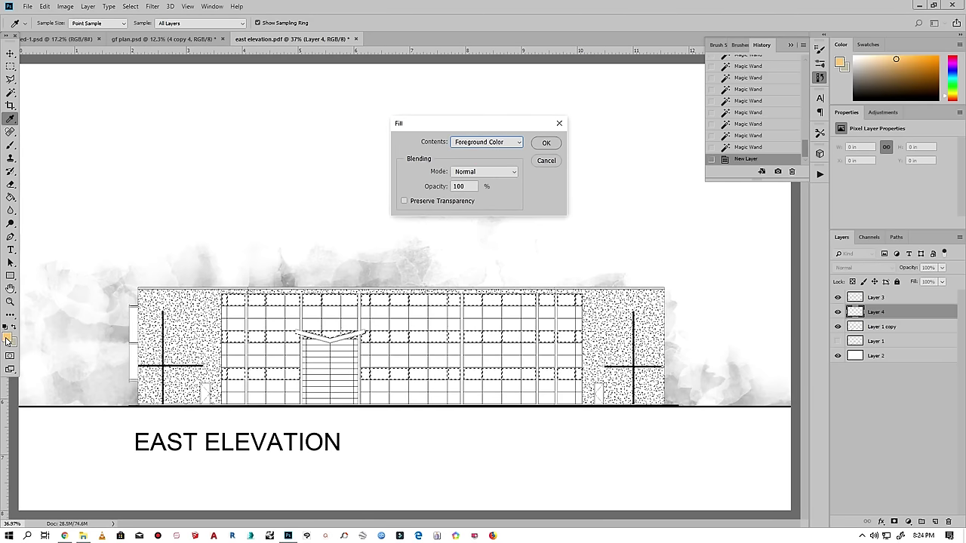
click(487, 142)
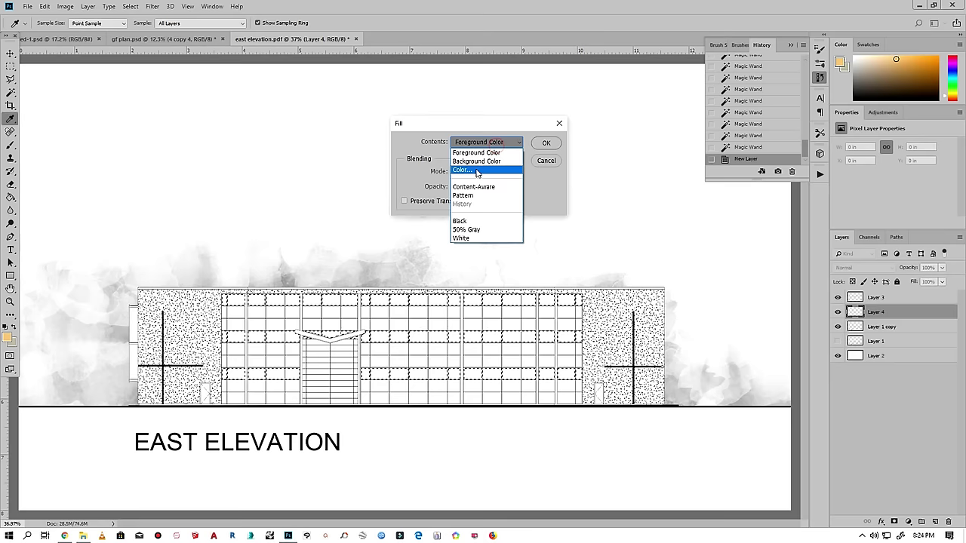
click(471, 160)
click(10, 335)
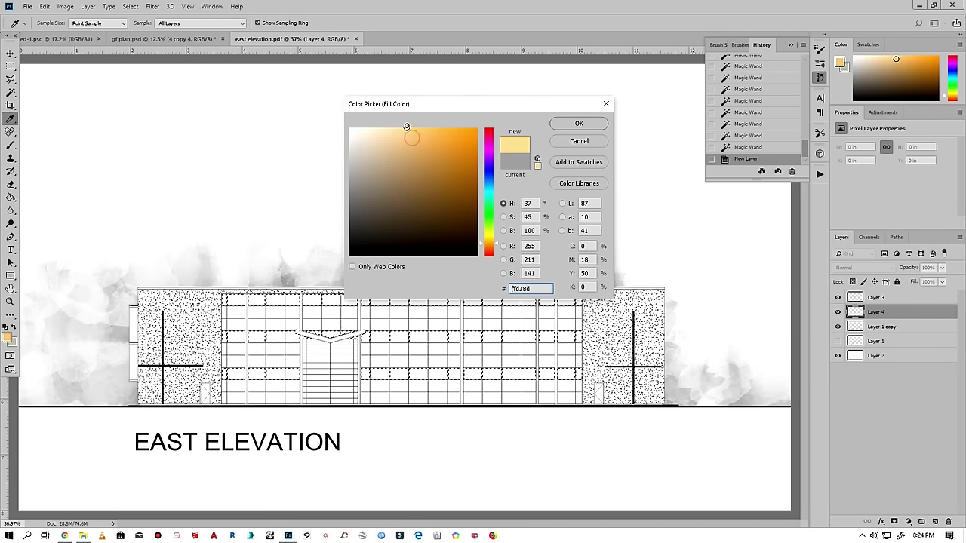
click(579, 123)
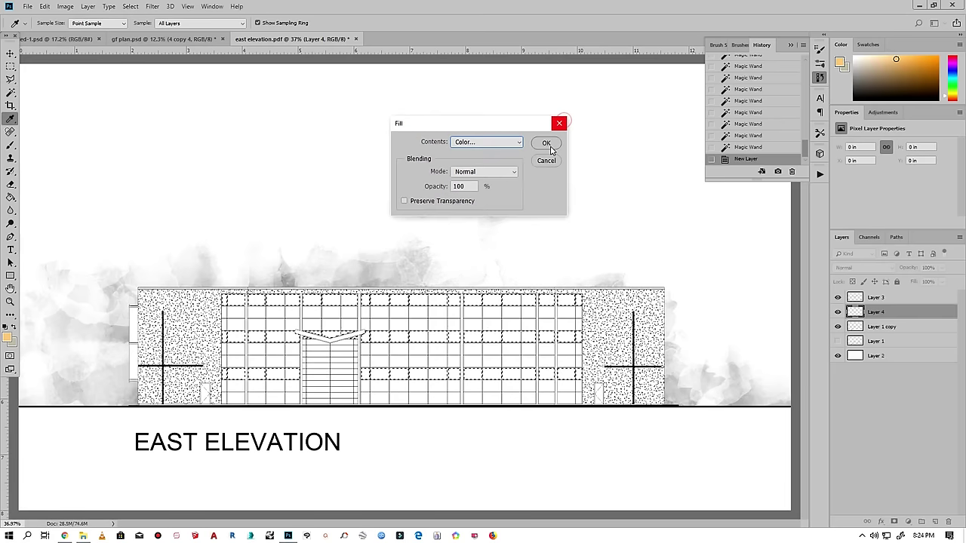
click(550, 141)
- Deselect and scroll over the east elevation to check the yellow glazing bands
key(ctrl+d)
scroll(421, 327, down, 2)
scroll(434, 396, down, 1)
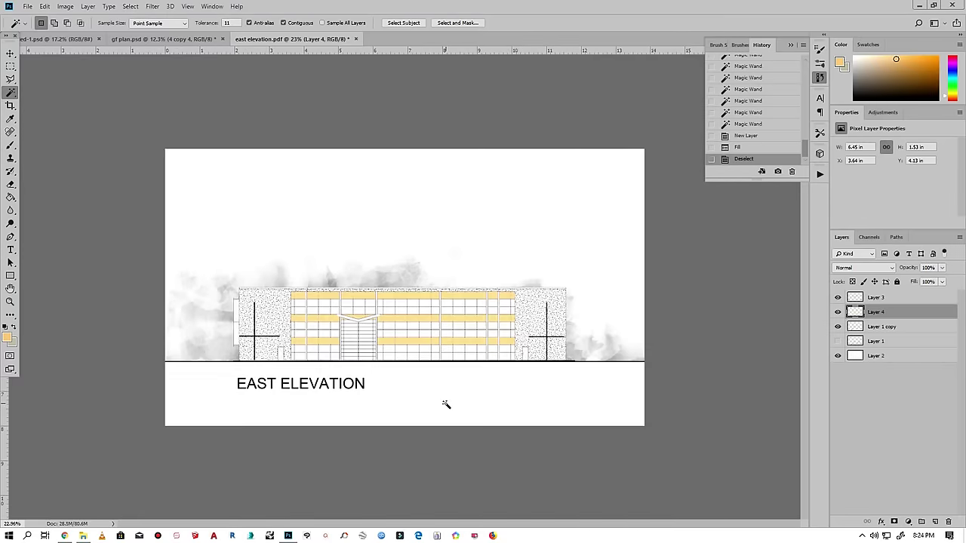
scroll(445, 403, up, 2)
scroll(444, 403, up, 1)
scroll(446, 389, down, 1)
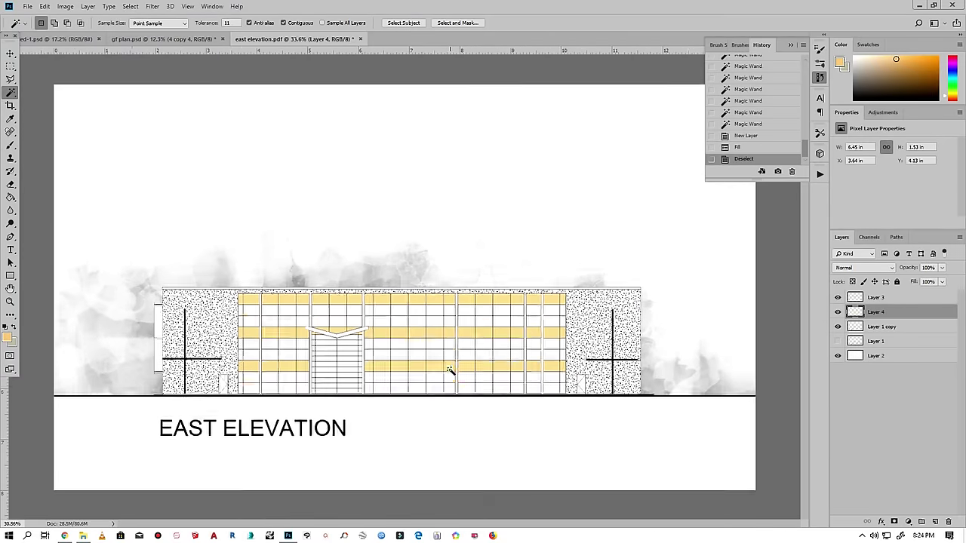
scroll(450, 370, down, 1)
scroll(384, 371, up, 2)
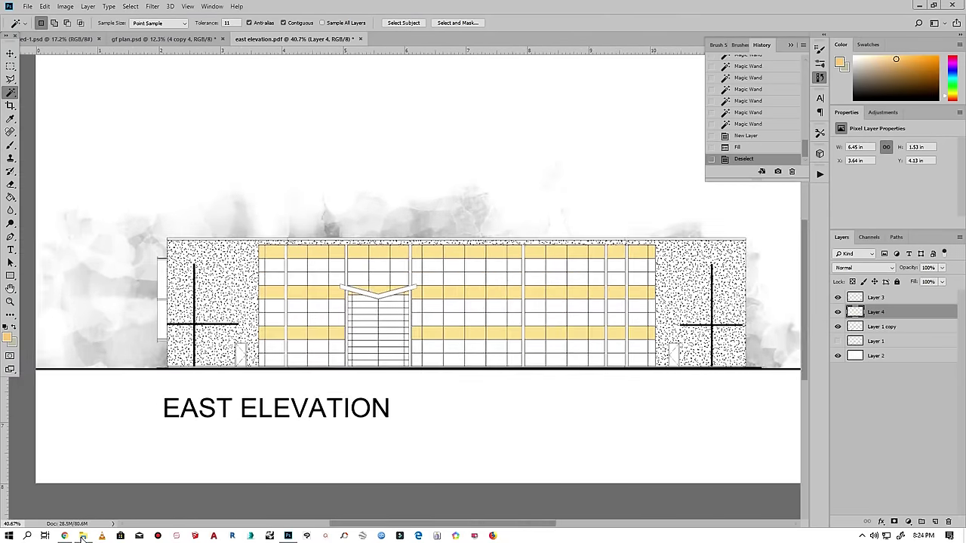
click(83, 537)
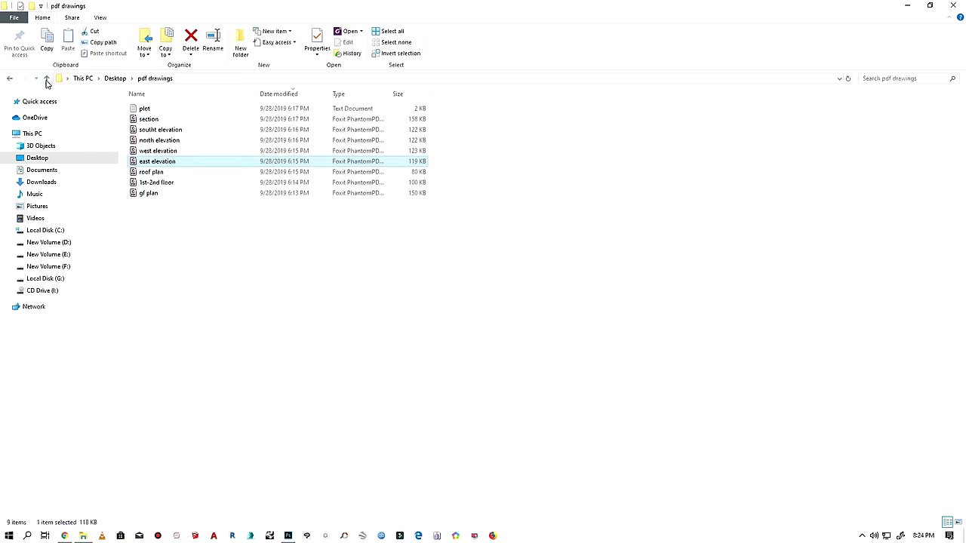
- Browse from Desktop into presentation sheet > Trees PNG and drag tree-png-778 to Photoshop
click(35, 159)
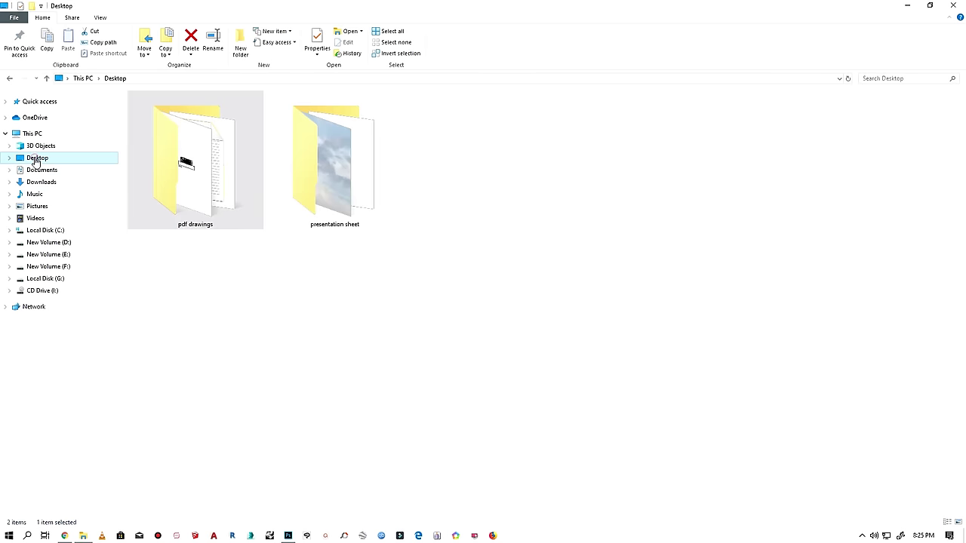
double_click(326, 175)
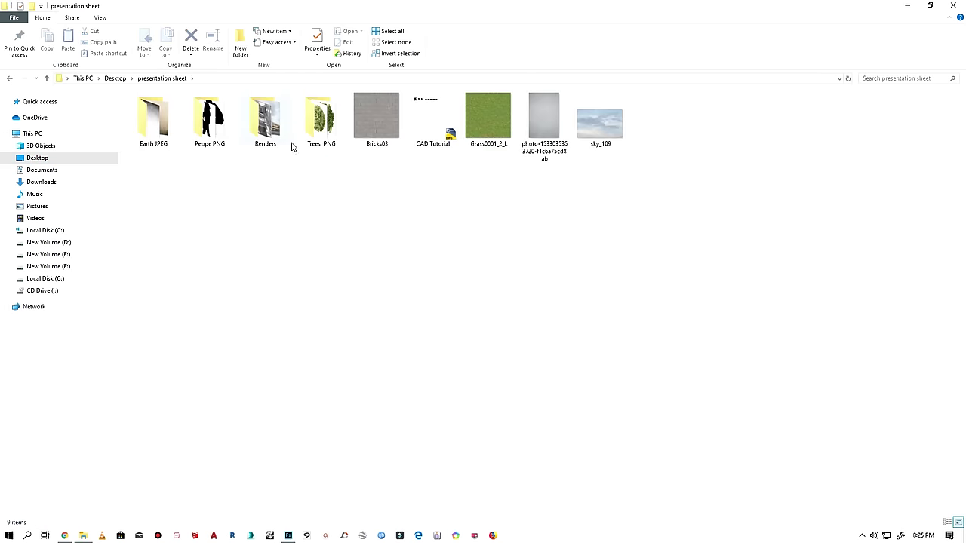
double_click(319, 128)
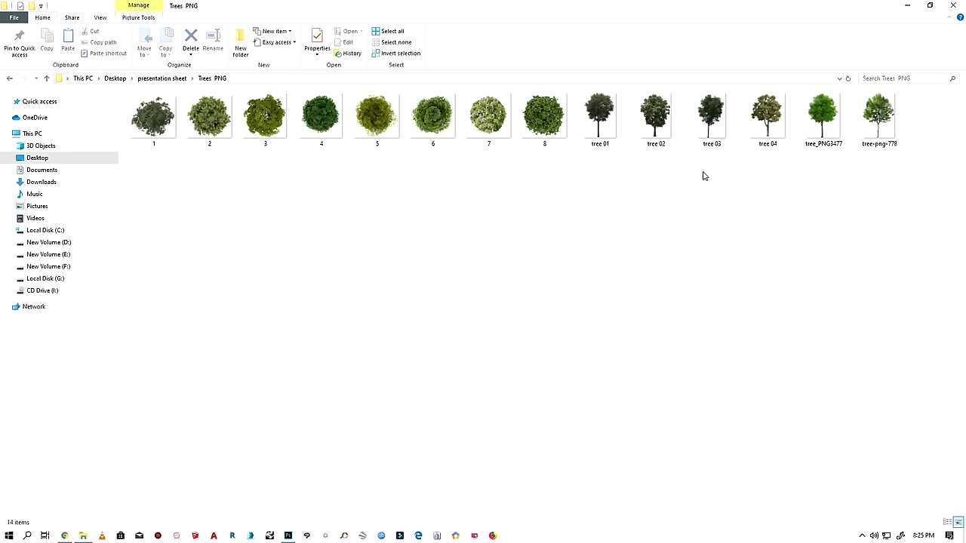
drag(879, 117, 286, 537)
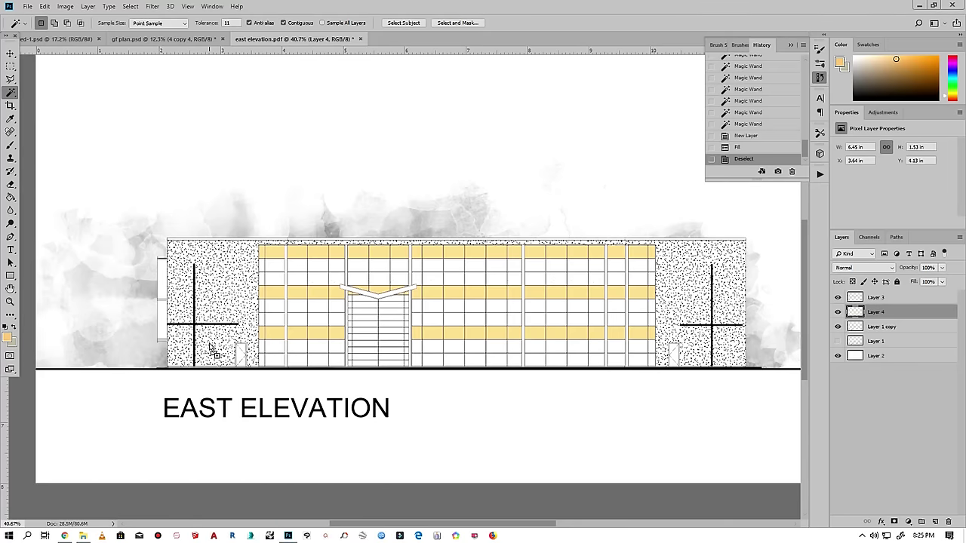
- Place tree-png-778 at the east elevation's left end, scaled down to about 44%
drag(286, 538, 400, 260)
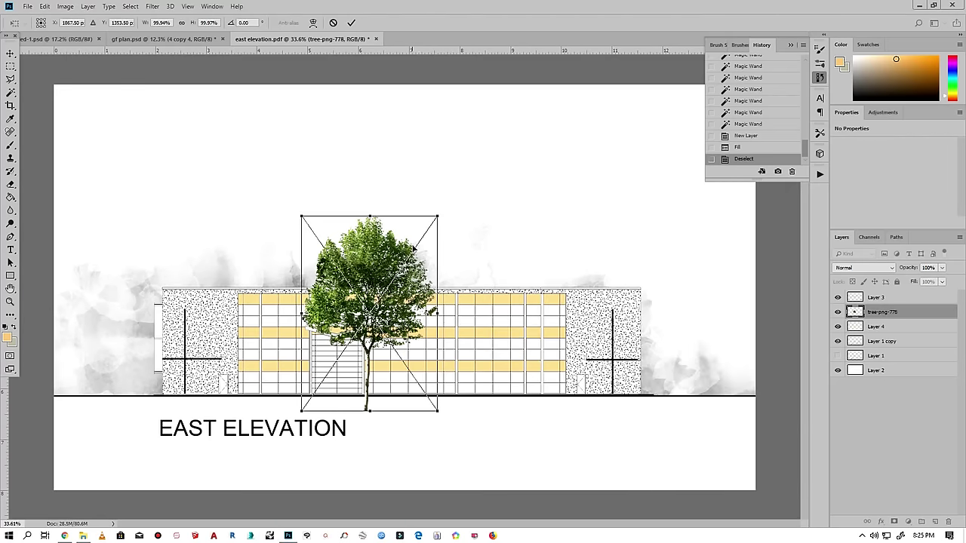
drag(418, 292, 185, 285)
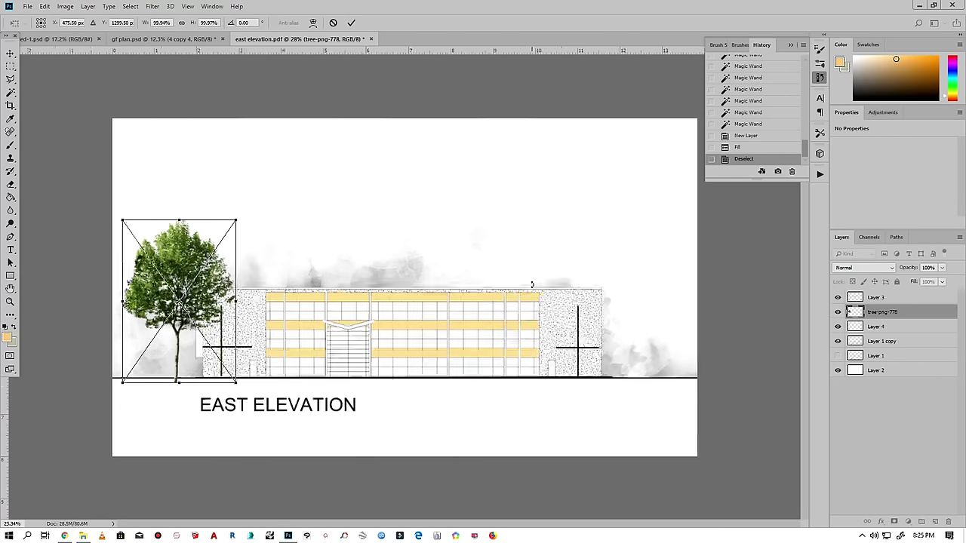
scroll(171, 435, up, 2)
scroll(171, 436, up, 2)
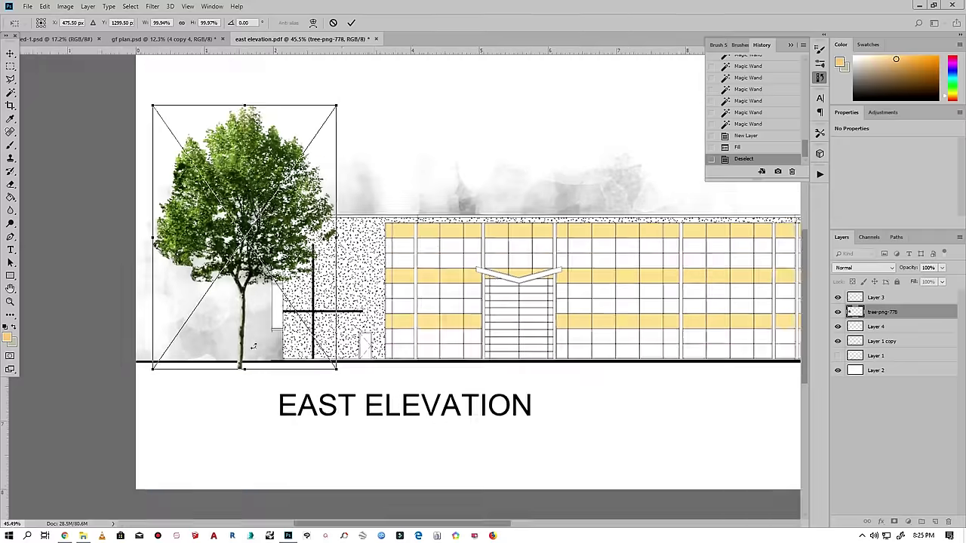
scroll(352, 89, up, 1)
scroll(352, 89, down, 1)
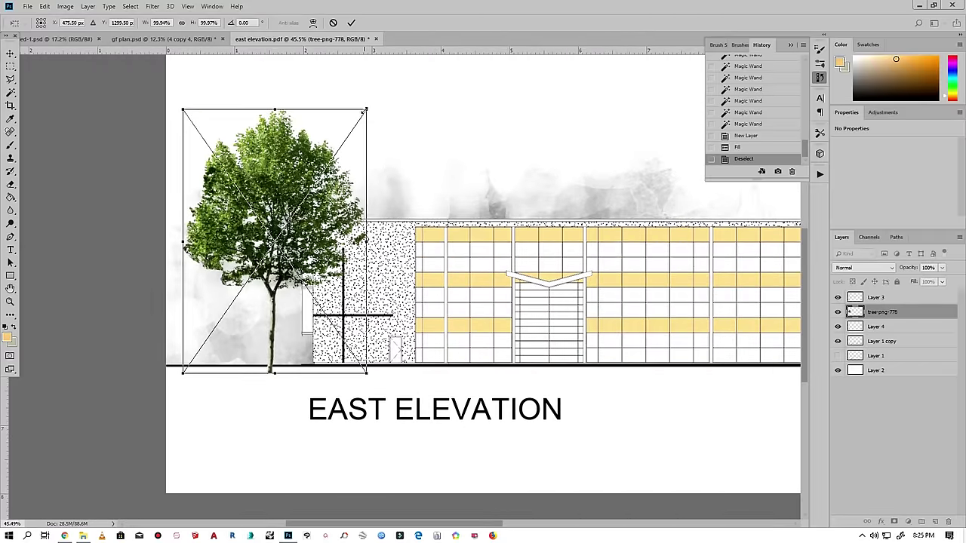
drag(364, 110, 276, 224)
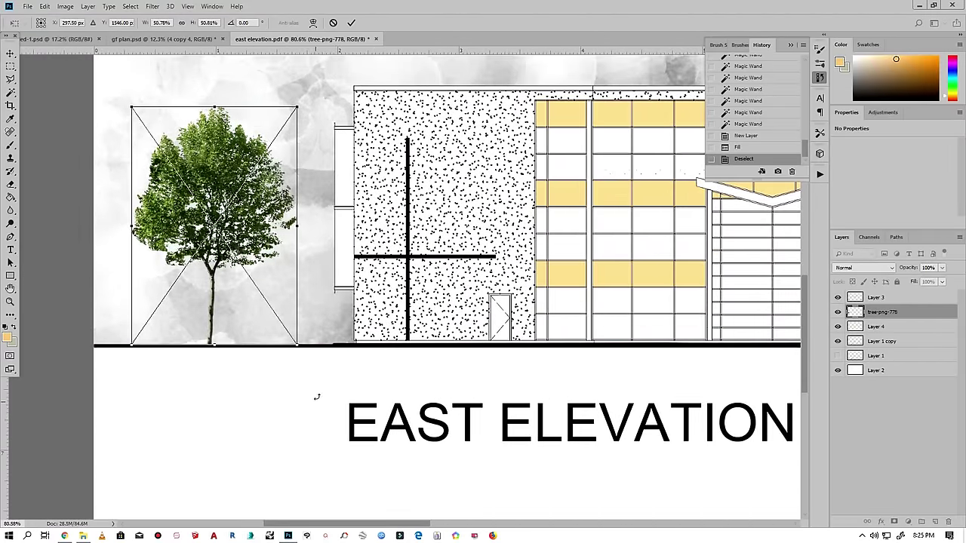
drag(294, 110, 250, 125)
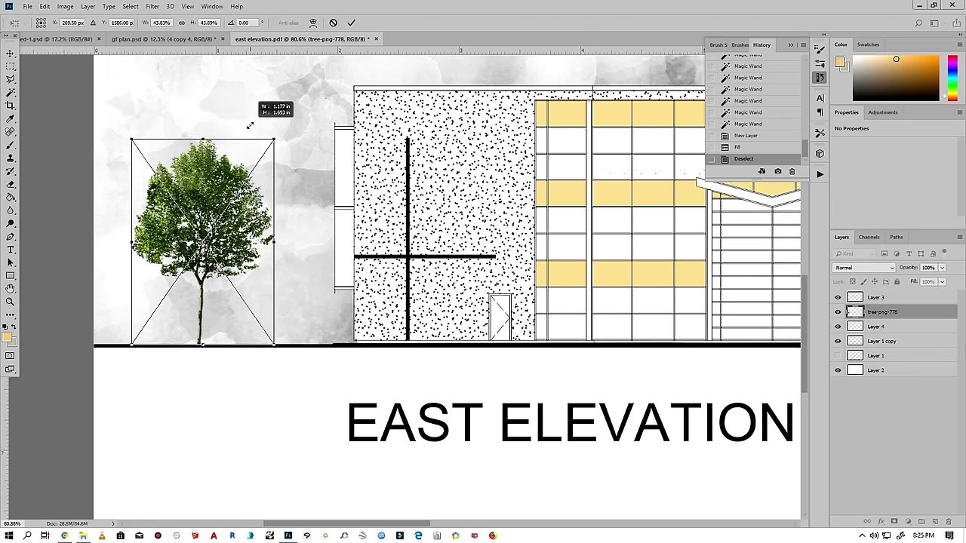
click(353, 23)
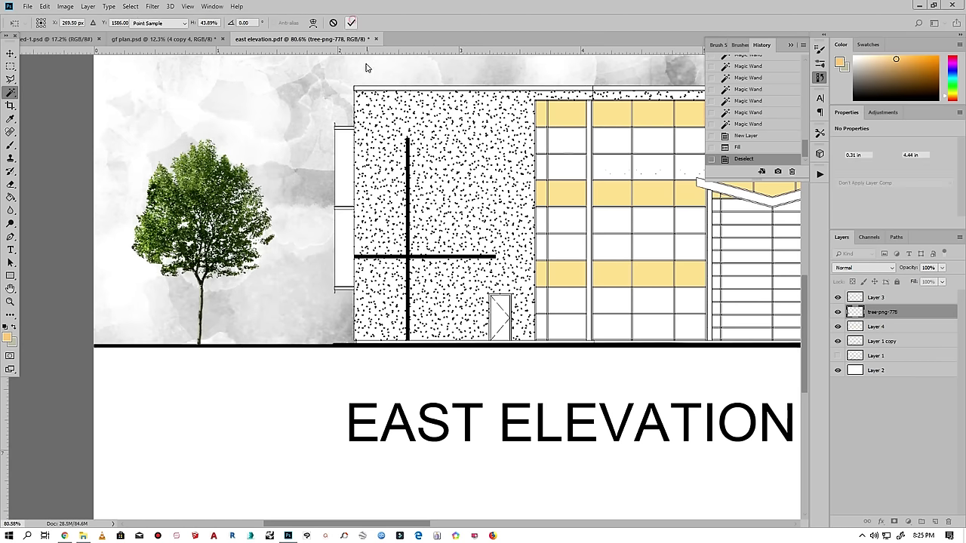
- Shift the tree's hue toward brown with Hue/Saturation and brighten it with Brightness/Contrast
click(65, 8)
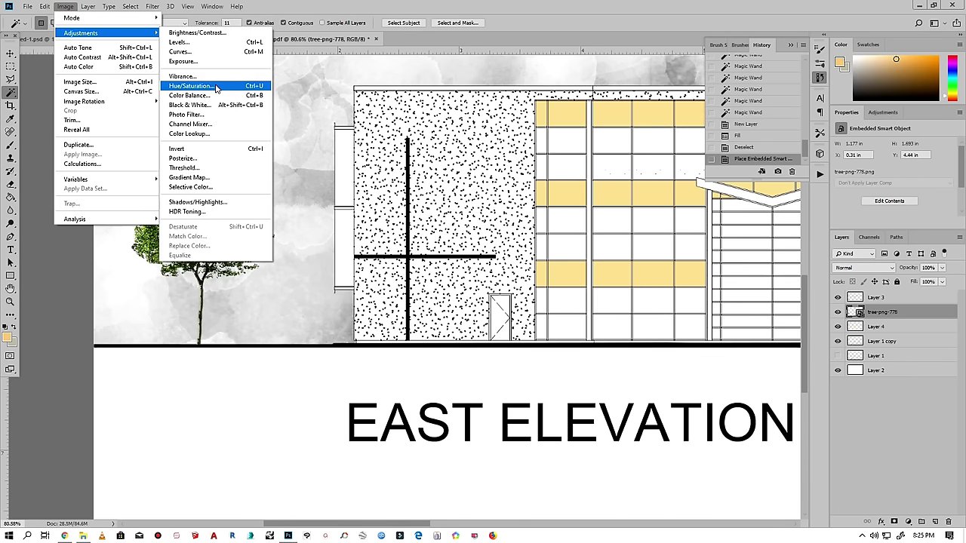
click(216, 88)
mouse_move(456, 176)
mouse_down()
mouse_move(421, 181)
mouse_move(431, 181)
mouse_up()
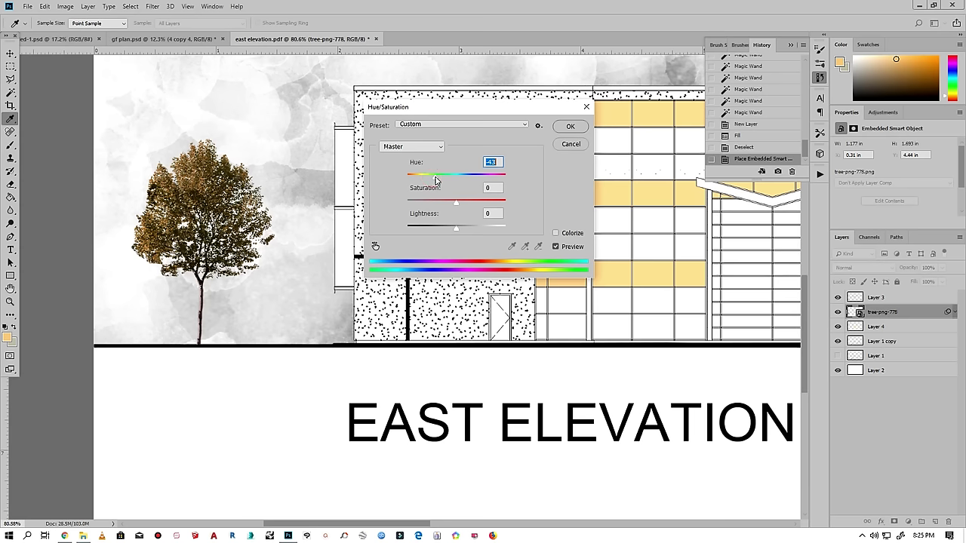
click(571, 126)
click(65, 6)
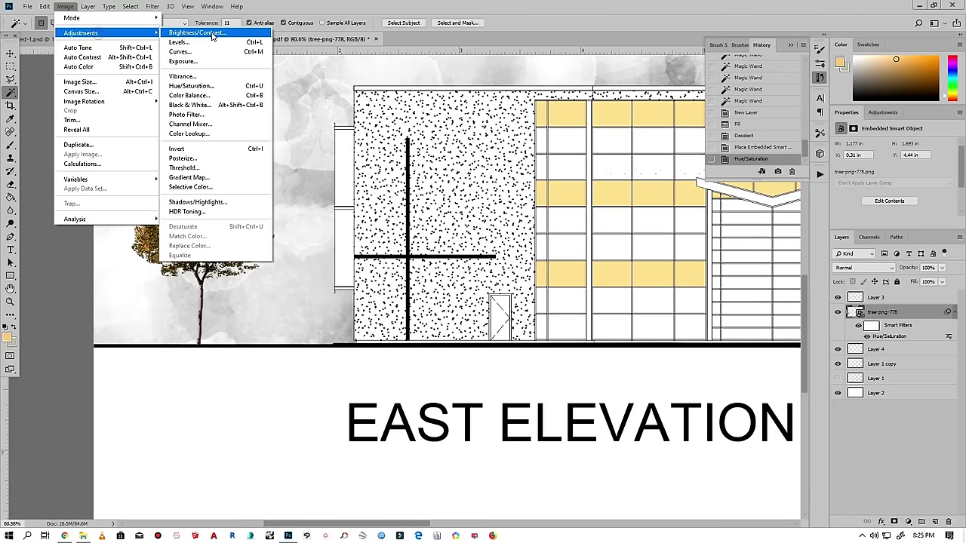
click(198, 32)
drag(558, 143, 596, 149)
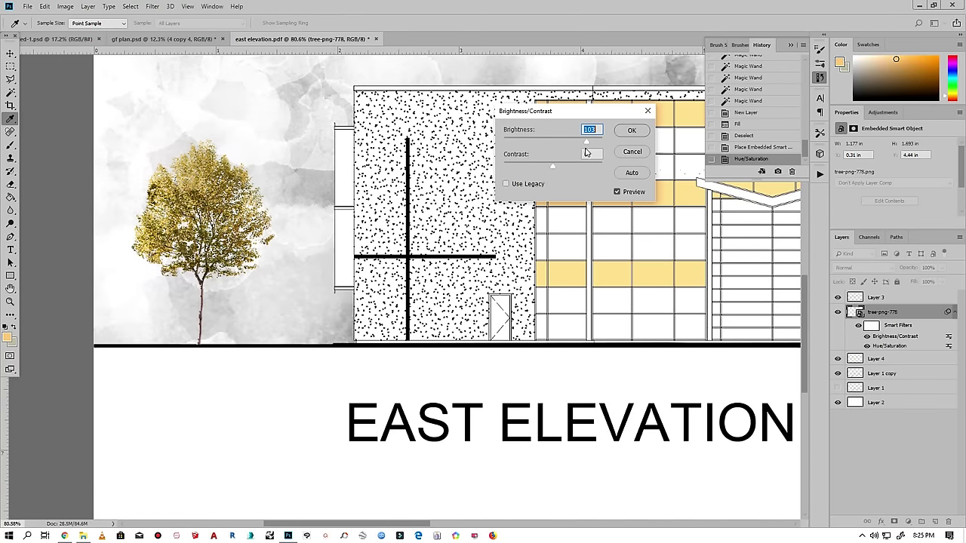
click(632, 130)
- Warm the tree with Color Balance toward red and yellow, then lower Saturation to -43
click(65, 6)
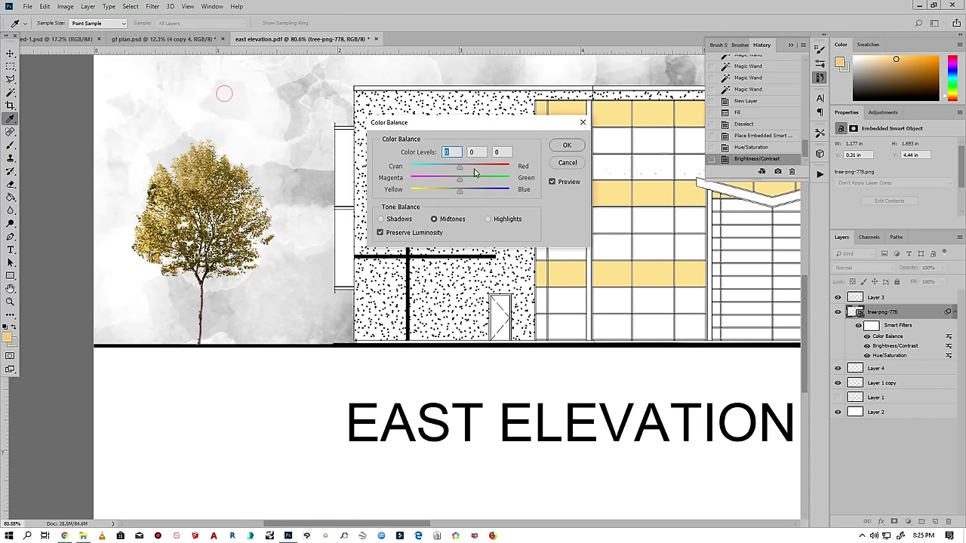
click(443, 193)
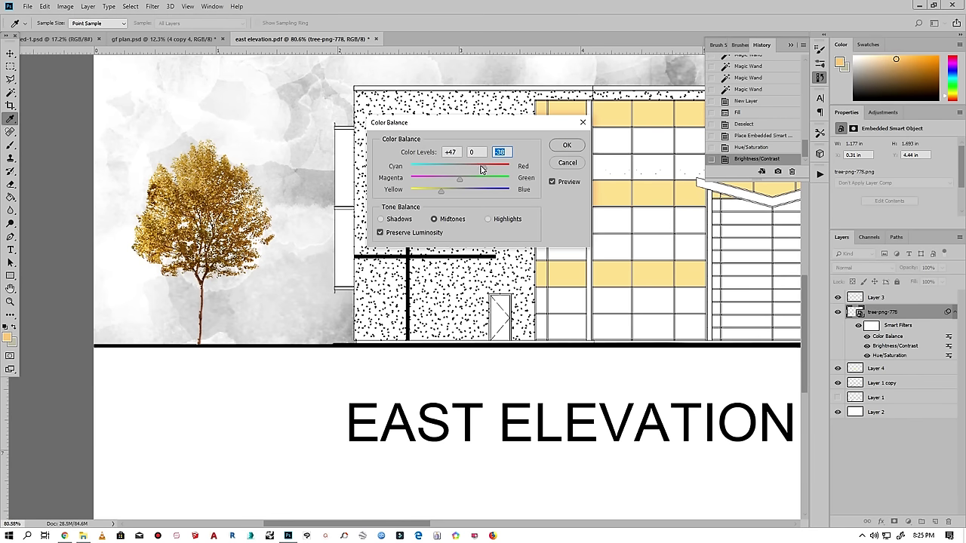
click(567, 144)
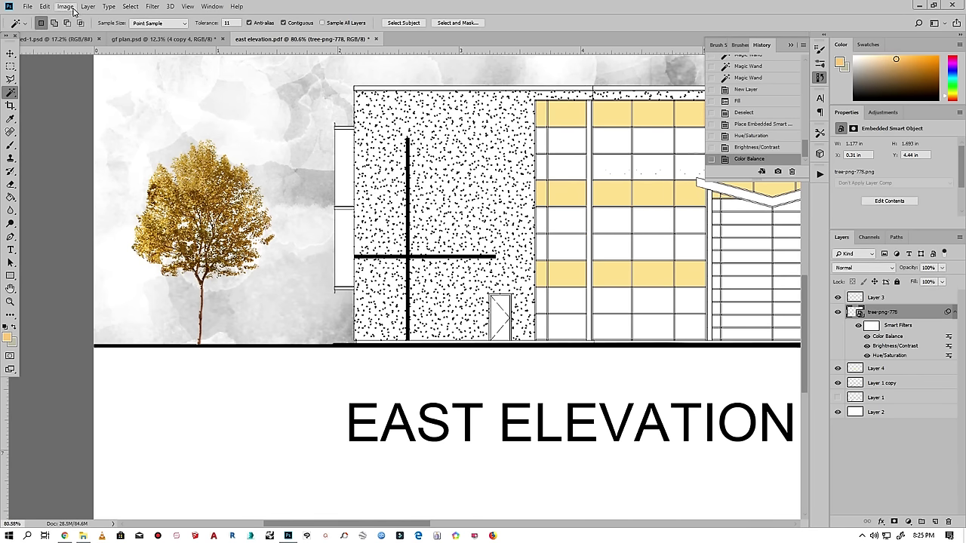
click(66, 7)
click(191, 85)
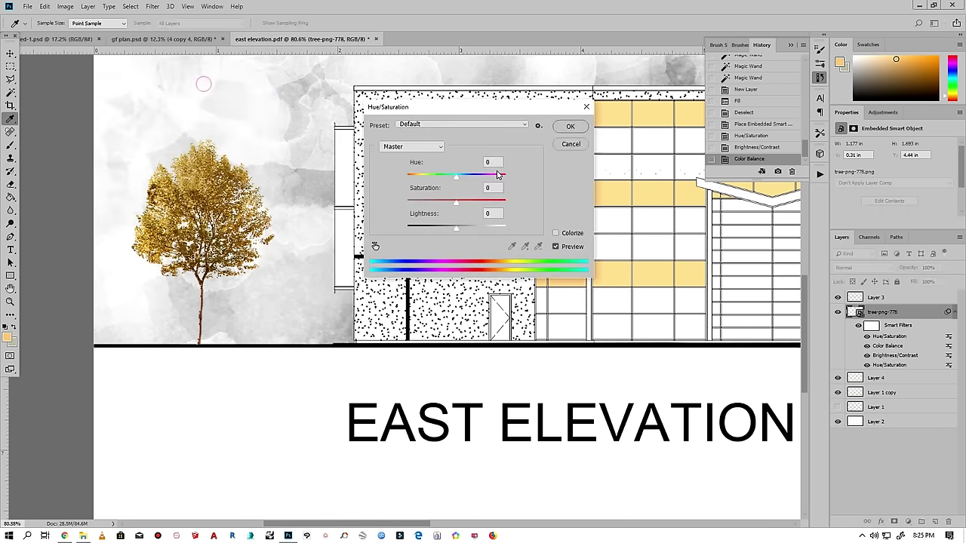
drag(452, 201, 435, 204)
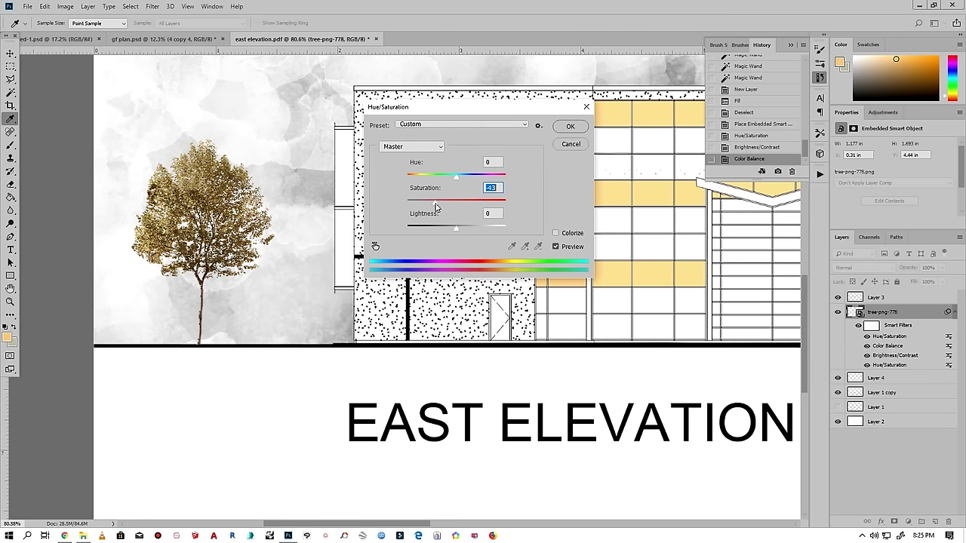
click(567, 127)
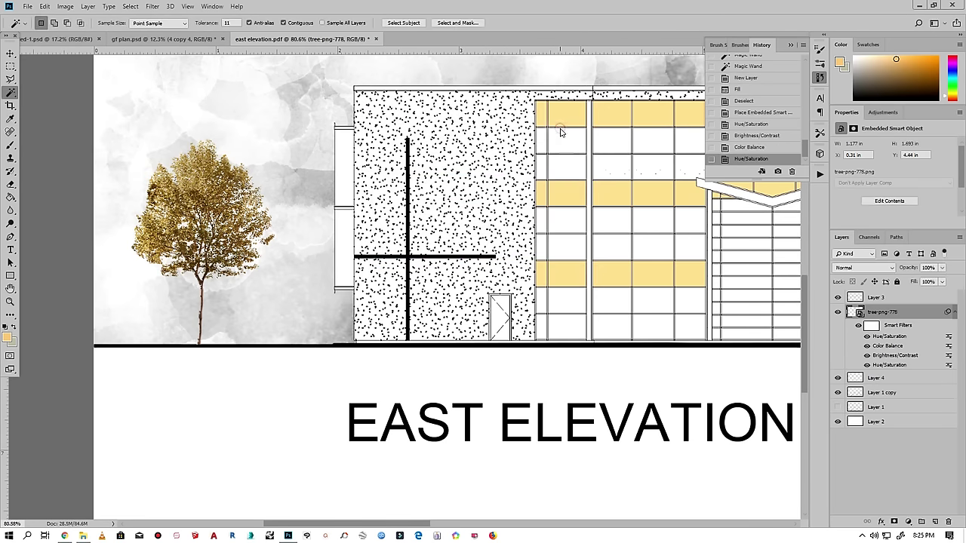
scroll(150, 128, down, 3)
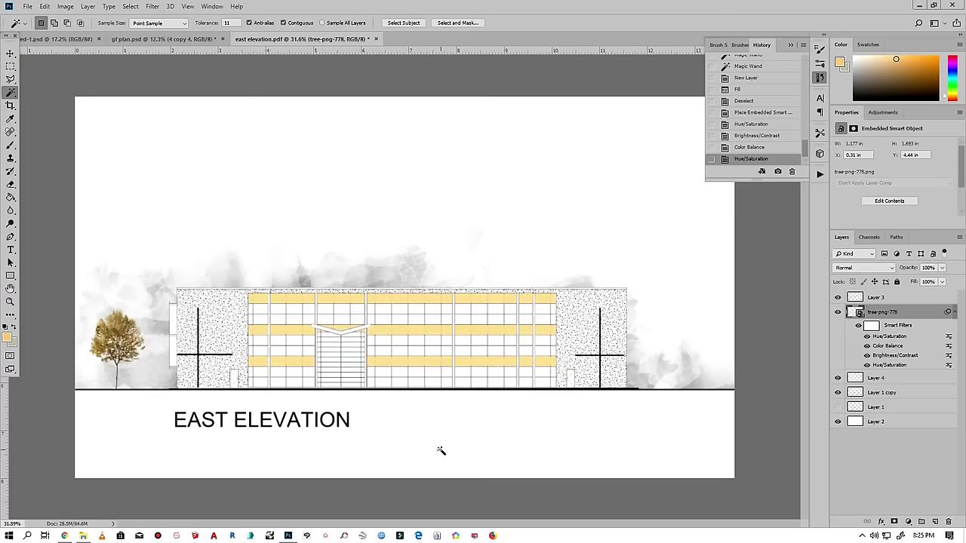
scroll(76, 433, up, 2)
scroll(76, 434, up, 2)
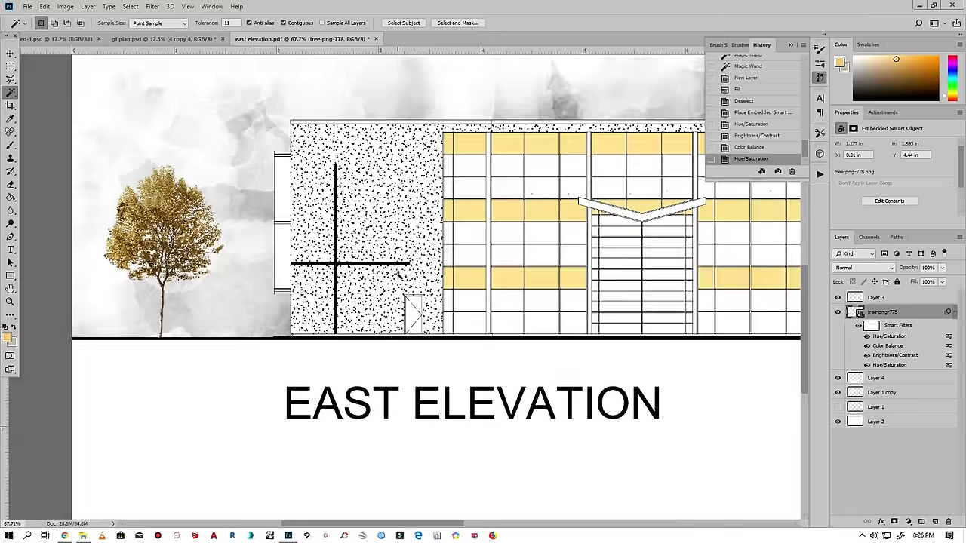
click(941, 269)
- Set the tree layer to 75% opacity and rasterize it
drag(924, 284, 932, 283)
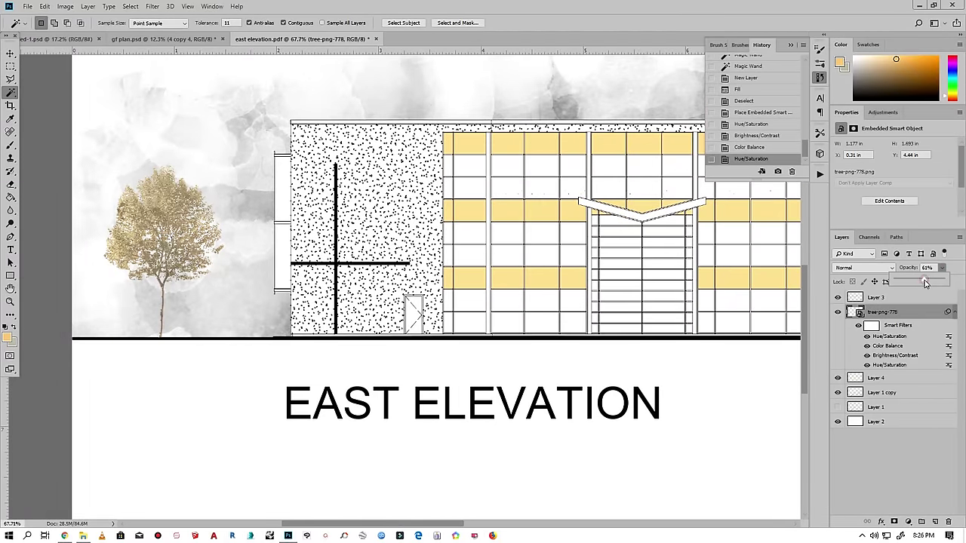
scroll(285, 381, down, 2)
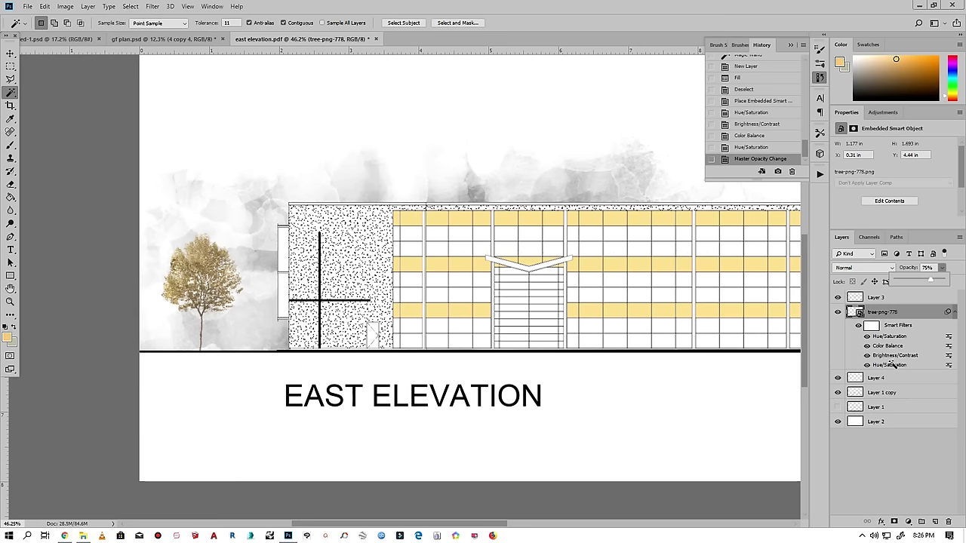
right_click(888, 314)
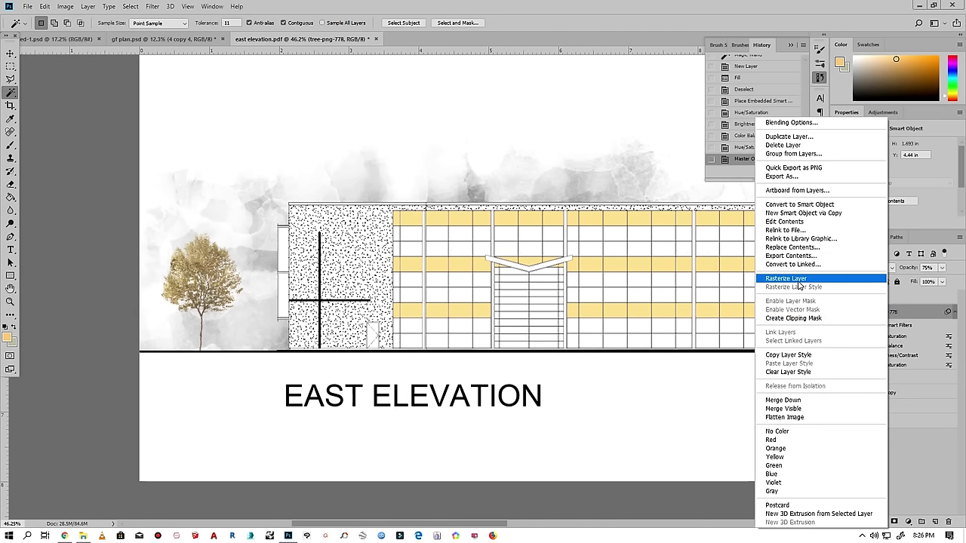
click(800, 280)
- Lock Layer 3, nudge the tree slightly right, and briefly open the Start menu
click(11, 53)
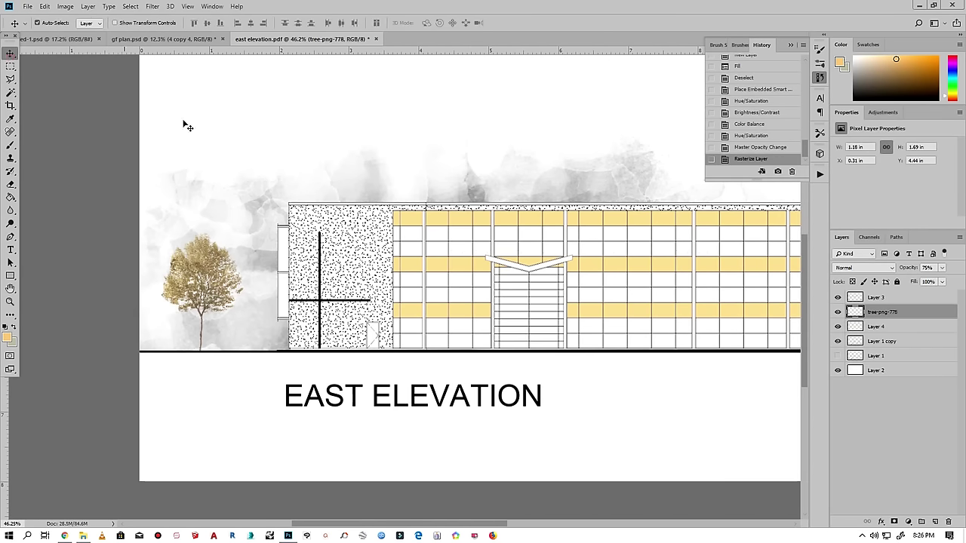
click(259, 275)
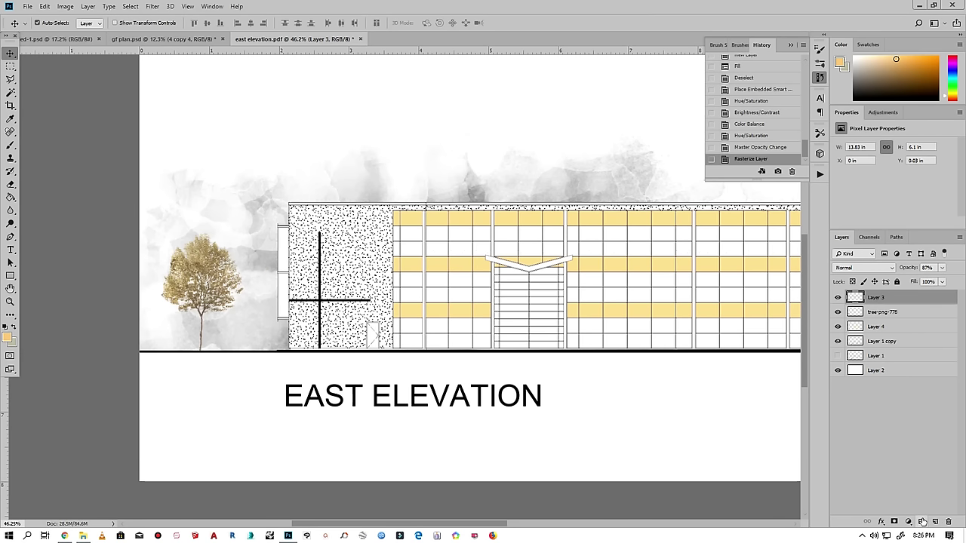
click(897, 282)
scroll(144, 358, down, 2)
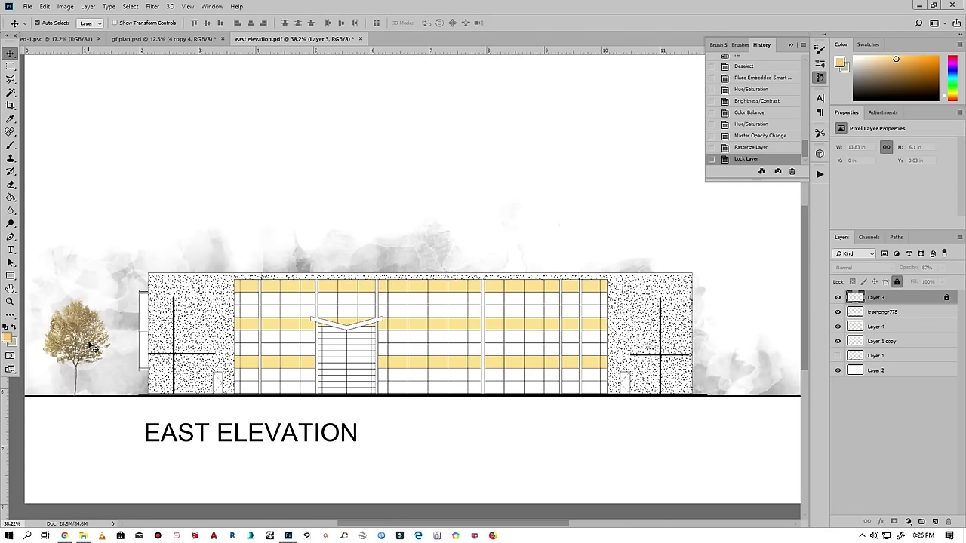
drag(89, 346, 107, 346)
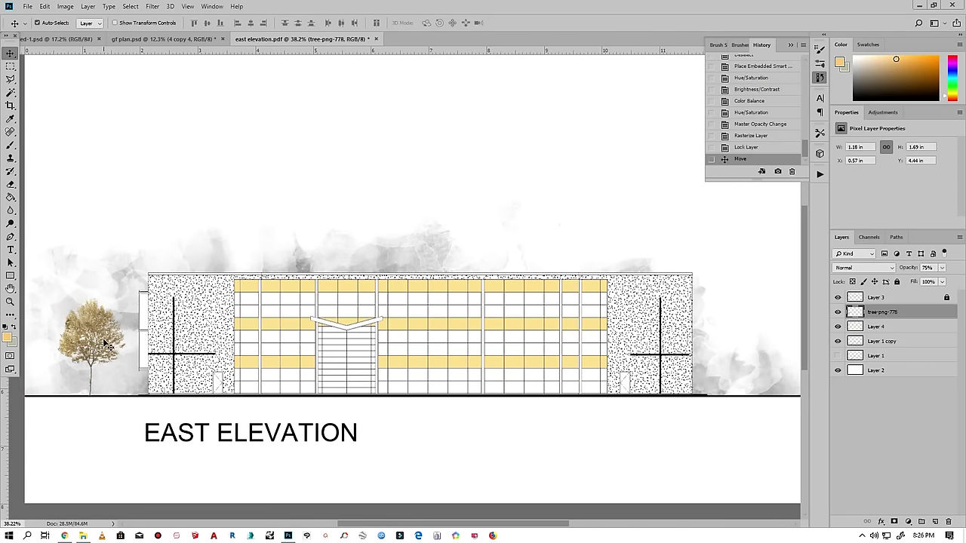
key(super)
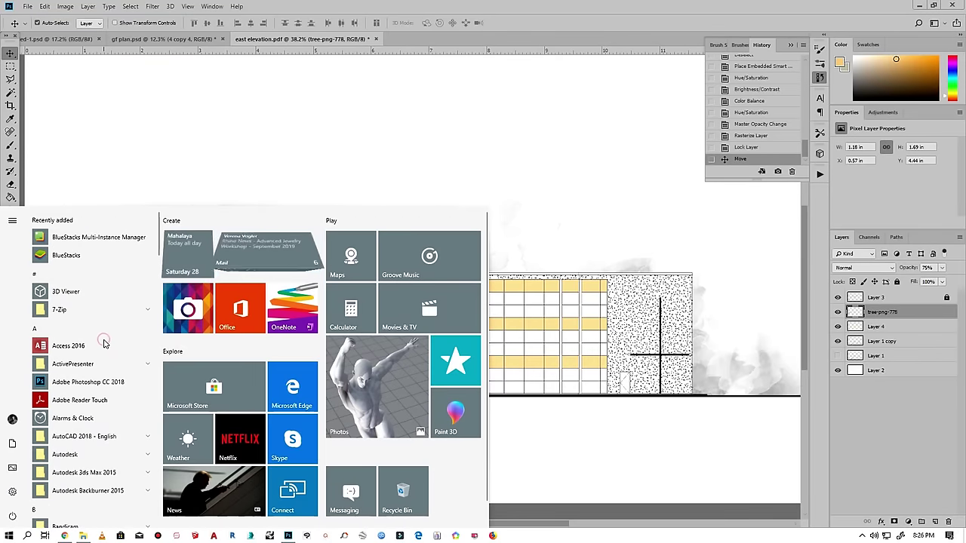
click(167, 147)
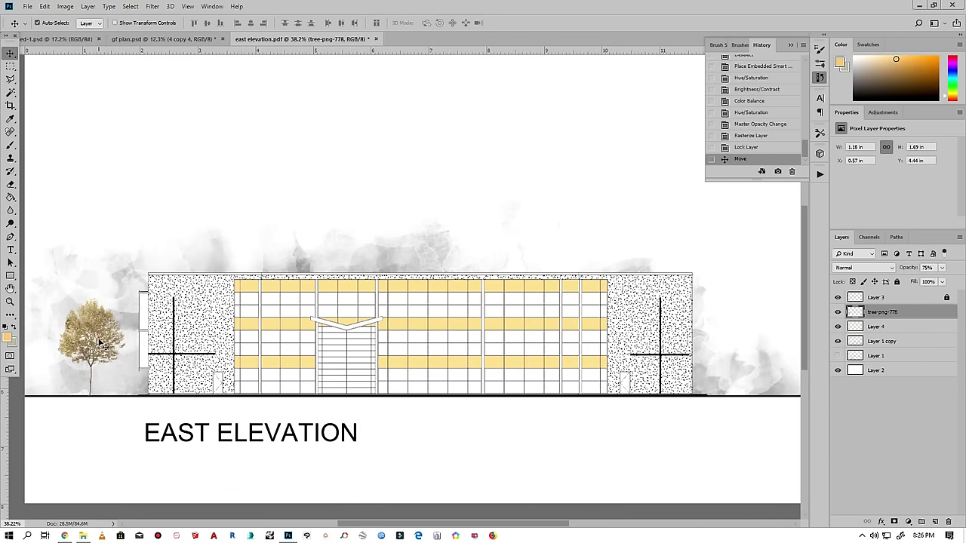
- Alt-drag a copy of the tree to the building's right side and move Layer 3 below Layer 1 copy
drag(104, 345, 782, 345)
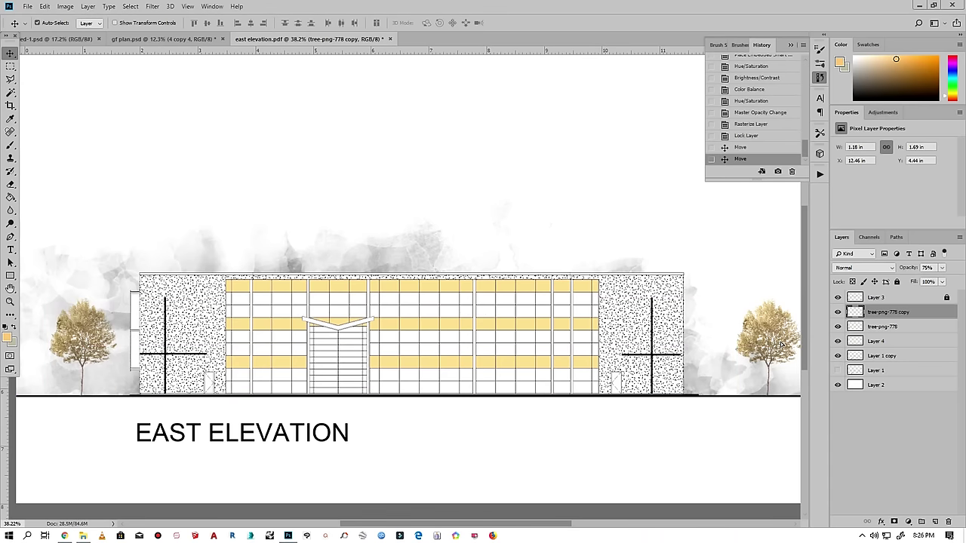
drag(883, 301, 890, 357)
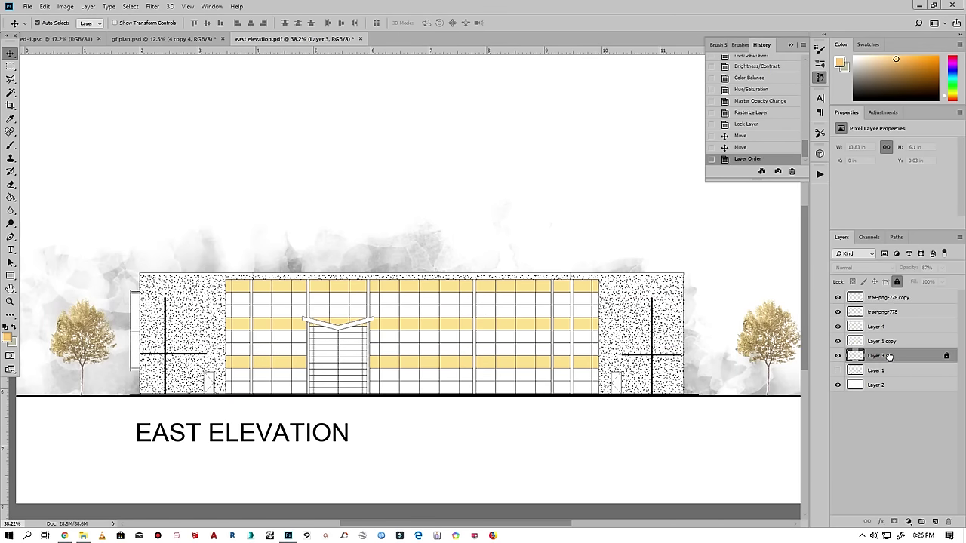
scroll(125, 395, down, 2)
scroll(621, 431, up, 1)
scroll(622, 427, up, 1)
scroll(450, 398, down, 1)
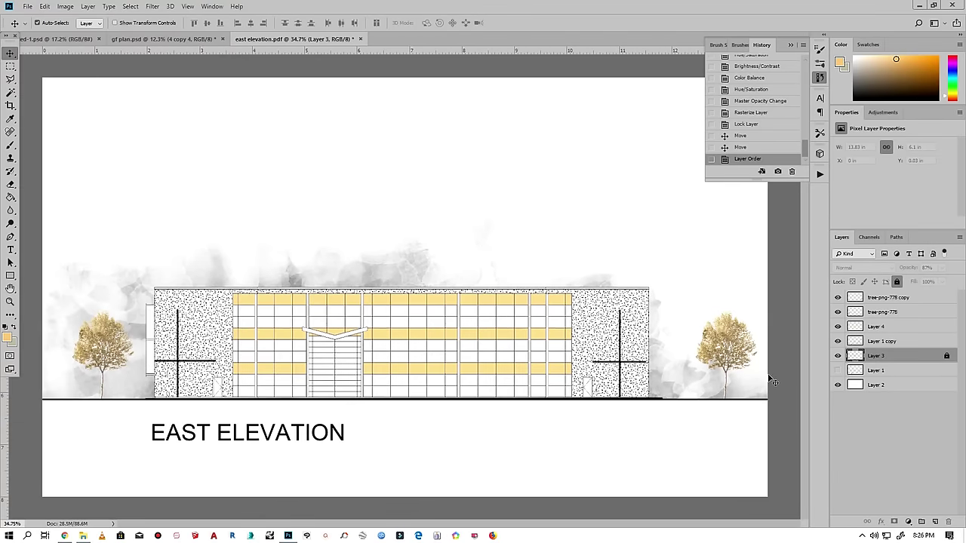
scroll(770, 381, up, 3)
scroll(721, 340, down, 1)
- Duplicate the right tree to overlap it and scale the duplicate to about 84%
drag(706, 326, 645, 321)
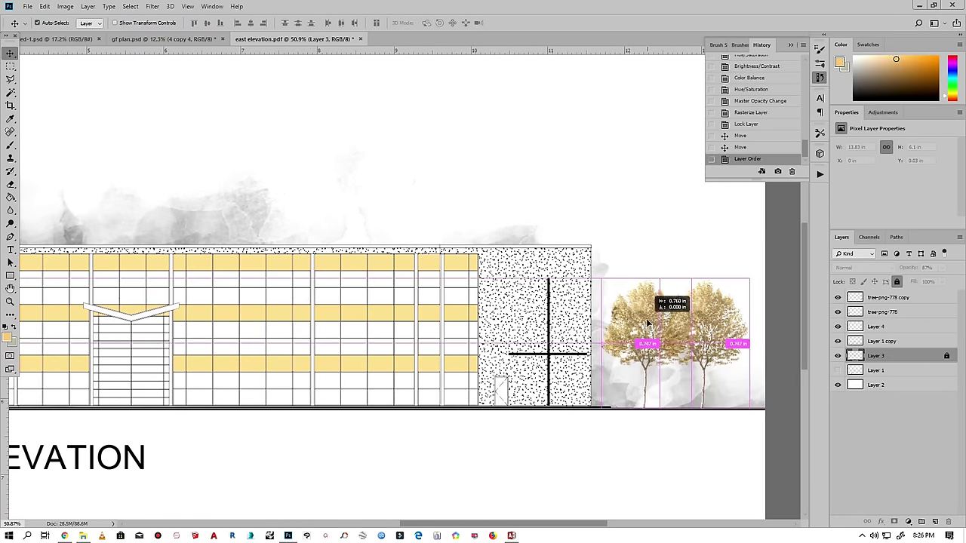
drag(646, 321, 666, 326)
scroll(744, 351, up, 3)
key(ctrl+t)
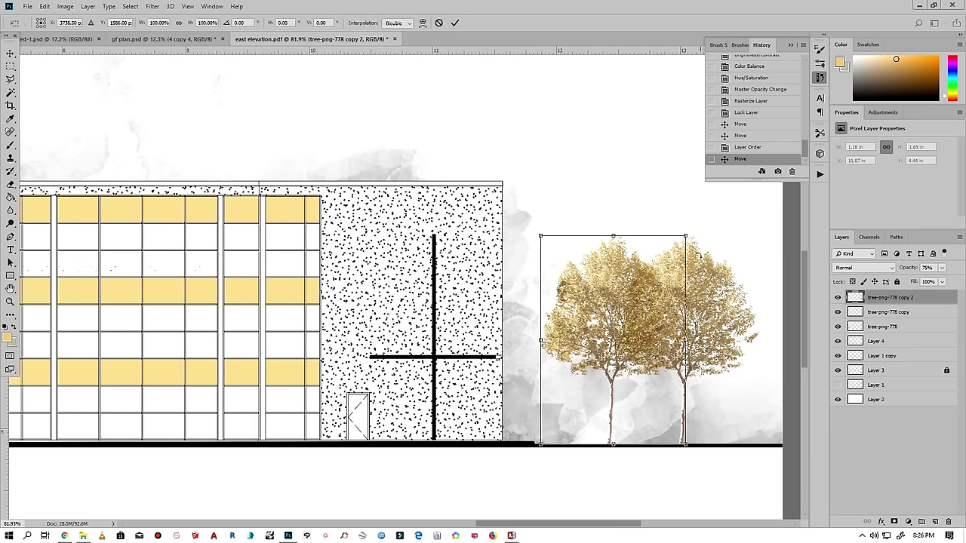
drag(676, 240, 640, 269)
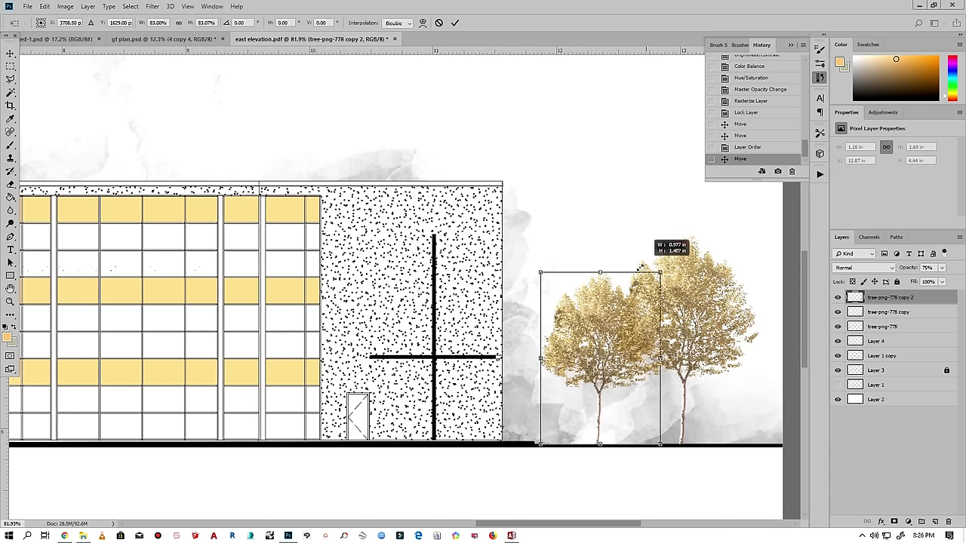
drag(658, 276, 662, 269)
click(457, 24)
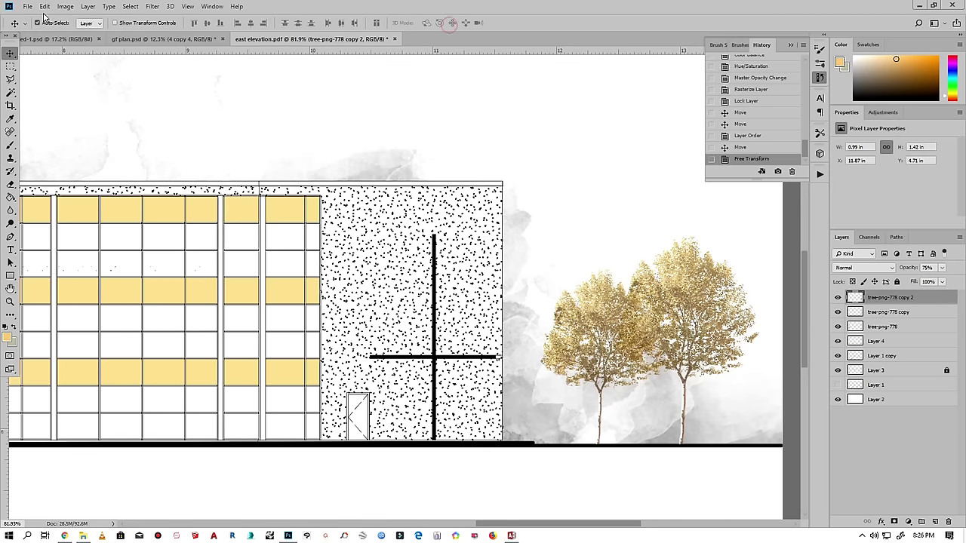
- Apply a Black & White adjustment to turn the duplicate tree grey
click(65, 6)
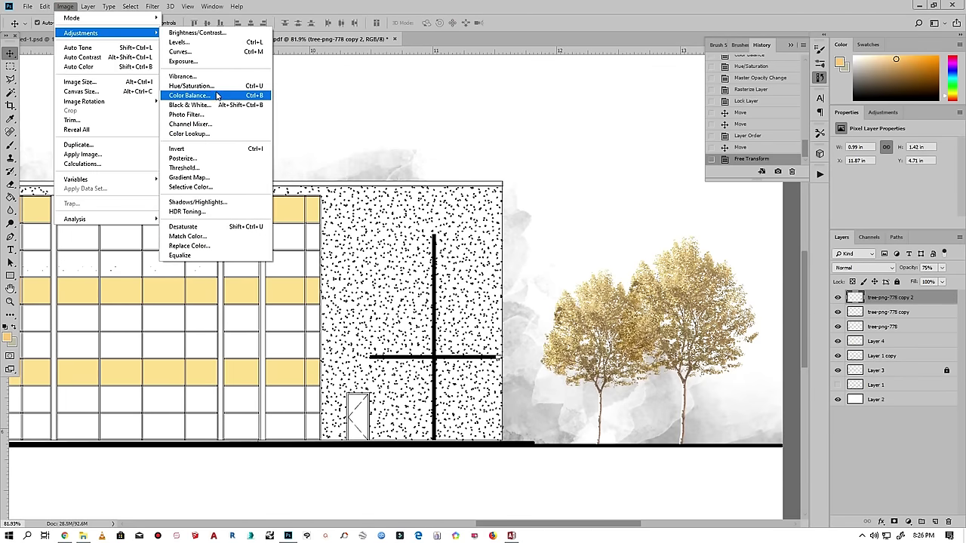
click(217, 105)
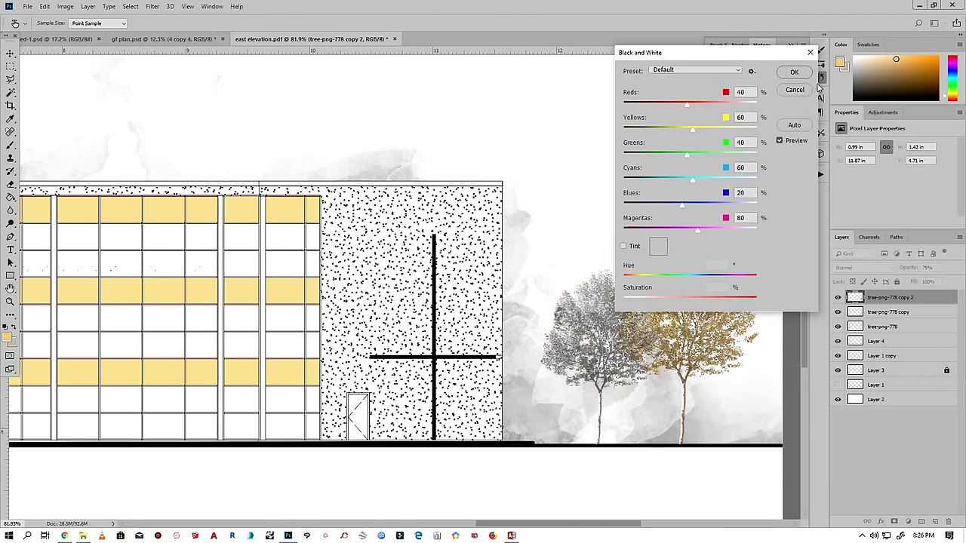
click(794, 71)
scroll(764, 383, down, 2)
scroll(759, 388, down, 2)
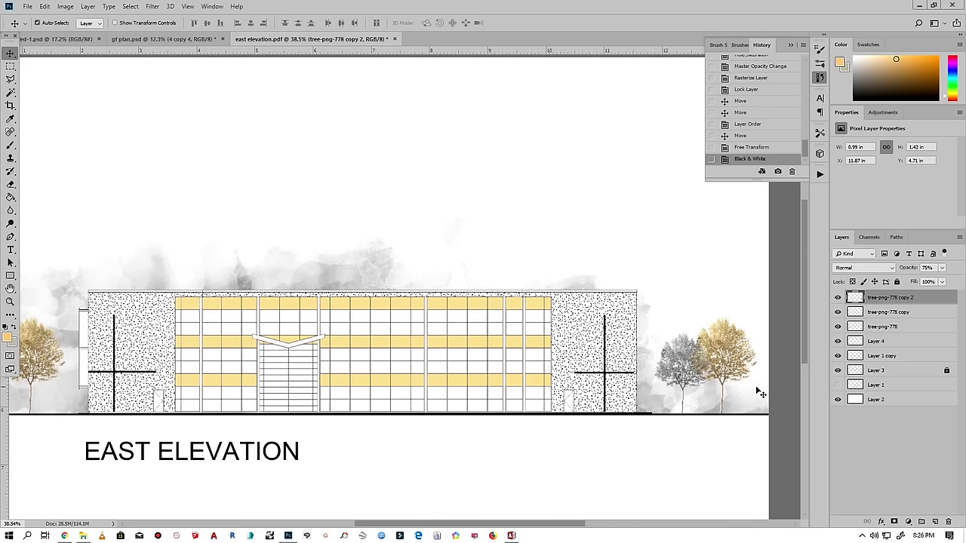
scroll(612, 267, down, 1)
scroll(312, 421, down, 1)
scroll(138, 438, up, 2)
scroll(76, 496, up, 1)
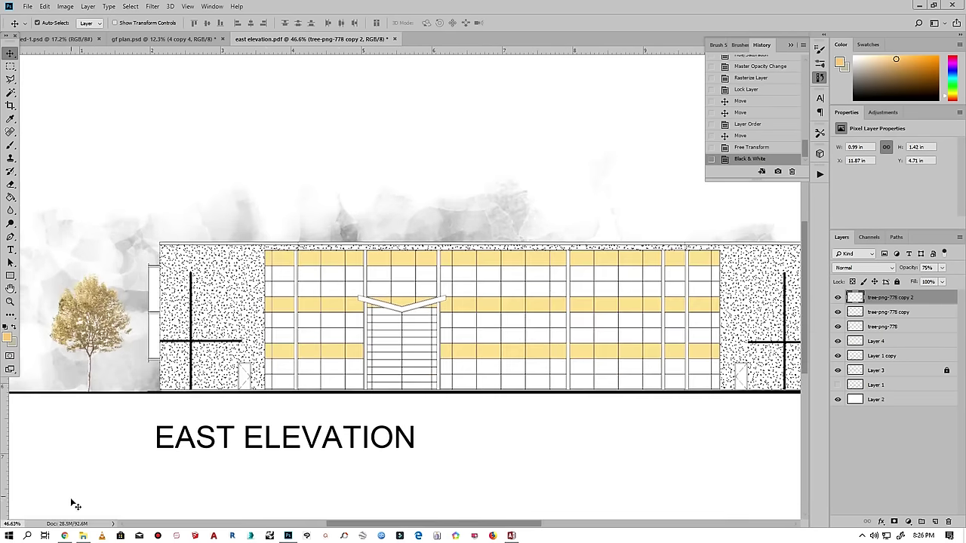
- Drag tree 01 from the Explorer folder into the east elevation
key(alt+Tab)
click(586, 192)
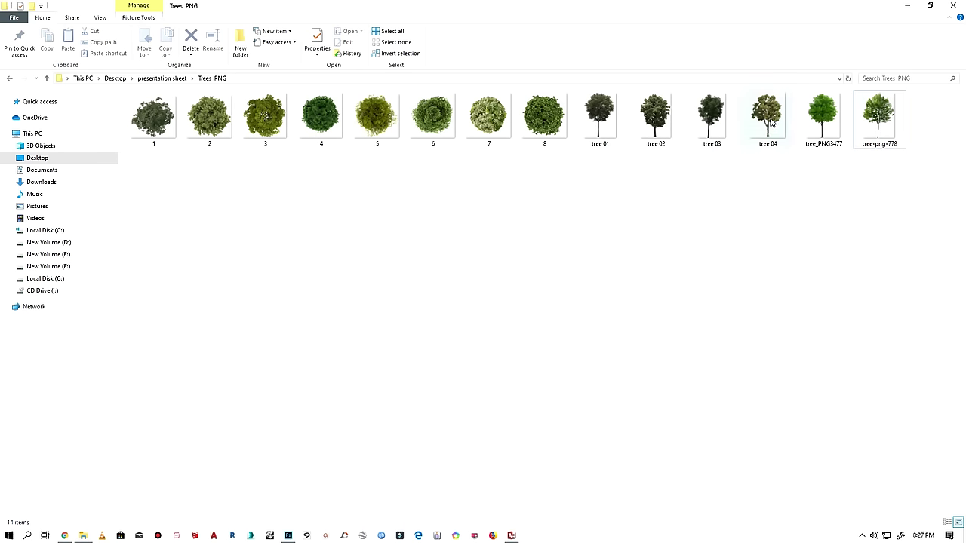
drag(600, 118, 293, 535)
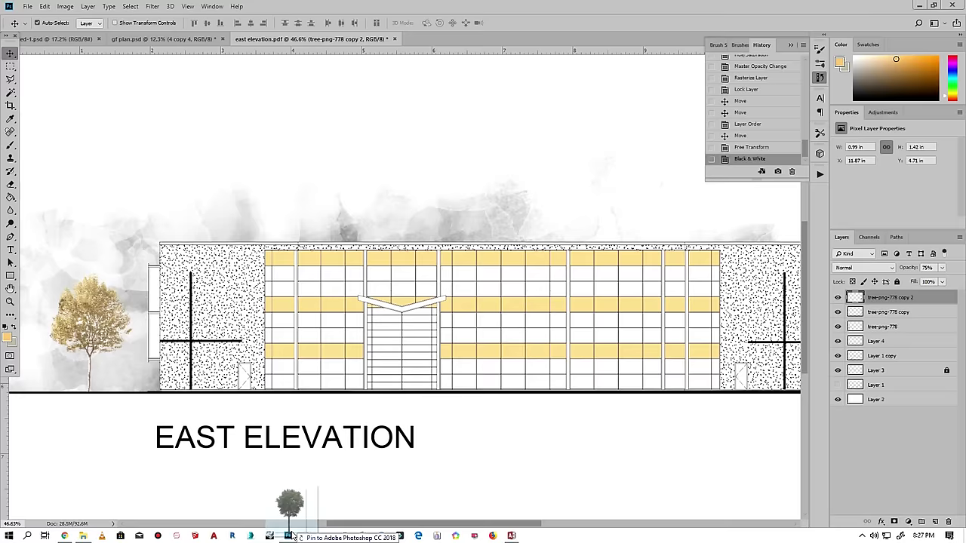
drag(293, 536, 408, 324)
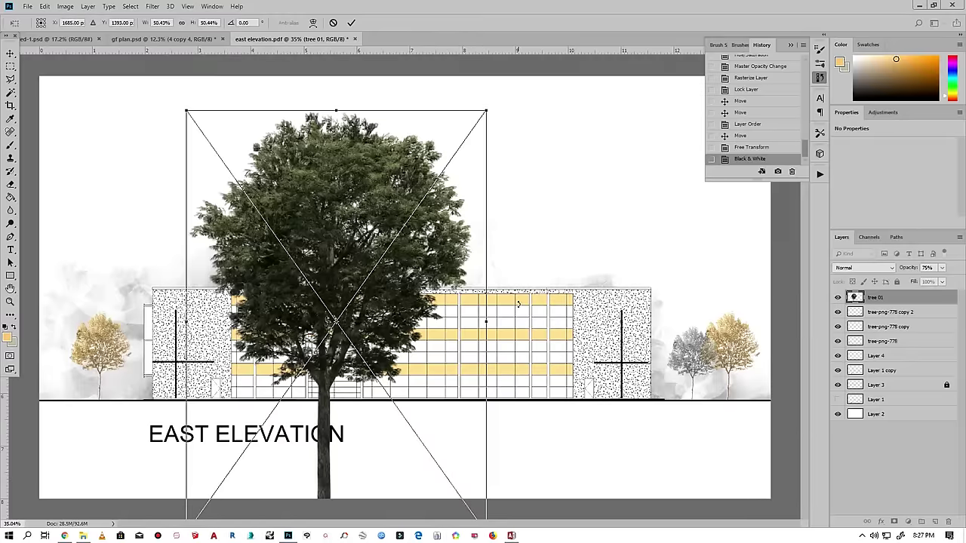
- Scale tree 01 down to about 12% near the building's left edge
mouse_move(487, 111)
mouse_down()
mouse_move(338, 298)
mouse_move(172, 196)
mouse_up()
scroll(100, 365, down, 1)
scroll(101, 364, up, 3)
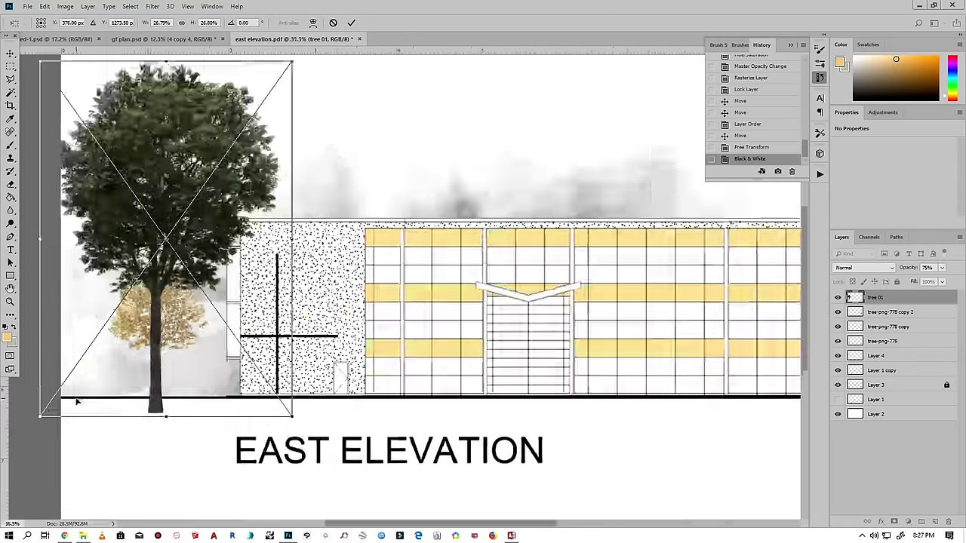
scroll(588, 349, up, 2)
scroll(454, 107, down, 2)
scroll(454, 106, up, 1)
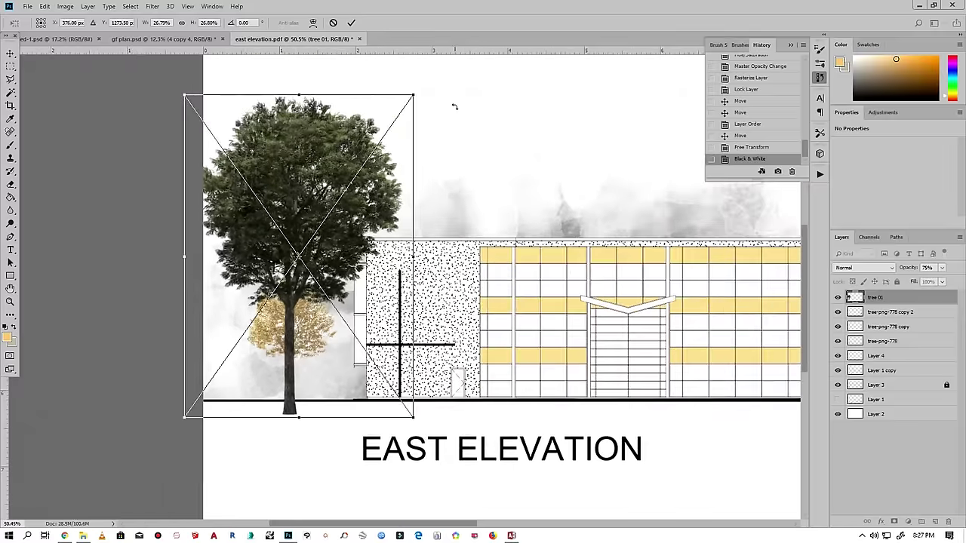
drag(419, 94, 293, 270)
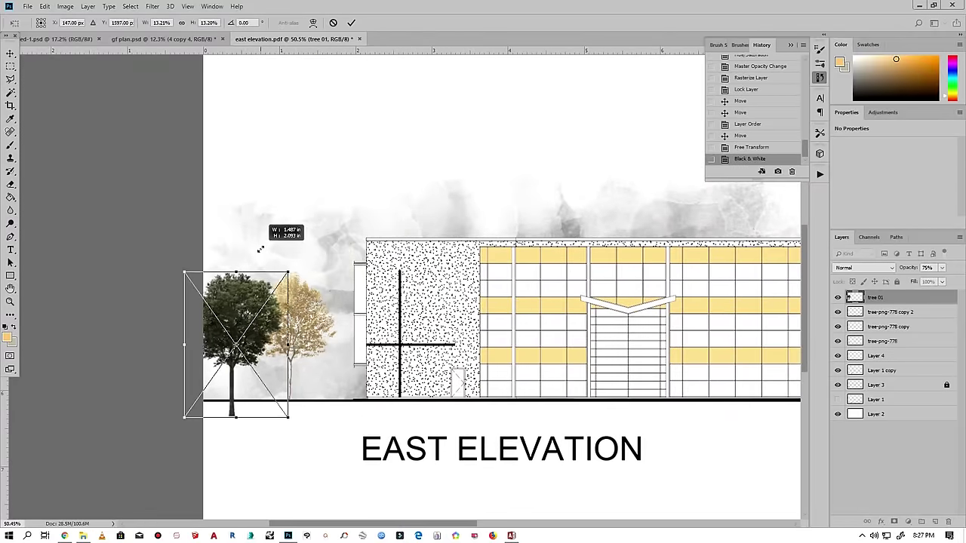
scroll(300, 400, up, 2)
scroll(301, 400, up, 1)
- Fine-tune tree 01 to overlap the yellow tree with its base on the ground line, then commit
drag(247, 339, 377, 313)
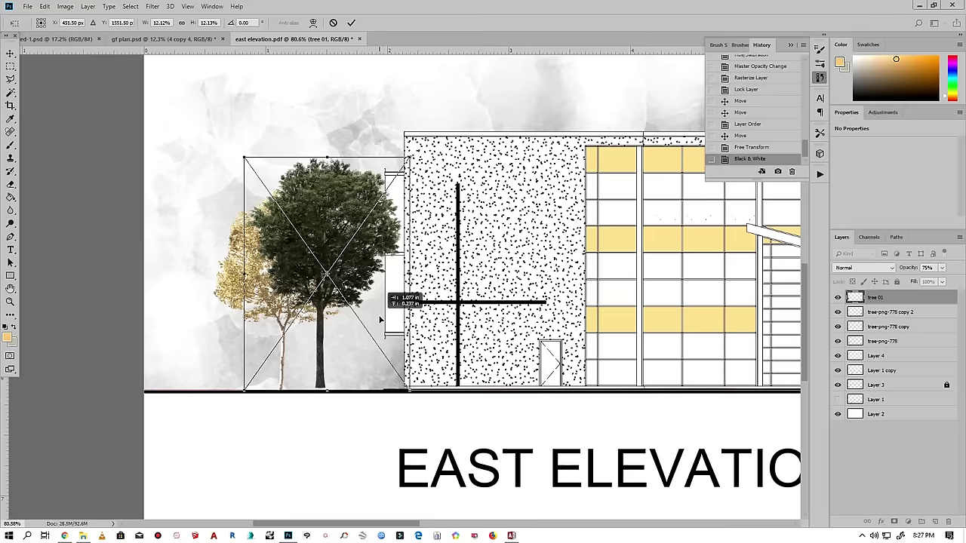
scroll(368, 337, up, 2)
drag(419, 100, 388, 147)
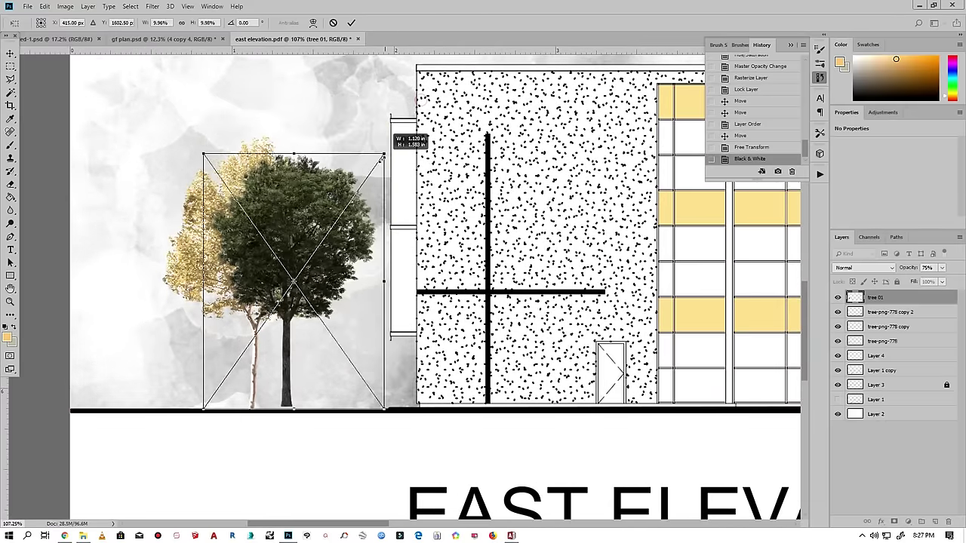
drag(347, 189, 375, 187)
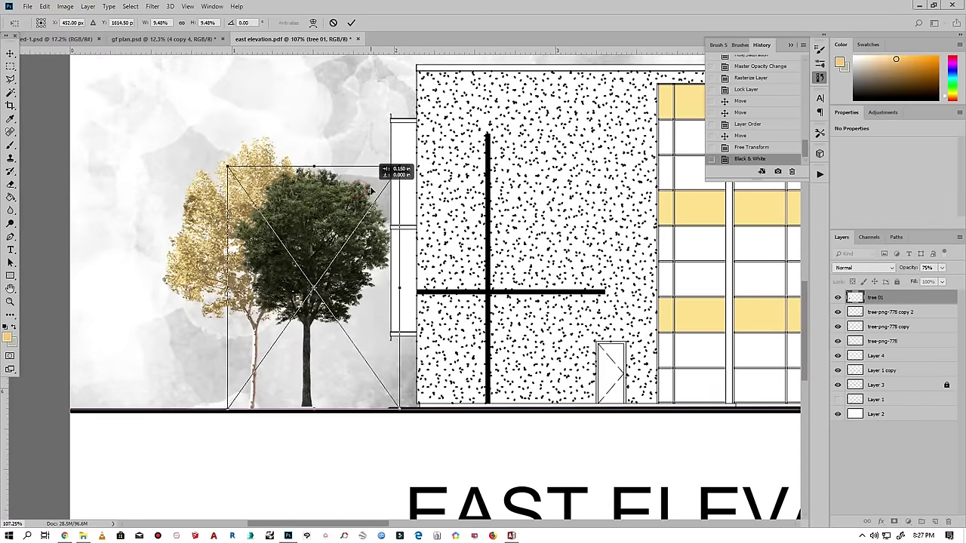
scroll(349, 291, up, 1)
drag(413, 139, 419, 133)
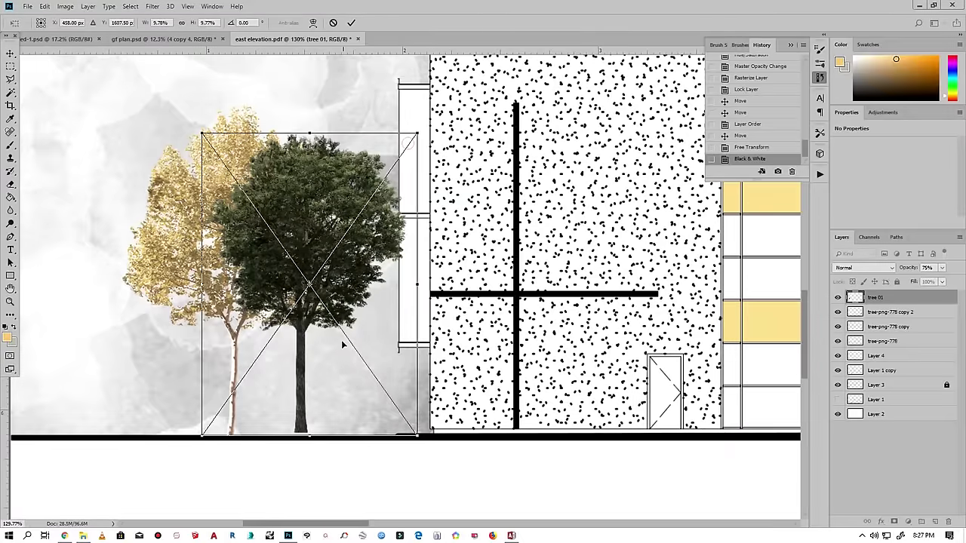
scroll(322, 382, up, 3)
drag(328, 384, 328, 389)
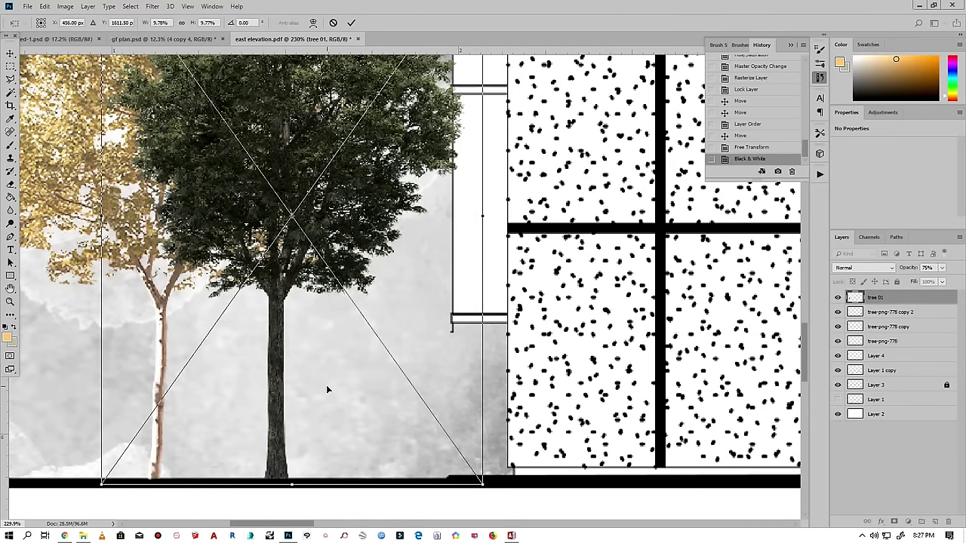
key(Return)
scroll(366, 388, down, 2)
scroll(367, 388, down, 3)
scroll(367, 390, down, 1)
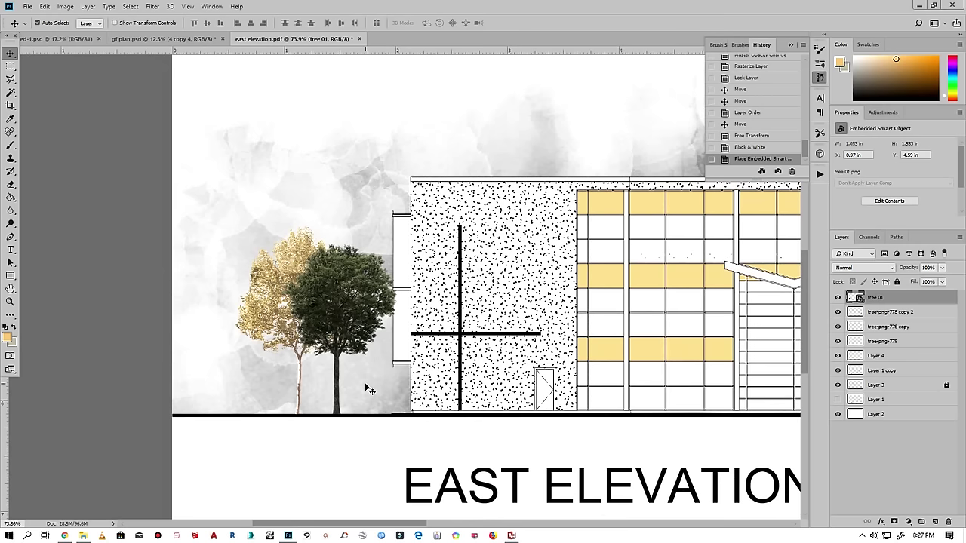
- Apply Brightness/Contrast to tree 01 with brightness around 86
click(65, 6)
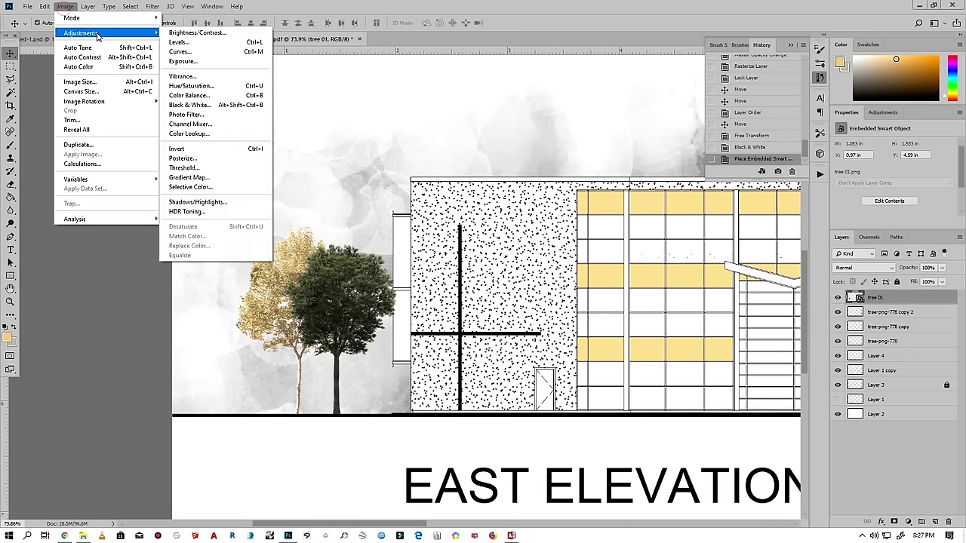
click(208, 33)
drag(553, 142, 591, 144)
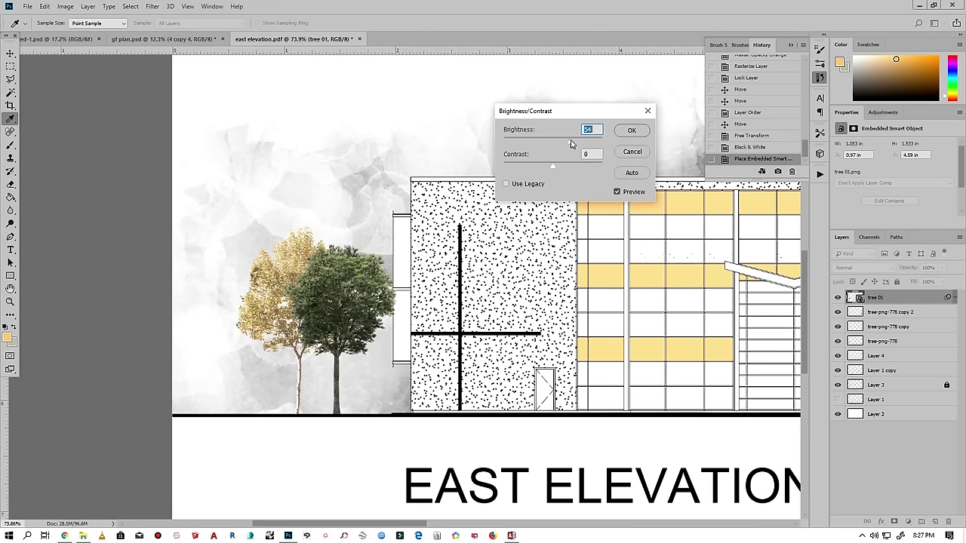
drag(591, 147, 581, 147)
click(632, 130)
- Shift tree 01's hue to -57 with Hue/Saturation
click(66, 6)
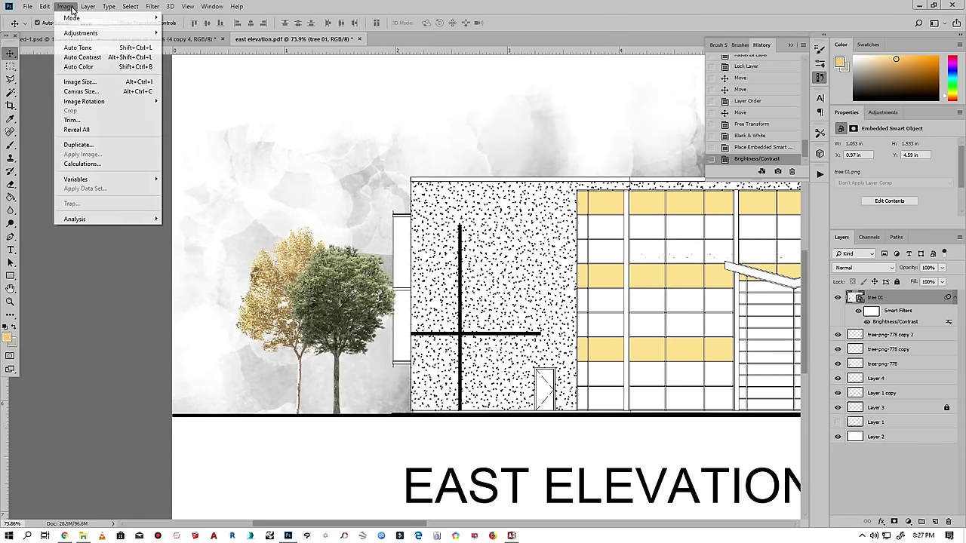
click(271, 86)
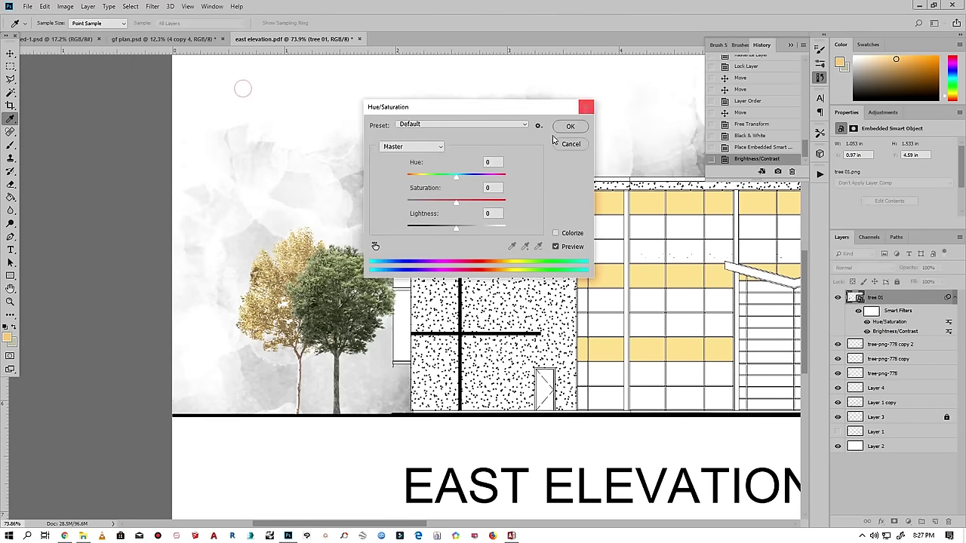
drag(439, 177, 432, 176)
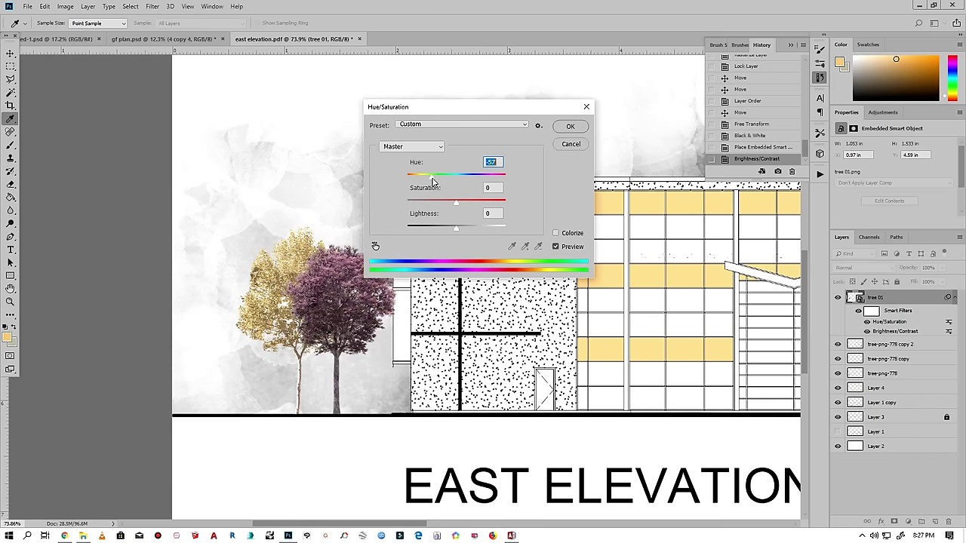
click(571, 126)
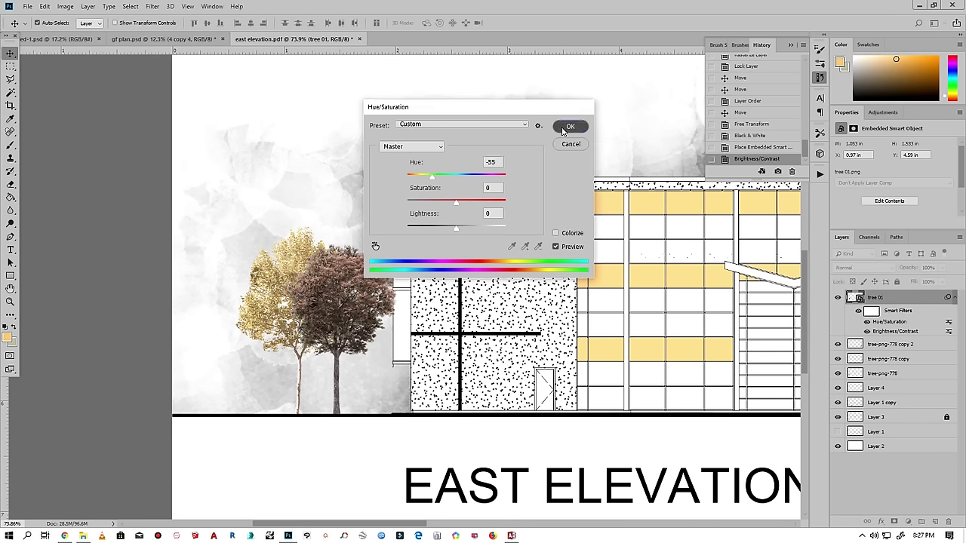
- Add Levels with black input 19 and a Color Balance adjustment to tree 01
click(66, 6)
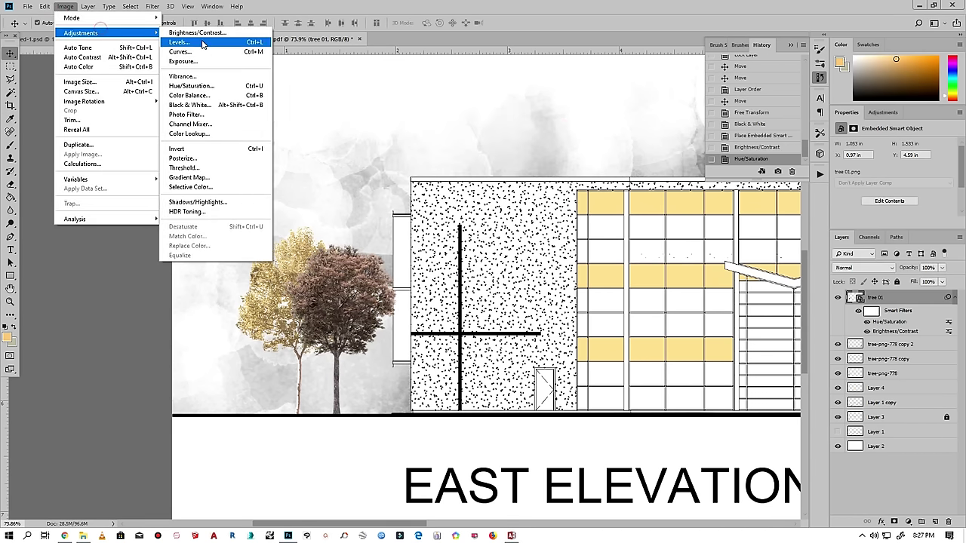
click(179, 41)
drag(392, 218, 398, 218)
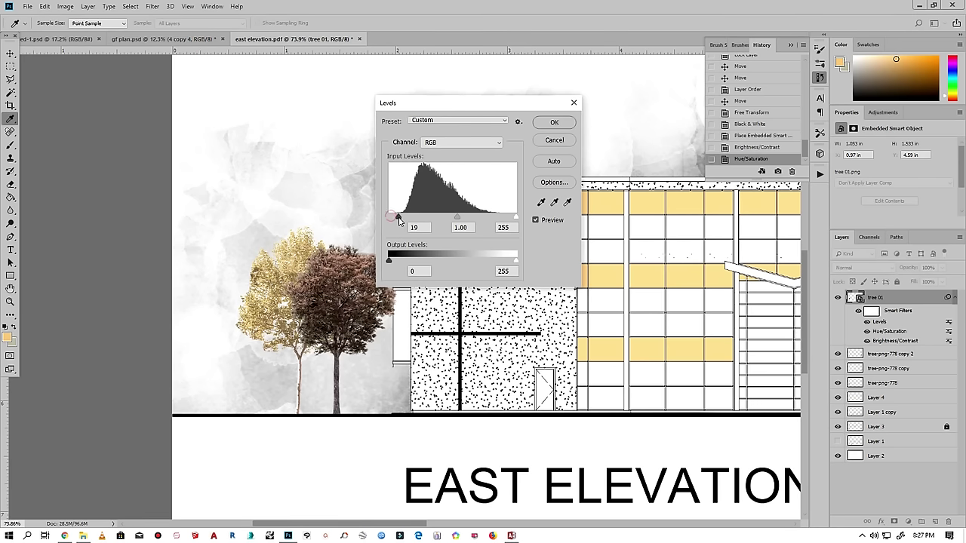
click(556, 130)
click(66, 6)
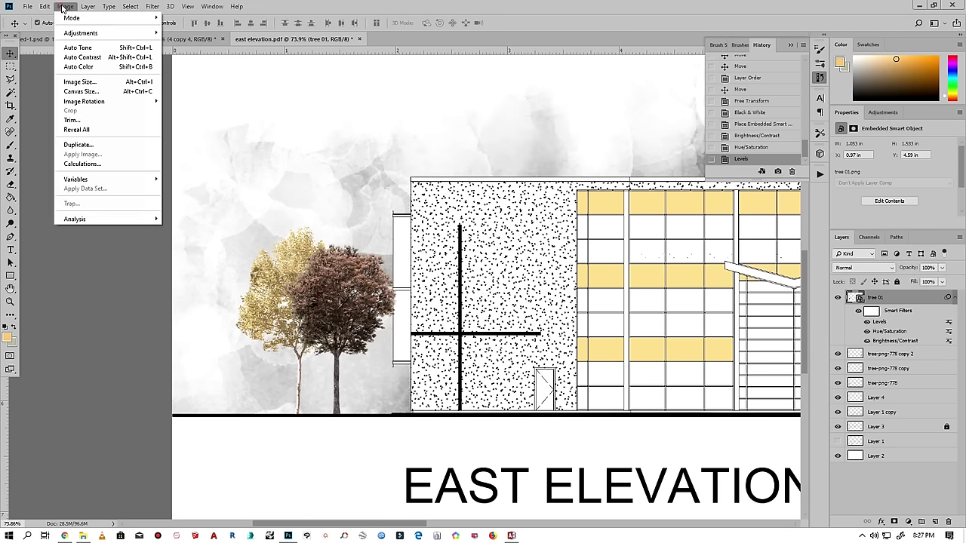
click(260, 99)
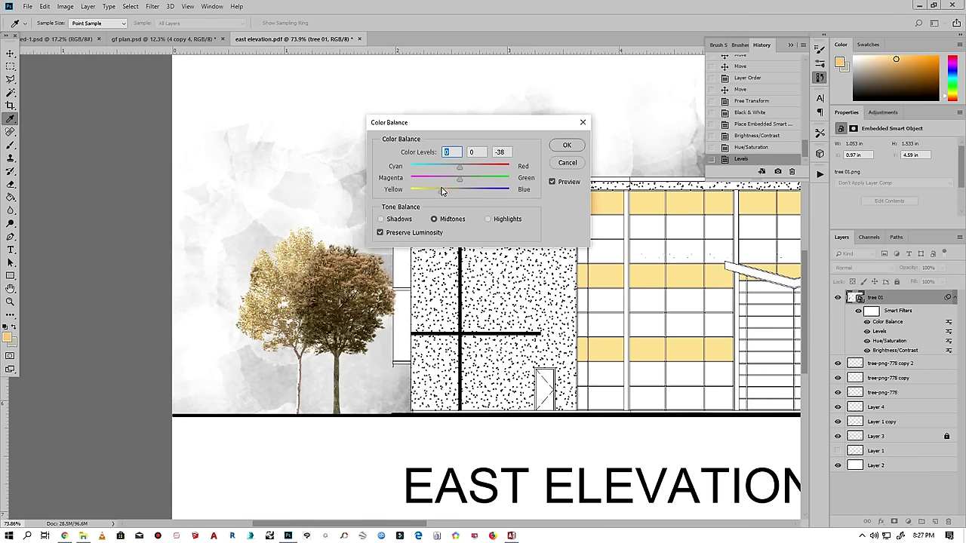
click(567, 145)
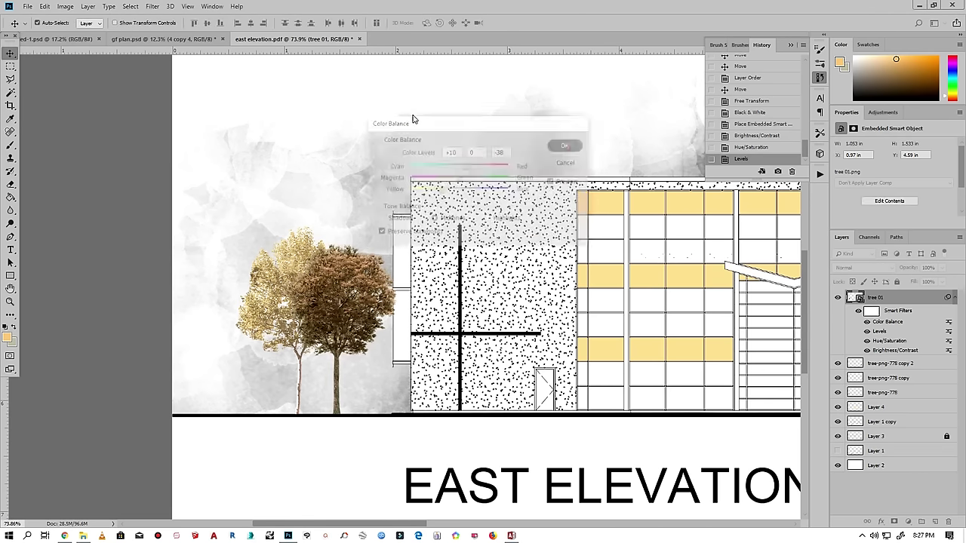
- Add a second Brightness/Contrast boost of 24 to tree 01
click(66, 6)
mouse_move(80, 32)
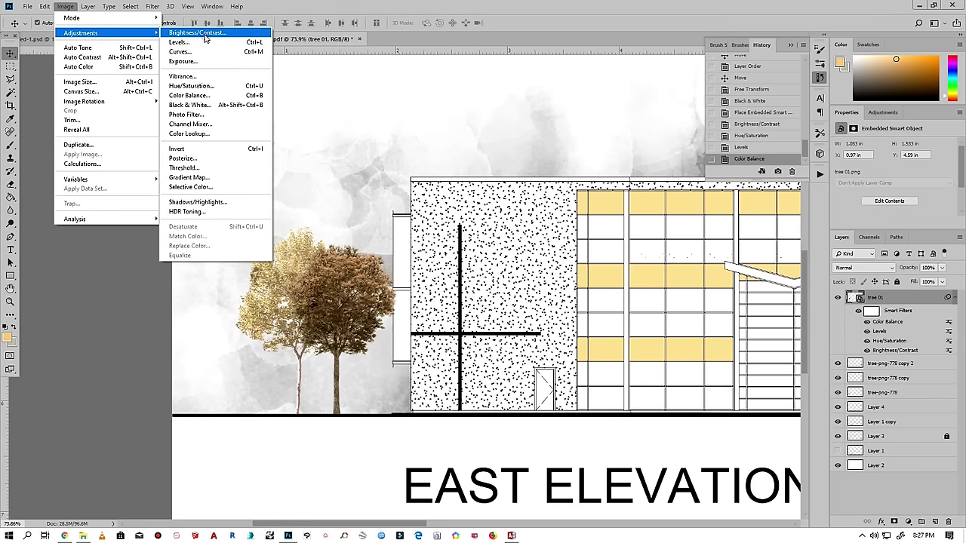
click(202, 34)
drag(550, 144, 560, 146)
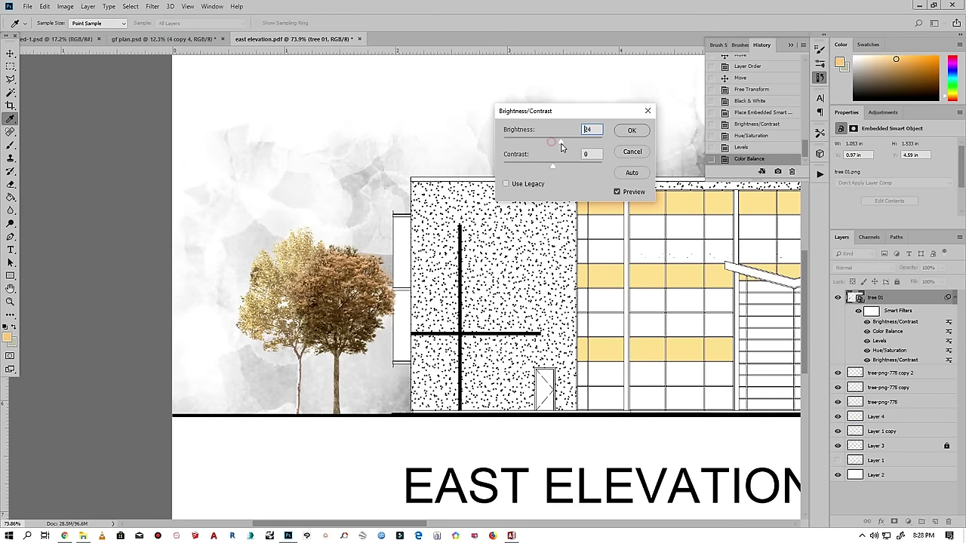
click(631, 130)
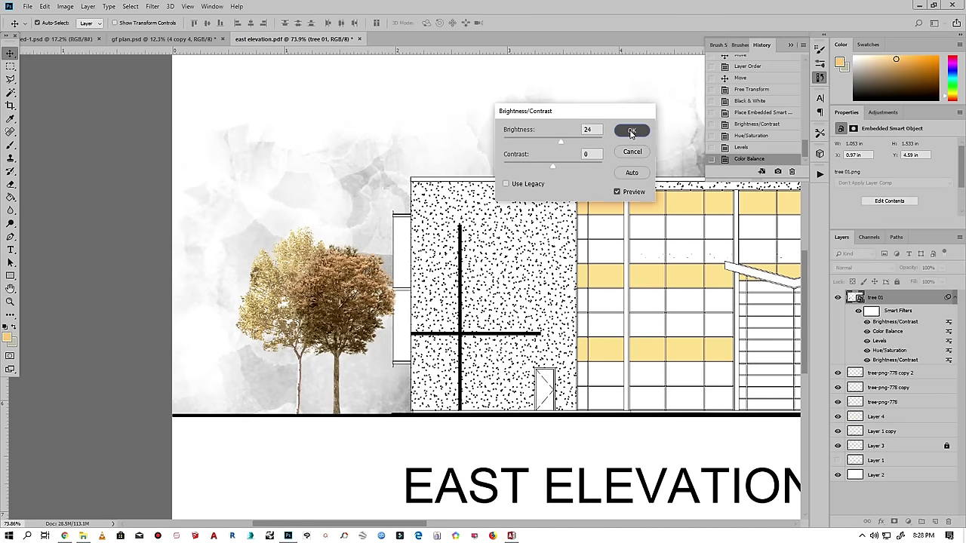
- Move the brown tree left beside the yellow tree with the Move tool
key(v)
scroll(133, 232, down, 2)
scroll(313, 388, up, 3)
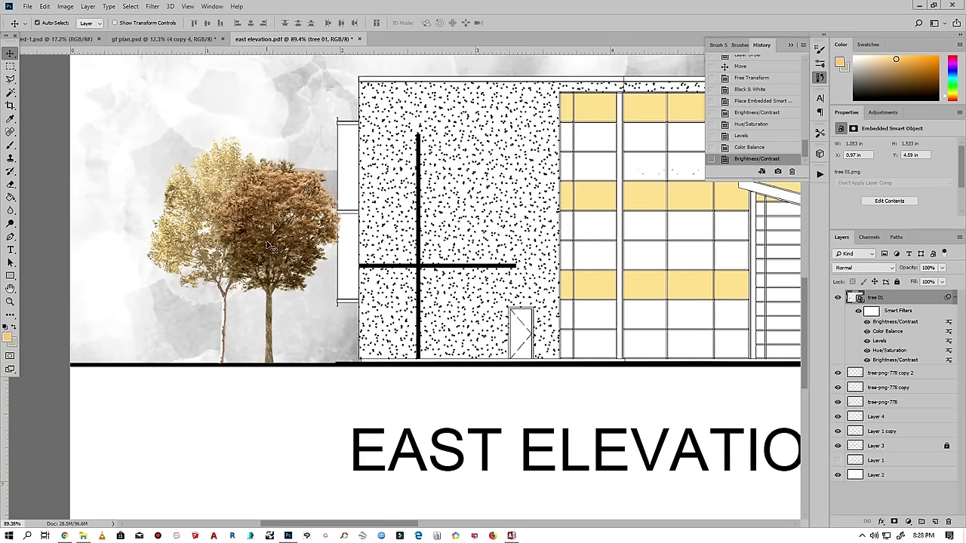
drag(277, 230, 176, 221)
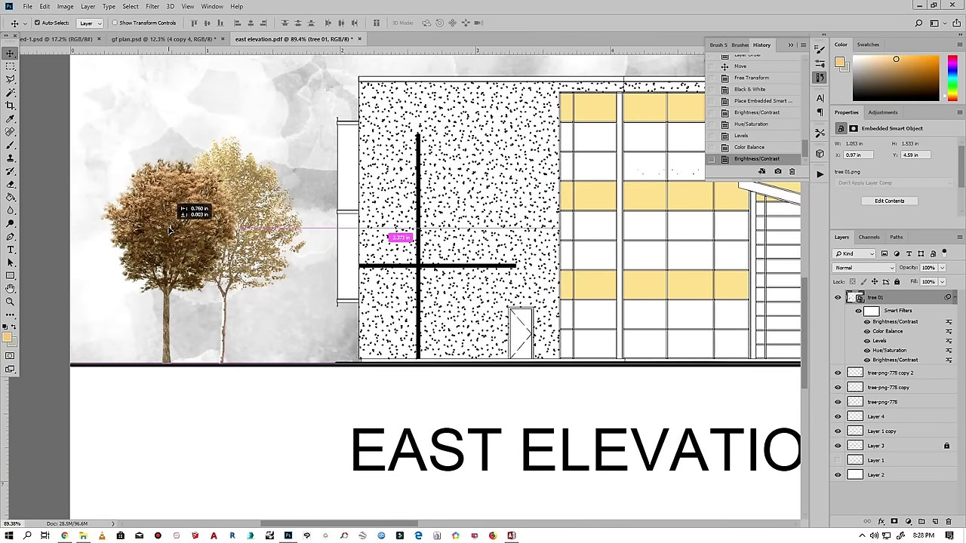
- Nudge the yellow tree right and Alt-drag a brown tree copy right of the building
drag(245, 223, 278, 223)
scroll(278, 223, down, 3)
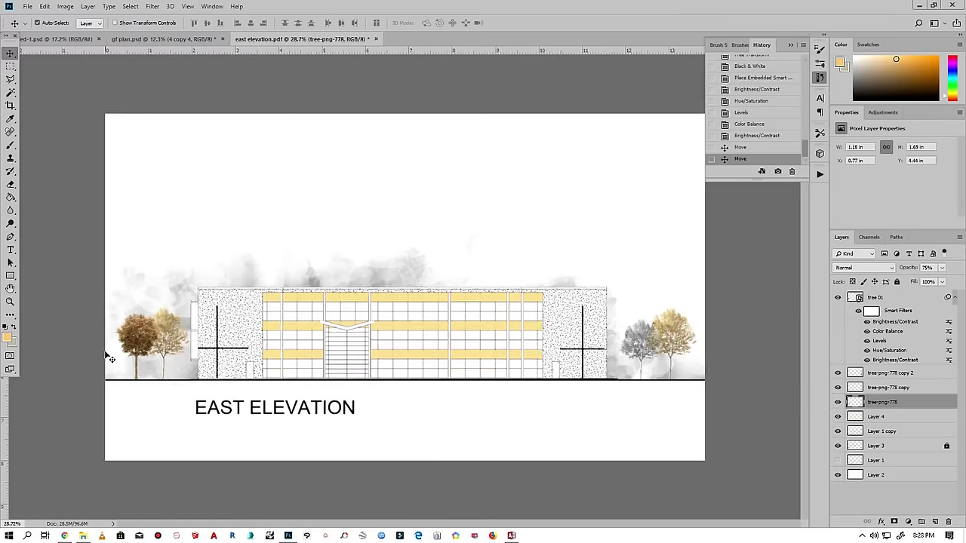
scroll(110, 357, down, 2)
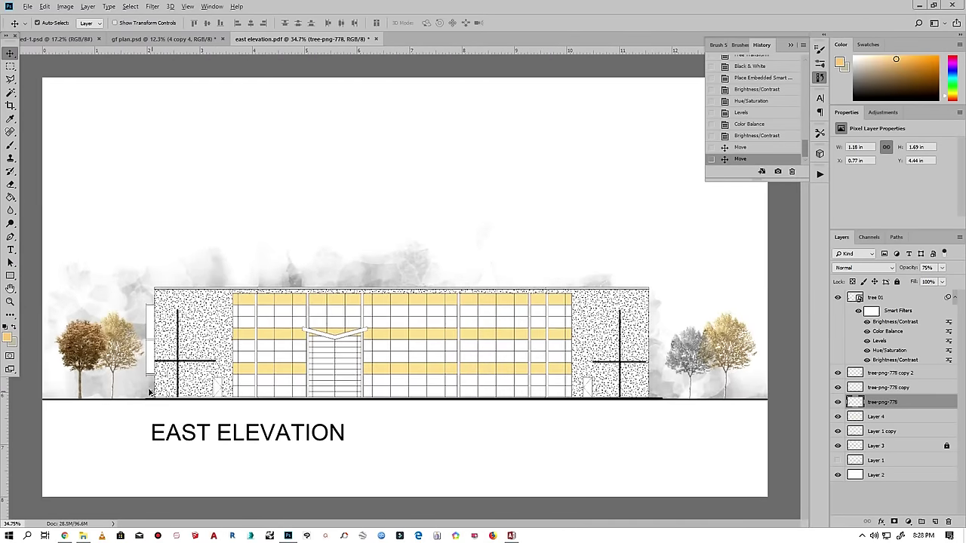
drag(87, 346, 680, 348)
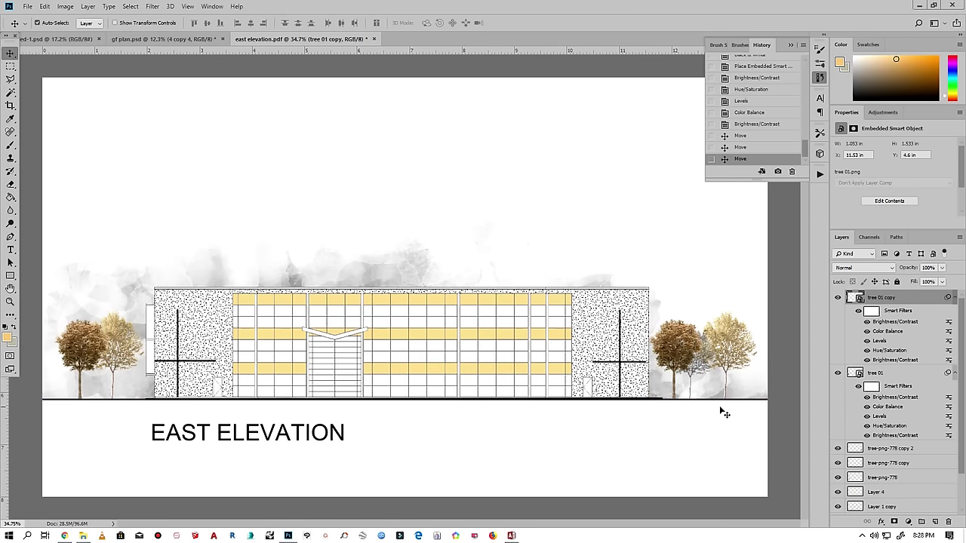
- Set that copy's opacity to 90% and place another brown tree copy among the left trees
click(941, 268)
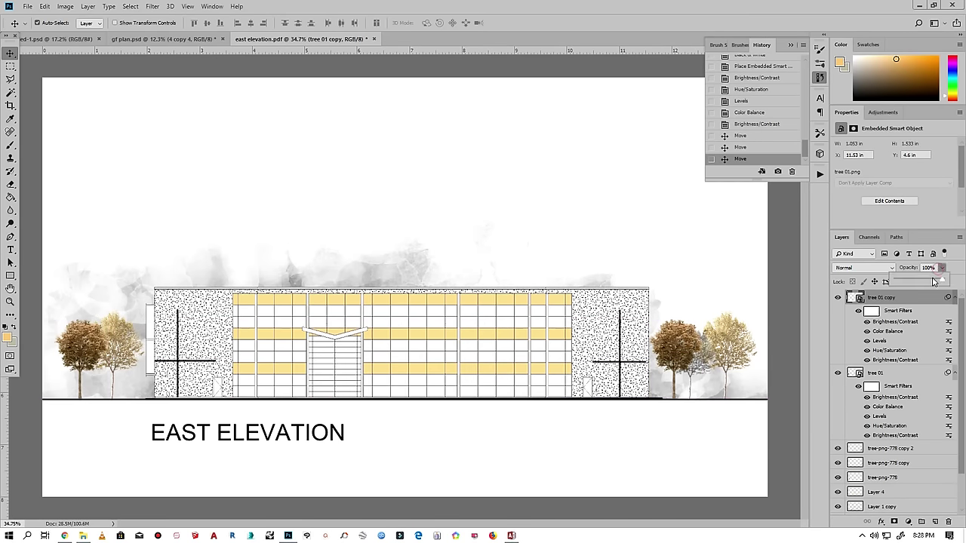
click(934, 281)
drag(937, 281, 939, 281)
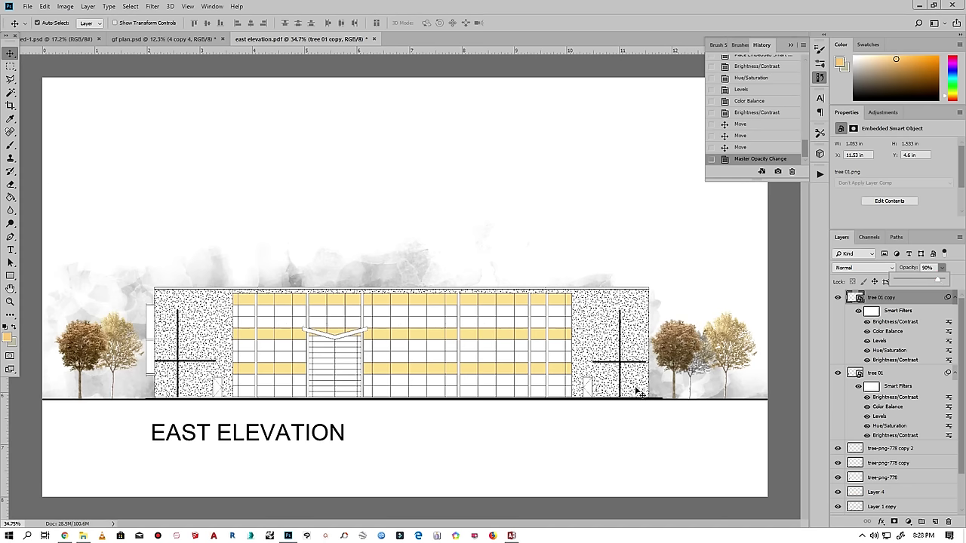
drag(672, 357, 674, 355)
drag(3, 302, 127, 354)
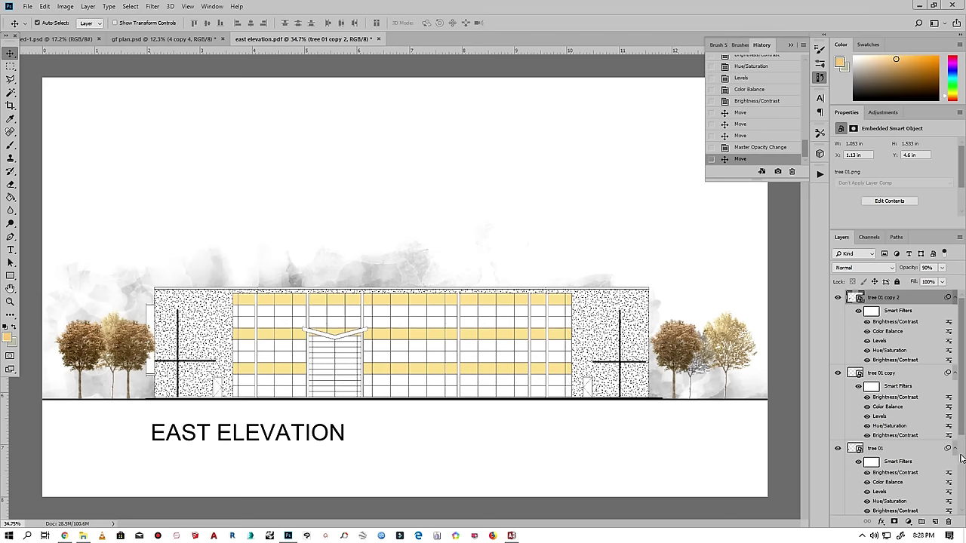
- Rasterize the tree copy layer and move it below Layer 4
right_click(887, 300)
click(800, 282)
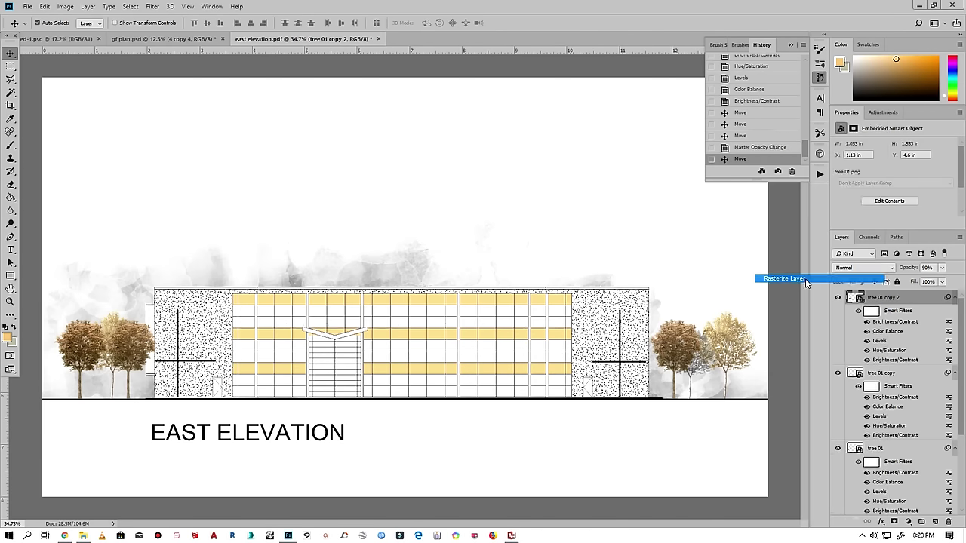
mouse_move(883, 298)
mouse_down()
mouse_move(902, 494)
mouse_move(904, 453)
mouse_up()
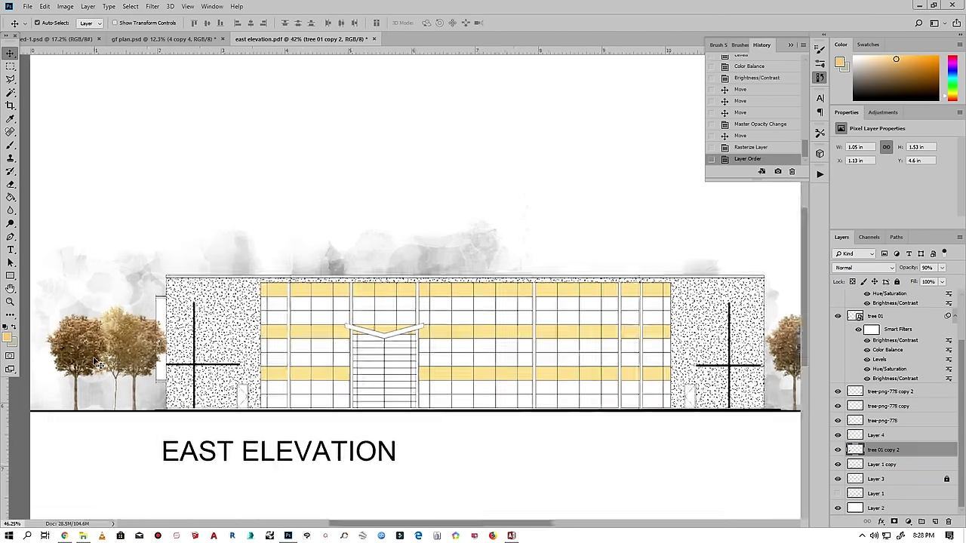
scroll(170, 408, up, 5)
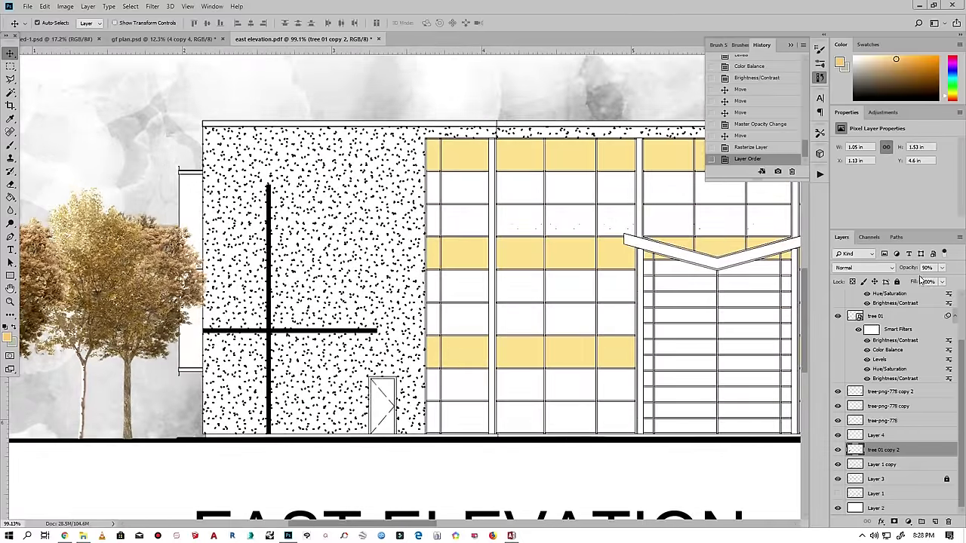
- Fully desaturate the tree copy with Hue/Saturation and lower its opacity
click(65, 6)
mouse_move(81, 33)
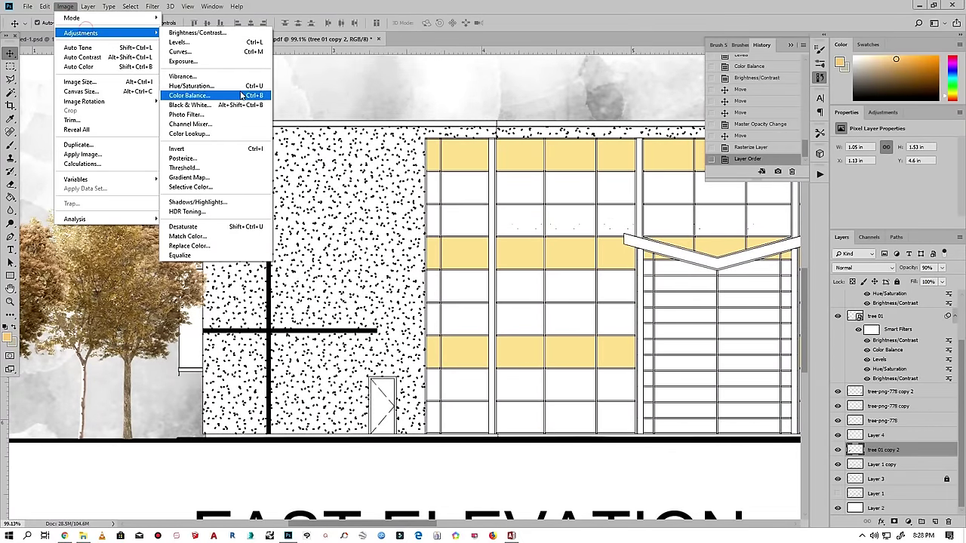
click(236, 87)
drag(796, 172, 736, 168)
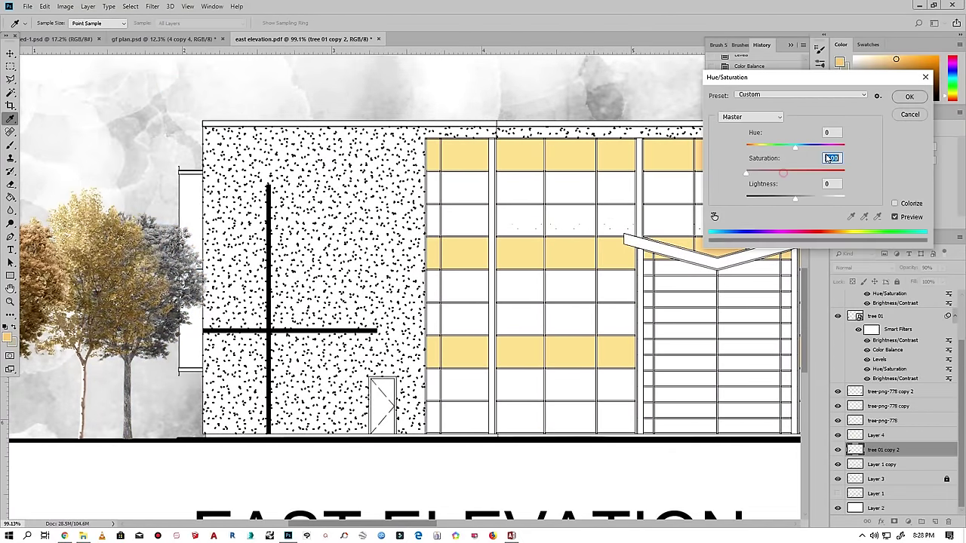
click(909, 98)
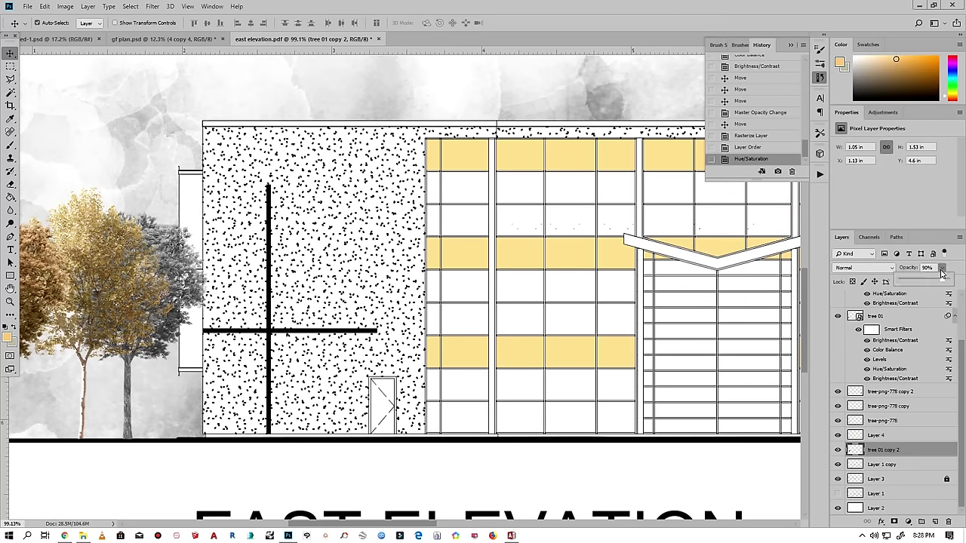
drag(941, 270, 929, 281)
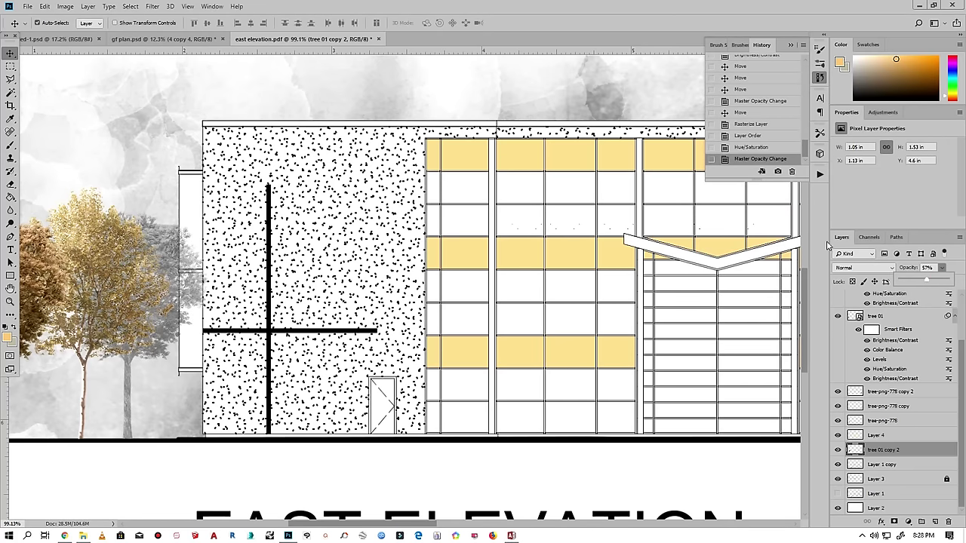
- Cut away the part of the grey tree beside the building using a rectangular selection
click(11, 66)
scroll(157, 267, up, 2)
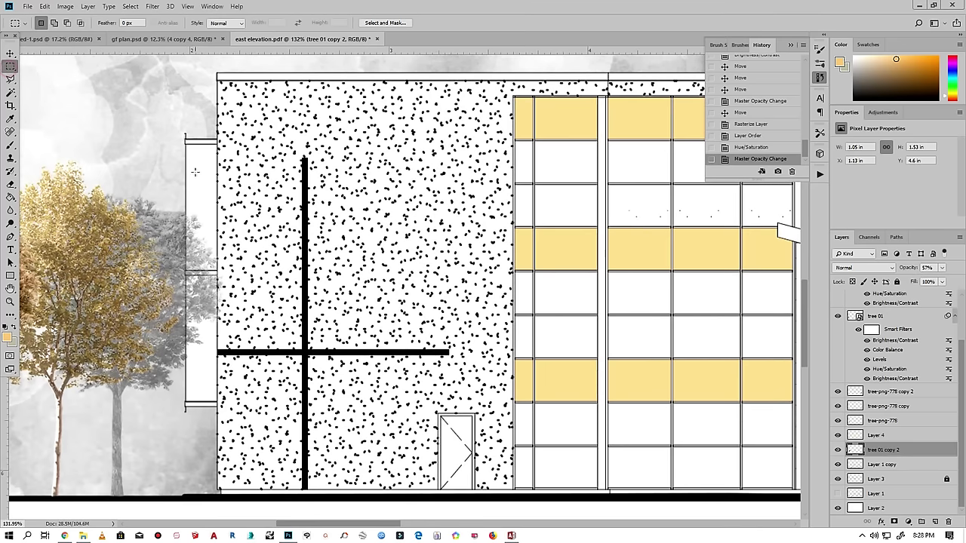
drag(184, 168, 255, 425)
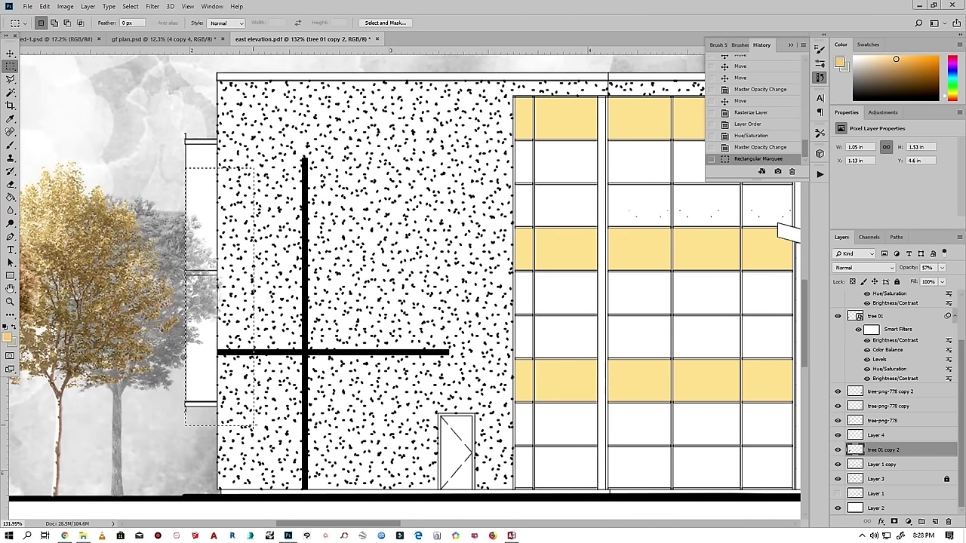
key(ctrl+x)
scroll(99, 340, down, 5)
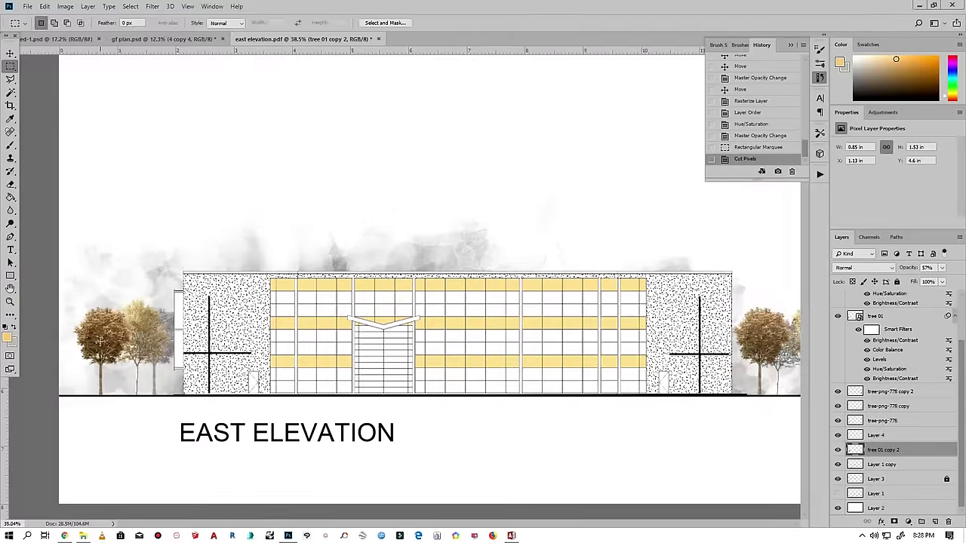
scroll(733, 447, up, 3)
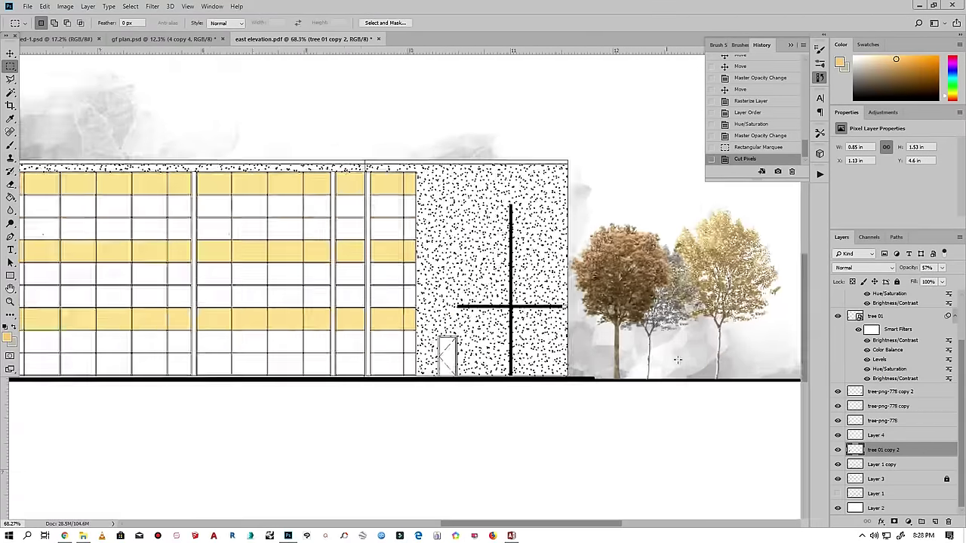
scroll(503, 289, down, 1)
scroll(503, 289, up, 2)
scroll(503, 289, up, 2)
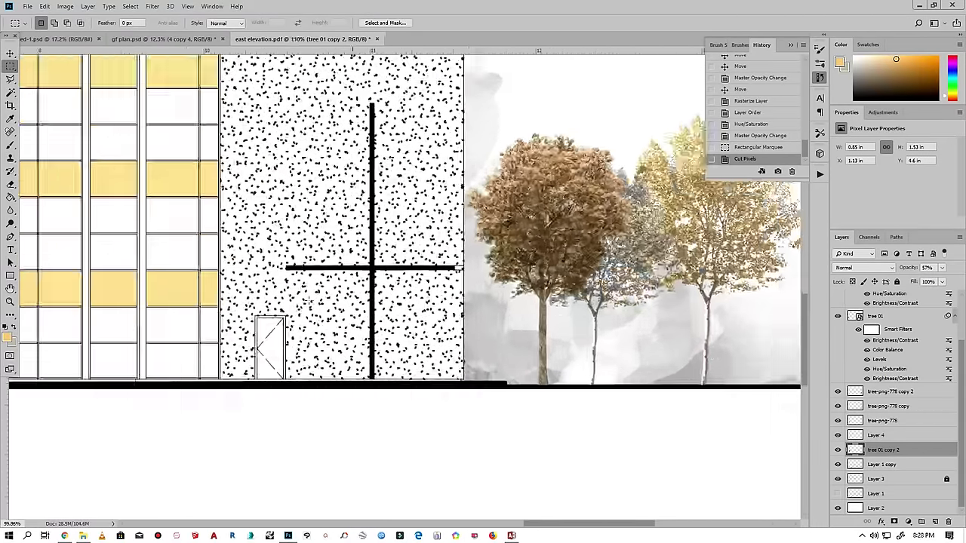
scroll(504, 289, down, 2)
scroll(629, 315, up, 1)
scroll(629, 315, up, 1)
- Alt-drag another brown tree copy to the right end and place tree 01 copy 3 below tree-png-778
key(v)
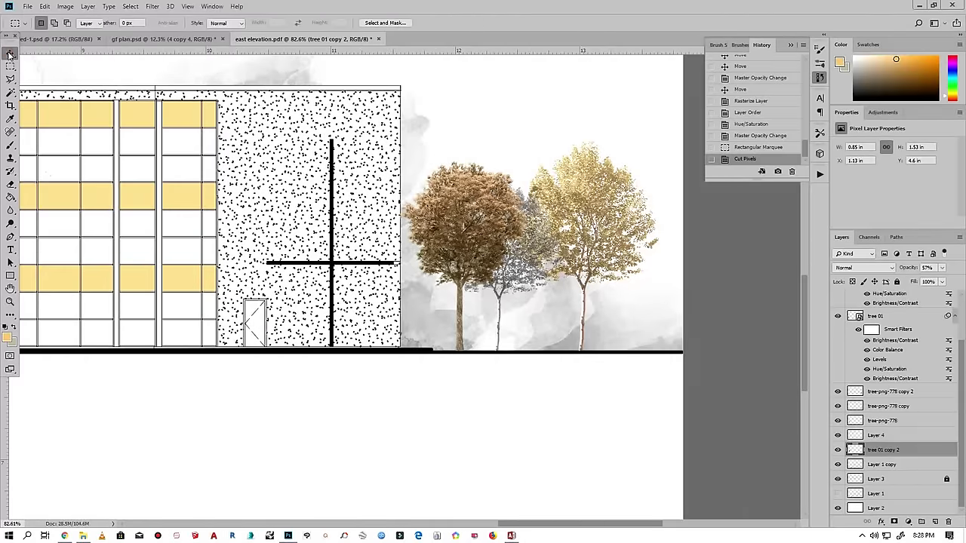
drag(474, 226, 649, 229)
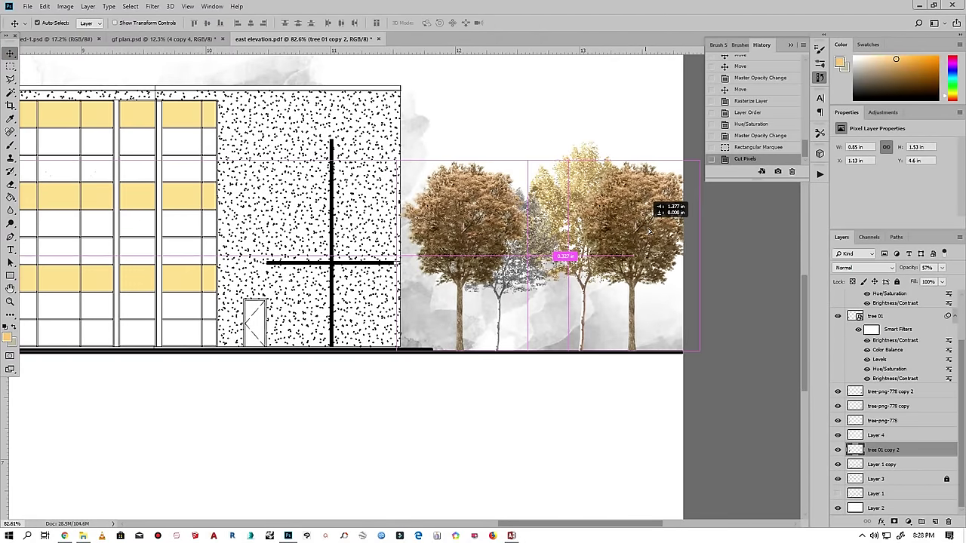
drag(649, 229, 649, 228)
scroll(518, 240, down, 1)
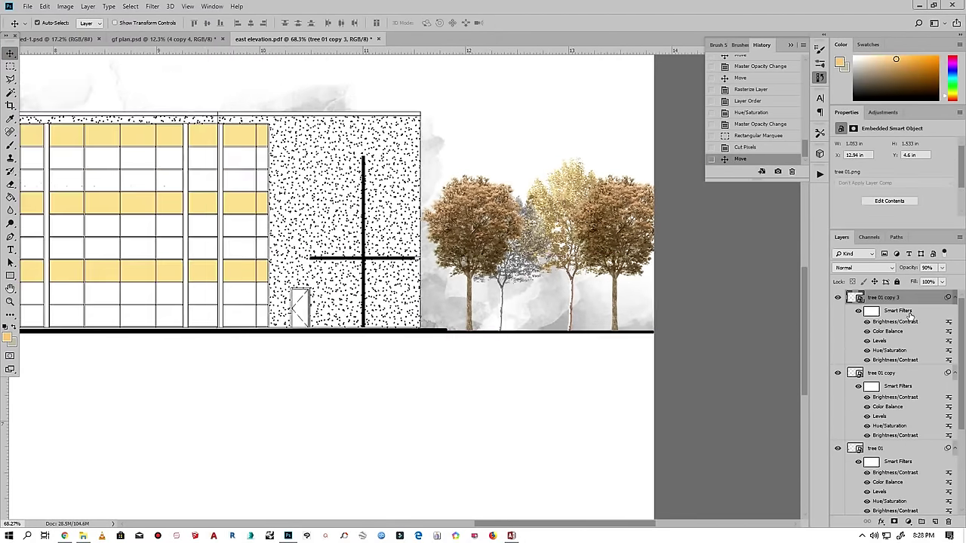
scroll(906, 494, down, 2)
drag(900, 498, 905, 493)
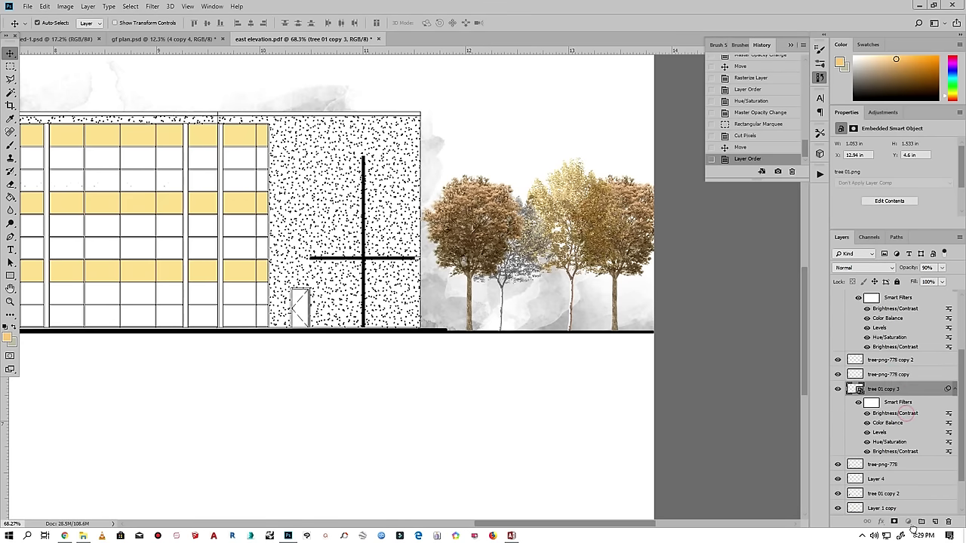
drag(913, 521, 908, 480)
scroll(743, 367, up, 1)
- Apply Black & White to tree 01 copy 3 and set its opacity to 54%
click(65, 6)
mouse_move(81, 33)
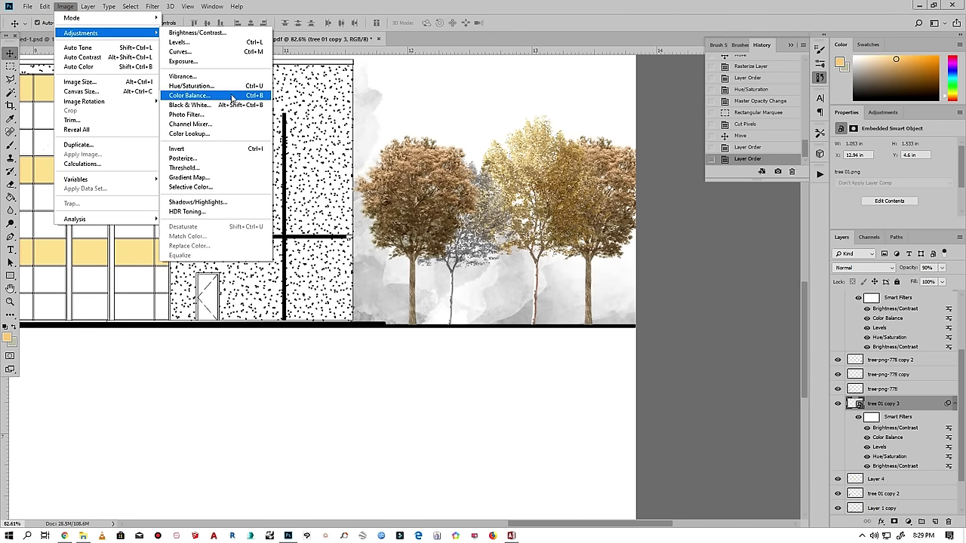
click(225, 106)
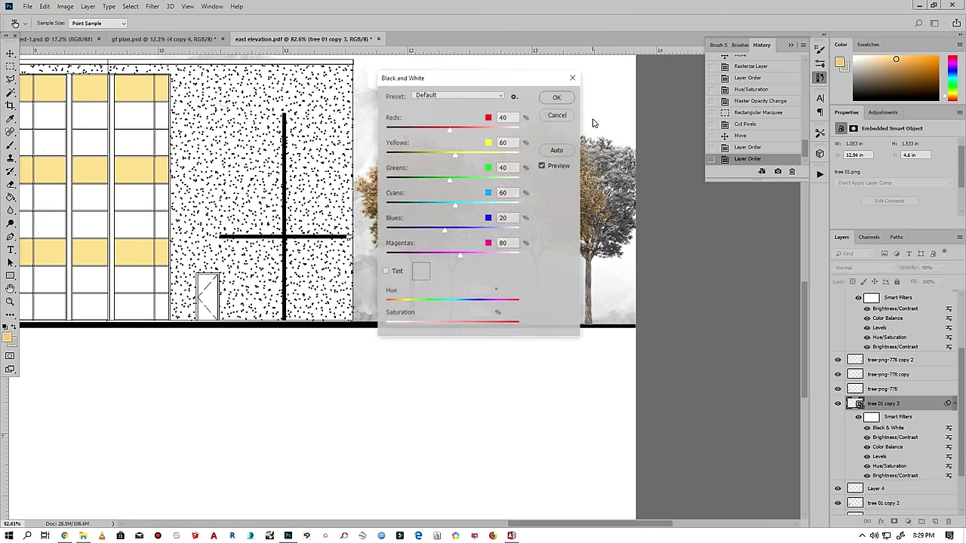
click(556, 98)
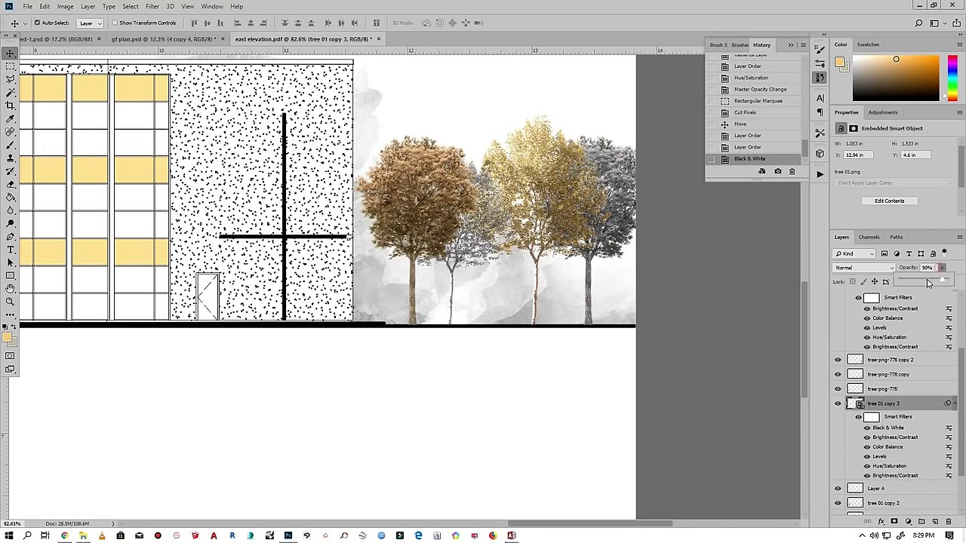
drag(929, 283, 927, 283)
scroll(706, 347, down, 3)
scroll(700, 364, down, 2)
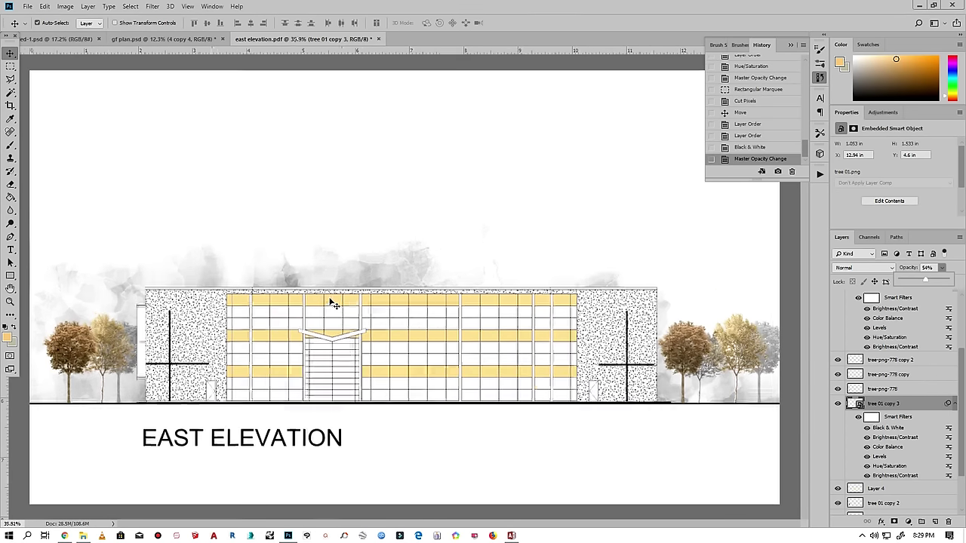
- Hide Layer 2, show Layer 1, and Merge Visible into Layer 3
scroll(332, 303, down, 1)
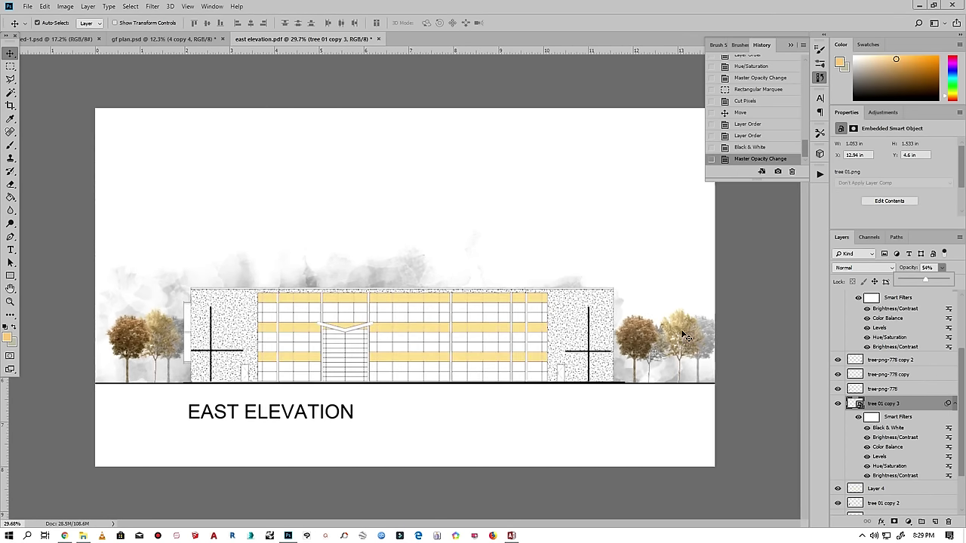
scroll(875, 429, down, 2)
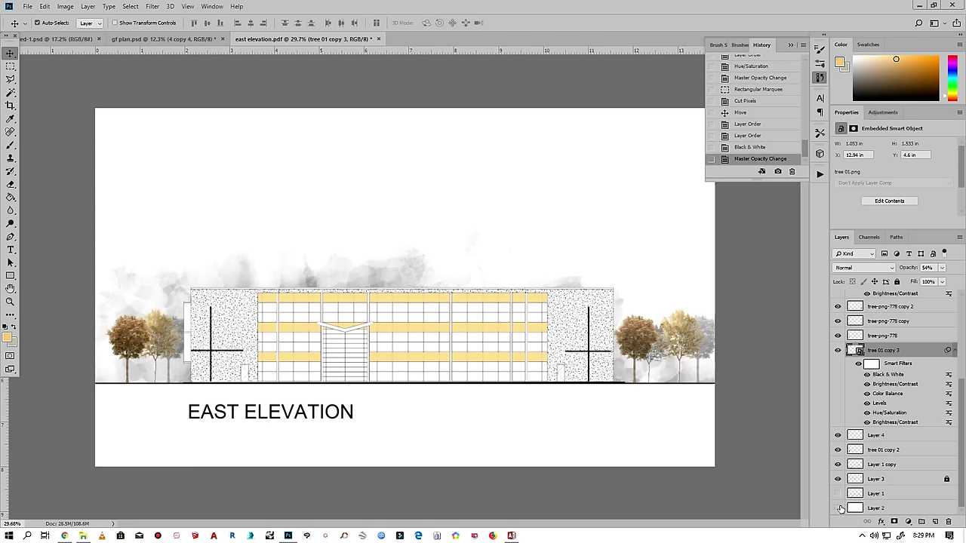
click(840, 508)
right_click(897, 479)
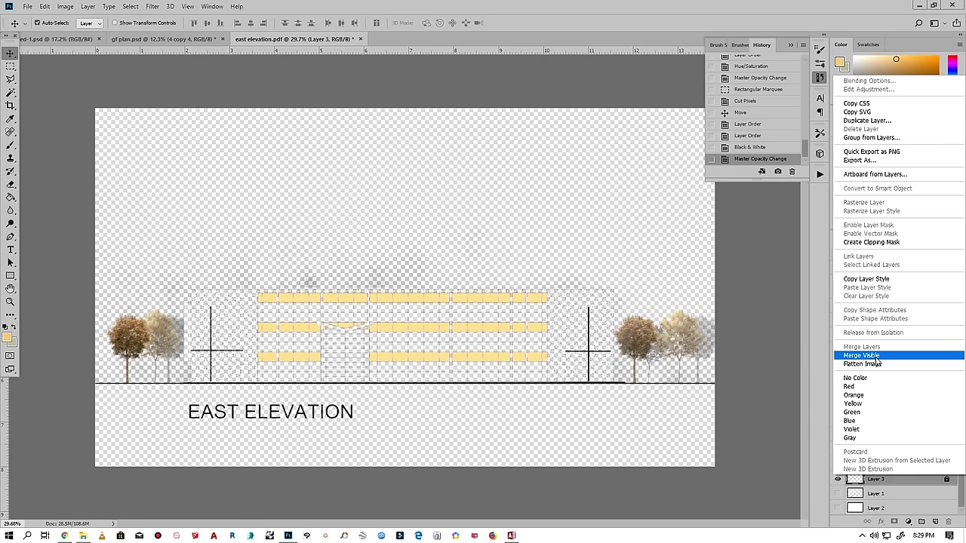
click(834, 497)
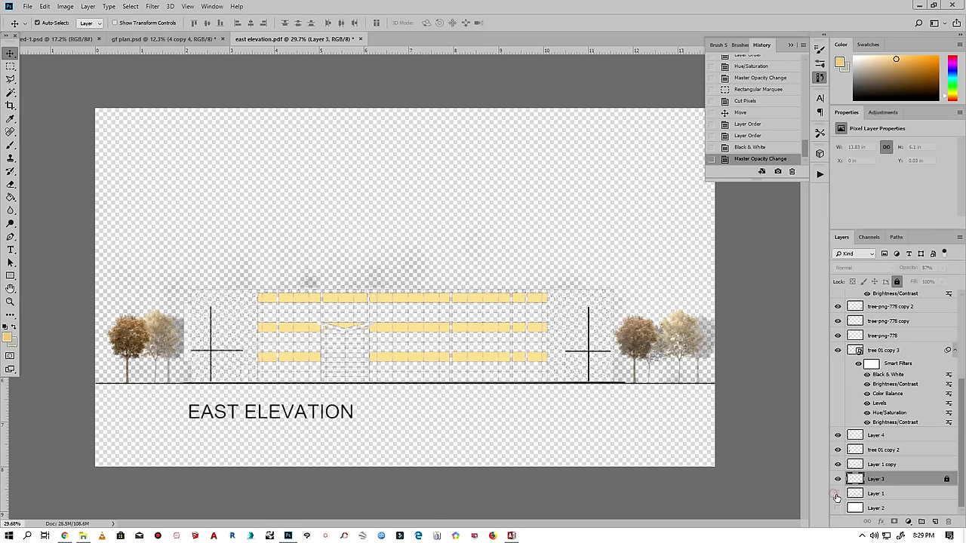
right_click(878, 484)
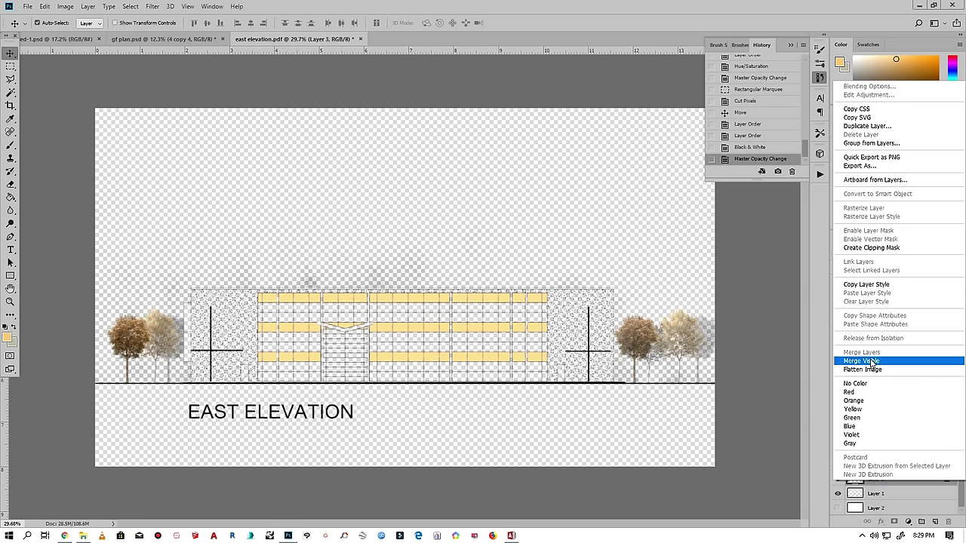
click(871, 362)
- Show Layer 2 again, load Layer 3's pixels as a selection, then Select All
click(838, 312)
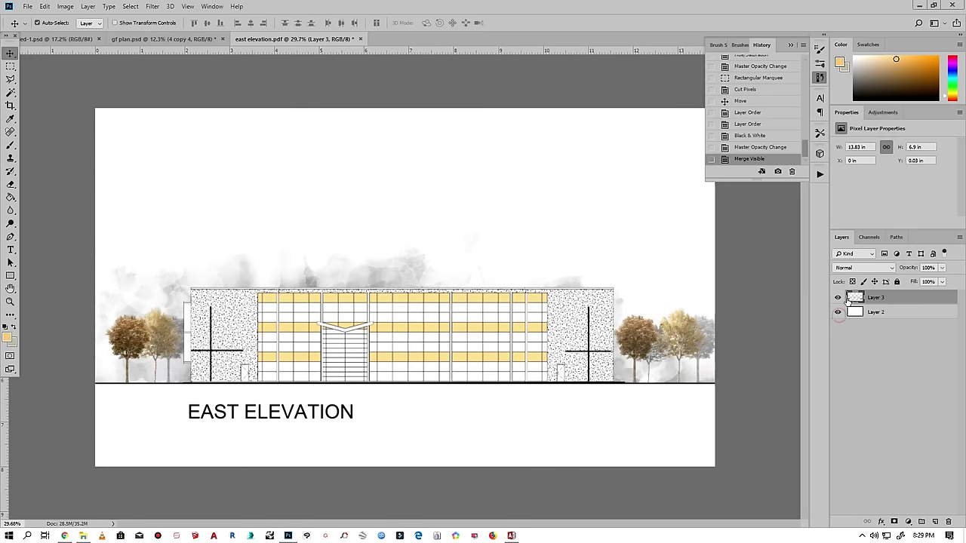
right_click(855, 297)
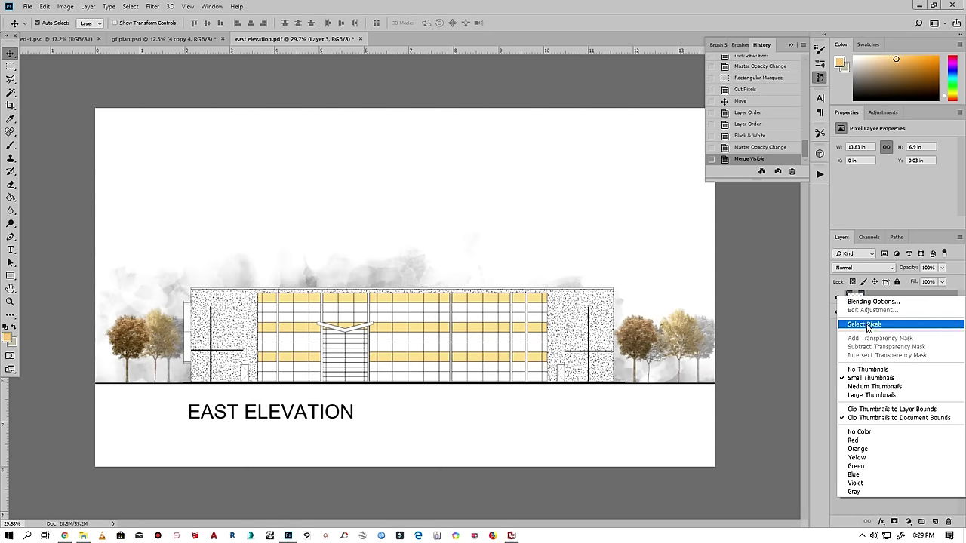
click(867, 325)
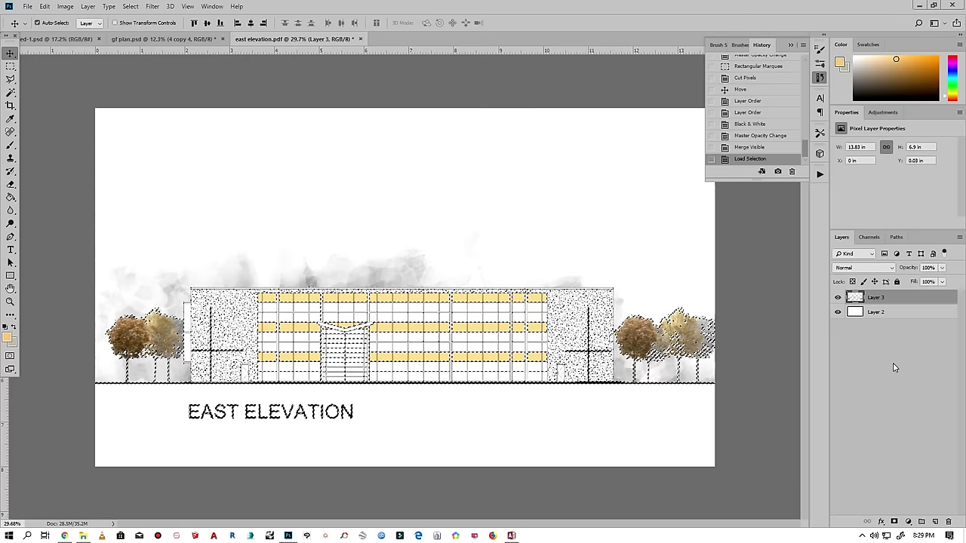
click(130, 7)
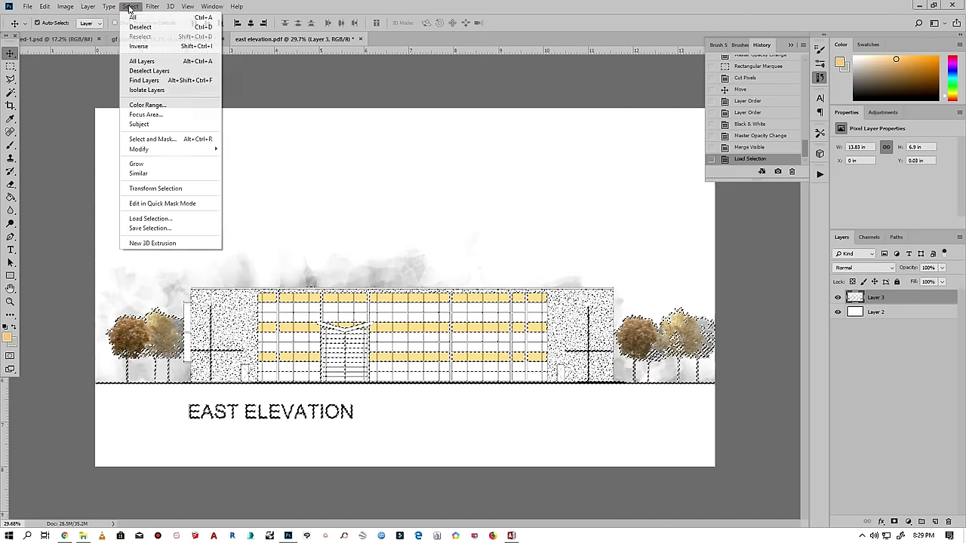
click(133, 17)
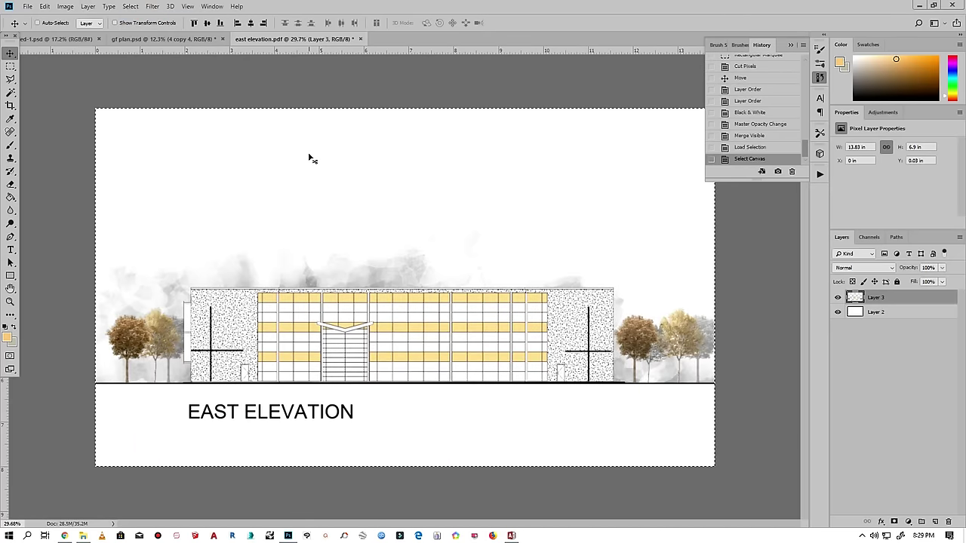
click(85, 39)
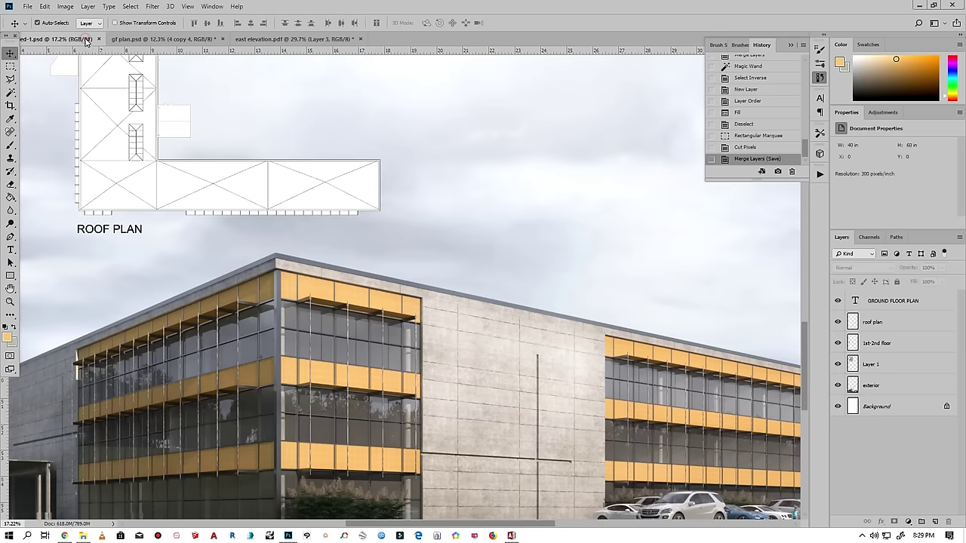
- Paste the east elevation onto the sheet and place it beside the floor plans
scroll(195, 135, down, 3)
scroll(277, 390, down, 3)
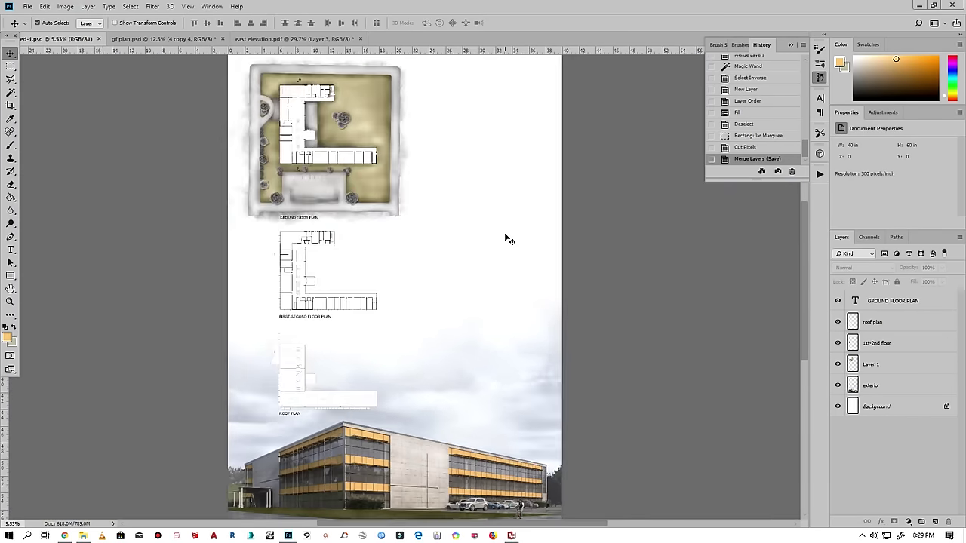
key(ctrl+v)
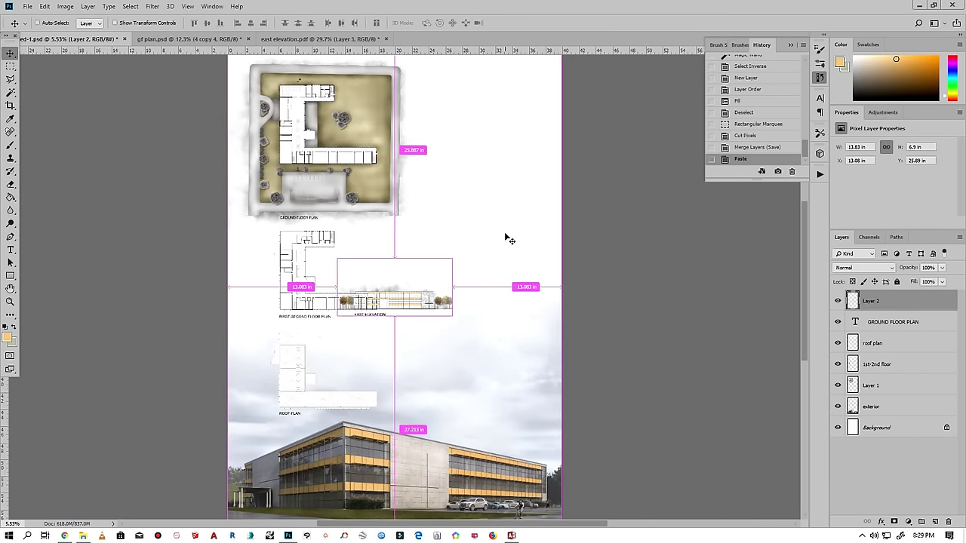
key(ctrl+t)
scroll(431, 280, up, 2)
scroll(421, 290, up, 1)
drag(421, 290, 552, 176)
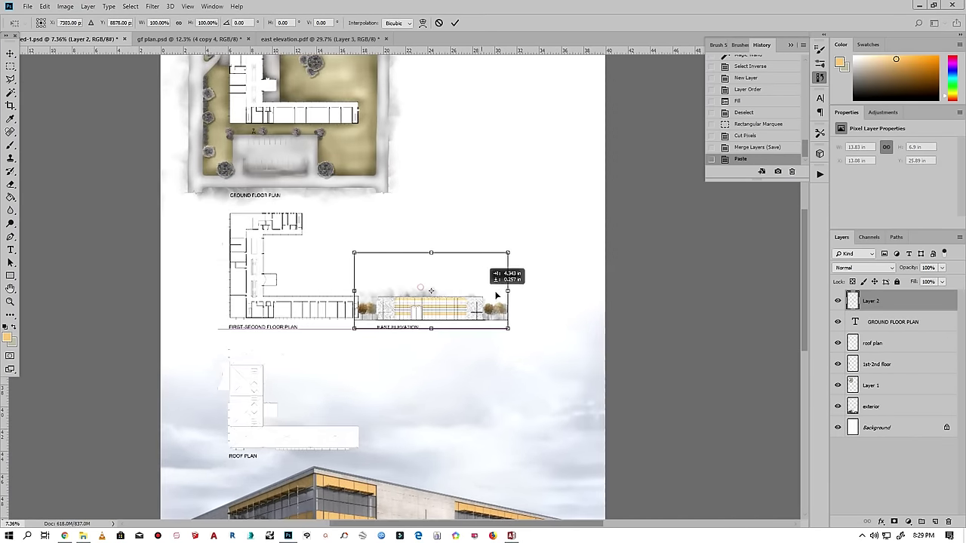
scroll(552, 175, down, 2)
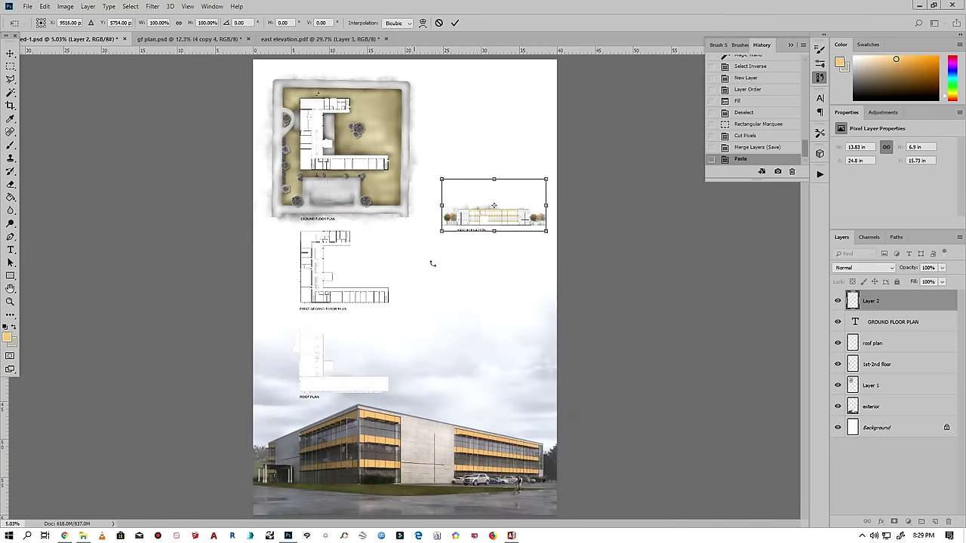
scroll(545, 177, up, 1)
scroll(557, 213, up, 1)
drag(512, 202, 520, 242)
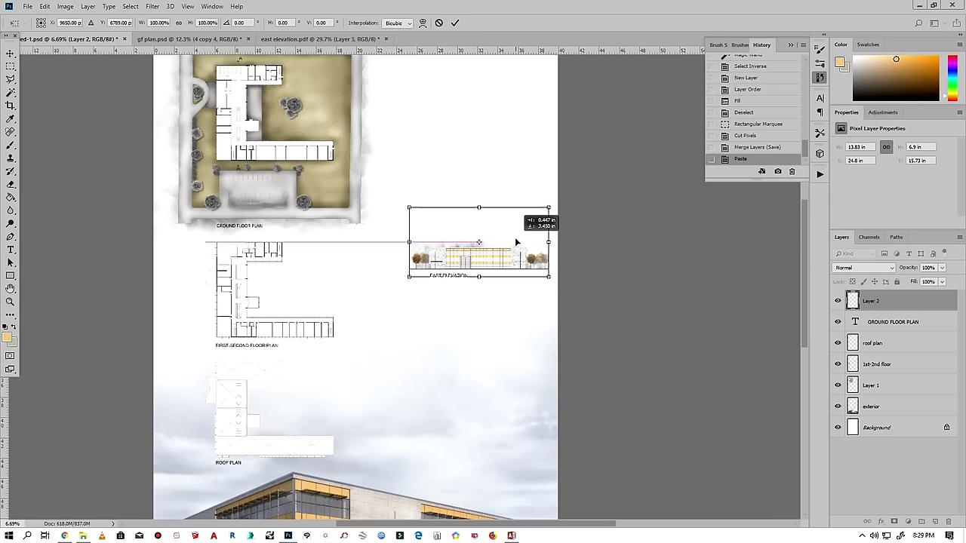
click(454, 23)
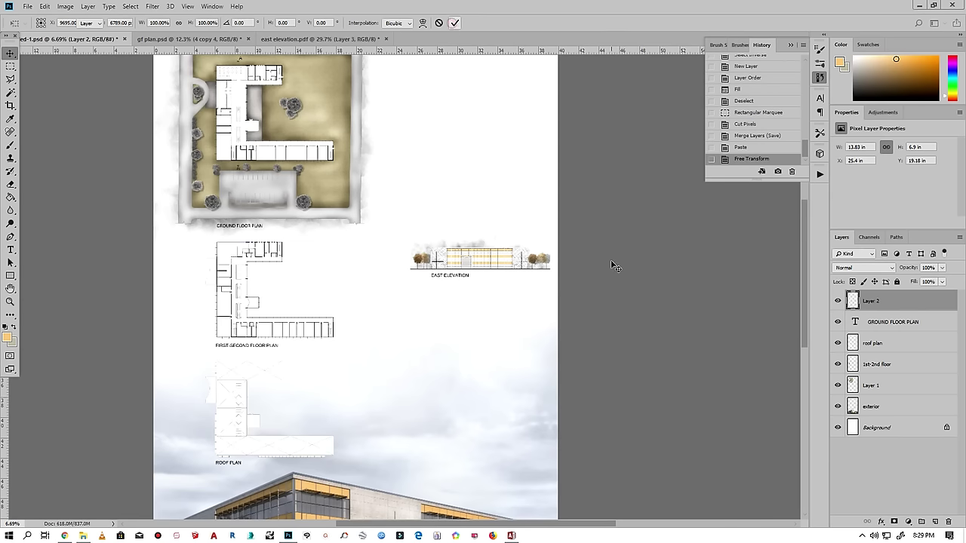
- Nudge the east elevation slightly left, then return to the east elevation document
scroll(536, 283, up, 3)
scroll(380, 299, down, 1)
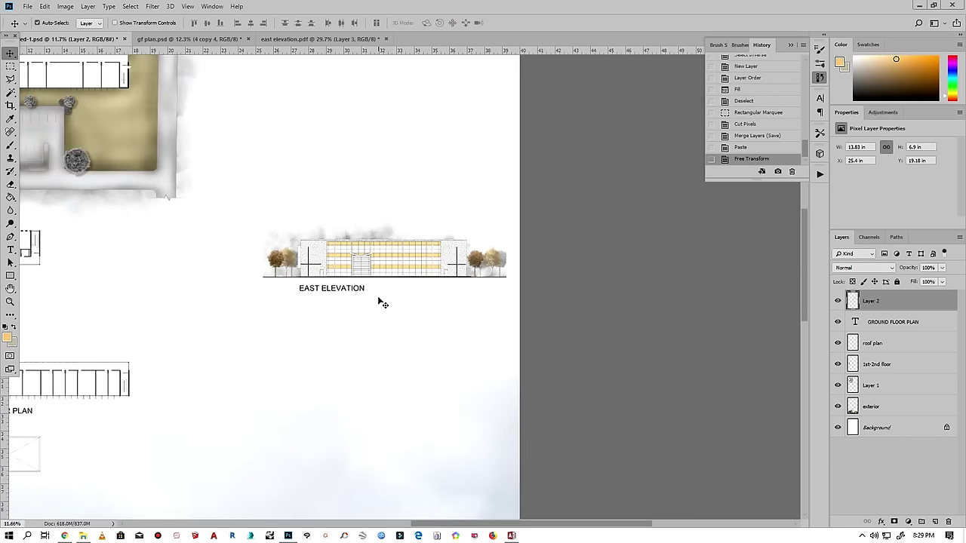
scroll(382, 302, down, 2)
scroll(382, 302, down, 1)
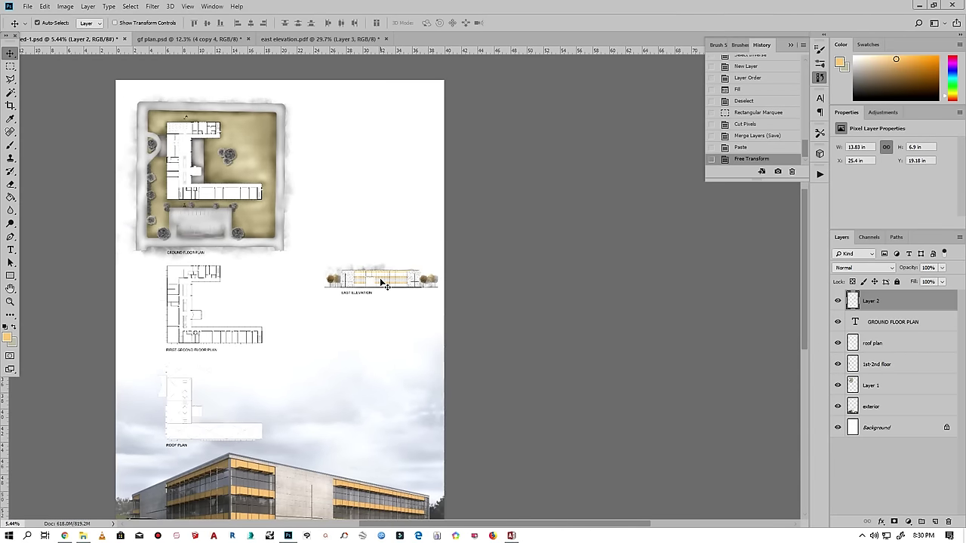
scroll(383, 284, up, 1)
scroll(412, 302, up, 1)
drag(458, 280, 451, 279)
scroll(411, 332, down, 1)
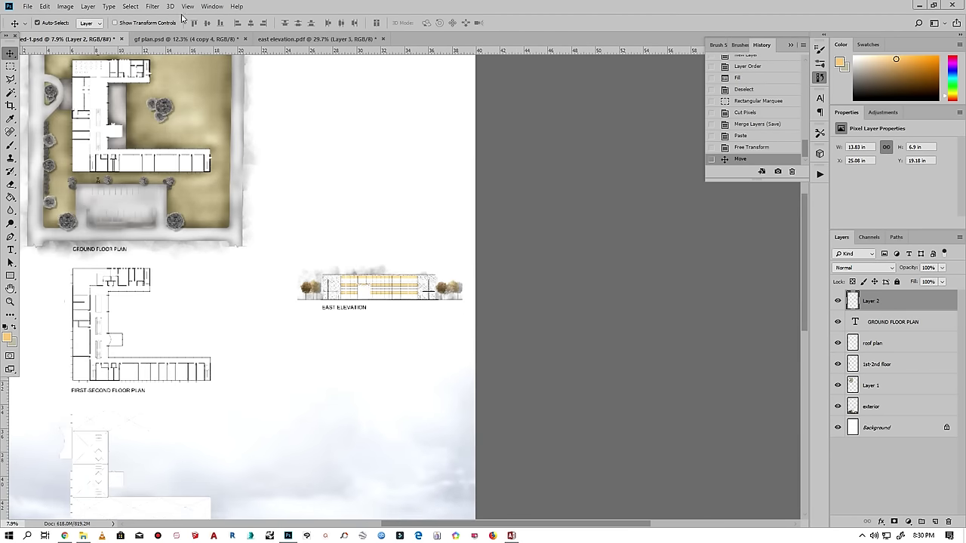
click(196, 35)
click(292, 38)
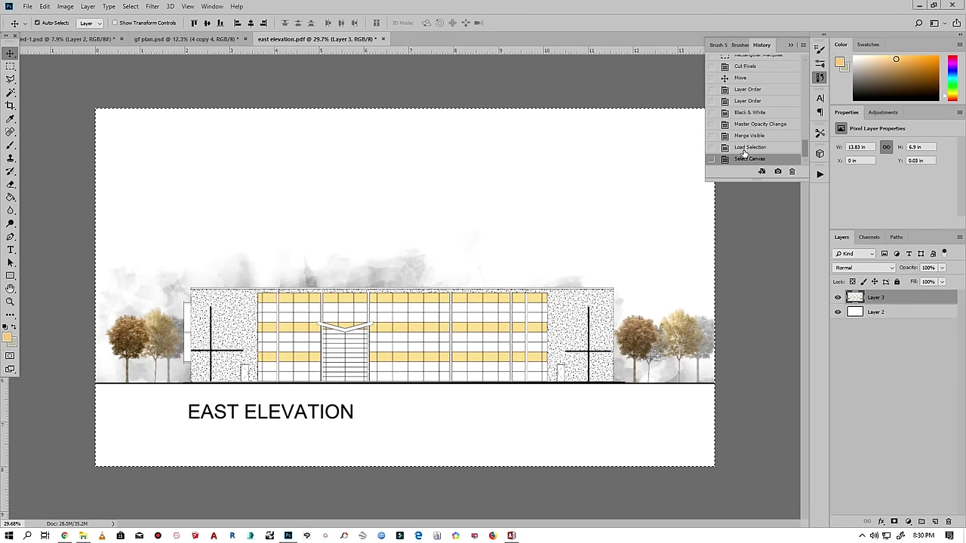
- Undo the Merge Visible in History to restore separate tree layers, then show the Trees PNG folder
click(744, 137)
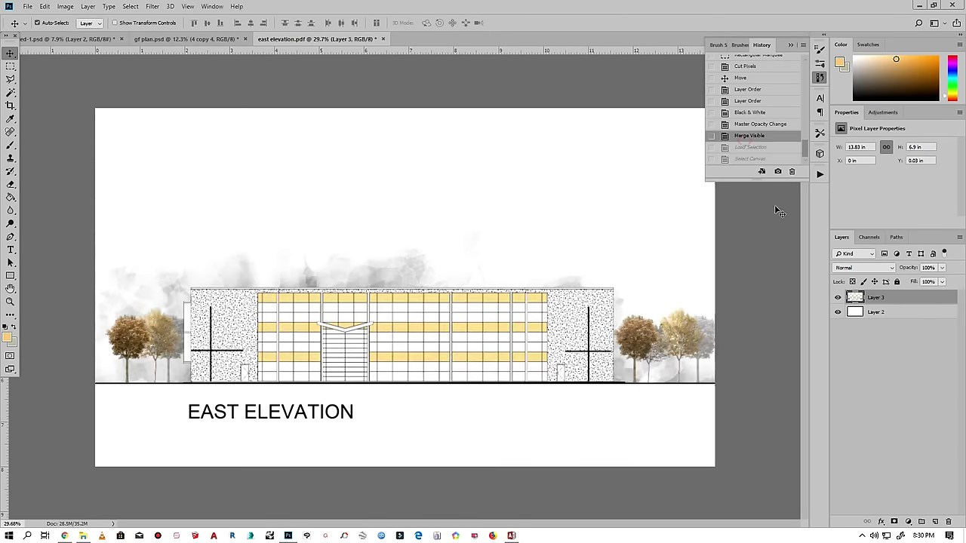
click(743, 125)
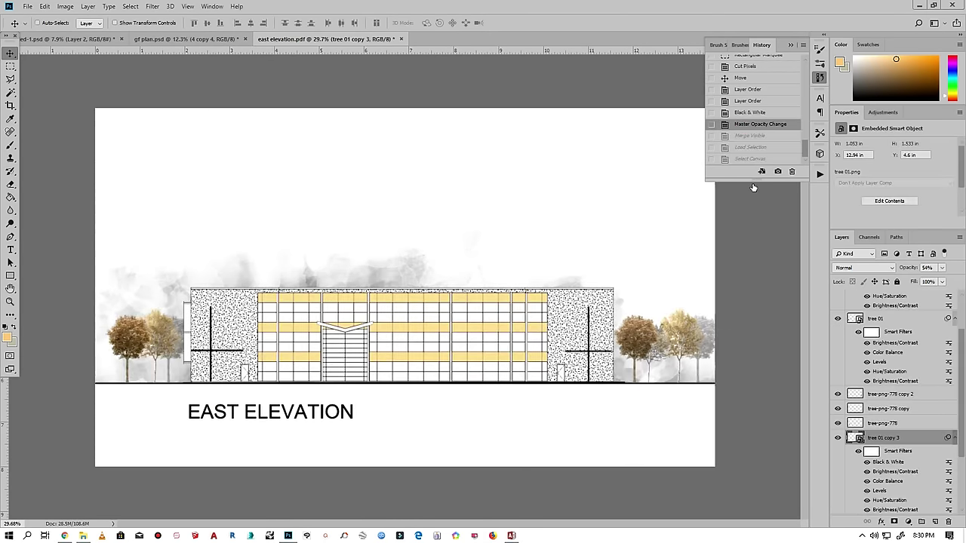
scroll(526, 345, down, 2)
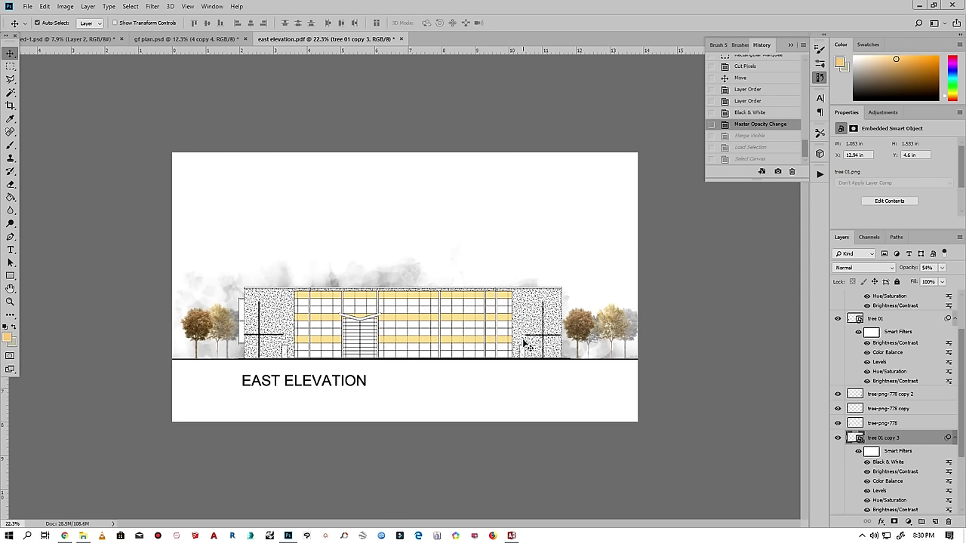
scroll(424, 356, up, 1)
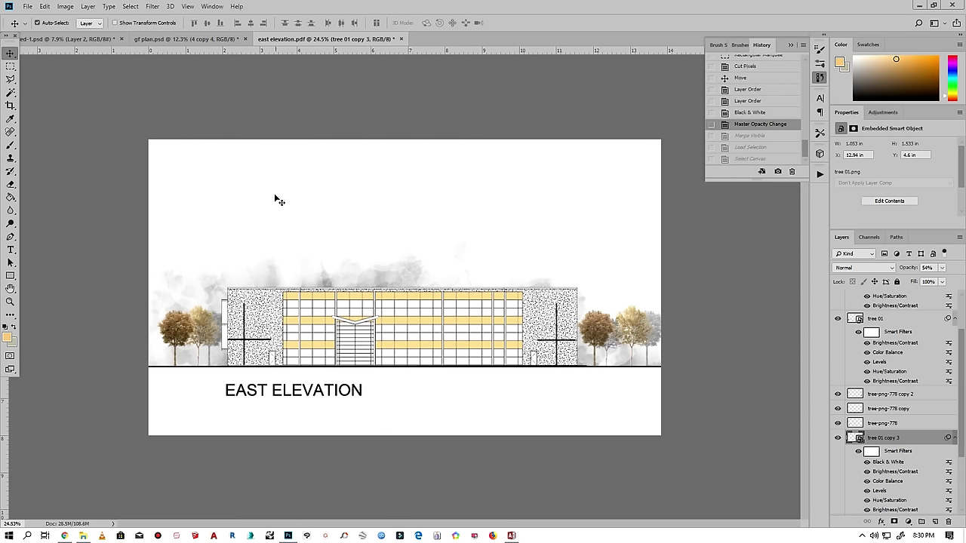
click(83, 535)
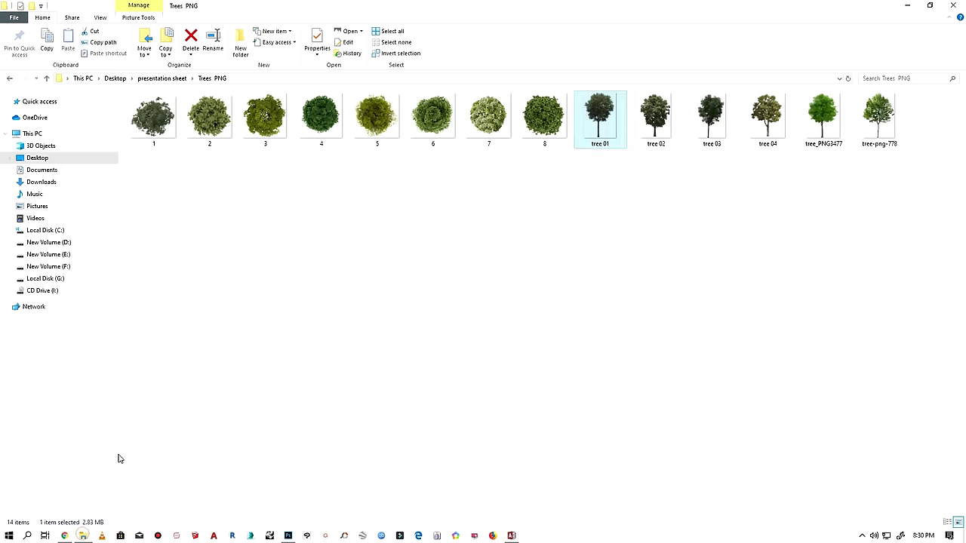
- Send west elevation.pdf from the Desktop's pdf drawings folder to Photoshop
click(47, 161)
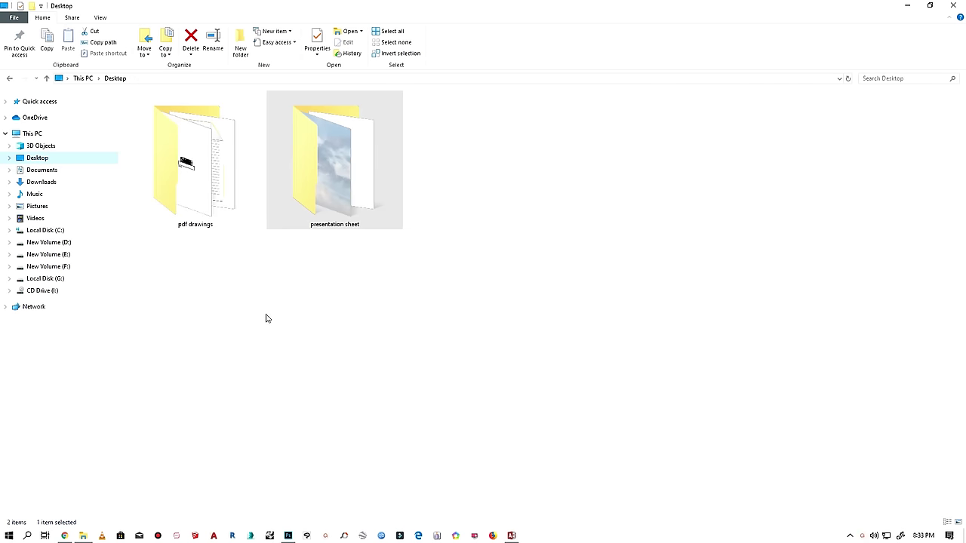
double_click(185, 181)
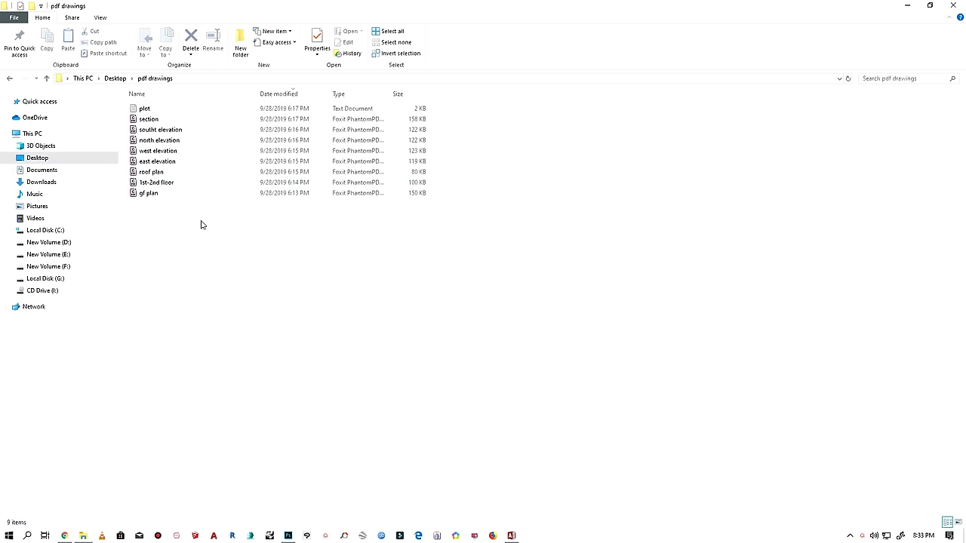
click(164, 154)
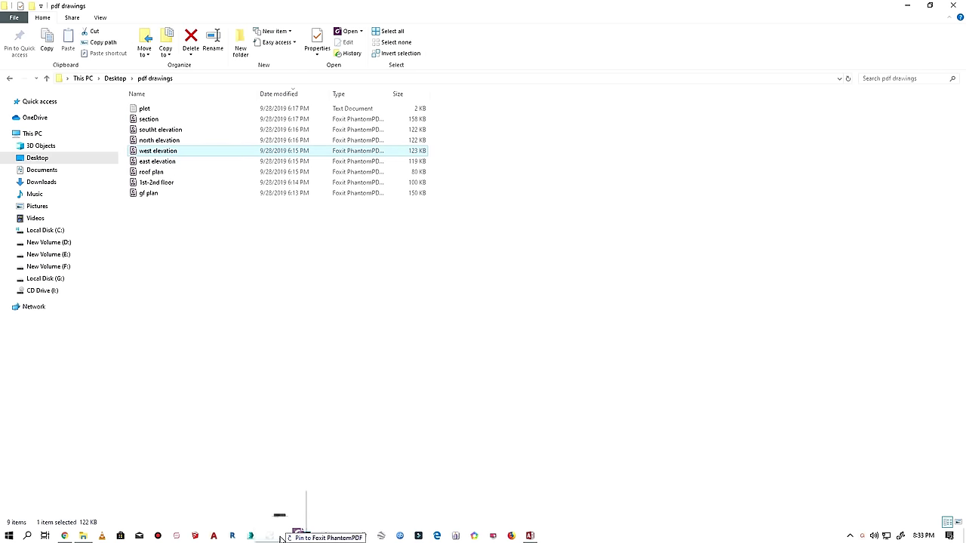
click(289, 537)
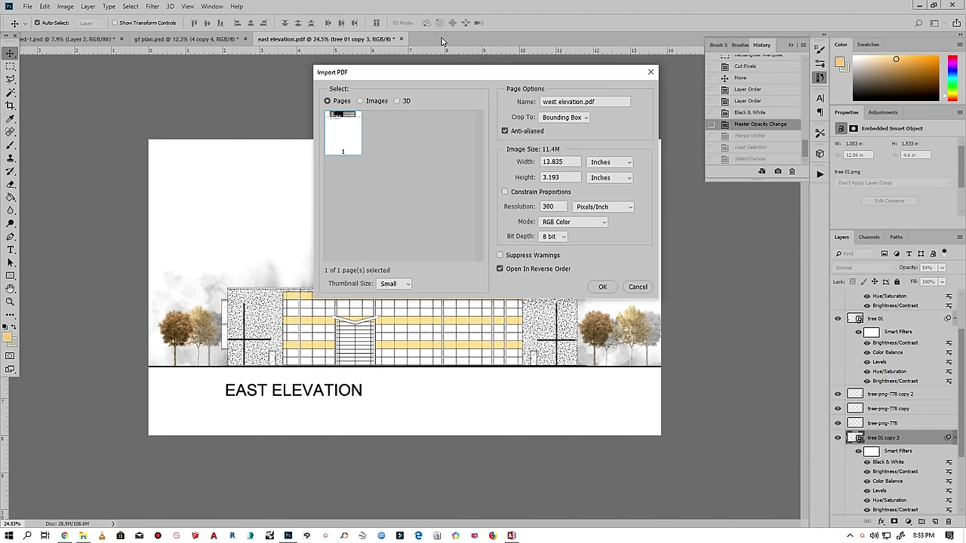
- Import the west elevation PDF, add a layer beneath it, and enlarge the canvas to 16x8 inches
click(600, 287)
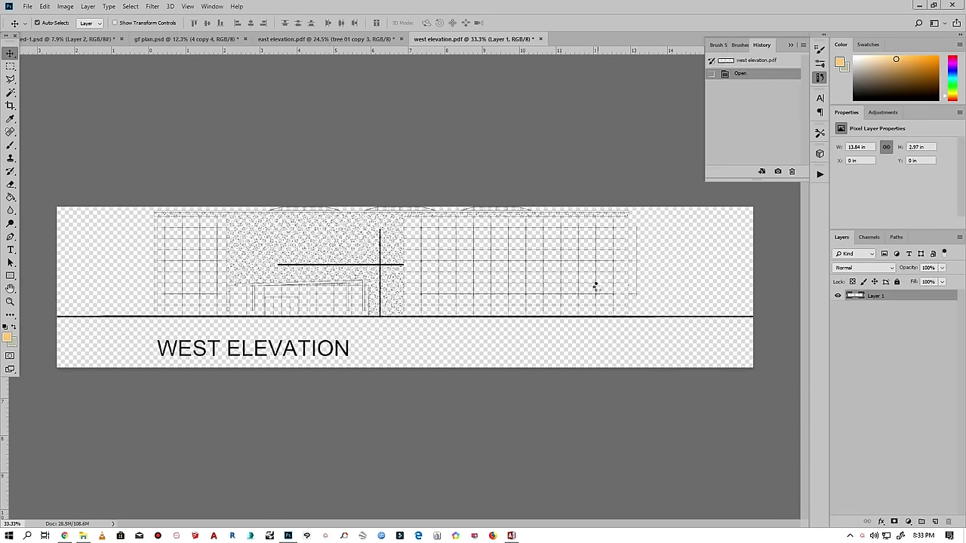
key(ctrl+shift+alt+n)
key(ctrl+bracketleft)
click(65, 6)
click(113, 90)
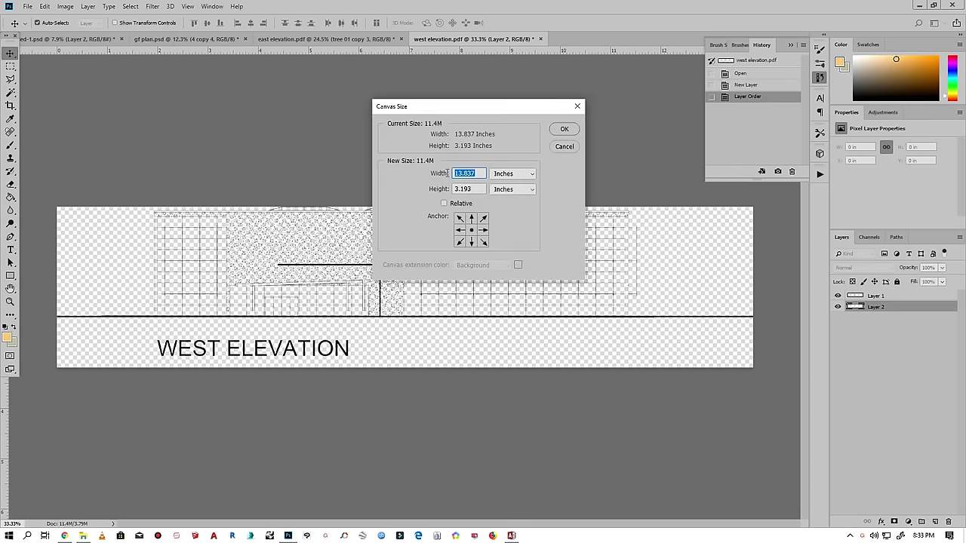
double_click(477, 189)
text(8)
key(Return)
click(45, 6)
- Fill the background layer with white and crop the canvas narrower around the drawing
click(65, 129)
click(550, 143)
key(ctrl+z)
key(shift+F5)
key(Return)
key(ctrl+minus)
key(c)
drag(706, 287, 679, 286)
key(Return)
- Move the elevation drawing down on the canvas
key(alt+bracketright)
key(ctrl+t)
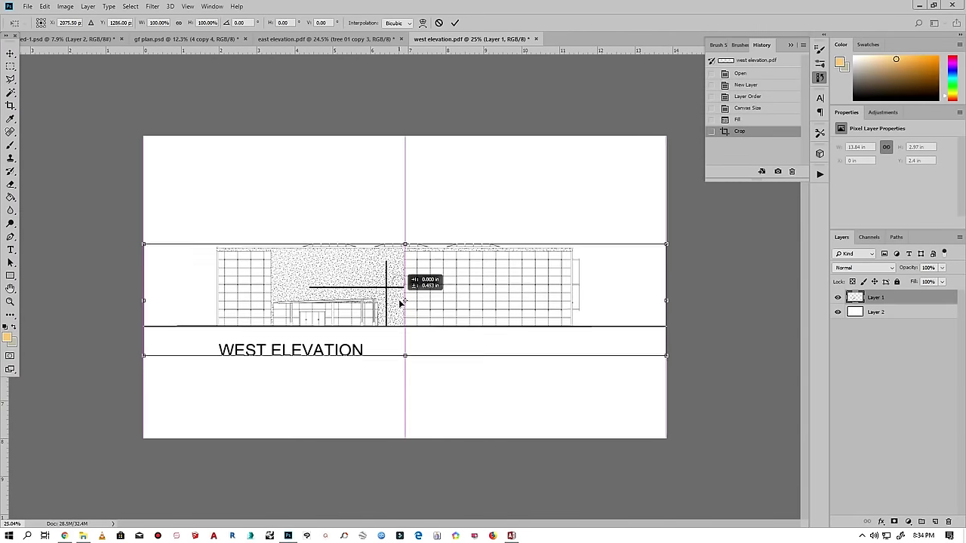
drag(399, 299, 399, 344)
click(454, 23)
- On a new layer, paint black ink blobs across the left and right with blob brushes
key(ctrl+shift+alt+n)
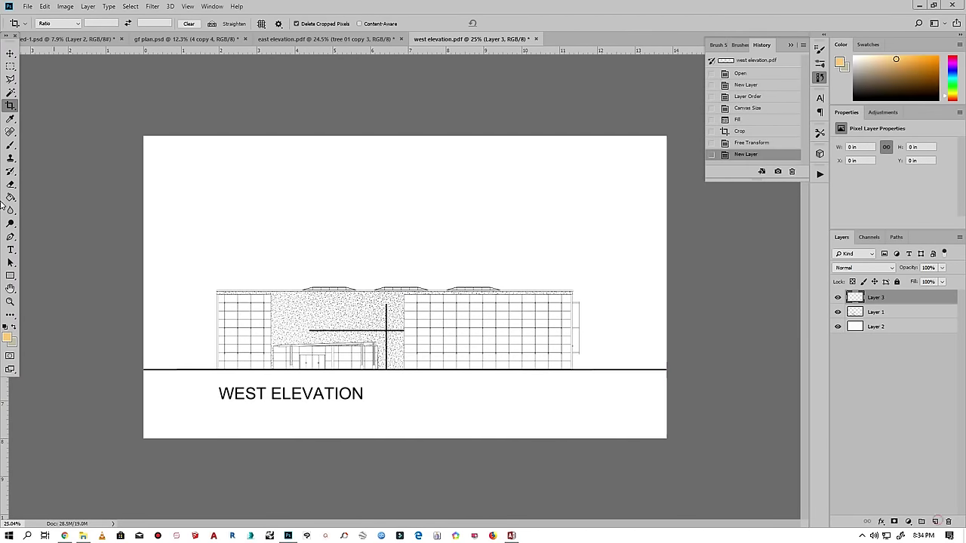
click(6, 338)
click(578, 123)
click(204, 332)
right_click(571, 280)
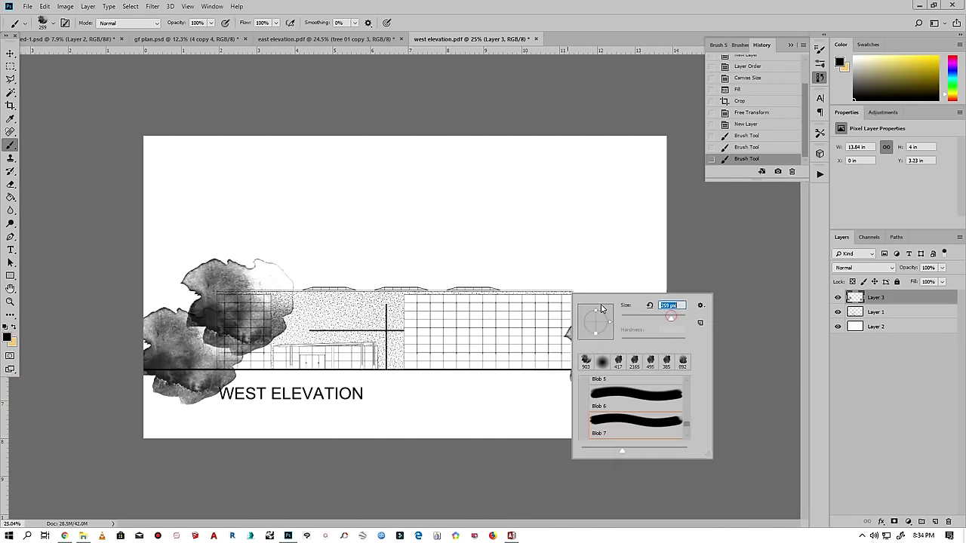
click(377, 257)
right_click(455, 281)
click(189, 310)
right_click(323, 242)
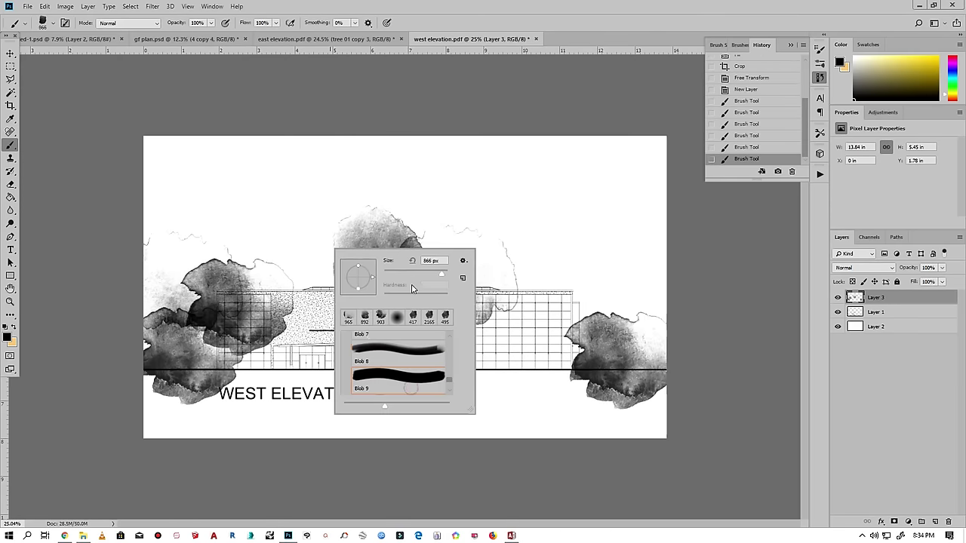
click(302, 249)
right_click(460, 280)
click(627, 302)
right_click(497, 252)
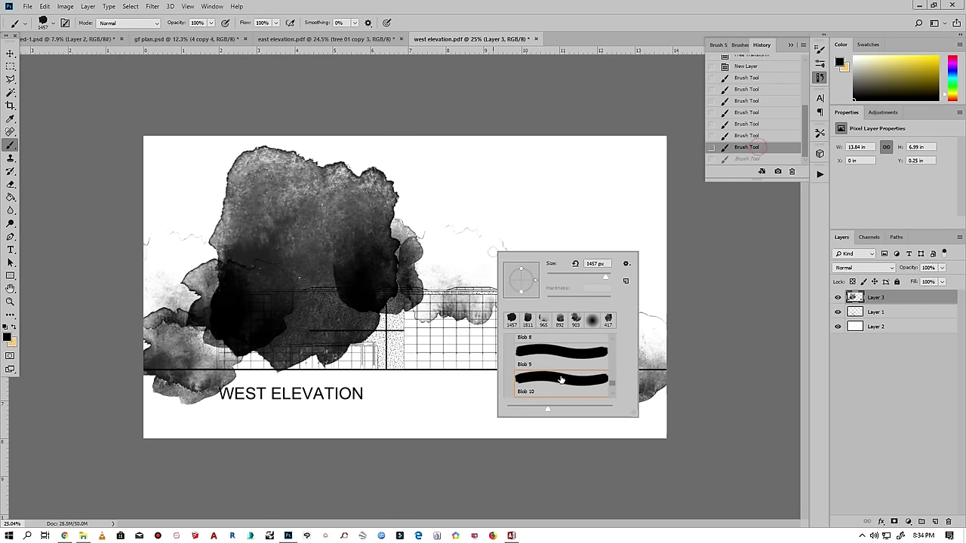
click(528, 310)
right_click(410, 285)
click(500, 393)
- Paint big ink blobs with a larger blob brush to cover the rest of the canvas
scroll(501, 393, up, 3)
click(453, 238)
right_click(395, 242)
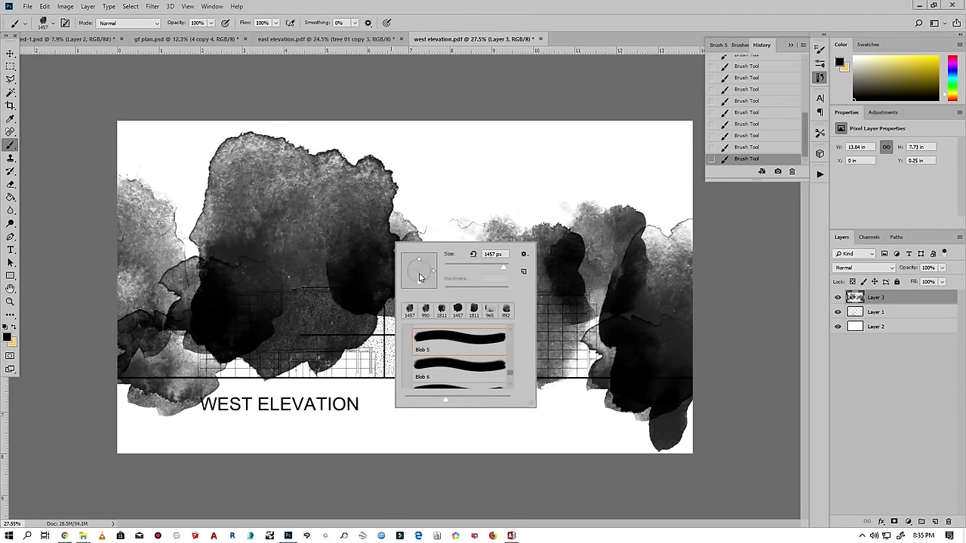
click(219, 265)
click(415, 339)
right_click(470, 248)
click(355, 294)
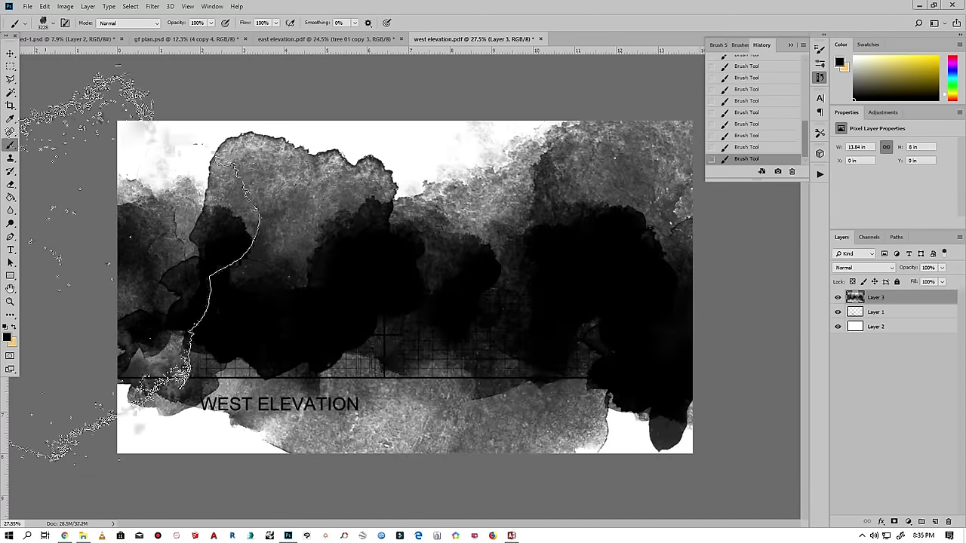
- Preview the ink layer at lower opacity and Magic Wand-select the sky around the building
click(942, 268)
drag(942, 280, 942, 280)
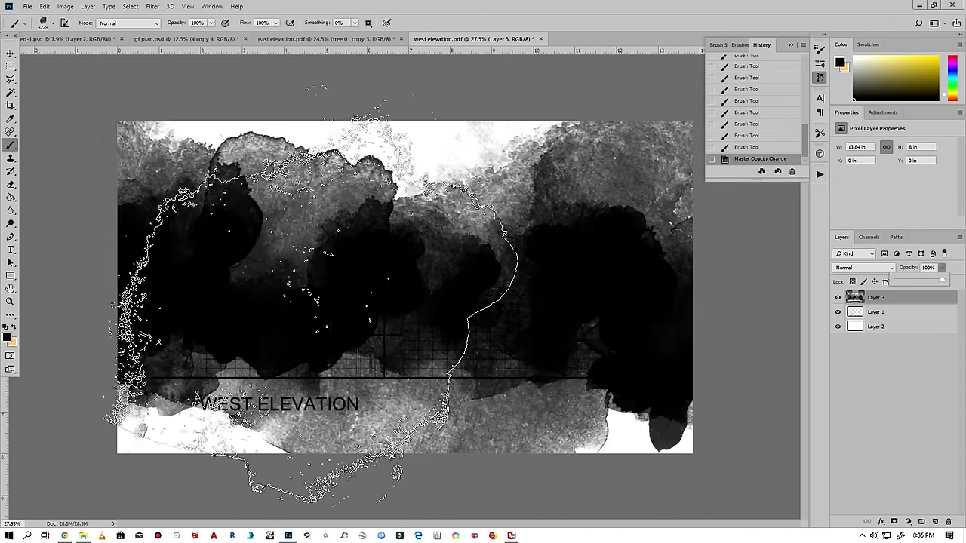
click(837, 297)
key(w)
click(345, 233)
click(838, 298)
right_click(414, 240)
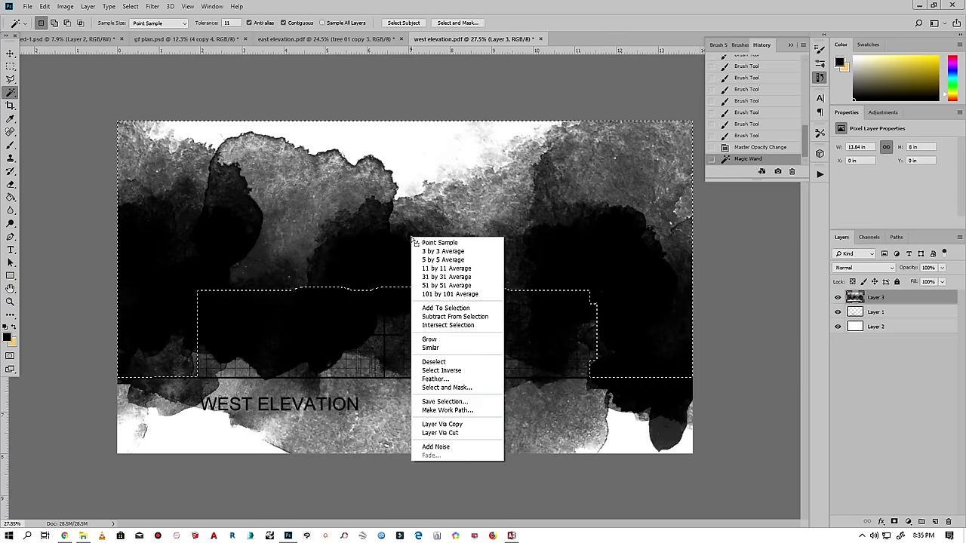
- Copy the sky ink to its own layer, hide Layer 3, and set the eraser to 25% opacity
click(442, 424)
click(838, 311)
click(10, 184)
right_click(270, 204)
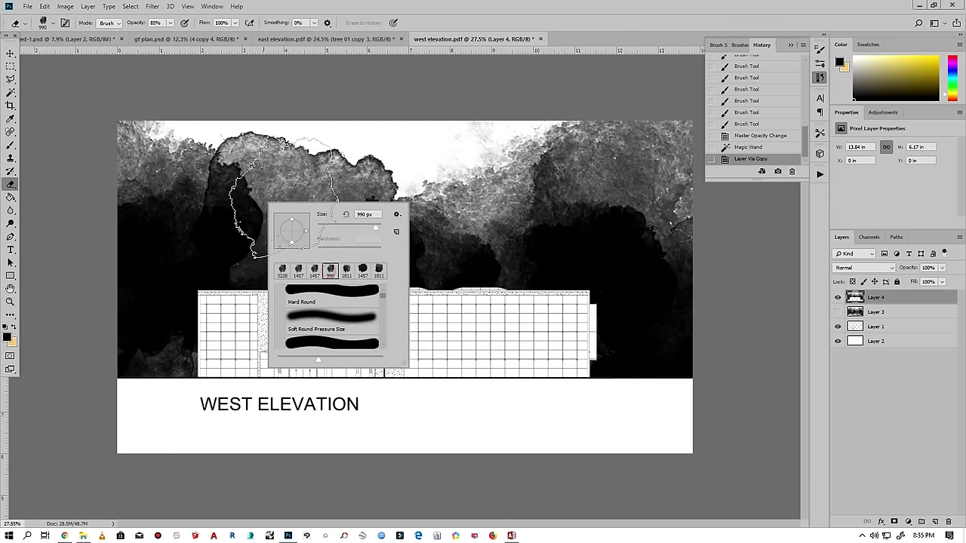
key(Return)
alt+scroll(284, 172, down, 2)
right_click(479, 183)
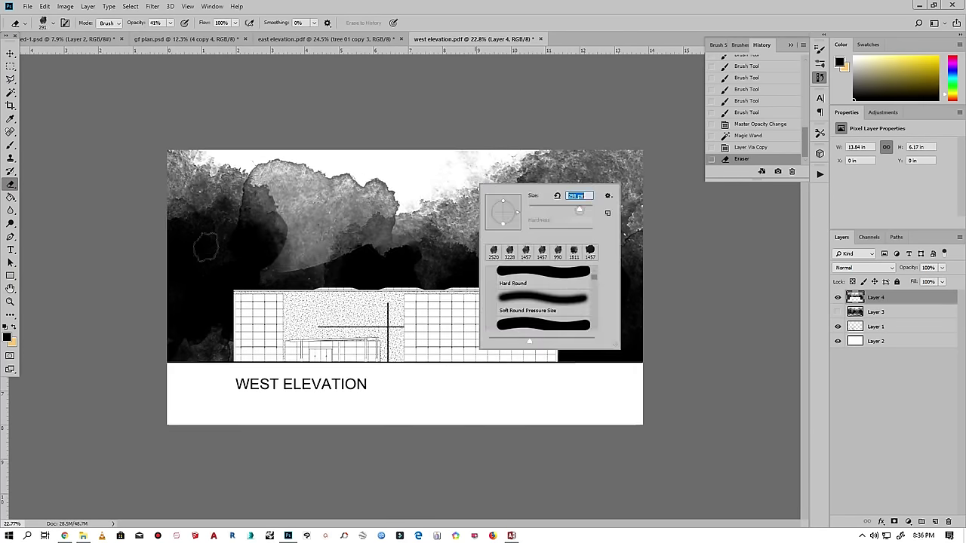
key(4)
key(1)
right_click(265, 222)
key(Return)
scroll(406, 289, up, 1)
right_click(549, 189)
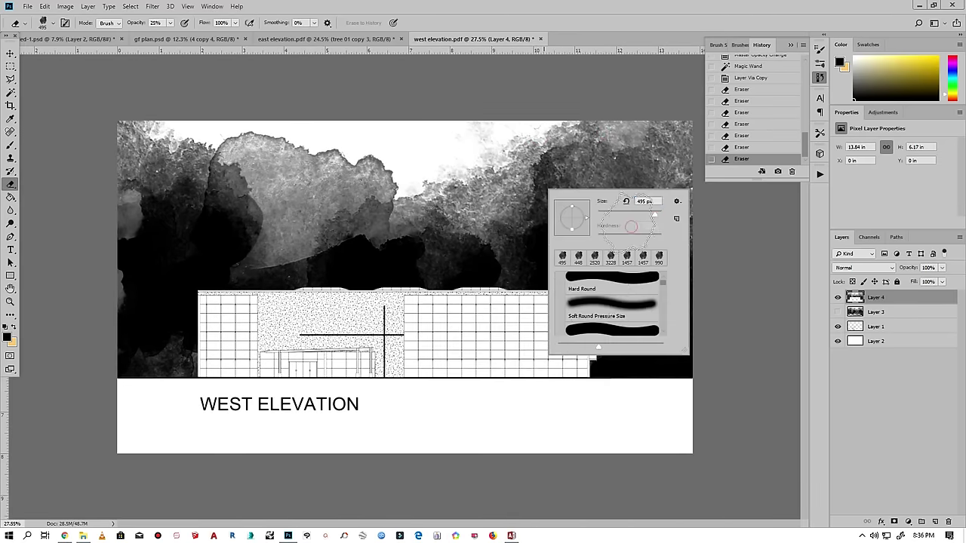
key(Return)
key(2)
key(5)
- Choose a blob-shaped eraser brush from the presets, such as Blob 12
scroll(404, 290, down, 1)
right_click(416, 209)
scroll(529, 354, down, 2)
scroll(492, 317, down, 1)
double_click(490, 321)
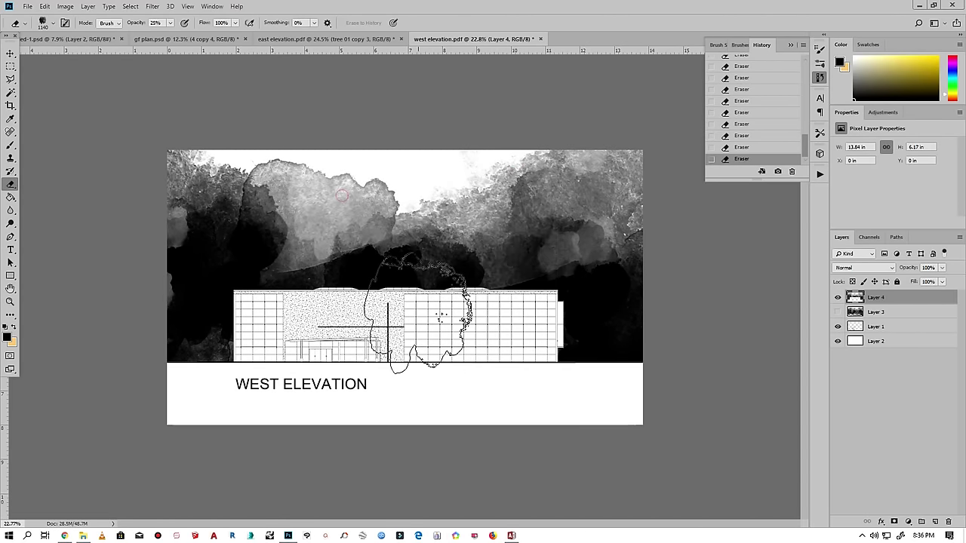
right_click(388, 327)
click(377, 376)
double_click(367, 354)
right_click(438, 357)
double_click(431, 392)
right_click(382, 363)
double_click(377, 400)
right_click(581, 355)
double_click(563, 347)
right_click(498, 321)
double_click(551, 422)
- Erase the sky wash at 25%, 86% and 37% opacity to whiten the upper sky
mouse_move(588, 226)
mouse_down()
mouse_move(330, 261)
mouse_move(272, 287)
mouse_move(216, 173)
mouse_move(205, 237)
mouse_move(613, 257)
mouse_move(610, 276)
mouse_move(388, 183)
mouse_up()
scroll(404, 286, up, 3)
key(bracketright)
key(bracketright)
key(bracketright)
key(8)
key(6)
drag(292, 191, 566, 141)
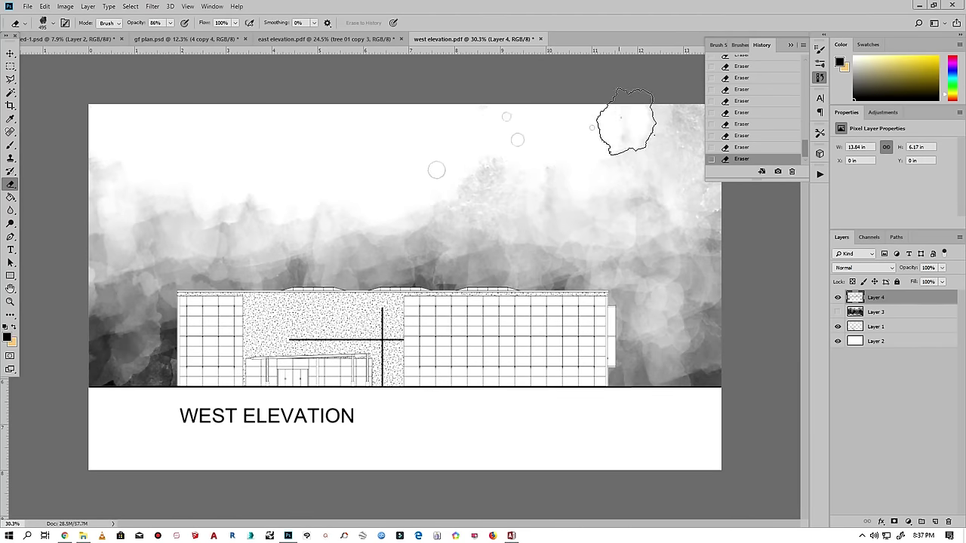
scroll(449, 227, down, 3)
mouse_move(449, 227)
mouse_down()
mouse_move(599, 194)
mouse_move(644, 326)
mouse_move(578, 259)
mouse_move(390, 237)
mouse_up()
key(3)
key(7)
mouse_move(261, 225)
mouse_down()
mouse_move(226, 259)
mouse_move(477, 263)
mouse_up()
- Lower the sky wash layer to 78% opacity and switch to the east elevation document
key(ctrl+plus)
drag(942, 268, 929, 276)
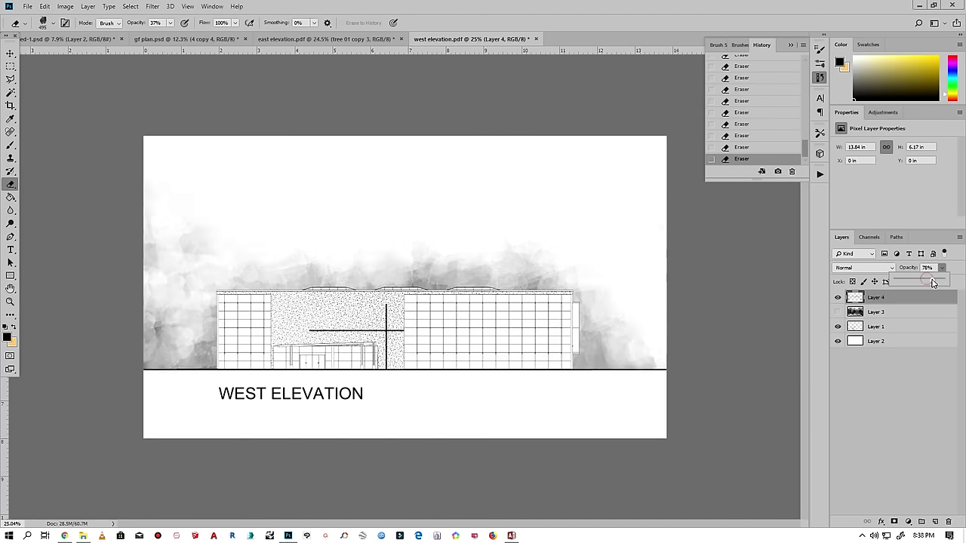
click(325, 39)
key(ctrl+0)
right_click(879, 318)
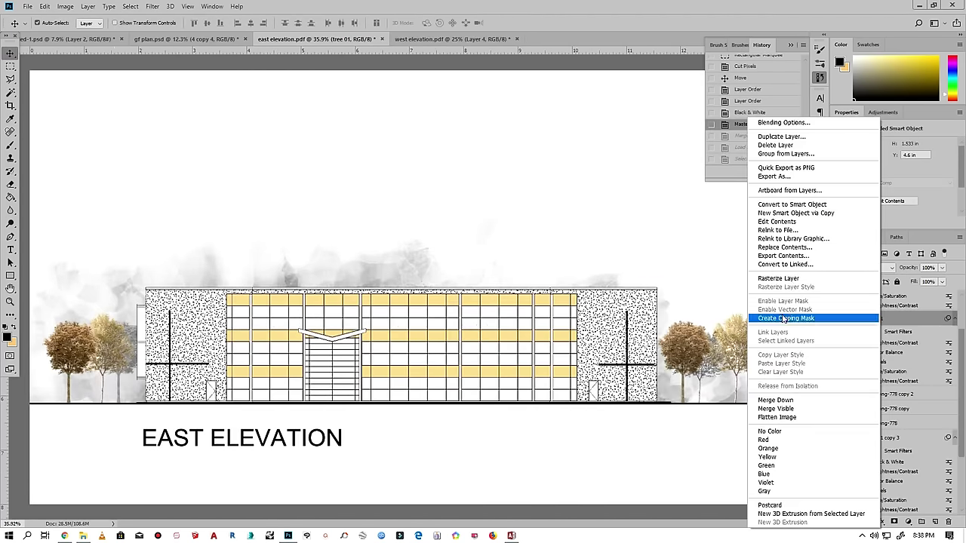
- Rasterize tree 01, copy its outline and paste it at the west elevation's lower left
click(785, 279)
right_click(855, 319)
click(868, 342)
key(ctrl+c)
click(453, 38)
key(ctrl+v)
key(ctrl+t)
mouse_move(421, 313)
mouse_down()
mouse_move(90, 339)
mouse_move(684, 341)
mouse_up()
click(457, 23)
- Move a tree copy to the building's right and enlarge it
scroll(669, 343, up, 3)
scroll(684, 341, up, 2)
key(ctrl+t)
drag(700, 291, 665, 278)
key(Return)
drag(942, 267, 928, 281)
scroll(692, 397, down, 4)
- Place another tree beside the left tree and fade it to 36% opacity
click(317, 38)
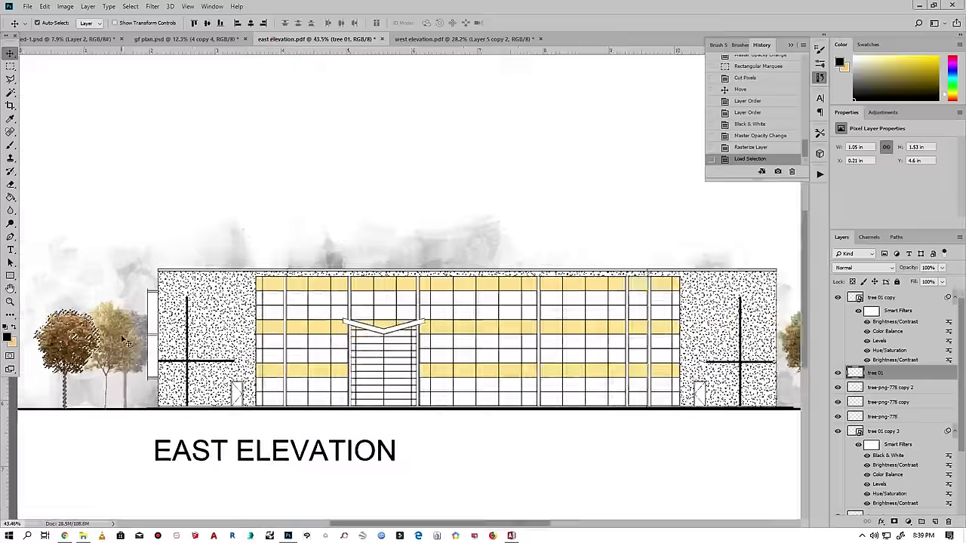
right_click(883, 417)
key(Escape)
key(ctrl+Tab)
scroll(669, 212, up, 2)
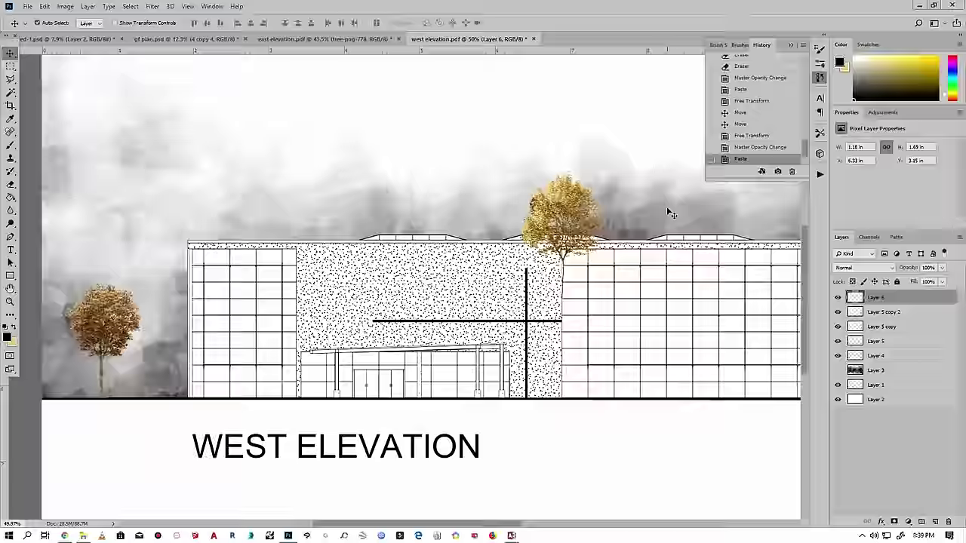
scroll(128, 355, up, 3)
scroll(129, 355, up, 2)
scroll(309, 378, down, 2)
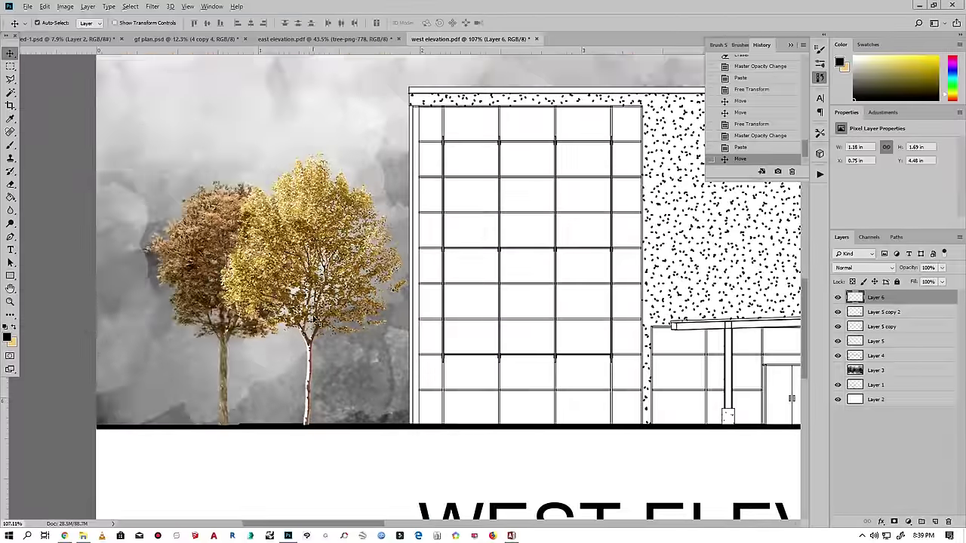
drag(340, 240, 151, 240)
key(3)
key(6)
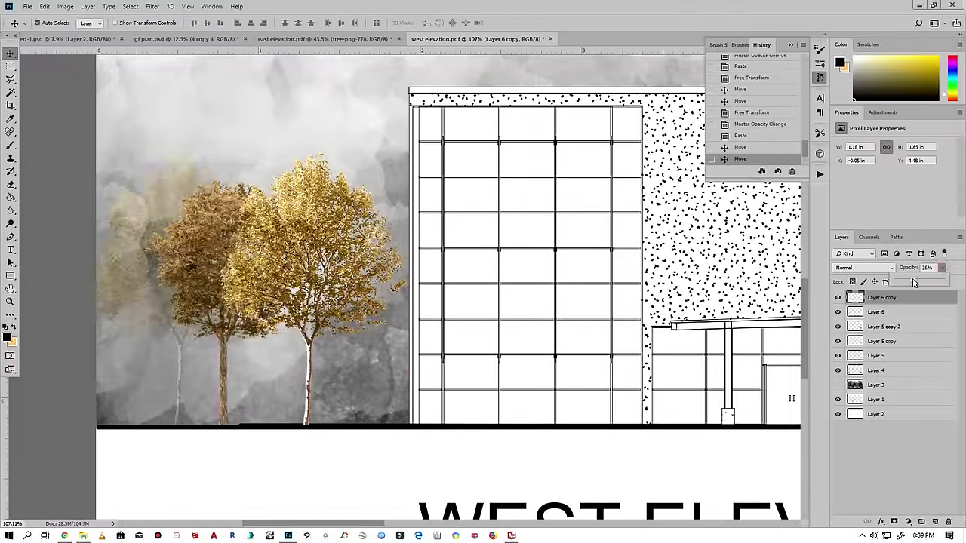
- Move a tree copy right of the building and duplicate it there
scroll(188, 327, down, 5)
drag(188, 328, 772, 342)
scroll(772, 342, up, 3)
key(ctrl+t)
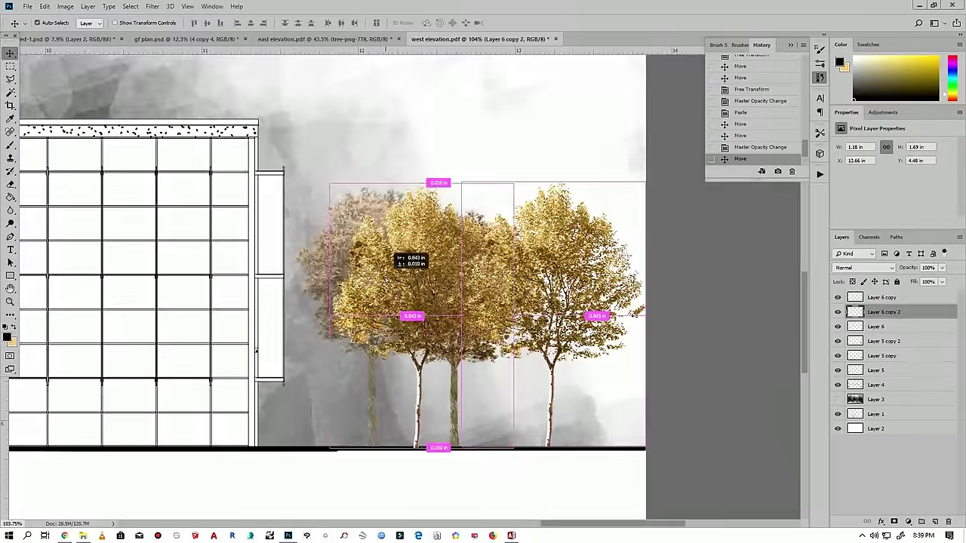
key(Return)
- Turn the middle tree black and white, fade it, and duplicate the elevation Layer 1
click(65, 6)
click(189, 105)
key(5)
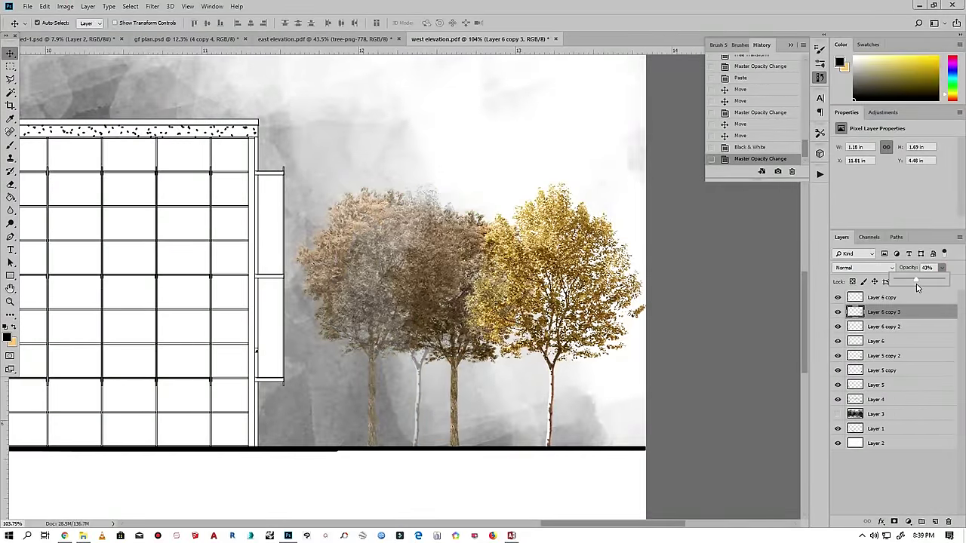
scroll(483, 302, down, 4)
click(883, 429)
key(ctrl+j)
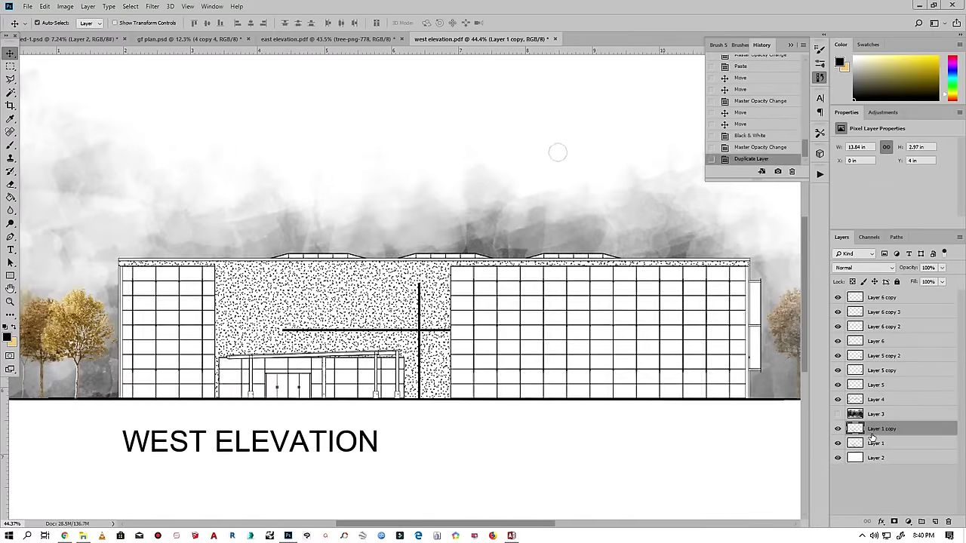
- Select the top-row glazing panes with the Magic Wand
scroll(556, 151, up, 3)
key(w)
click(196, 236)
shift+click(245, 235)
shift+click(326, 240)
scroll(426, 264, down, 2)
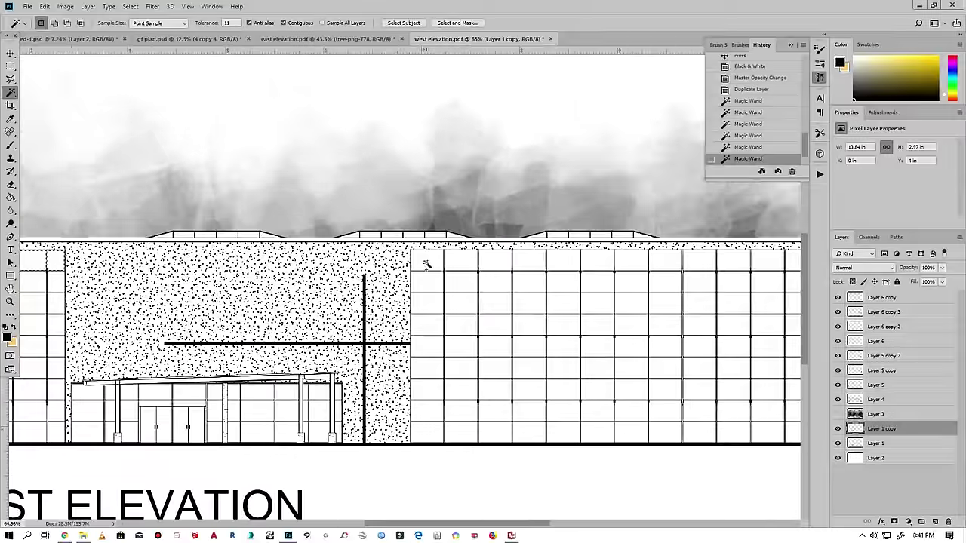
scroll(621, 264, right, 3)
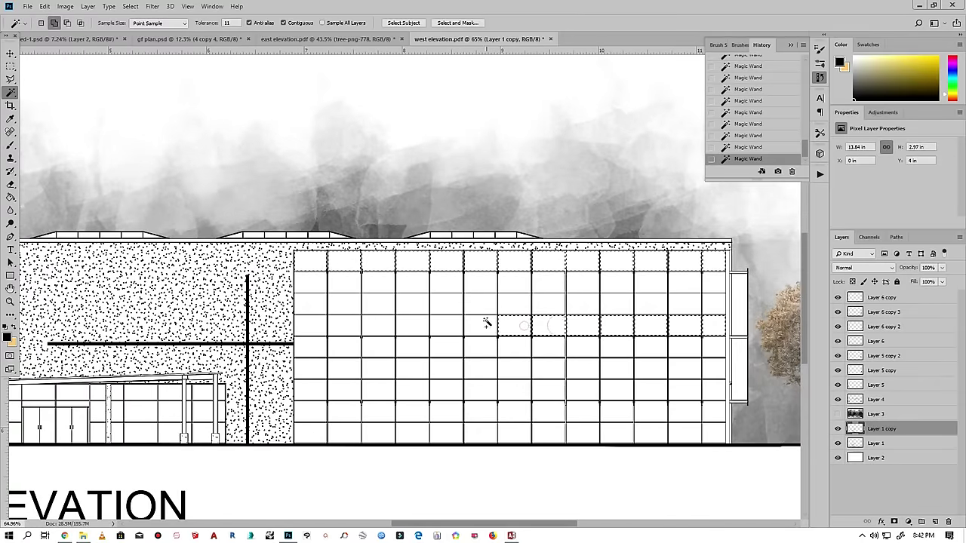
scroll(339, 330, left, 5)
scroll(101, 313, up, 1)
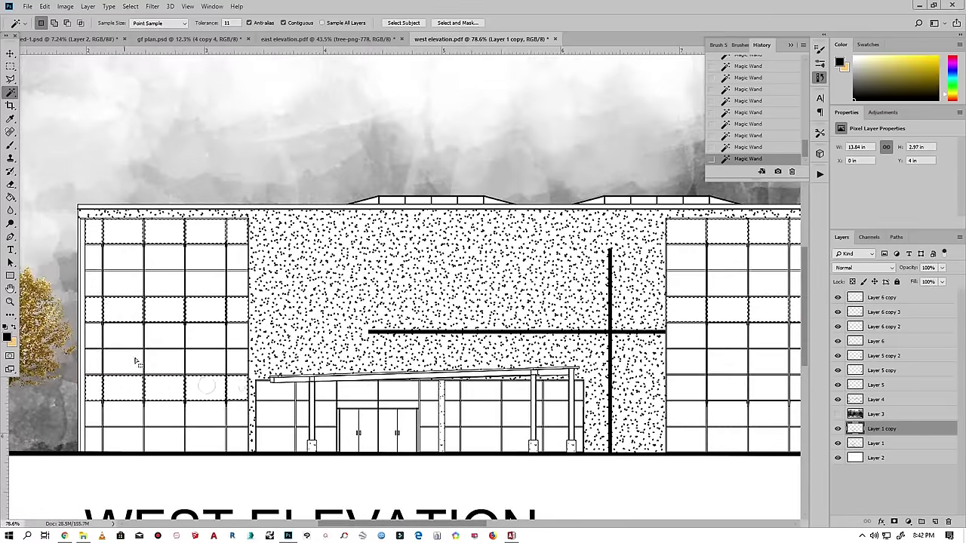
scroll(427, 360, right, 5)
scroll(678, 357, down, 1)
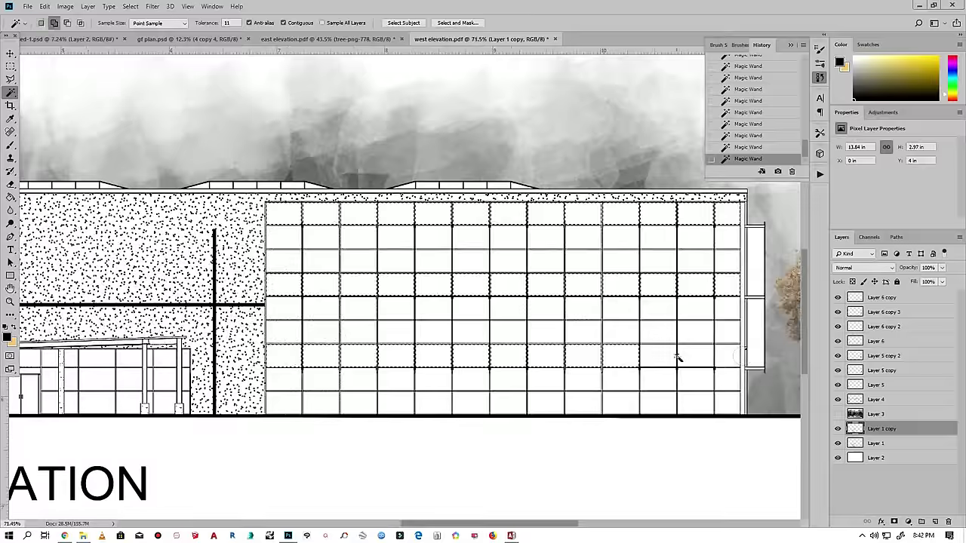
- Fill the glazing selection with orange foreground colour on a new layer, then deselect
click(936, 521)
click(13, 328)
click(44, 6)
click(45, 164)
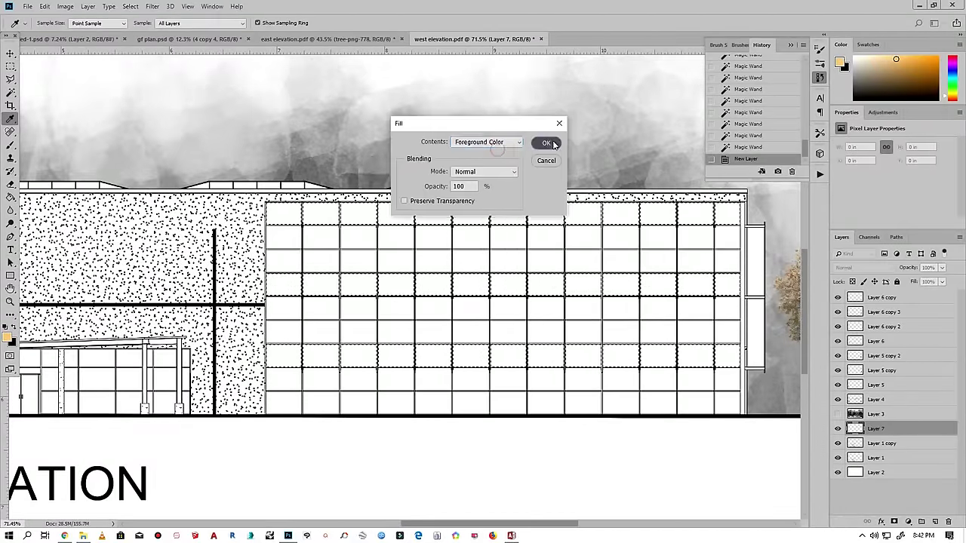
click(546, 141)
scroll(568, 311, down, 3)
key(ctrl+d)
scroll(472, 434, down, 1)
scroll(453, 410, down, 1)
scroll(405, 410, up, 1)
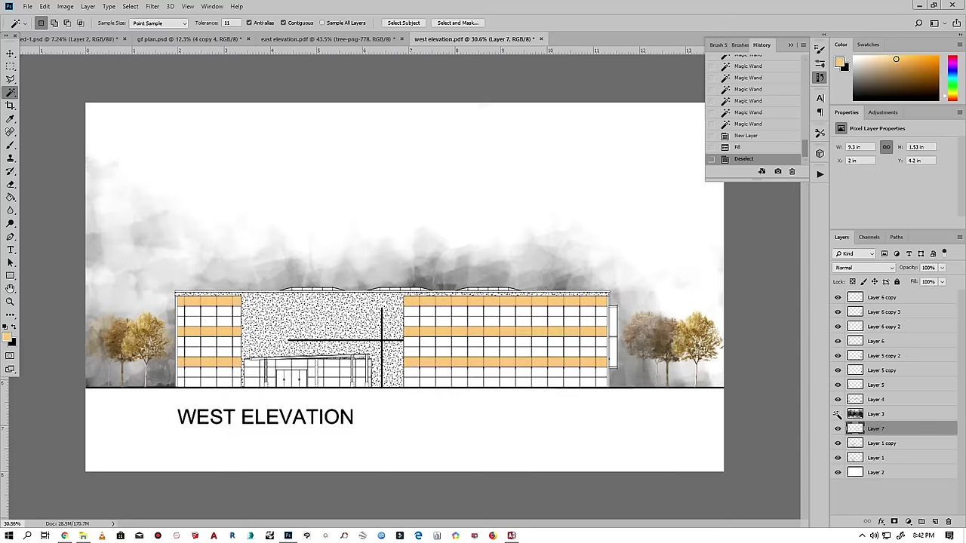
click(894, 458)
- Merge the visible west elevation layers into Layer 1 and select the whole canvas
click(838, 473)
right_click(889, 463)
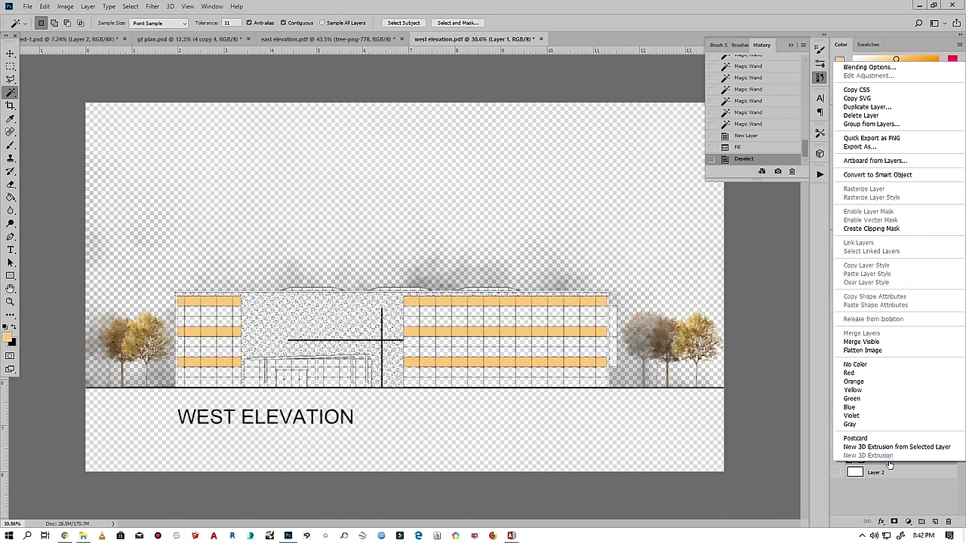
click(861, 343)
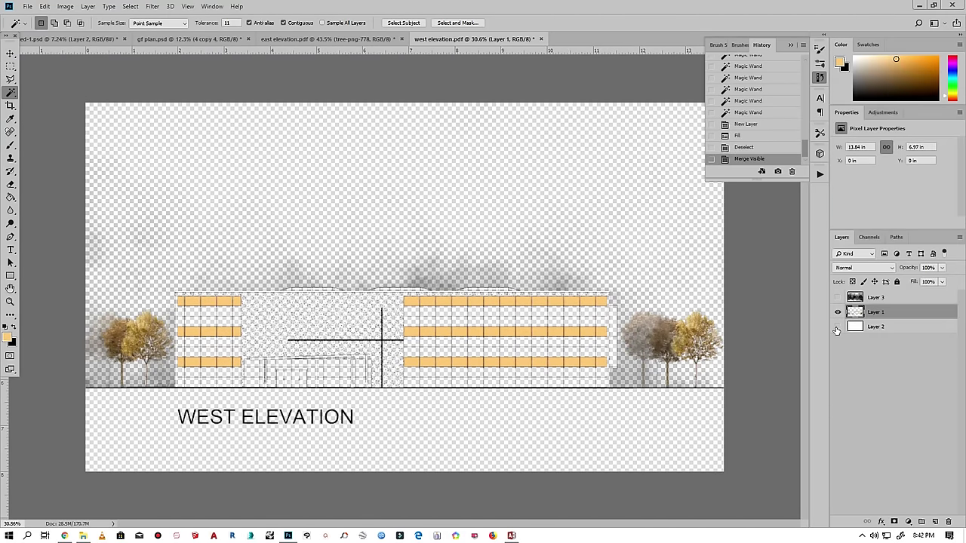
click(837, 327)
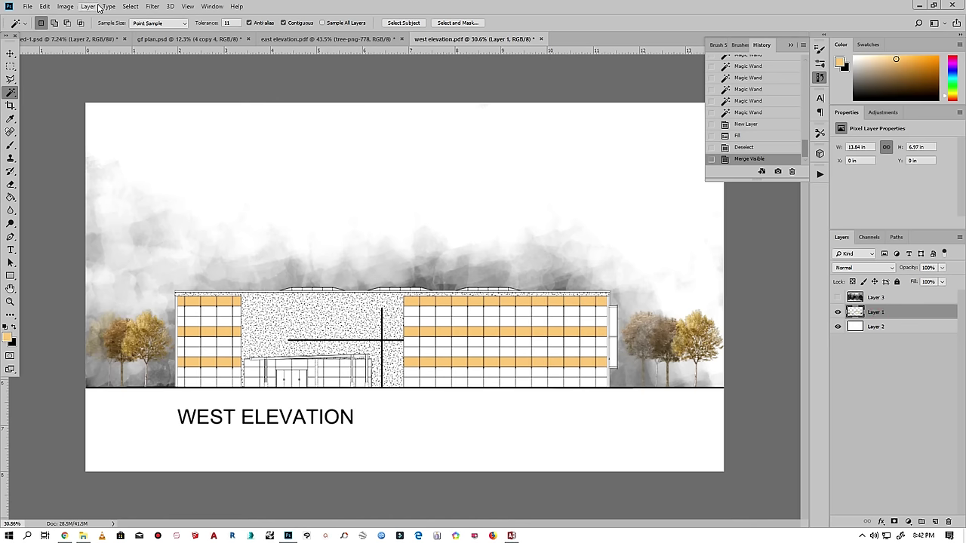
click(132, 6)
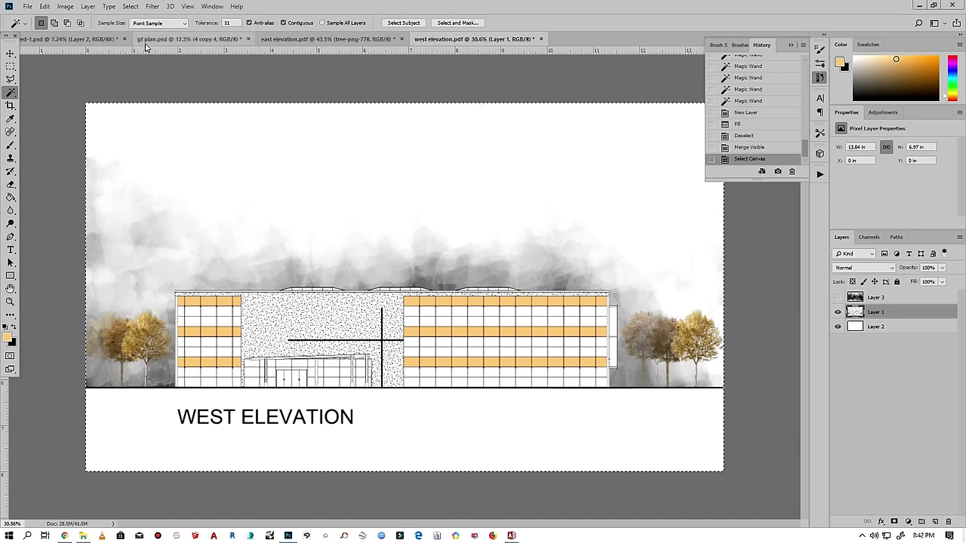
- Paste the west elevation onto the sheet, aligned directly below the East Elevation
click(108, 39)
scroll(378, 231, up, 2)
scroll(371, 217, up, 2)
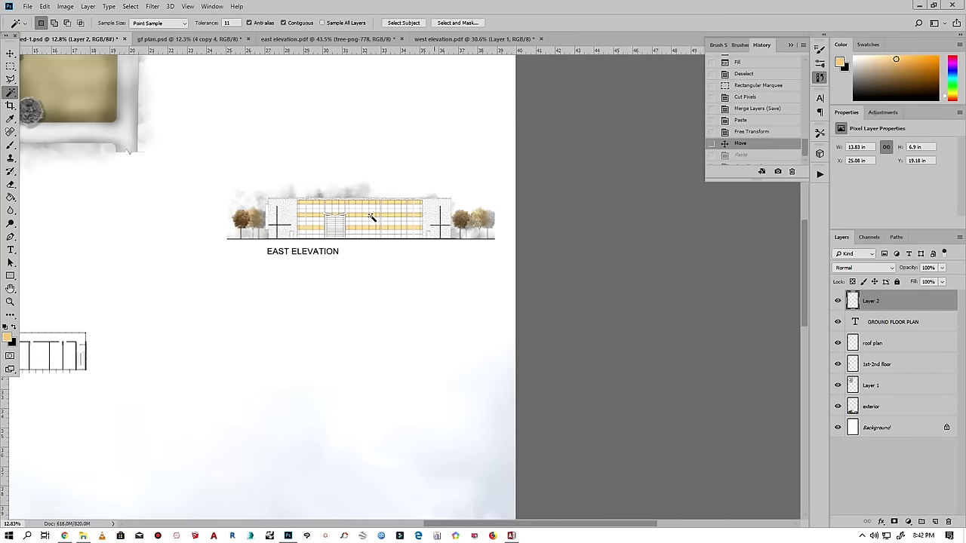
key(ctrl+v)
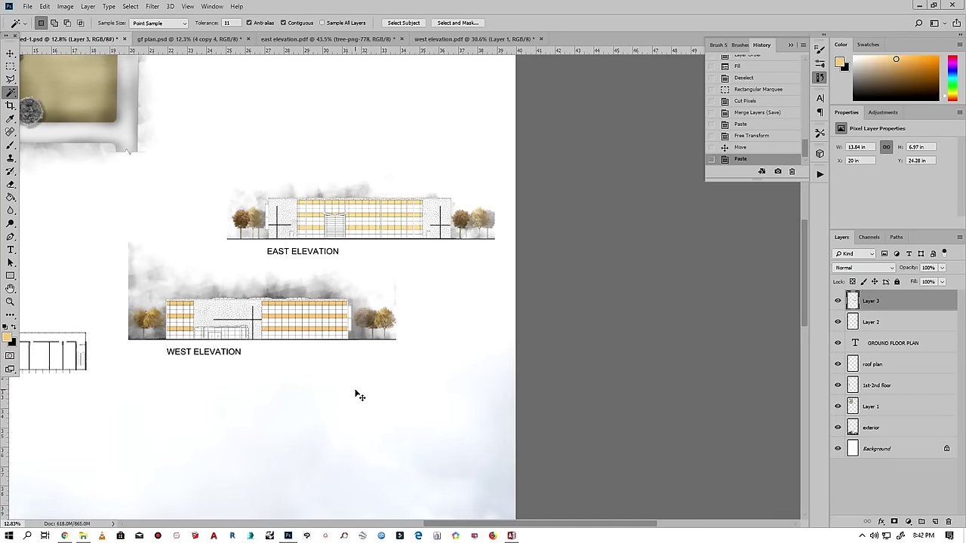
key(ctrl+t)
drag(364, 322, 412, 352)
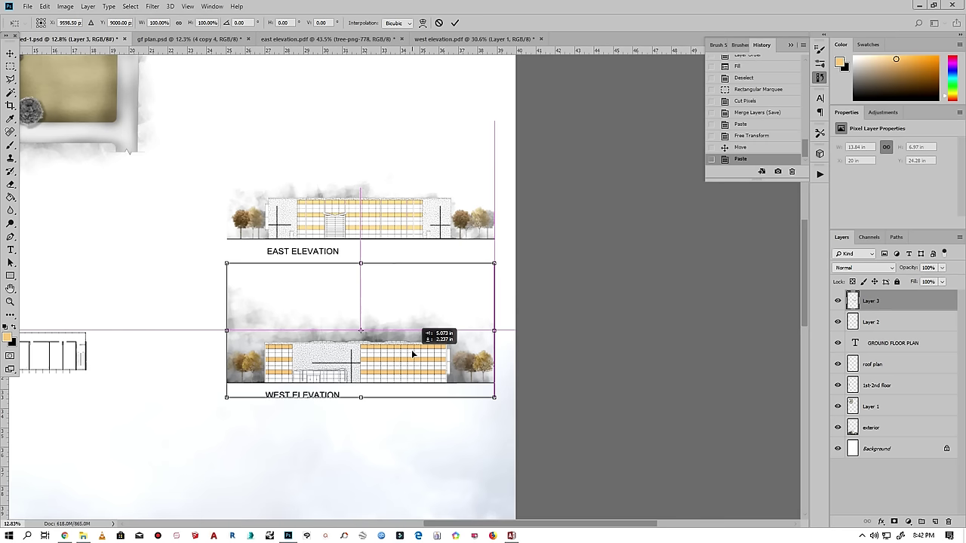
drag(412, 350, 412, 344)
scroll(435, 393, down, 1)
scroll(434, 394, down, 2)
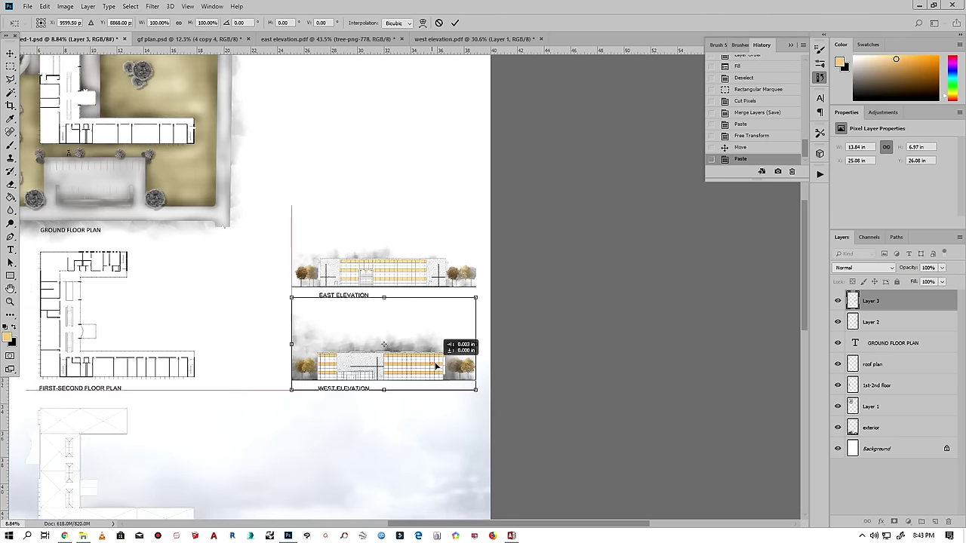
drag(435, 366, 439, 365)
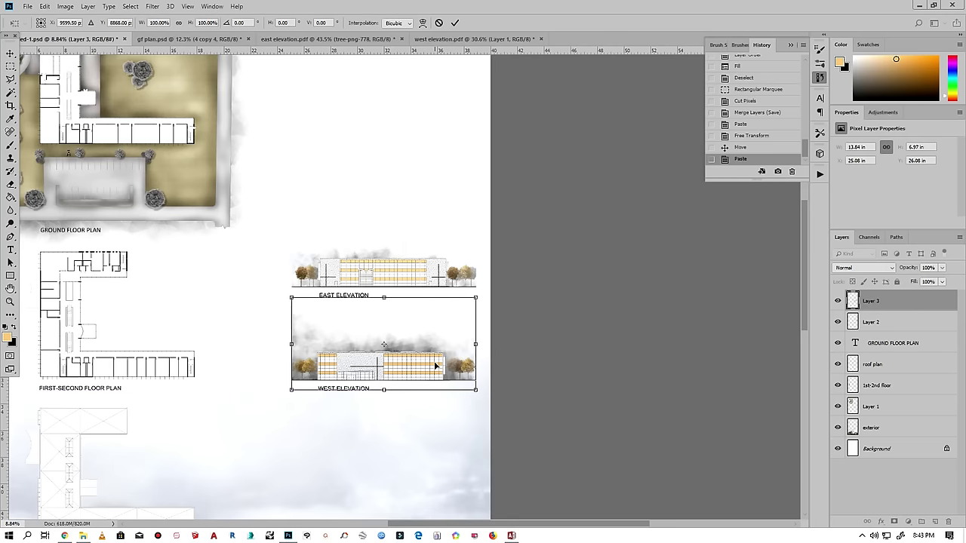
click(453, 23)
- Review the sheet and bring up the pdf drawings folder in File Explorer
scroll(405, 370, down, 1)
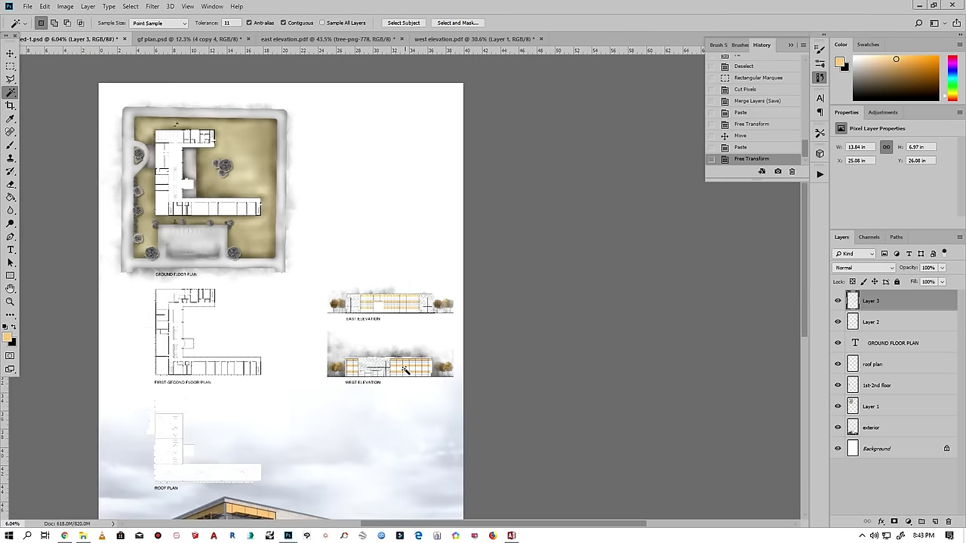
scroll(406, 371, down, 1)
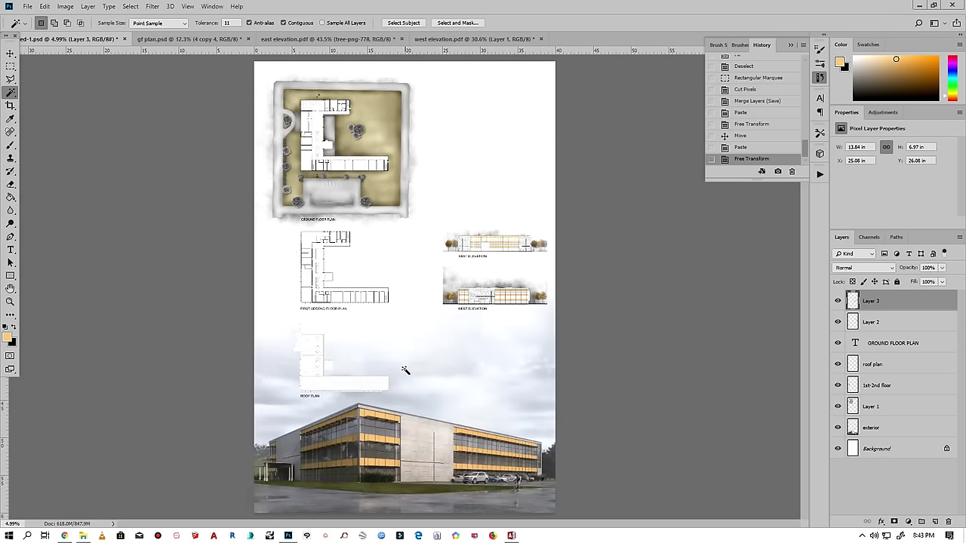
scroll(529, 280, up, 1)
scroll(528, 281, up, 1)
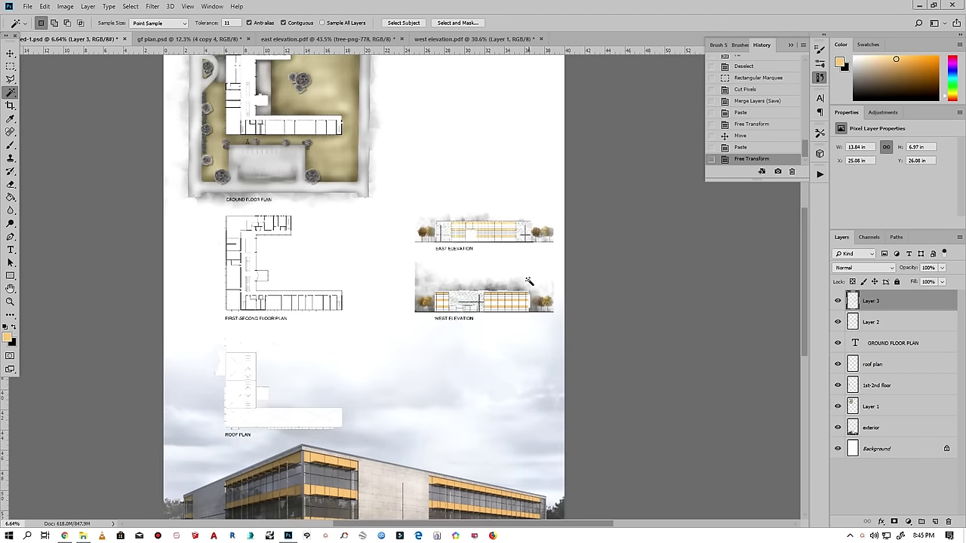
scroll(529, 281, up, 1)
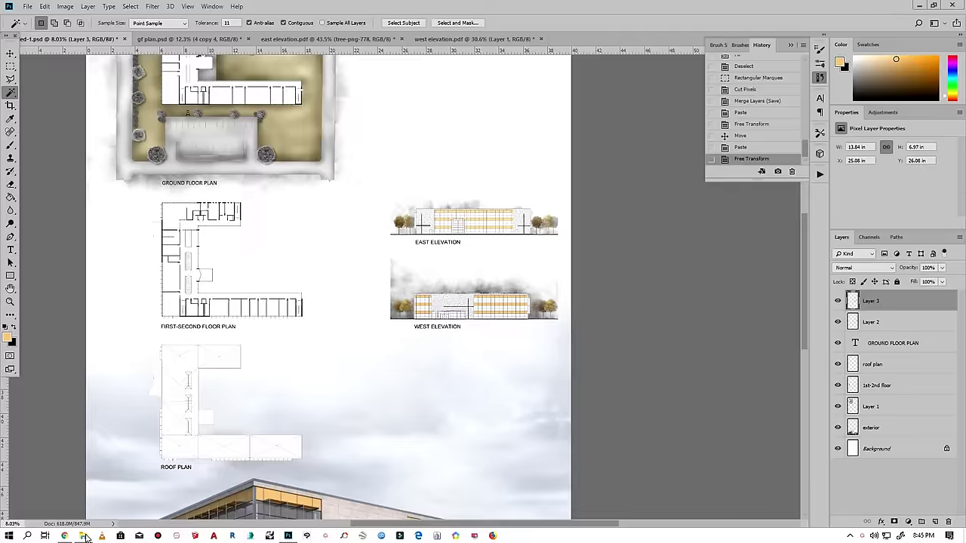
click(84, 536)
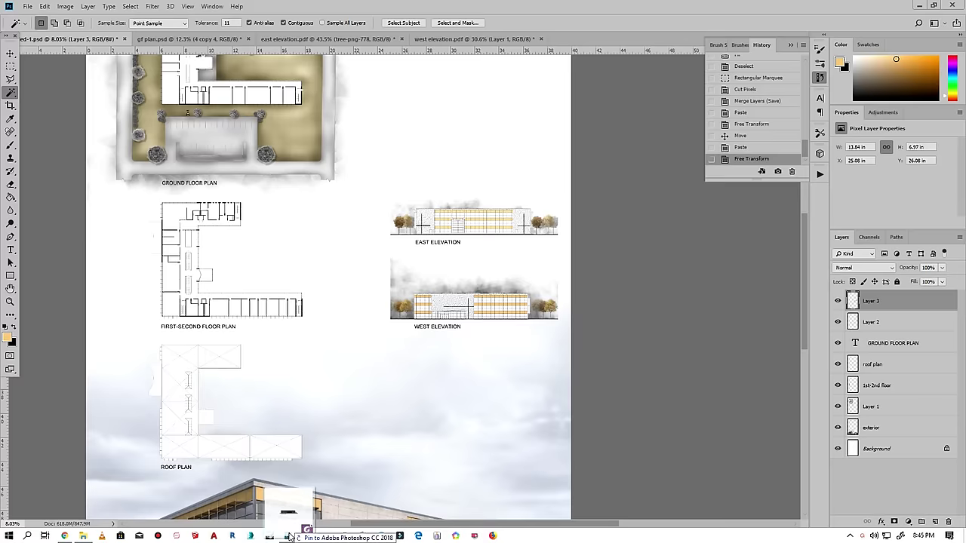
- Import north elevation.pdf, extend the canvas to 8 in anchored at the bottom, and fill it white
drag(283, 526, 483, 302)
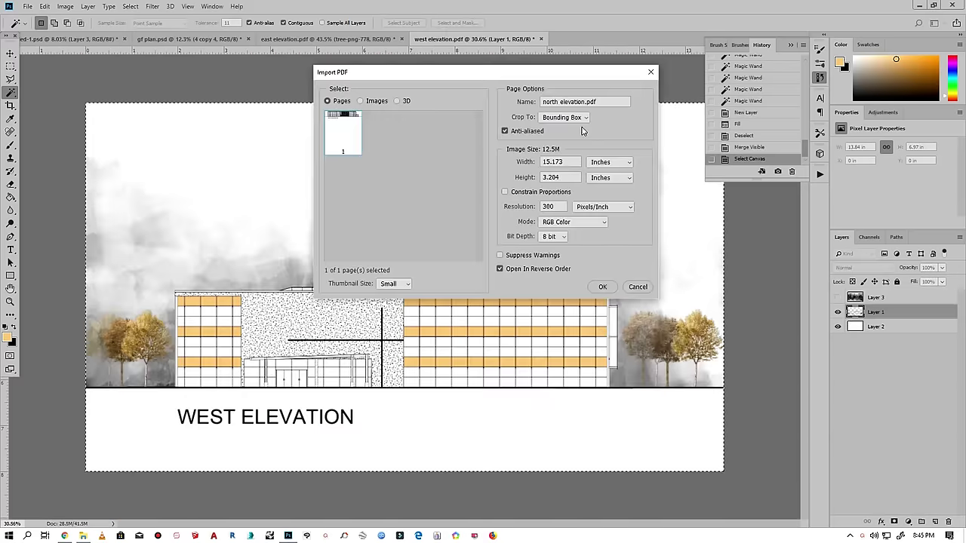
key(Return)
drag(889, 317, 890, 317)
click(64, 6)
click(98, 94)
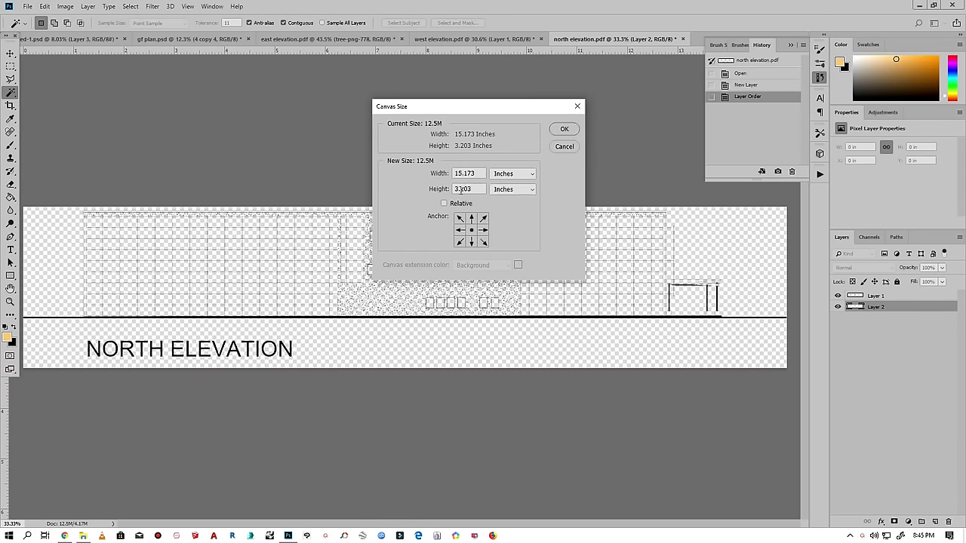
click(472, 242)
key(Return)
key(shift+F5)
click(468, 143)
click(468, 238)
key(Return)
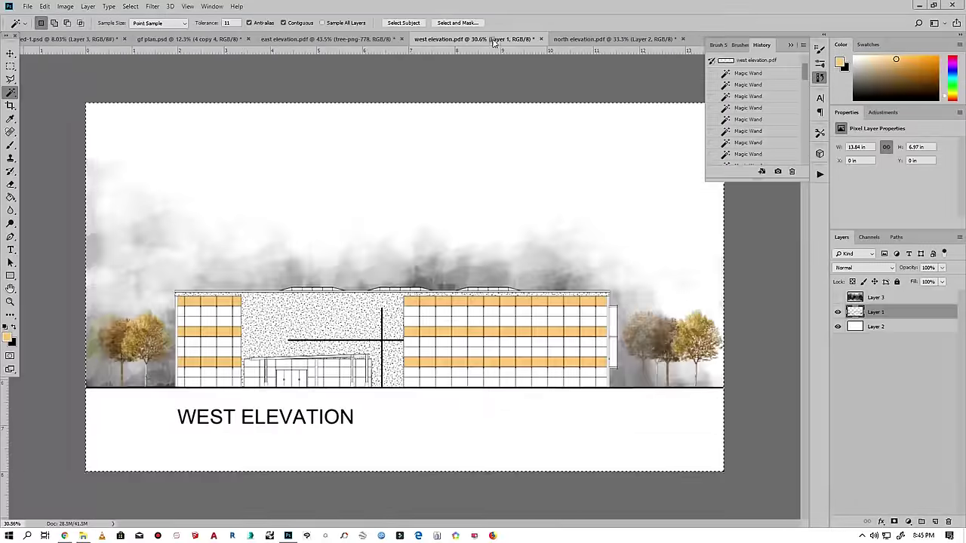
- Revert the west elevation's merge and load ink texture Layer 3 as a selection
key(ctrl+alt+z)
key(ctrl+alt+z)
key(ctrl+alt+z)
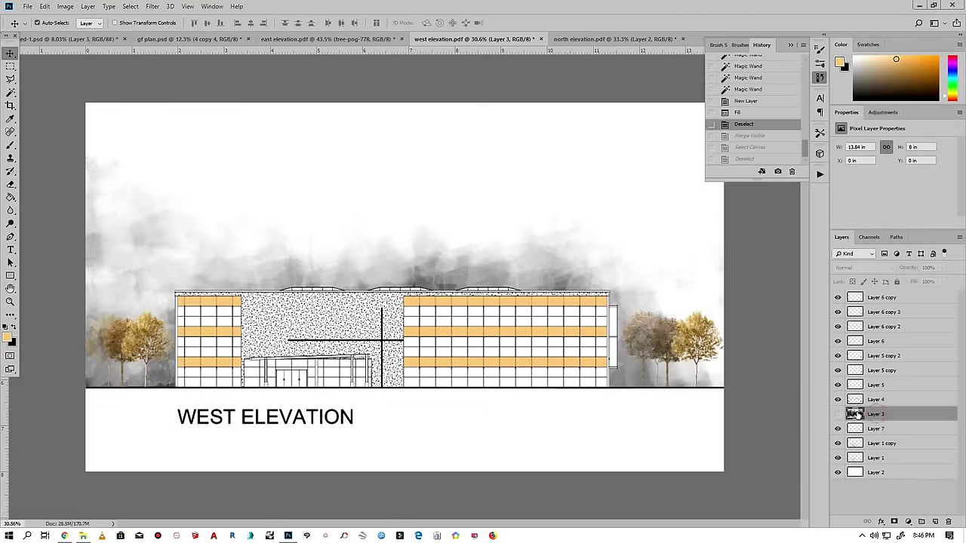
ctrl+click(855, 412)
key(ctrl+shift+c)
key(ctrl+Tab)
key(ctrl+v)
key(ctrl+z)
- Paste the ink texture into the north elevation and stretch it to full canvas width
key(ctrl+shift+Tab)
key(ctrl+c)
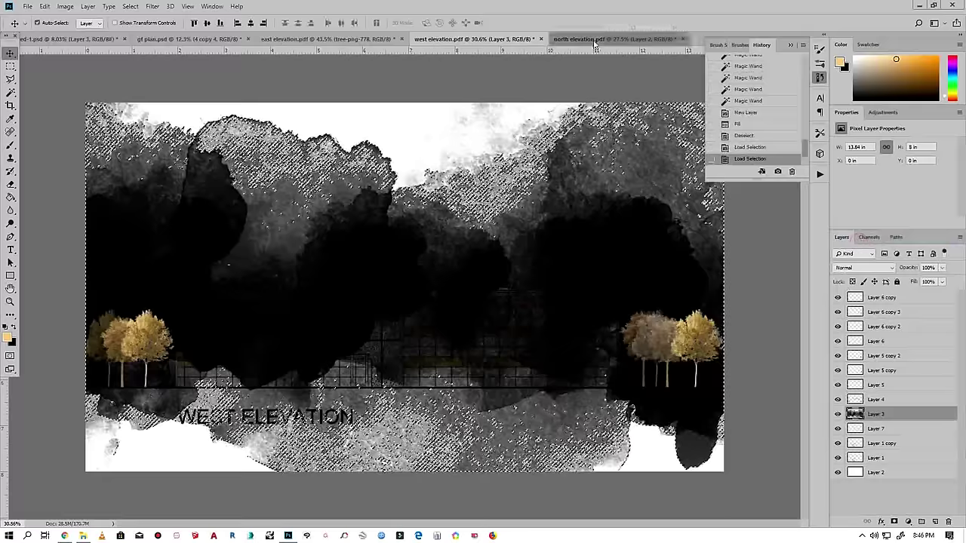
key(ctrl+Tab)
key(ctrl+v)
key(ctrl+t)
drag(118, 287, 89, 287)
drag(692, 287, 721, 287)
key(Return)
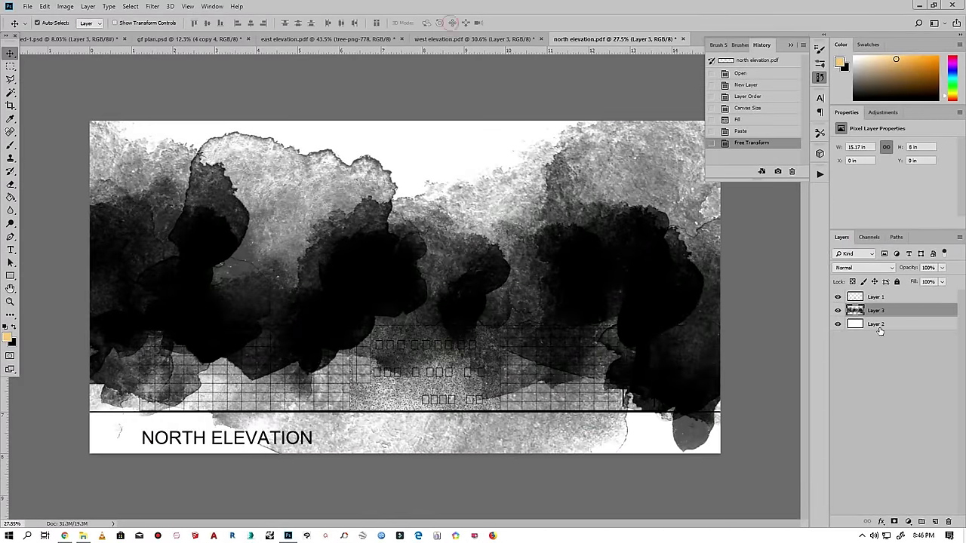
- Duplicate Layer 1, copy the ink texture to a new layer and hide the original Layer 3
right_click(885, 317)
click(818, 178)
key(Return)
click(838, 296)
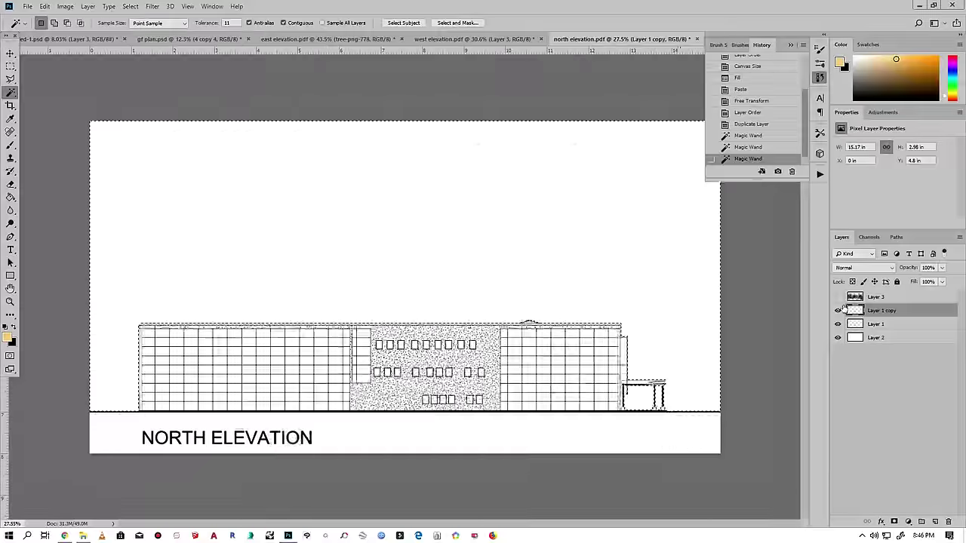
click(838, 296)
key(ctrl+shift+j)
key(ctrl+z)
key(ctrl+j)
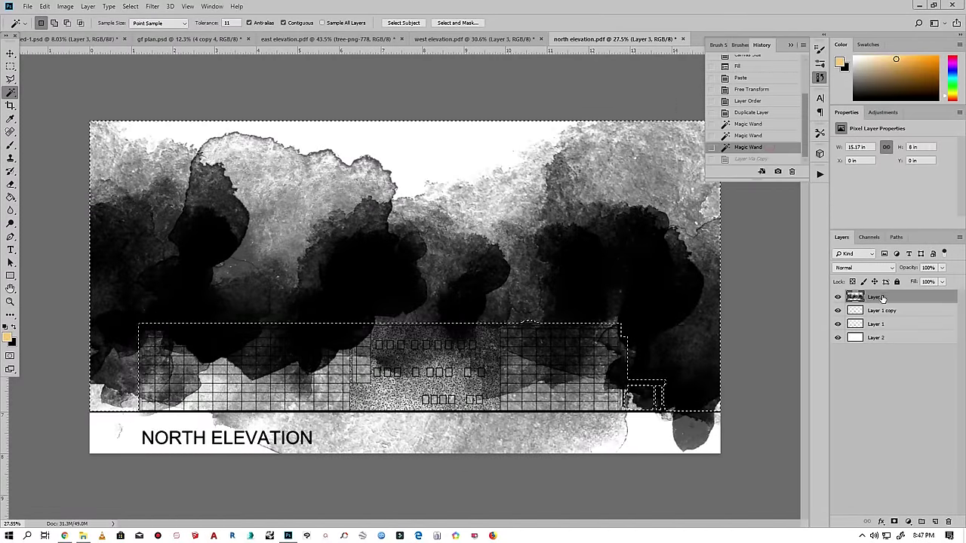
click(837, 310)
- Erase the dark ink over the sky, with eraser strength lowered to 38%
key(e)
right_click(348, 193)
mouse_move(234, 173)
mouse_down()
mouse_move(202, 151)
mouse_move(136, 226)
mouse_up()
right_click(203, 212)
drag(249, 224, 332, 223)
drag(113, 188, 392, 227)
drag(392, 189, 694, 226)
drag(171, 22, 155, 34)
- Switch to a smaller textured eraser brush and lighten the dark ink area further
right_click(458, 327)
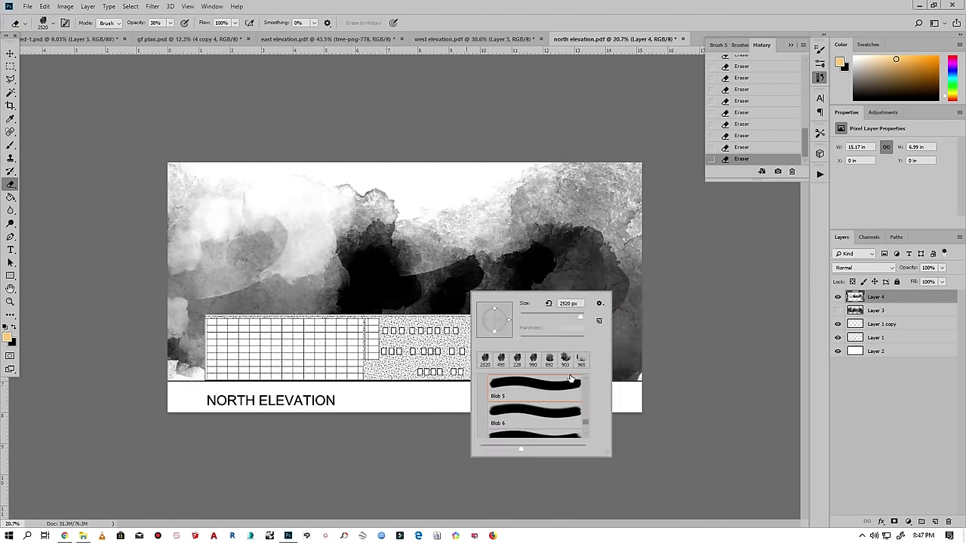
click(439, 311)
double_click(535, 310)
scroll(347, 279, up, 1)
right_click(413, 253)
key(Escape)
drag(348, 280, 574, 226)
- Resize the eraser brush, first enlarging it to 1390, then reducing it to 990
scroll(683, 227, down, 1)
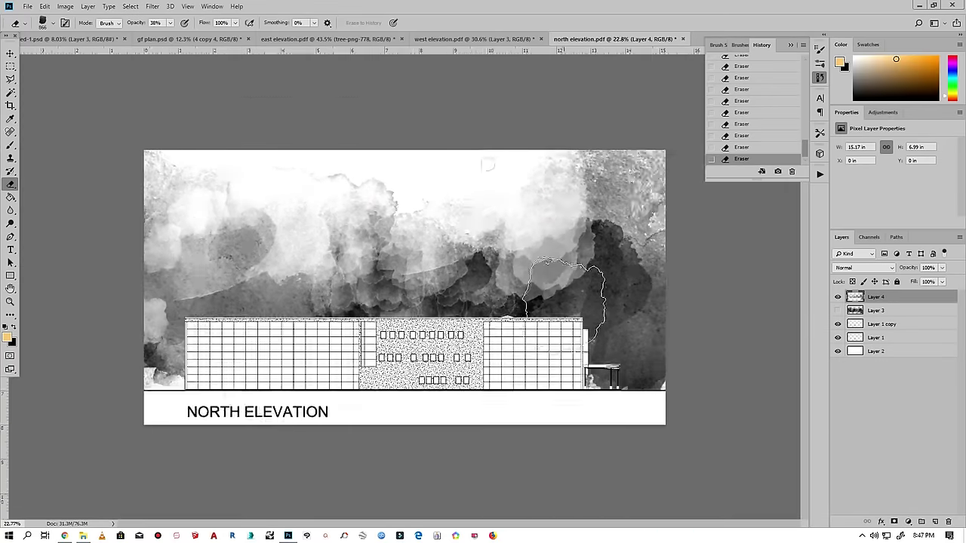
right_click(683, 226)
key(Escape)
scroll(513, 249, up, 1)
right_click(513, 246)
key(Escape)
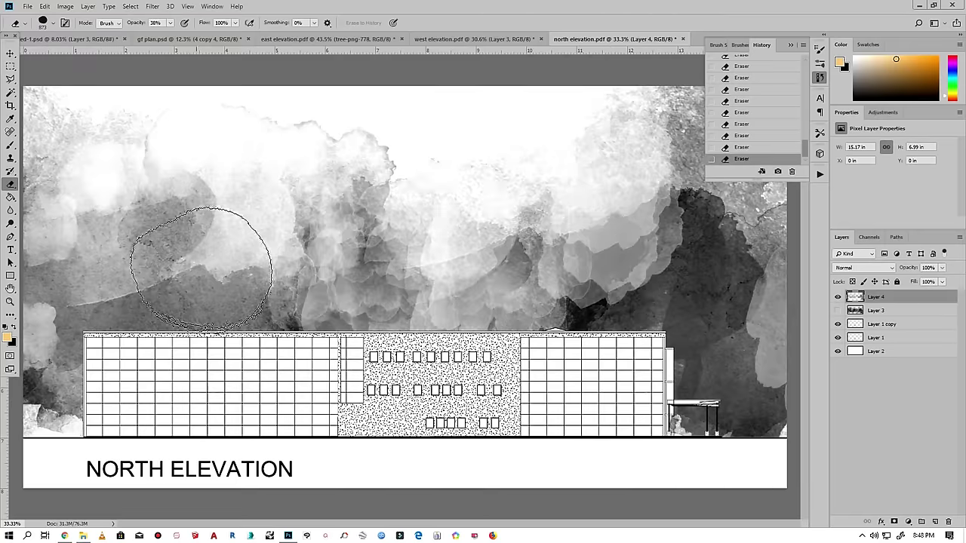
scroll(143, 258, down, 1)
scroll(427, 302, up, 1)
right_click(590, 294)
drag(649, 317, 679, 317)
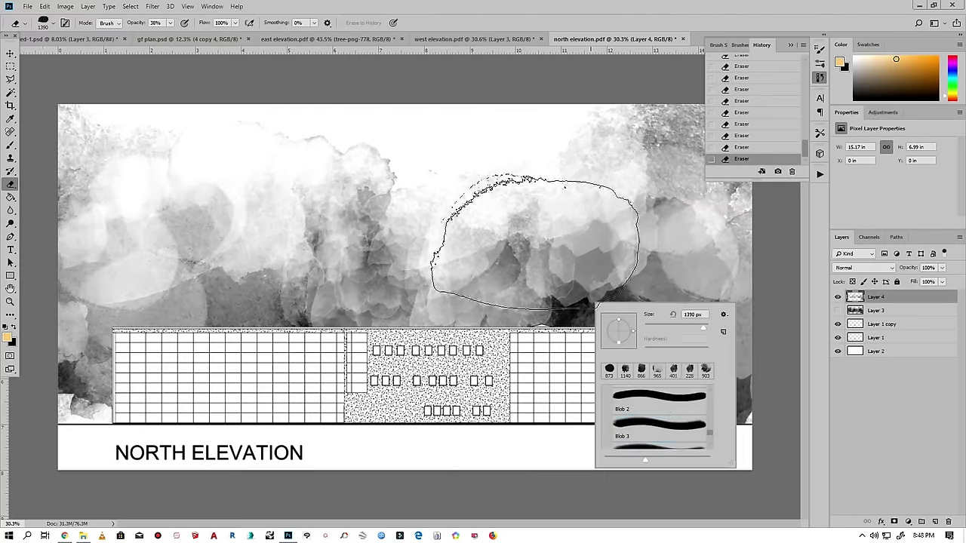
key(Return)
scroll(415, 302, down, 2)
scroll(630, 381, up, 1)
right_click(521, 294)
drag(604, 303, 94, 204)
key(Return)
- Erase the wash near the right-hand canopy with the large soft eraser
scroll(565, 310, down, 1)
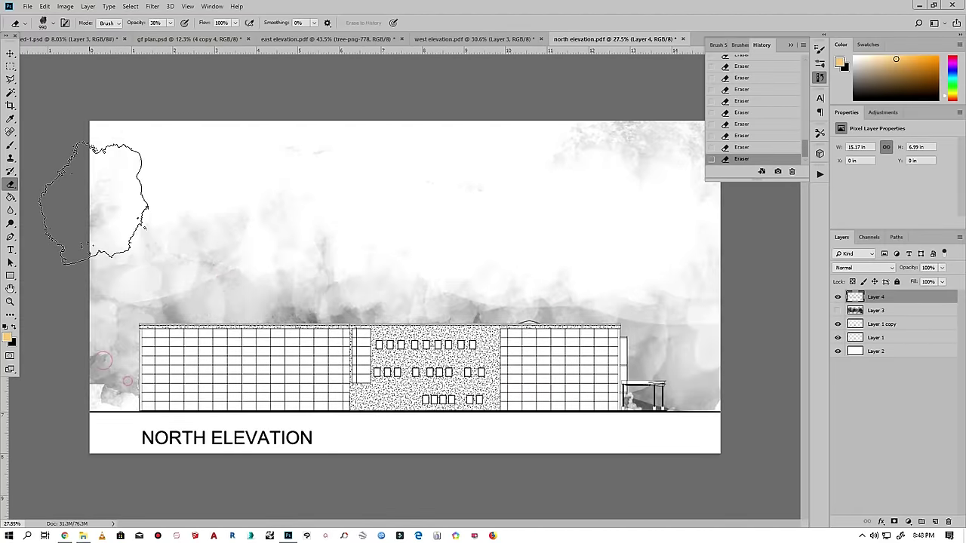
scroll(657, 298, down, 1)
right_click(250, 211)
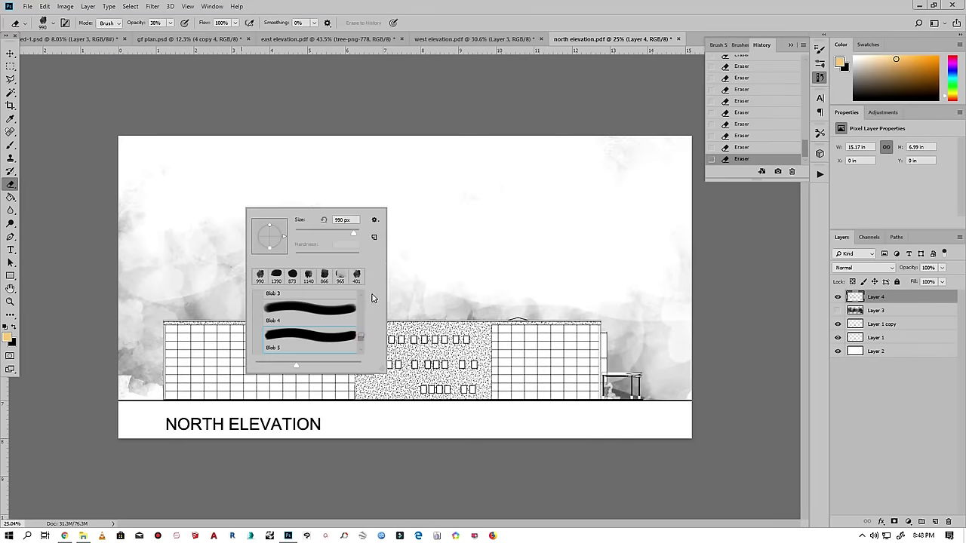
scroll(310, 332, down, 2)
key(Return)
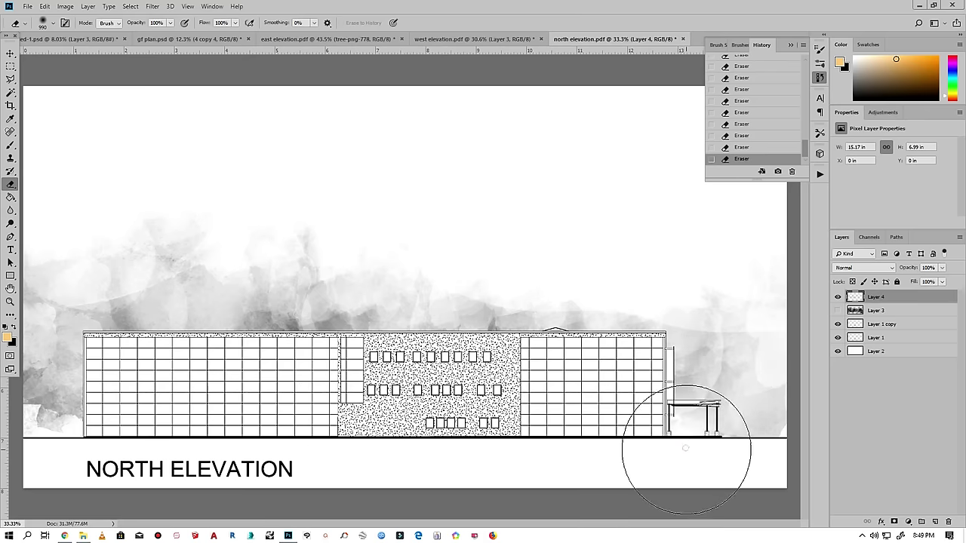
click(891, 423)
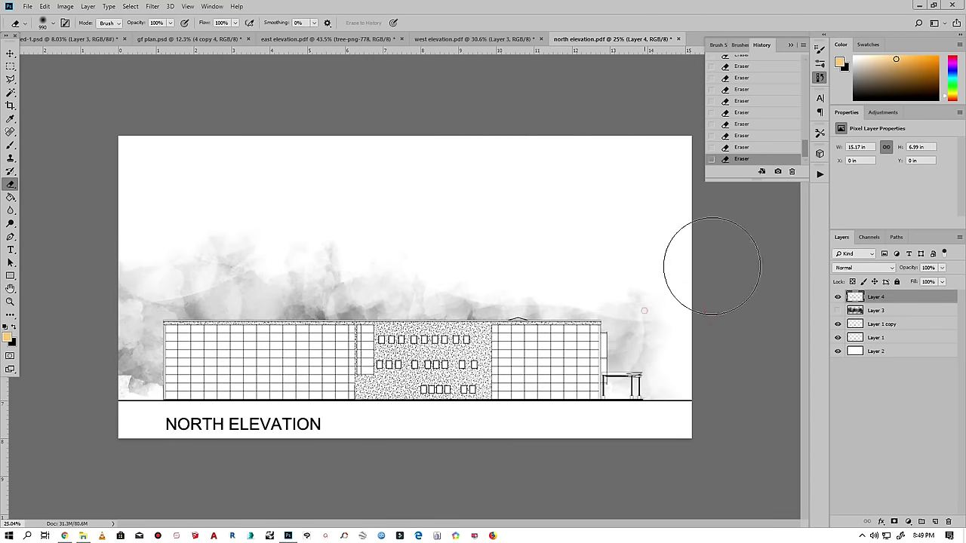
scroll(565, 291, up, 1)
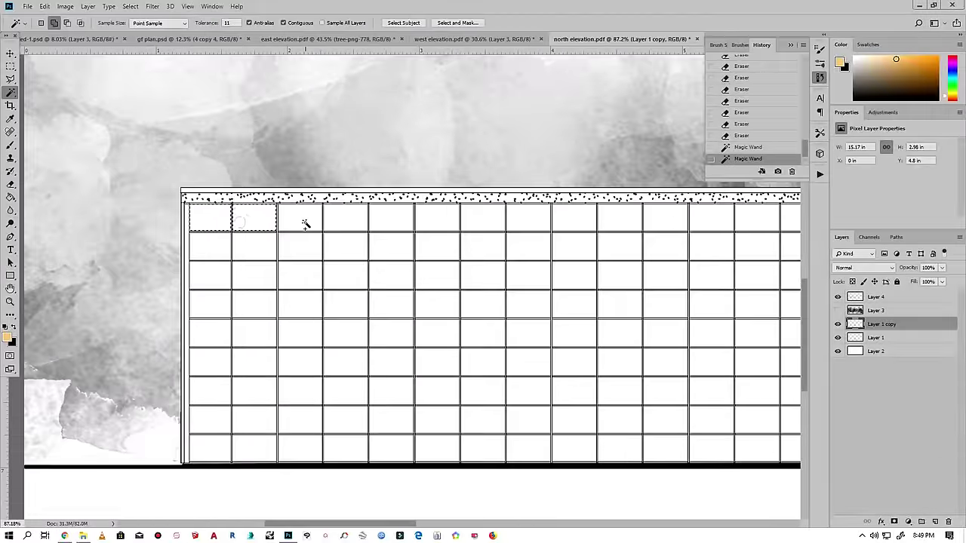
- Add more top-row glazing cells to the Magic Wand selection
shift+click(520, 224)
scroll(521, 223, down, 1)
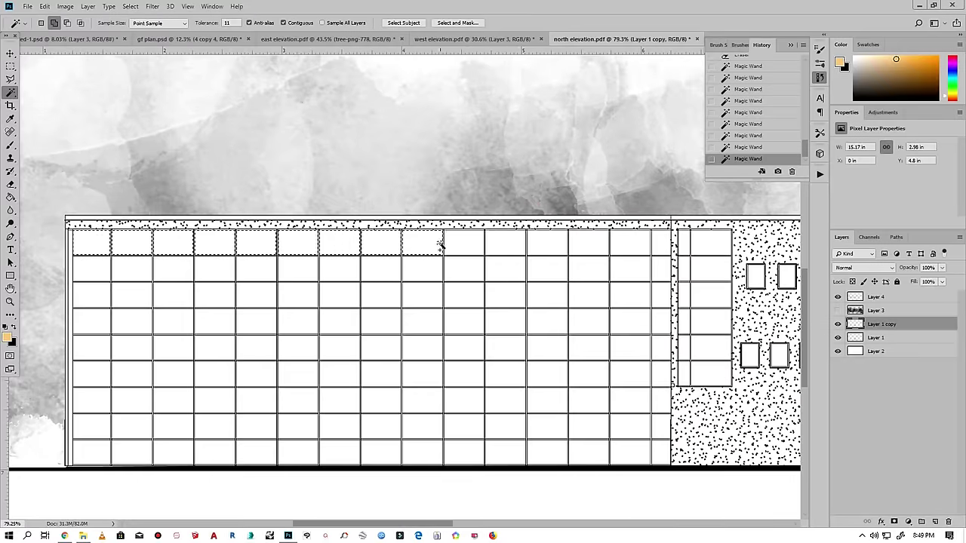
scroll(620, 252, down, 2)
scroll(654, 317, up, 2)
scroll(626, 280, down, 2)
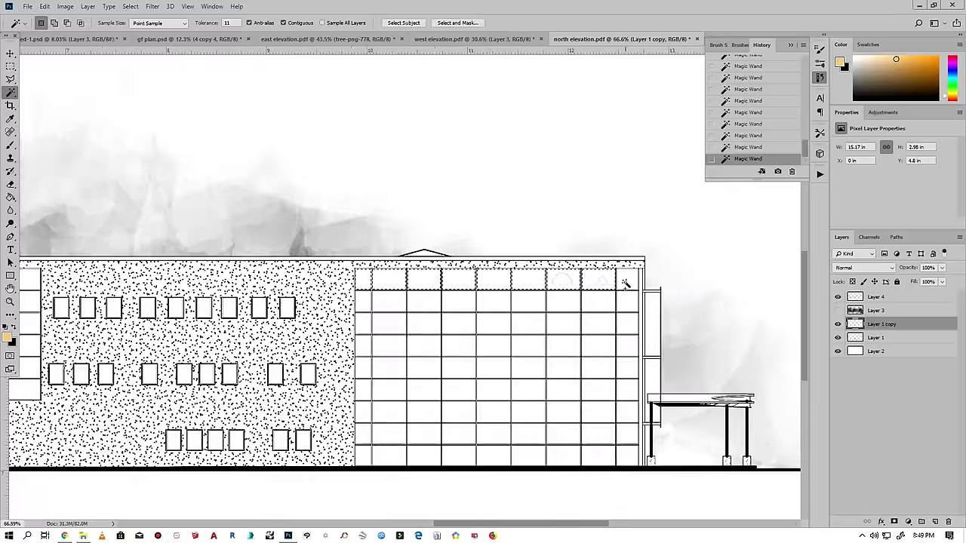
scroll(76, 264, up, 2)
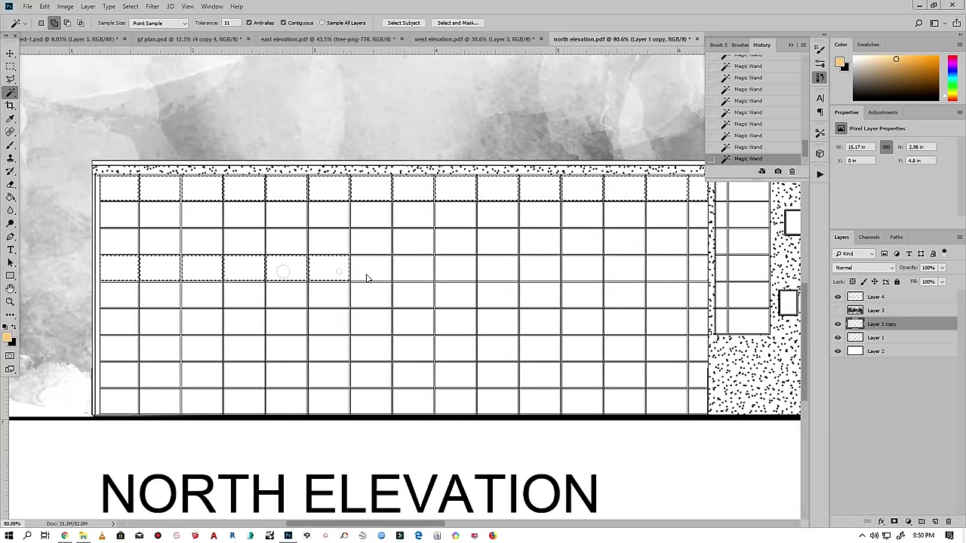
scroll(590, 275, right, 3)
scroll(558, 281, right, 3)
scroll(526, 287, down, 2)
scroll(521, 298, up, 2)
scroll(658, 307, down, 2)
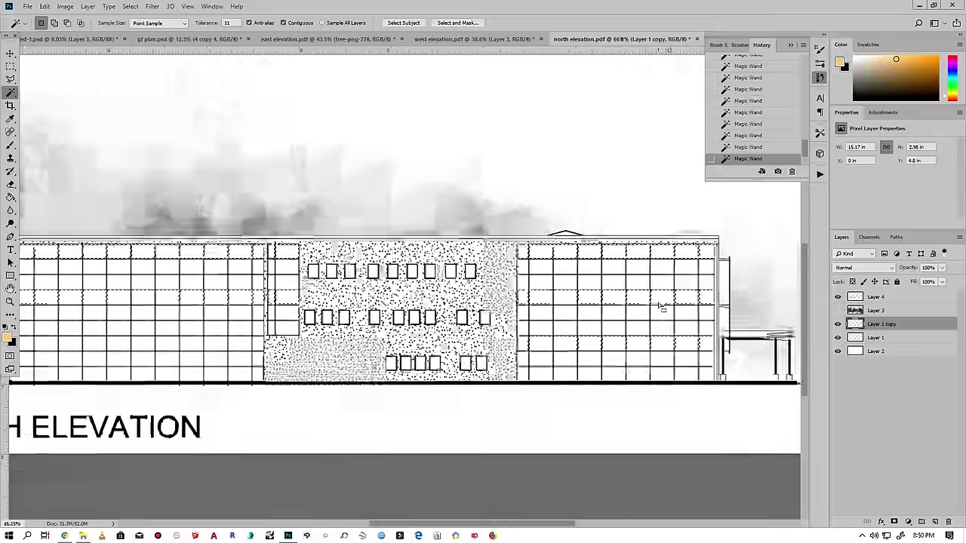
scroll(312, 317, up, 1)
scroll(363, 342, down, 1)
scroll(363, 342, up, 2)
scroll(237, 302, down, 1)
scroll(237, 345, down, 2)
- Fill the selected glazing cells with the foreground yellow on a new empty layer
key(ctrl+shift+alt+n)
click(41, 6)
click(72, 241)
click(463, 140)
click(463, 151)
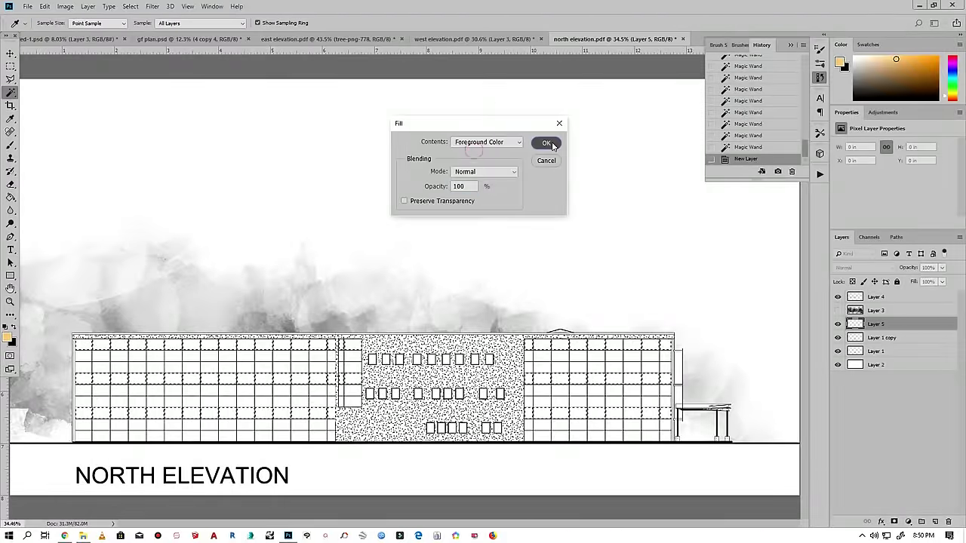
click(547, 143)
- Paste a tree into the north elevation at the building's left end, and send the wash layer down
click(475, 38)
click(838, 415)
right_click(853, 344)
click(611, 38)
scroll(578, 266, up, 2)
key(ctrl+v)
key(ctrl+t)
drag(351, 366, 87, 423)
key(Return)
key(ctrl+[)
key(ctrl+[)
key(ctrl+[)
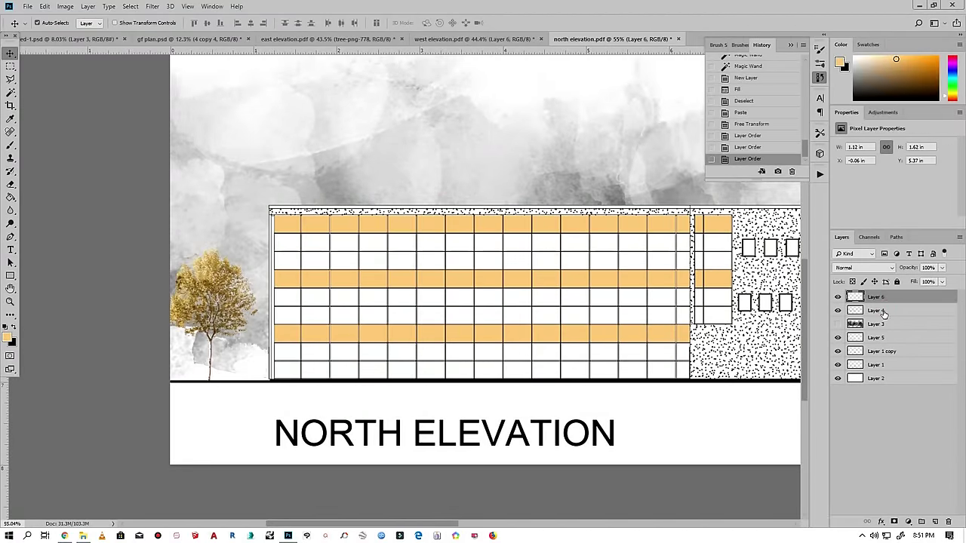
- Lower the wash layer opacity to 84% and place a tree copy at the right end
scroll(71, 415, down, 3)
click(942, 268)
drag(945, 283, 936, 283)
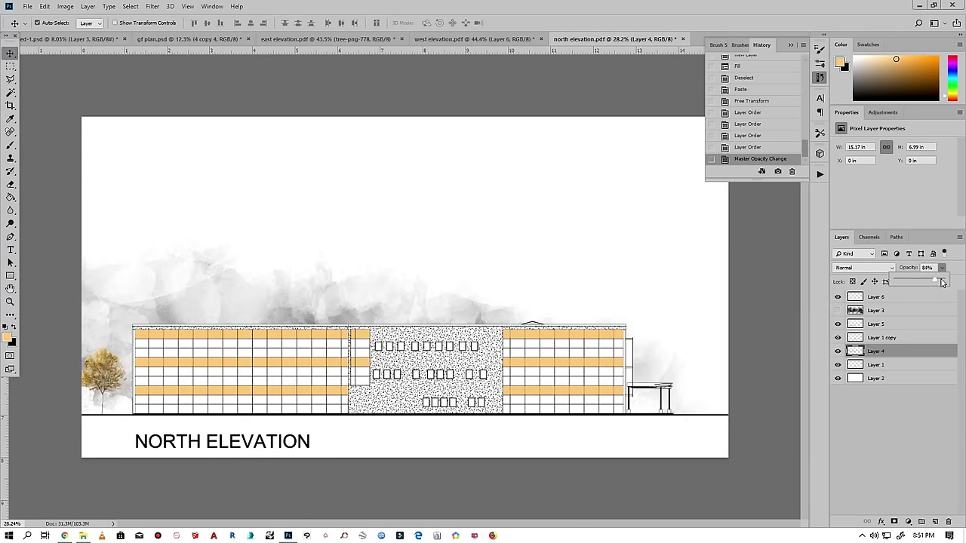
click(245, 323)
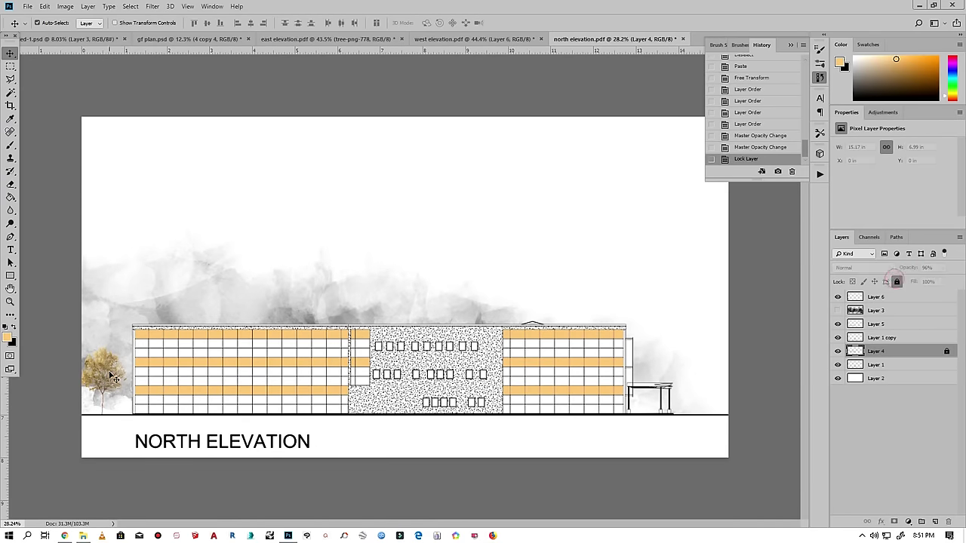
drag(712, 363, 712, 364)
scroll(712, 363, up, 1)
scroll(555, 351, down, 1)
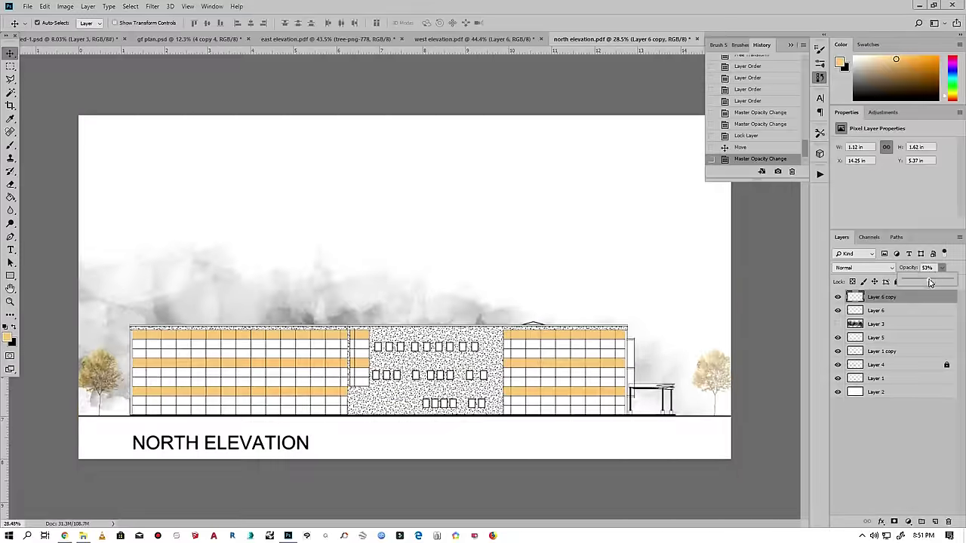
- Bring a tree from the west elevation's left group and position it among the left trees
key(ctrl+shift+Tab)
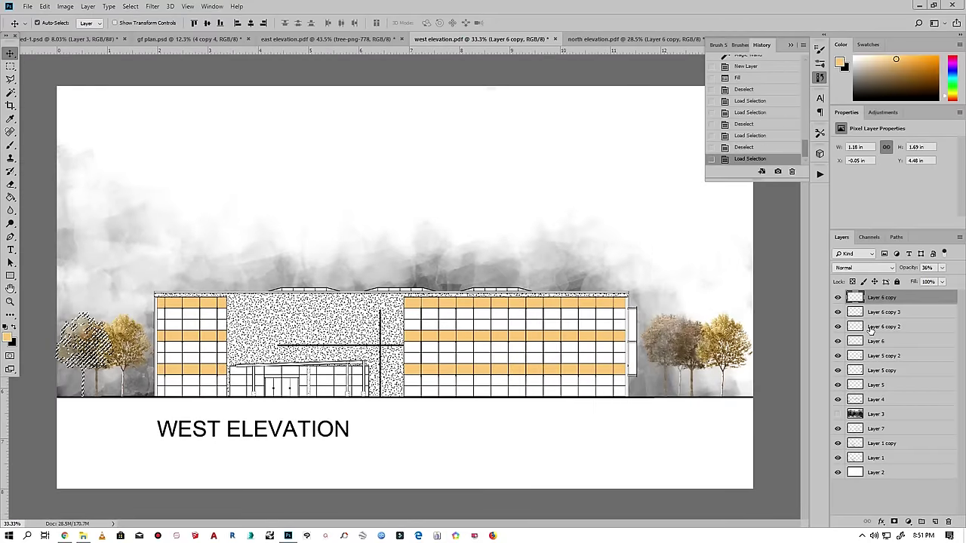
drag(106, 355, 90, 368)
scroll(91, 368, up, 1)
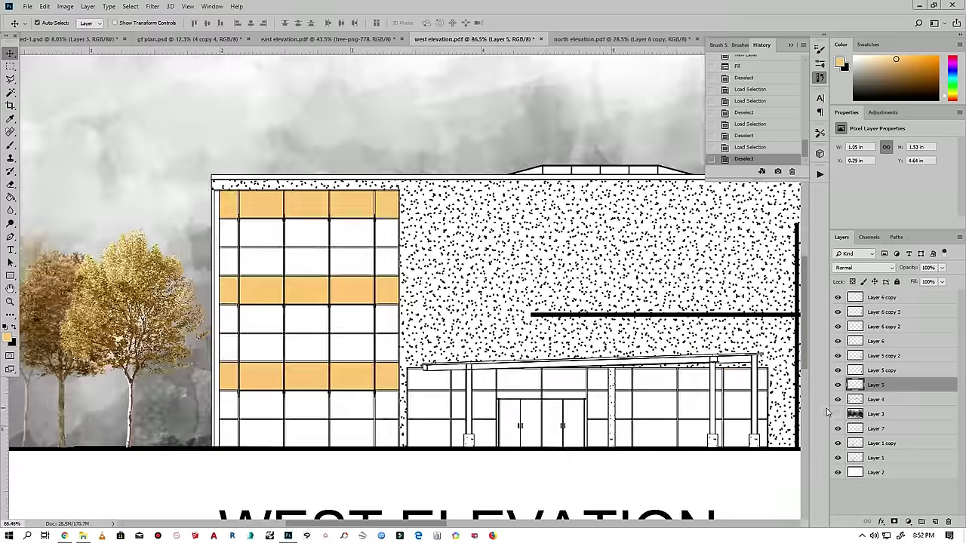
key(ctrl+Tab)
scroll(109, 410, up, 1)
key(ctrl+v)
key(ctrl+t)
drag(479, 256, 248, 242)
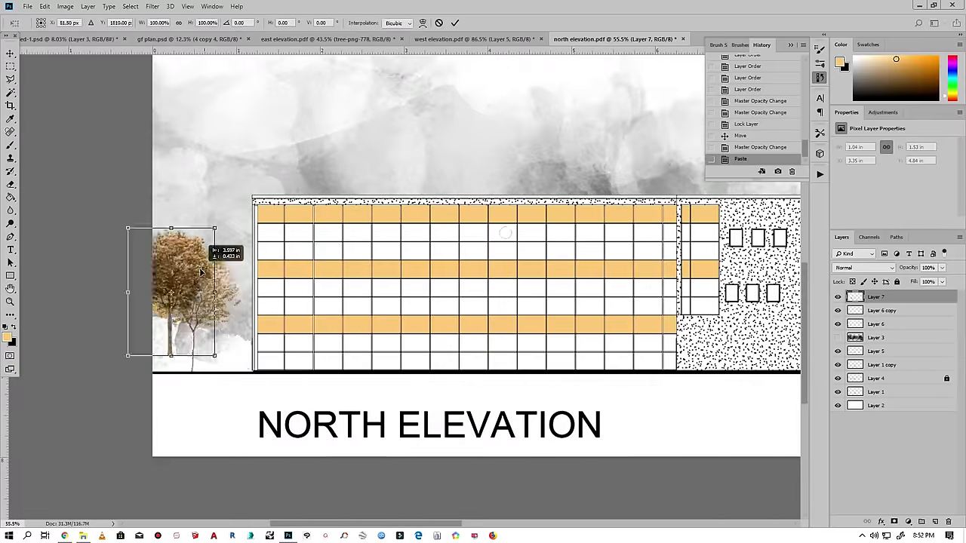
key(Return)
- Paste another tree at the right end and duplicate it, shifting the copy further right
scroll(733, 416, right, 10)
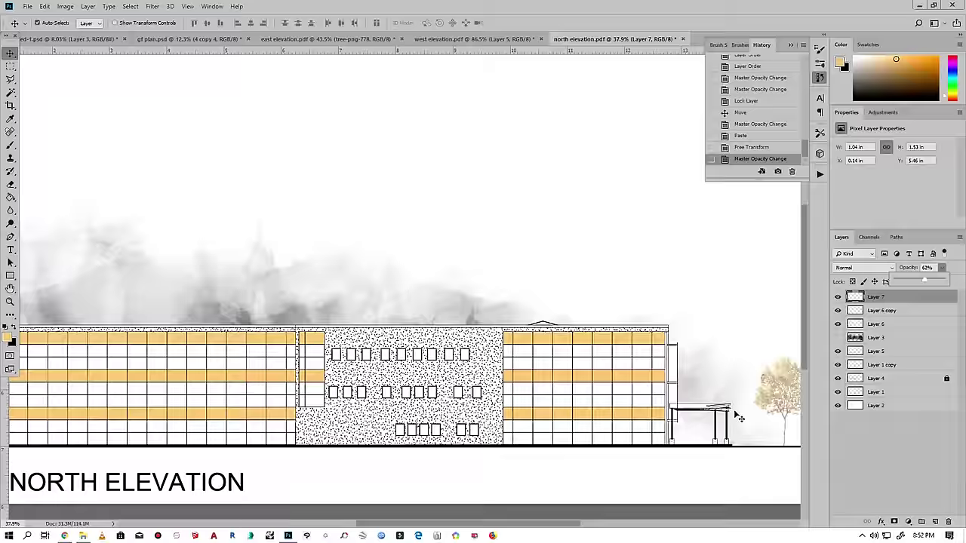
scroll(375, 384, right, 5)
key(ctrl+v)
key(ctrl+t)
drag(341, 280, 602, 361)
scroll(650, 438, up, 3)
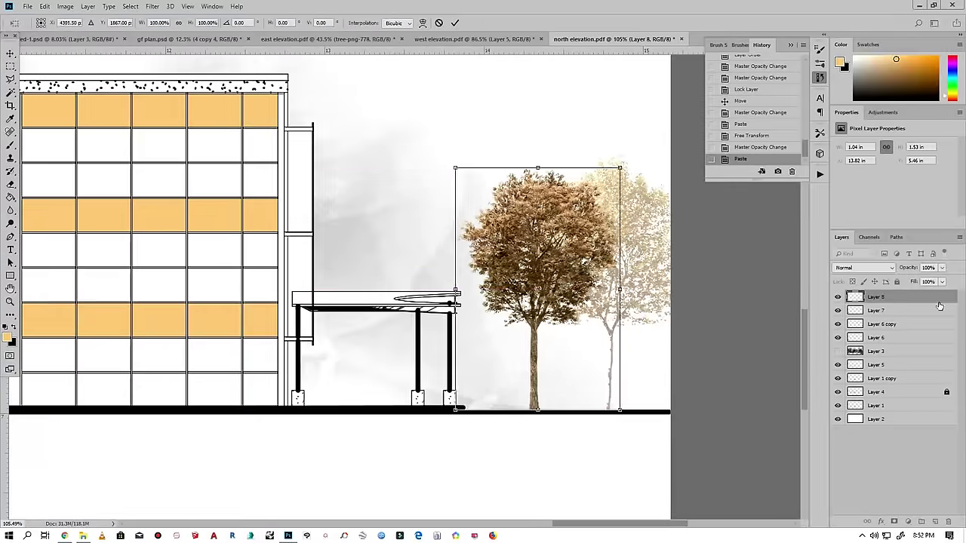
key(Return)
right_click(880, 297)
click(765, 169)
drag(562, 213, 608, 213)
key(Return)
- Make the tree copy black and white at 38% opacity and hide the white background
click(65, 6)
click(188, 93)
click(804, 70)
mouse_move(942, 268)
mouse_down()
mouse_move(908, 283)
mouse_move(925, 282)
mouse_up()
key(ctrl+0)
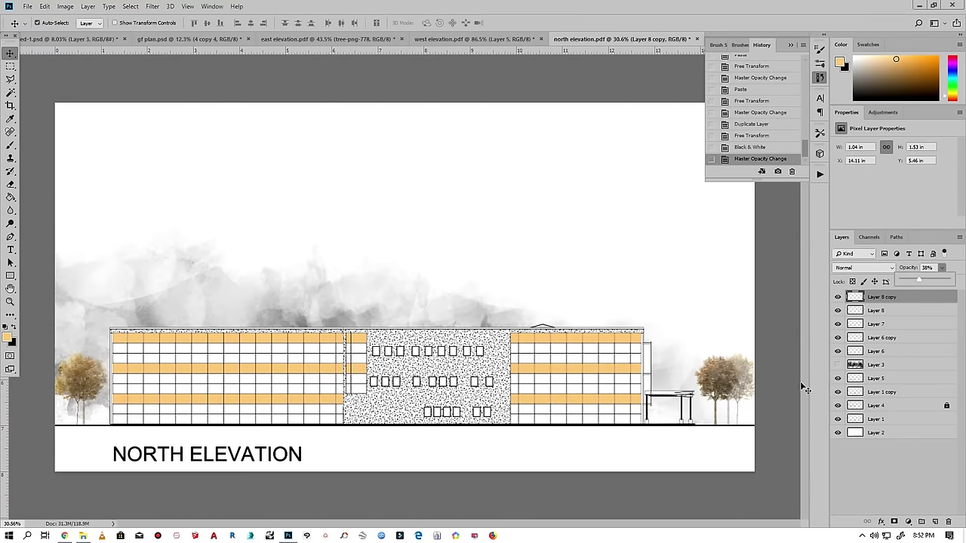
click(840, 433)
right_click(881, 421)
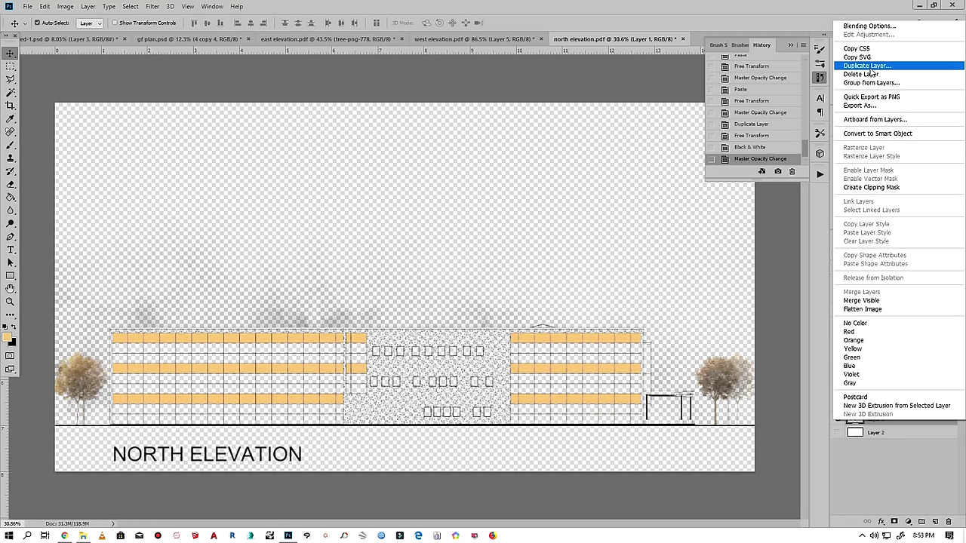
- Merge the north elevation's visible layers and select the whole canvas
click(880, 302)
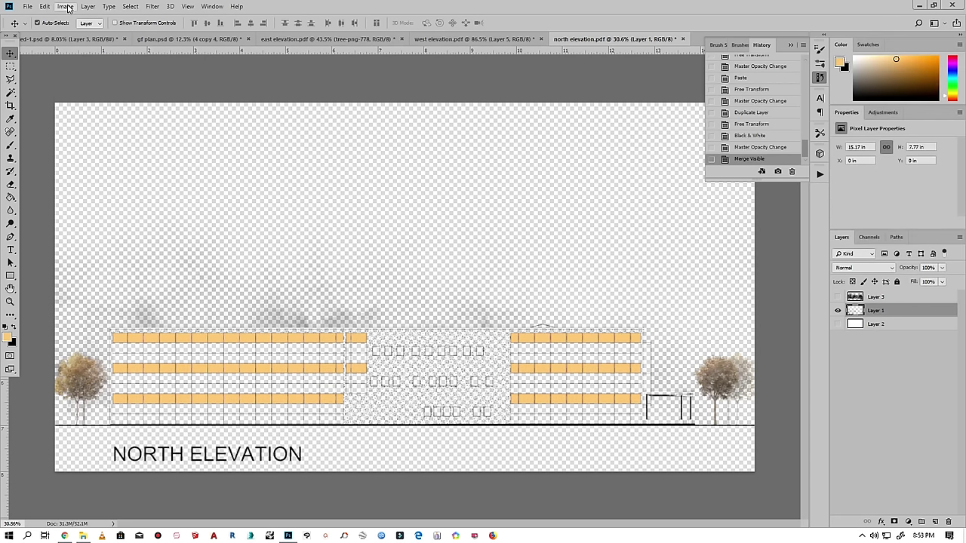
click(131, 6)
click(140, 18)
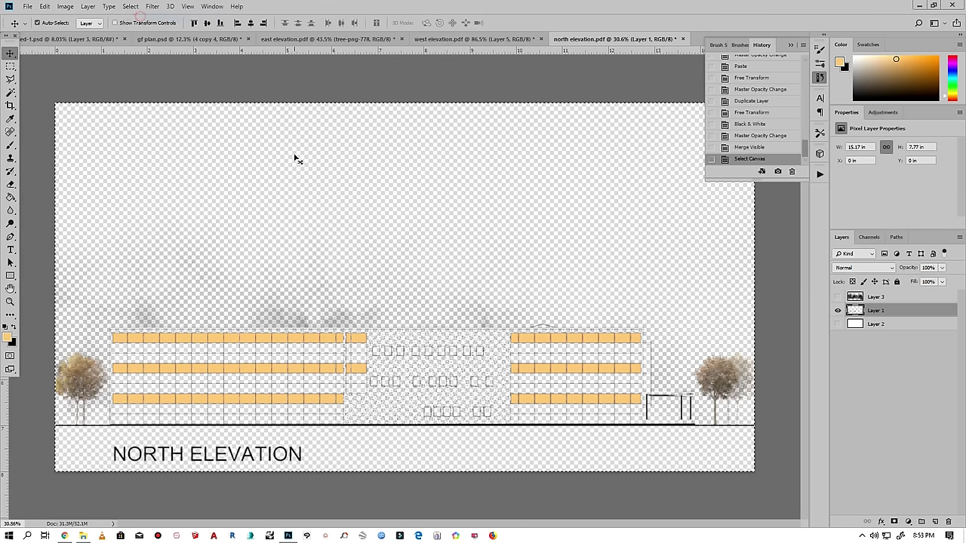
click(69, 39)
- On the presentation sheet, paste the north elevation and move it below the west elevation
drag(474, 465, 478, 471)
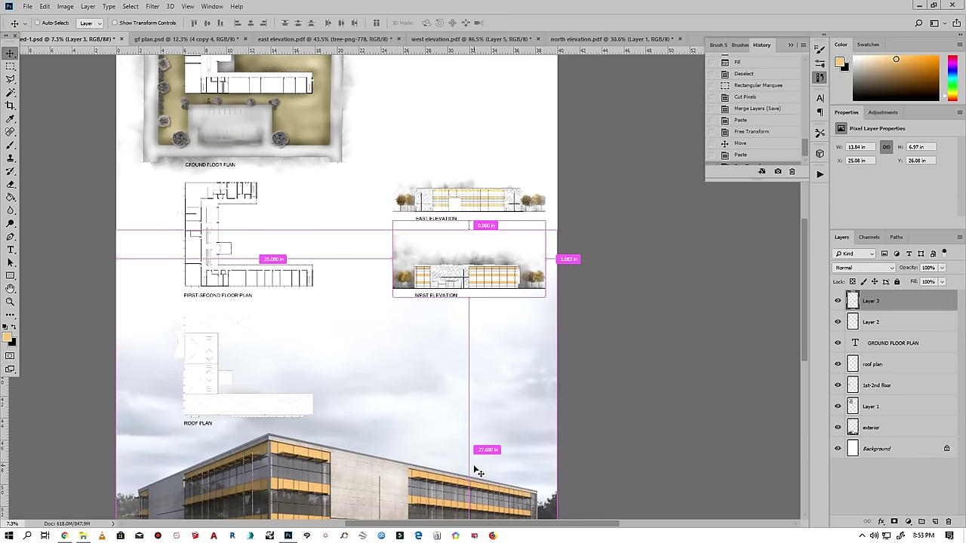
key(Return)
key(ctrl+v)
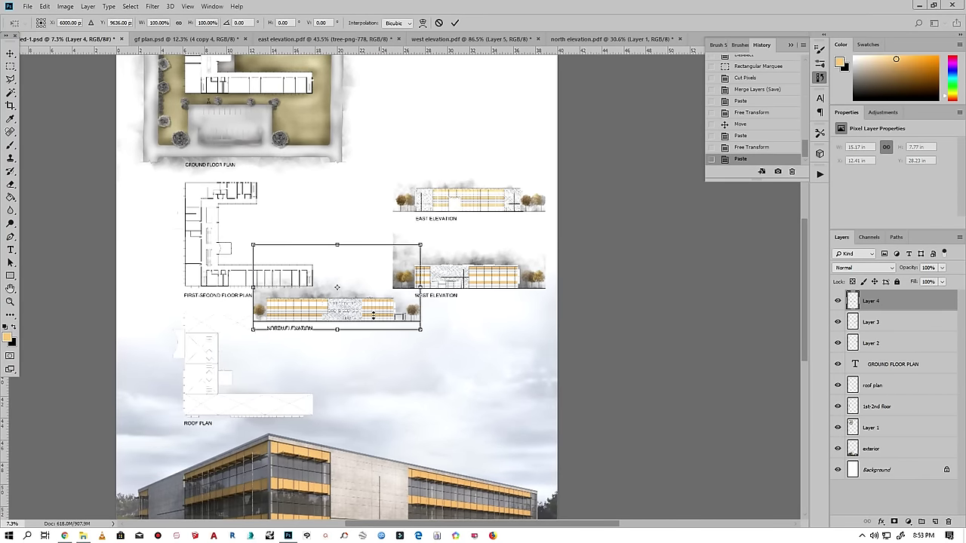
key(ctrl+t)
drag(344, 279, 478, 326)
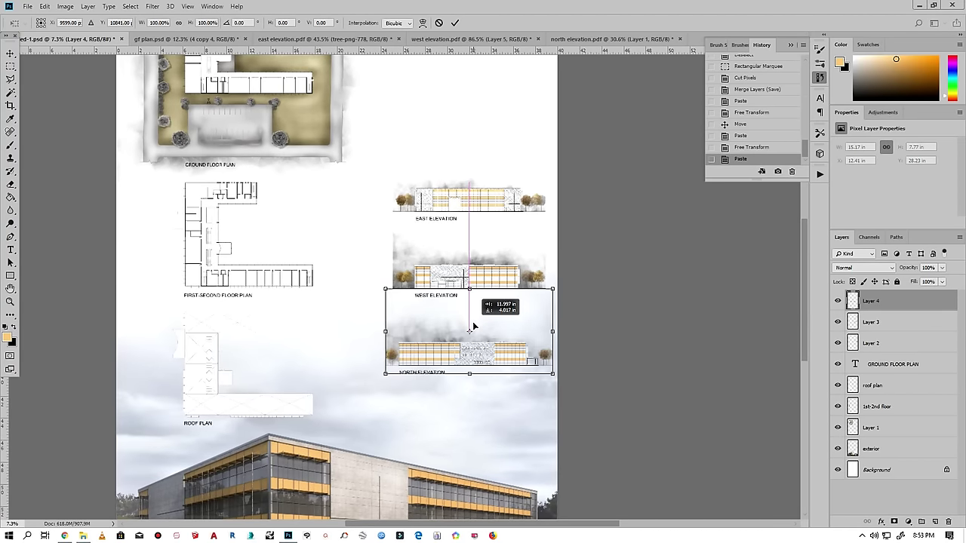
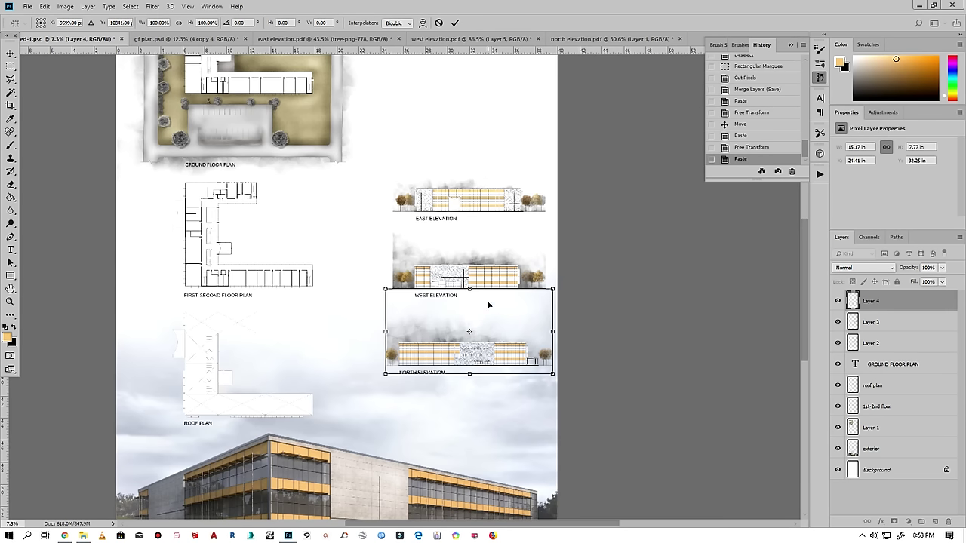
- Raise the north elevation slightly on the board and commit the transform
drag(489, 326, 487, 316)
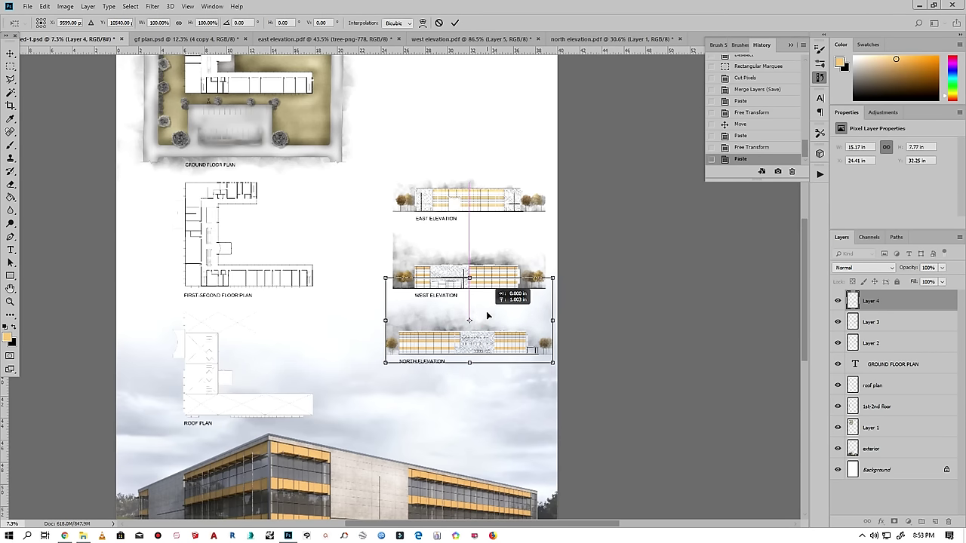
drag(486, 313, 487, 310)
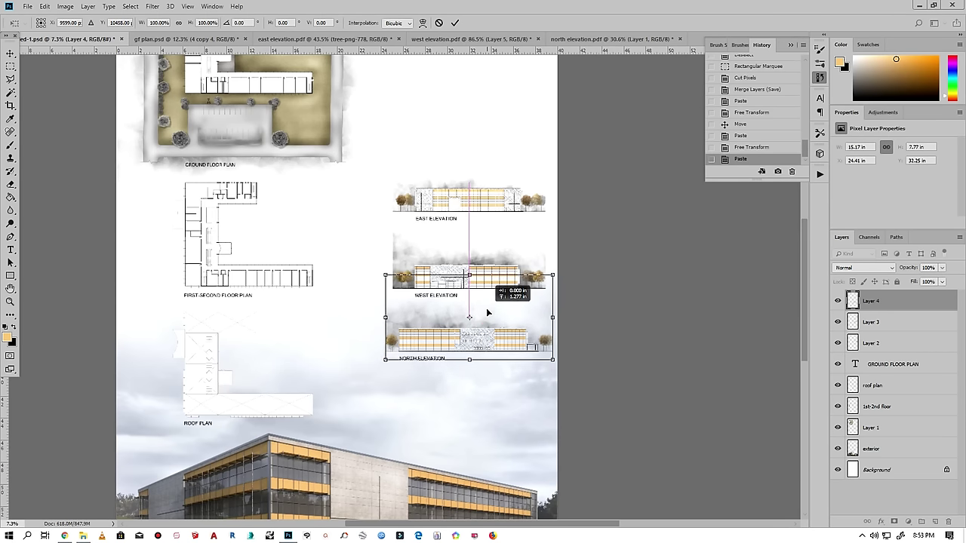
click(453, 23)
- Import the south elevation PDF from the drawings folder as a new document
scroll(367, 280, down, 1)
scroll(367, 290, down, 1)
scroll(369, 298, down, 1)
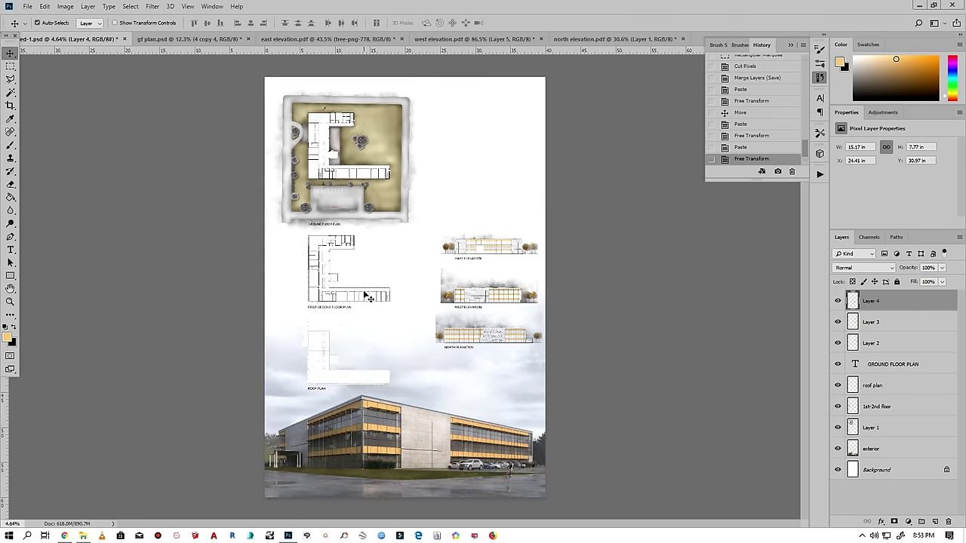
click(83, 535)
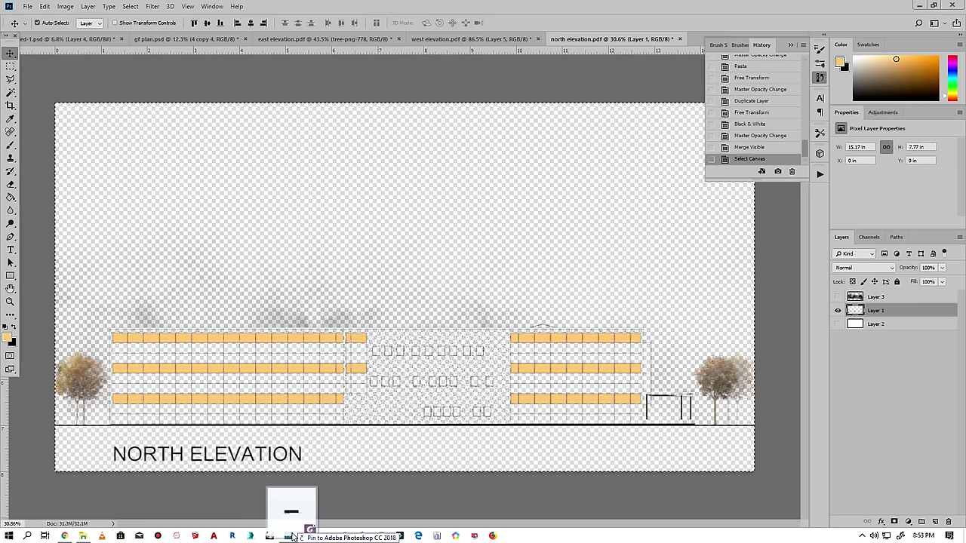
drag(293, 536, 698, 40)
click(602, 287)
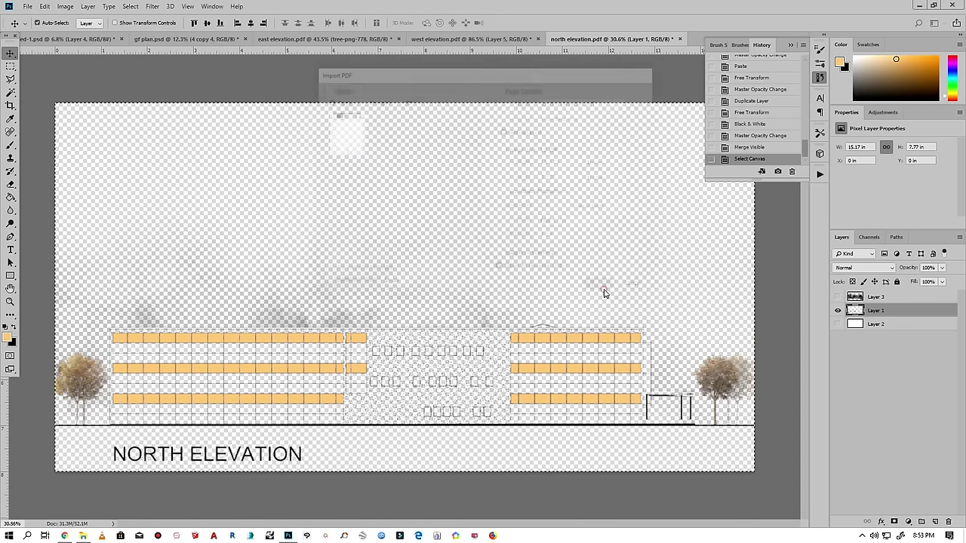
- Extend the canvas height to 8 in and fill the new layer with white
scroll(483, 341, down, 2)
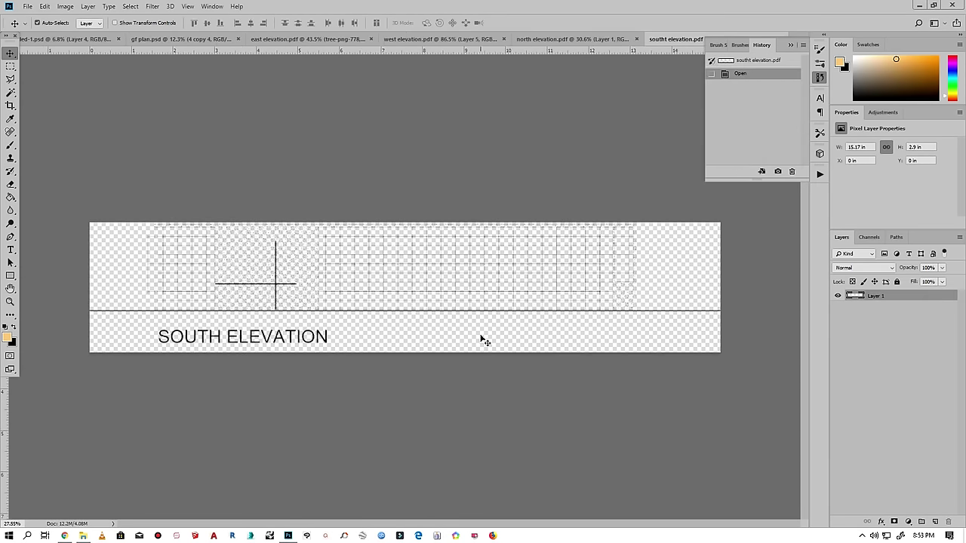
click(65, 6)
click(79, 88)
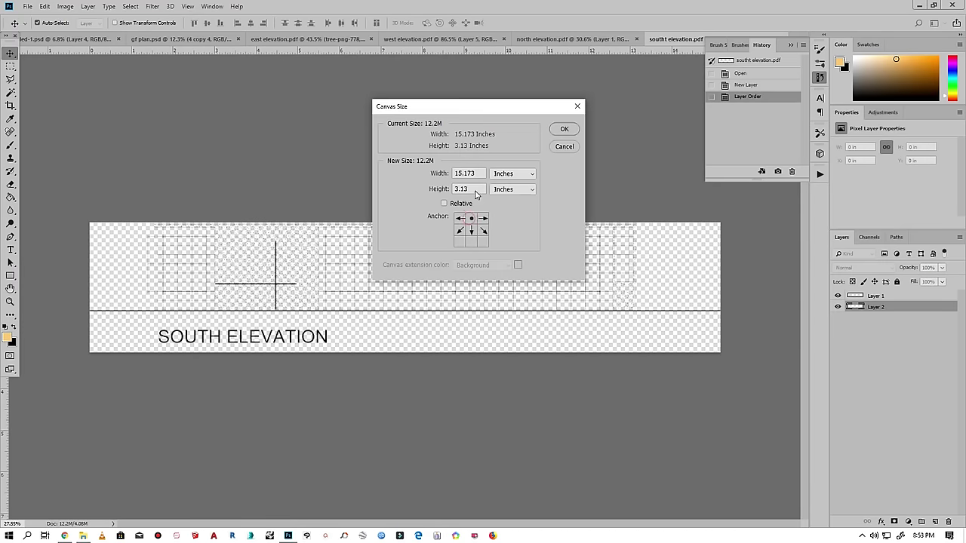
text(8)
click(564, 129)
click(65, 6)
click(64, 189)
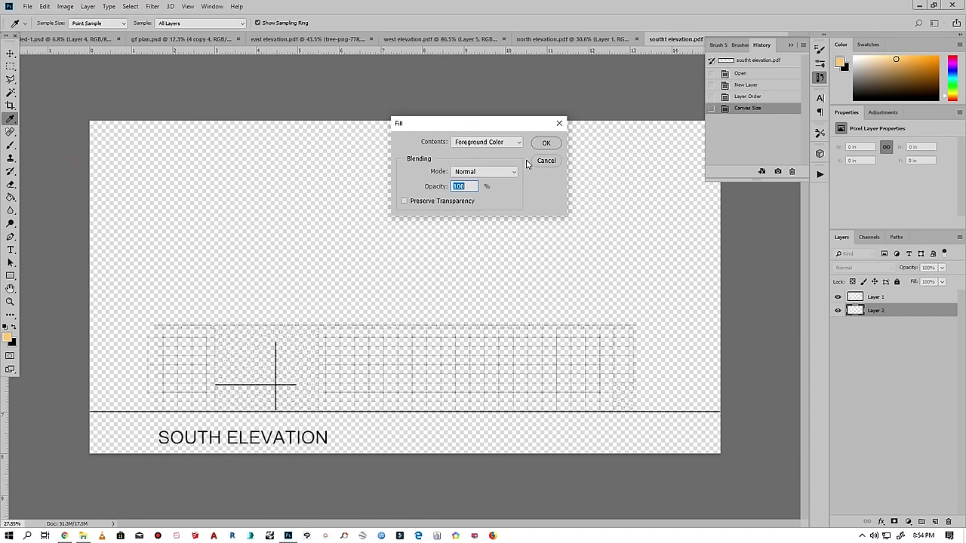
click(475, 140)
click(555, 144)
- Copy the ink-cloud layer from the north elevation and paste it into the south elevation
click(574, 39)
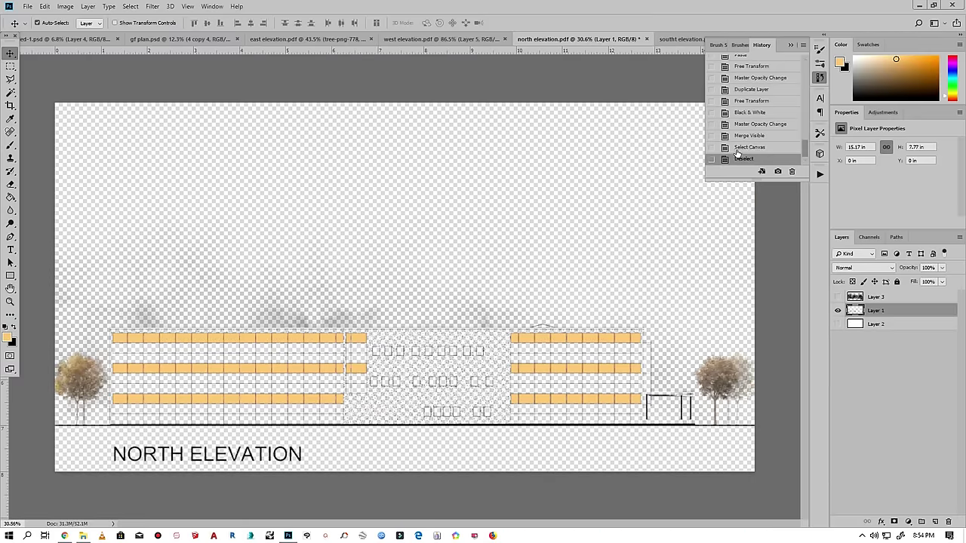
click(837, 297)
right_click(876, 297)
key(Escape)
key(ctrl+c)
key(ctrl+Tab)
key(ctrl+v)
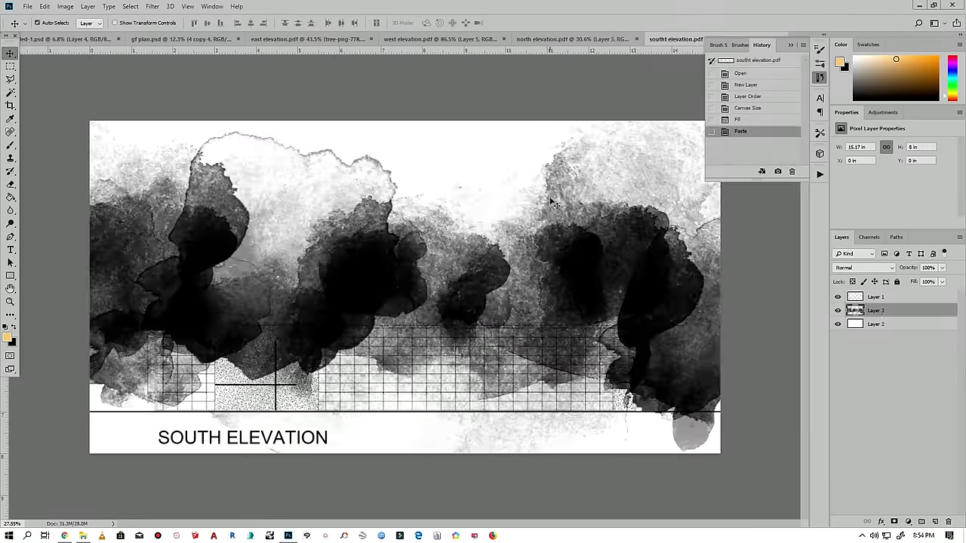
- Duplicate the linework layer and copy the Magic Wand-selected building onto its own layer
right_click(875, 300)
click(778, 178)
key(Return)
click(878, 324)
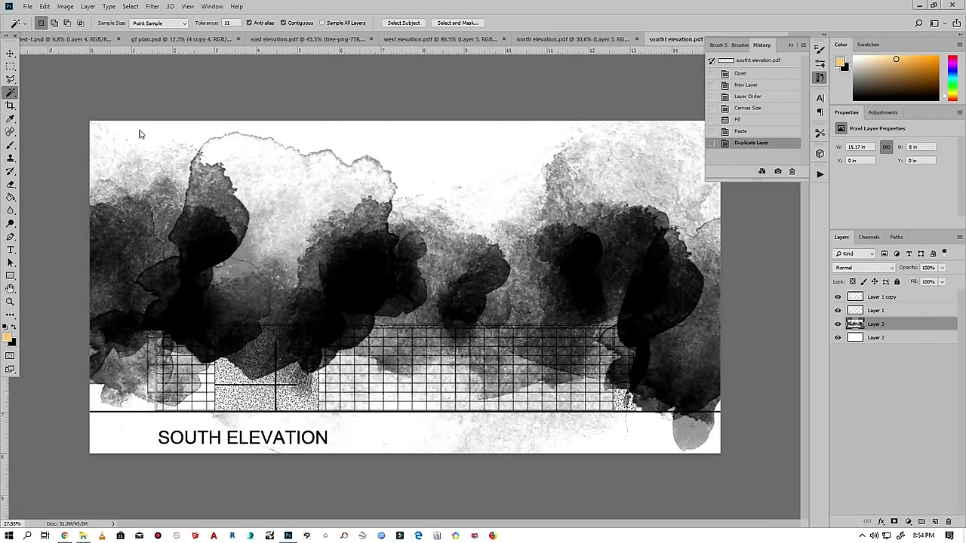
click(139, 135)
key(ctrl+d)
click(346, 311)
key(ctrl+j)
key(ctrl+plus)
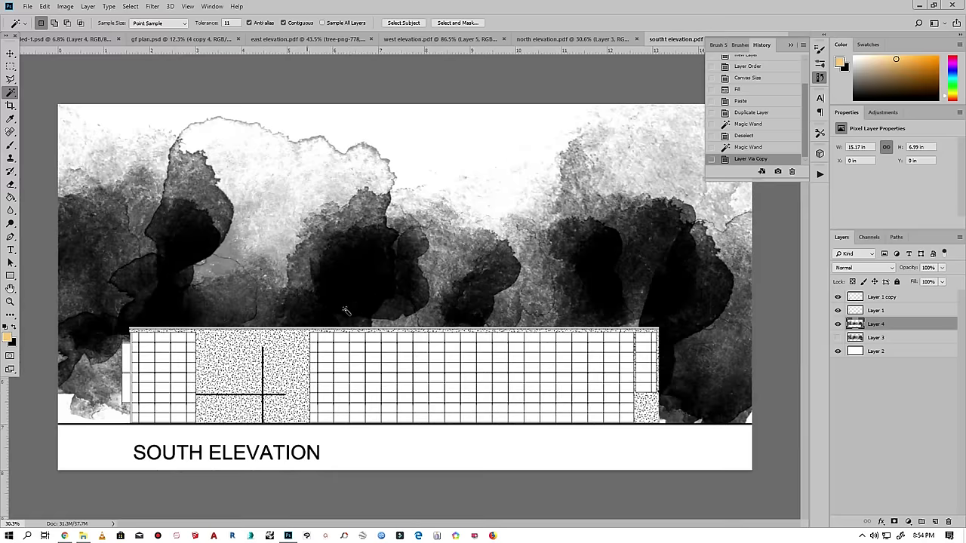
- Fade the ink clouds behind the building with a soft eraser at 42% opacity
key(e)
right_click(355, 240)
key(ctrl+minus)
right_click(407, 205)
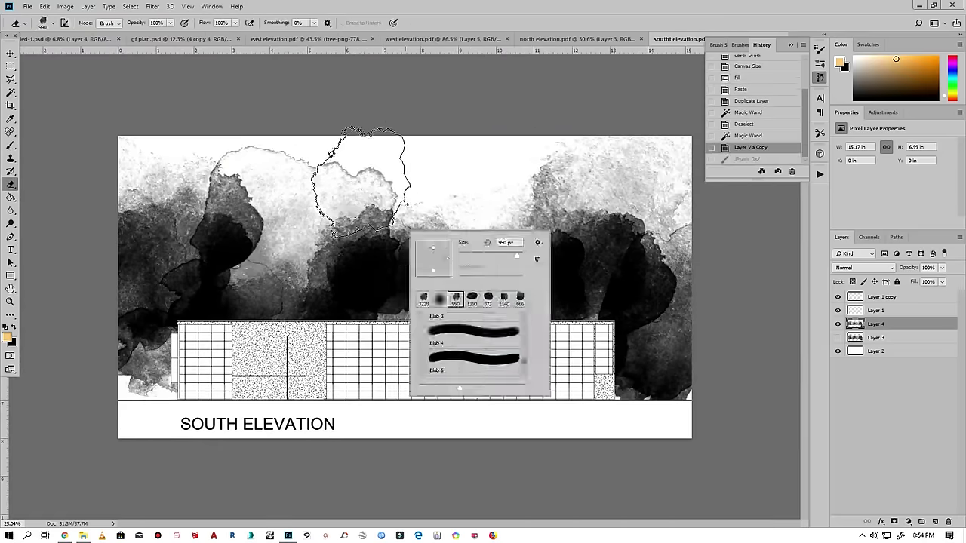
key(Escape)
key(4)
key(2)
drag(355, 227, 302, 317)
drag(227, 295, 144, 354)
drag(196, 197, 242, 226)
mouse_move(589, 226)
mouse_down()
mouse_move(640, 315)
mouse_move(422, 279)
mouse_up()
right_click(397, 227)
key(Escape)
mouse_move(347, 203)
mouse_down()
mouse_move(468, 257)
mouse_move(521, 257)
mouse_move(410, 194)
mouse_move(226, 216)
mouse_up()
- Lighten the upper-right, lower-left and upper clouds with a cloud-shaped eraser at 71%
right_click(459, 231)
double_click(612, 340)
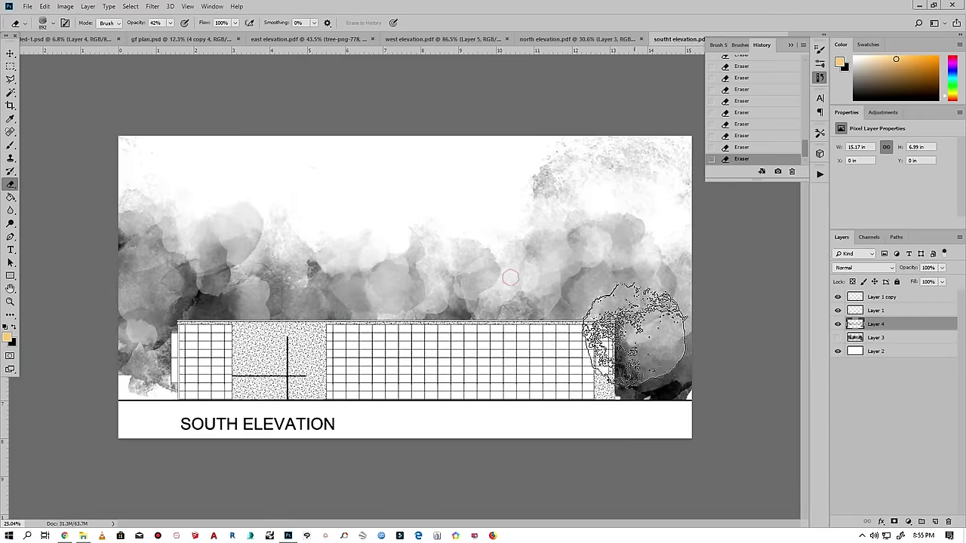
key(7)
key(1)
drag(604, 184, 636, 172)
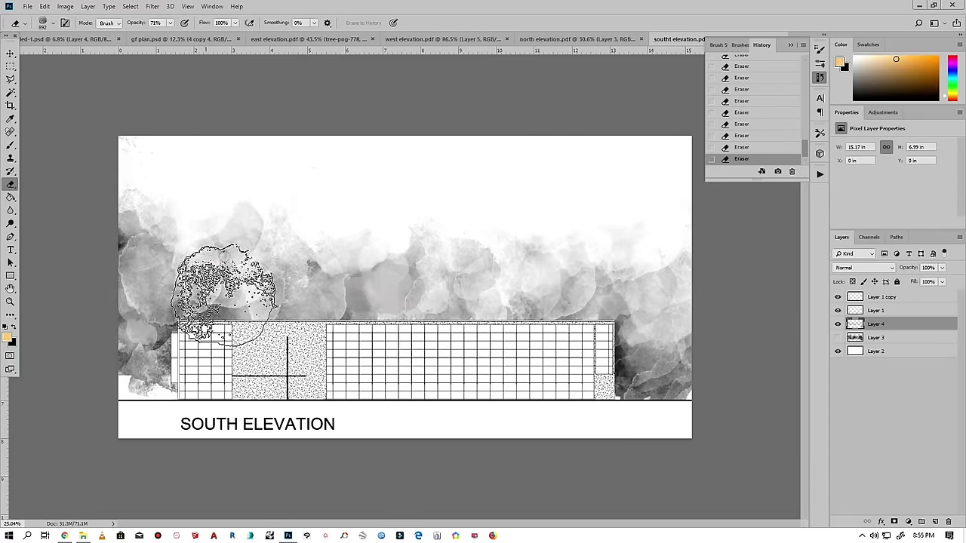
alt+scroll(405, 287, up, 1)
right_click(410, 249)
drag(332, 264, 302, 265)
key(Return)
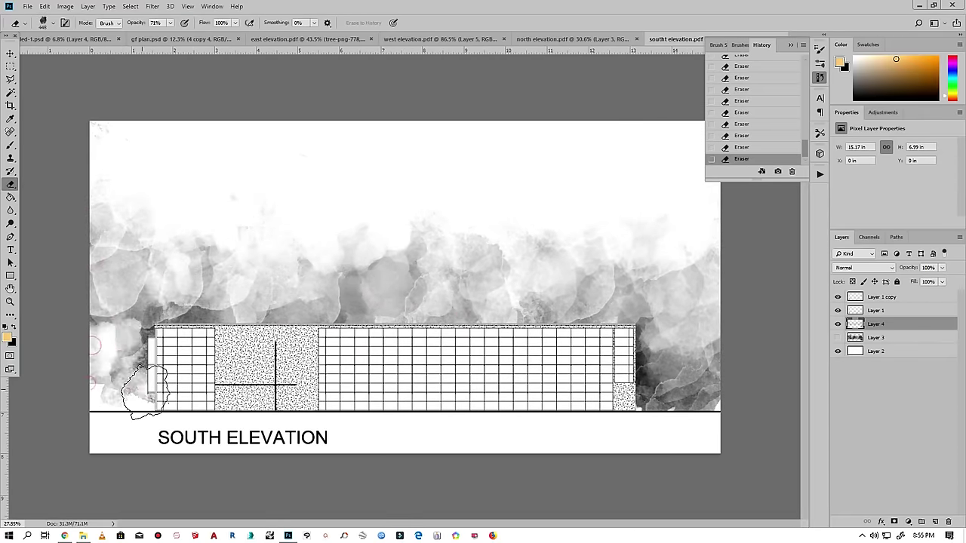
drag(128, 393, 226, 227)
right_click(246, 210)
key(Return)
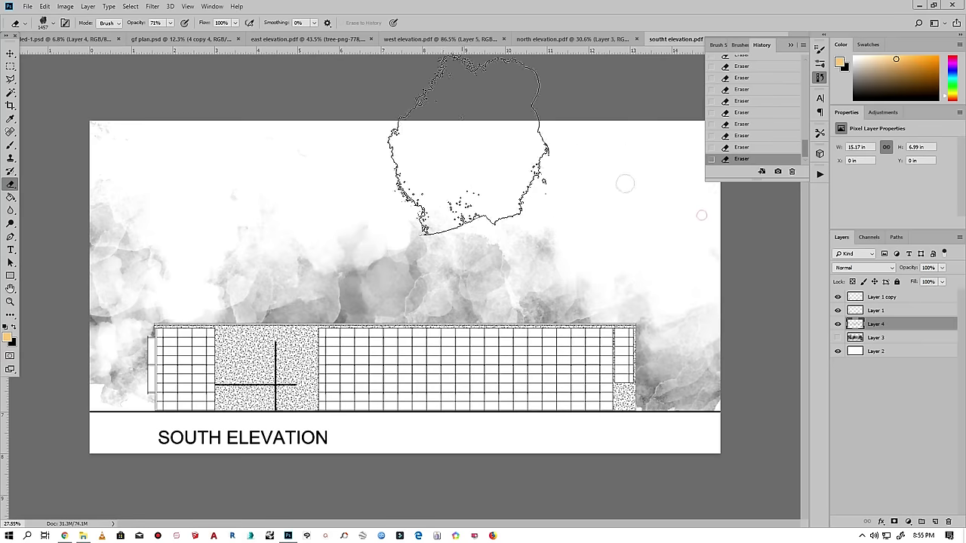
mouse_move(210, 185)
mouse_down()
mouse_move(119, 215)
mouse_move(758, 385)
mouse_up()
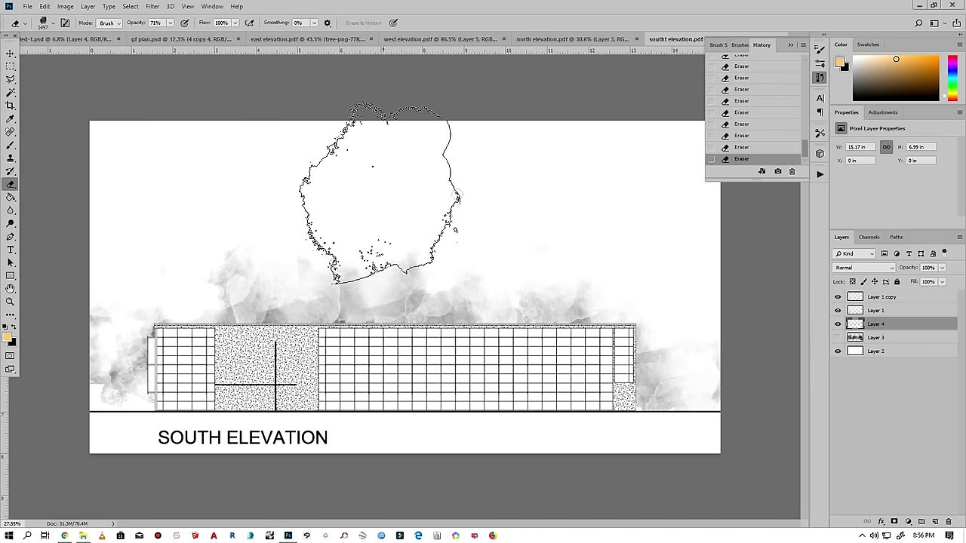
scroll(302, 174, down, 1)
scroll(246, 193, up, 2)
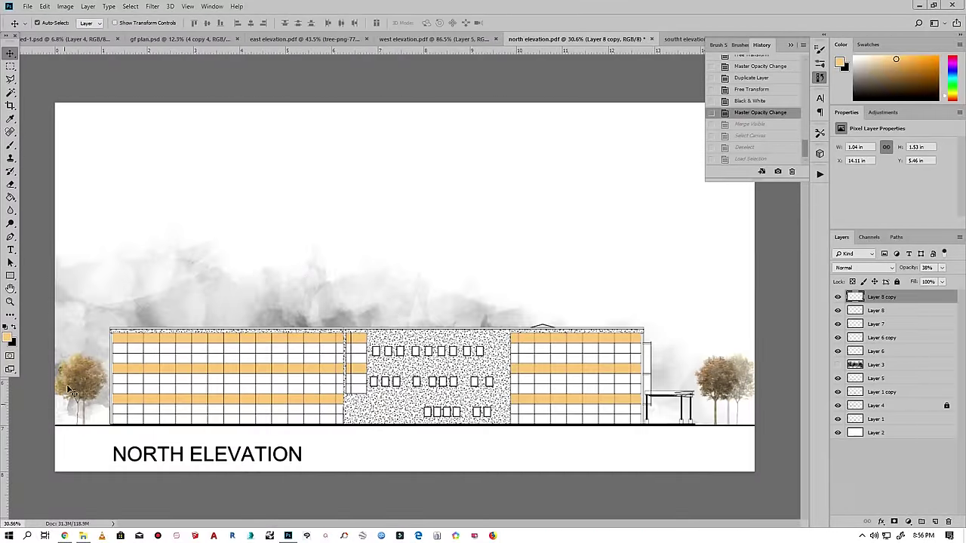
- Place the pasted tree, then copy another tree from the north elevation to the left end
mouse_move(404, 286)
mouse_down()
mouse_move(85, 368)
mouse_move(704, 377)
mouse_up()
key(Return)
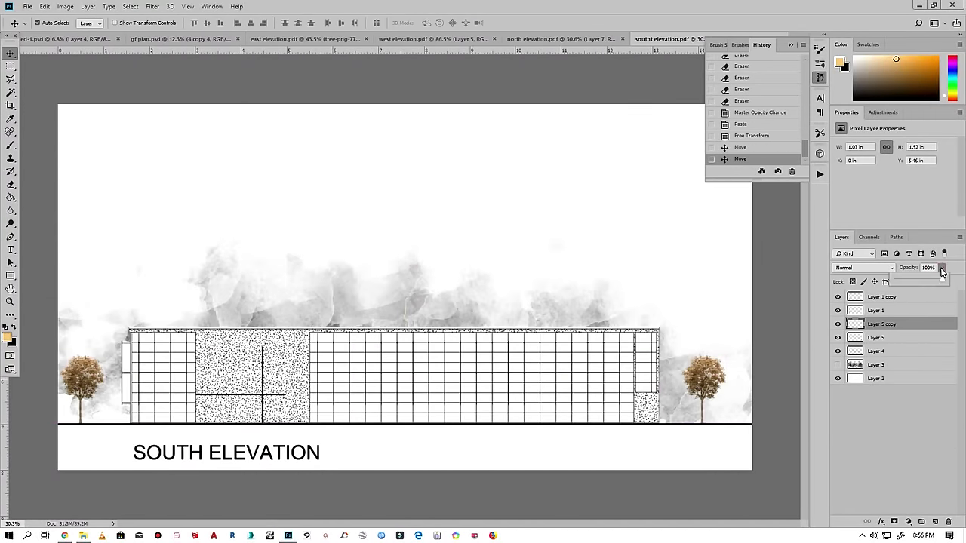
click(594, 40)
key(ctrl+c)
key(ctrl+Tab)
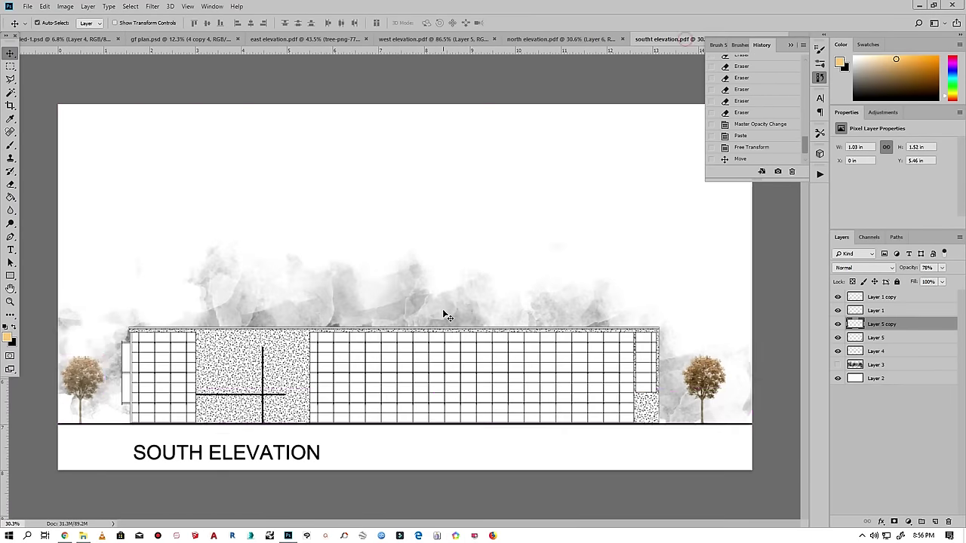
key(ctrl+v)
key(ctrl+t)
drag(414, 275, 84, 371)
scroll(84, 371, up, 3)
scroll(150, 359, down, 1)
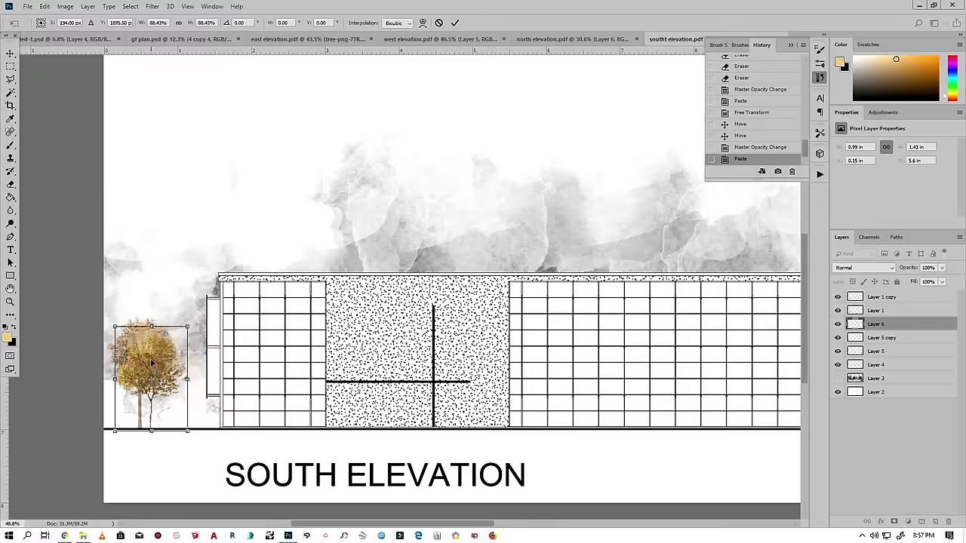
key(Return)
drag(142, 413, 137, 415)
- Position tree copies at the right end, with one set behind the right-hand trees
scroll(136, 417, down, 2)
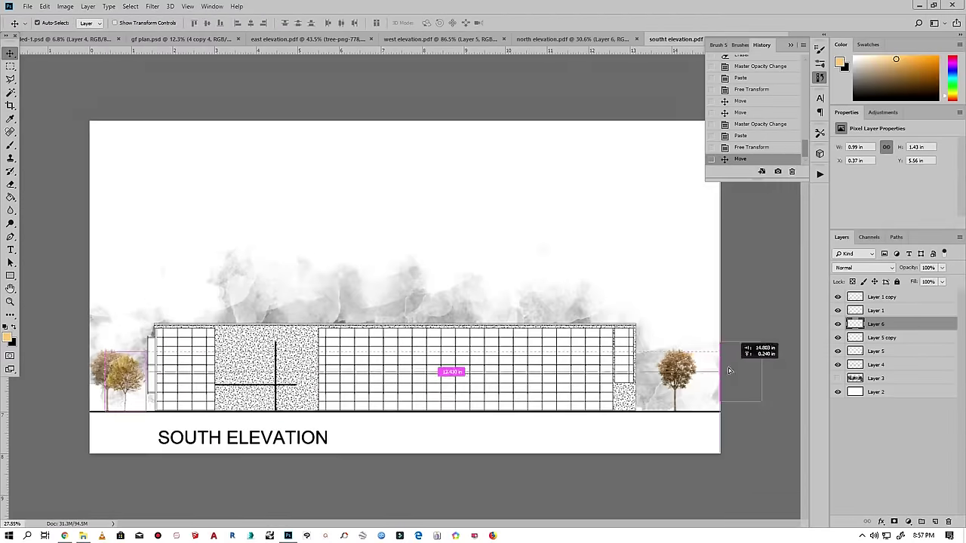
drag(729, 370, 730, 371)
scroll(730, 371, up, 3)
scroll(679, 362, up, 2)
drag(649, 363, 596, 362)
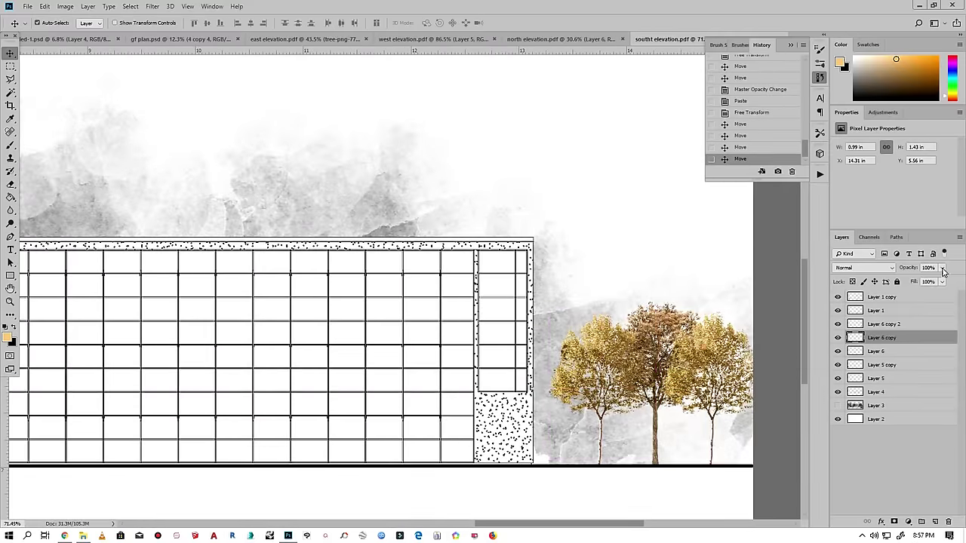
drag(680, 378, 588, 378)
- Make the back tree black and white, then duplicate it and move the copy to the left end
click(65, 6)
click(259, 108)
key(Return)
scroll(638, 333, down, 3)
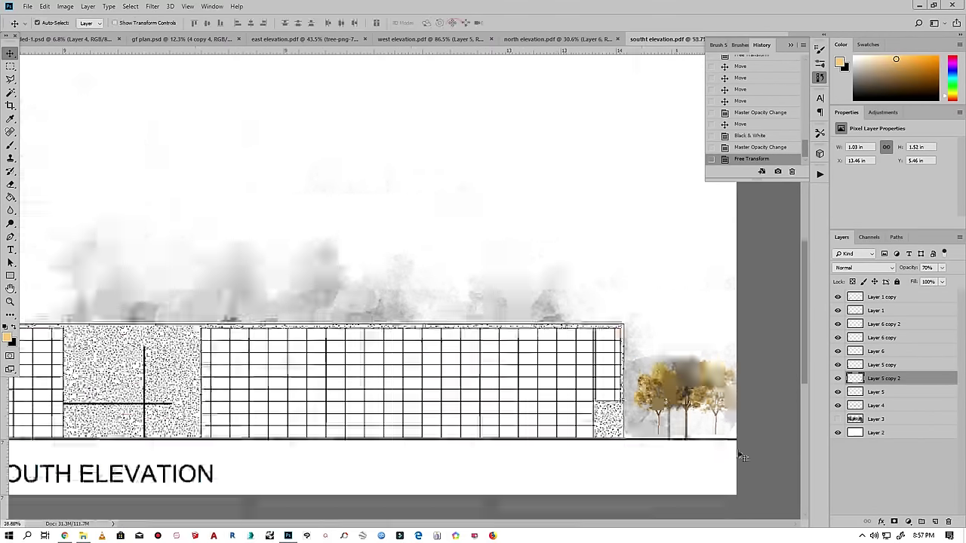
key(ctrl+0)
key(Return)
drag(743, 385, 68, 386)
key(Return)
key(ctrl+0)
- Magic Wand a top-row glazing cell on the elevation linework layer
click(876, 310)
key(w)
scroll(378, 339, up, 3)
shift+click(226, 253)
scroll(537, 192, down, 2)
scroll(538, 192, up, 3)
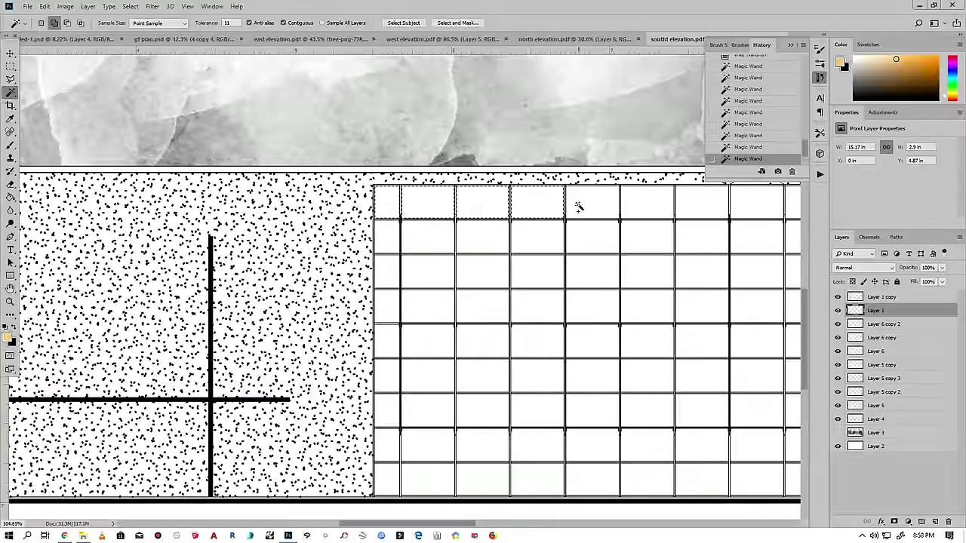
- Add four more top-row and four fourth-row glazing cells to the selection
scroll(546, 205, down, 1)
shift+click(326, 211)
shift+click(367, 212)
shift+click(408, 211)
shift+click(449, 212)
scroll(692, 218, right, 5)
scroll(572, 224, up, 1)
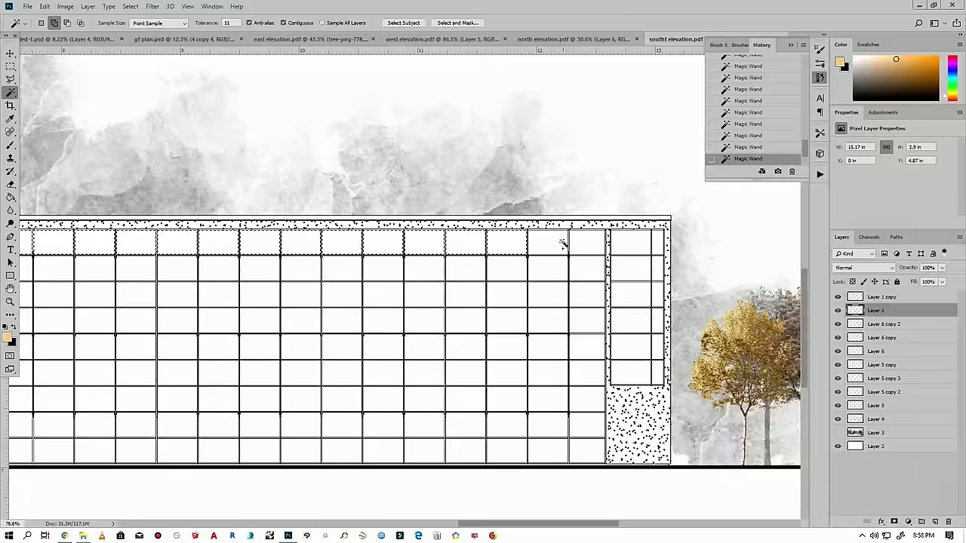
shift+click(638, 321)
shift+click(465, 320)
shift+click(424, 320)
shift+click(383, 321)
- Fill the selected glazing cells with orange on a new layer and deselect
scroll(388, 320, left, 6)
scroll(388, 319, down, 1)
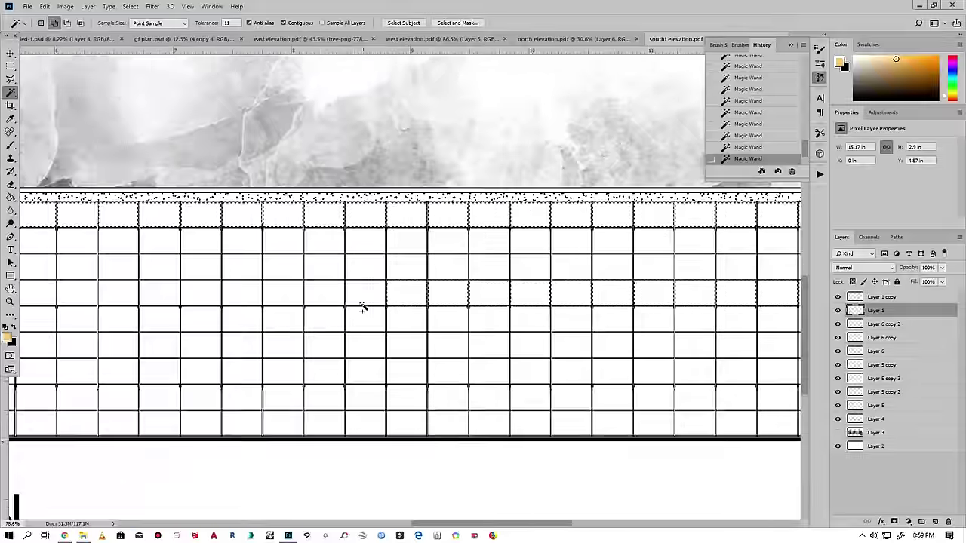
scroll(177, 283, left, 5)
scroll(176, 282, down, 1)
scroll(697, 261, down, 3)
scroll(217, 249, up, 2)
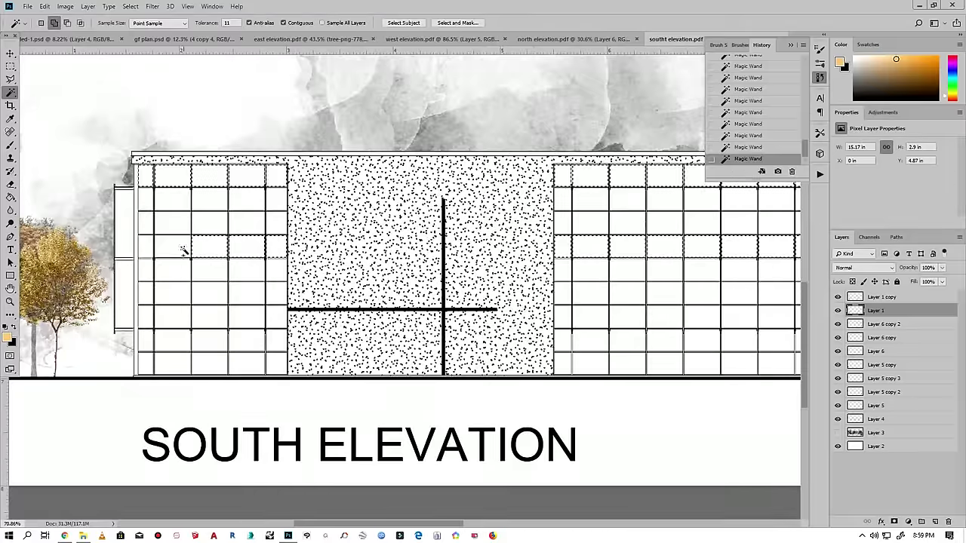
scroll(513, 308, down, 1)
scroll(513, 308, right, 3)
scroll(505, 293, right, 5)
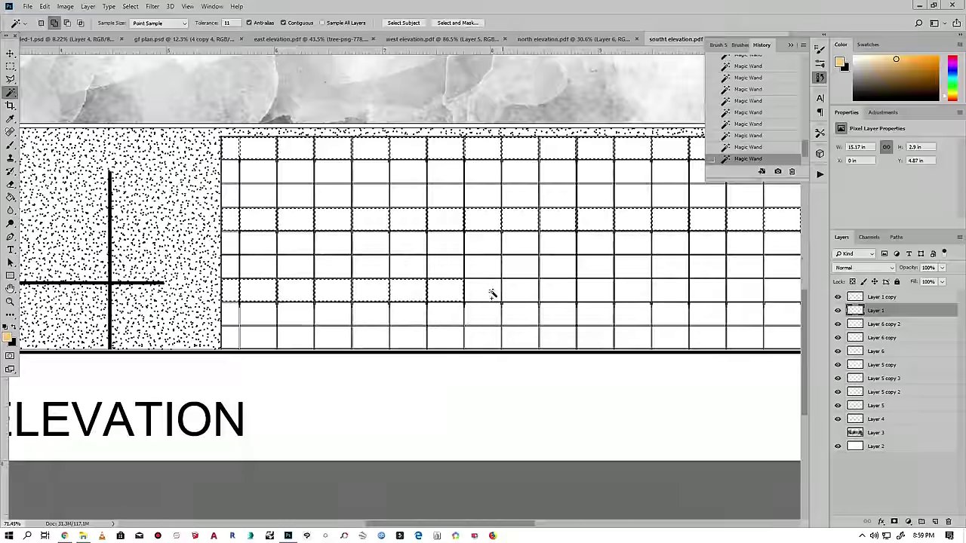
scroll(423, 276, down, 1)
scroll(596, 272, right, 2)
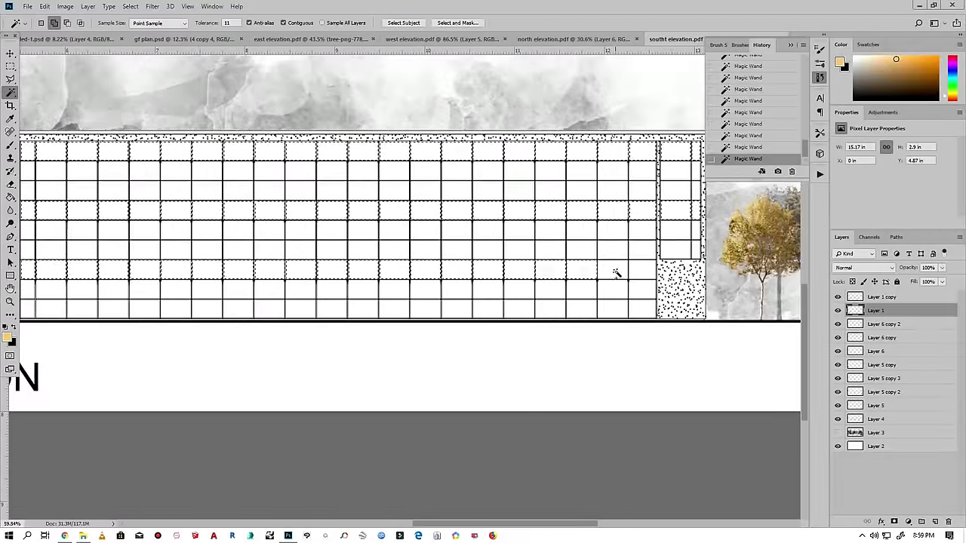
scroll(769, 306, down, 2)
click(935, 522)
click(45, 6)
click(76, 161)
click(545, 140)
key(ctrl+d)
scroll(560, 335, down, 1)
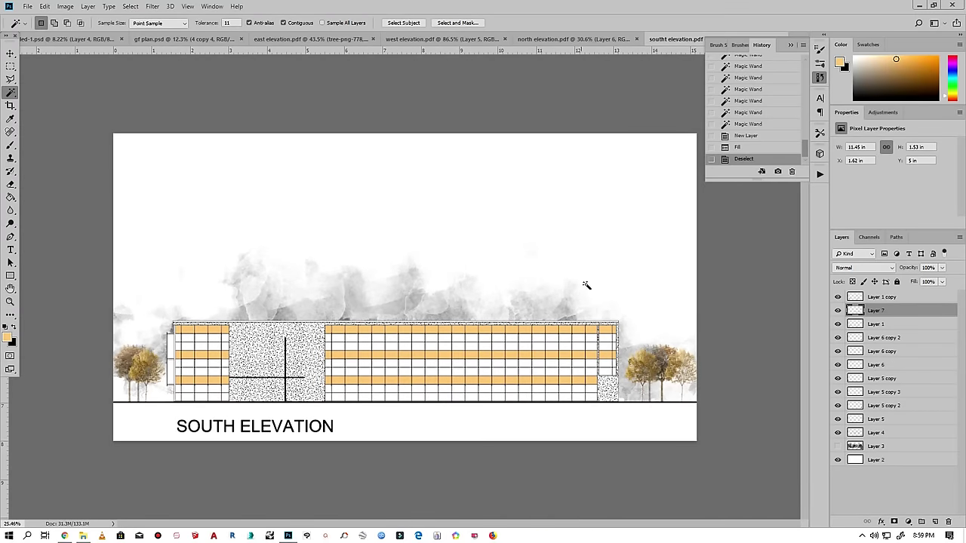
- Hide the white background, merge visible layers from Layer 4, and paste onto the presentation sheet
click(838, 461)
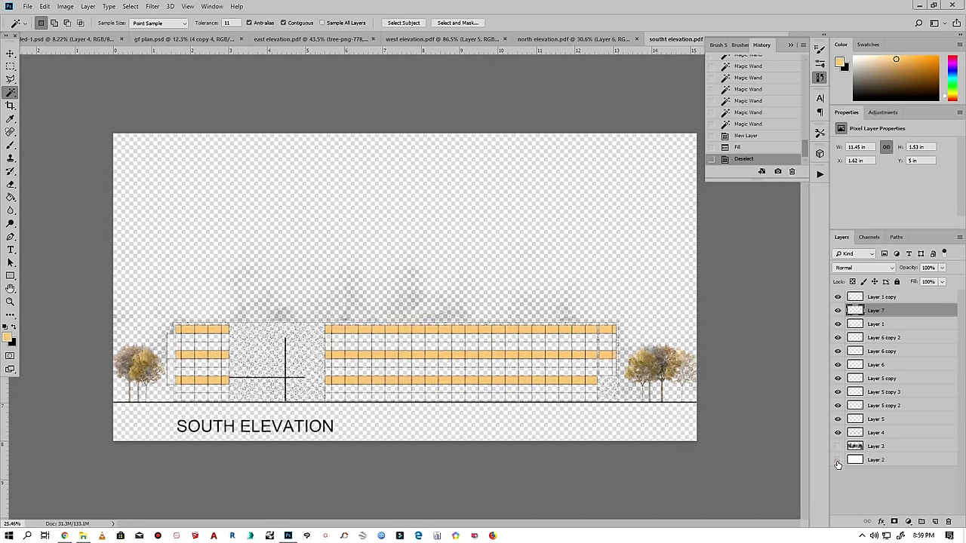
click(867, 436)
right_click(868, 436)
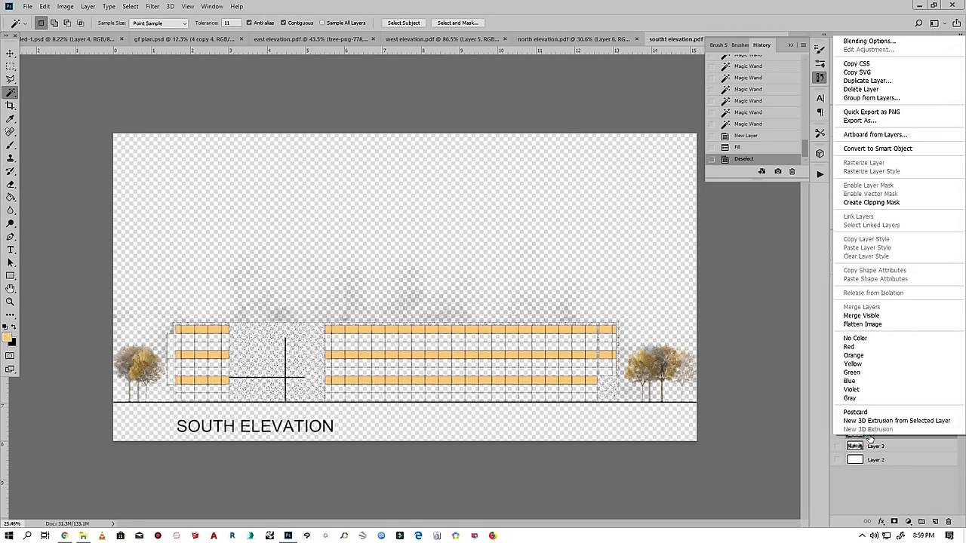
click(872, 316)
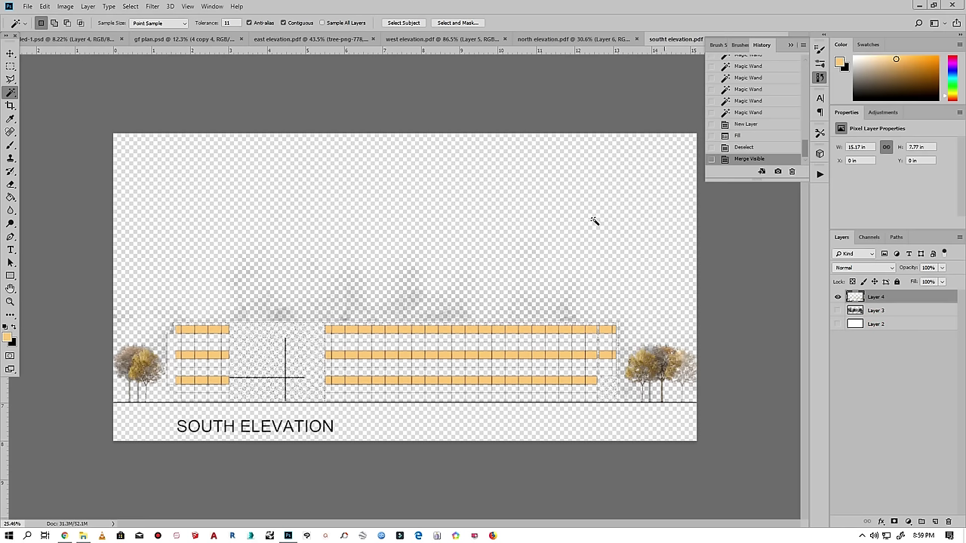
click(122, 9)
click(75, 38)
key(ctrl+v)
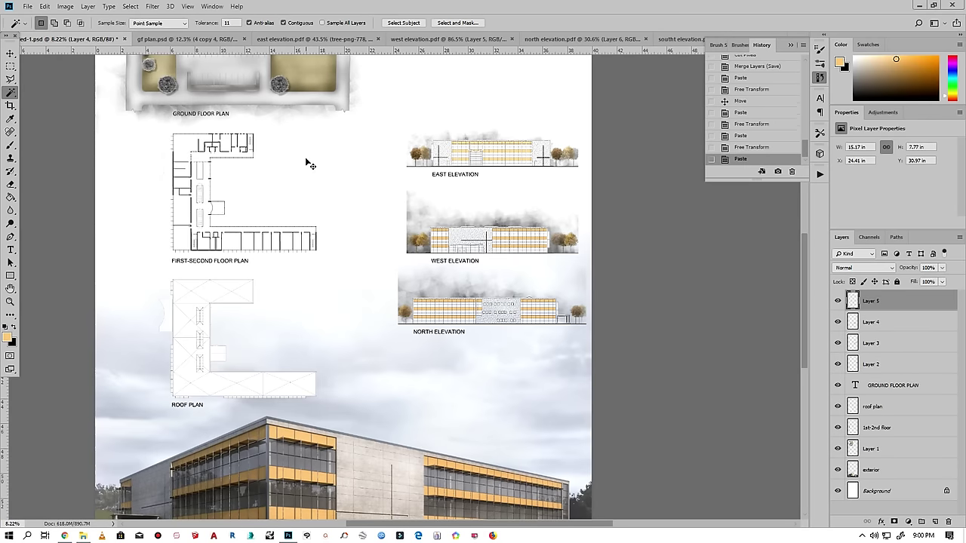
- Move the pasted south elevation below the north elevation and commit the transform
key(ctrl+t)
drag(352, 279, 500, 363)
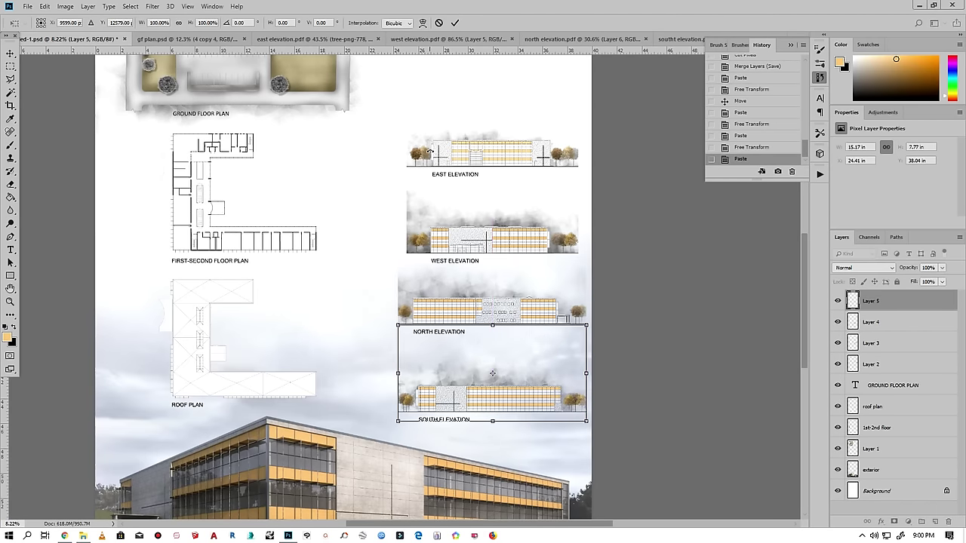
click(458, 22)
key(w)
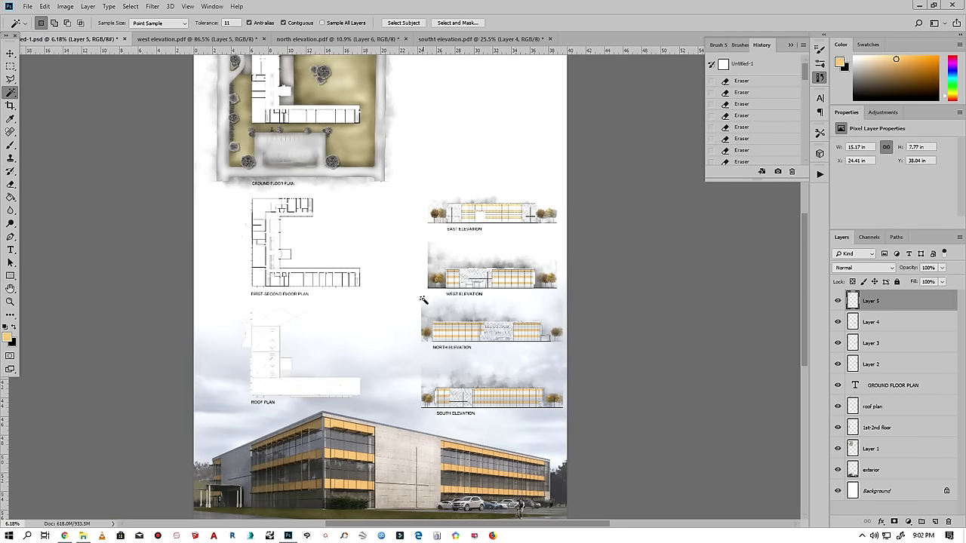
- Import section.pdf from the drawings folder as a new document
click(83, 536)
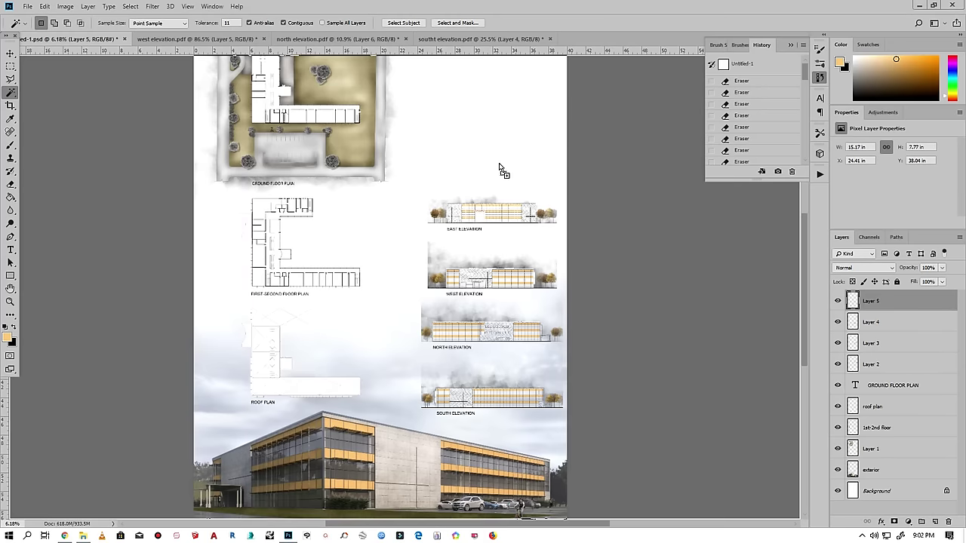
drag(288, 537, 593, 45)
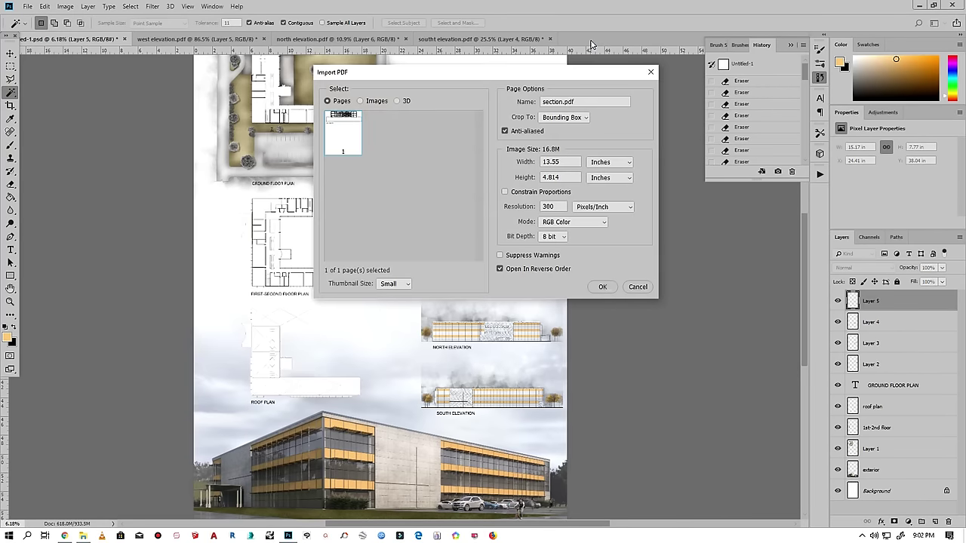
click(604, 287)
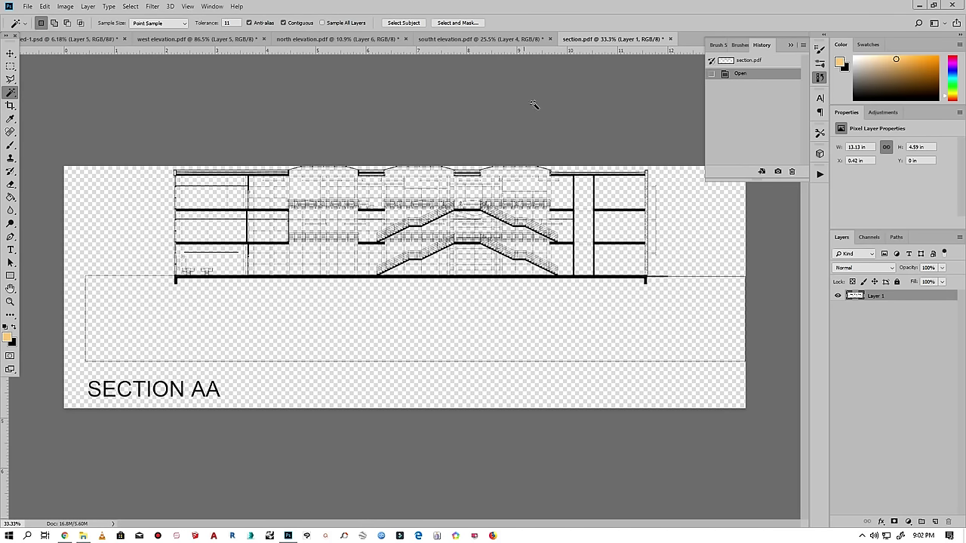
- Add an empty layer under the section drawing and set the canvas height to 8 in
ctrl+click(935, 521)
click(65, 6)
click(83, 90)
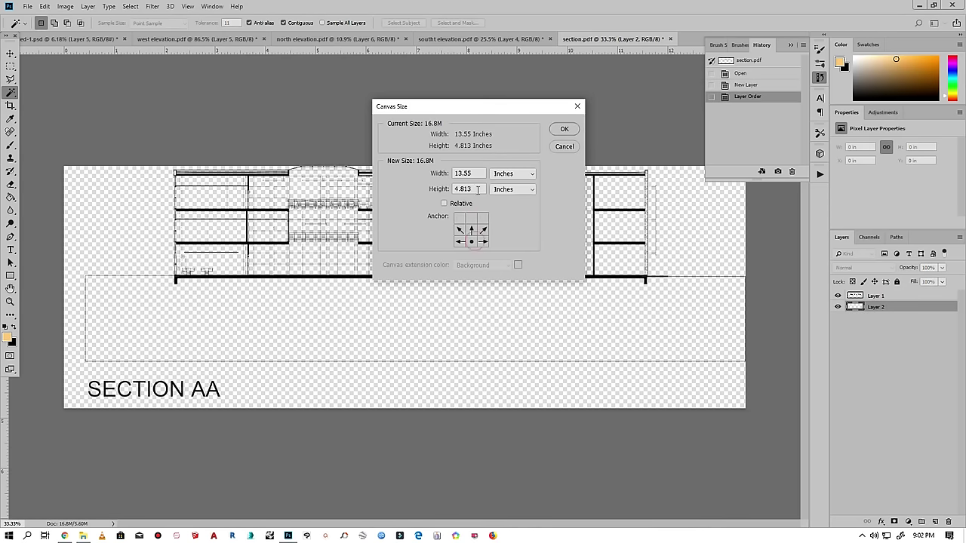
text(8)
click(565, 129)
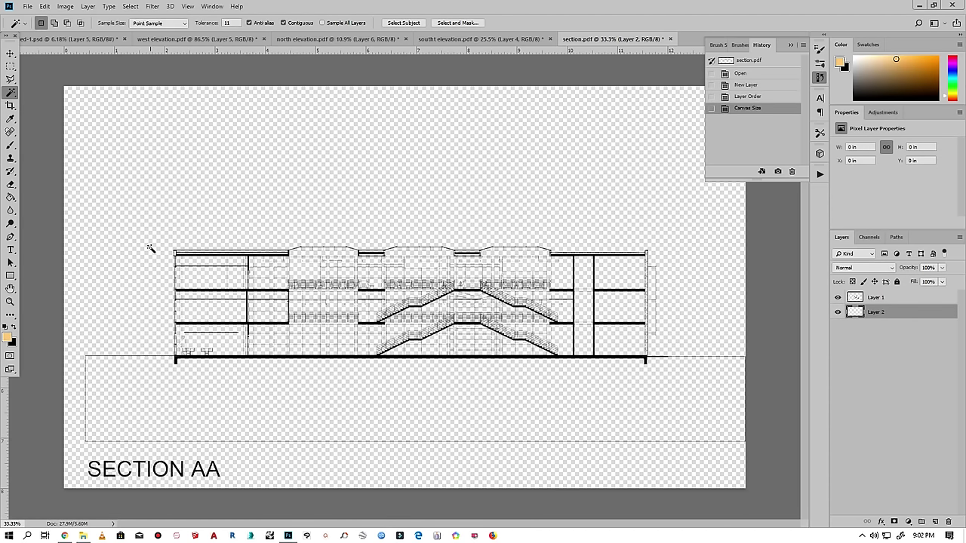
- Crop a thin strip off the left side and fill the new layer with white
key(c)
drag(67, 287, 76, 287)
key(Return)
click(45, 6)
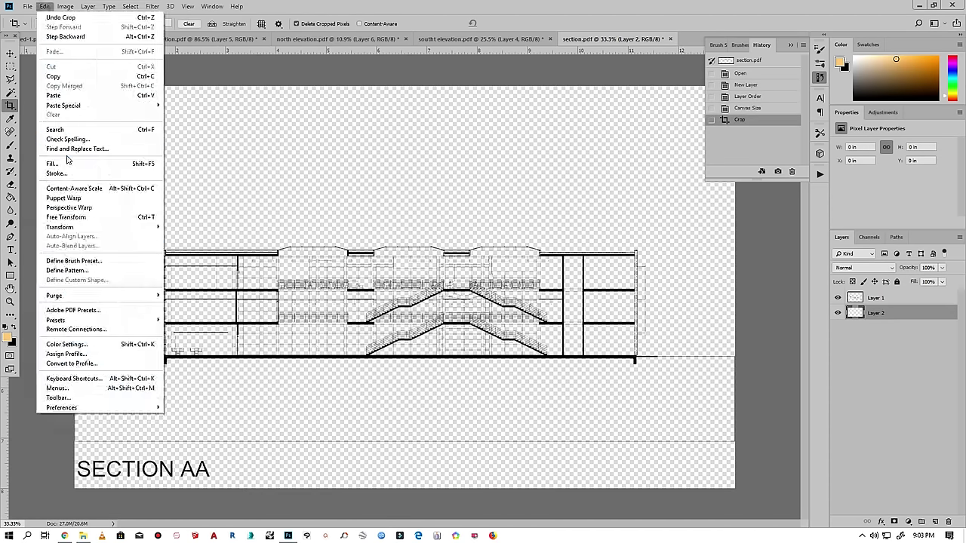
click(52, 163)
click(488, 140)
click(470, 231)
- Crop the right and left edges so the canvas is about 13 by 8 in
click(543, 144)
drag(769, 289, 764, 289)
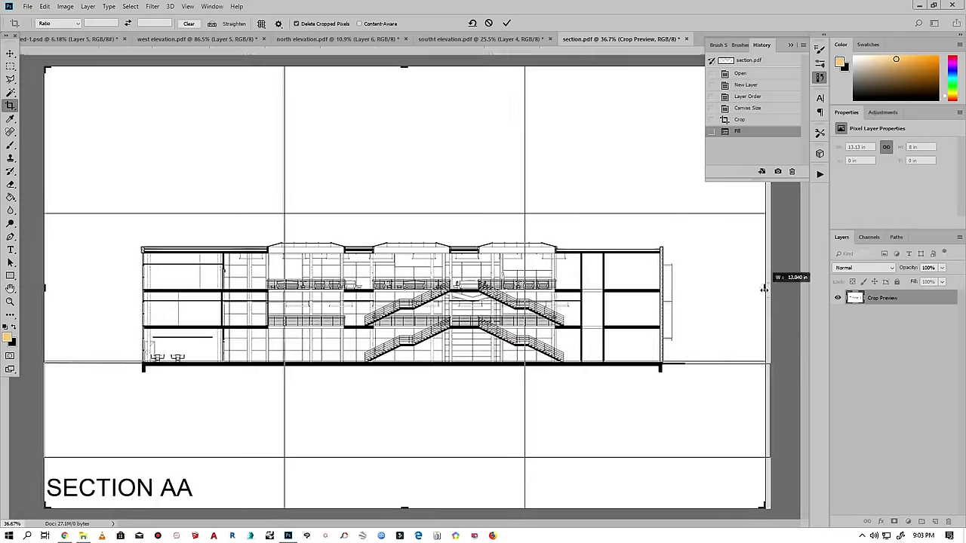
key(Return)
scroll(77, 250, up, 2)
scroll(103, 249, up, 2)
drag(101, 249, 103, 249)
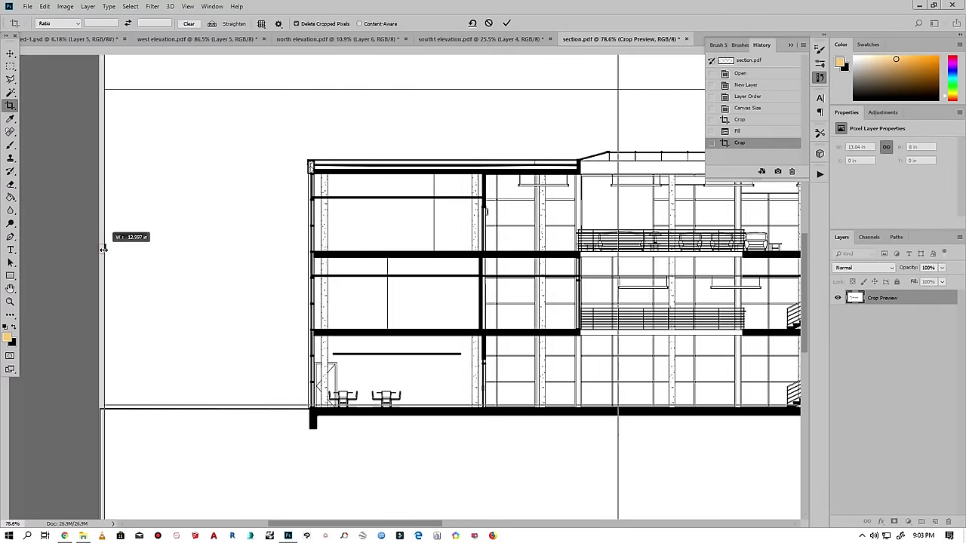
key(Return)
key(ctrl+0)
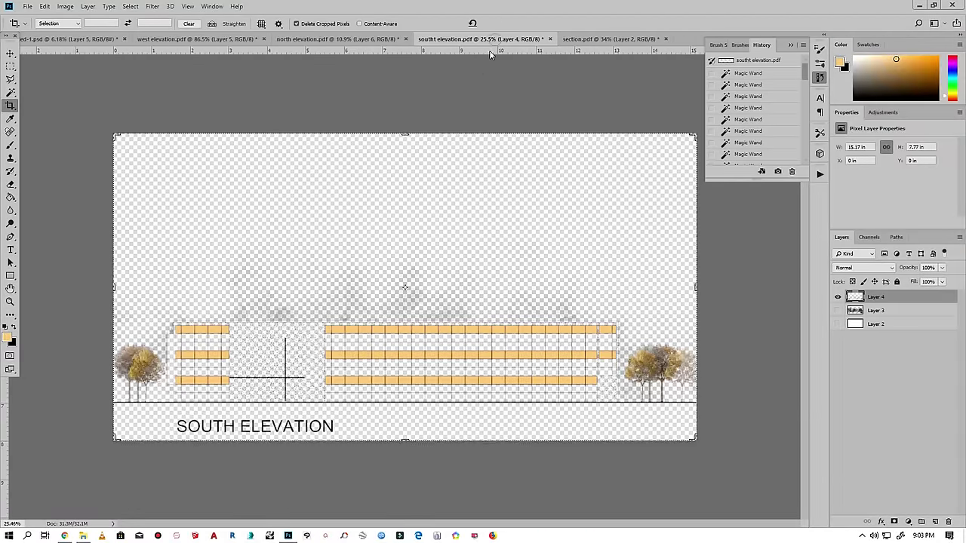
click(575, 39)
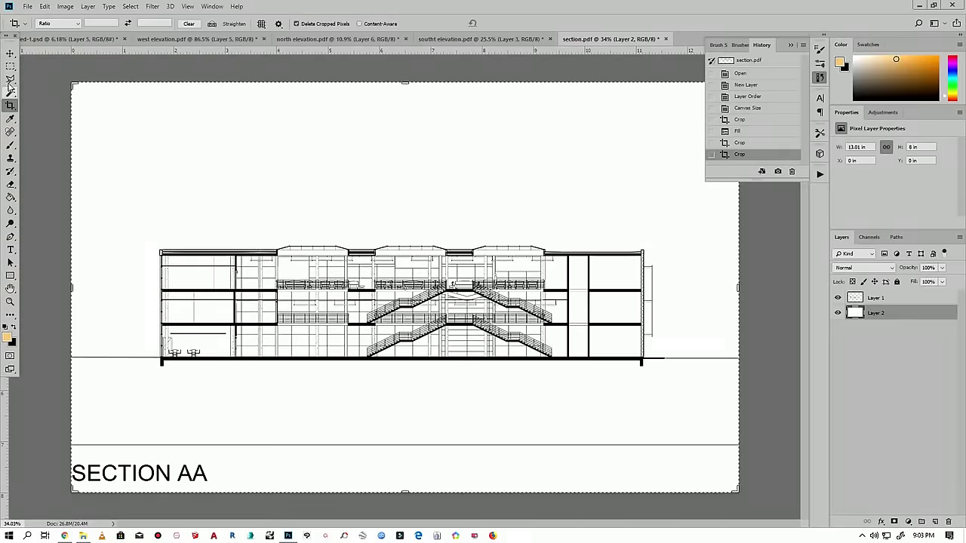
- Paste and scale the ink-tree texture behind the building, then duplicate the section drawing layer
key(ctrl+v)
key(ctrl+t)
drag(442, 183, 403, 222)
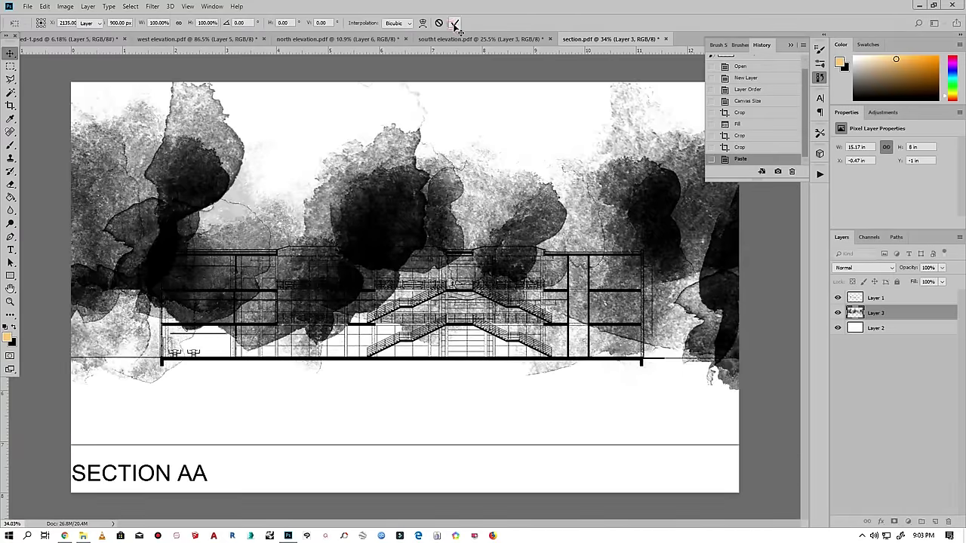
click(455, 22)
click(838, 313)
right_click(891, 298)
click(789, 183)
click(567, 151)
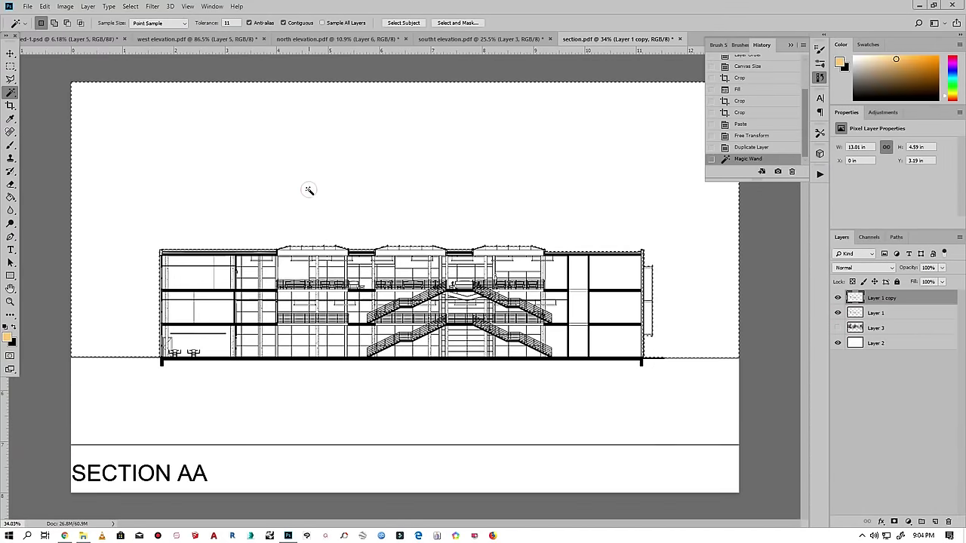
- Select the empty area around the building and erase the ink texture across left, middle and right
key(ctrl+j)
click(10, 146)
key(e)
right_click(230, 175)
drag(181, 143, 226, 163)
right_click(226, 174)
right_click(227, 151)
drag(114, 166, 159, 204)
scroll(227, 174, down, 1)
right_click(249, 189)
right_click(378, 178)
mouse_move(604, 167)
mouse_down()
mouse_move(642, 241)
mouse_move(619, 301)
mouse_up()
right_click(502, 208)
drag(378, 249, 317, 196)
drag(287, 249, 160, 181)
- Erase the dark ink on the left and fade the top clouds, eraser opacity ending at 40%
right_click(304, 212)
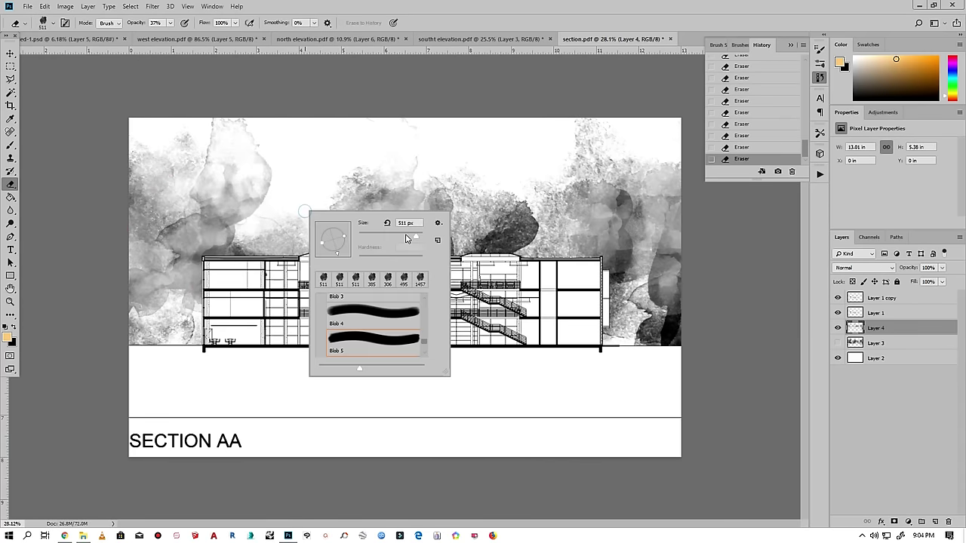
key(Return)
scroll(407, 287, up, 1)
right_click(419, 189)
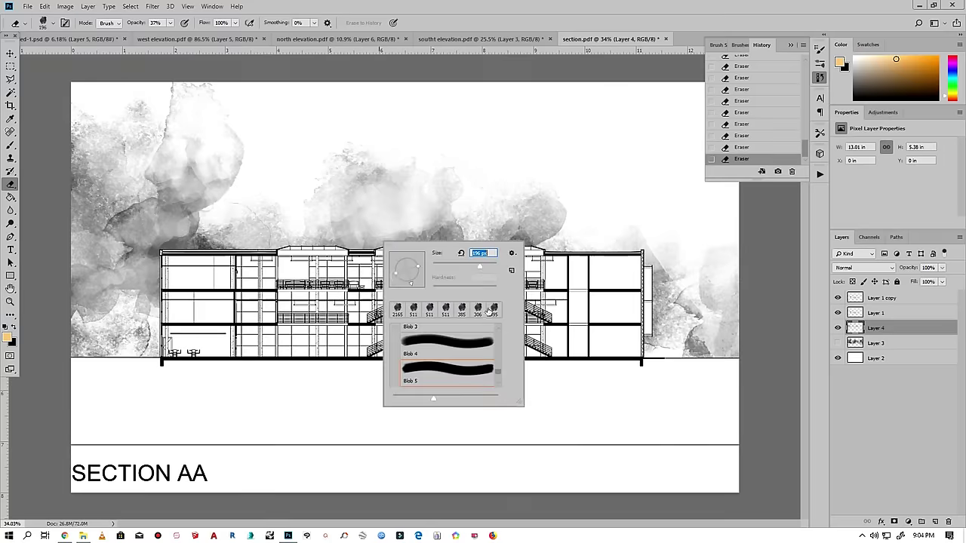
key(Return)
mouse_move(219, 114)
mouse_down()
mouse_move(151, 181)
mouse_move(98, 151)
mouse_up()
key(8)
key(3)
drag(241, 189, 98, 302)
mouse_move(98, 226)
mouse_down()
mouse_move(408, 174)
mouse_move(717, 302)
mouse_up()
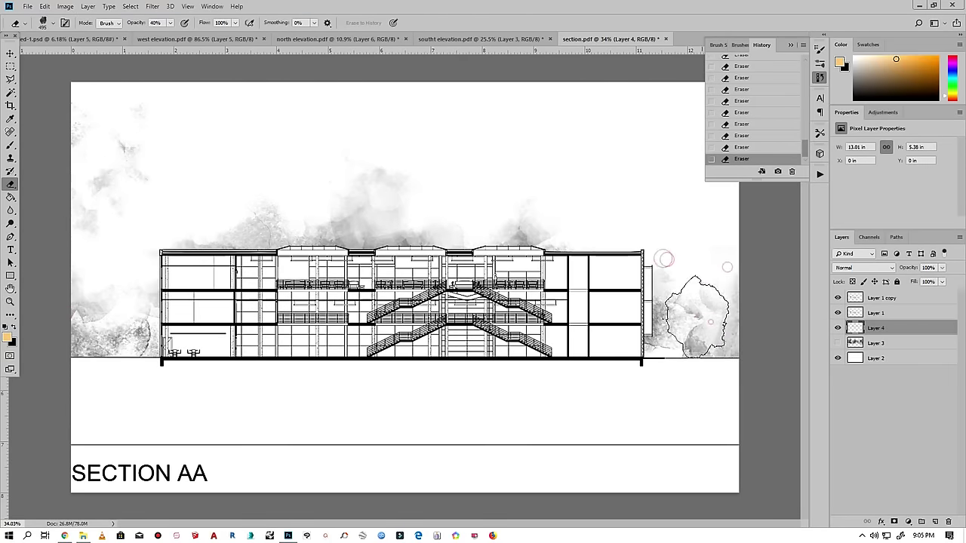
key(4)
scroll(359, 234, down, 1)
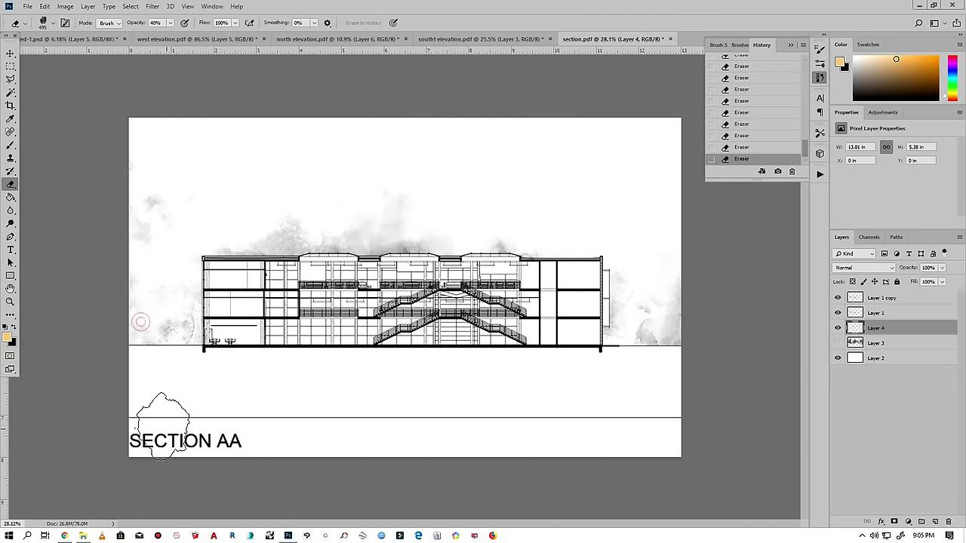
- Zoom in slightly, adjust the eraser brush, and lower the cloud layer's opacity
key(ctrl+plus)
drag(6, 187, 46, 186)
right_click(259, 187)
scroll(370, 295, up, 2)
scroll(371, 295, up, 2)
scroll(358, 282, up, 2)
double_click(305, 304)
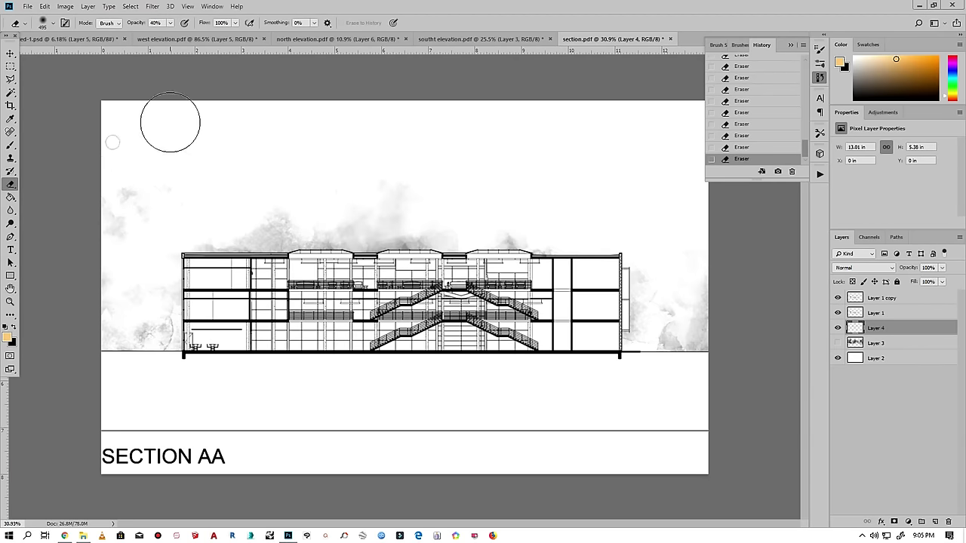
scroll(209, 219, down, 1)
scroll(283, 215, up, 2)
drag(943, 273, 942, 276)
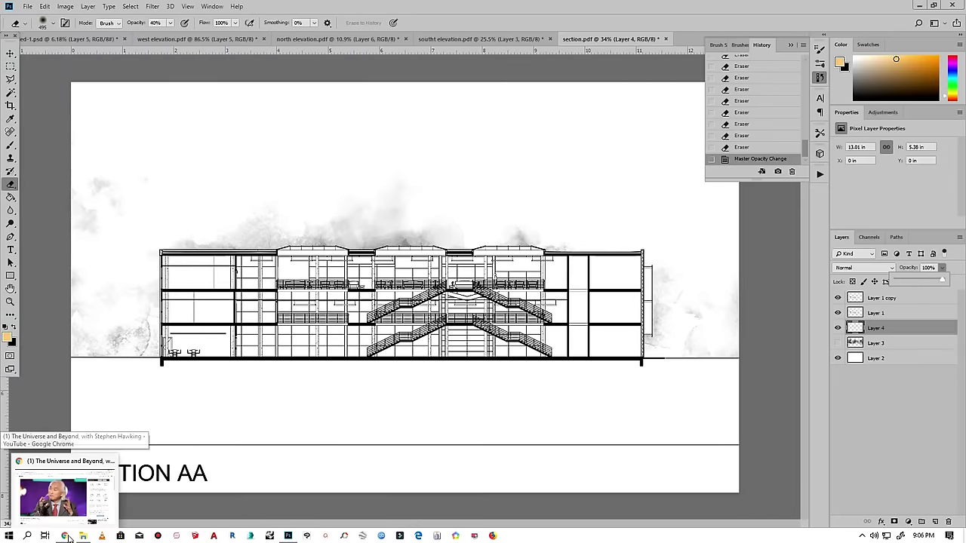
click(89, 498)
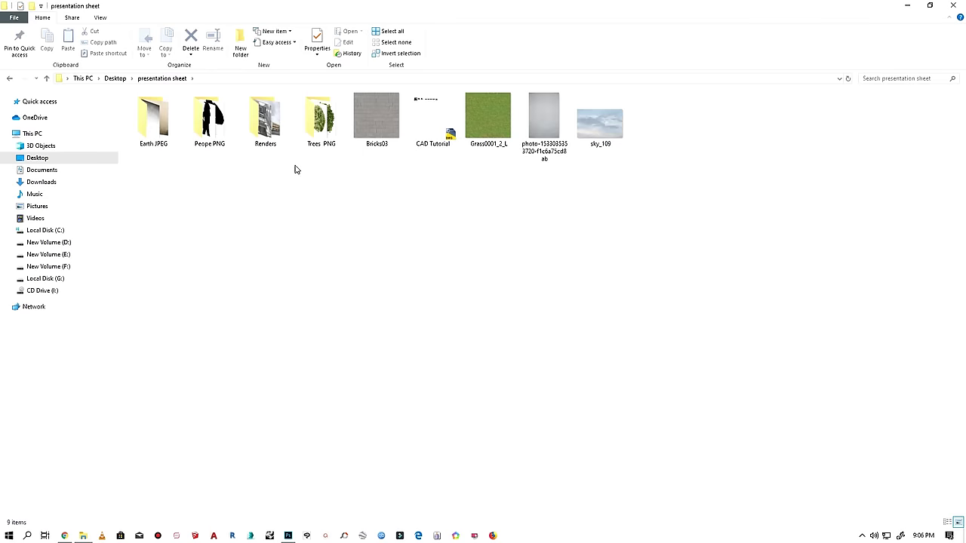
- Place the Earth image onto the section and squash it into a ground strip
double_click(153, 121)
drag(151, 133, 307, 442)
drag(401, 491, 401, 399)
scroll(403, 302, up, 3)
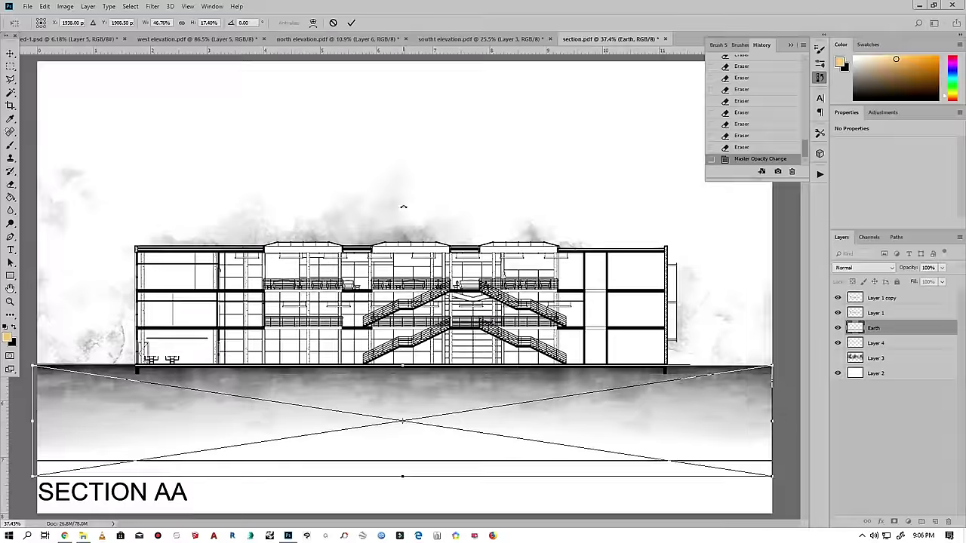
key(Return)
- Select the section drawing by colour and copy it to a new layer via Layer Via Copy
key(alt+bracketright)
key(w)
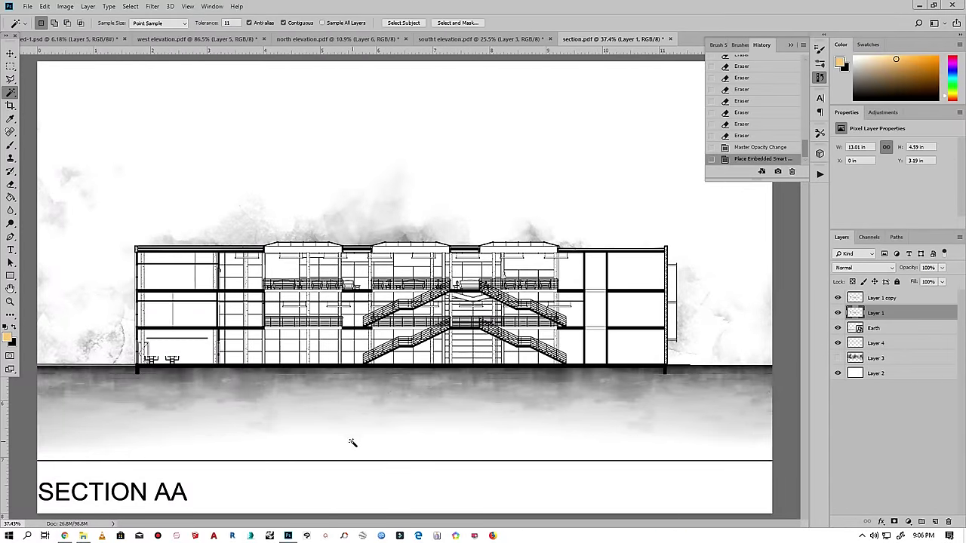
right_click(621, 196)
click(641, 384)
scroll(132, 419, up, 4)
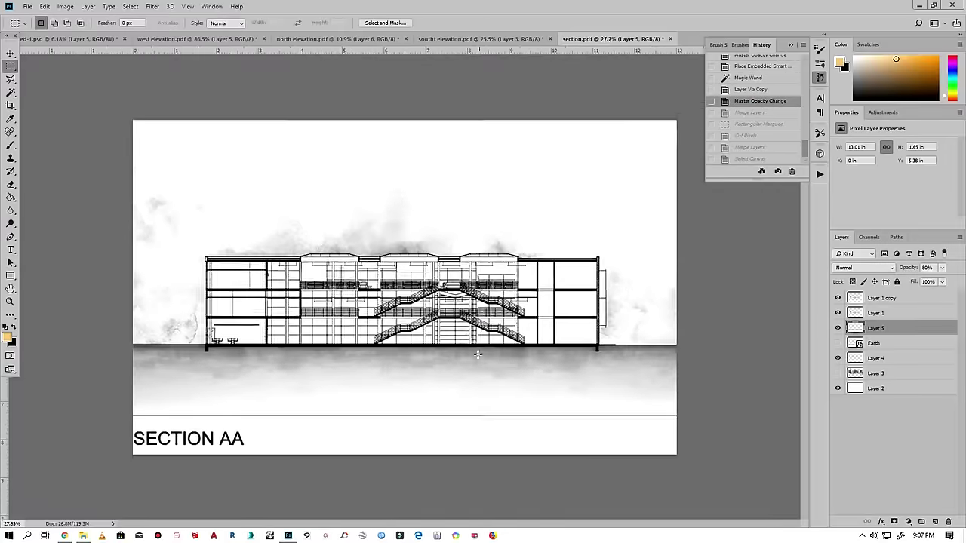
click(460, 39)
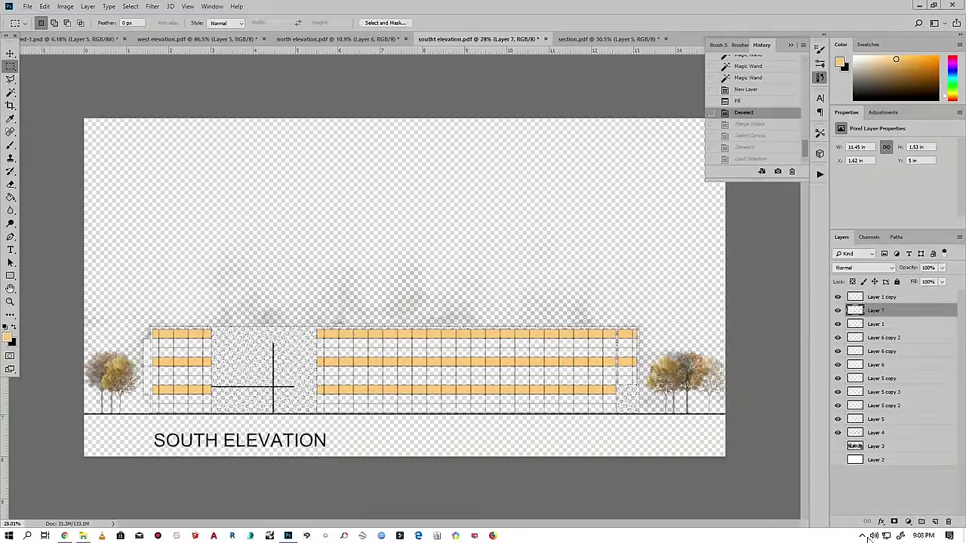
- Copy a tree from the south elevation into the section and fade it to 17% opacity
scroll(270, 362, up, 2)
key(ctrl+c)
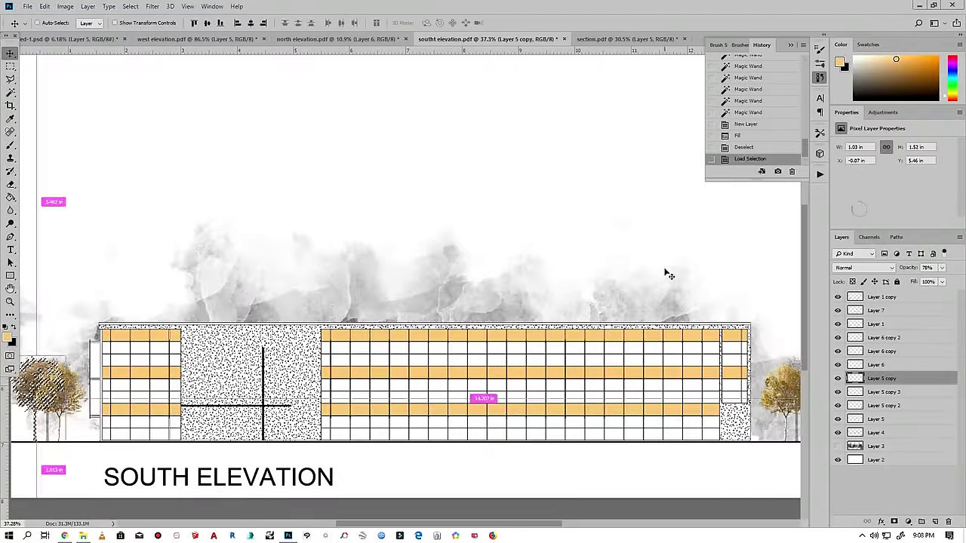
key(ctrl+Tab)
key(ctrl+v)
mouse_move(437, 407)
mouse_down()
mouse_move(144, 317)
mouse_move(695, 309)
mouse_up()
click(942, 268)
drag(947, 281, 906, 283)
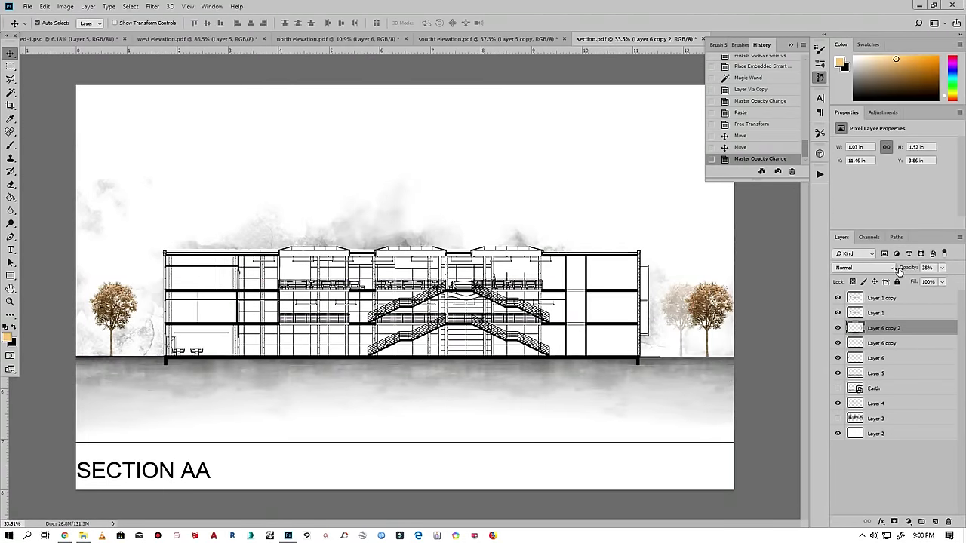
key(alt+bracketleft)
key(alt+bracketleft)
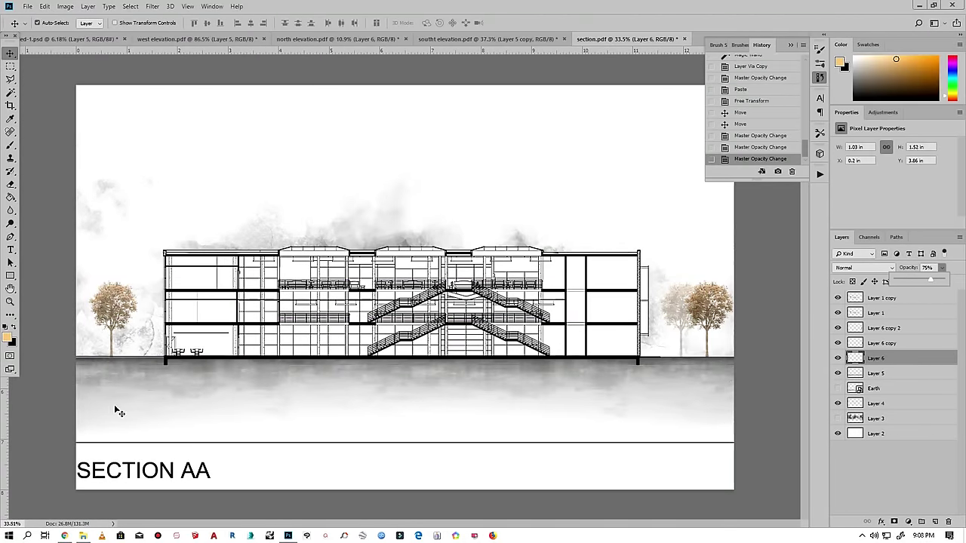
- Browse the layers and select the section drawing's layer
scroll(113, 317, up, 5)
scroll(151, 324, down, 2)
scroll(173, 333, down, 2)
scroll(198, 343, up, 2)
click(198, 343)
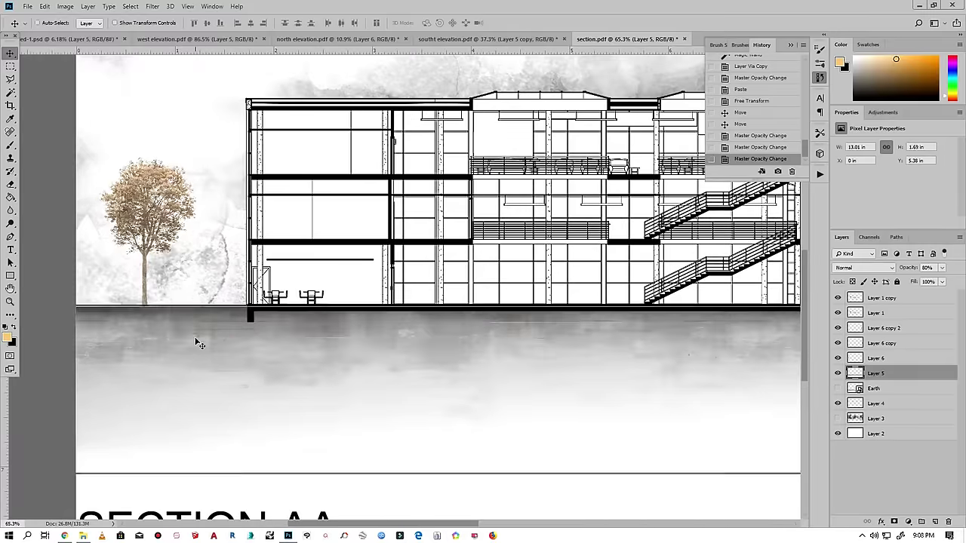
scroll(198, 343, down, 3)
scroll(129, 269, up, 3)
scroll(129, 270, up, 3)
scroll(257, 336, down, 6)
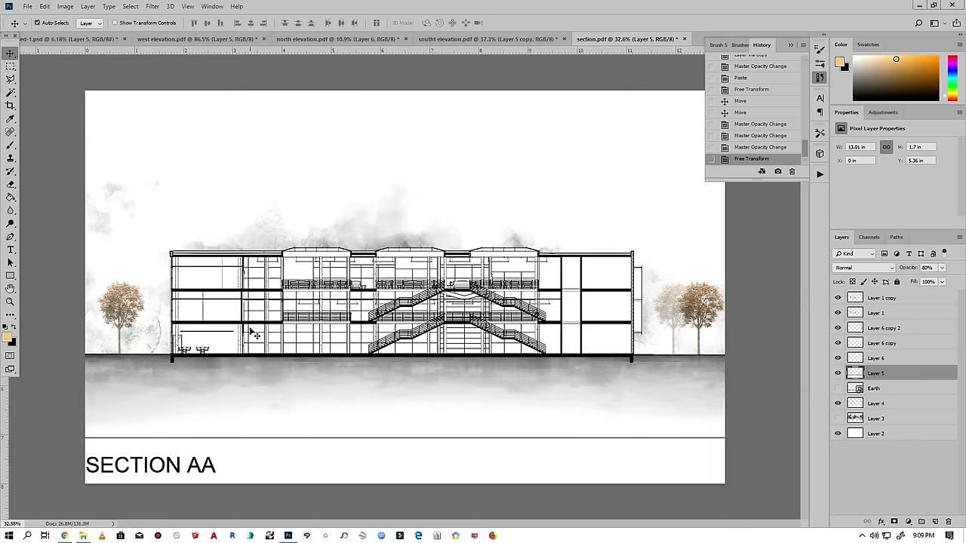
- Copy the tree from the south elevation again and place it at the section's left edge
click(535, 43)
click(34, 377)
key(ctrl+c)
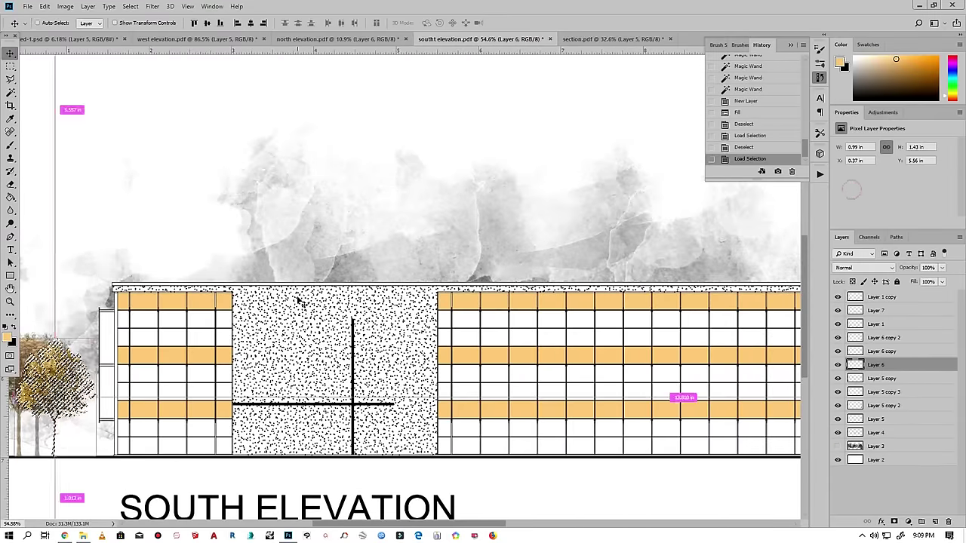
click(615, 39)
key(ctrl+v)
key(ctrl+t)
drag(408, 286, 112, 319)
key(Return)
- Place a copy of the tree on the right side and merge the tree layers
scroll(74, 310, up, 3)
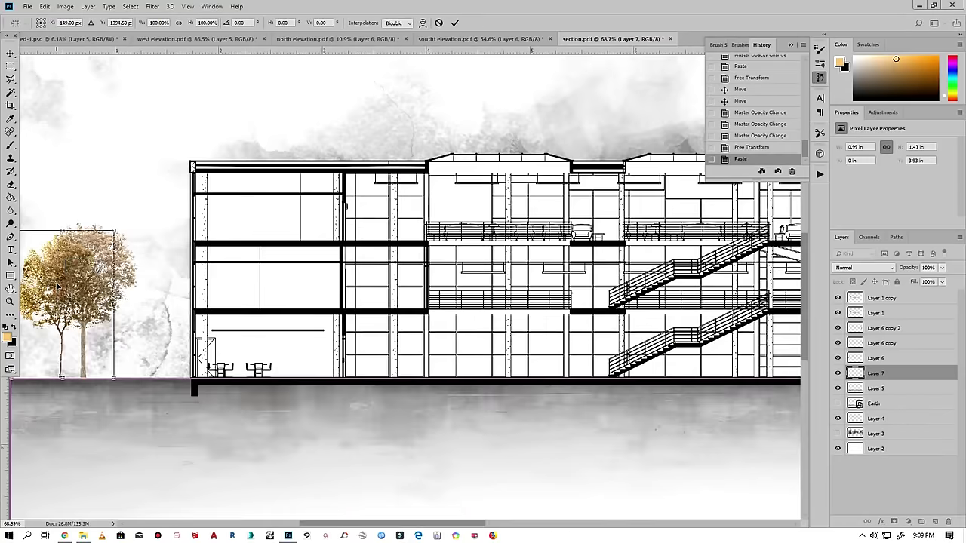
scroll(74, 310, down, 3)
scroll(74, 310, down, 2)
drag(151, 310, 649, 310)
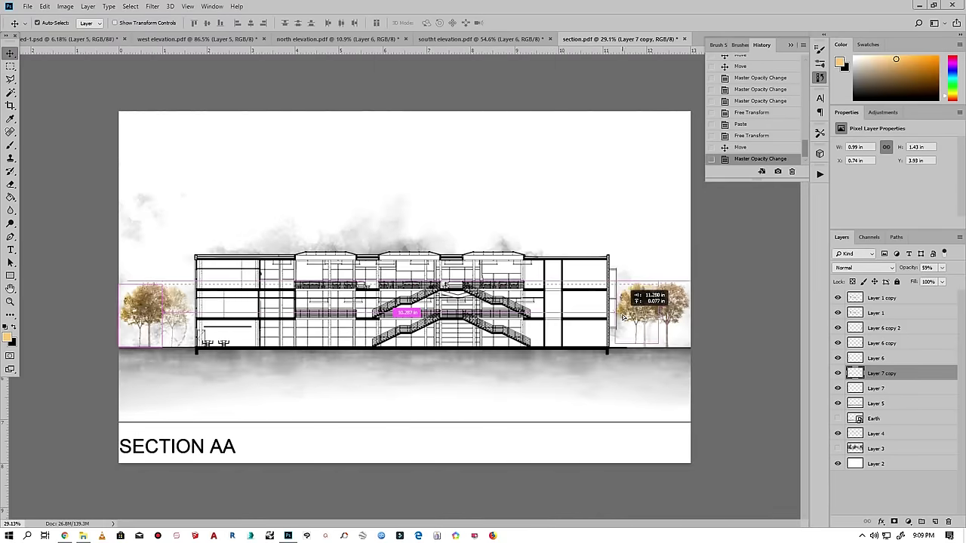
scroll(662, 294, up, 5)
scroll(662, 295, down, 5)
scroll(663, 295, down, 1)
click(882, 297)
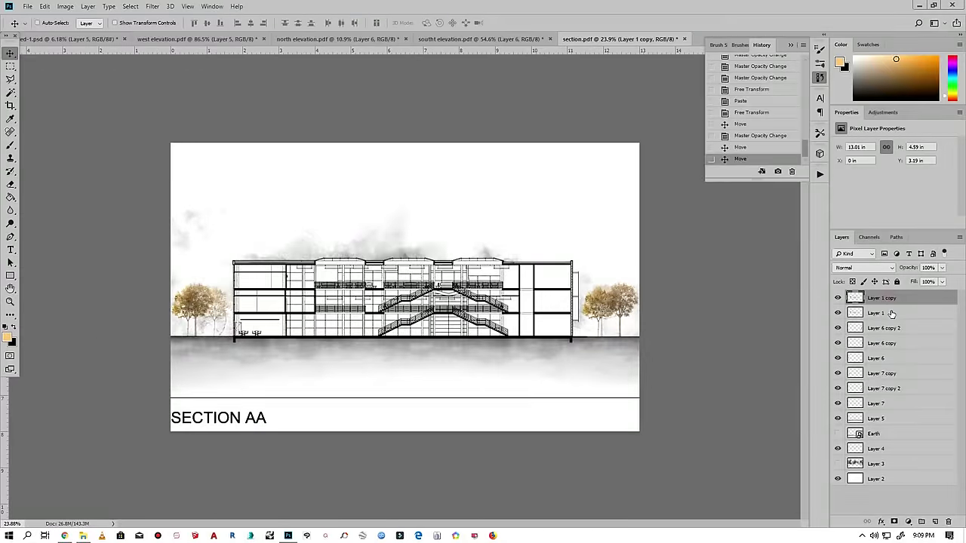
key(ctrl+e)
- Cut away the line above the SECTION AA title with a rectangular selection
click(10, 66)
drag(162, 408, 658, 393)
key(ctrl+x)
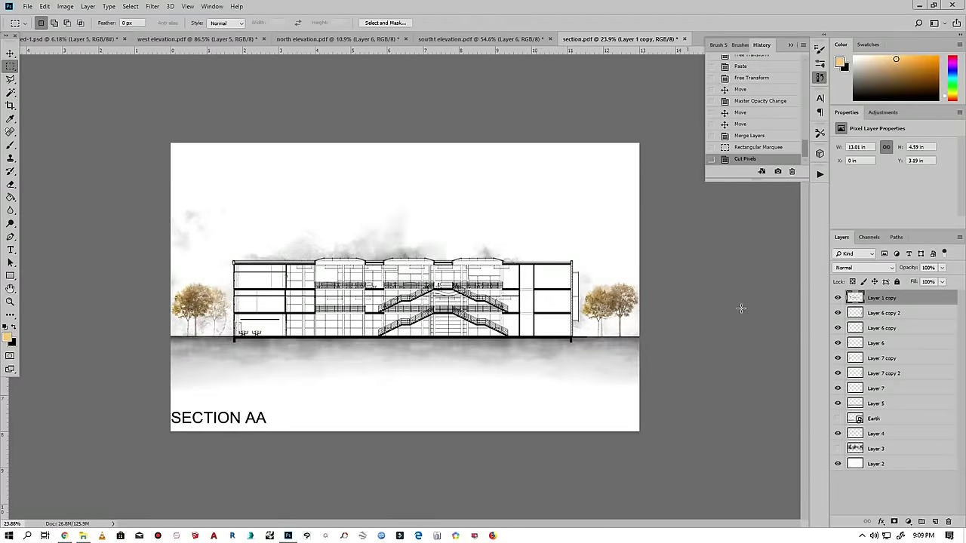
- Hide the white background, merge the visible layers, and select the entire canvas
click(838, 463)
right_click(880, 435)
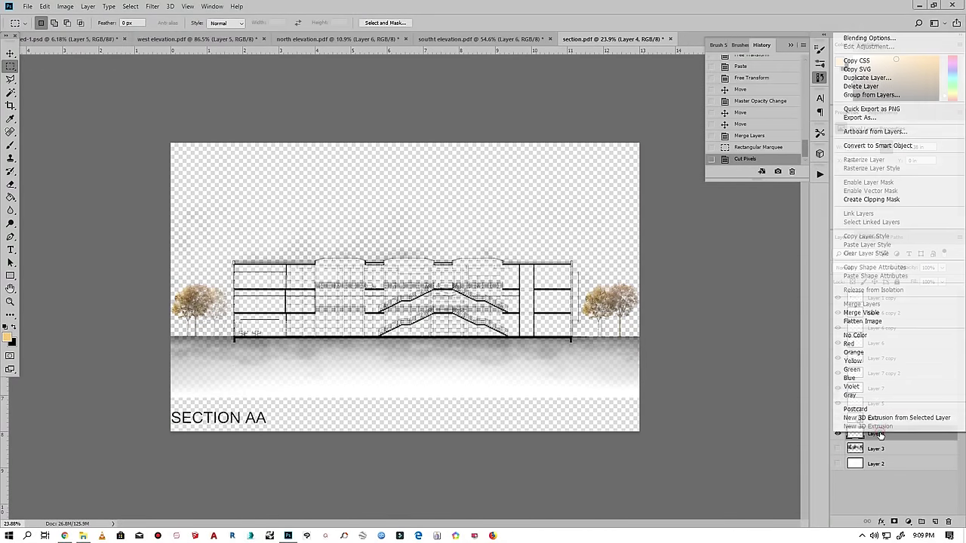
click(861, 312)
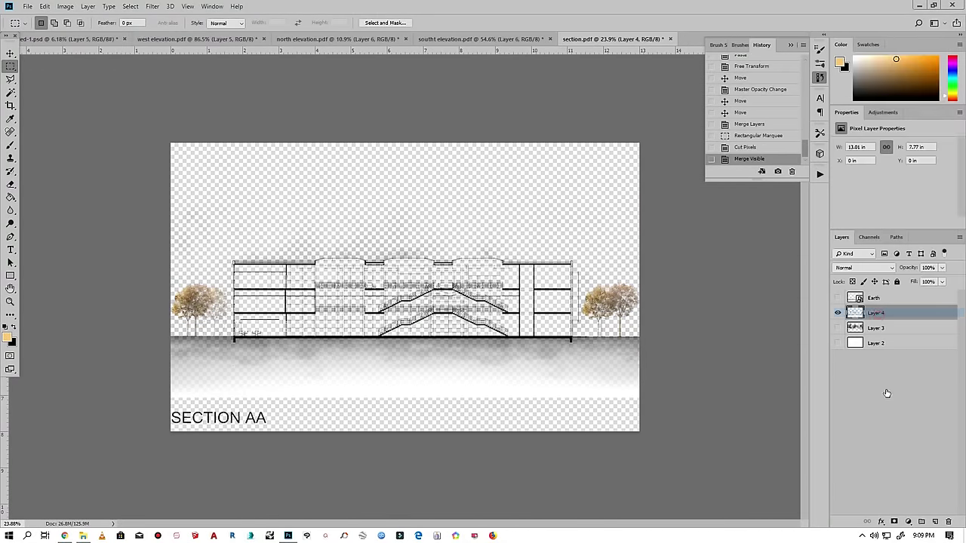
right_click(878, 314)
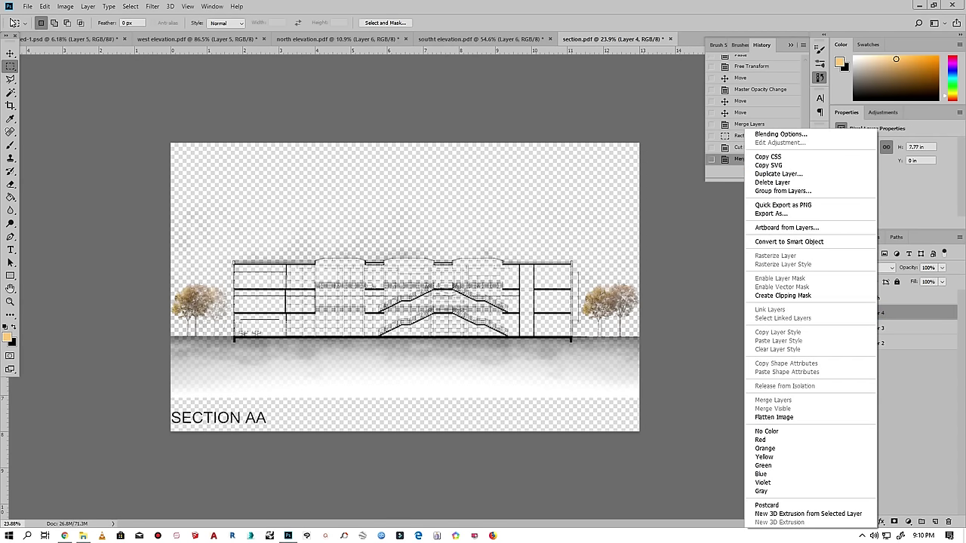
click(128, 8)
click(140, 19)
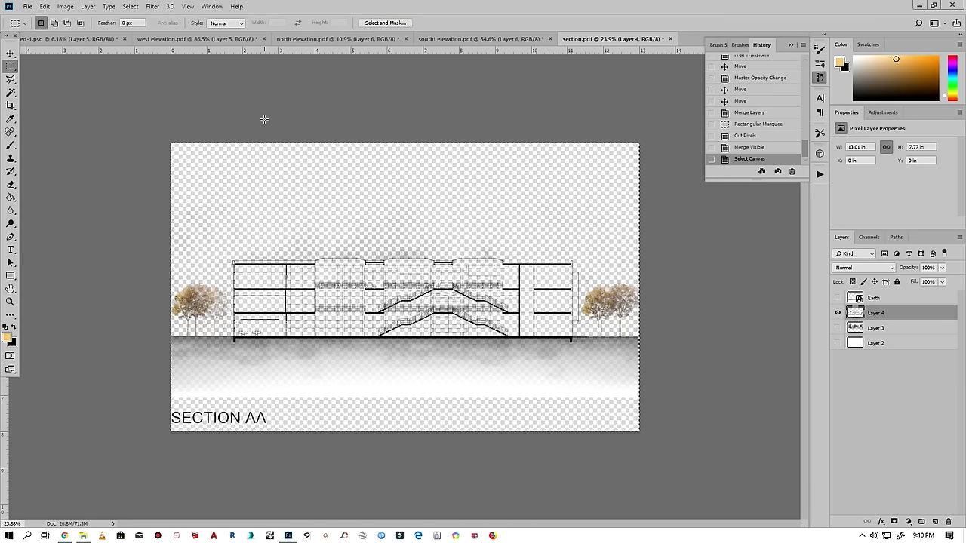
- Paste the section onto the ed-1.psd sheet and position it beside the ground floor plan
click(56, 39)
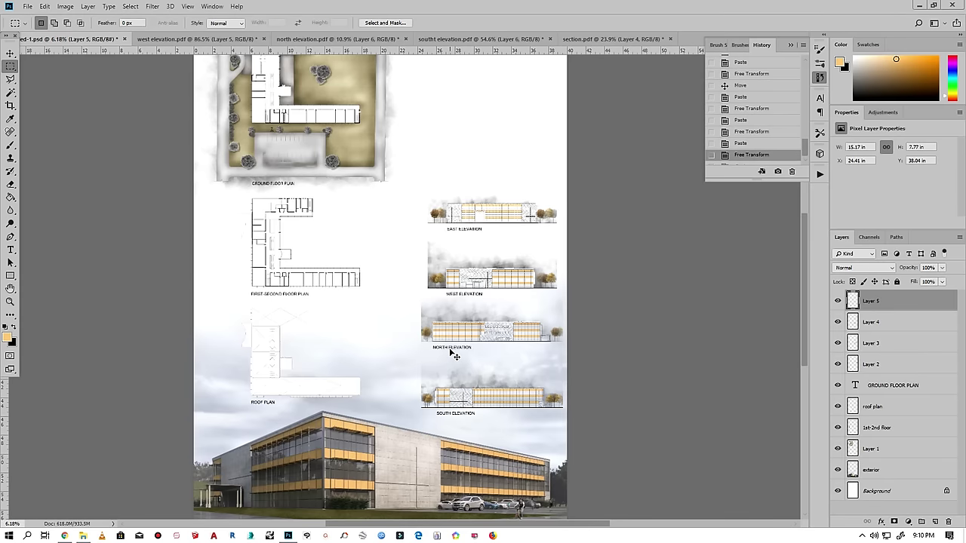
key(ctrl+v)
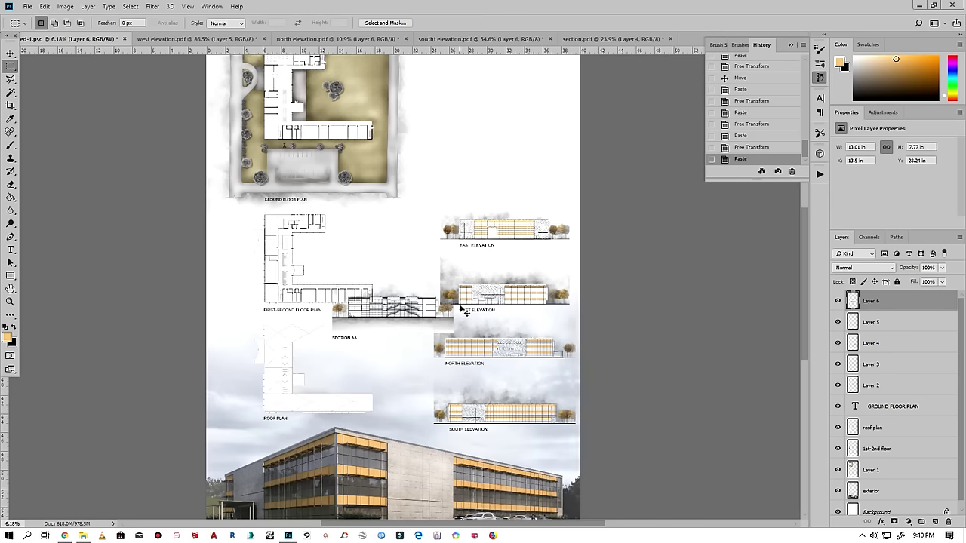
key(ctrl+t)
drag(404, 311, 512, 169)
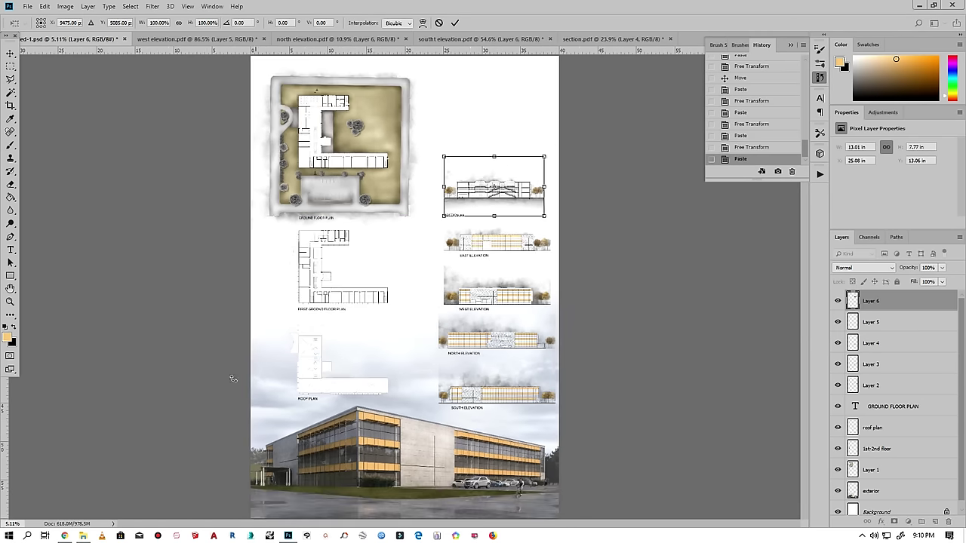
scroll(138, 400, down, 1)
scroll(500, 194, up, 1)
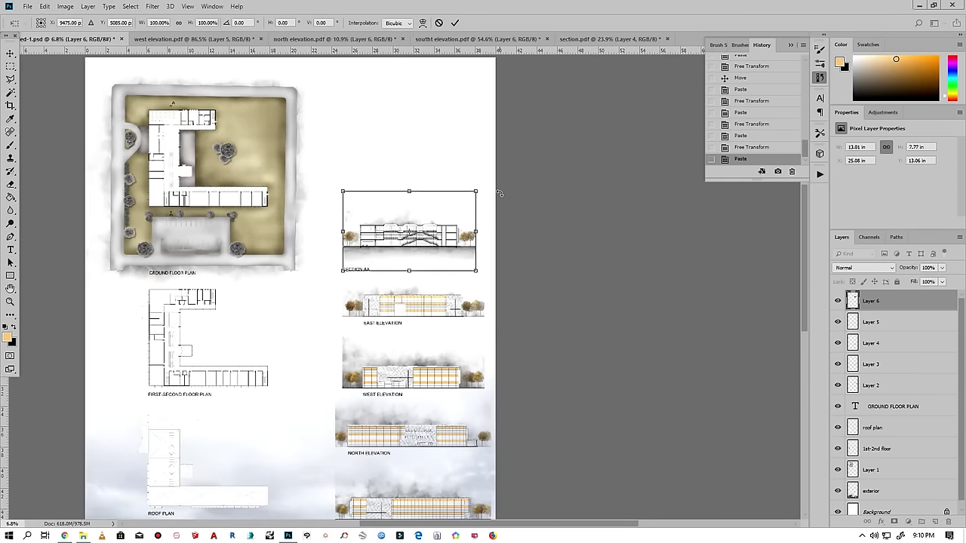
scroll(499, 194, up, 1)
click(455, 25)
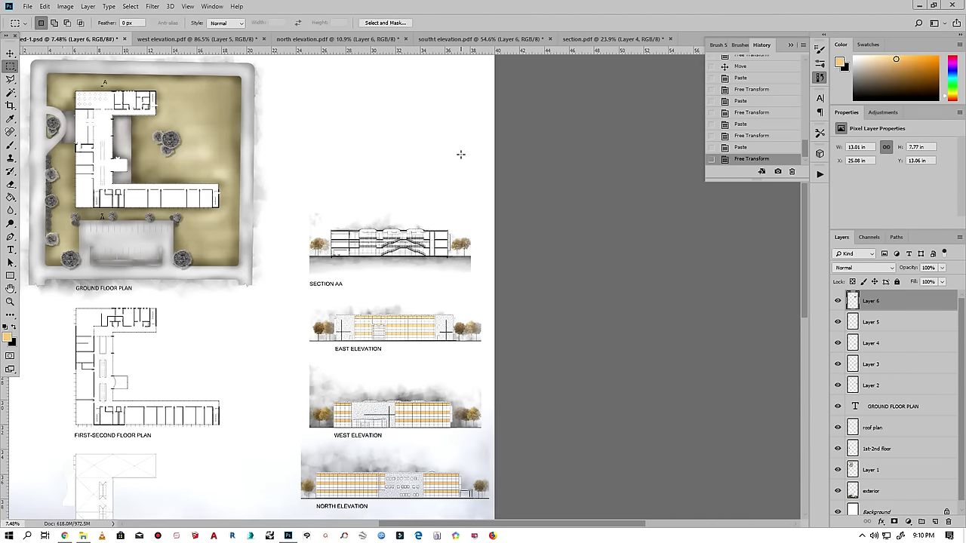
scroll(371, 270, down, 1)
scroll(535, 301, down, 1)
scroll(542, 304, up, 1)
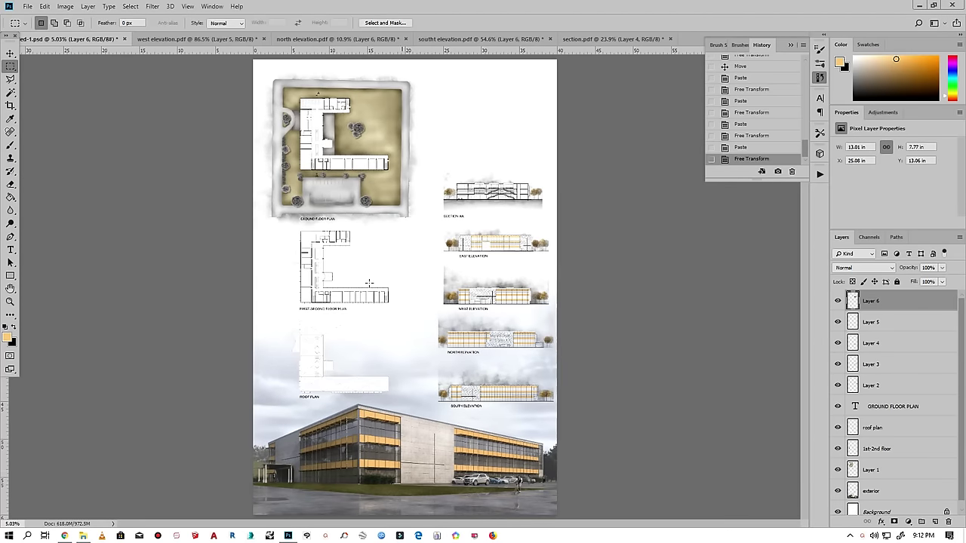
- Open the Renders folder in Explorer and drag the interior 01 render onto the presentation sheet
click(83, 536)
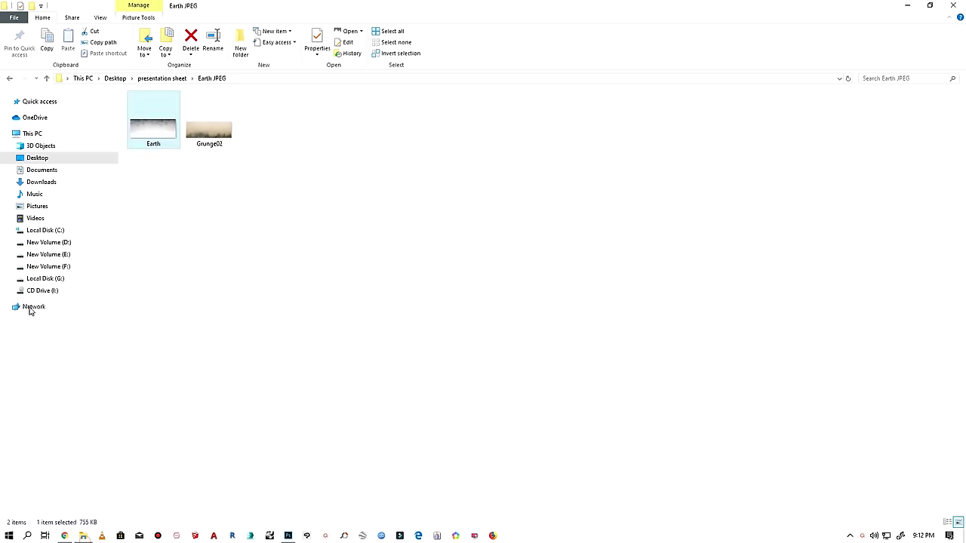
click(46, 79)
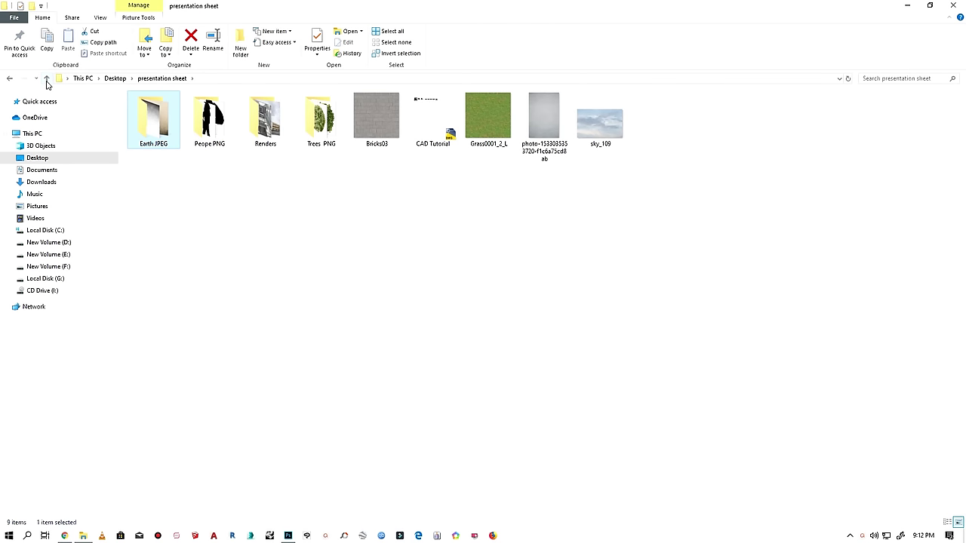
double_click(265, 119)
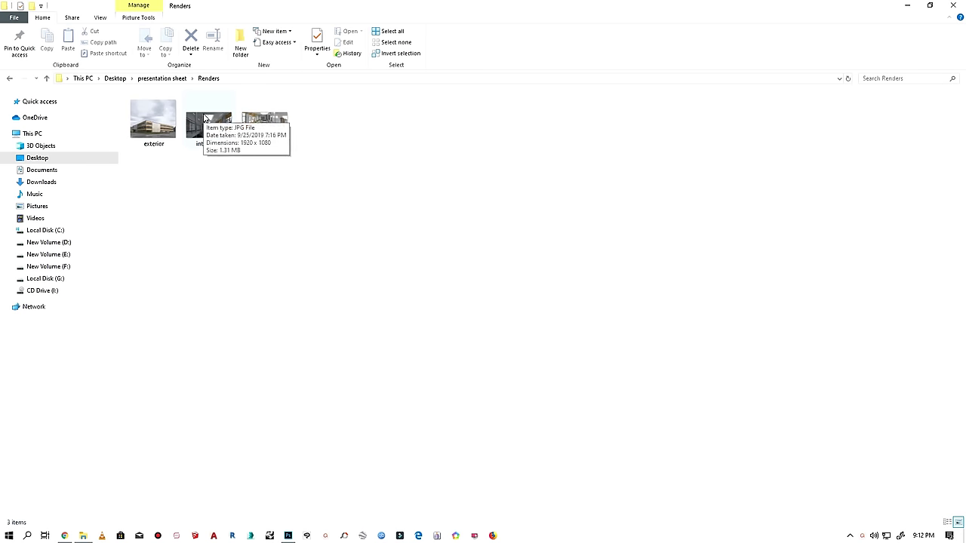
drag(205, 118, 263, 259)
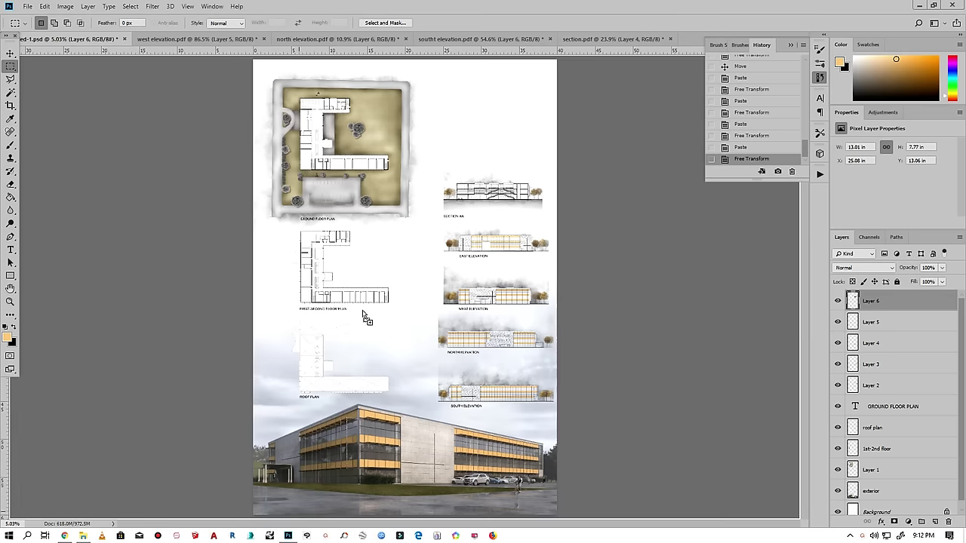
drag(293, 537, 484, 132)
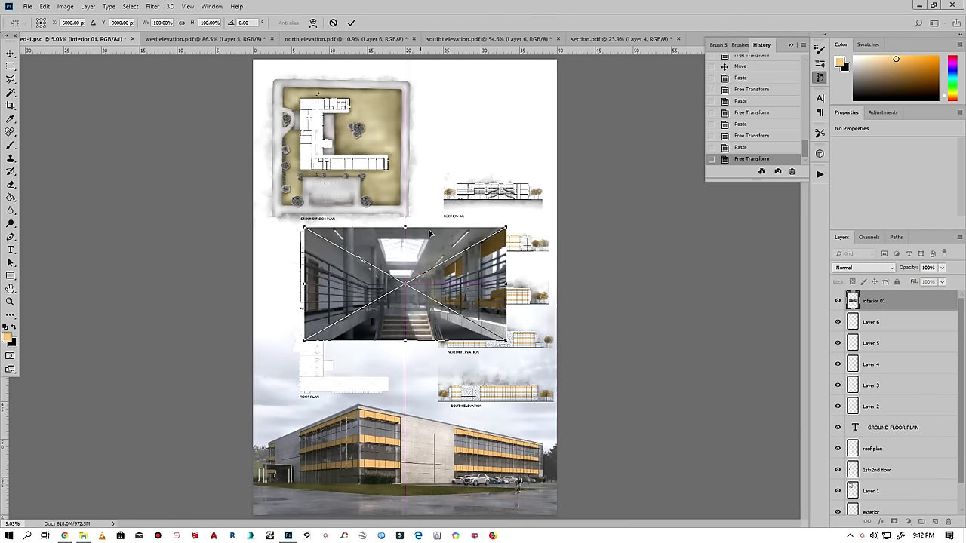
- Scale interior 01 to about half size, place it at the upper right, and commit
drag(339, 297, 382, 140)
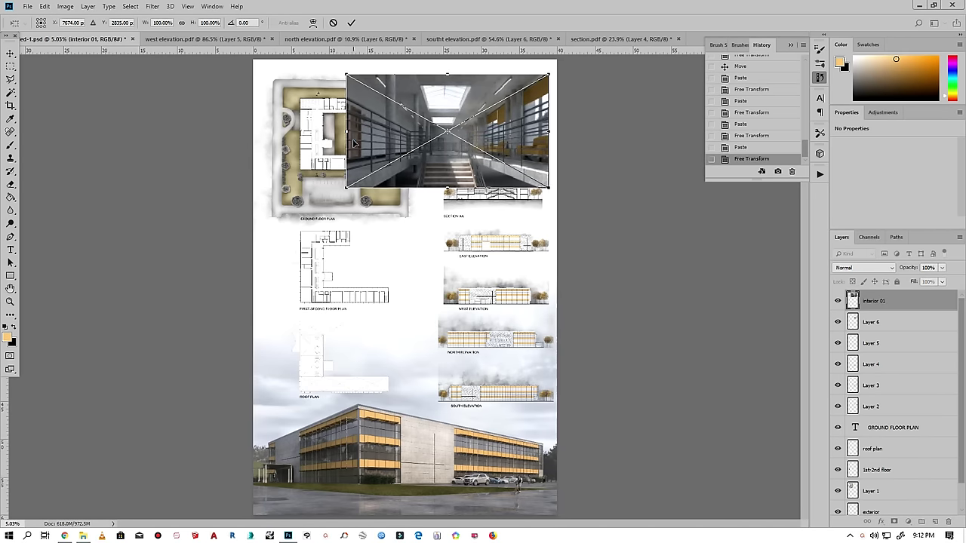
mouse_move(346, 74)
mouse_down()
mouse_move(439, 122)
mouse_move(487, 129)
mouse_move(489, 110)
mouse_up()
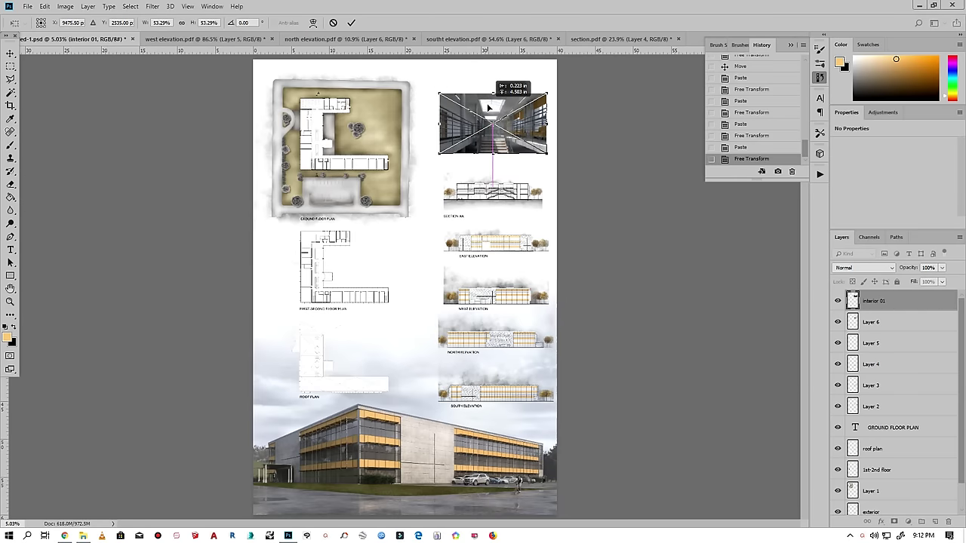
drag(439, 98, 474, 124)
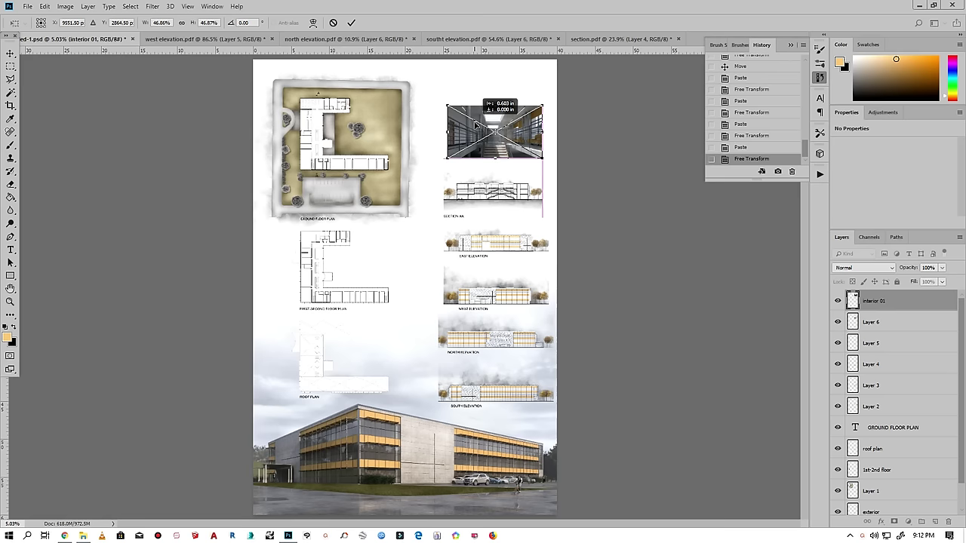
drag(475, 128, 475, 131)
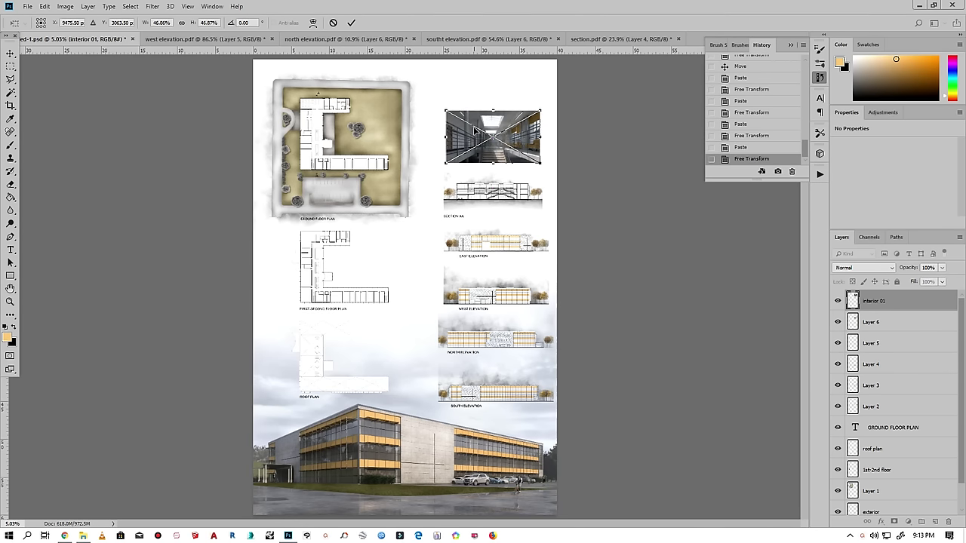
click(352, 23)
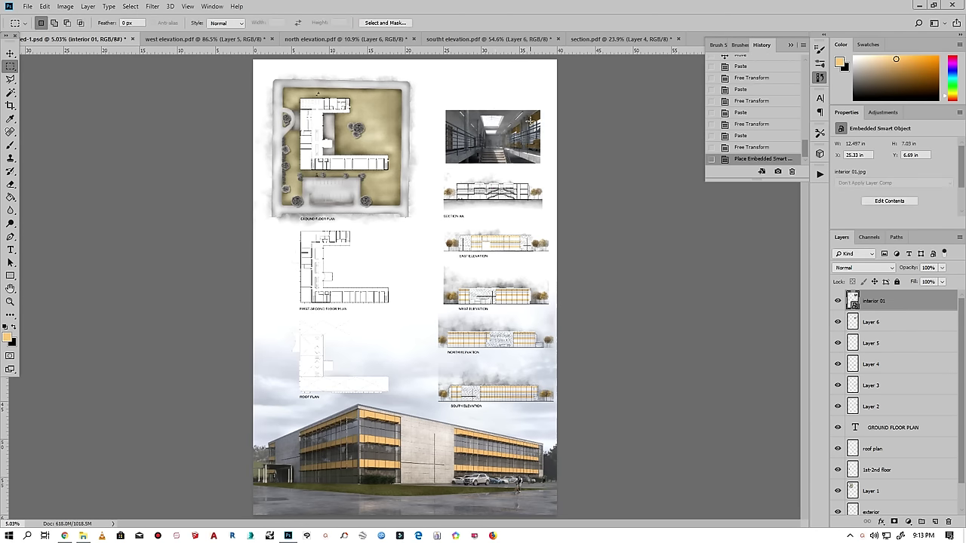
scroll(529, 124, up, 5)
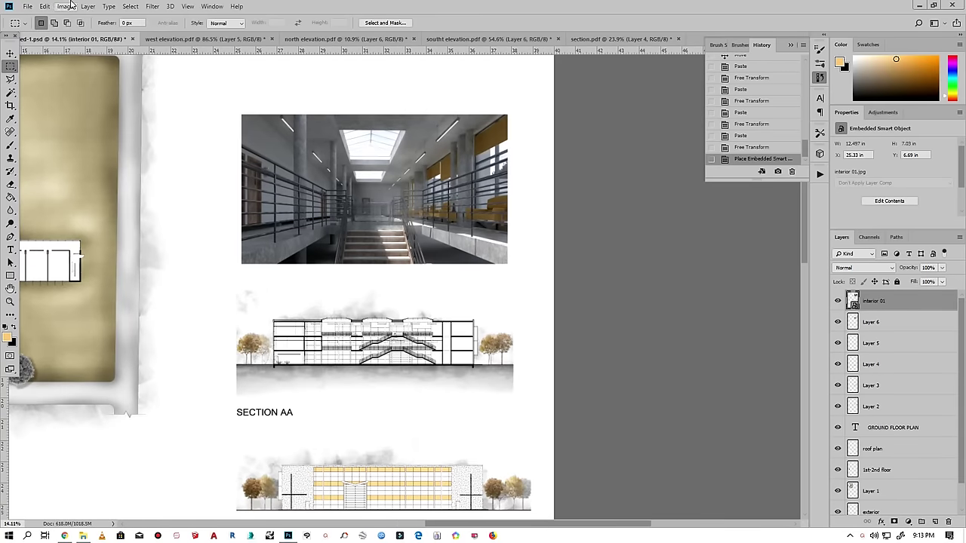
- Apply Brightness/Contrast with brightness 29 to the interior 01 render
click(65, 6)
click(173, 32)
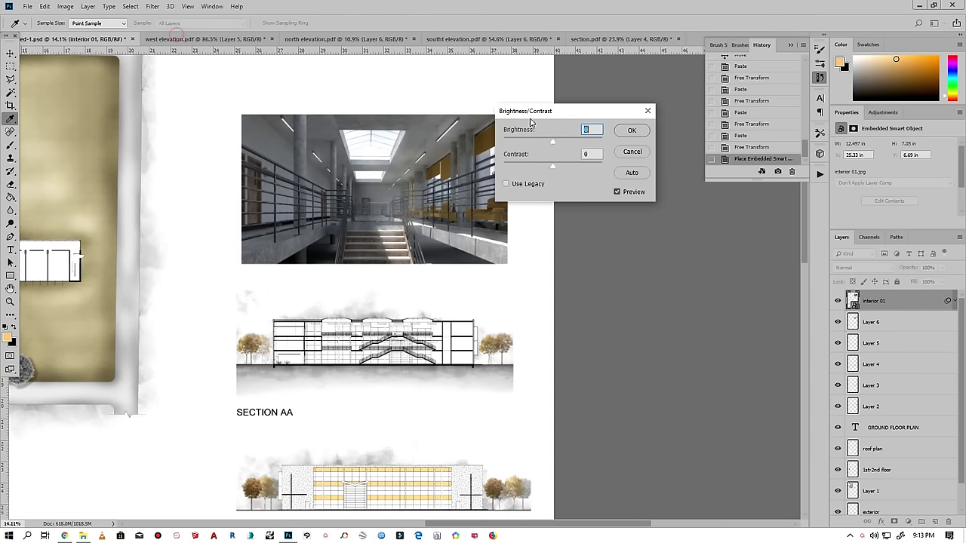
click(562, 140)
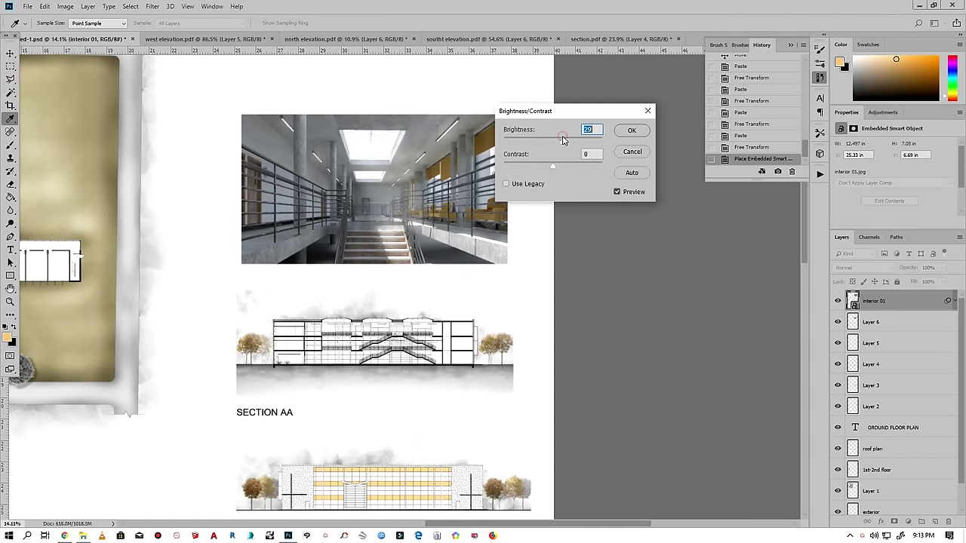
click(636, 130)
scroll(300, 199, down, 2)
scroll(333, 151, down, 1)
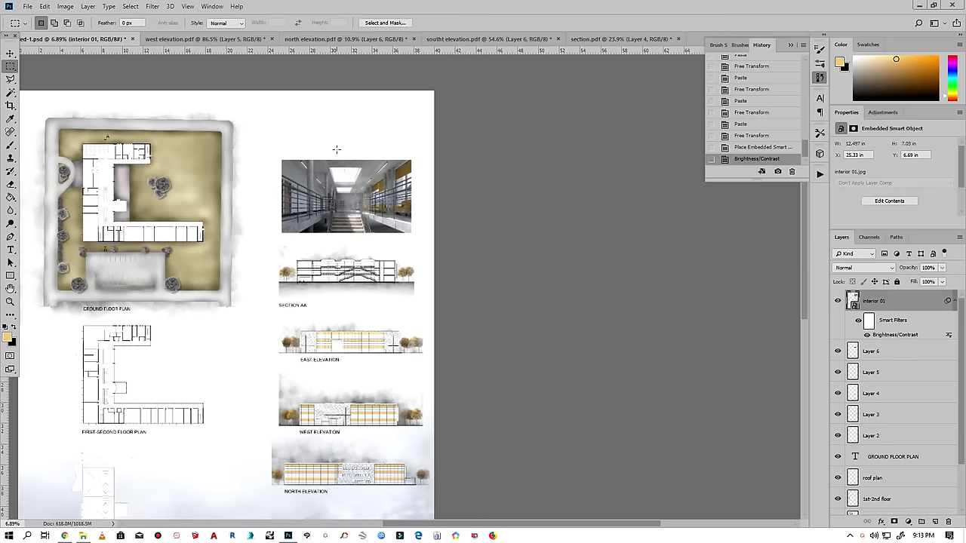
scroll(348, 146, down, 1)
scroll(411, 147, down, 1)
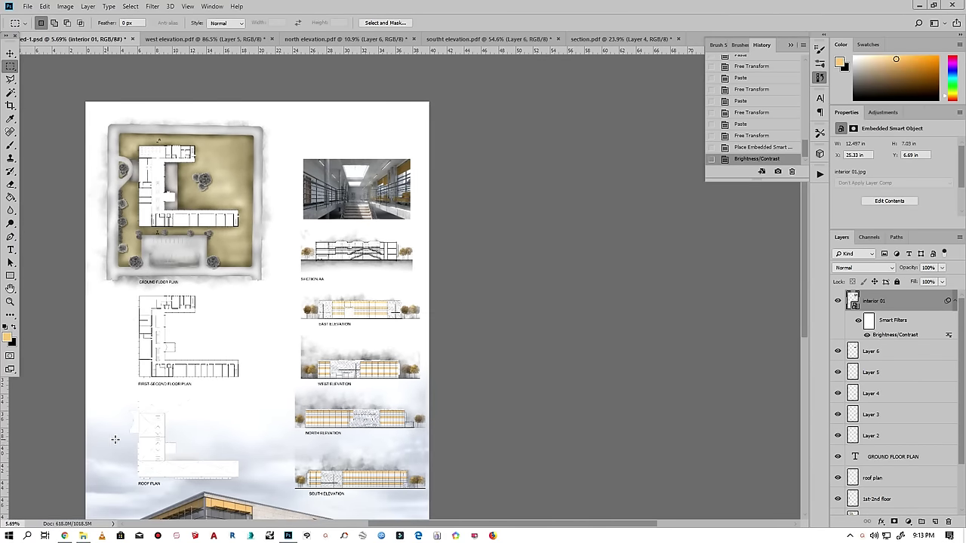
- Drag interior 02 from the Renders folder in File Explorer onto the board
click(80, 536)
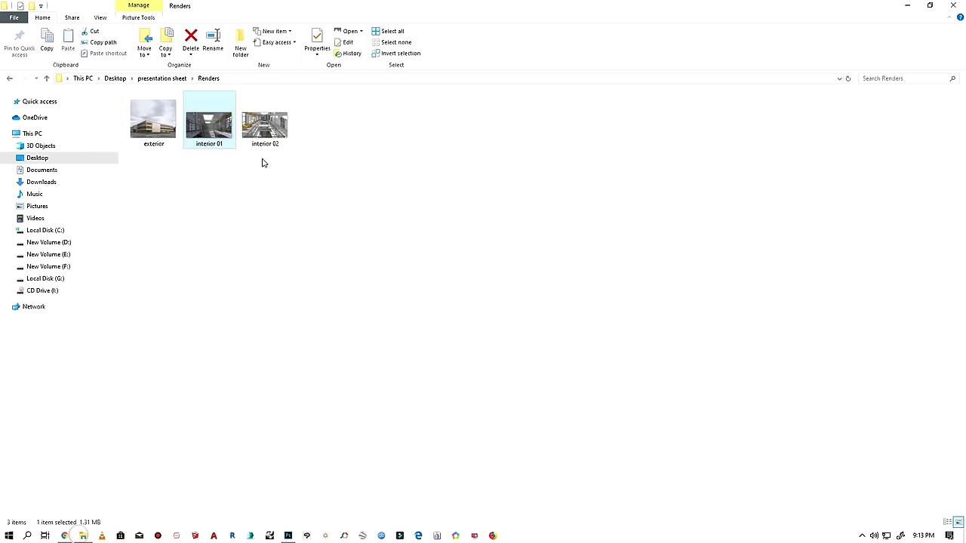
click(265, 126)
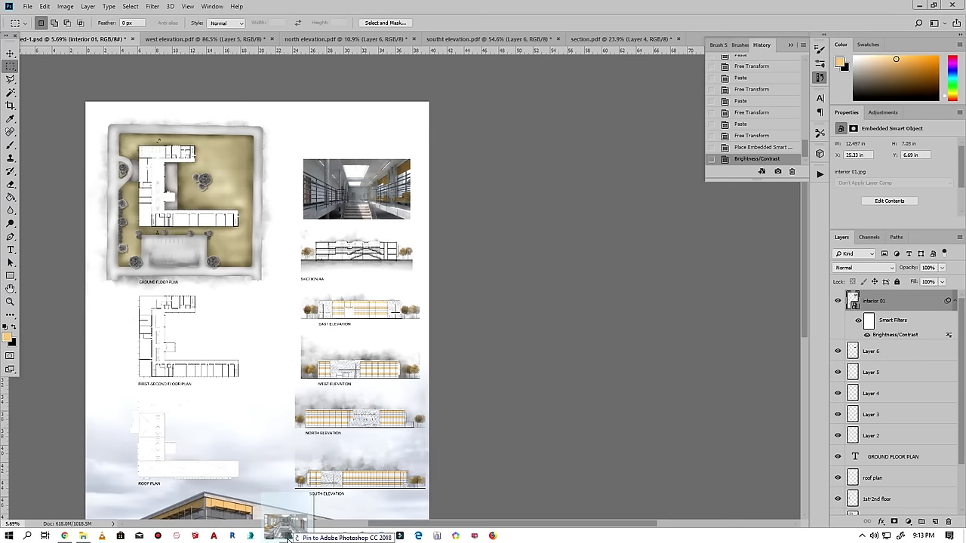
mouse_move(344, 511)
mouse_down()
mouse_move(398, 253)
mouse_move(339, 299)
mouse_up()
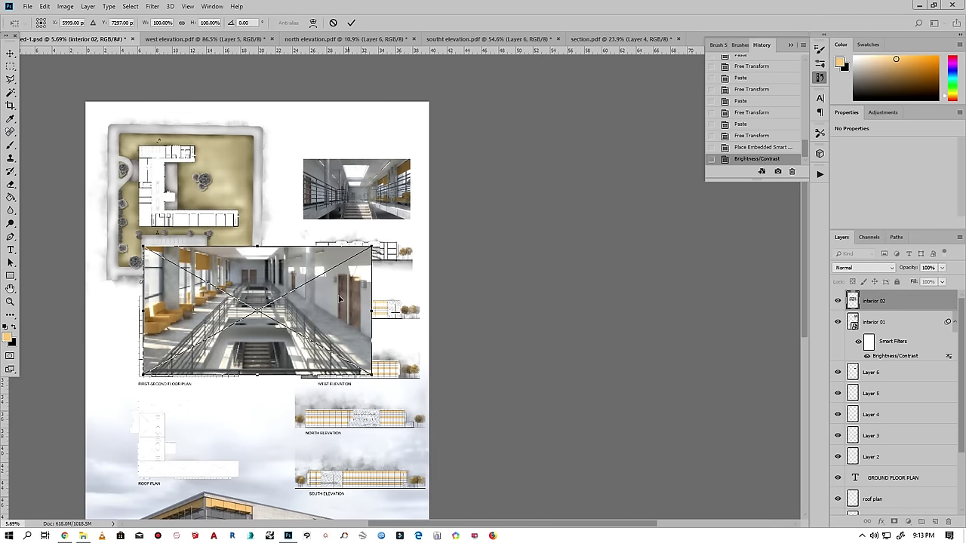
- Scale interior 02 to about half size above SECTION AA and commit
drag(143, 372, 255, 310)
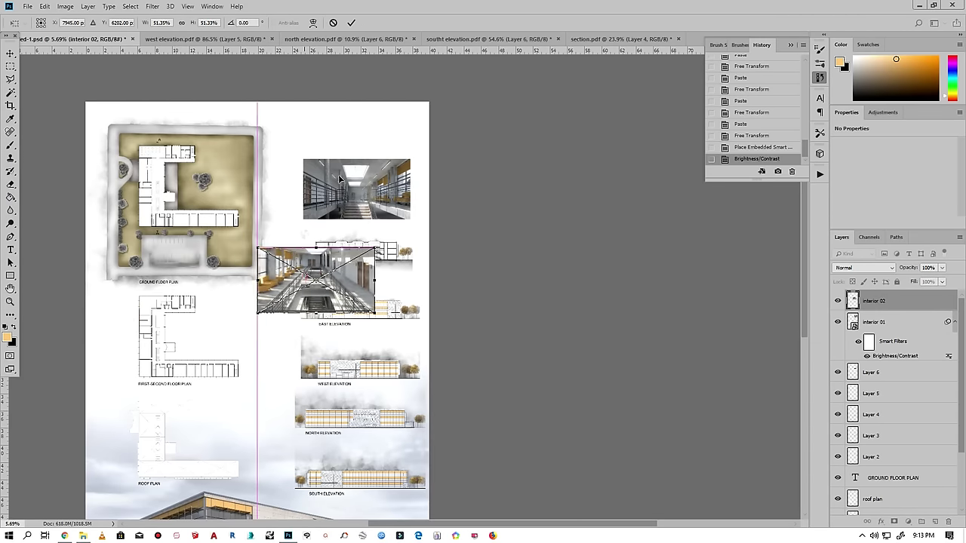
drag(305, 279, 348, 162)
scroll(355, 106, up, 1)
scroll(374, 118, up, 7)
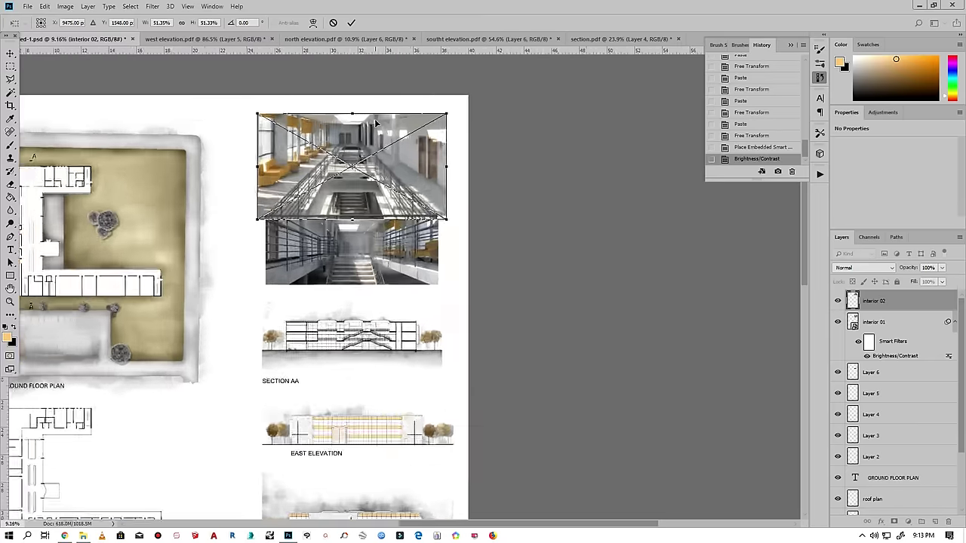
drag(342, 129, 363, 163)
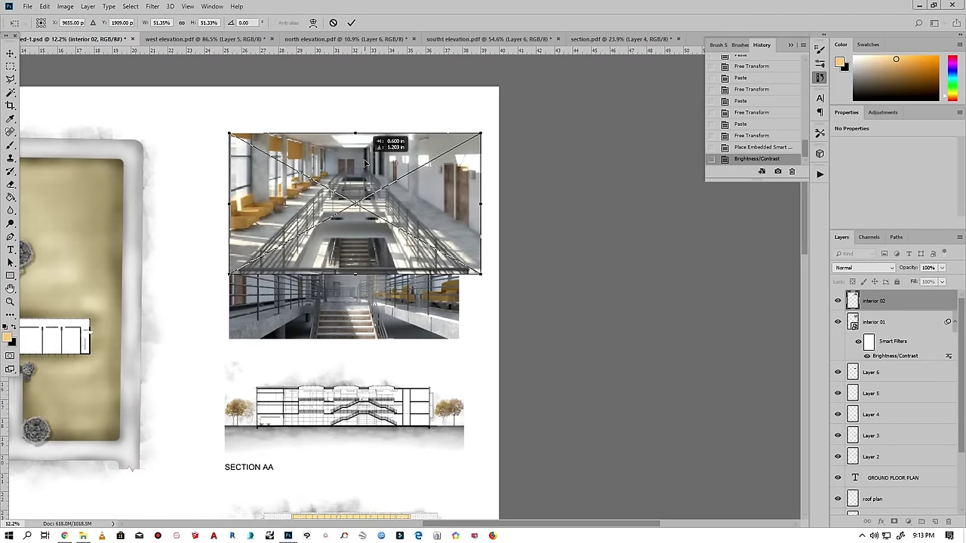
drag(481, 134, 454, 137)
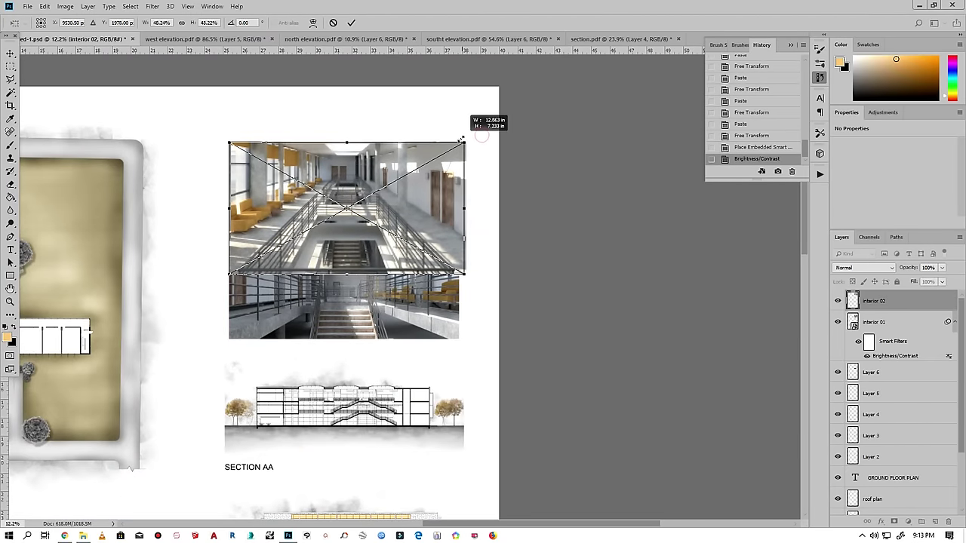
click(351, 23)
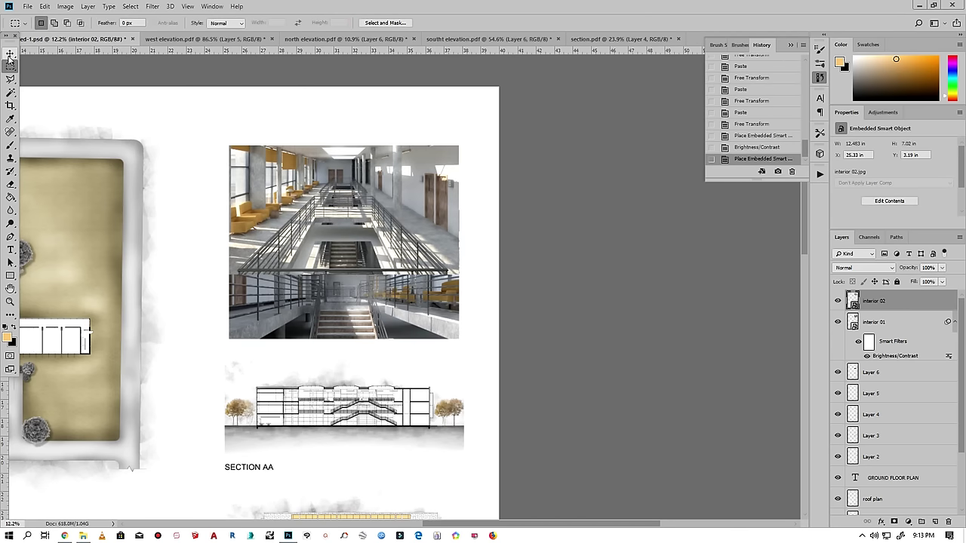
- Nudge interior 02 slightly higher at the top of the right column
key(v)
scroll(357, 183, down, 2)
drag(346, 195, 346, 164)
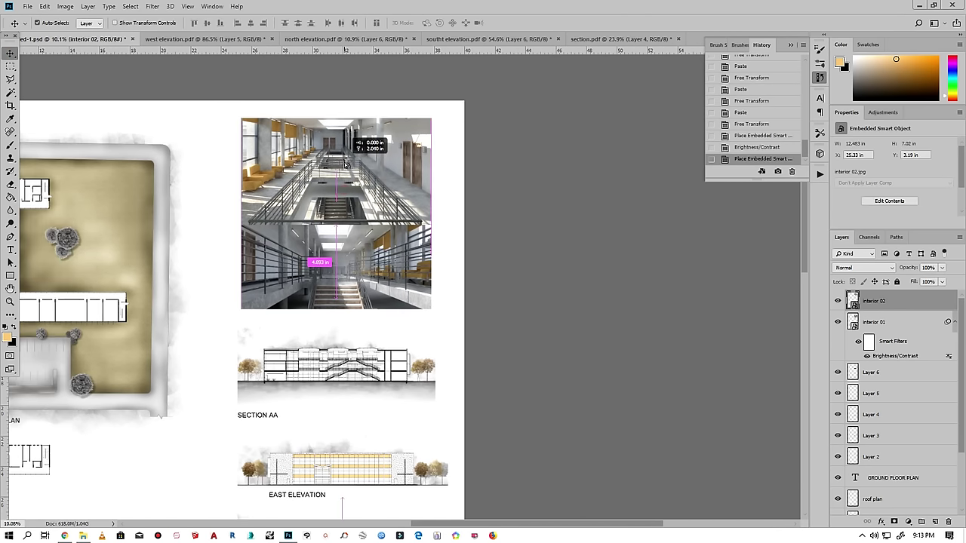
drag(346, 164, 341, 158)
scroll(341, 158, down, 1)
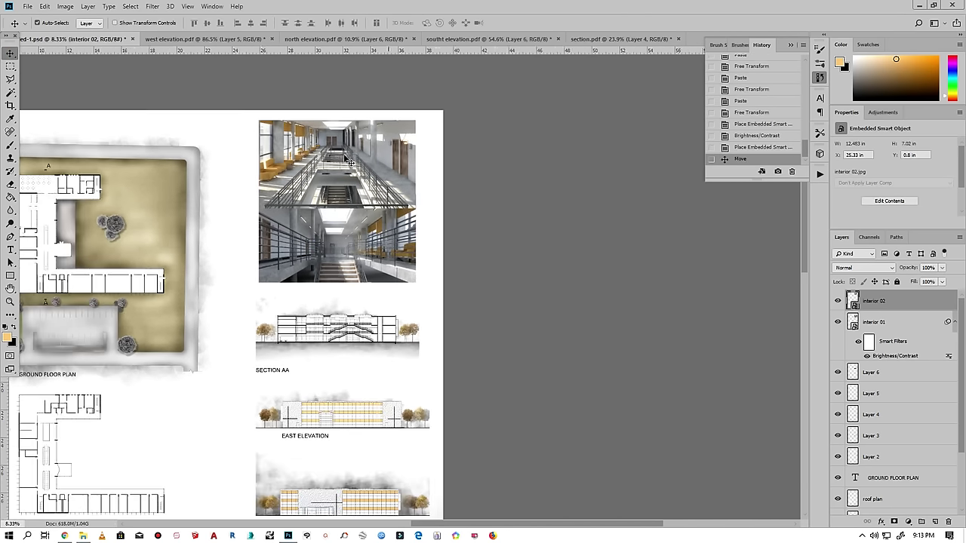
scroll(309, 178, down, 3)
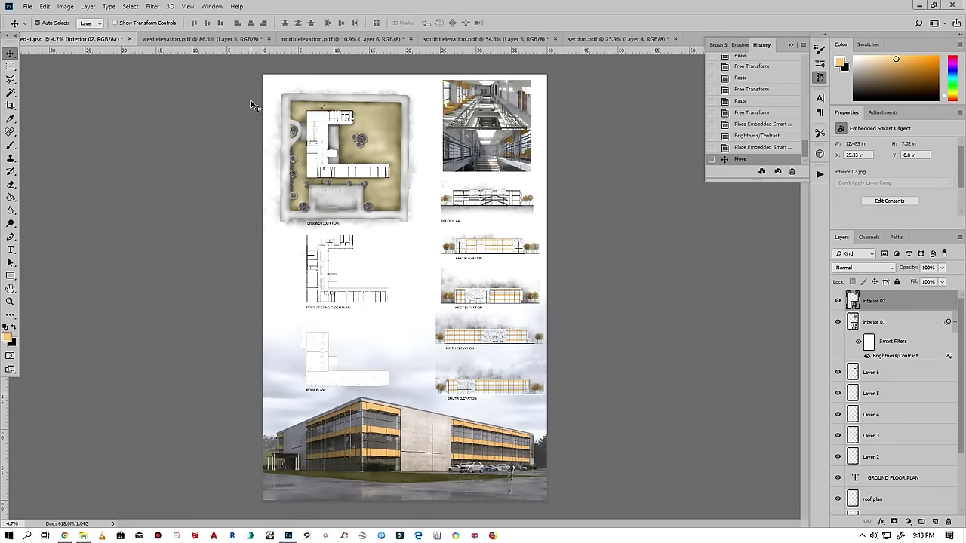
scroll(341, 194, up, 2)
scroll(334, 249, up, 1)
scroll(320, 254, down, 1)
scroll(317, 263, up, 3)
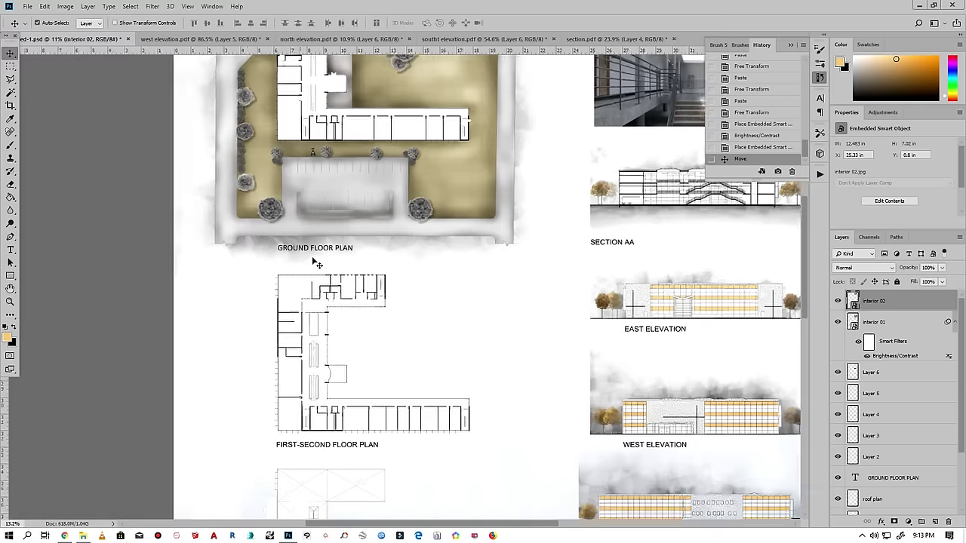
scroll(317, 263, up, 1)
scroll(317, 263, up, 1)
scroll(317, 263, up, 1)
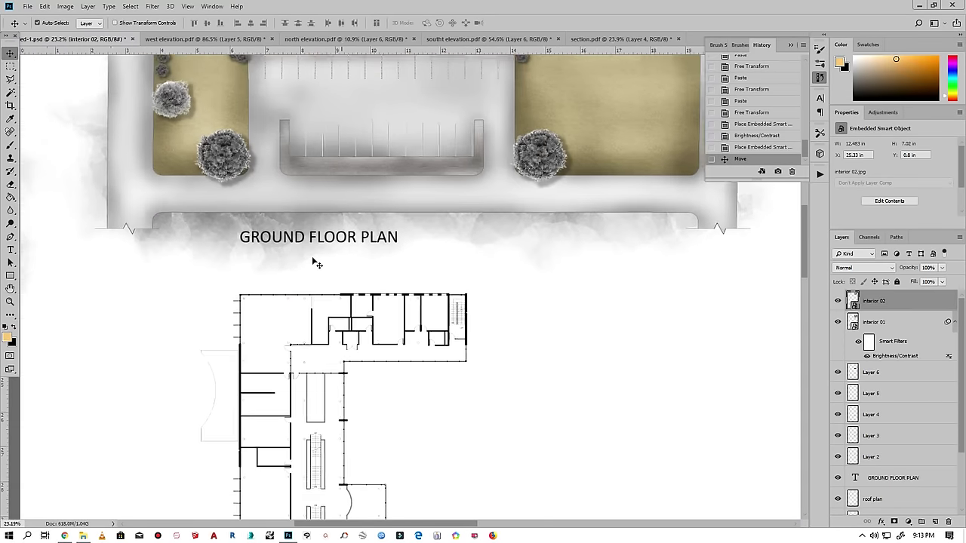
scroll(317, 263, down, 1)
scroll(316, 262, down, 2)
scroll(253, 276, down, 8)
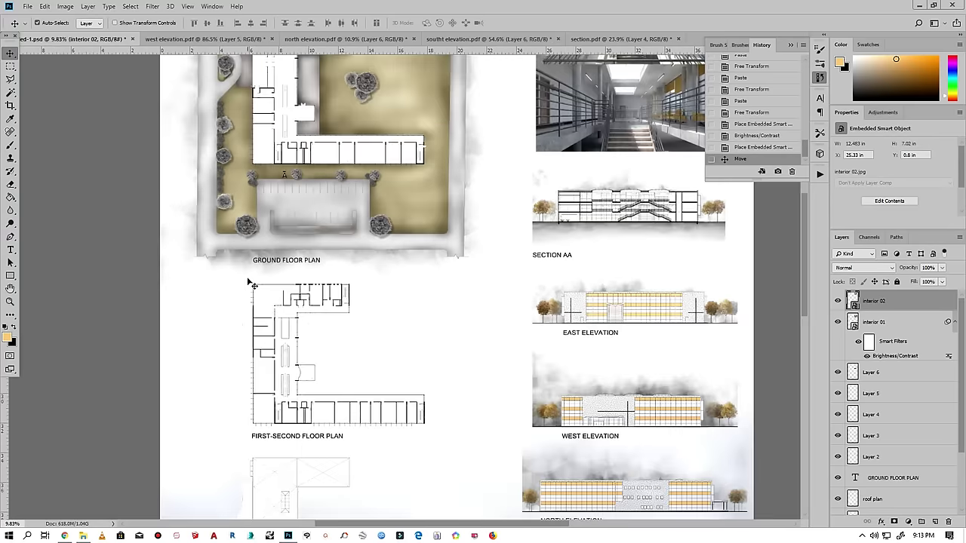
scroll(254, 273, down, 1)
scroll(254, 272, down, 2)
scroll(252, 276, down, 2)
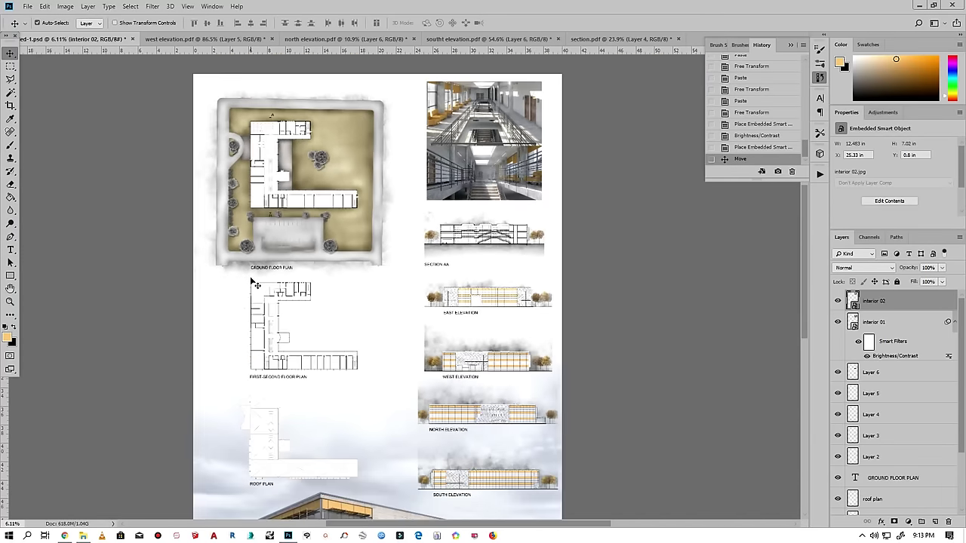
scroll(302, 246, up, 1)
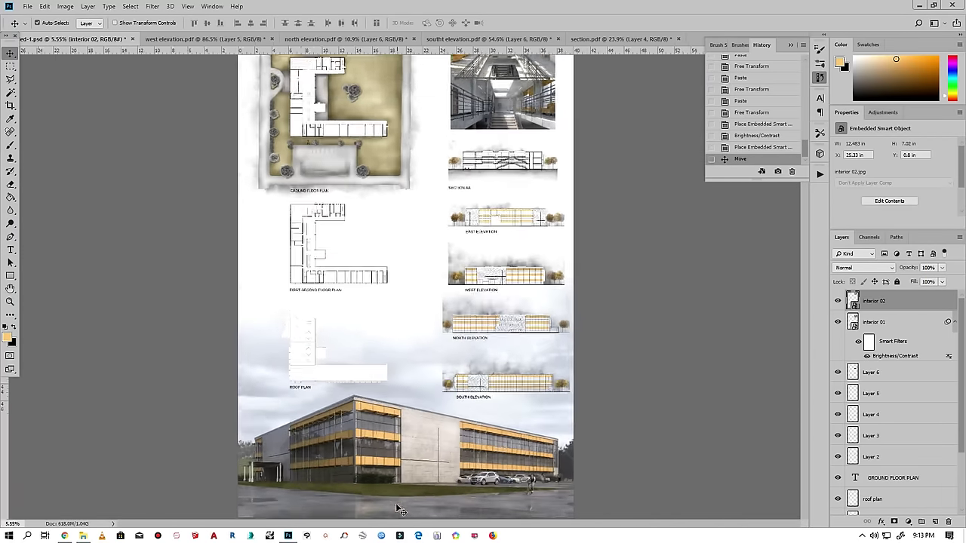
scroll(302, 245, up, 2)
scroll(402, 411, down, 1)
drag(402, 411, 386, 394)
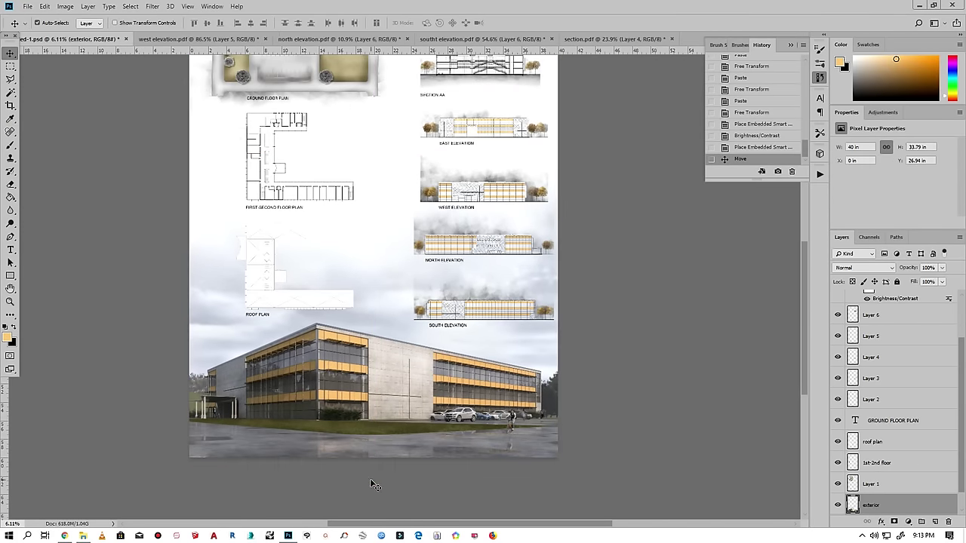
scroll(371, 479, down, 1)
scroll(410, 451, up, 1)
scroll(410, 452, up, 2)
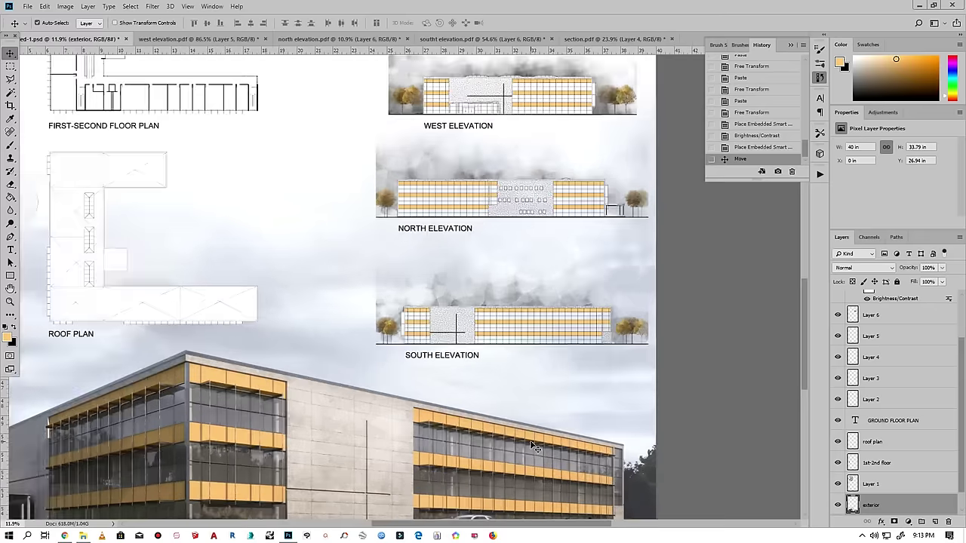
scroll(325, 457, down, 1)
scroll(295, 435, down, 1)
scroll(294, 433, down, 1)
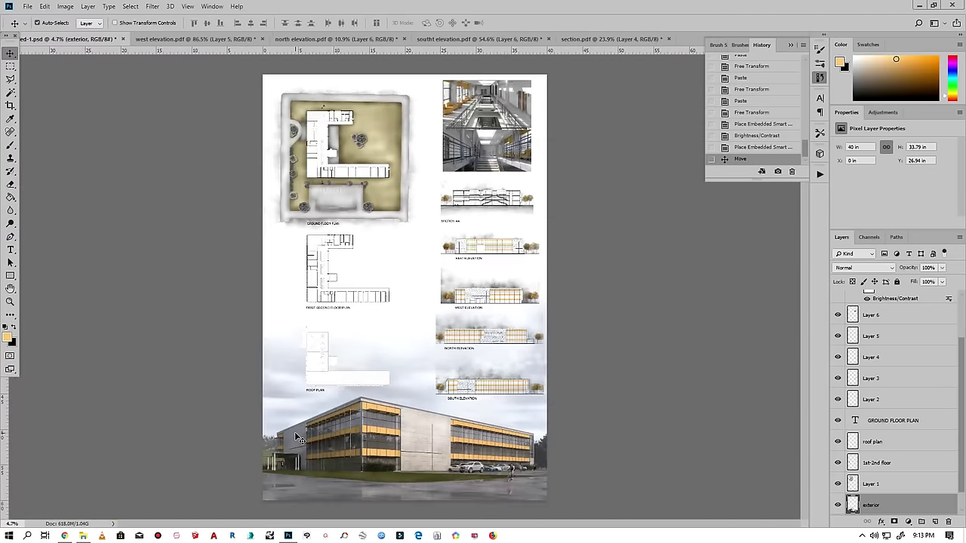
scroll(882, 494, down, 1)
click(882, 505)
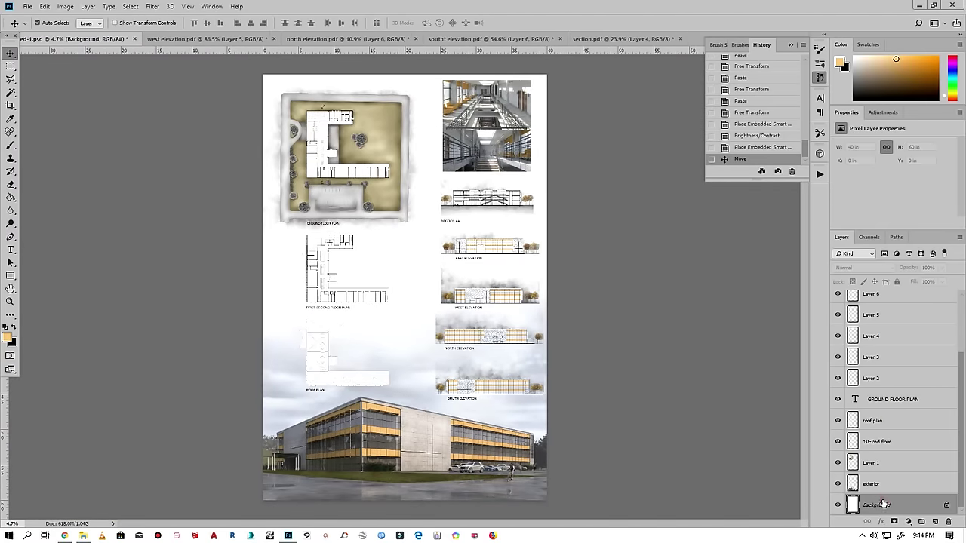
- Add a new empty layer above the background, cancelling the Fill dialog
click(934, 522)
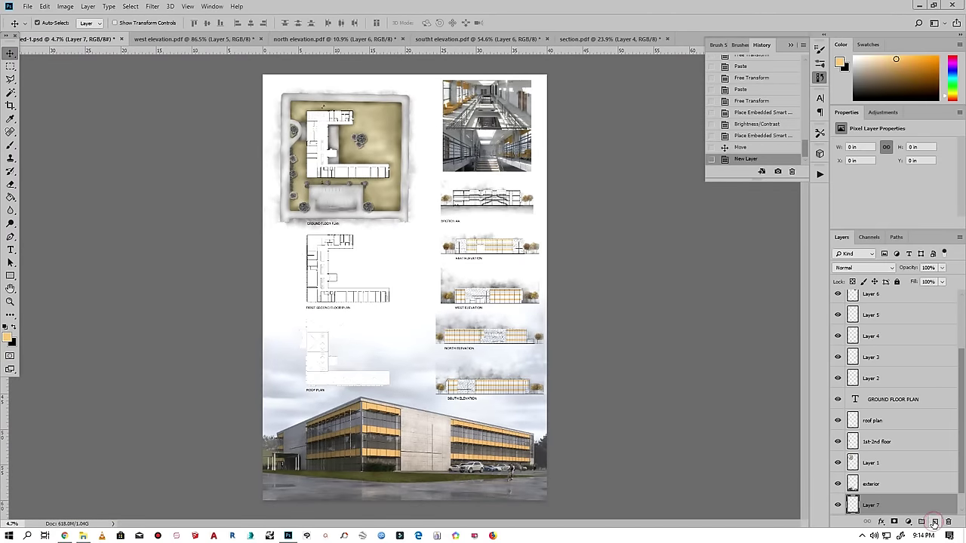
scroll(892, 488, down, 1)
scroll(891, 488, up, 3)
scroll(891, 488, up, 2)
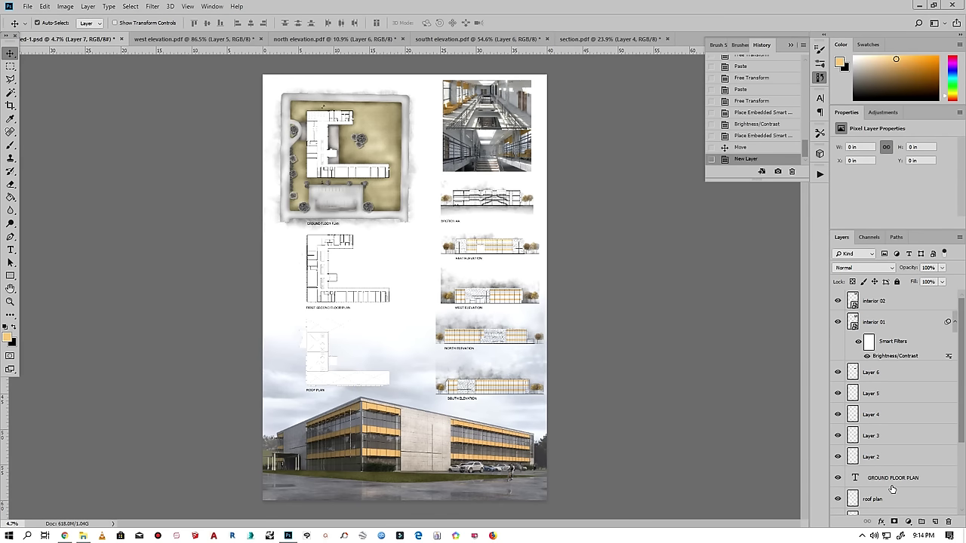
scroll(891, 489, down, 2)
scroll(891, 488, down, 3)
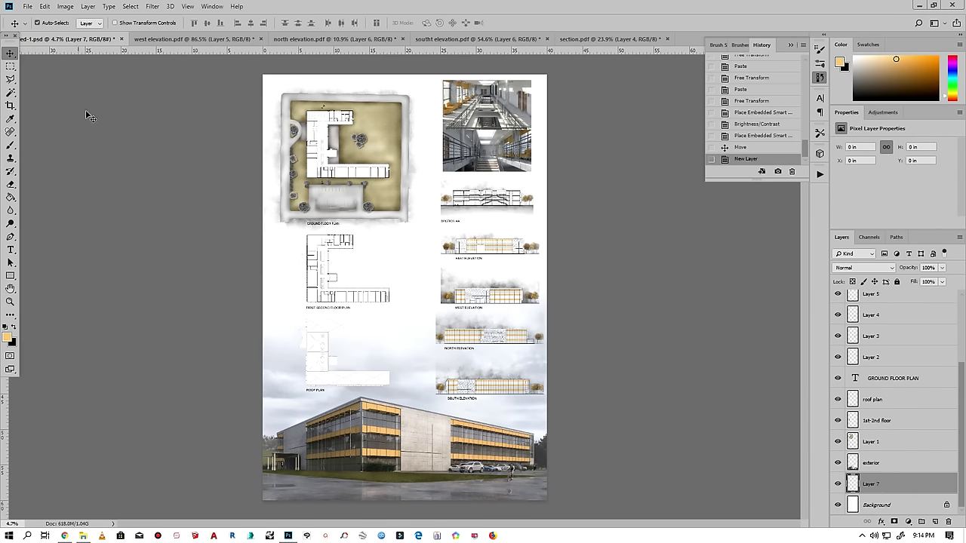
click(44, 6)
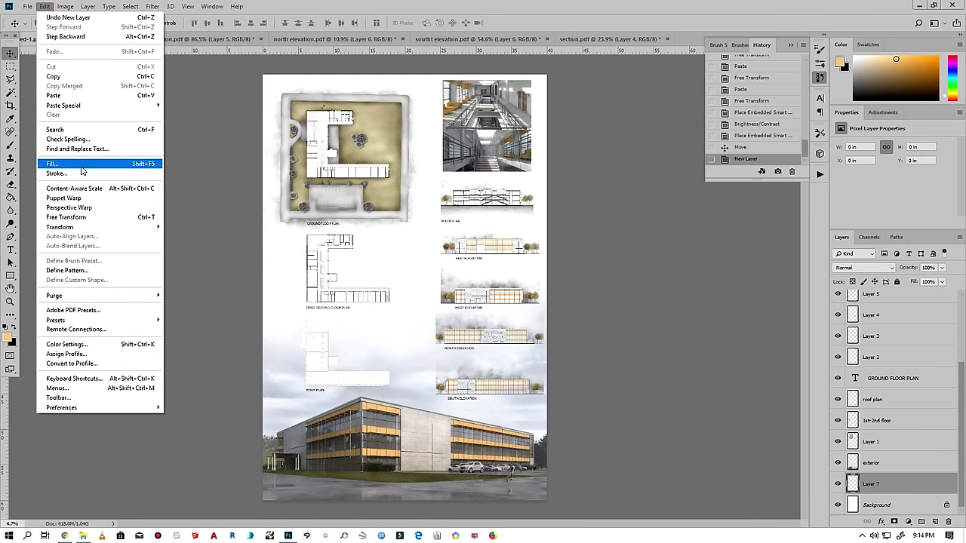
click(81, 165)
click(547, 161)
key(v)
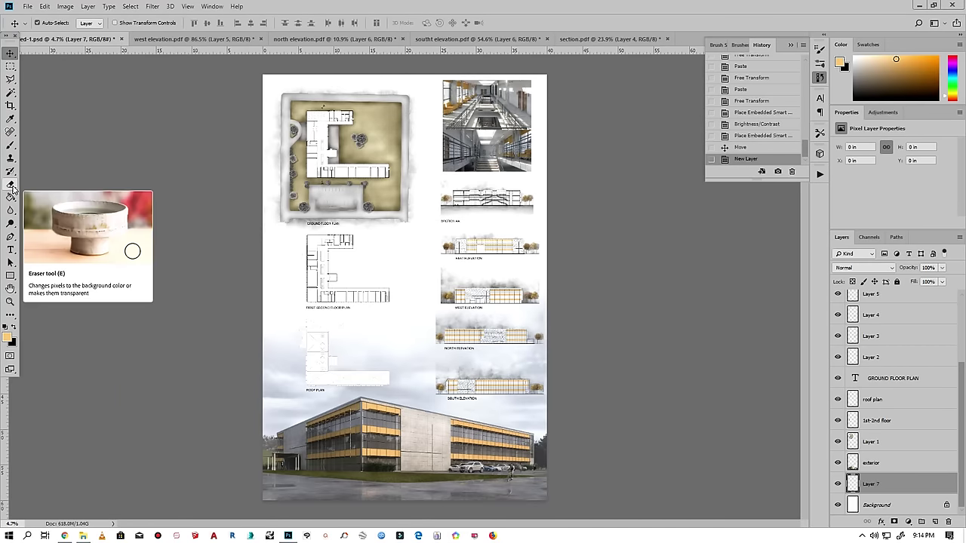
- Draw a tall white-filled rectangle covering the right column
click(11, 276)
scroll(421, 118, down, 1)
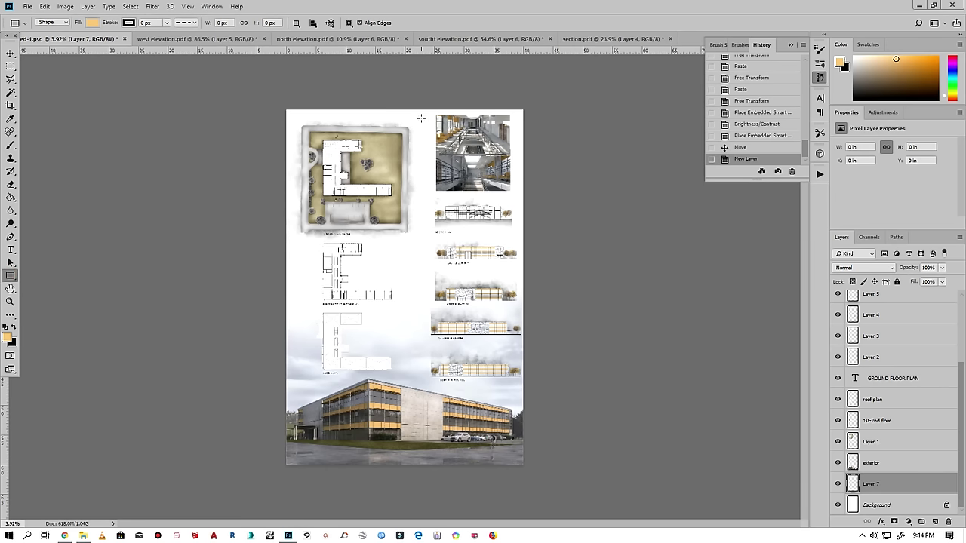
mouse_move(428, 108)
mouse_down()
mouse_move(529, 410)
mouse_move(524, 420)
mouse_up()
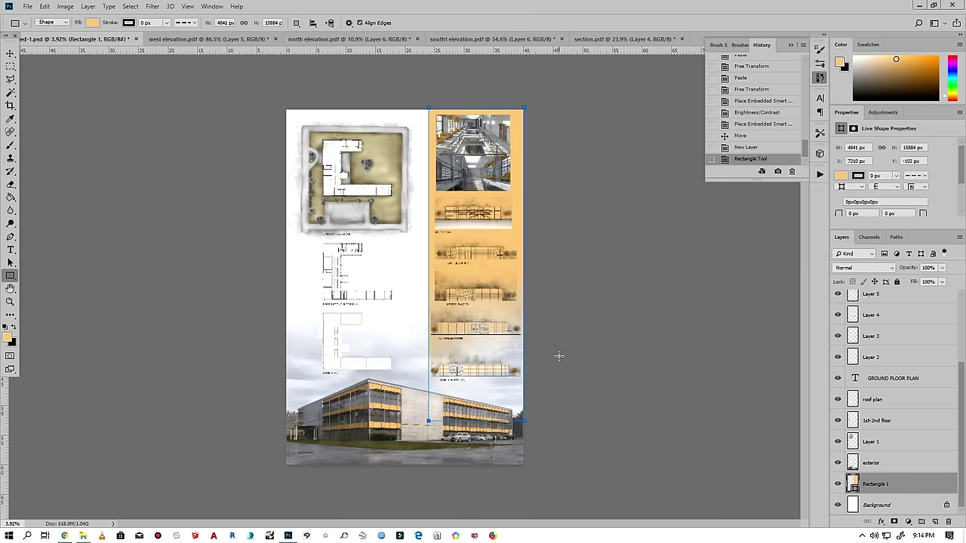
click(840, 177)
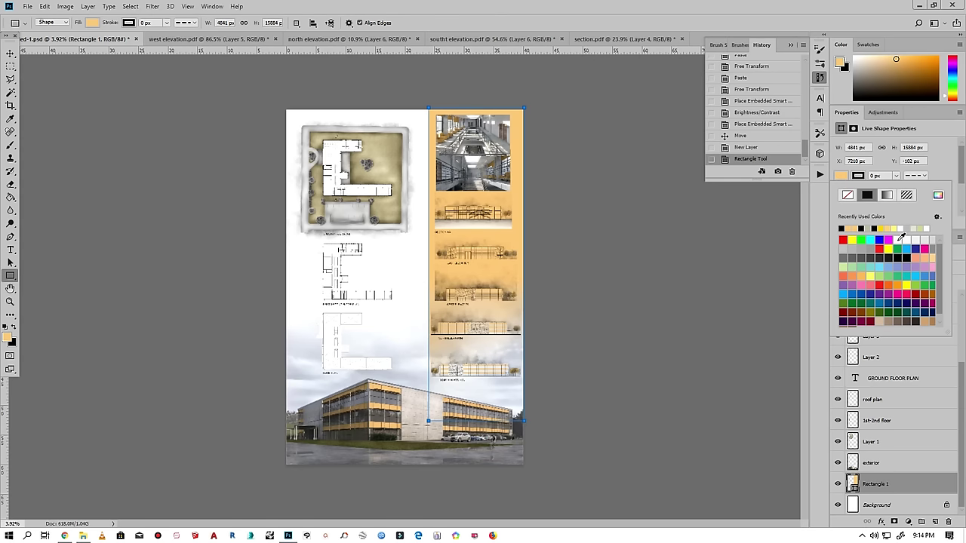
click(904, 227)
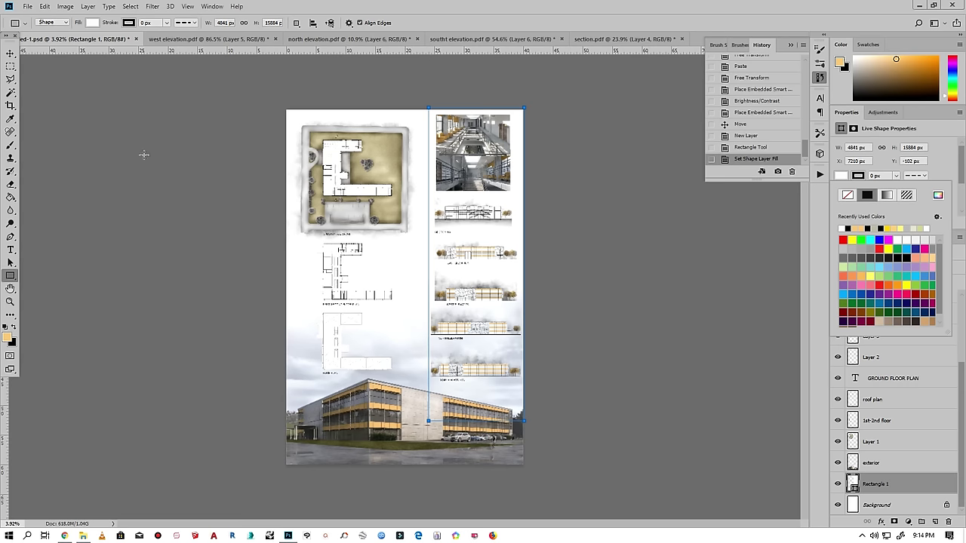
- Lower the rectangle's top edge slightly and stack it above the exterior render
click(10, 55)
scroll(614, 146, up, 2)
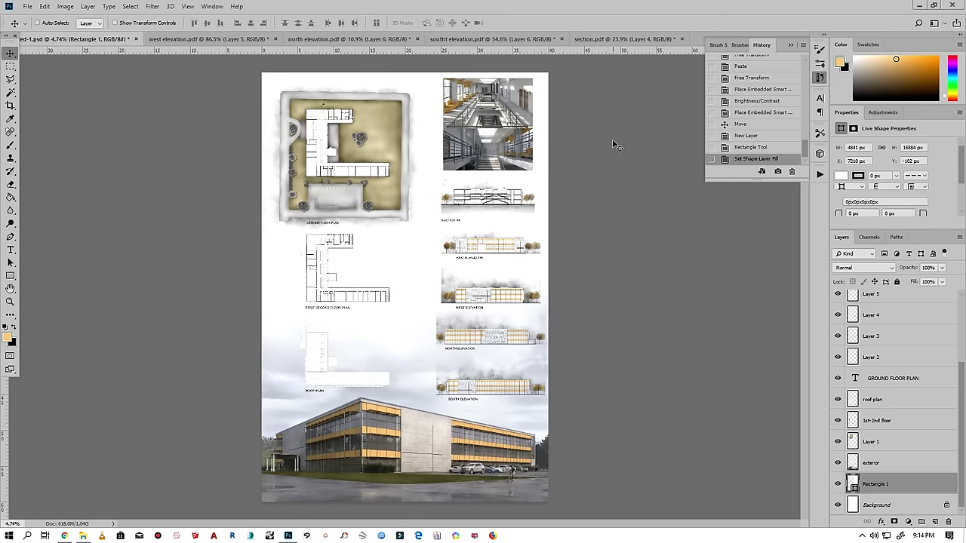
key(ctrl+t)
drag(490, 69, 490, 71)
click(453, 25)
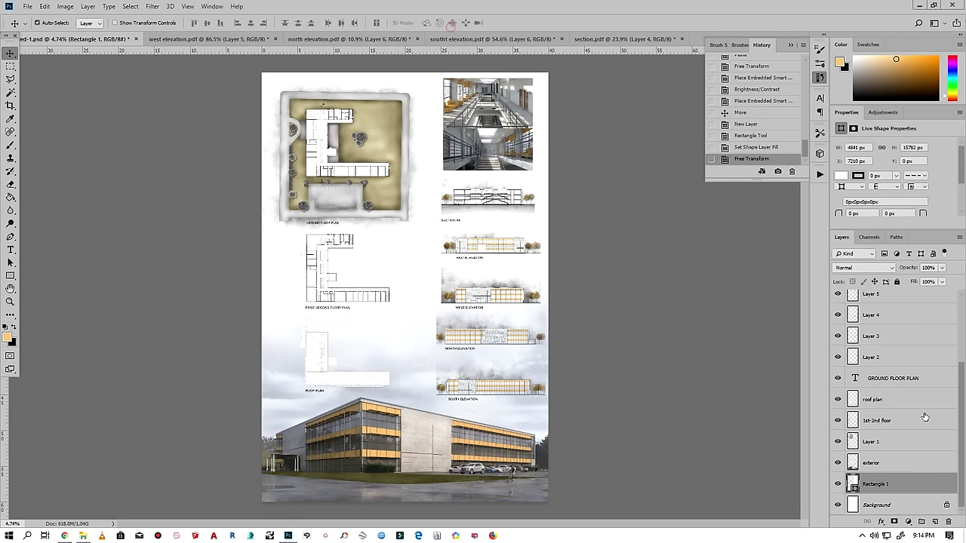
drag(908, 484, 906, 455)
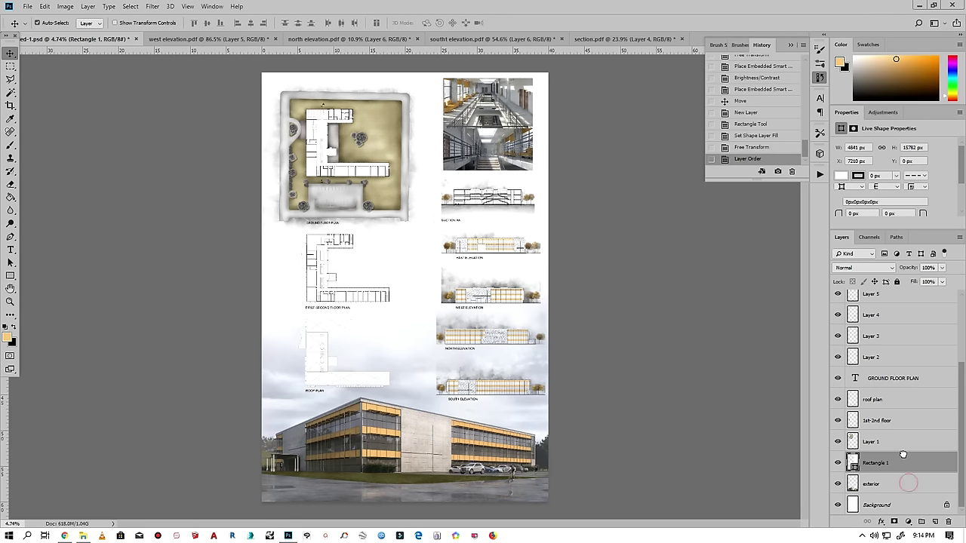
- Lower Rectangle 1's layer opacity to about 72%
scroll(655, 427, up, 1)
scroll(302, 353, up, 1)
scroll(249, 347, down, 1)
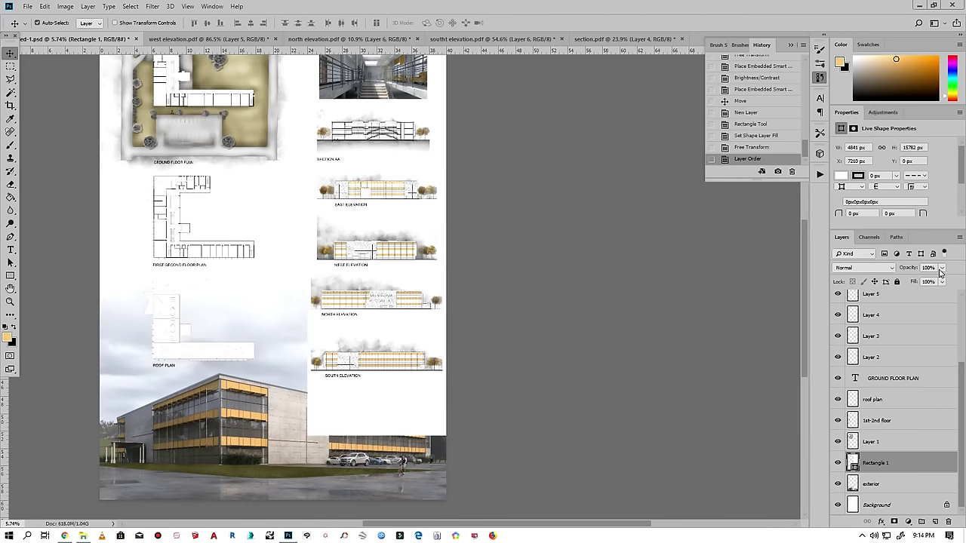
click(942, 268)
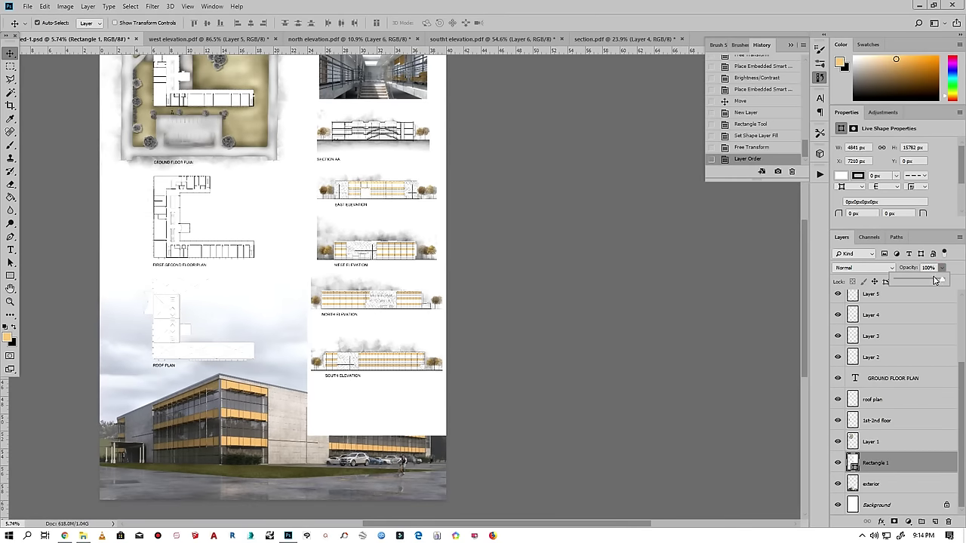
click(933, 281)
drag(934, 283, 930, 285)
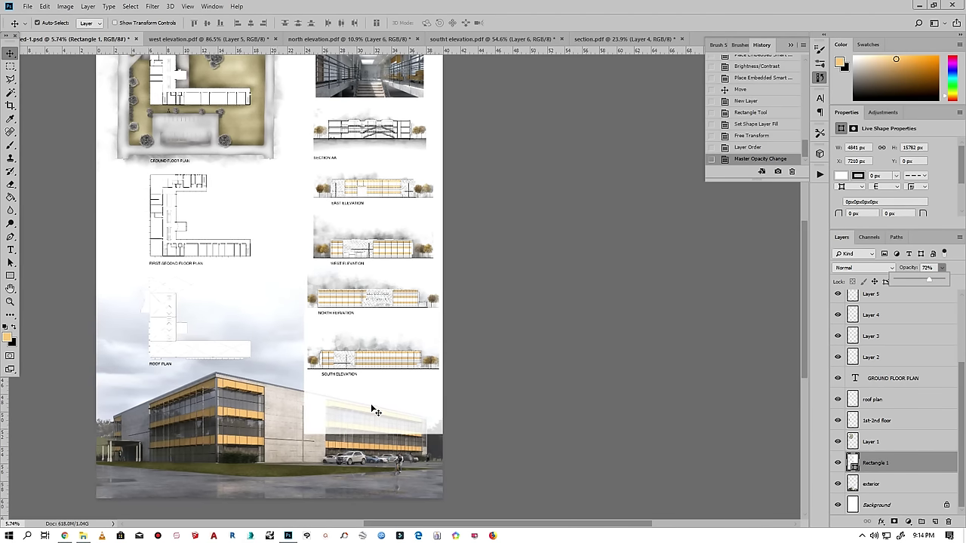
scroll(403, 408, down, 2)
scroll(529, 462, up, 2)
scroll(78, 347, up, 2)
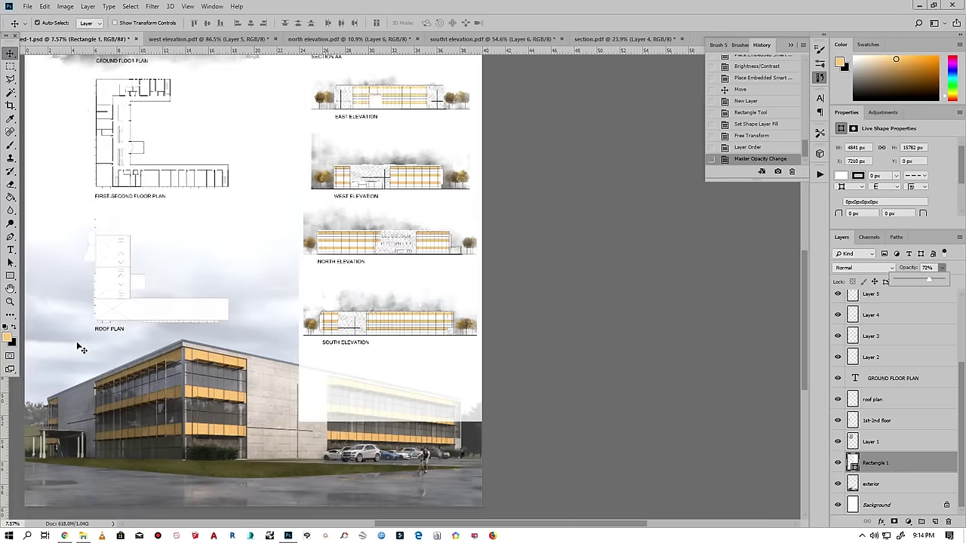
click(10, 185)
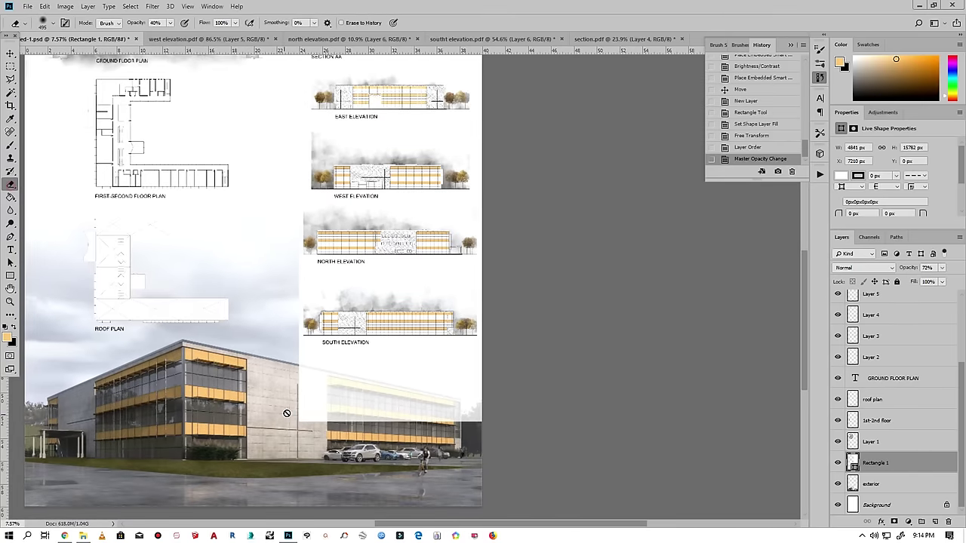
- Rasterize Rectangle 1 and erase the panel over the building wall with a 0% hardness eraser
click(316, 375)
click(438, 200)
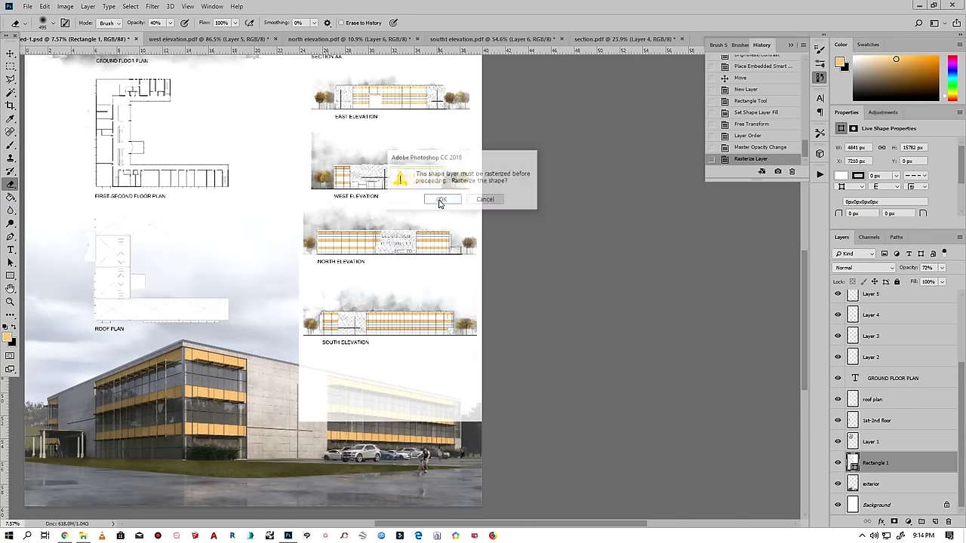
right_click(340, 375)
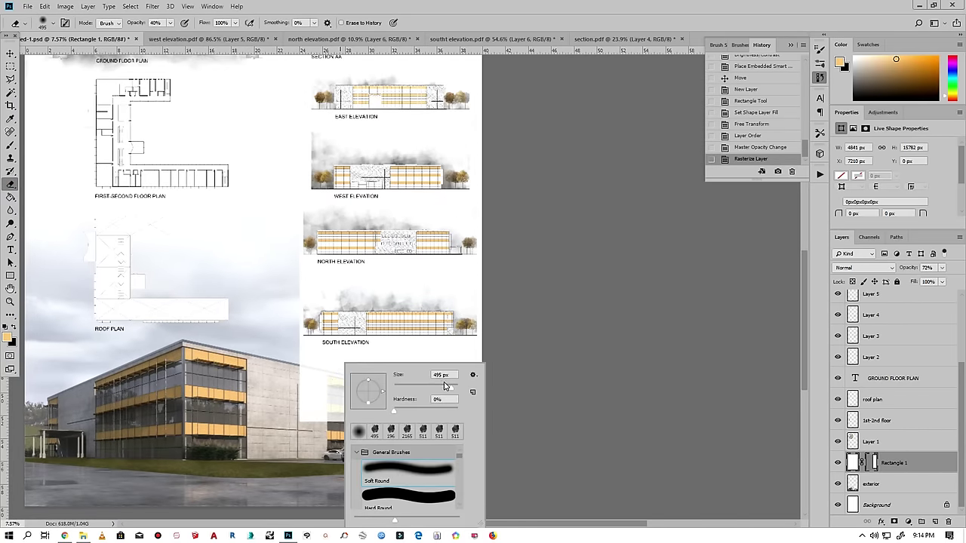
click(301, 400)
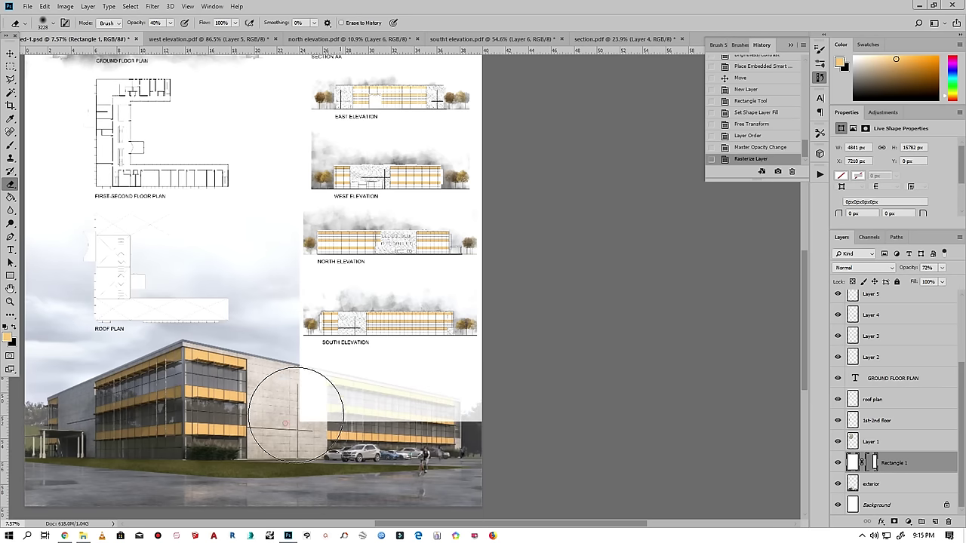
click(299, 412)
click(300, 408)
click(302, 412)
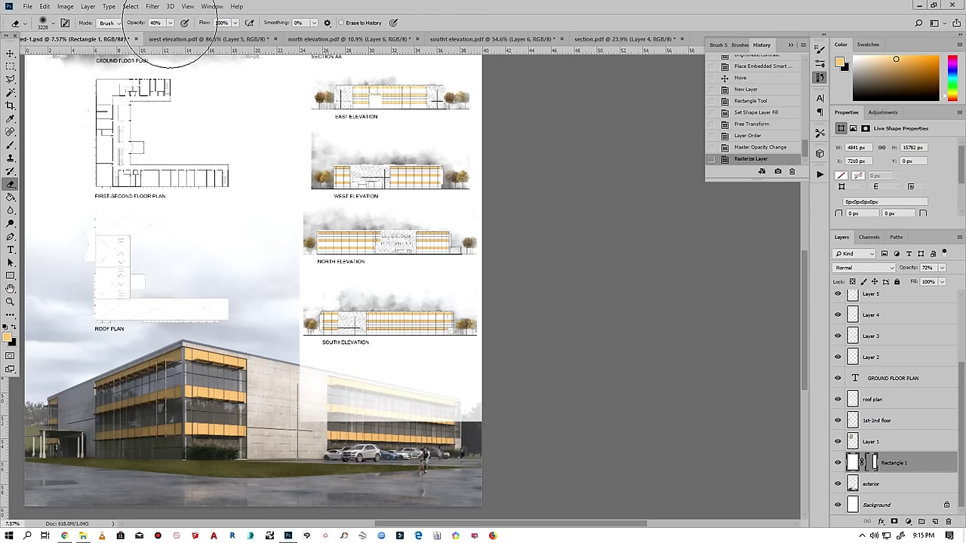
- Set eraser opacity to 95% and erase the panel across the glass facade
click(171, 23)
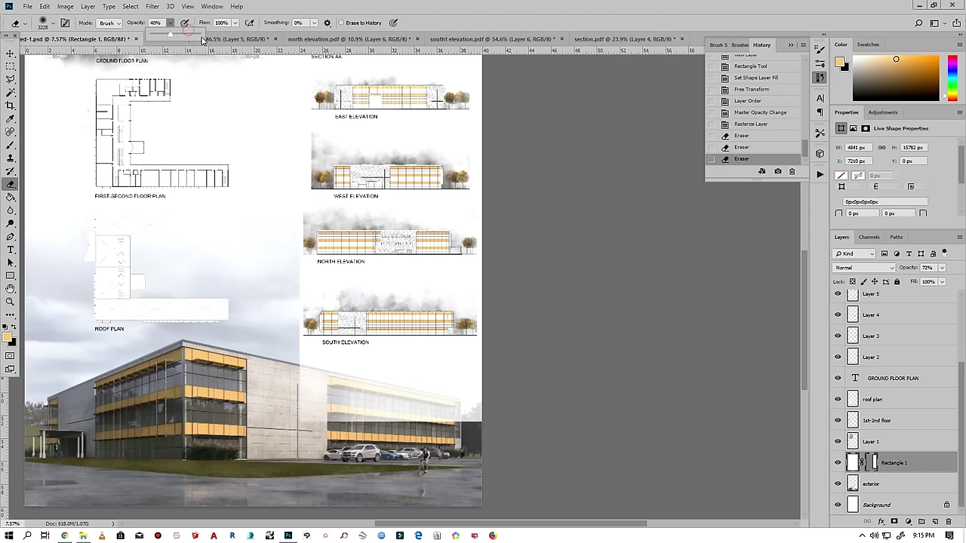
click(304, 393)
click(353, 409)
click(389, 418)
click(443, 423)
click(457, 407)
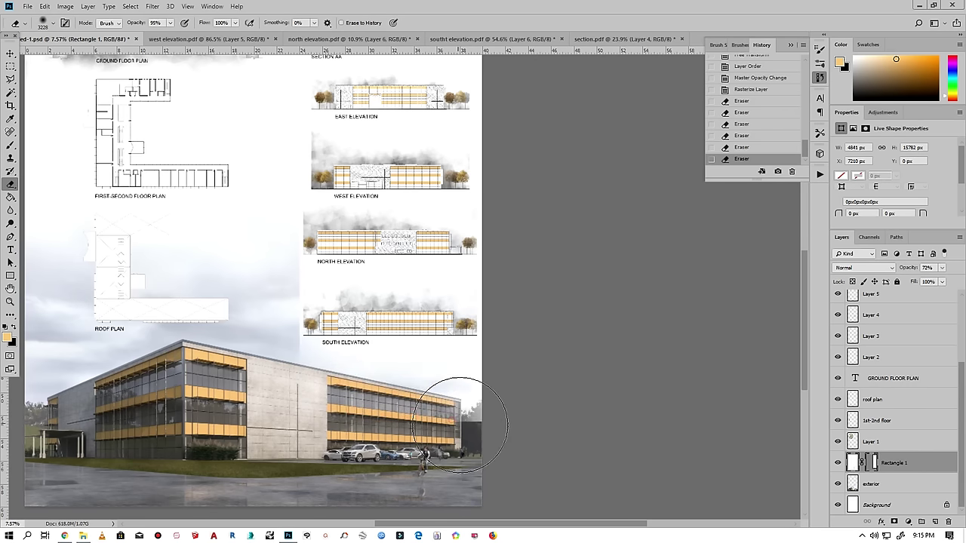
click(487, 421)
click(494, 403)
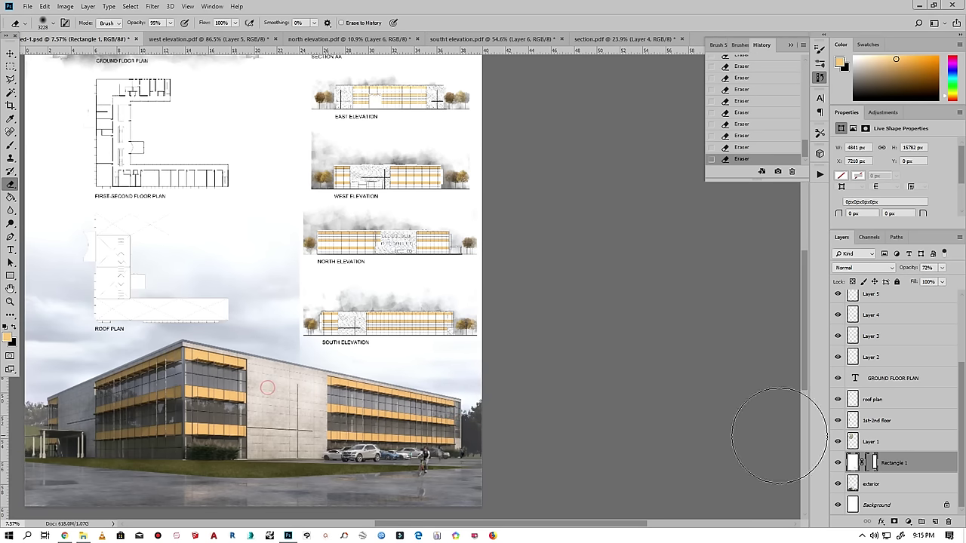
- Lock and then unlock the panel layer
click(897, 282)
scroll(604, 398, down, 5)
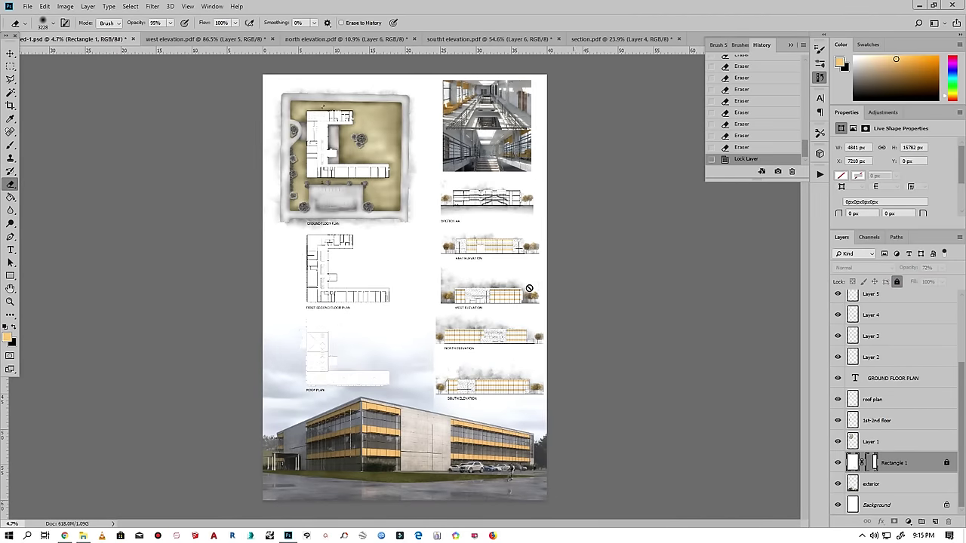
scroll(540, 371, up, 2)
scroll(540, 368, down, 2)
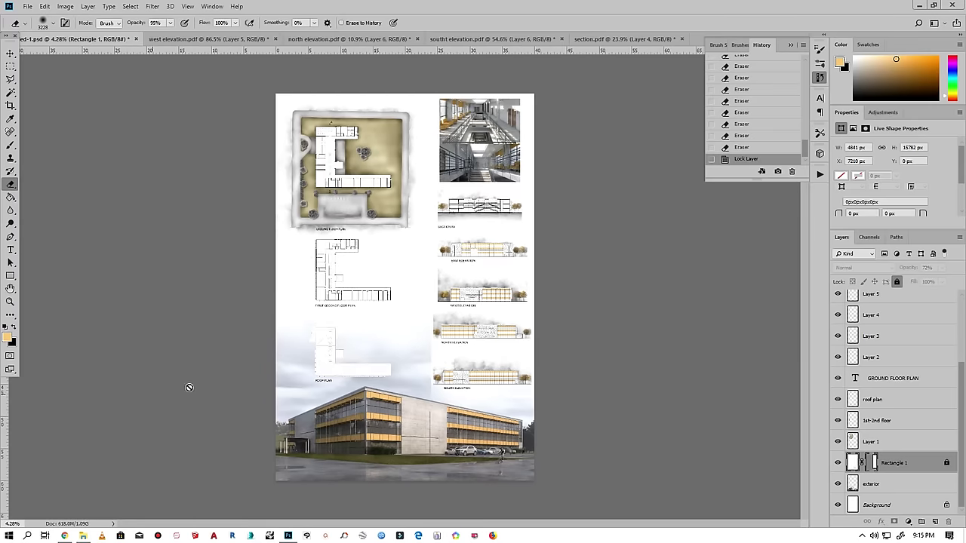
scroll(537, 287, up, 1)
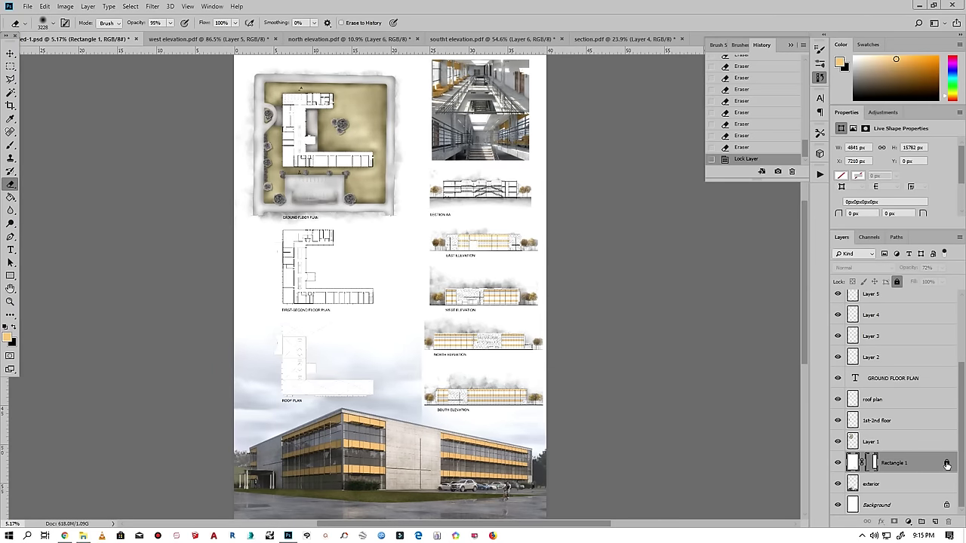
click(946, 464)
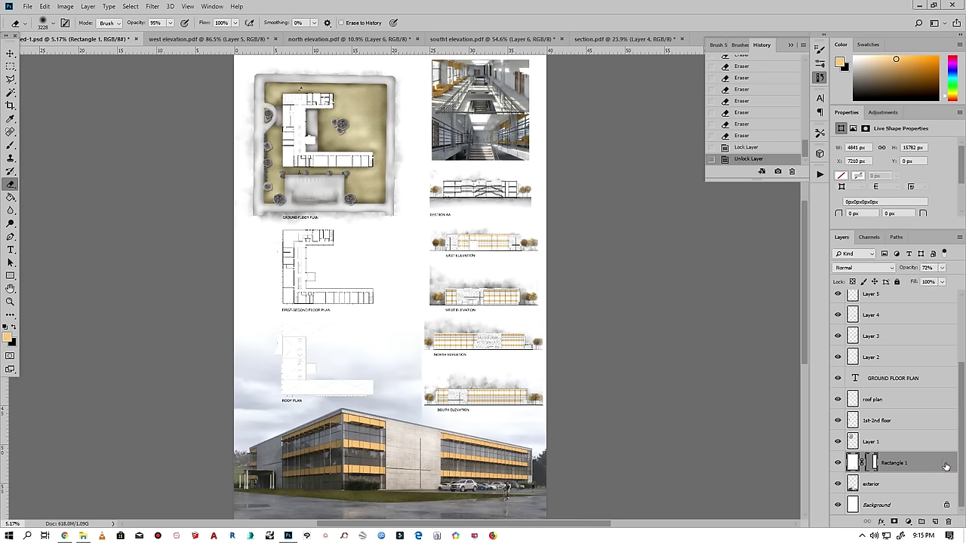
key(ctrl+t)
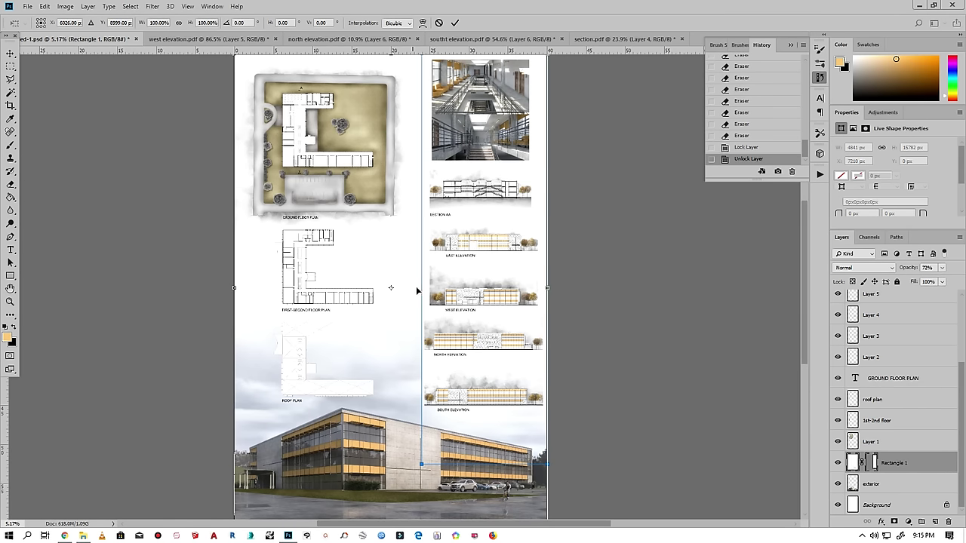
- Drag Rectangle 1's left handle outward to W ≈ 103.68% and commit the transform
scroll(301, 432, down, 1)
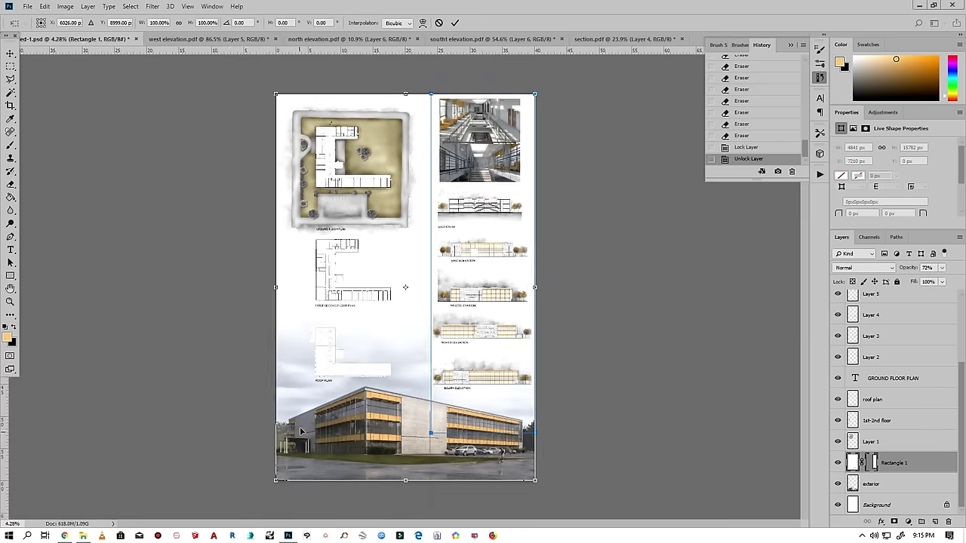
click(455, 22)
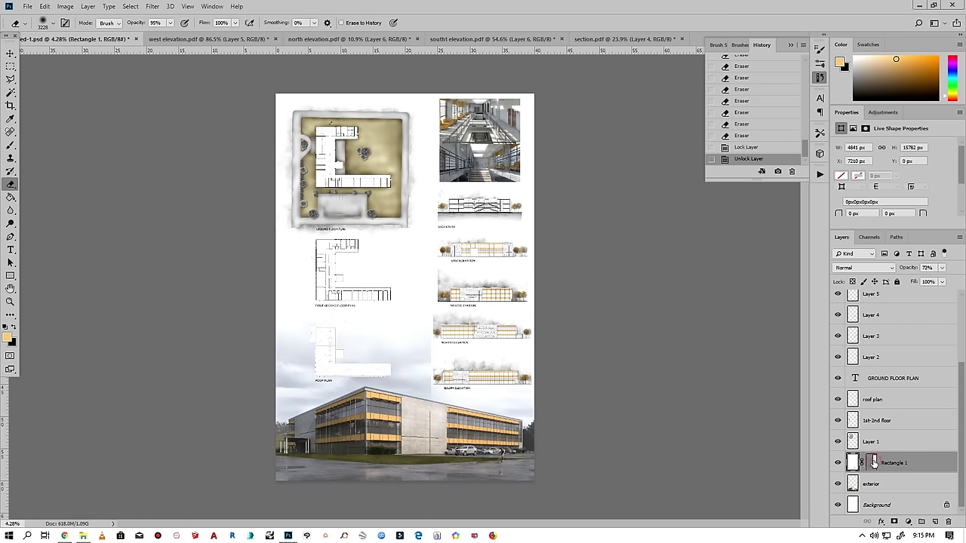
click(871, 462)
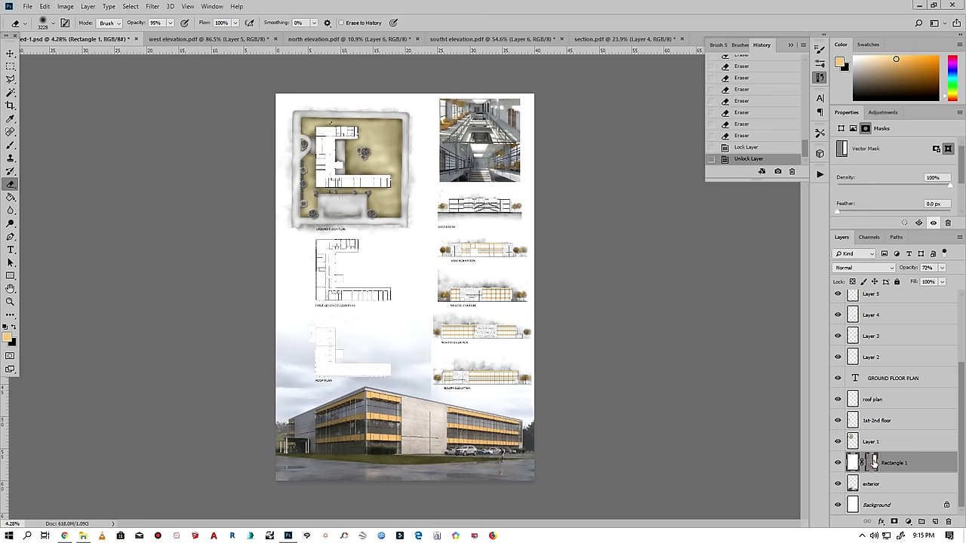
click(873, 462)
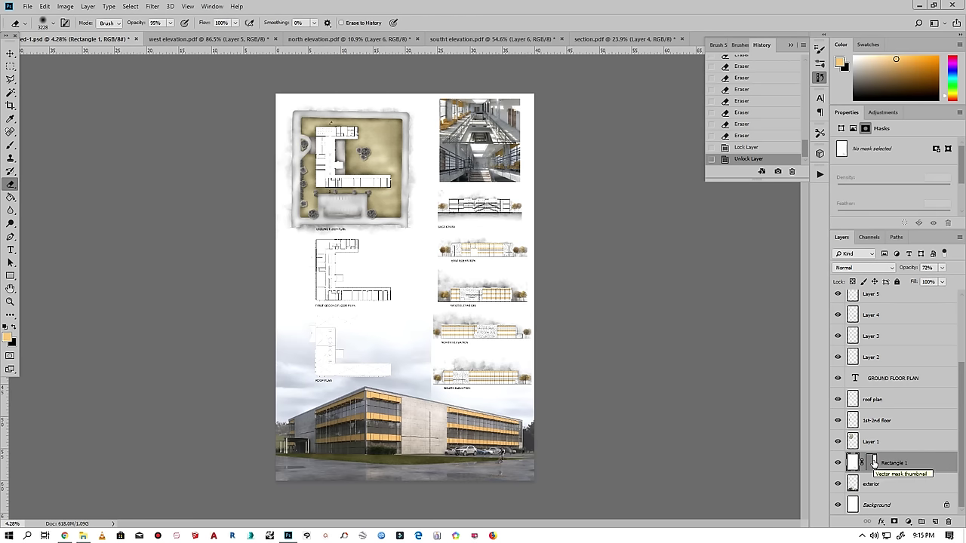
key(ctrl+t)
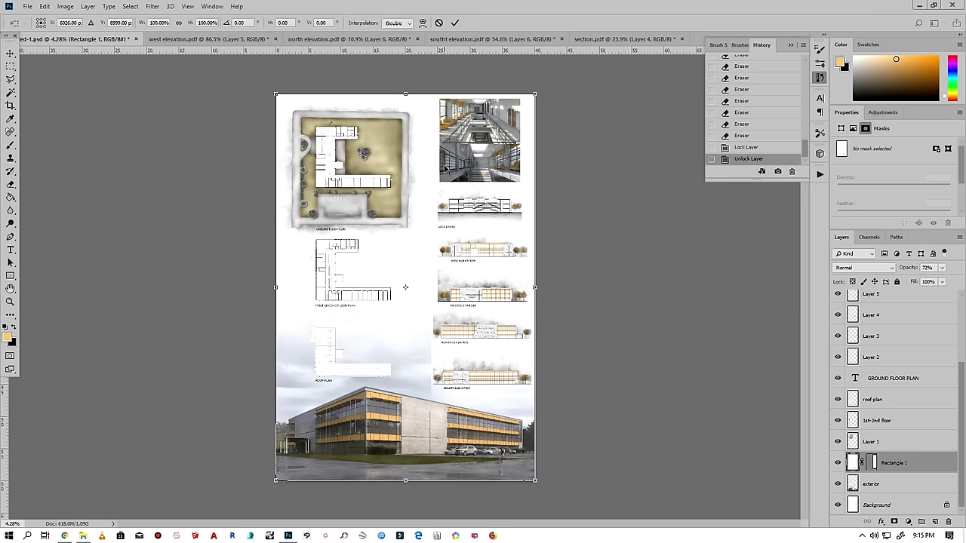
drag(273, 288, 262, 280)
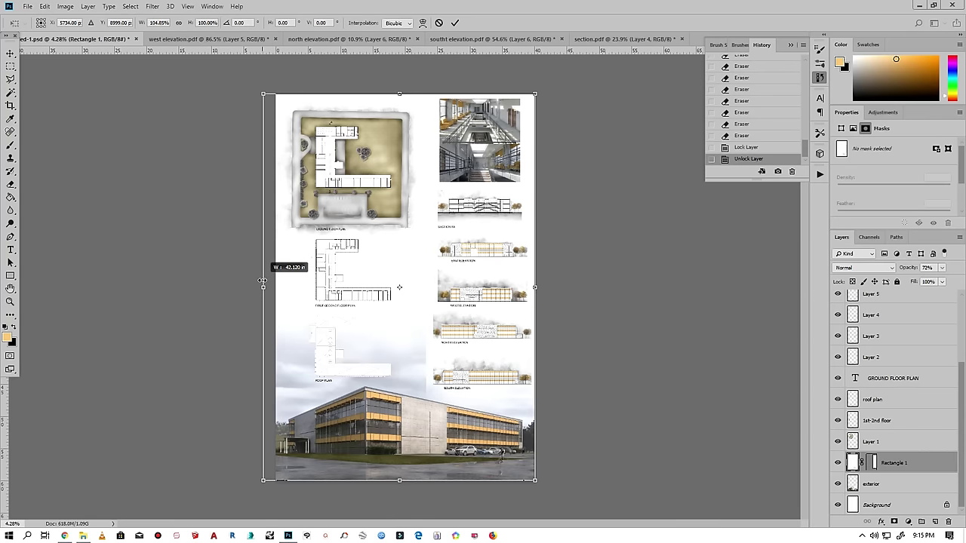
drag(262, 280, 266, 280)
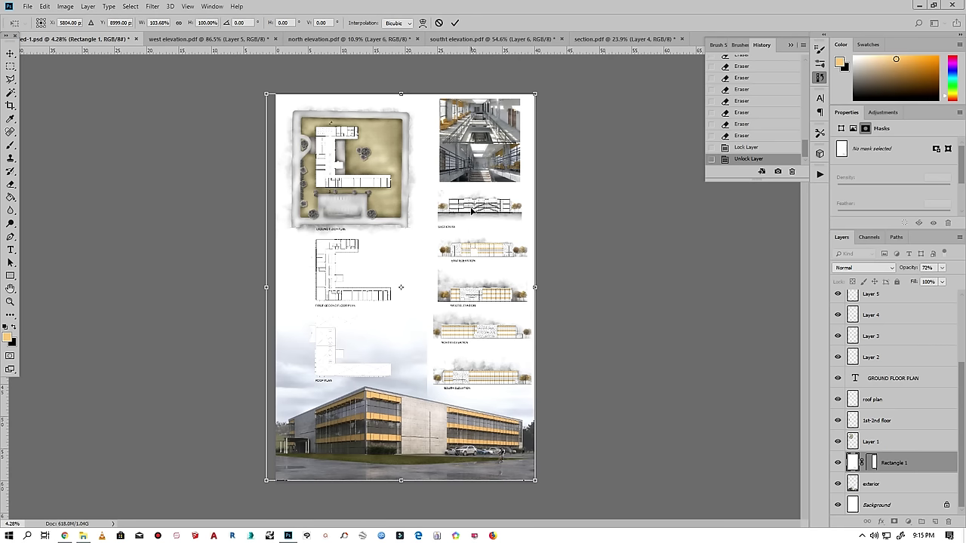
click(455, 23)
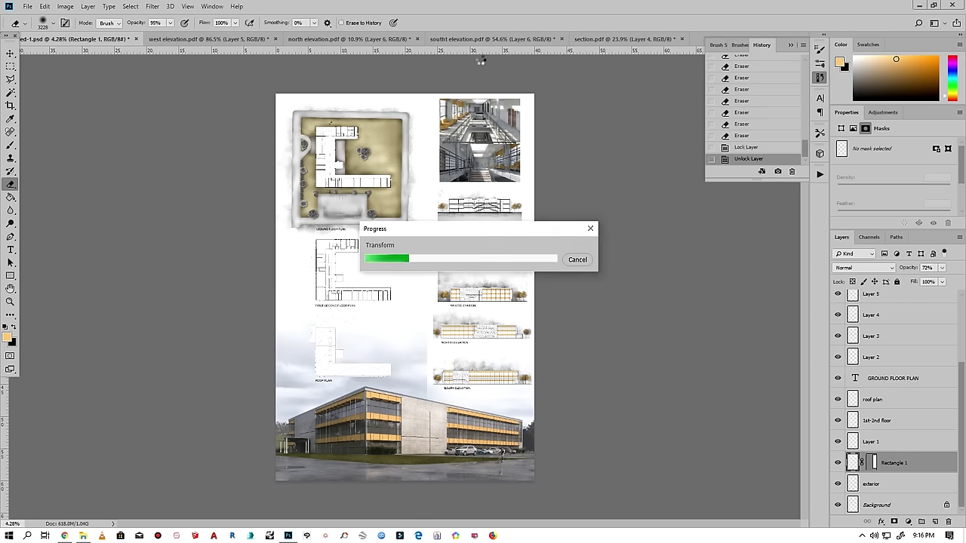
scroll(539, 399, up, 1)
- Shift the South and North Elevations slightly down with the Move tool
scroll(536, 453, up, 3)
scroll(536, 453, up, 2)
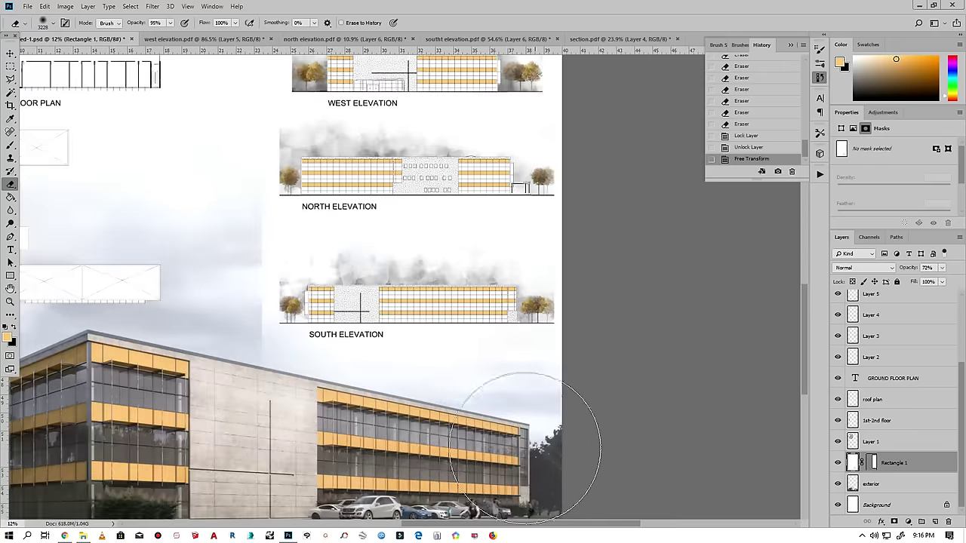
key(v)
scroll(365, 383, up, 2)
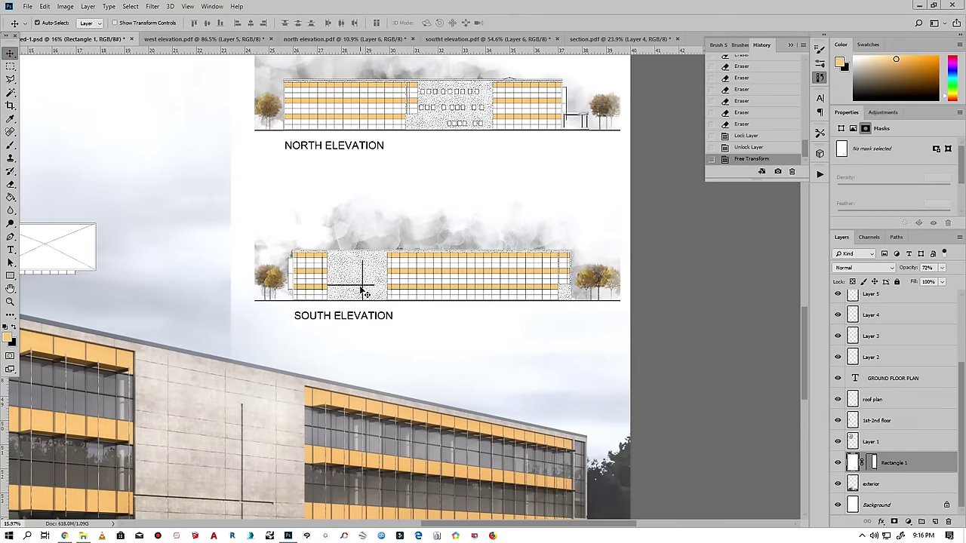
drag(332, 294, 263, 296)
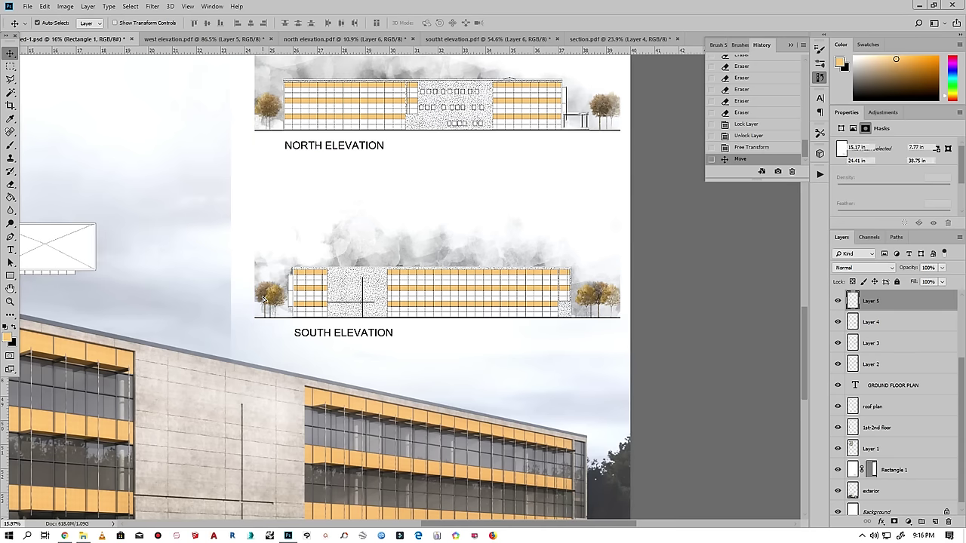
drag(267, 115, 266, 130)
scroll(316, 370, down, 3)
scroll(452, 367, up, 2)
scroll(270, 349, up, 2)
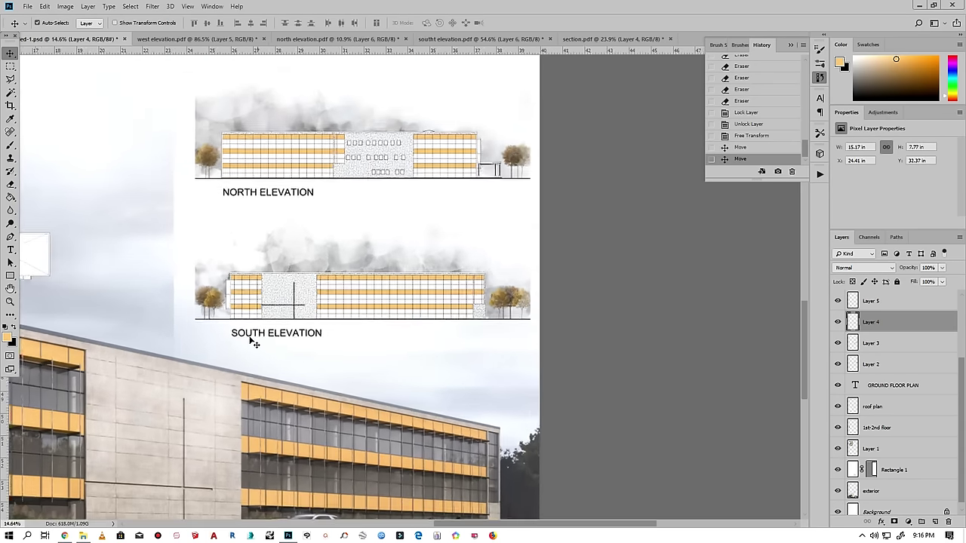
scroll(200, 294, up, 2)
scroll(200, 293, up, 2)
- On Layer 5, erase the left edge of the tree and haze with a 338 px eraser
click(200, 293)
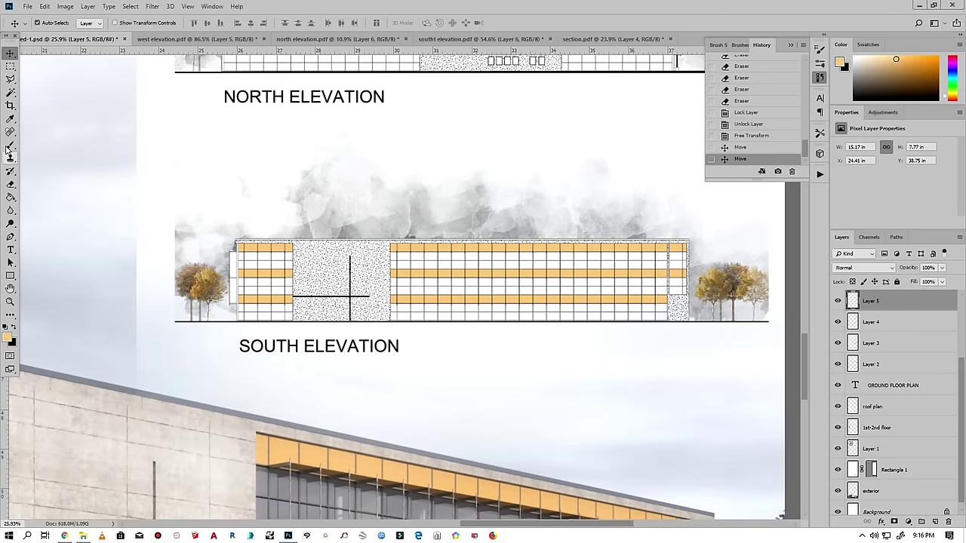
click(11, 184)
right_click(211, 246)
double_click(314, 258)
text(338)
click(165, 256)
mouse_move(166, 261)
mouse_down()
mouse_move(158, 295)
mouse_move(164, 280)
mouse_move(164, 290)
mouse_up()
drag(166, 241, 196, 96)
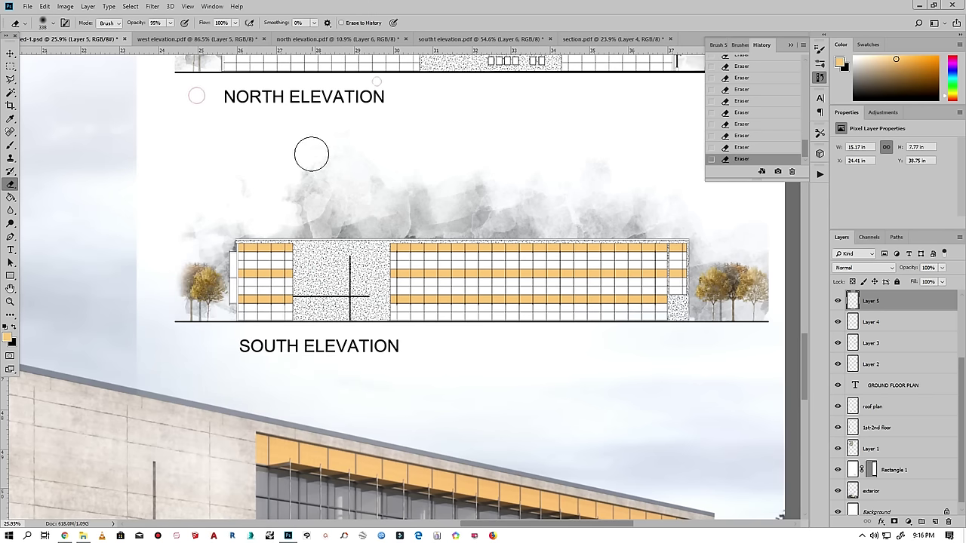
scroll(295, 158, down, 2)
scroll(599, 297, up, 3)
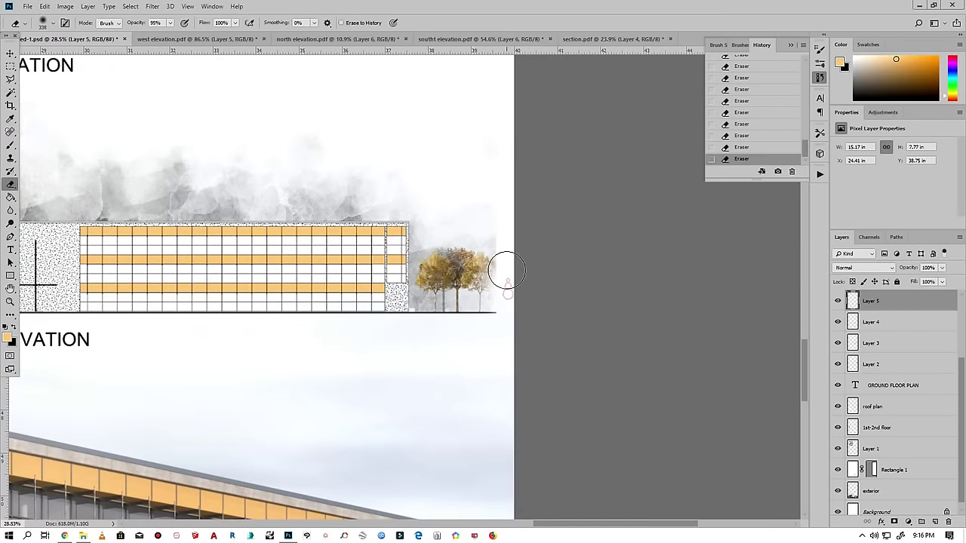
scroll(548, 352, down, 1)
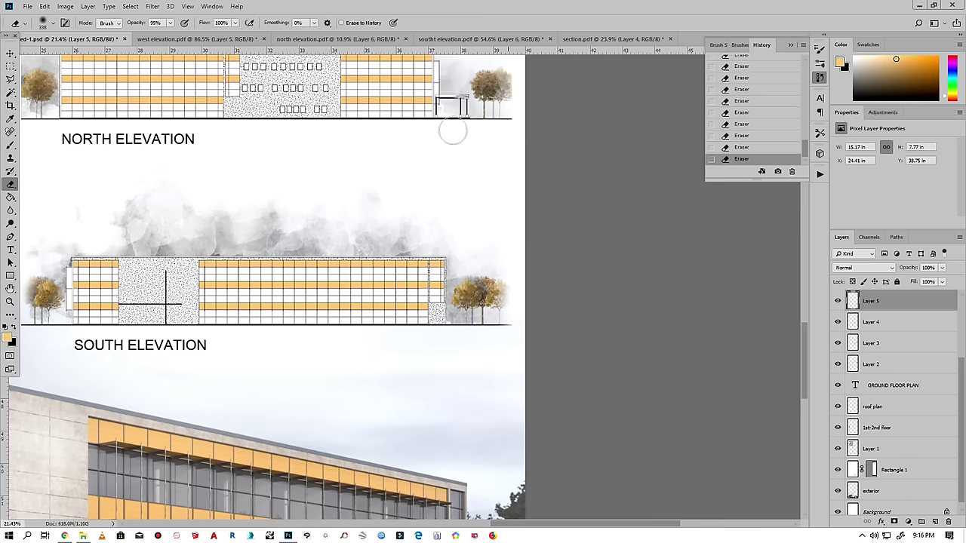
scroll(474, 261, down, 1)
scroll(540, 376, down, 1)
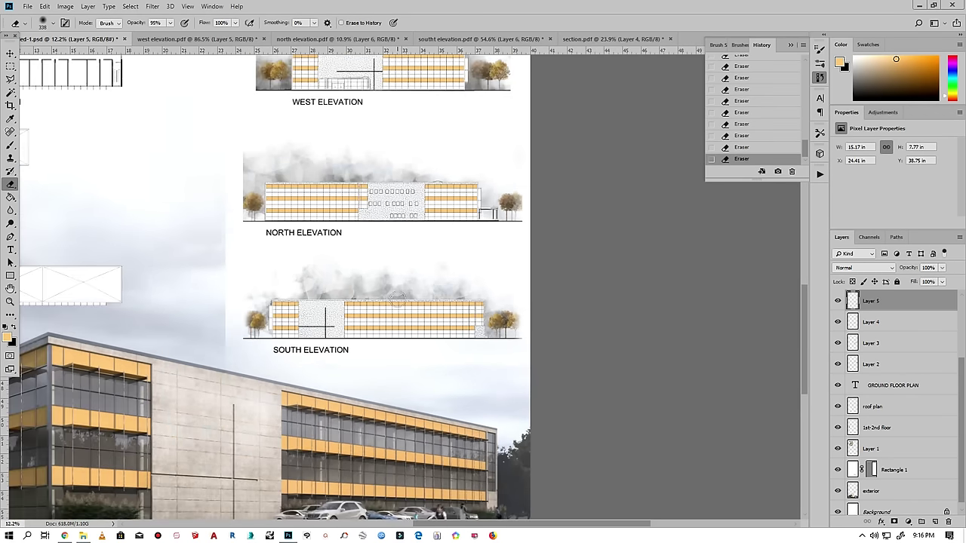
scroll(384, 317, up, 1)
scroll(379, 414, up, 1)
scroll(363, 441, down, 1)
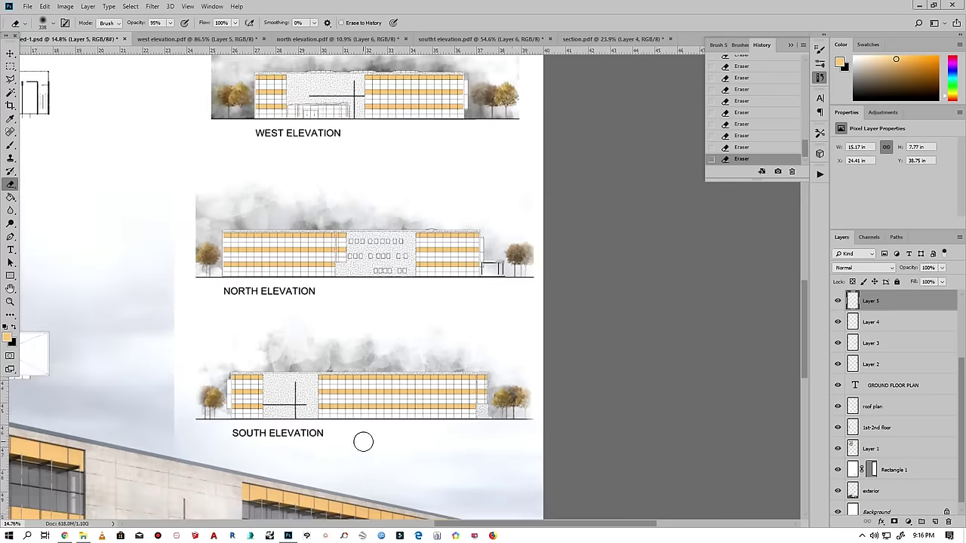
scroll(363, 442, up, 1)
- Nudge the North Elevation slightly lower on the board
click(10, 54)
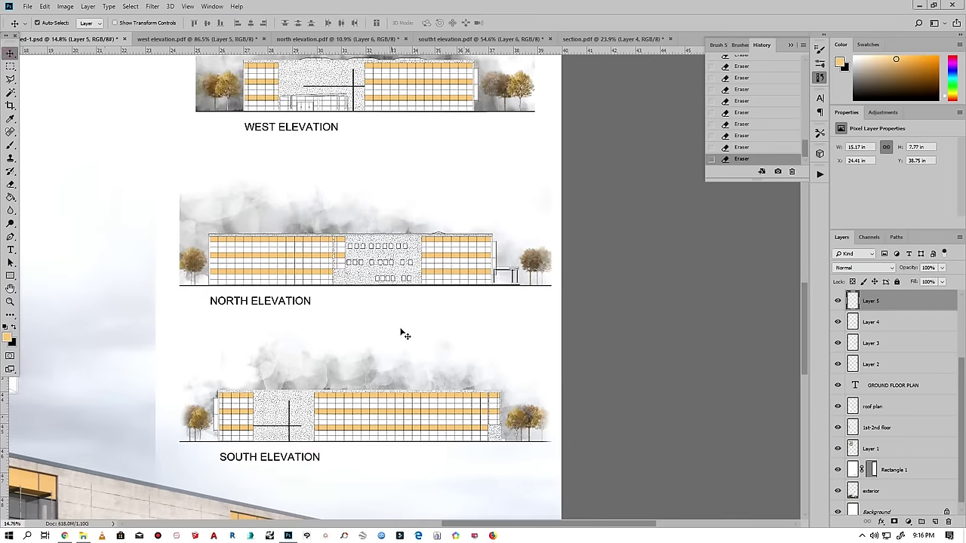
scroll(398, 336, down, 2)
drag(295, 294, 296, 304)
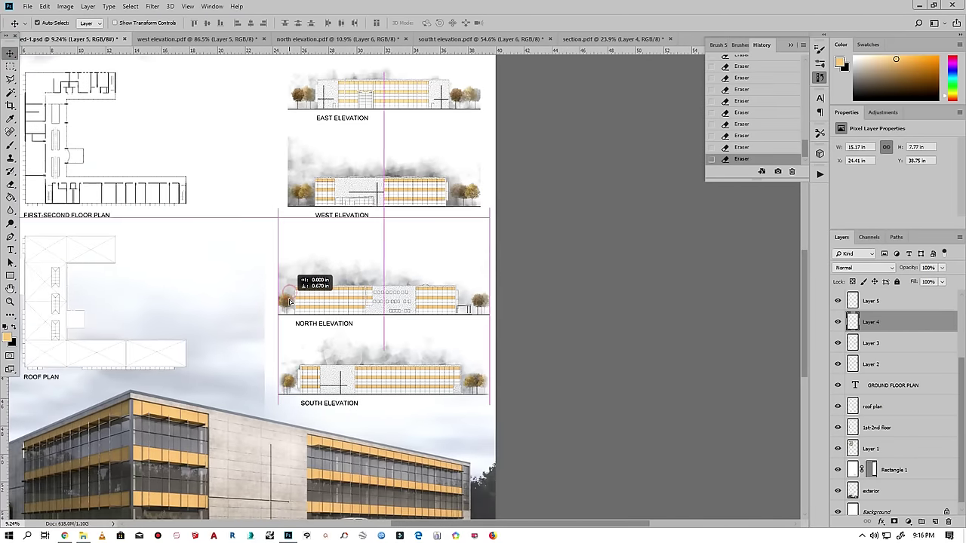
scroll(359, 336, up, 2)
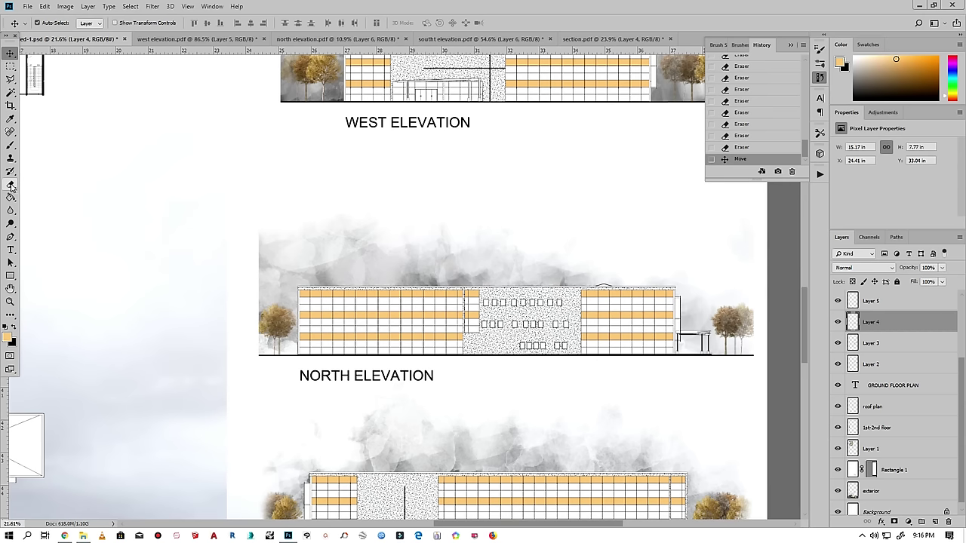
- Erase the North Elevation cloud's left edge and enlarge the eraser to 1811 px
click(11, 184)
mouse_move(248, 236)
mouse_down()
mouse_move(244, 291)
mouse_move(259, 291)
mouse_move(249, 348)
mouse_move(269, 216)
mouse_up()
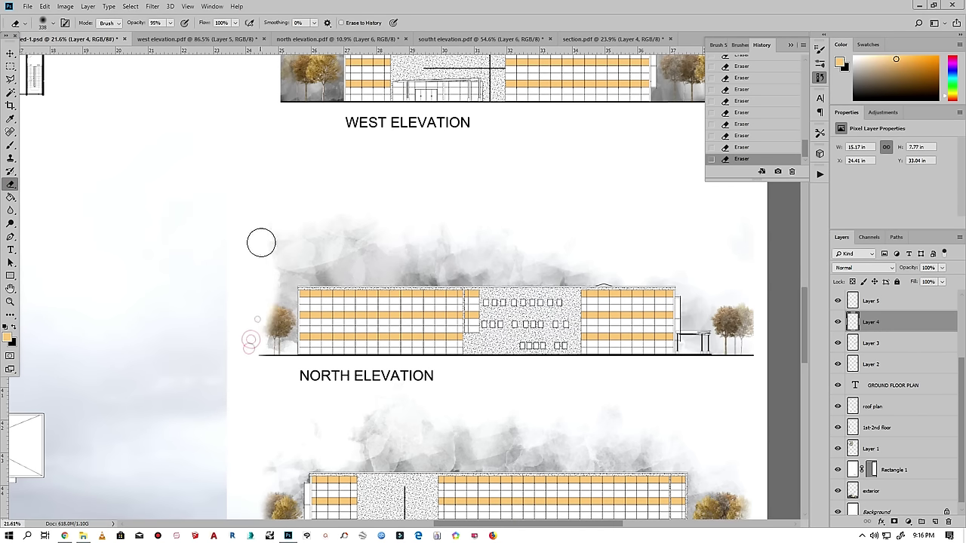
right_click(408, 202)
text(1811)
key(Return)
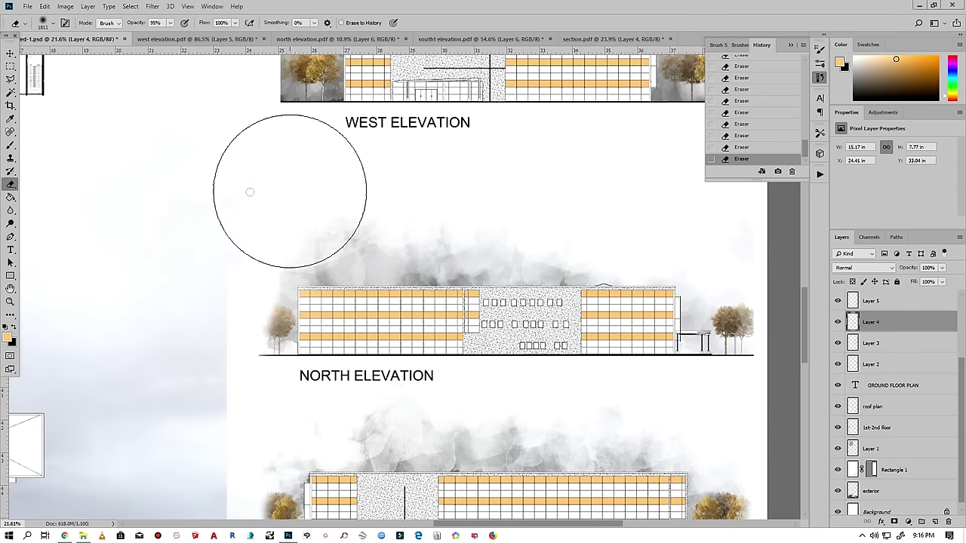
- Reduce the eraser size to 495 px
scroll(302, 204, down, 2)
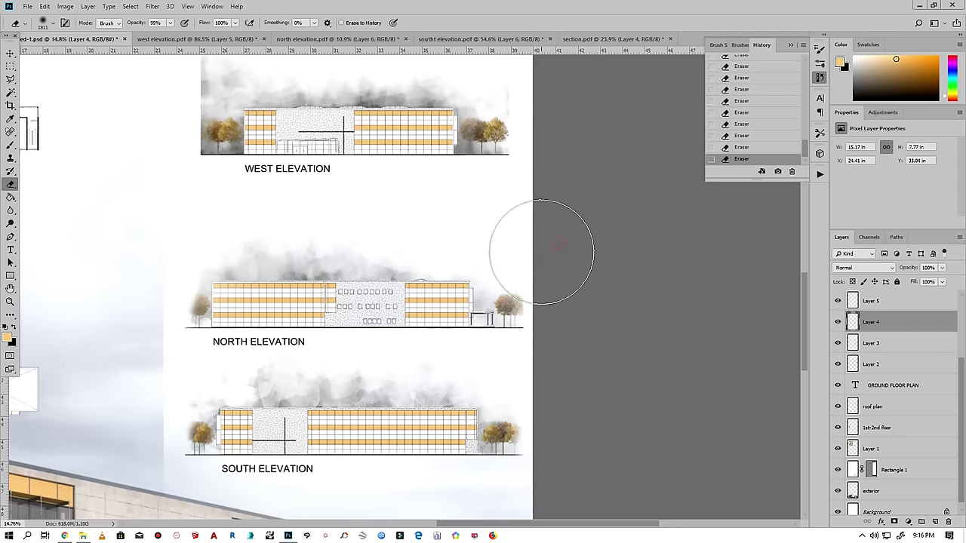
scroll(551, 287, down, 2)
scroll(550, 305, up, 1)
right_click(553, 312)
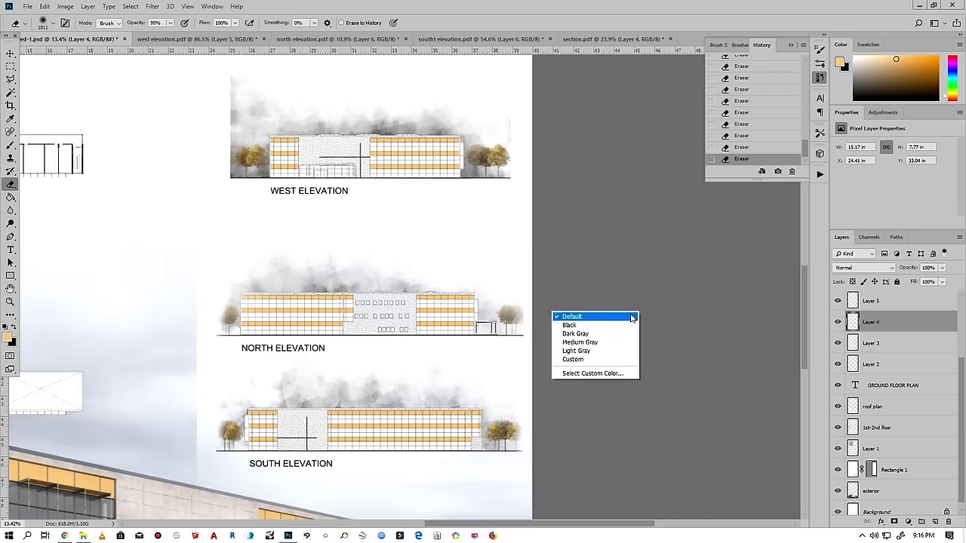
right_click(631, 302)
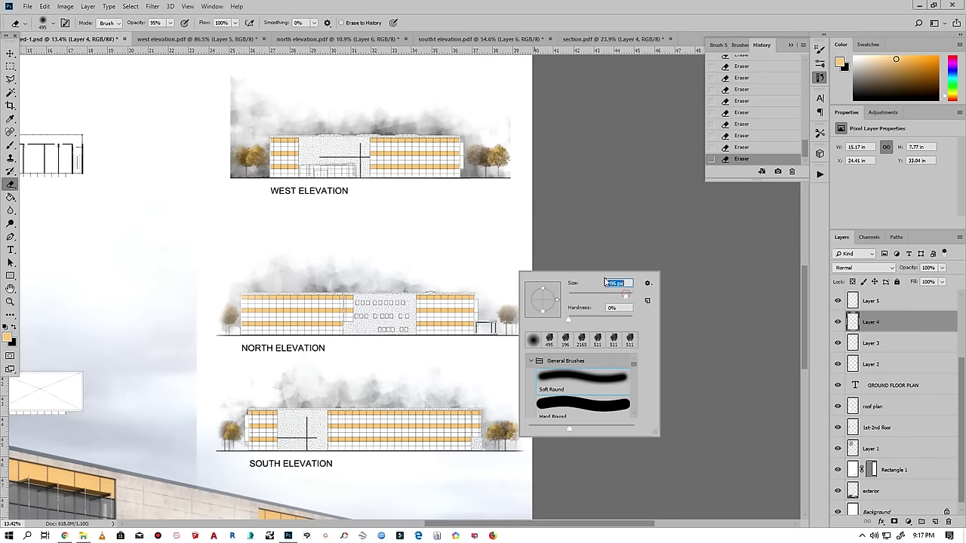
key(Return)
- Move the West Elevation further down the board
scroll(517, 227, down, 1)
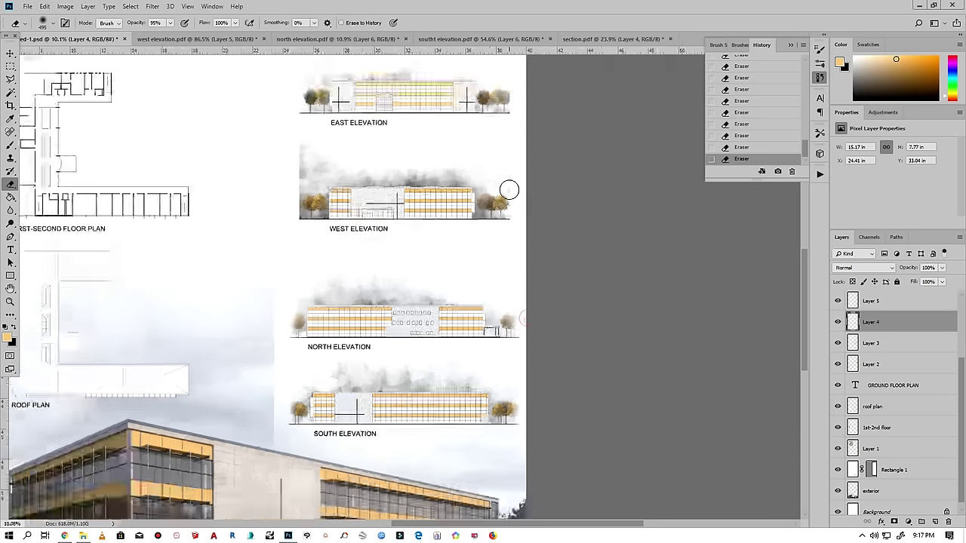
scroll(512, 192, up, 2)
scroll(516, 207, down, 1)
key(v)
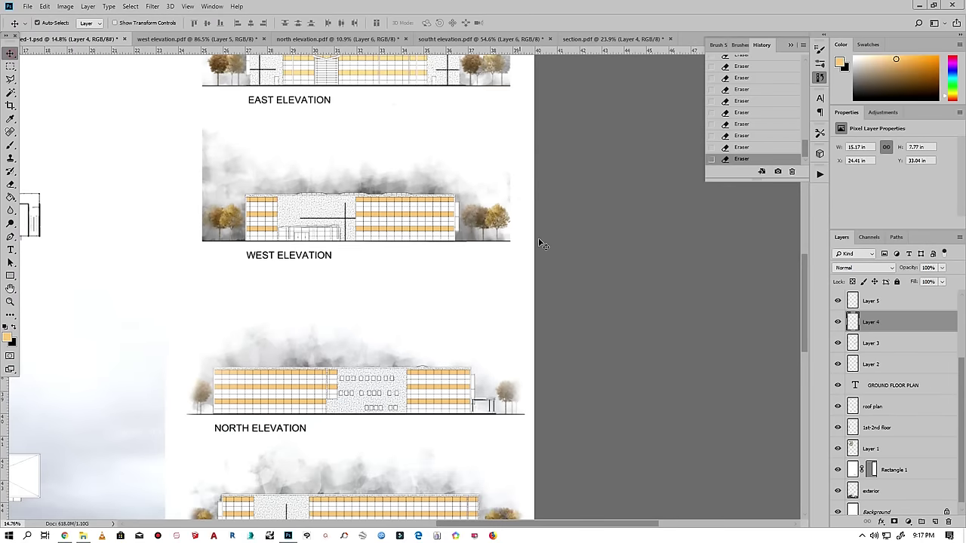
drag(500, 221, 497, 262)
scroll(416, 233, up, 1)
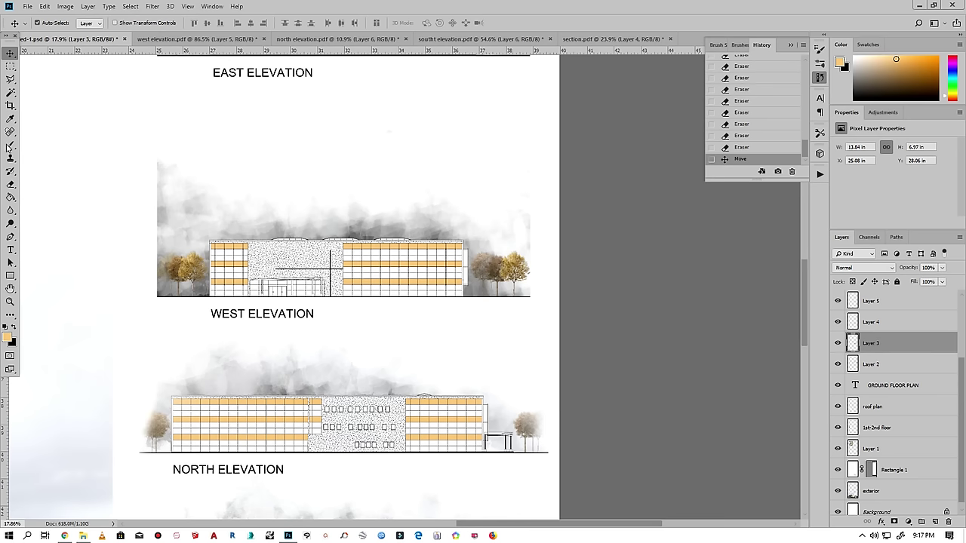
- Soften the West Elevation cloud edges and dab away specks above it
click(11, 184)
mouse_move(142, 242)
mouse_down()
mouse_move(143, 276)
mouse_move(151, 136)
mouse_up()
click(320, 142)
click(479, 121)
click(368, 123)
click(556, 132)
mouse_move(545, 195)
mouse_down()
mouse_move(522, 220)
mouse_move(539, 280)
mouse_move(538, 221)
mouse_up()
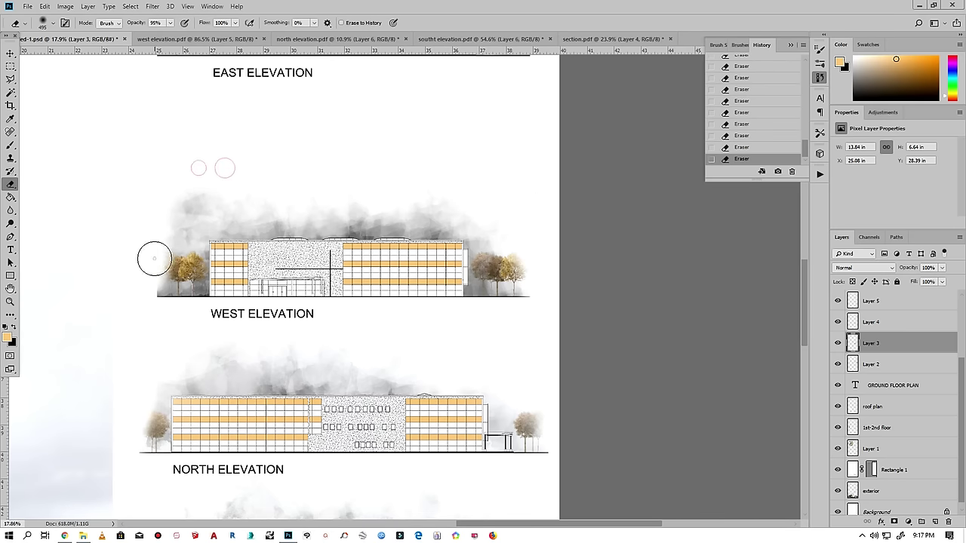
drag(145, 229, 151, 248)
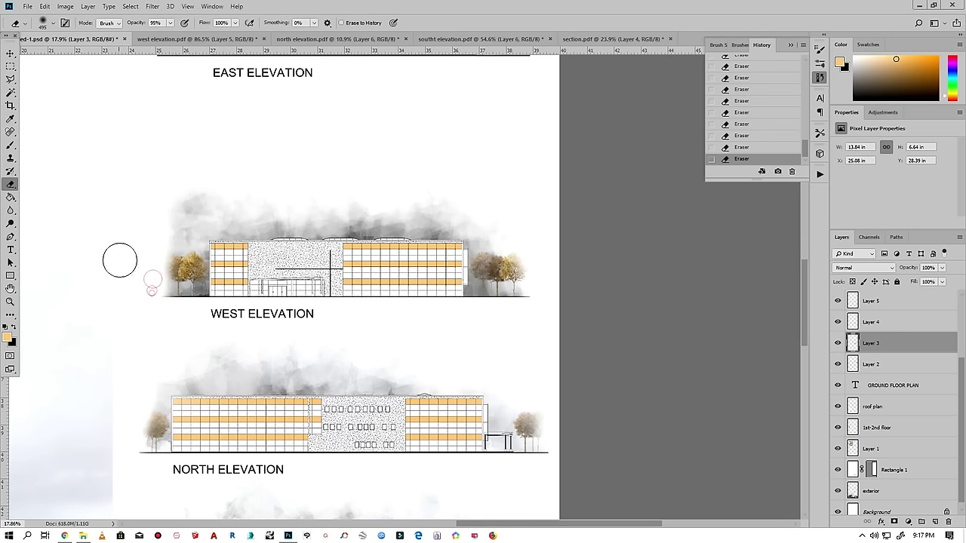
- Enlarge the eraser to about 3583 px and lower its opacity to 27%
scroll(151, 290, down, 2)
scroll(366, 249, down, 3)
scroll(366, 248, up, 2)
right_click(330, 274)
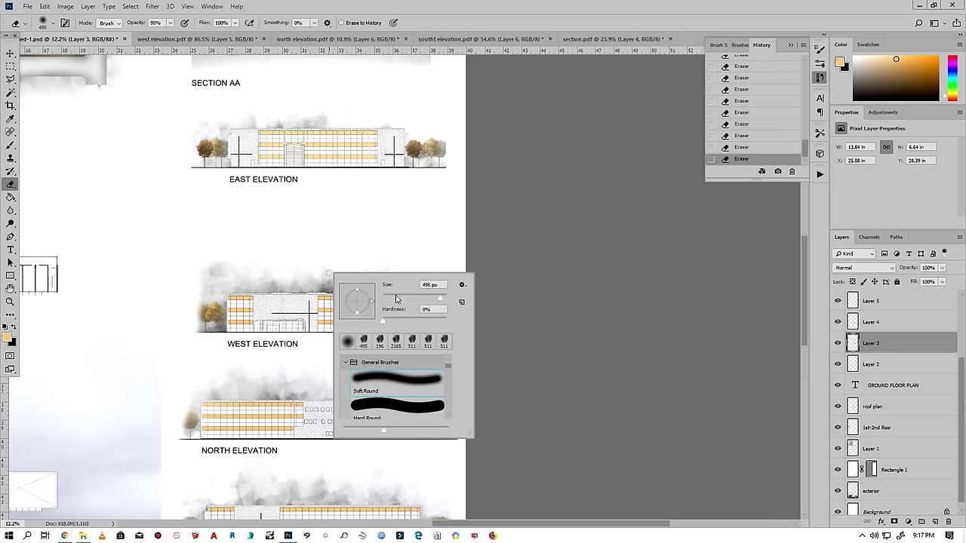
drag(443, 302, 449, 319)
click(171, 23)
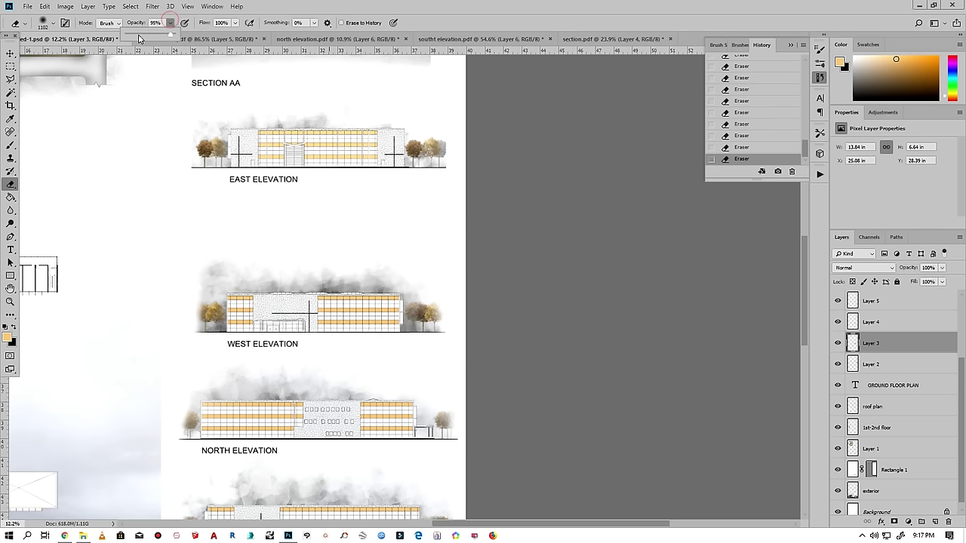
click(321, 260)
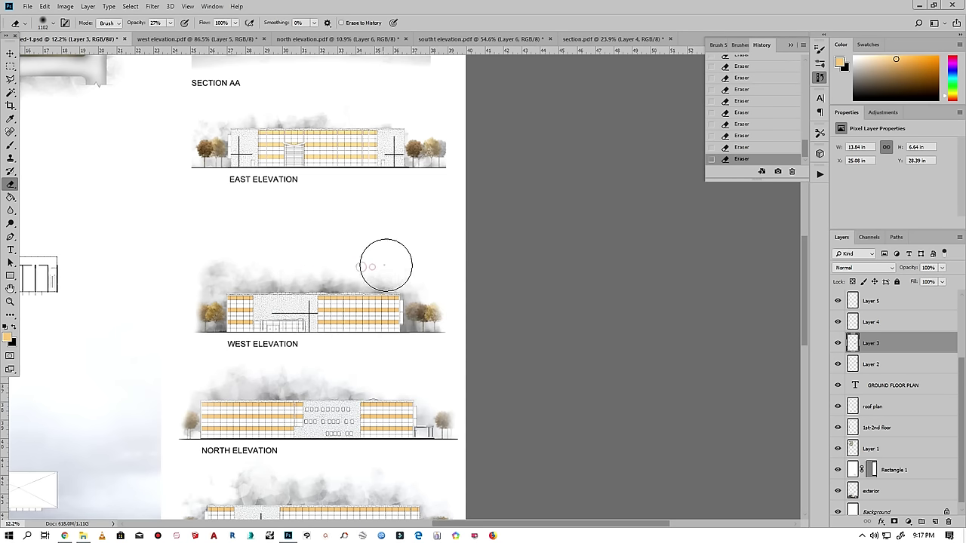
- Drag the East Elevation lower on the board
scroll(287, 262, down, 2)
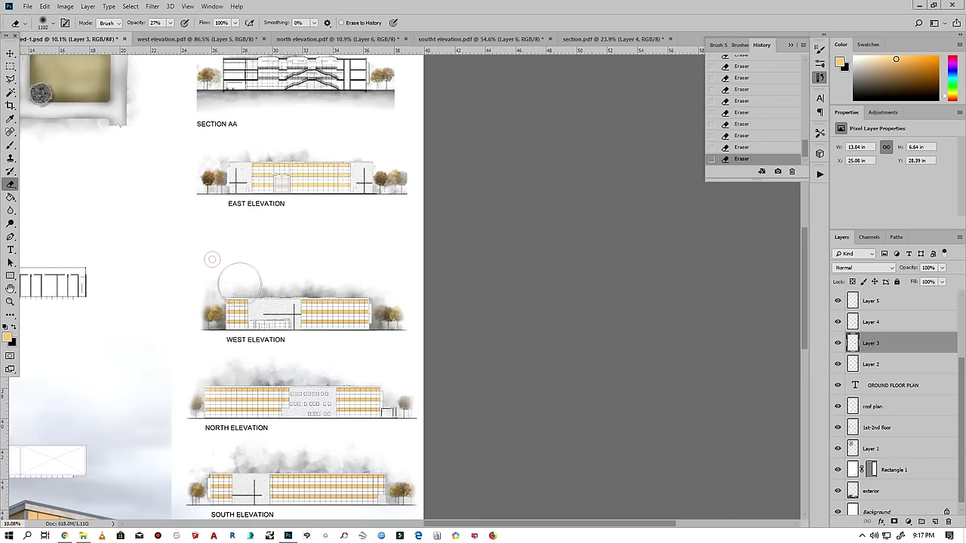
scroll(287, 262, down, 2)
scroll(375, 332, up, 1)
scroll(375, 324, up, 1)
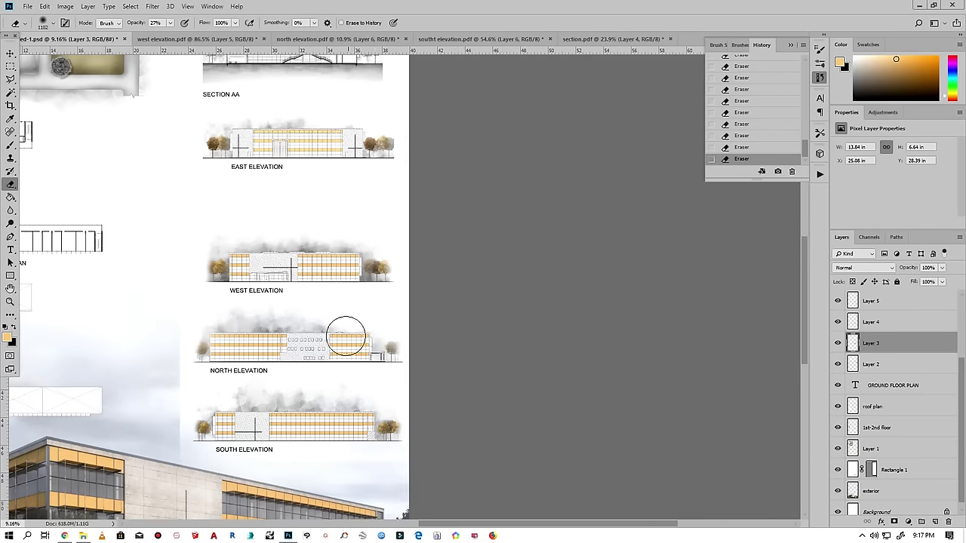
scroll(346, 317, up, 1)
scroll(345, 207, down, 2)
scroll(336, 186, up, 2)
scroll(337, 186, up, 1)
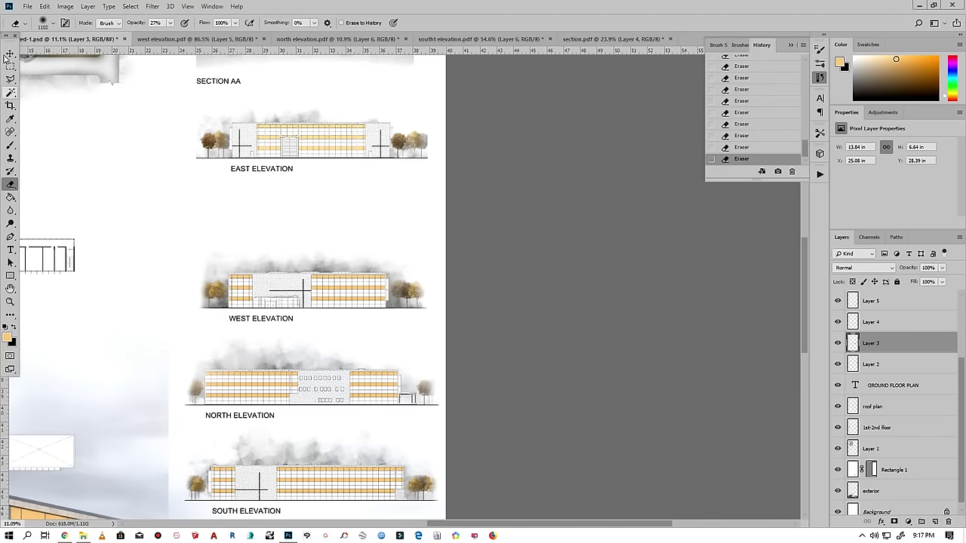
click(8, 56)
scroll(275, 155, up, 3)
mouse_move(198, 138)
mouse_down()
mouse_move(191, 223)
mouse_move(191, 213)
mouse_up()
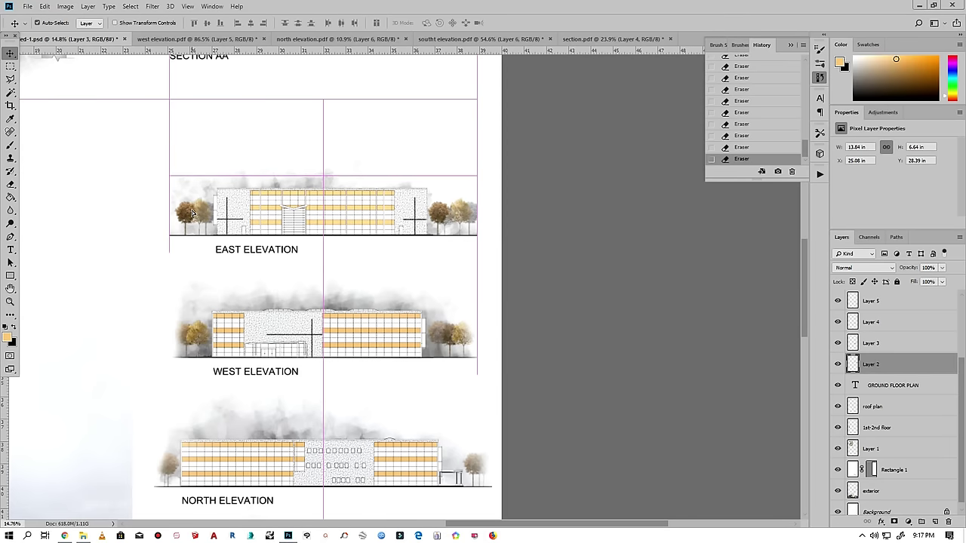
- Resize the eraser and erase fog above the East Elevation
scroll(192, 213, down, 1)
scroll(76, 205, up, 1)
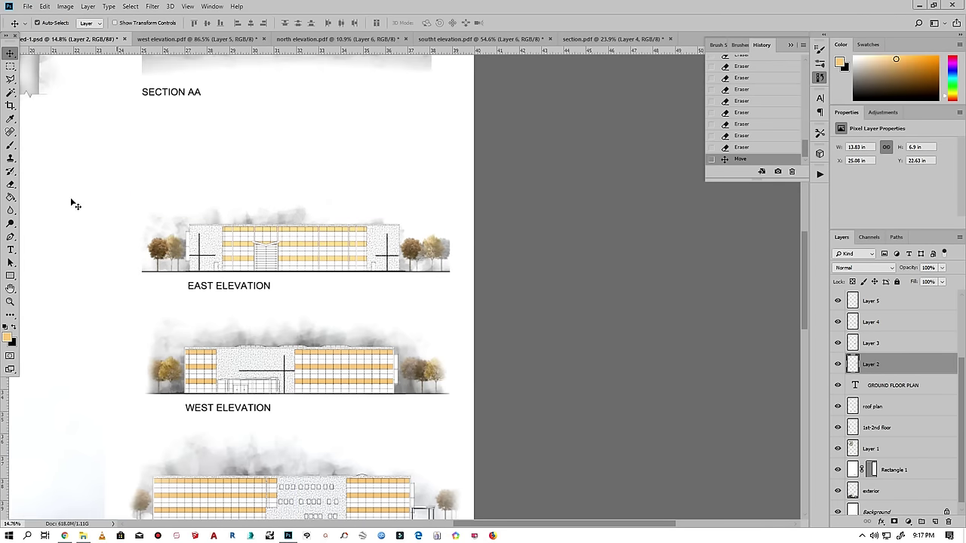
click(10, 184)
scroll(90, 207, up, 2)
right_click(160, 208)
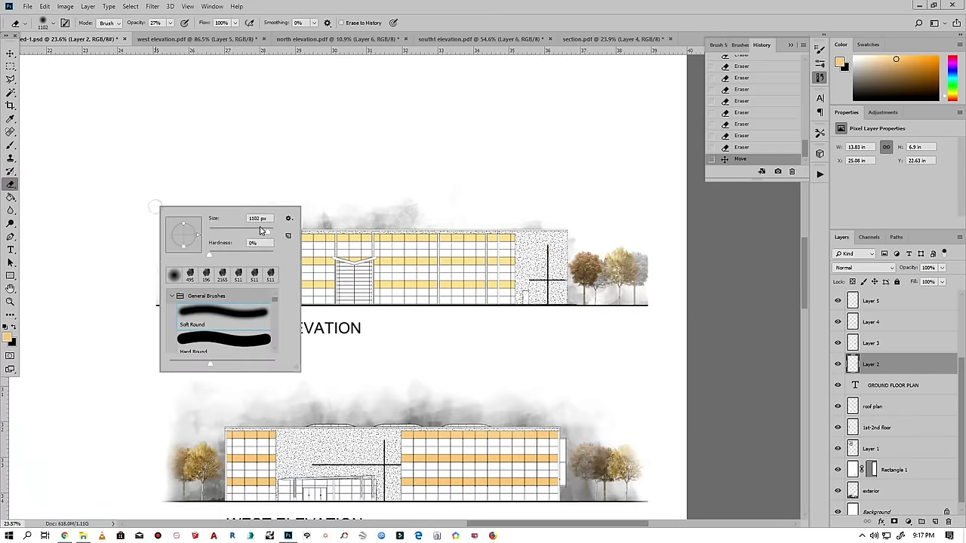
key(Return)
mouse_move(140, 188)
mouse_down()
mouse_move(154, 151)
mouse_move(156, 179)
mouse_up()
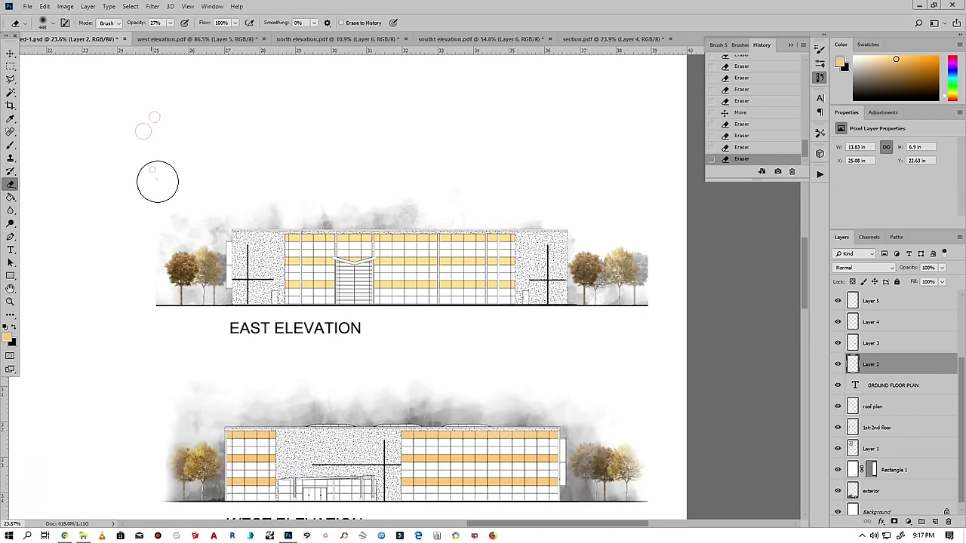
- Set eraser opacity to 56% and erase fog left of the East Elevation trees
click(169, 23)
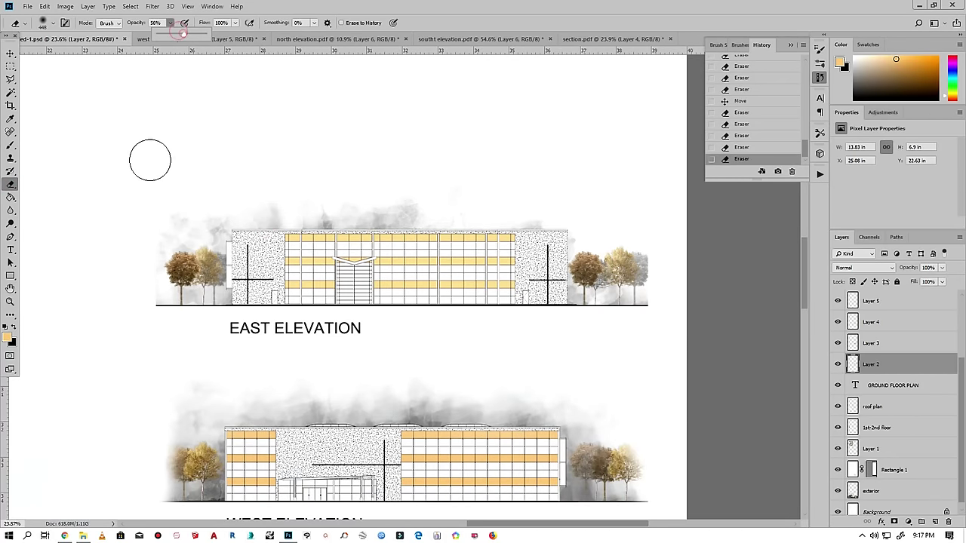
drag(146, 174, 144, 280)
click(152, 262)
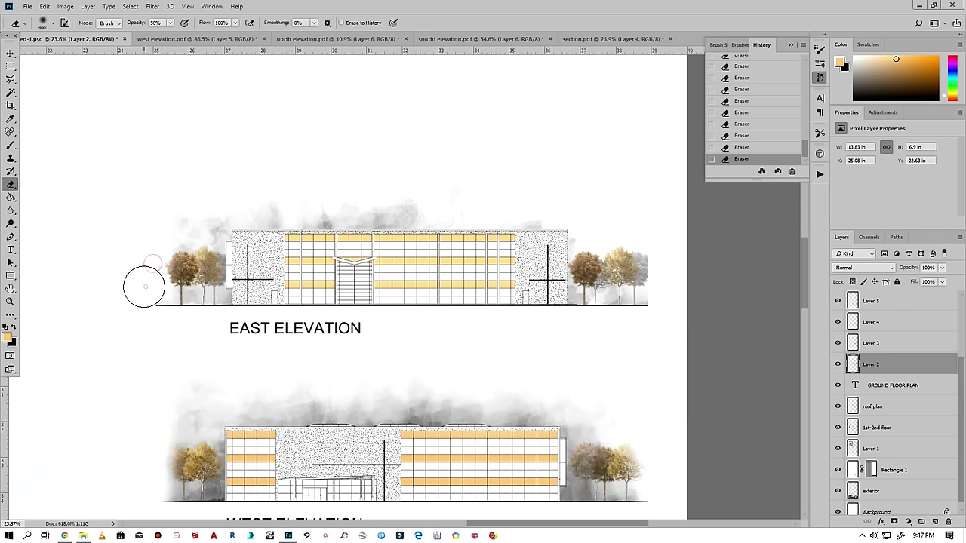
scroll(129, 318, down, 2)
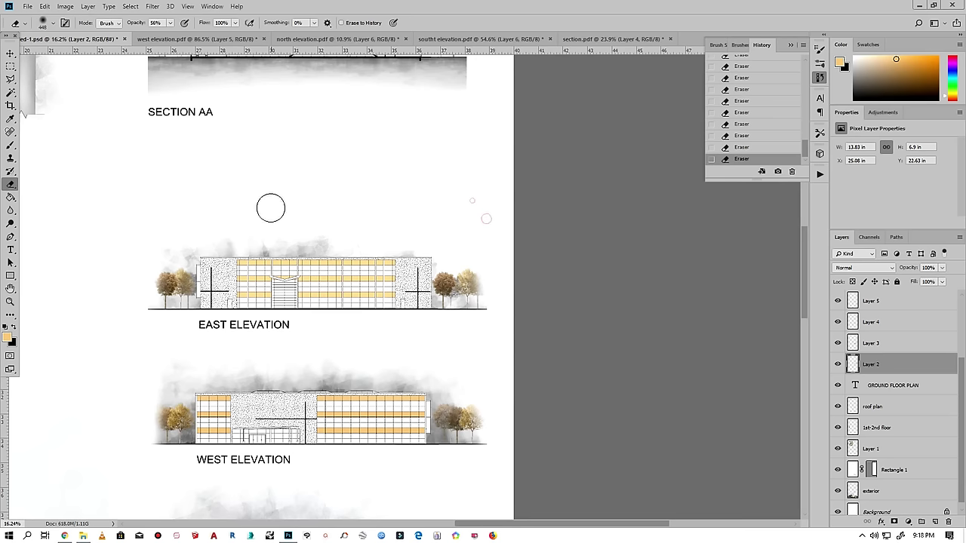
scroll(313, 343, down, 2)
scroll(319, 355, down, 1)
scroll(304, 282, up, 1)
scroll(327, 265, up, 1)
- Lower Section AA about 3.4 in and start dragging the interior 01 render down
click(11, 53)
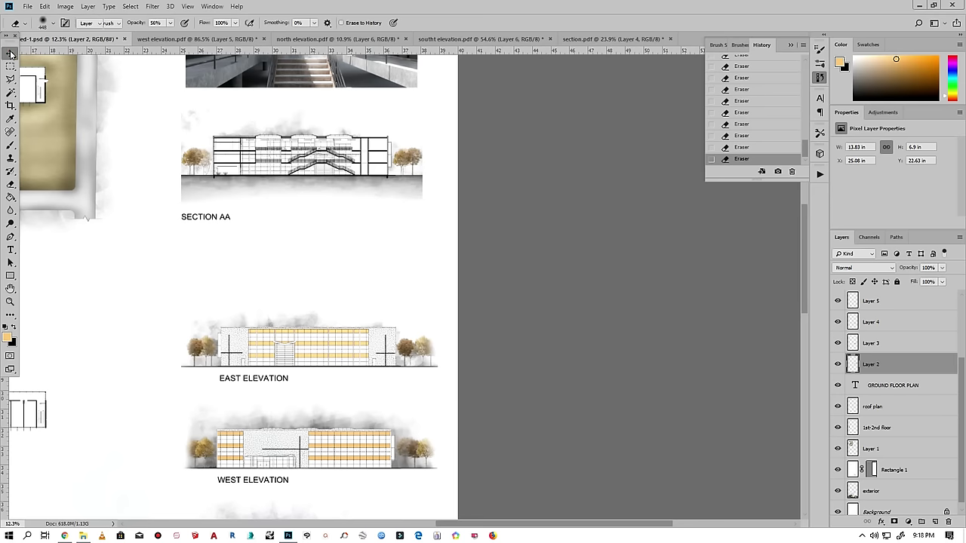
drag(188, 163, 199, 218)
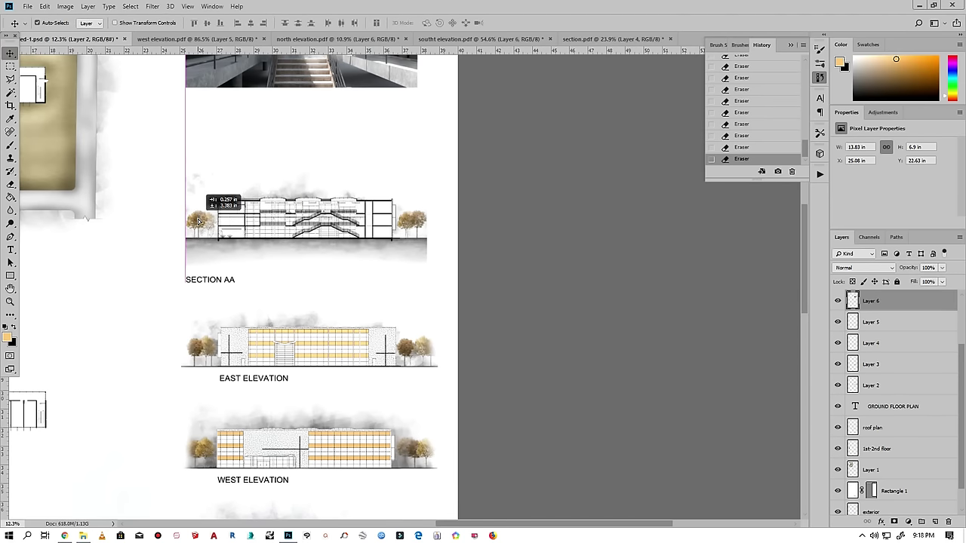
drag(199, 219, 201, 226)
scroll(219, 268, down, 3)
scroll(231, 262, down, 1)
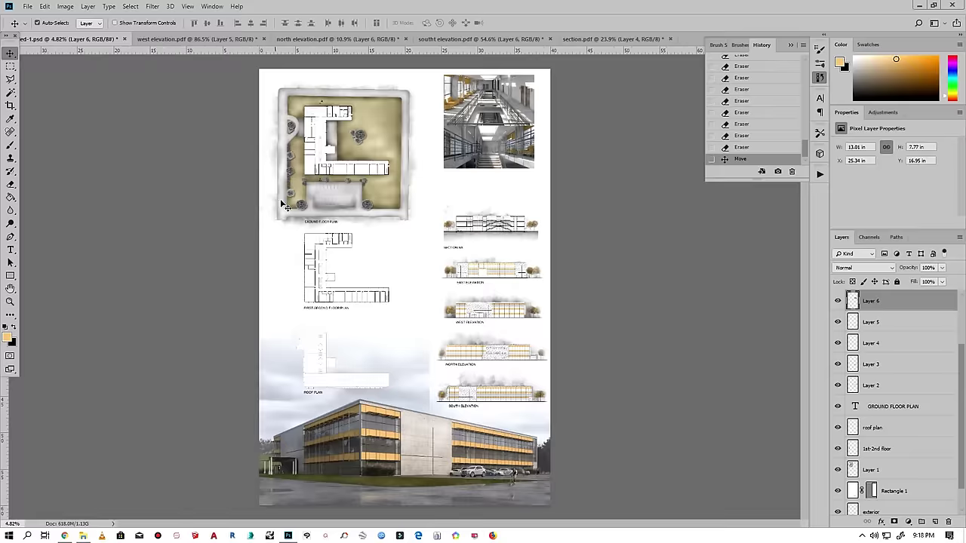
scroll(281, 205, up, 2)
scroll(498, 201, up, 2)
scroll(360, 171, up, 1)
drag(360, 170, 354, 202)
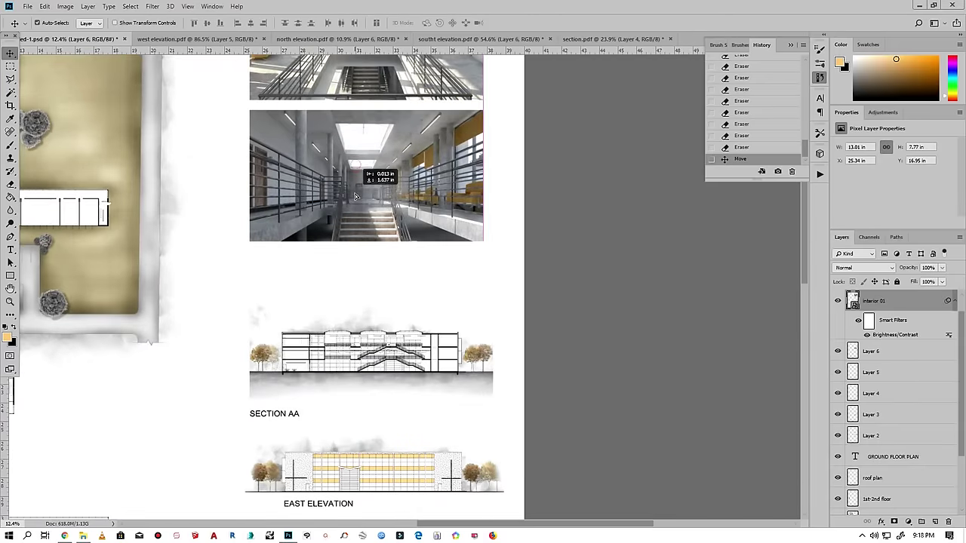
- Drop interior 01 about 1 in lower, nudging it slightly further down
drag(355, 203, 354, 201)
scroll(245, 213, down, 1)
scroll(246, 214, down, 1)
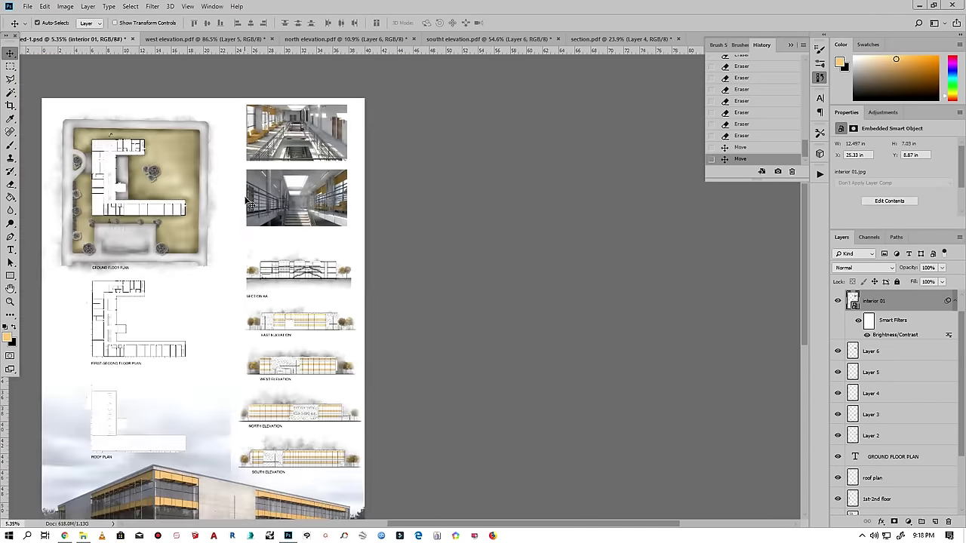
scroll(252, 197, down, 1)
scroll(456, 199, up, 1)
scroll(539, 183, up, 1)
drag(500, 167, 501, 178)
- Move interior 02 down about 1.25 in, stacked above interior 01
scroll(588, 134, down, 1)
scroll(600, 134, up, 2)
scroll(598, 128, up, 1)
right_click(225, 345)
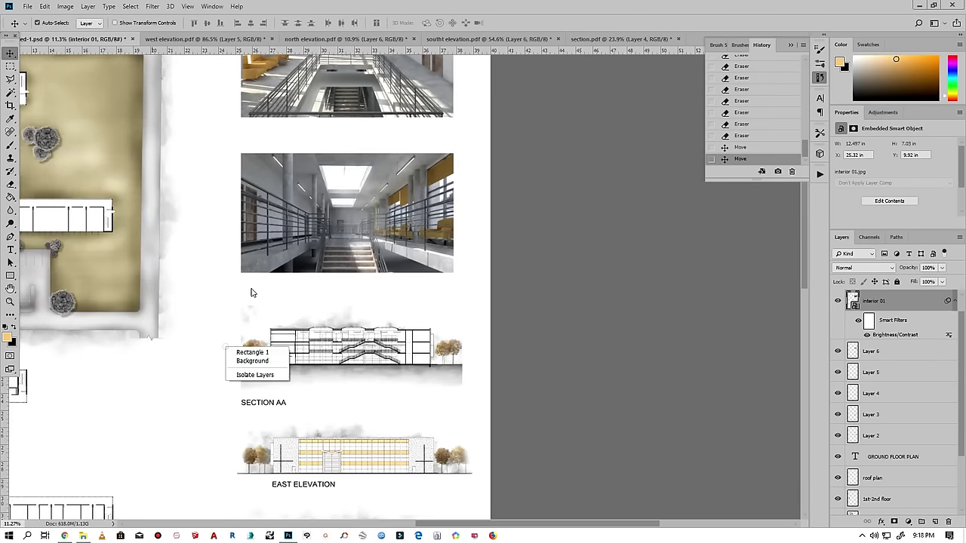
scroll(181, 392, down, 1)
scroll(227, 226, up, 1)
drag(258, 166, 259, 191)
- Select the Section AA drawing's layer
scroll(309, 102, down, 2)
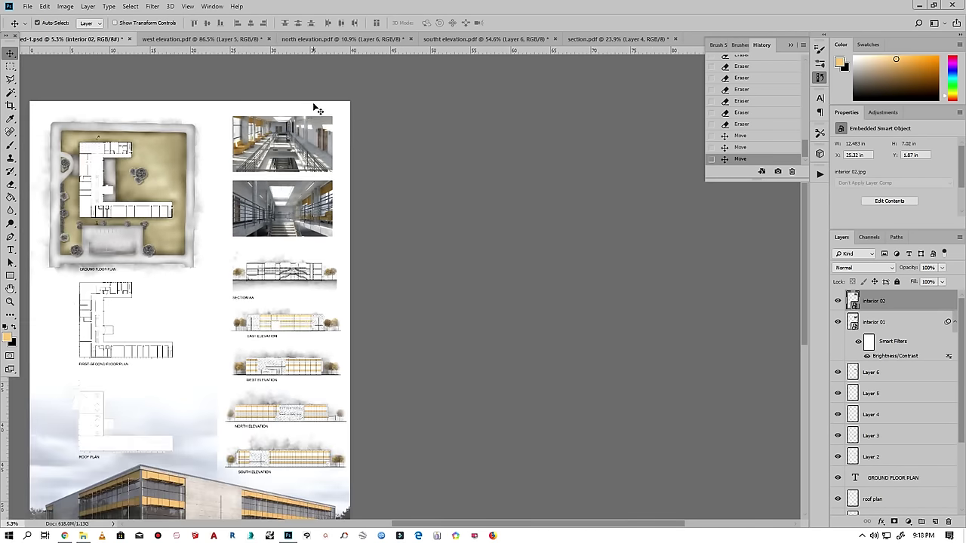
scroll(624, 202, up, 1)
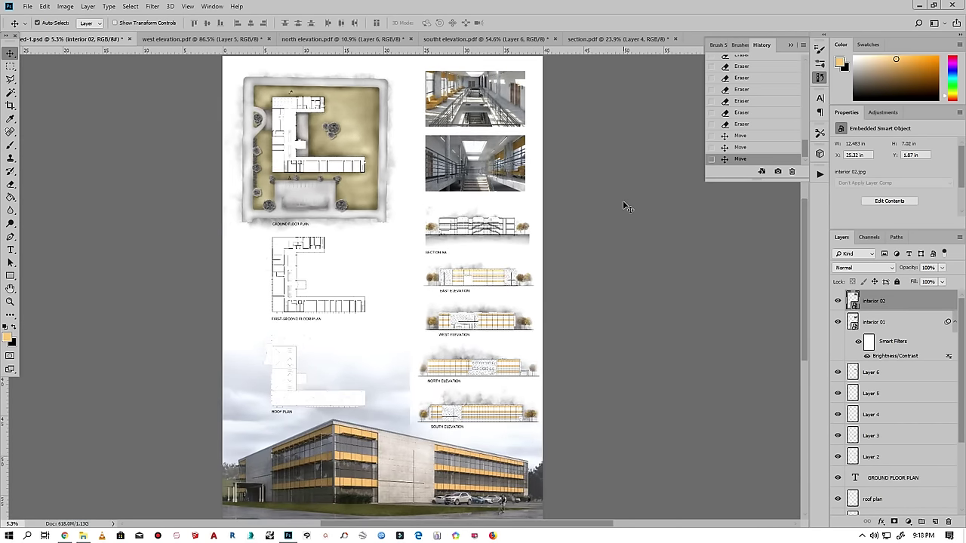
scroll(624, 203, up, 1)
scroll(623, 203, up, 2)
scroll(623, 203, up, 1)
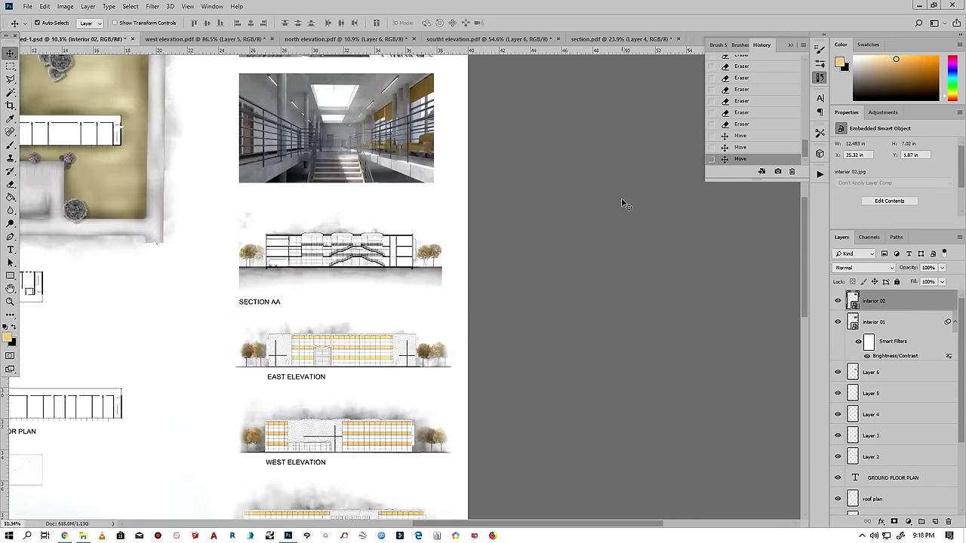
scroll(624, 203, up, 1)
scroll(215, 277, up, 2)
click(160, 264)
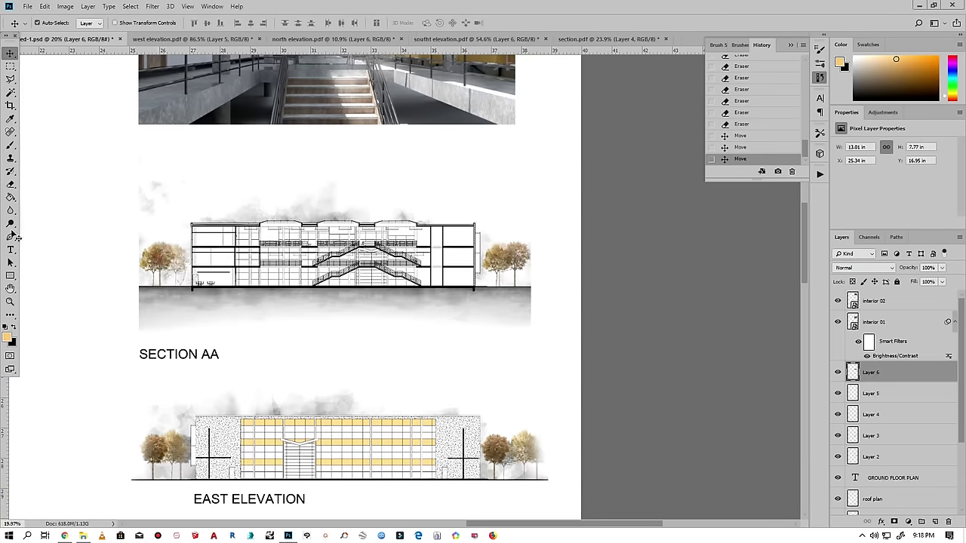
- Erase fog along the left, bottom and right edges of Section AA
click(9, 186)
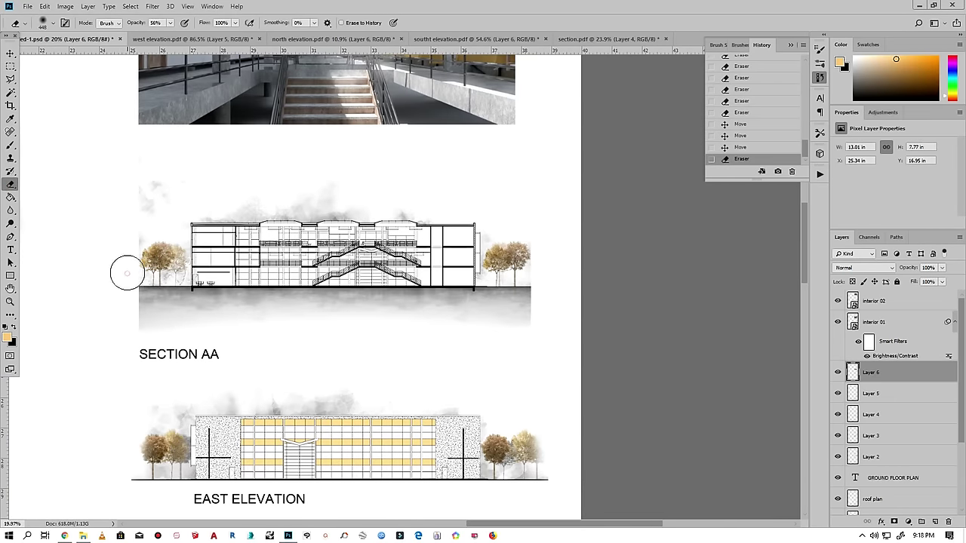
click(121, 217)
click(127, 200)
click(127, 182)
click(132, 190)
click(107, 294)
click(126, 312)
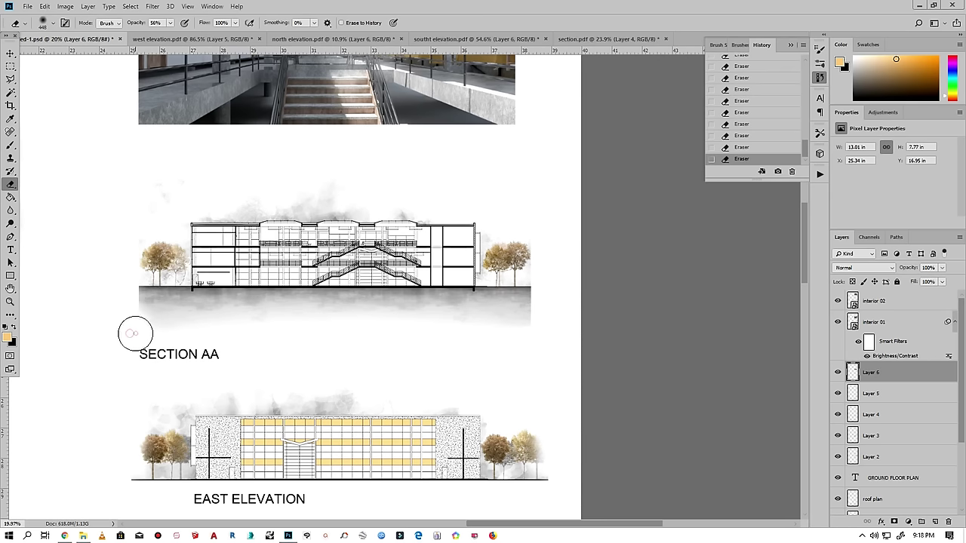
click(539, 312)
click(539, 323)
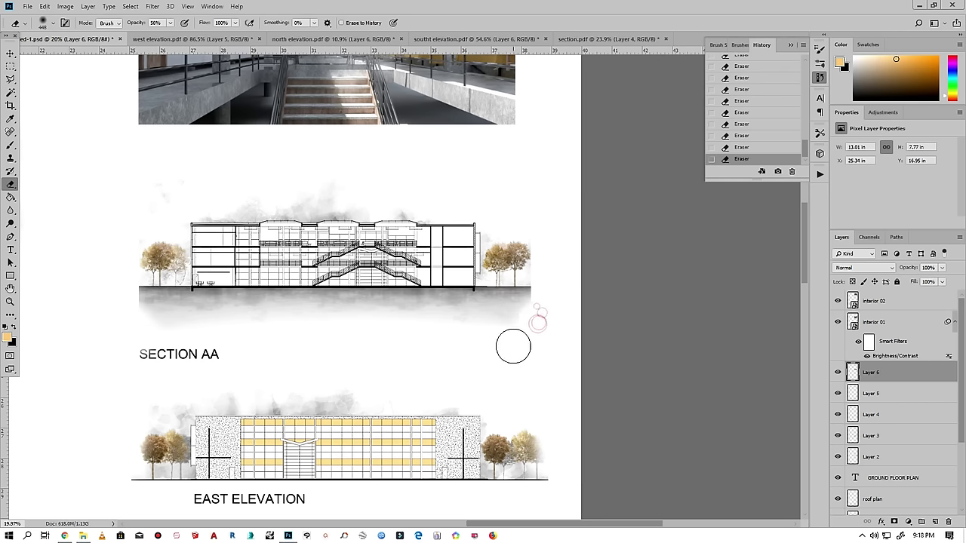
click(466, 349)
click(542, 217)
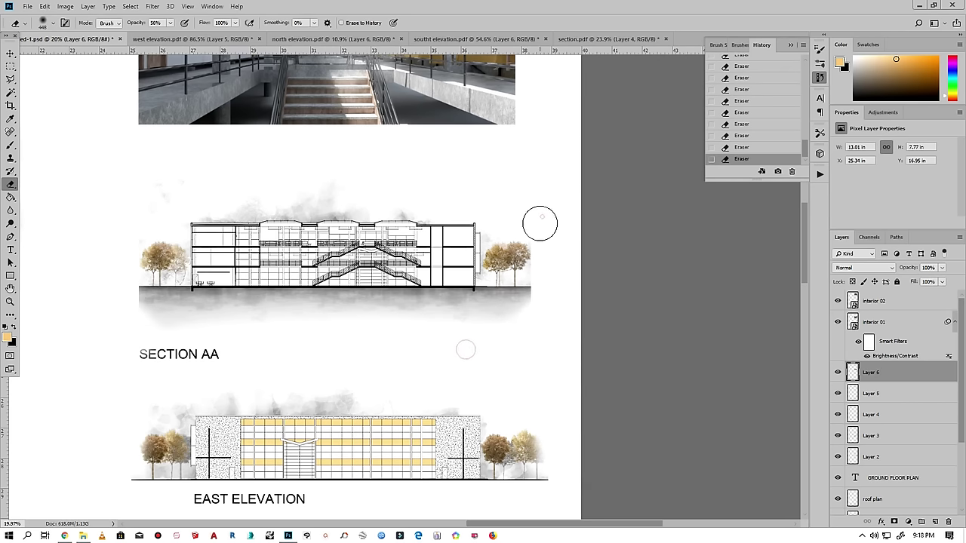
- Raise the eraser opacity to 73% and view the whole board
click(171, 24)
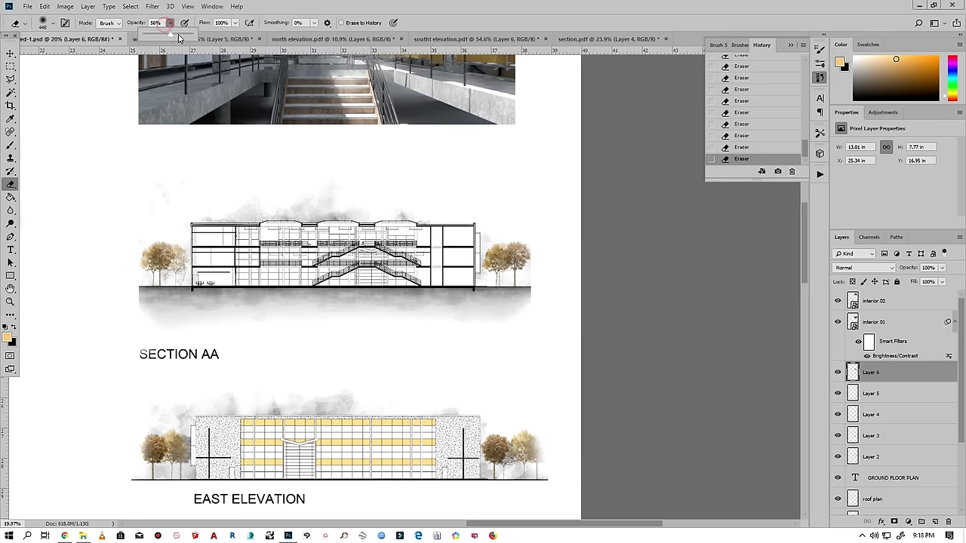
click(177, 34)
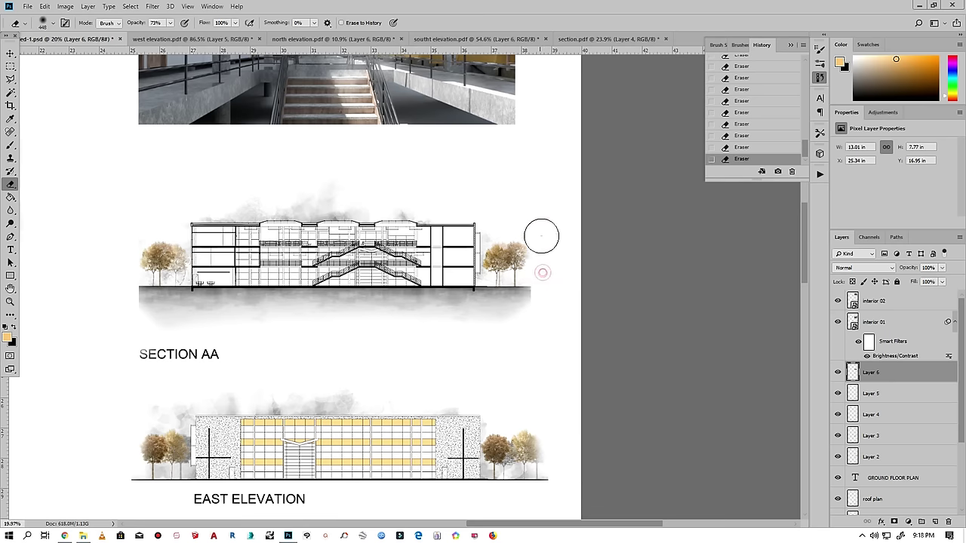
scroll(378, 276, down, 3)
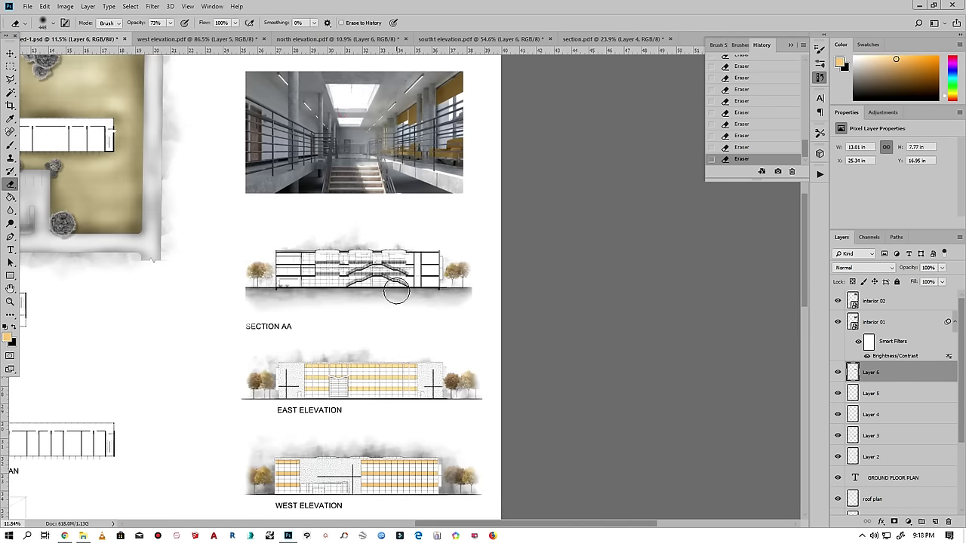
scroll(400, 242, down, 3)
scroll(423, 212, down, 2)
scroll(438, 186, down, 2)
scroll(468, 302, down, 1)
scroll(466, 385, down, 1)
scroll(462, 337, up, 2)
scroll(462, 338, up, 2)
scroll(462, 338, up, 1)
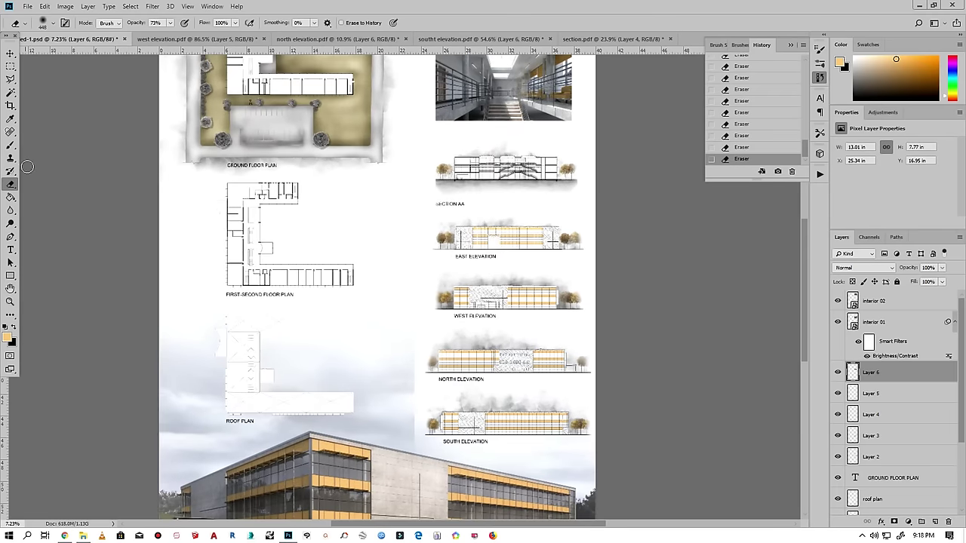
- Add a black (000000) 'SCALE 1/16" = 1'-0"' label below GROUND FLOOR PLAN, layer moved to top
click(11, 250)
scroll(227, 167, up, 3)
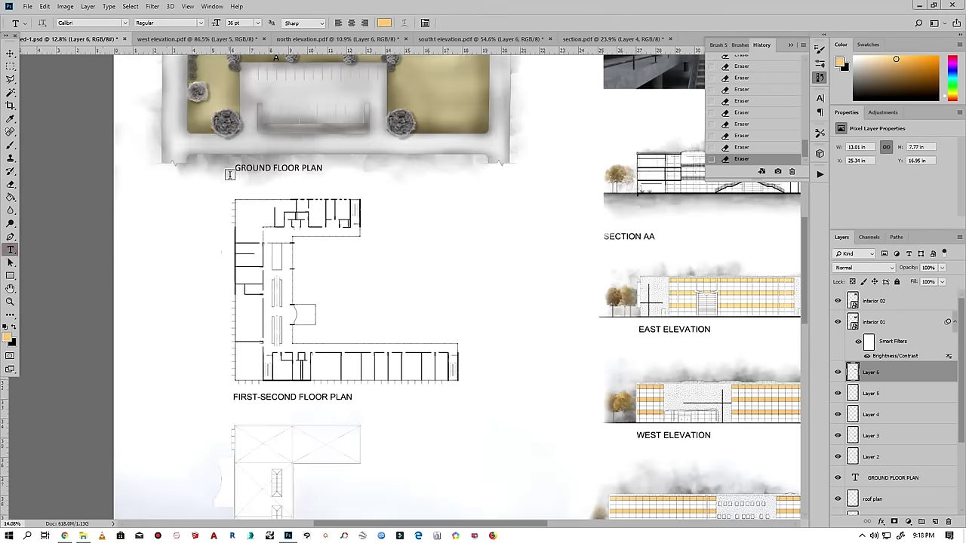
scroll(231, 167, up, 3)
drag(239, 171, 388, 205)
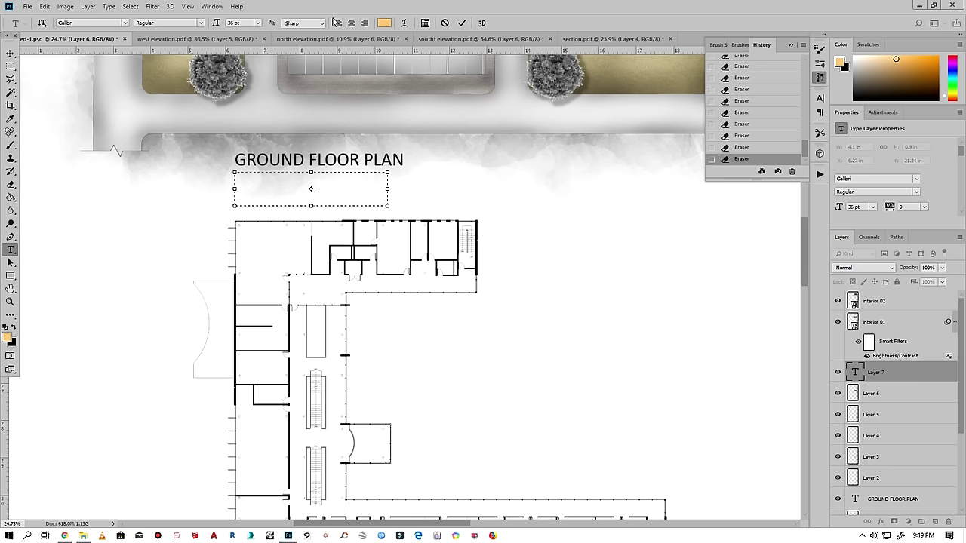
click(390, 26)
text(000000)
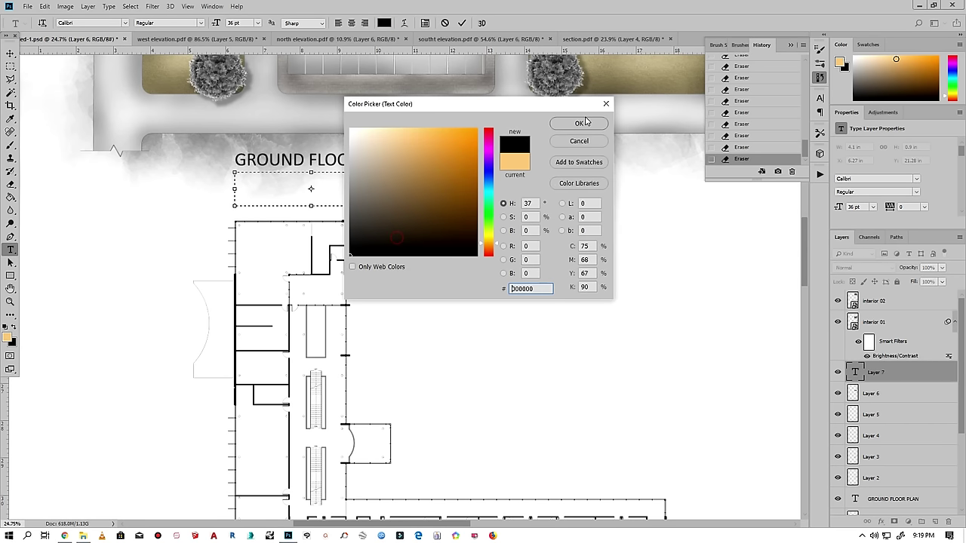
click(579, 123)
click(264, 183)
text(SCALE 1/16” = 1’-0”)
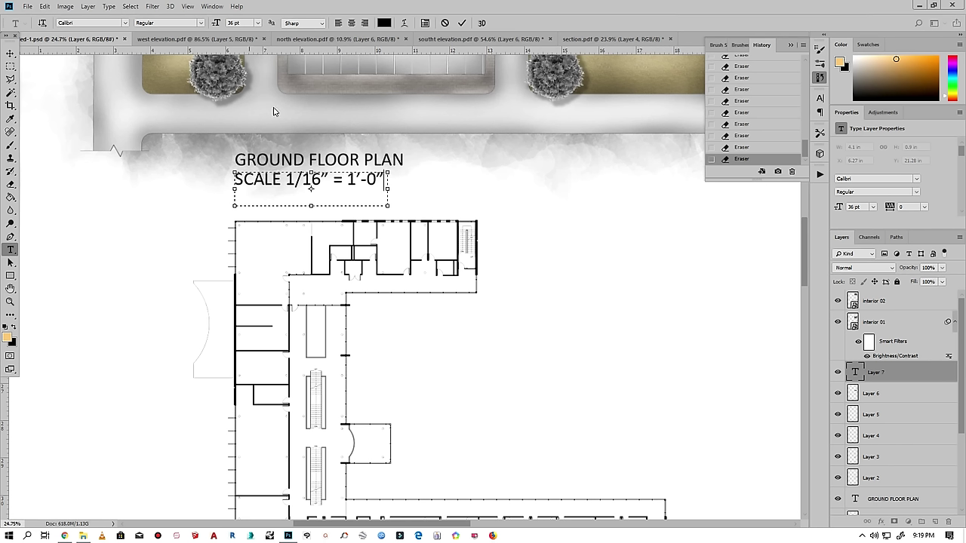
key(ctrl+Return)
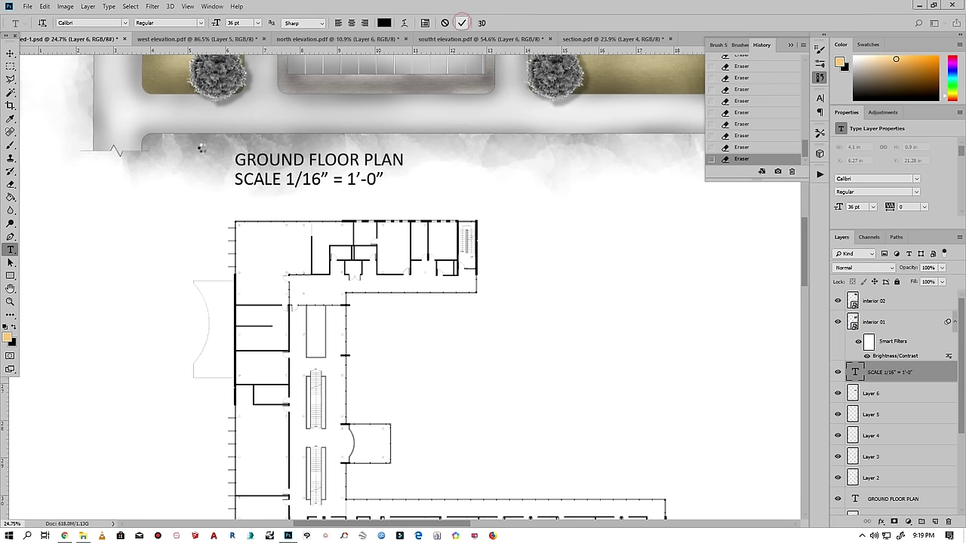
scroll(149, 159, down, 2)
drag(885, 373, 886, 302)
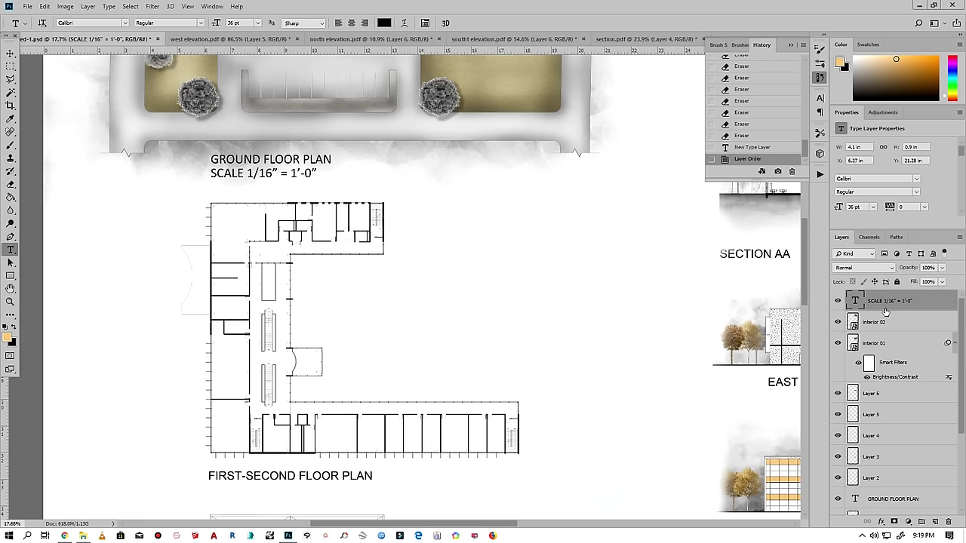
- Copy the SCALE 1/16" = 1'-0" label under the FIRST-SECOND FLOOR PLAN and ROOF PLAN titles
click(11, 54)
scroll(100, 88, down, 3)
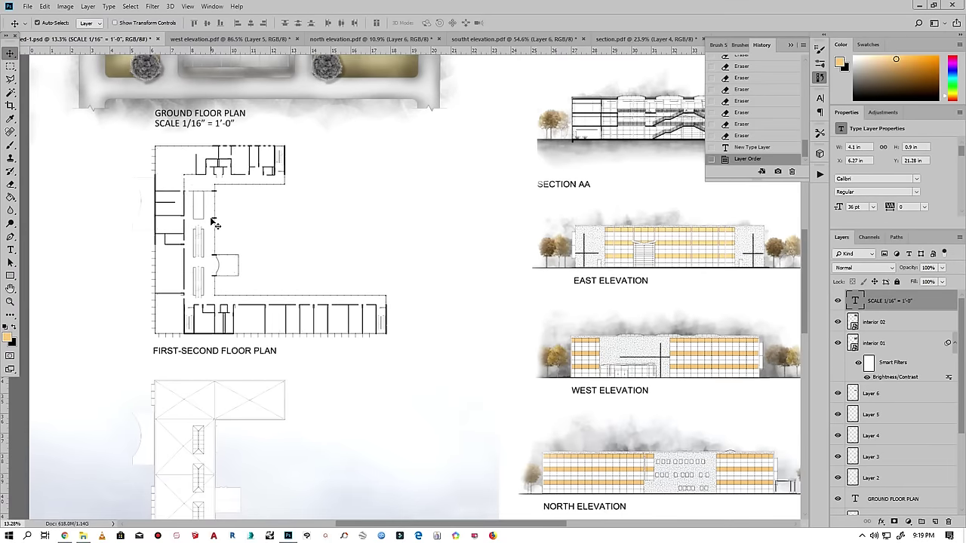
drag(184, 128, 180, 364)
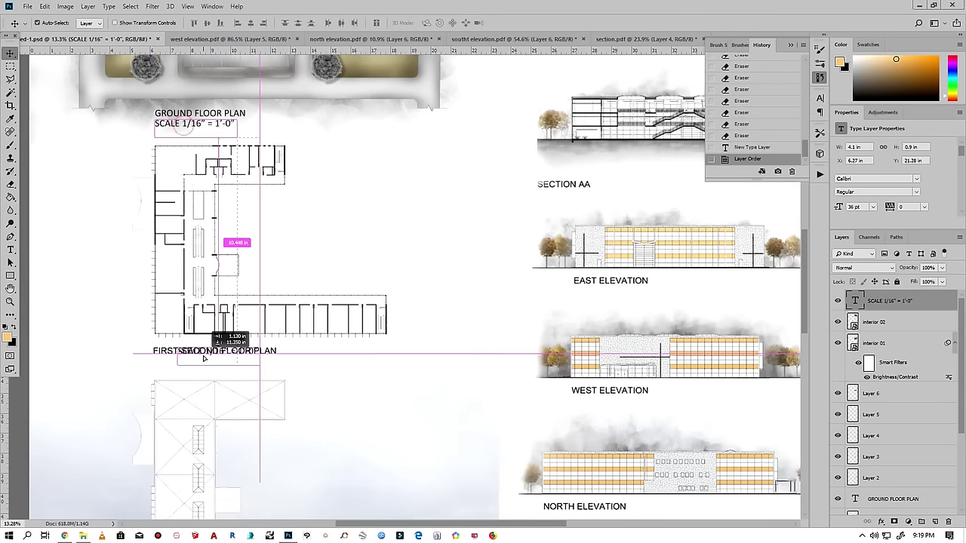
scroll(128, 238, down, 1)
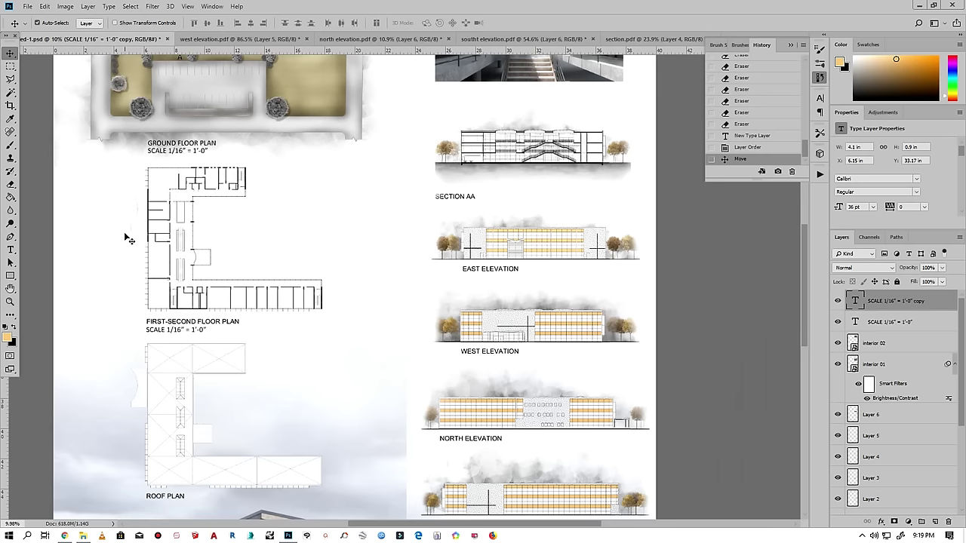
scroll(151, 225, down, 1)
drag(150, 280, 152, 441)
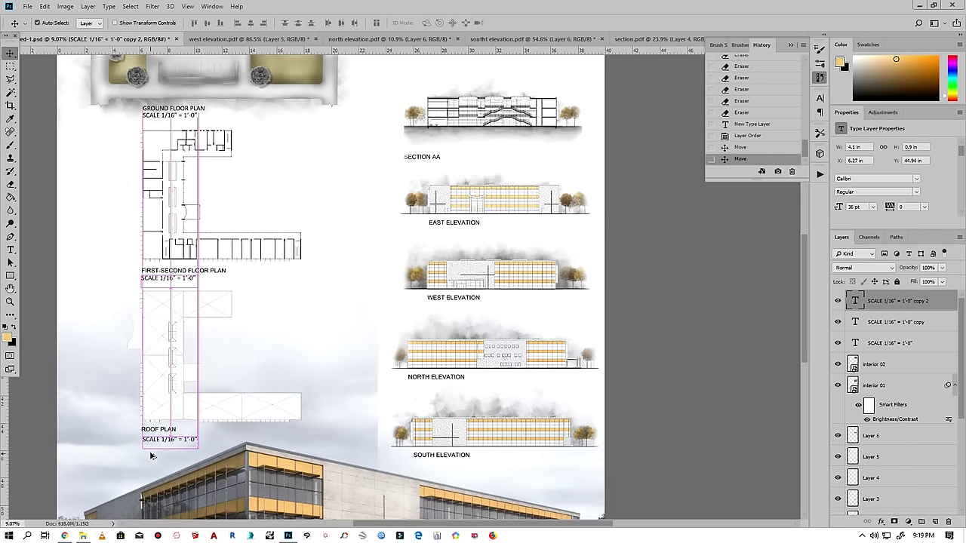
scroll(148, 430, up, 5)
scroll(146, 424, up, 1)
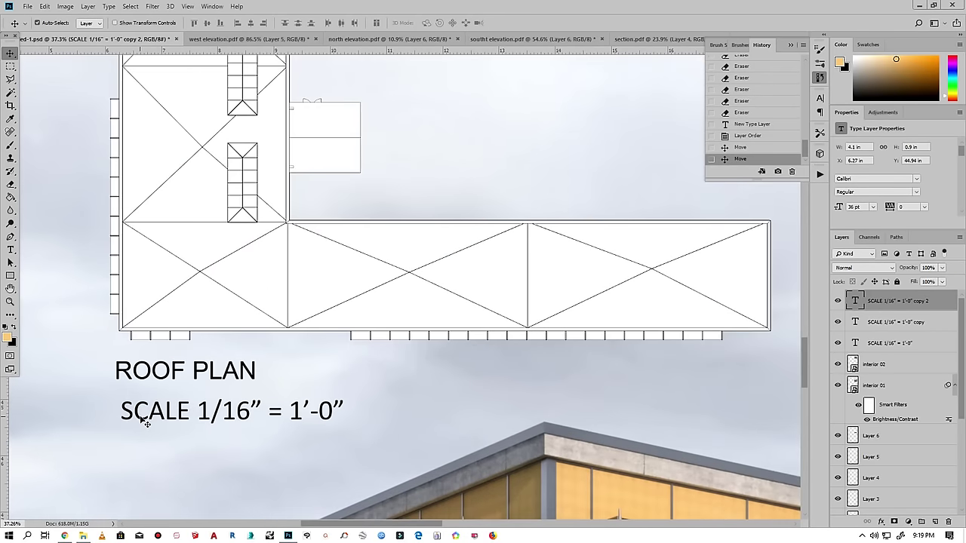
drag(144, 424, 138, 423)
scroll(138, 423, down, 6)
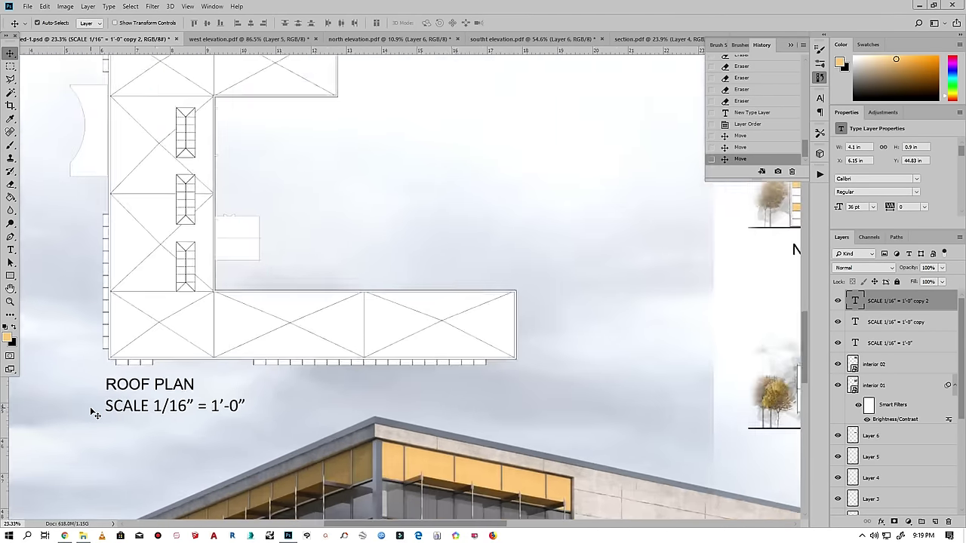
scroll(111, 424, down, 2)
- Copy the scale label under the NORTH, SOUTH and EAST ELEVATION and SECTION AA titles
mouse_move(115, 412)
mouse_down()
mouse_move(477, 338)
mouse_move(468, 341)
mouse_up()
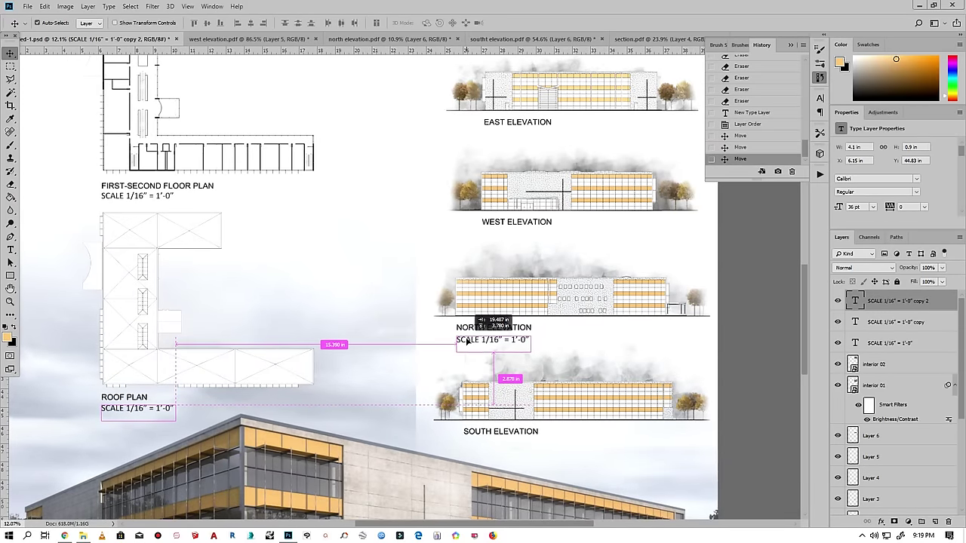
mouse_move(468, 340)
mouse_down()
mouse_move(473, 449)
mouse_move(489, 230)
mouse_move(474, 235)
mouse_up()
scroll(489, 230, up, 3)
scroll(500, 238, up, 1)
scroll(486, 240, up, 1)
scroll(436, 368, down, 2)
drag(447, 322, 447, 201)
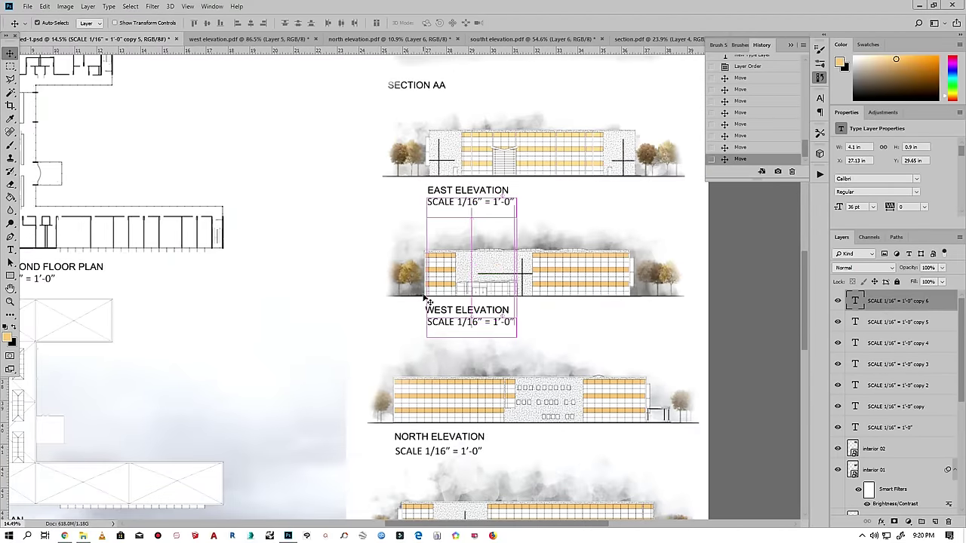
drag(428, 301, 460, 183)
drag(440, 245, 403, 139)
scroll(491, 130, down, 5)
scroll(491, 130, up, 2)
scroll(493, 148, up, 2)
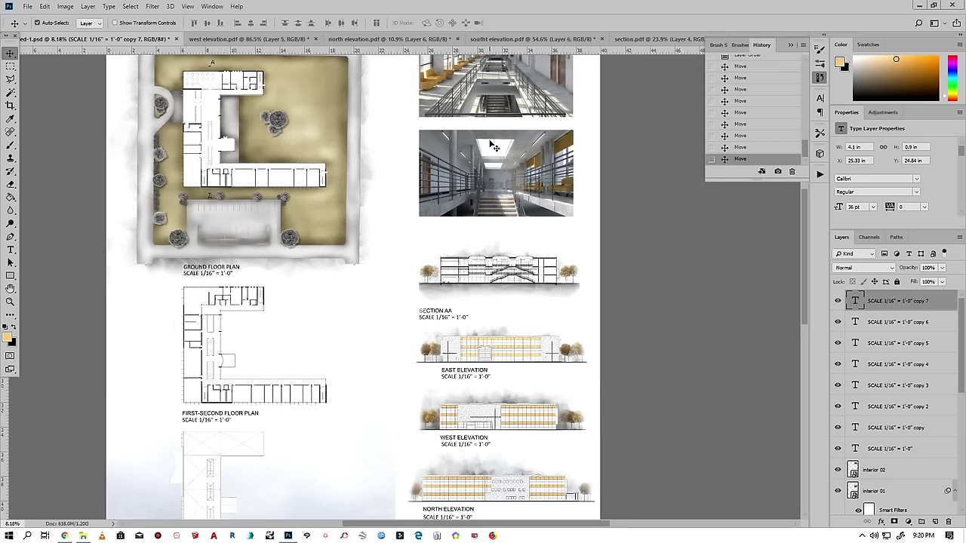
scroll(486, 231, down, 2)
scroll(377, 219, up, 2)
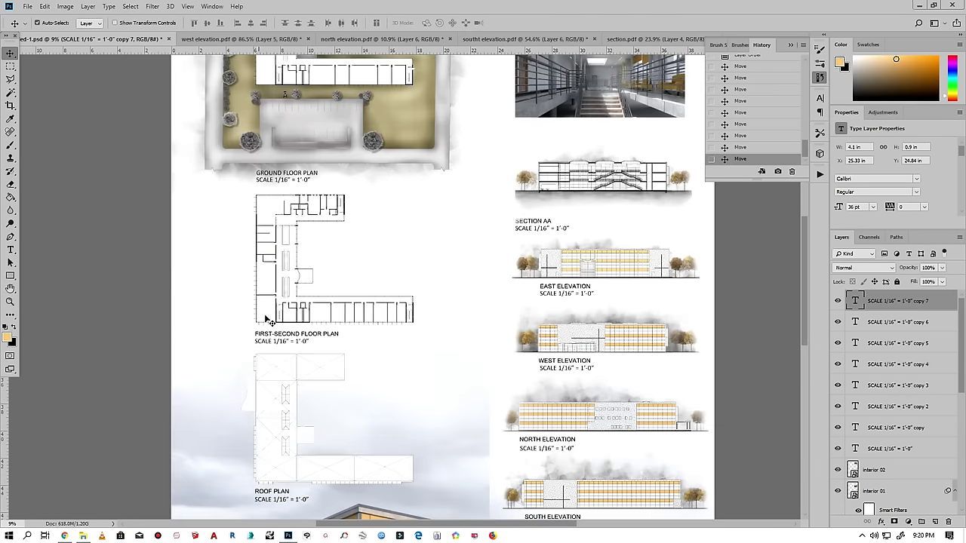
scroll(237, 190, up, 3)
scroll(233, 192, up, 3)
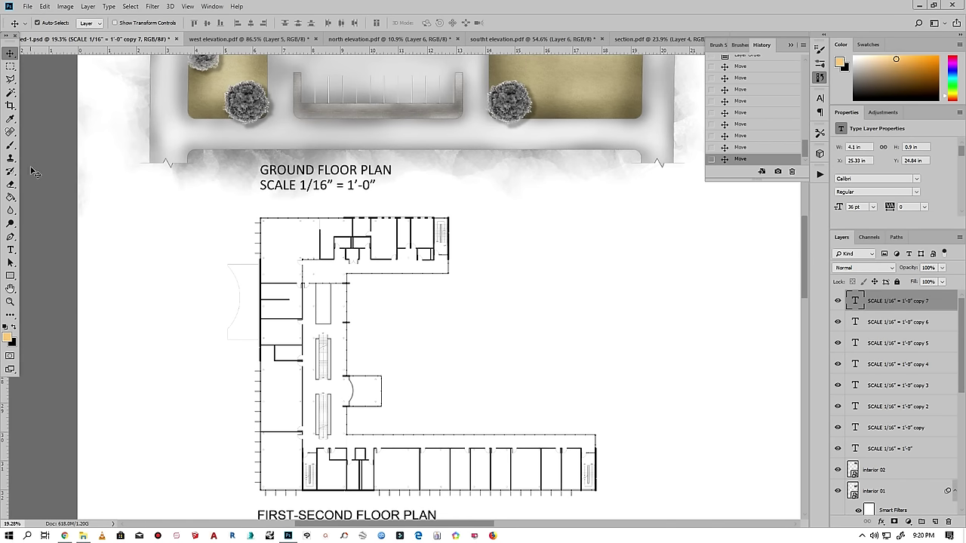
- Draw an orange circle left of the GROUND FLOOR PLAN title with the Ellipse Tool
click(16, 278)
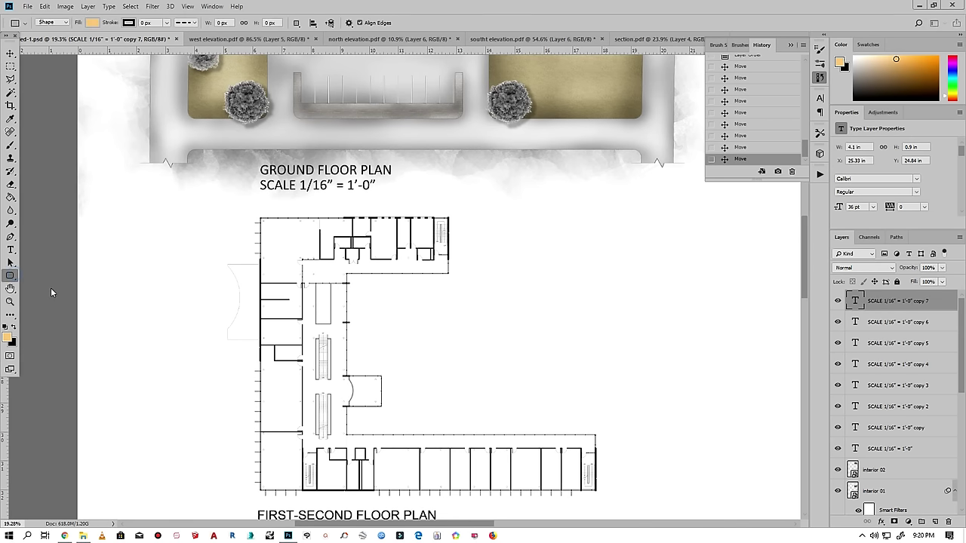
right_click(16, 277)
click(46, 286)
scroll(230, 169, up, 3)
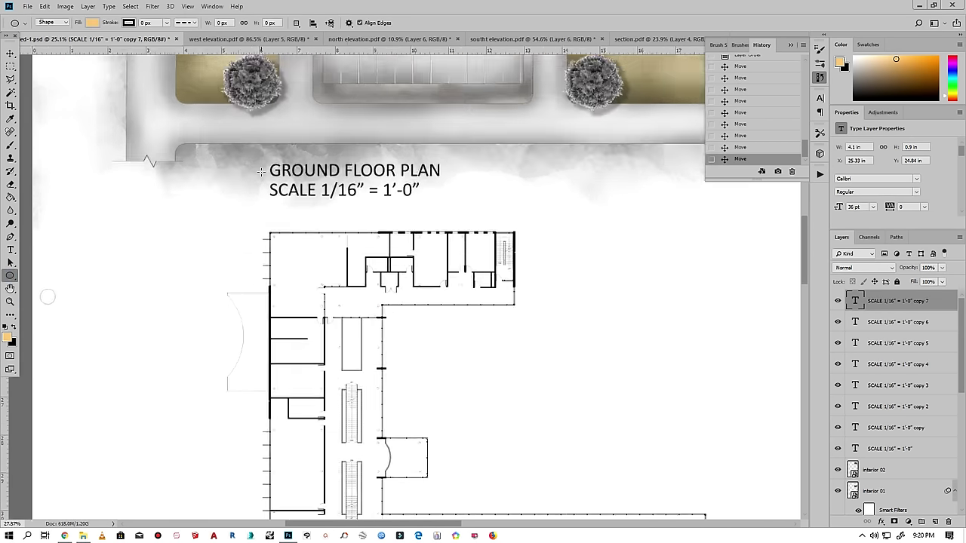
scroll(222, 169, up, 1)
scroll(230, 173, up, 2)
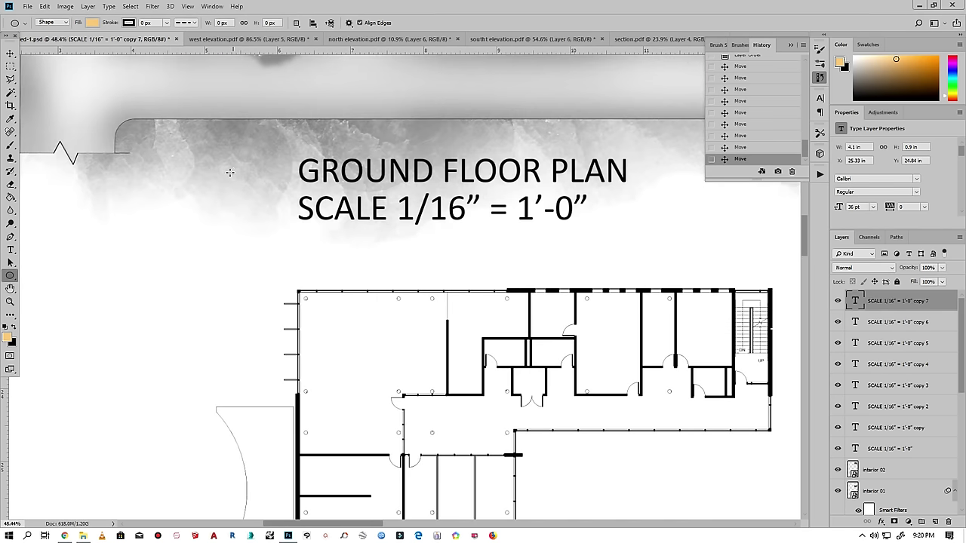
drag(217, 168, 281, 220)
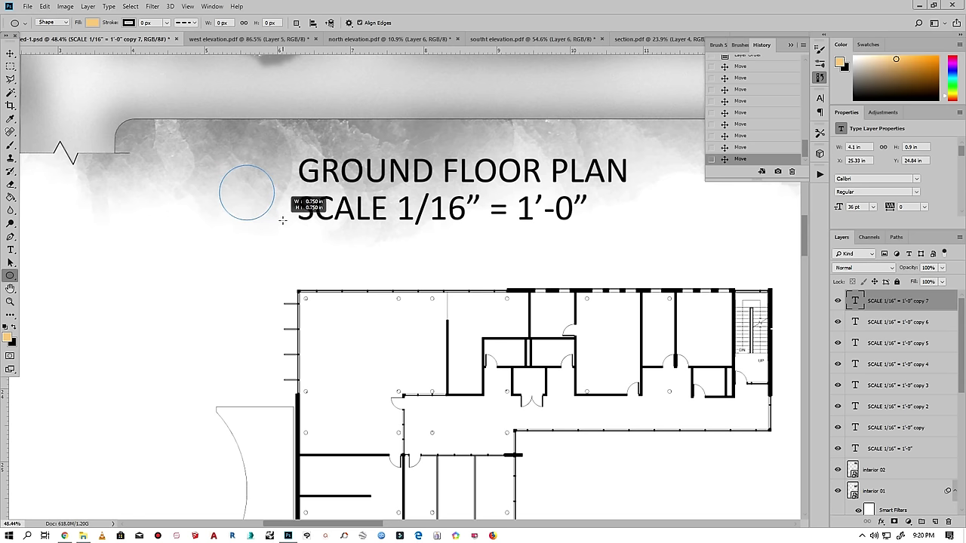
drag(281, 220, 280, 215)
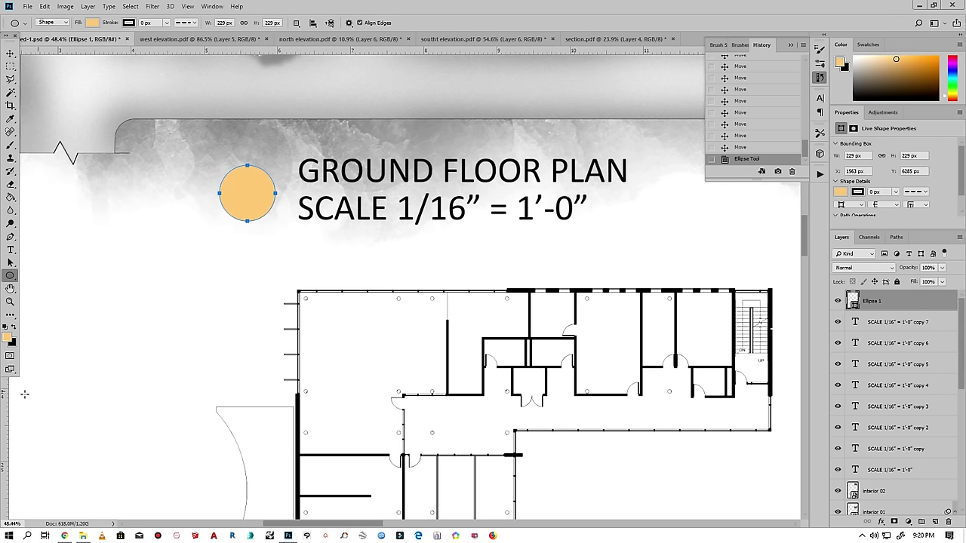
- Try a black rectangle bar over the circle, then undo it
click(14, 332)
right_click(10, 277)
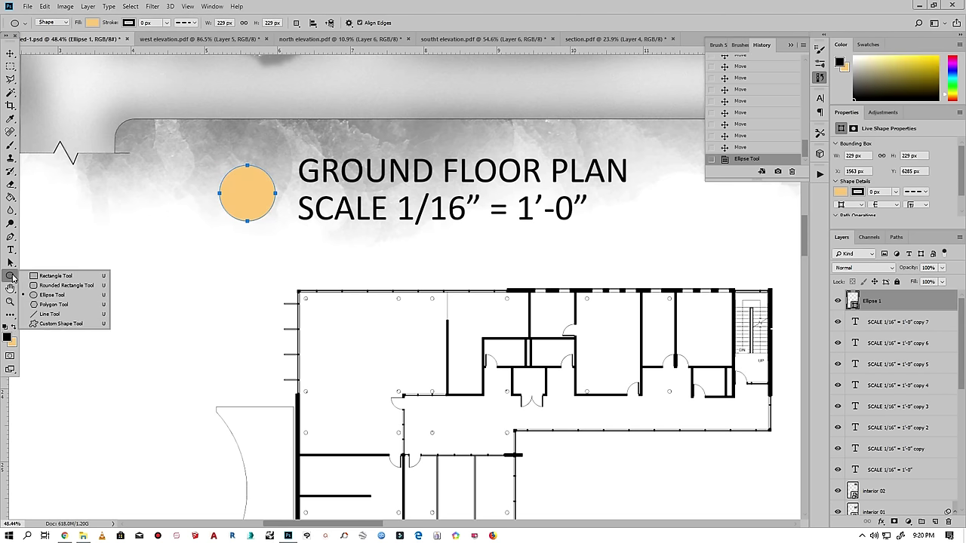
click(43, 278)
scroll(247, 193, up, 1)
drag(237, 142, 258, 195)
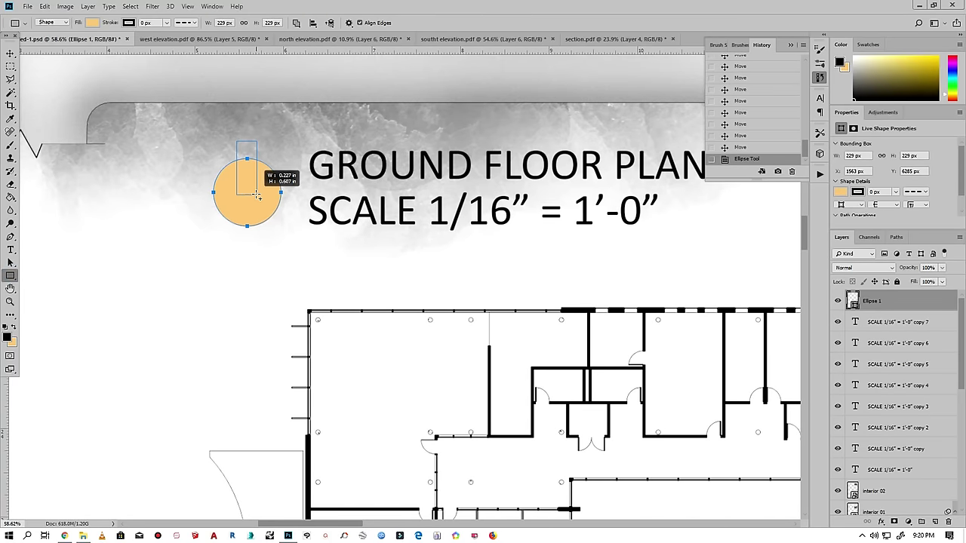
drag(257, 195, 247, 196)
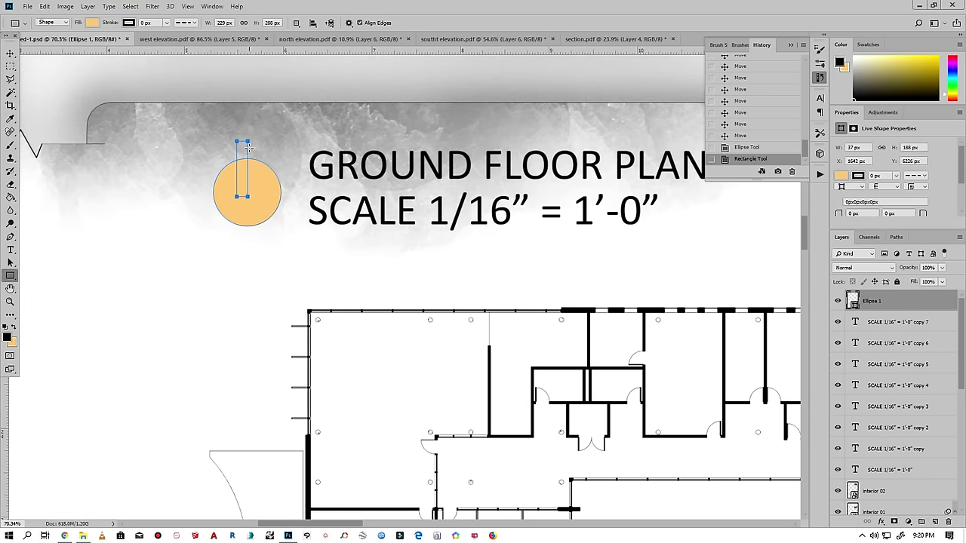
scroll(248, 146, up, 1)
click(840, 175)
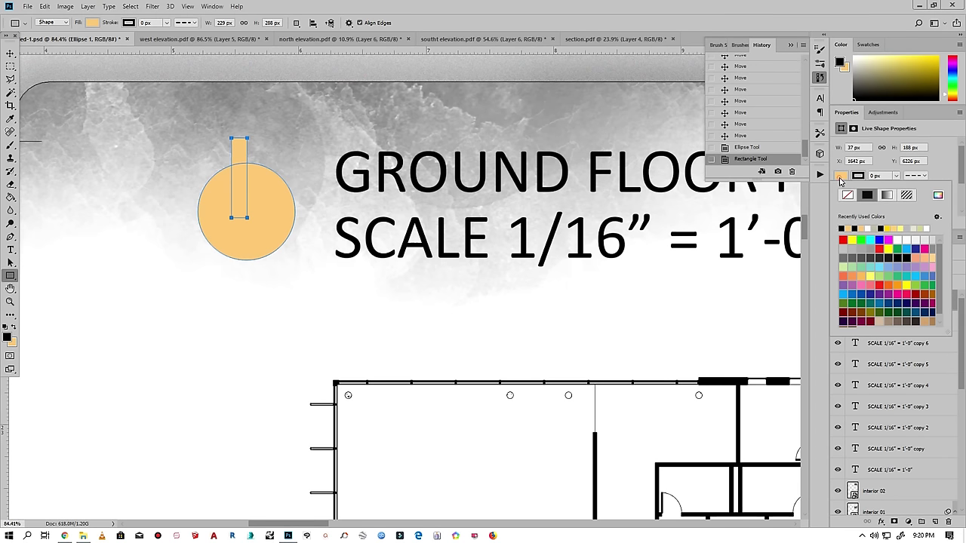
click(848, 228)
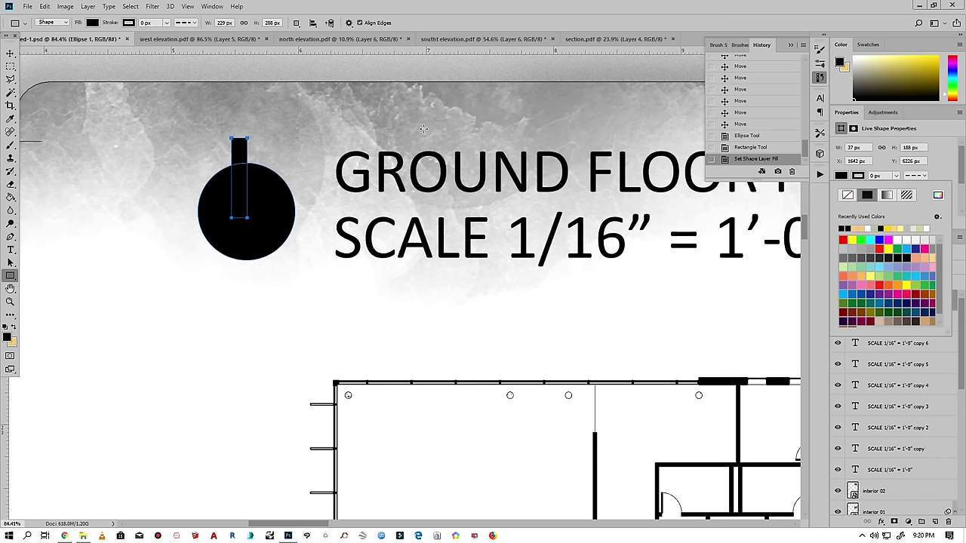
click(751, 148)
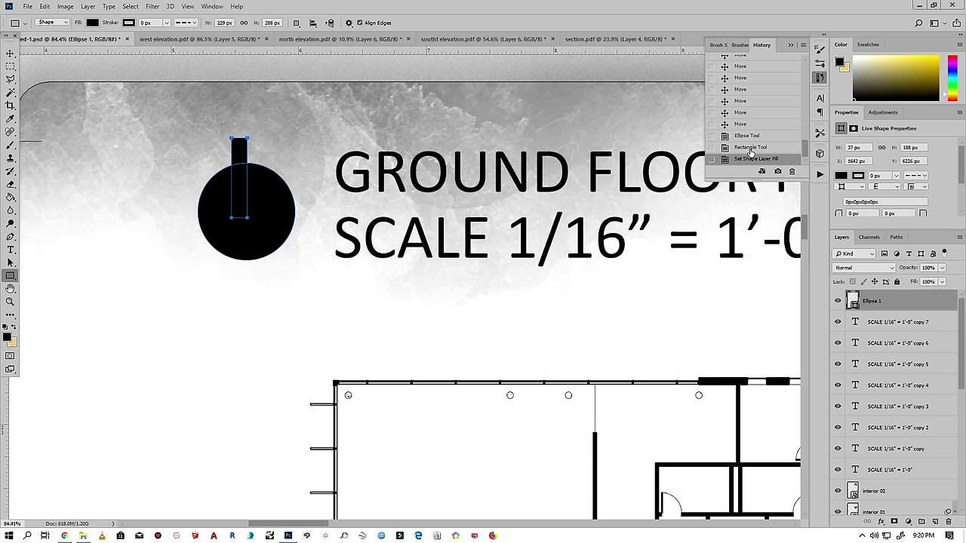
click(736, 136)
- Rasterize the circle layer and draw a black bar on top of it
click(10, 54)
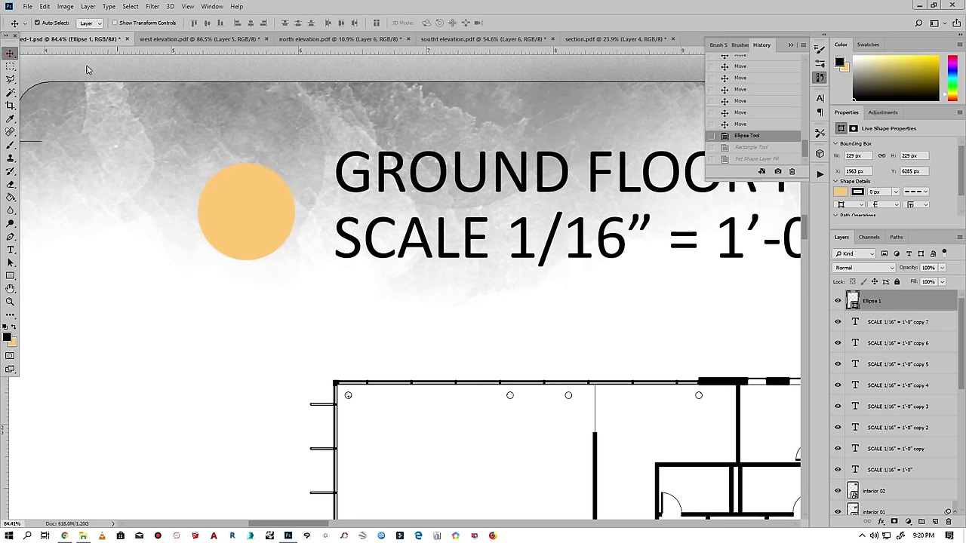
right_click(932, 302)
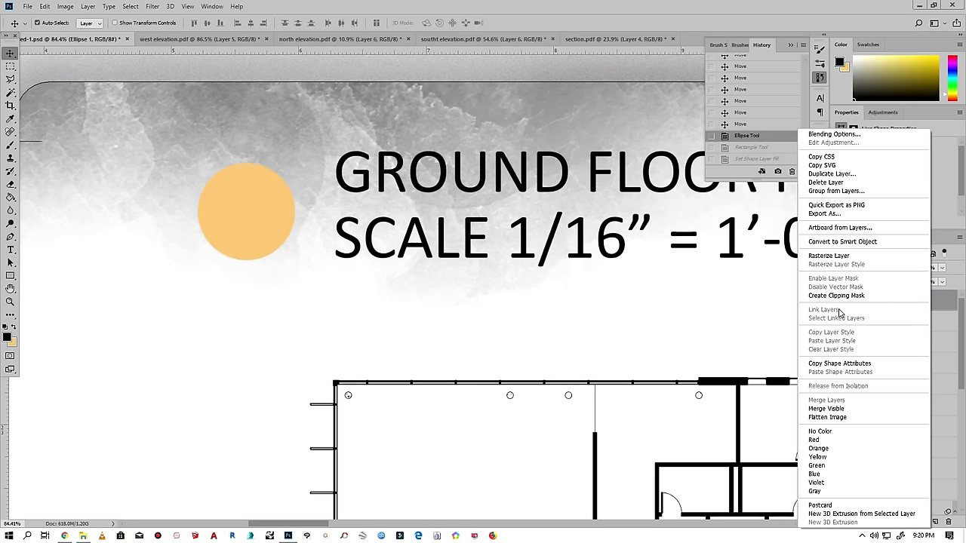
click(829, 256)
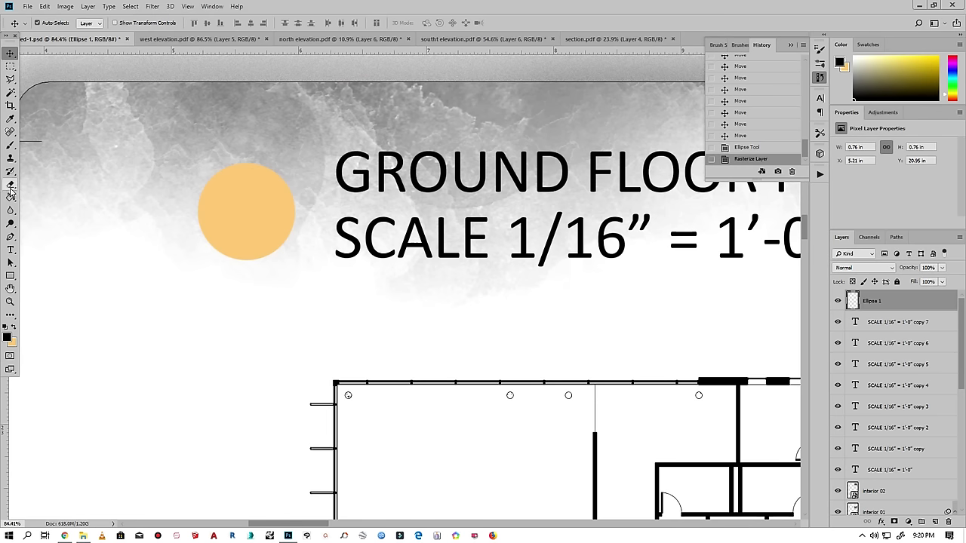
click(11, 275)
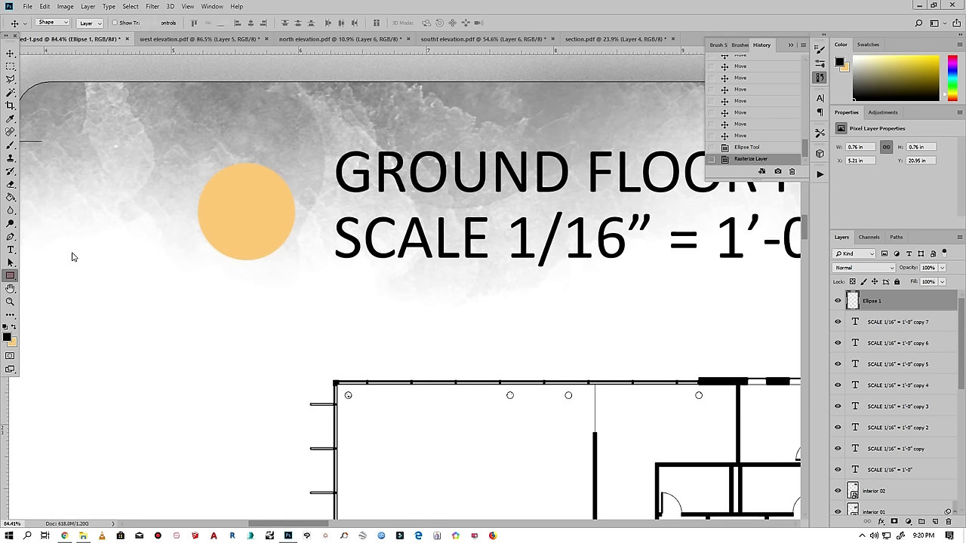
drag(232, 142, 252, 205)
click(8, 50)
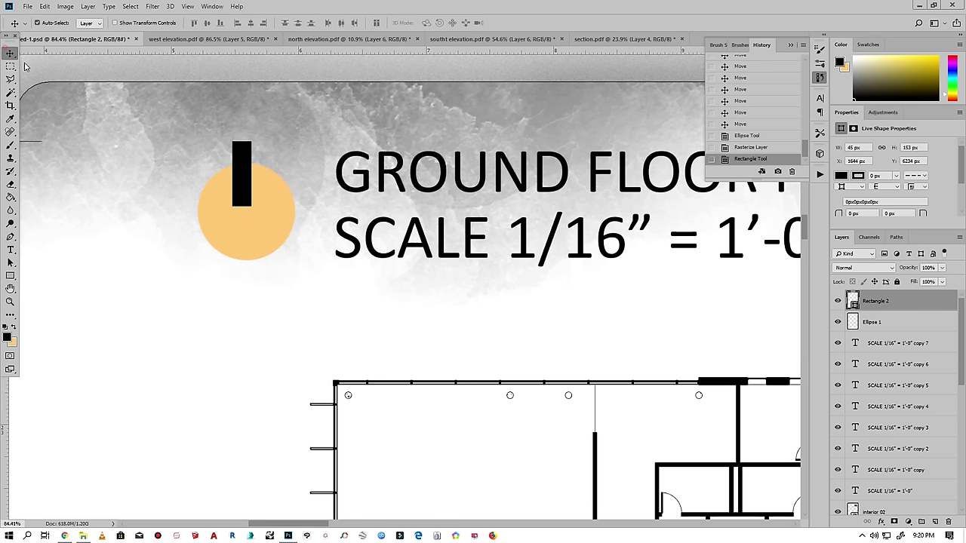
drag(242, 156, 246, 182)
- Narrow the black bar with Free Transform and nudge it into place on the circle
key(ctrl+t)
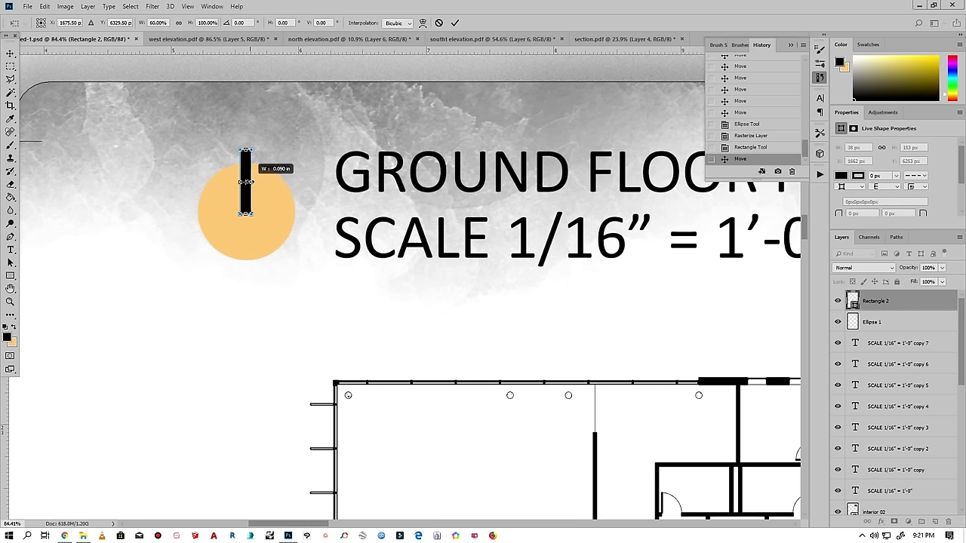
click(454, 22)
scroll(200, 302, down, 4)
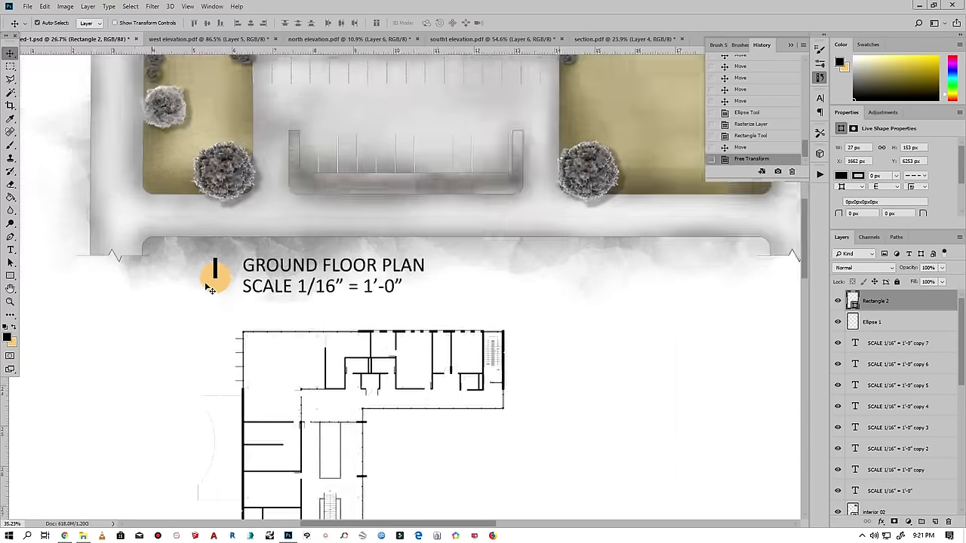
scroll(215, 272, up, 4)
drag(236, 223, 235, 222)
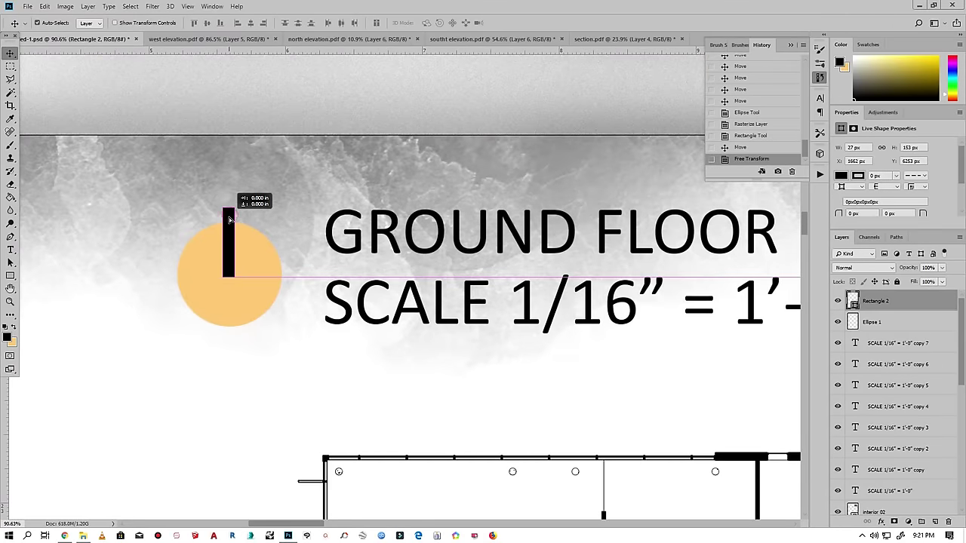
scroll(225, 396, down, 2)
scroll(222, 395, down, 2)
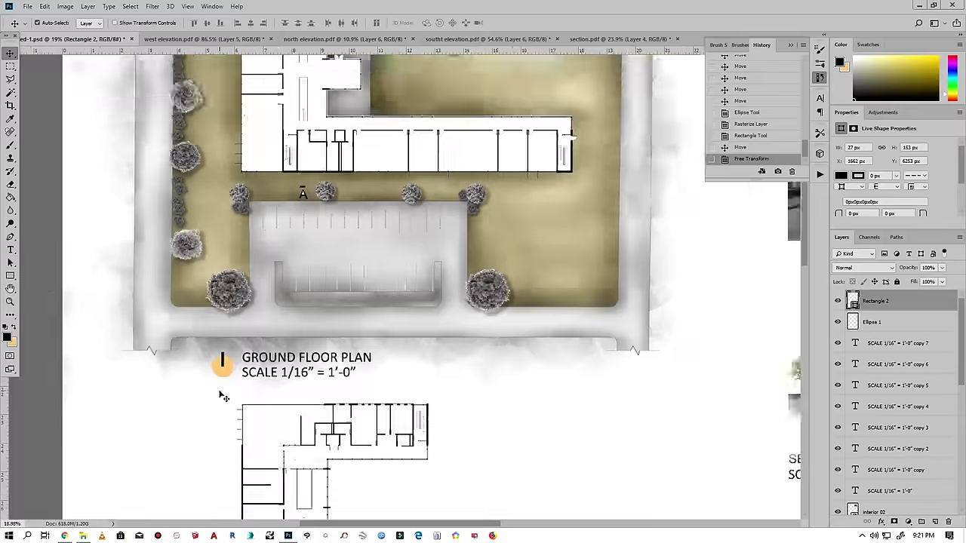
scroll(219, 395, down, 2)
scroll(204, 395, down, 2)
scroll(195, 395, down, 1)
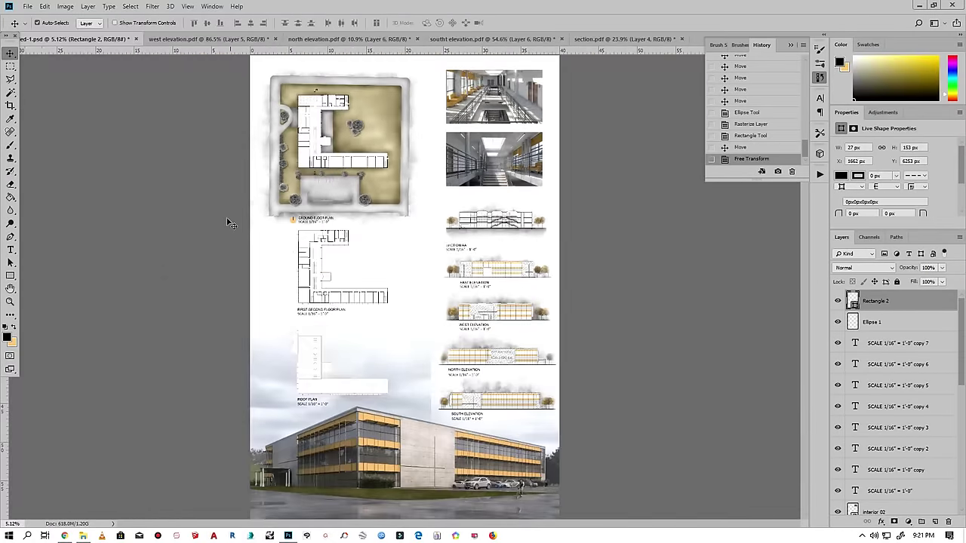
scroll(275, 72, up, 1)
scroll(276, 71, up, 1)
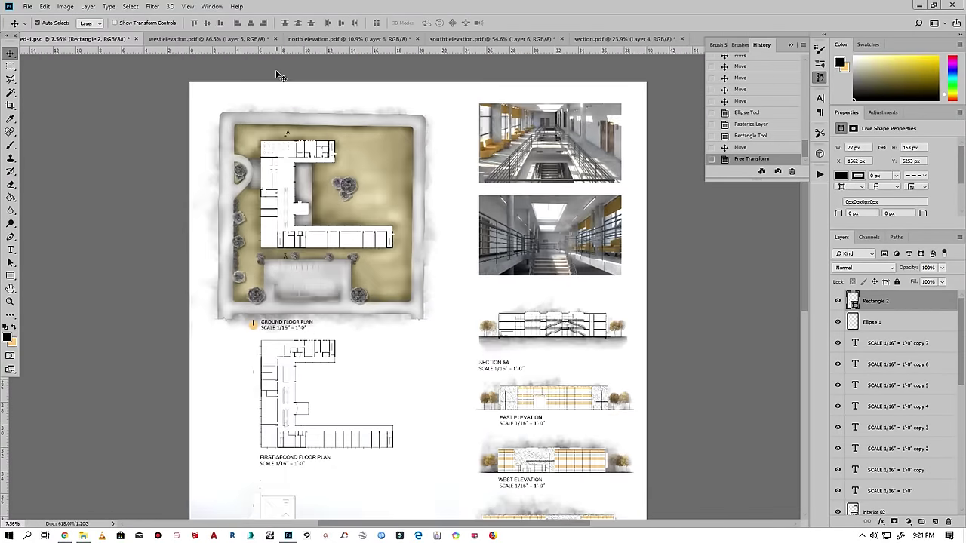
scroll(234, 166, down, 2)
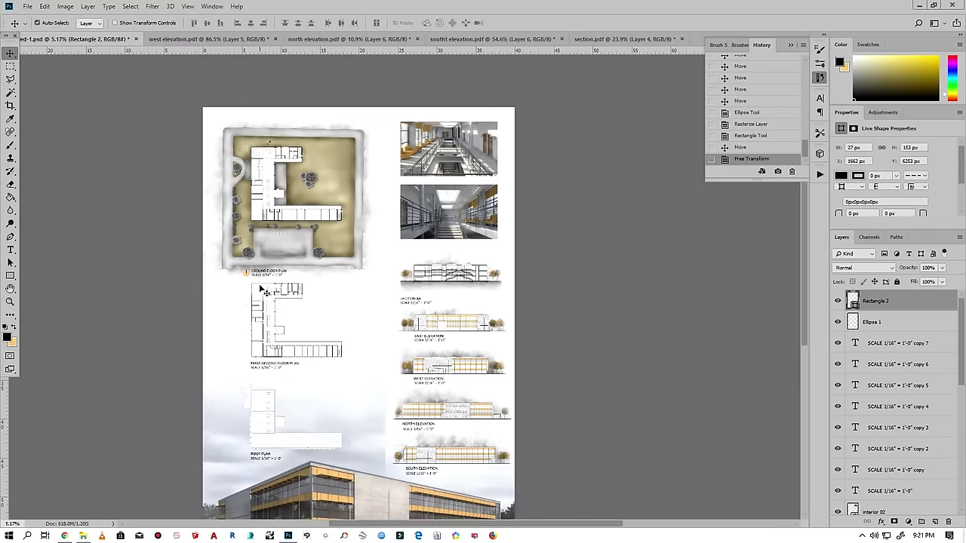
scroll(270, 280, up, 1)
scroll(270, 172, down, 1)
scroll(338, 71, up, 1)
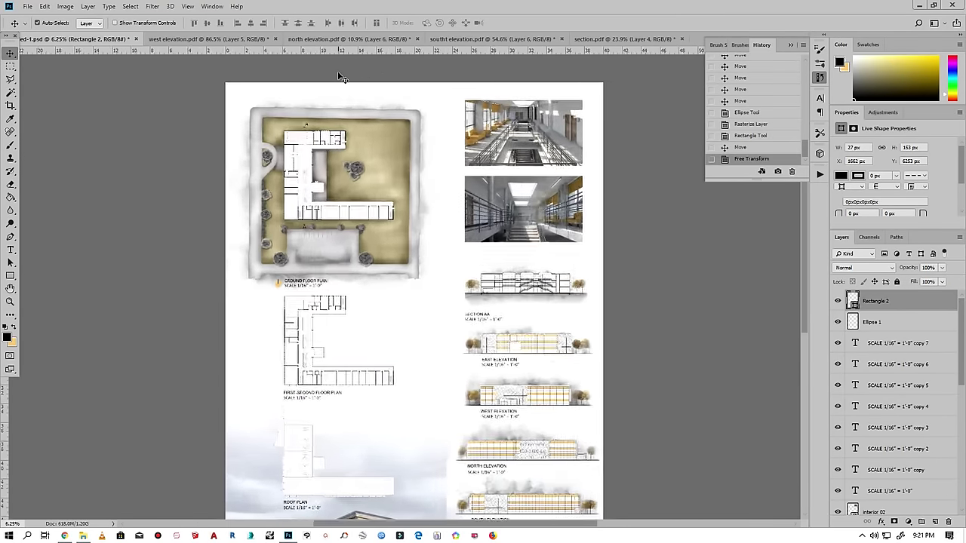
scroll(295, 77, up, 2)
- Add PROJECT TITLE text at the top of the sheet at 100 pt
click(10, 250)
scroll(174, 93, up, 1)
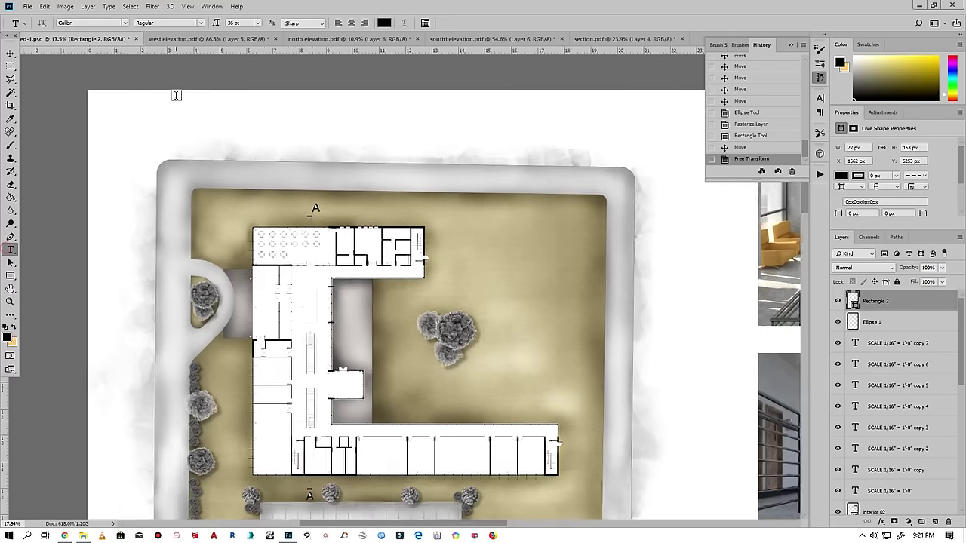
scroll(123, 106, up, 1)
drag(105, 100, 568, 159)
text(PROJECT TITLE)
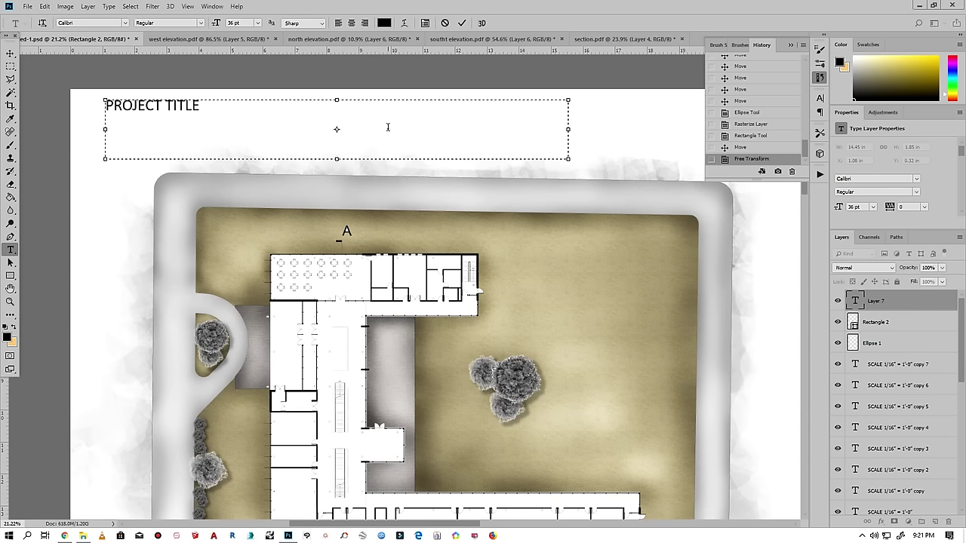
key(ctrl+a)
key(ctrl+minus)
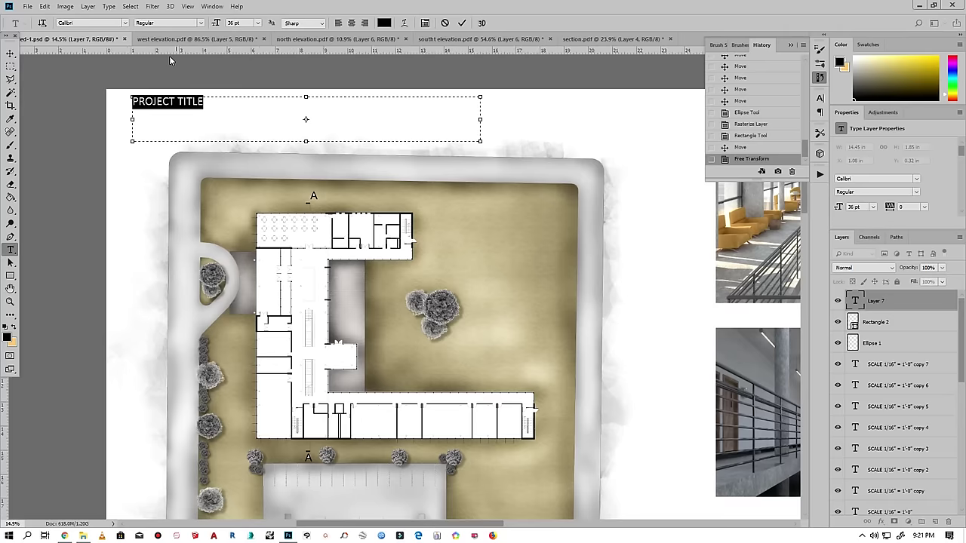
click(256, 25)
click(253, 151)
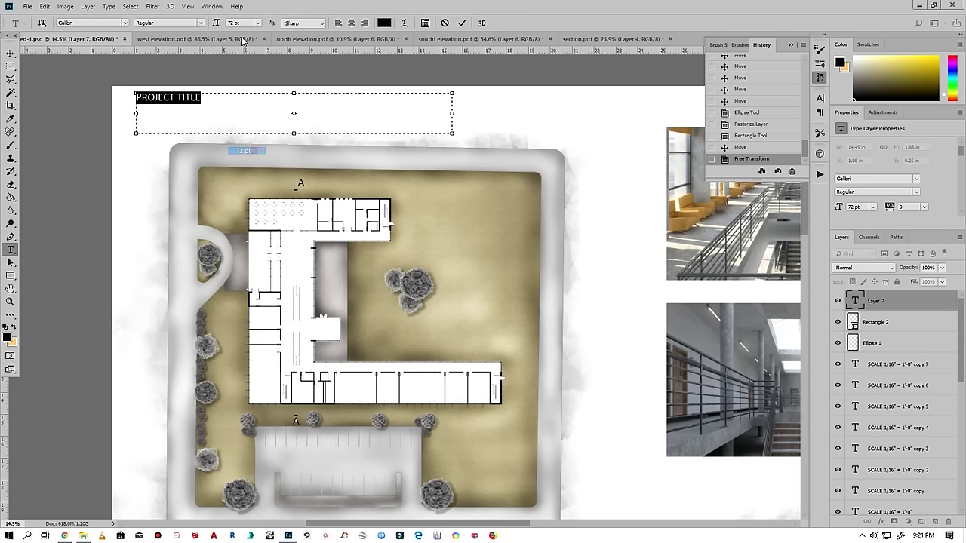
click(237, 22)
text(100)
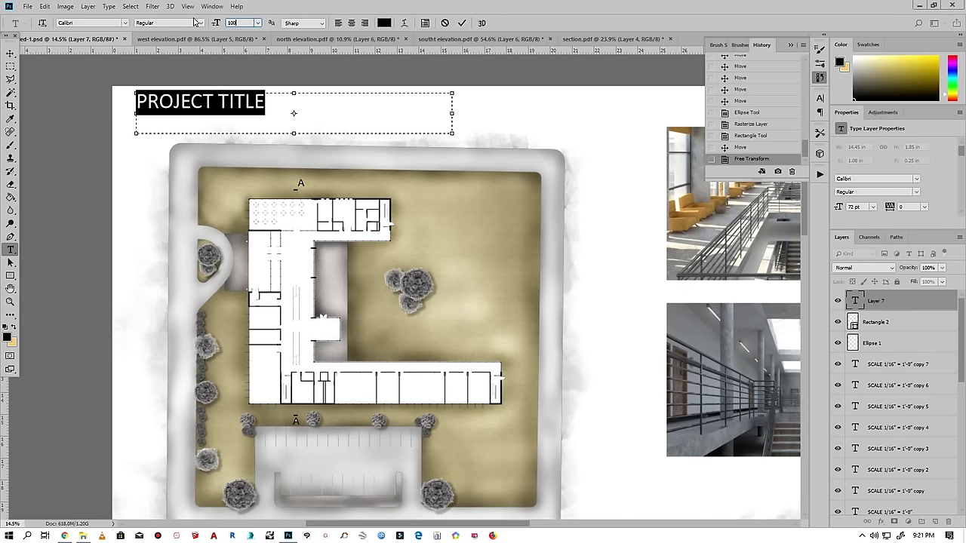
key(Return)
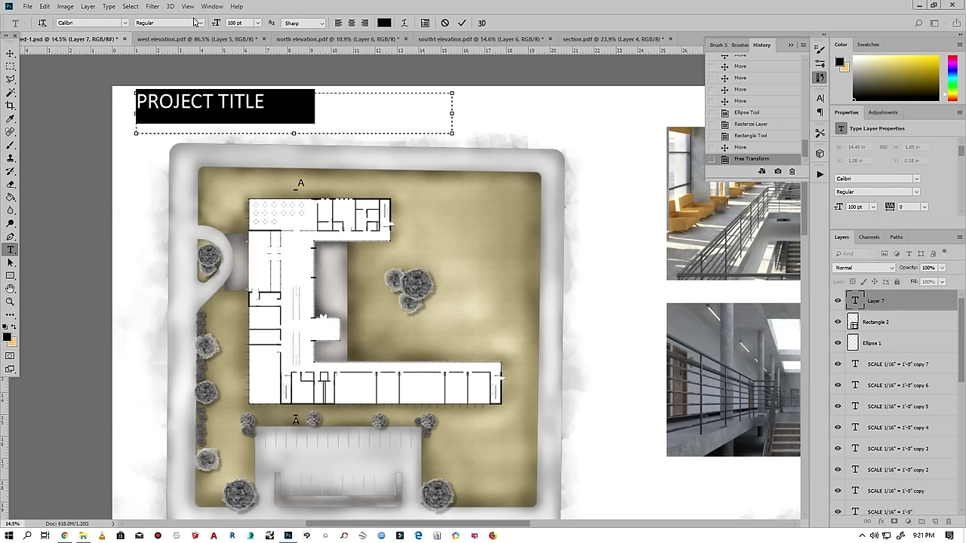
click(306, 126)
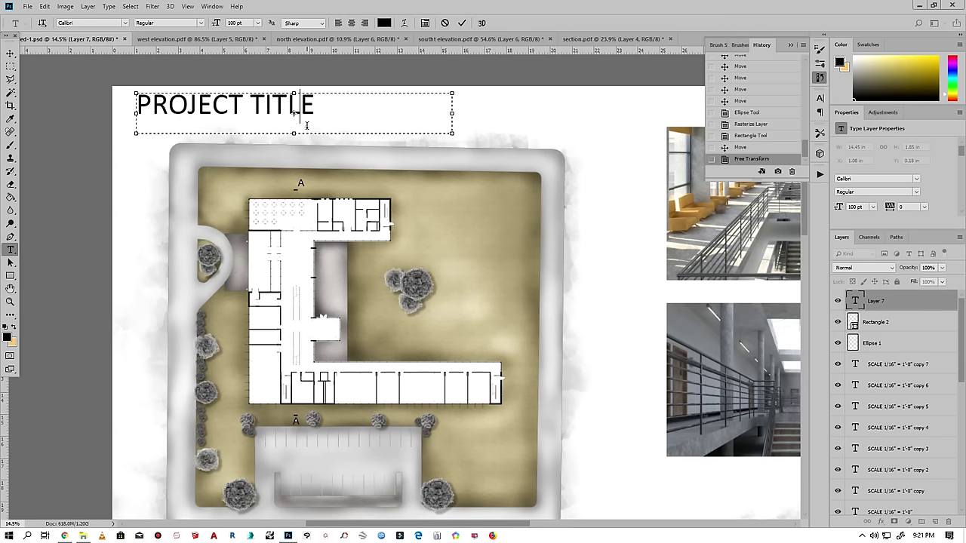
- Lower the title box's top edge, nudge the text slightly left, and commit it
click(129, 111)
drag(294, 93, 294, 101)
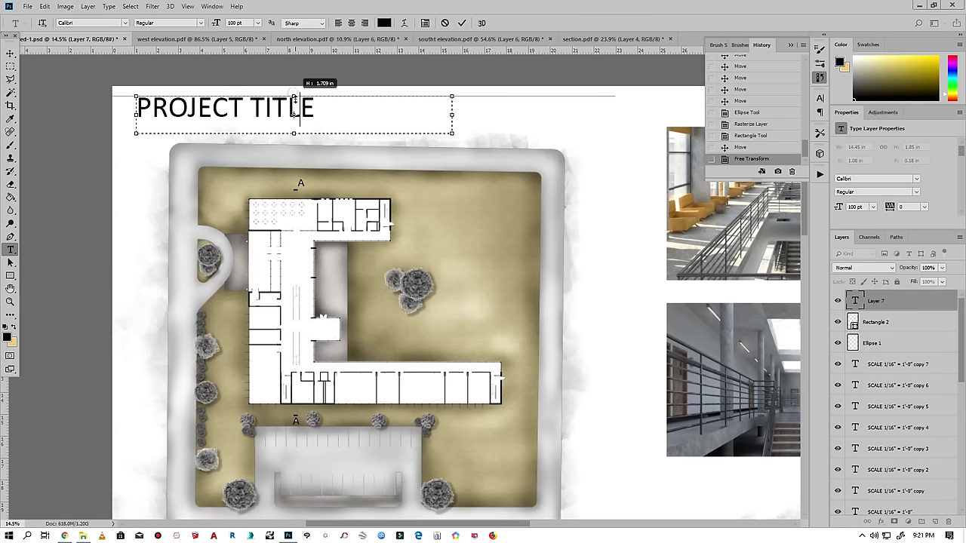
scroll(293, 113, down, 3)
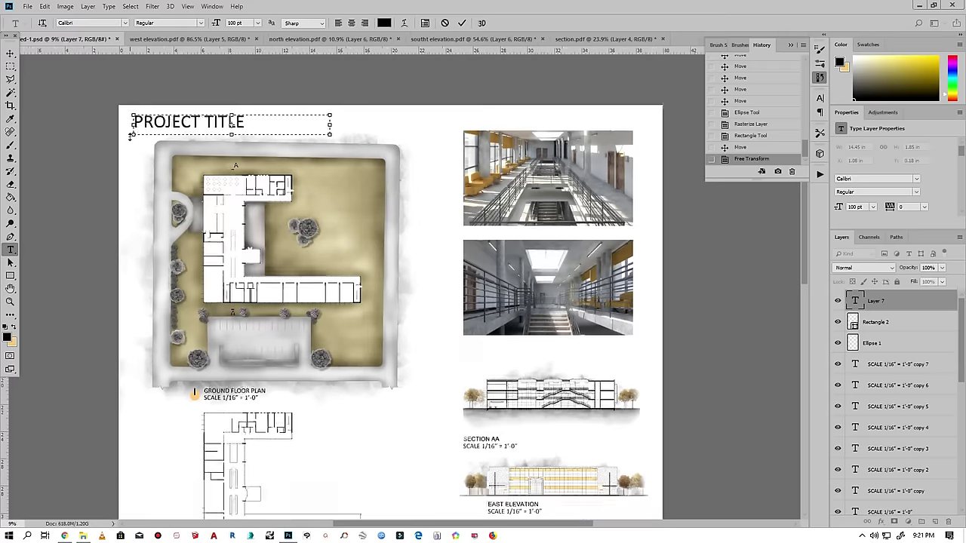
drag(215, 125, 213, 124)
click(461, 25)
scroll(299, 198, down, 3)
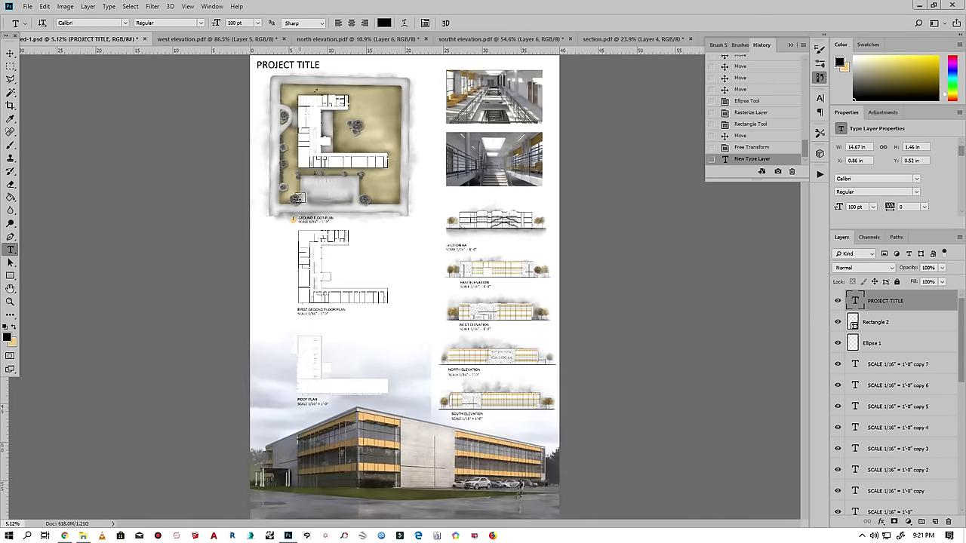
scroll(299, 198, up, 2)
scroll(249, 210, up, 2)
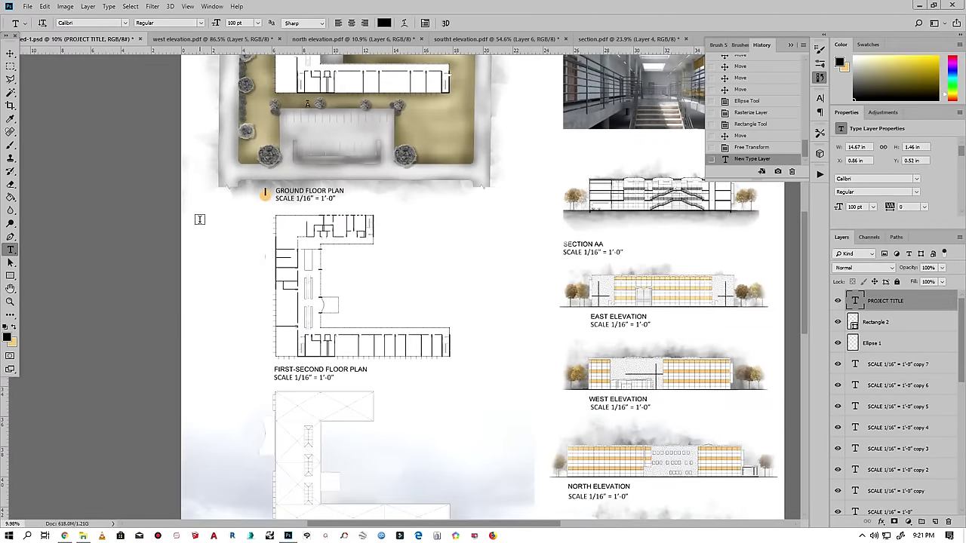
- Create a paragraph text box below the ground floor plan reading PROJECT DESCRIPTIONS at 36 pt
drag(195, 216, 255, 234)
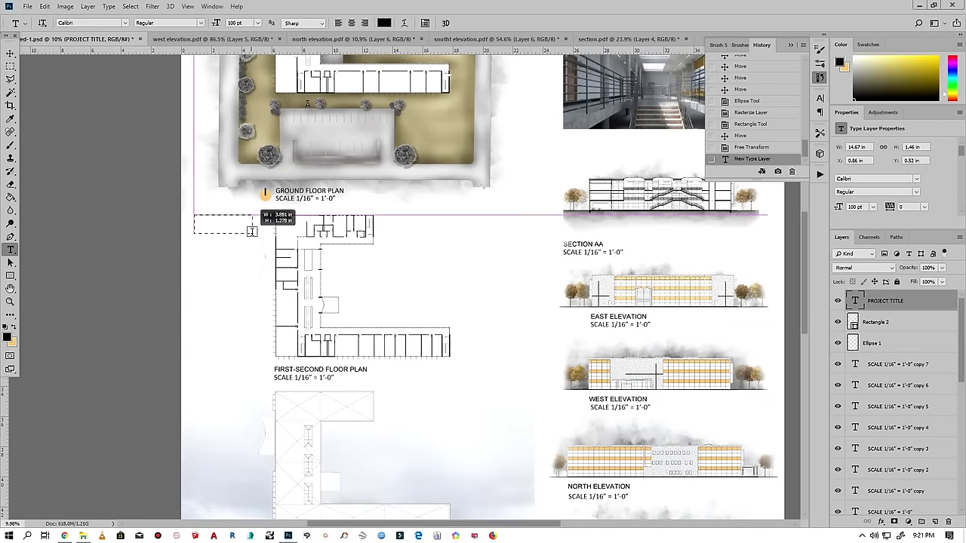
scroll(206, 228, up, 2)
drag(182, 223, 173, 223)
click(258, 23)
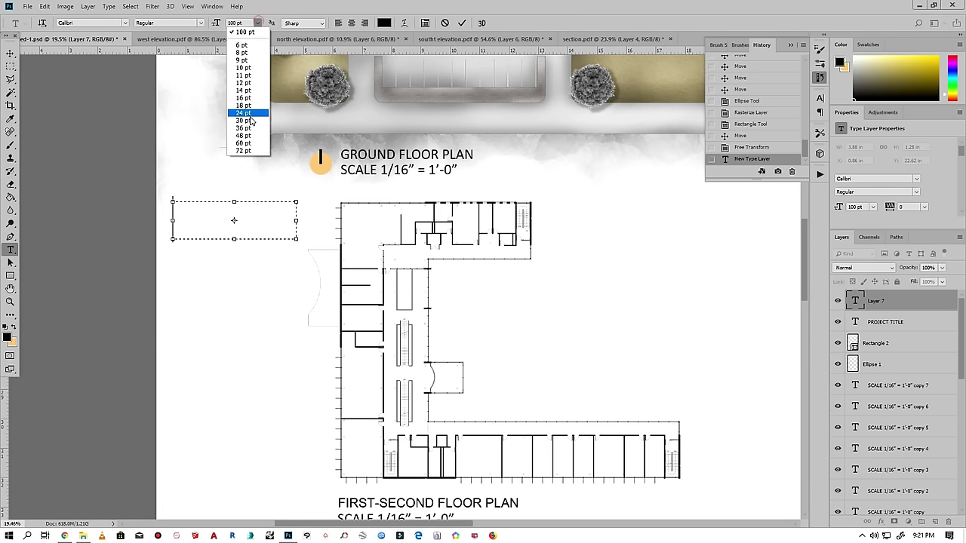
click(249, 128)
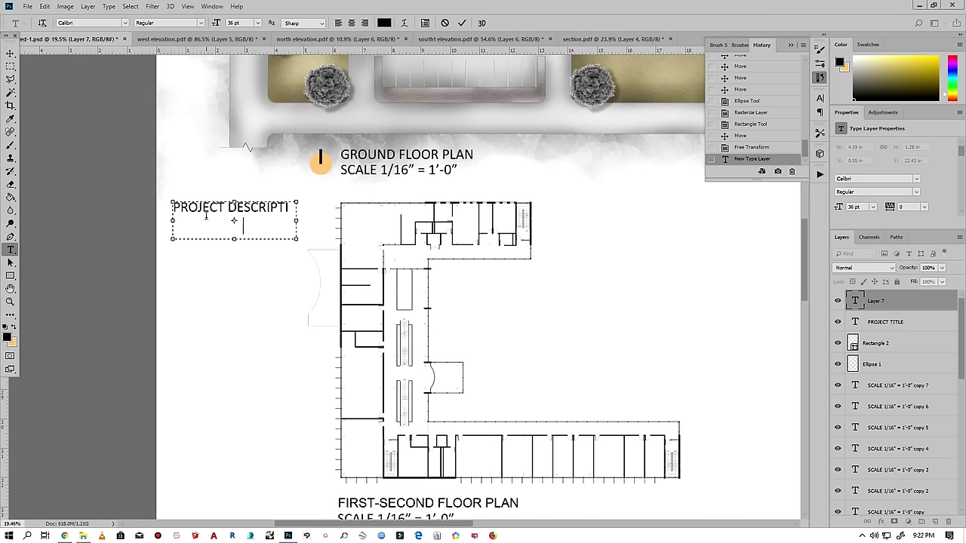
text(ONS)
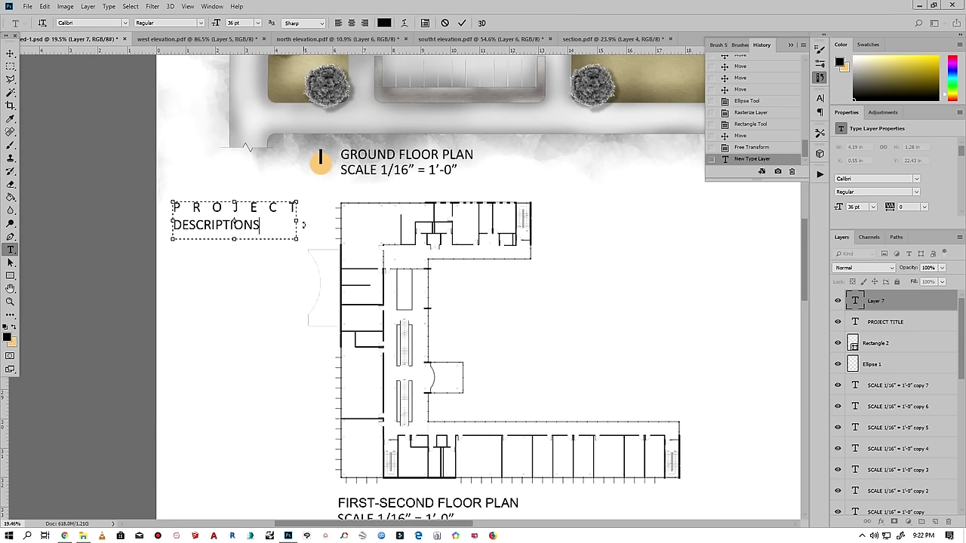
drag(295, 220, 311, 220)
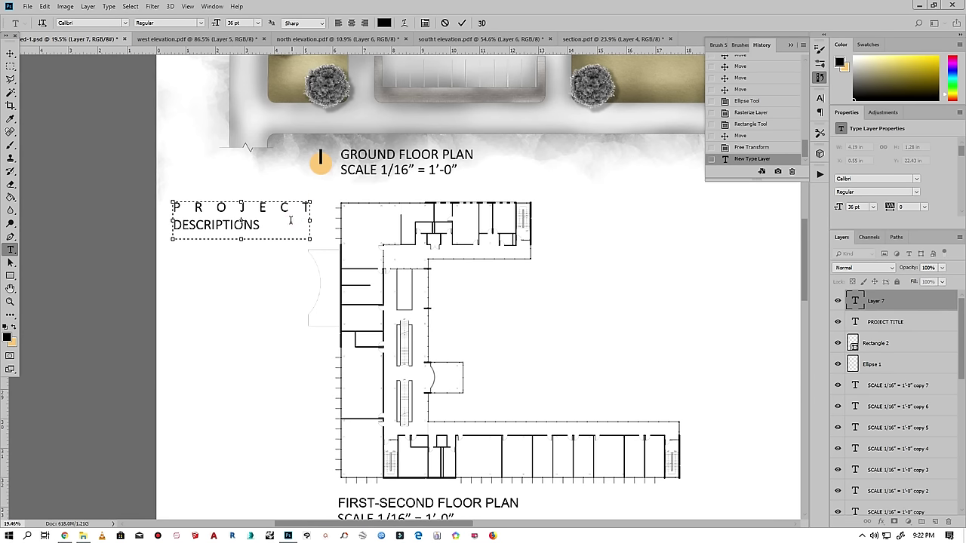
- Resize the heading to 24 pt, stretch the box down to the roof plan, and commit
key(ctrl+a)
click(257, 22)
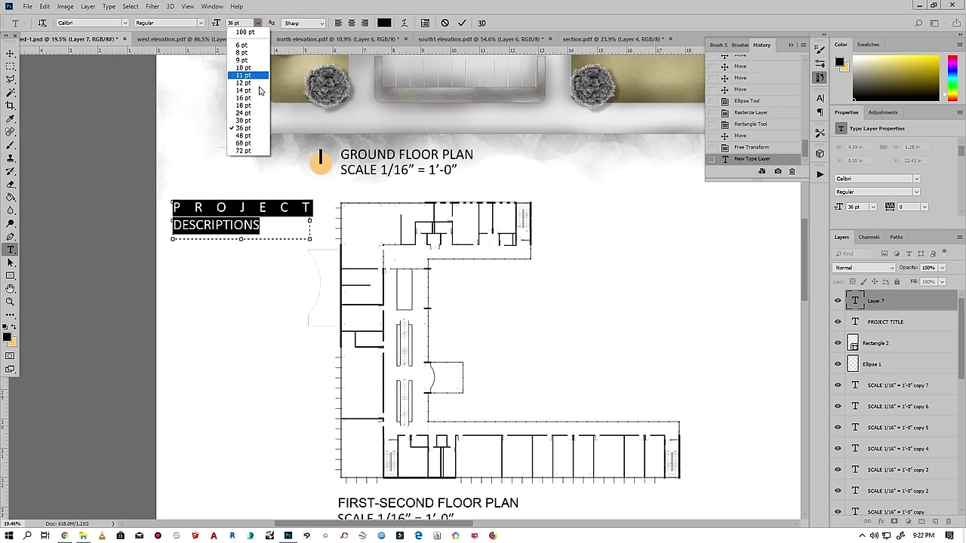
click(246, 112)
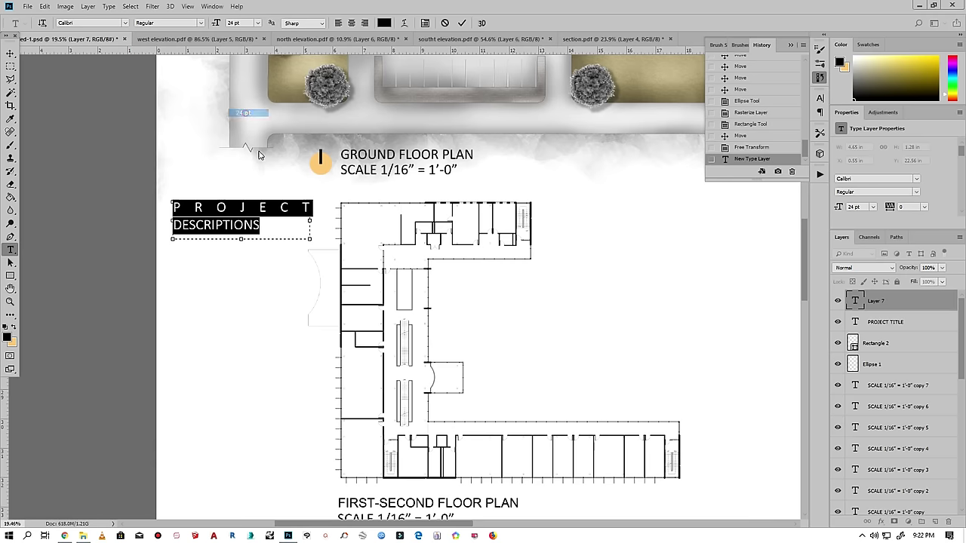
click(212, 205)
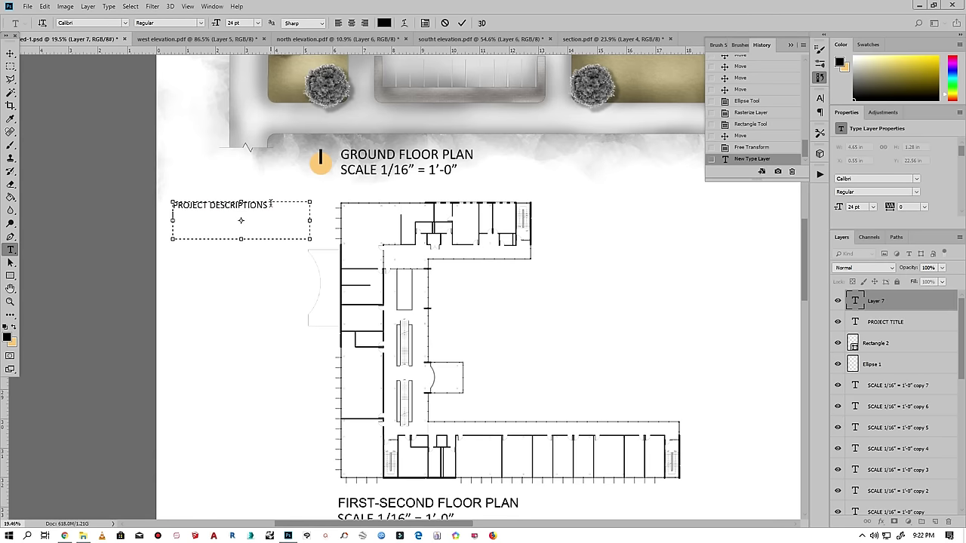
key(ctrl+0)
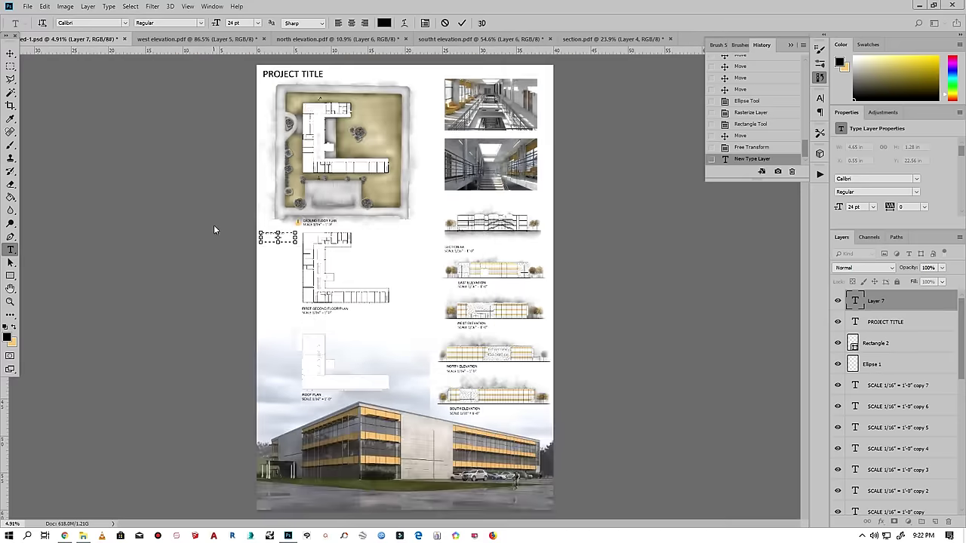
drag(278, 240, 286, 406)
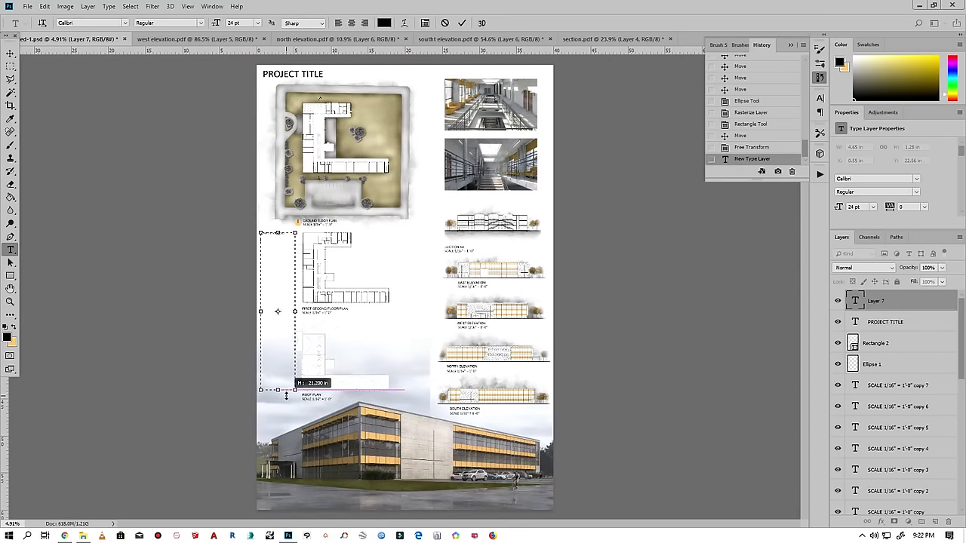
scroll(287, 390, up, 2)
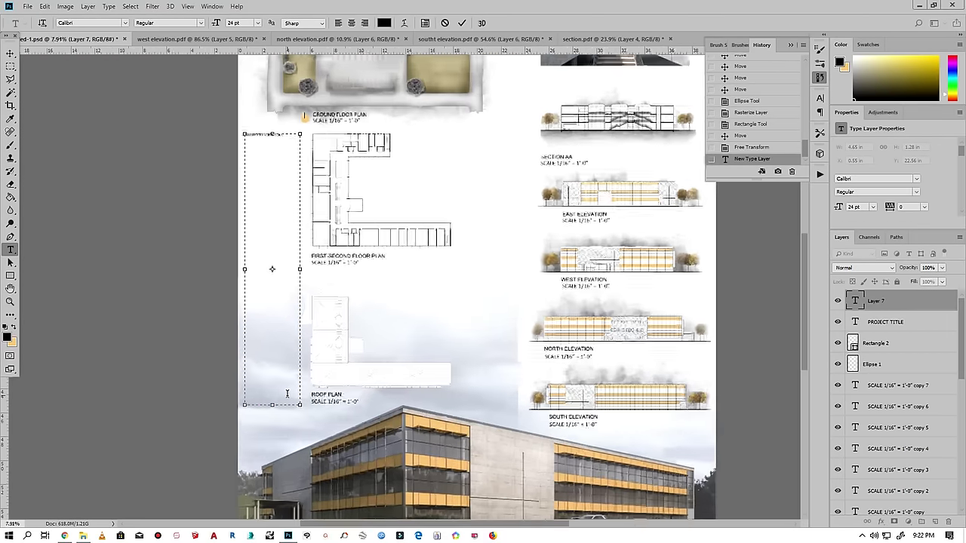
click(462, 23)
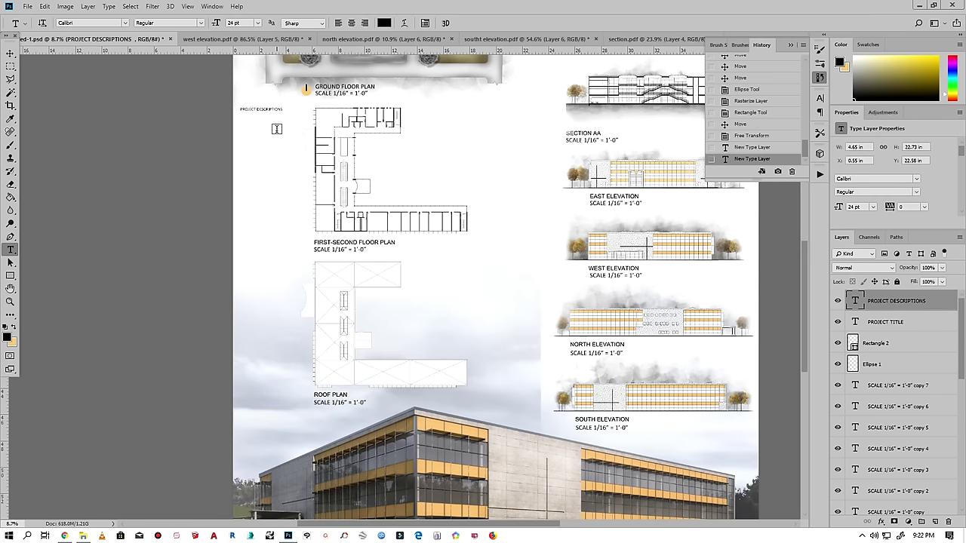
scroll(86, 231, down, 1)
scroll(131, 234, down, 1)
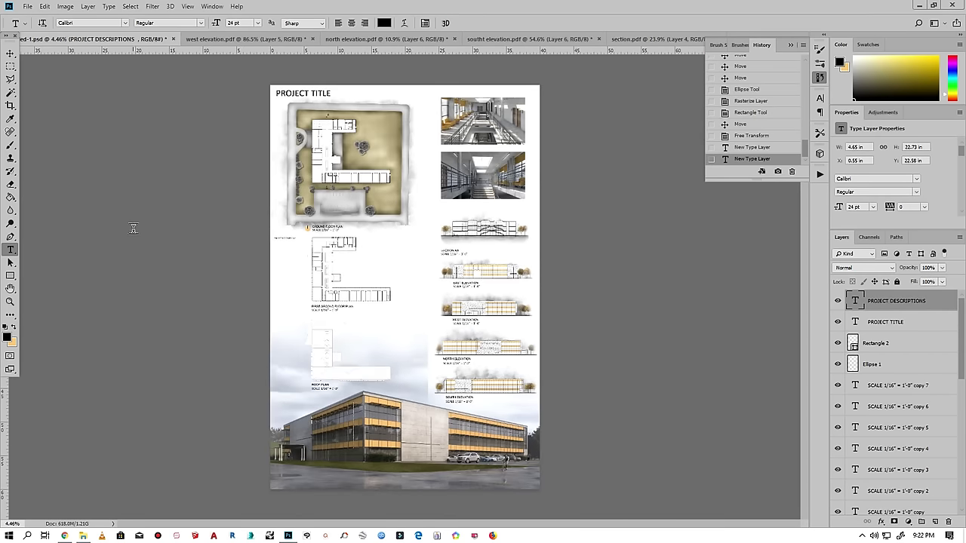
scroll(433, 220, up, 1)
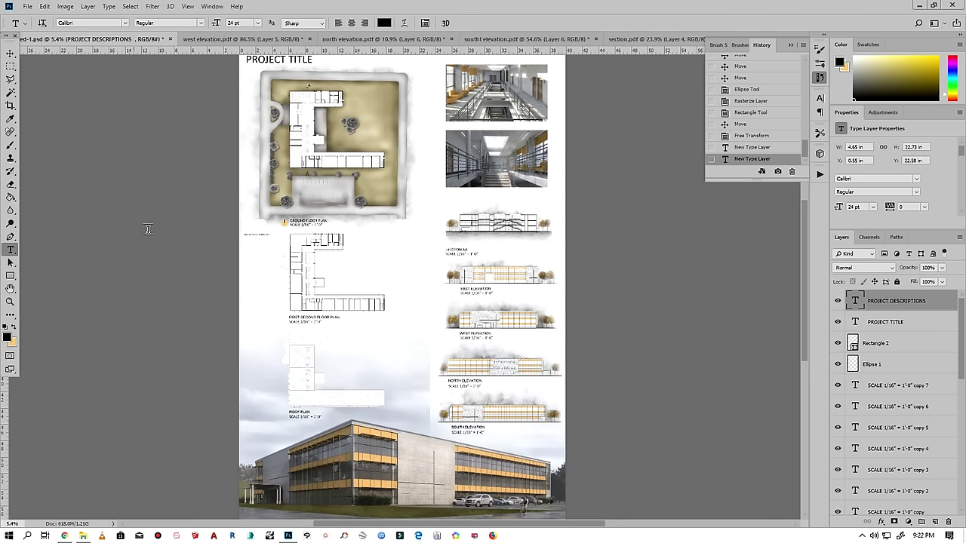
- Draw a tall white rectangle down the board's left strip
click(11, 275)
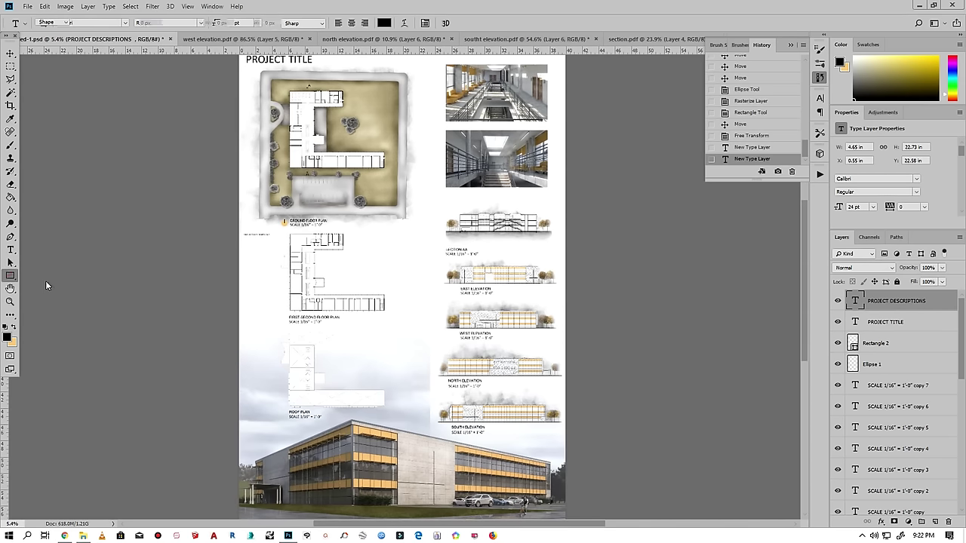
scroll(264, 317, up, 1)
drag(236, 204, 276, 450)
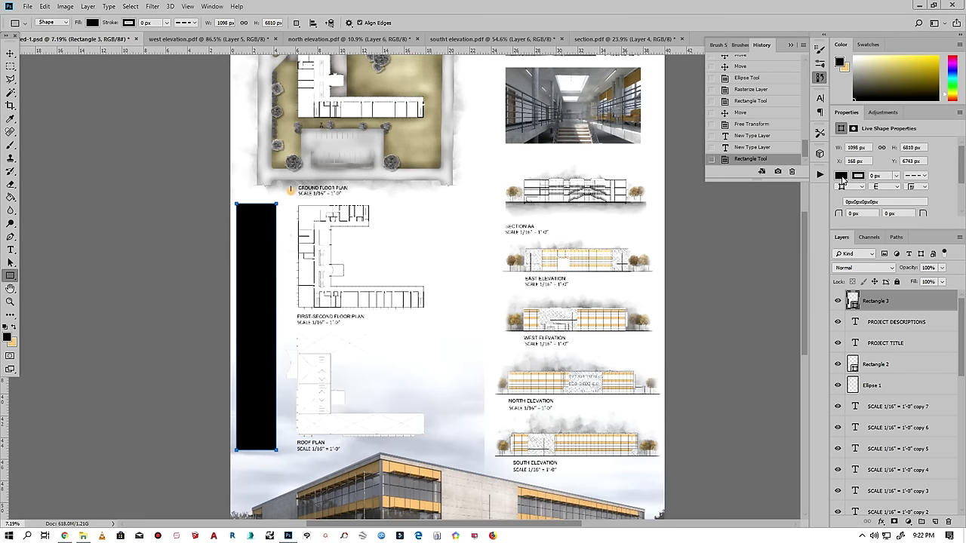
click(840, 176)
click(868, 228)
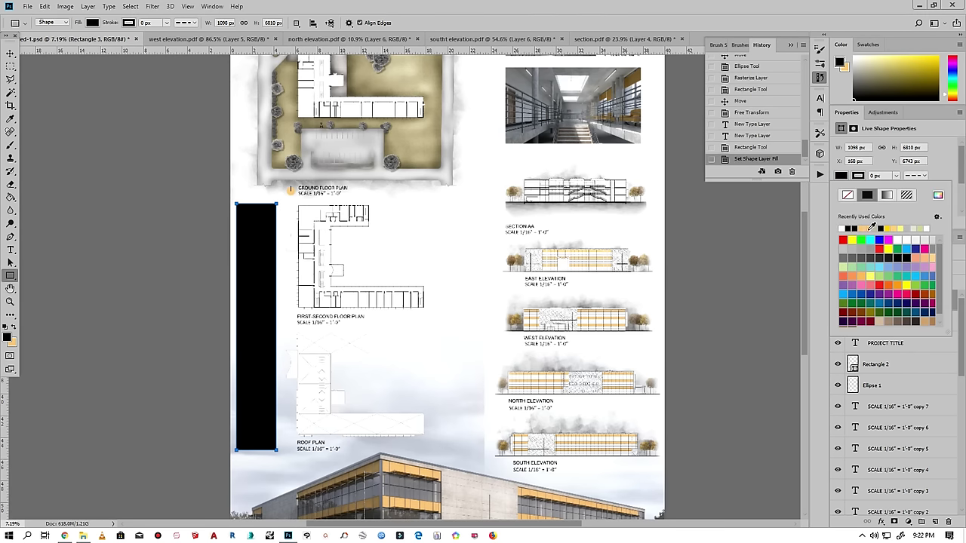
- Move Rectangle 3 just above the exterior render and lower its opacity to 48%
key(Escape)
key(v)
scroll(179, 262, down, 2)
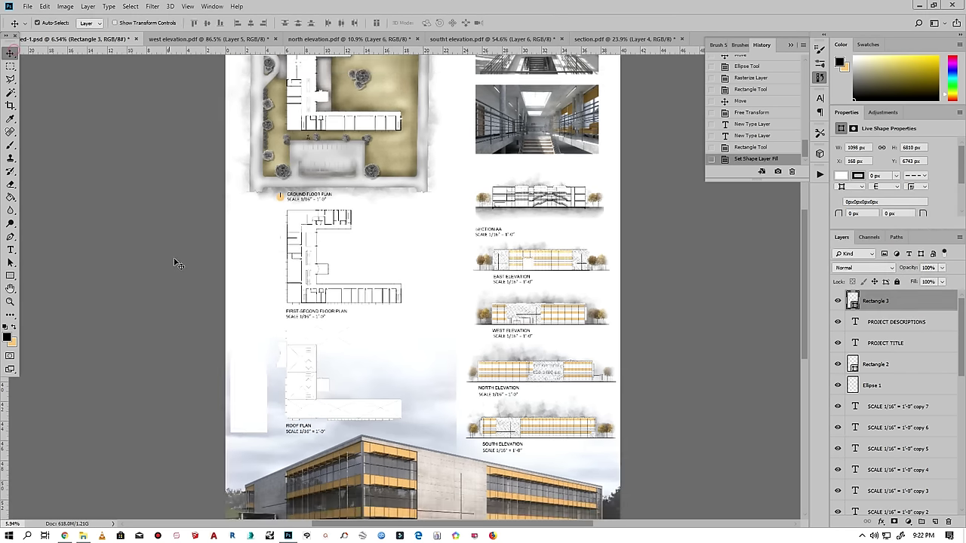
scroll(887, 317, down, 2)
scroll(887, 340, down, 1)
scroll(888, 363, down, 2)
scroll(891, 392, down, 2)
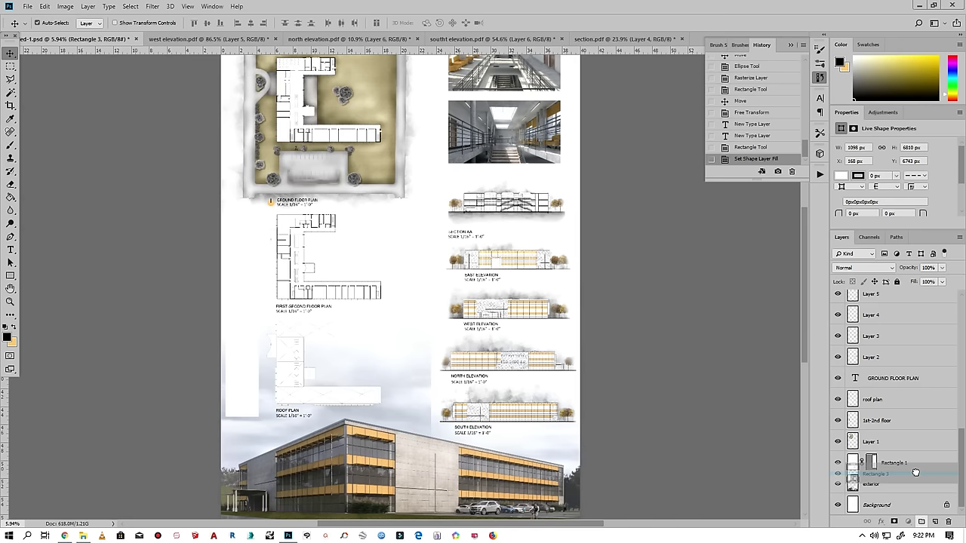
drag(925, 540, 916, 472)
drag(941, 270, 917, 281)
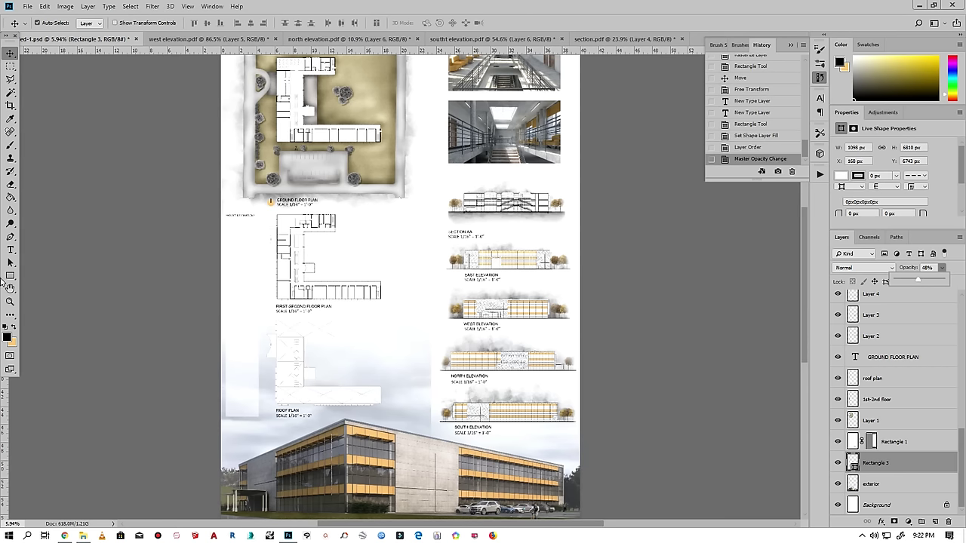
- Rasterize Rectangle 3 and set up a large soft Eraser brush
right_click(895, 464)
click(862, 194)
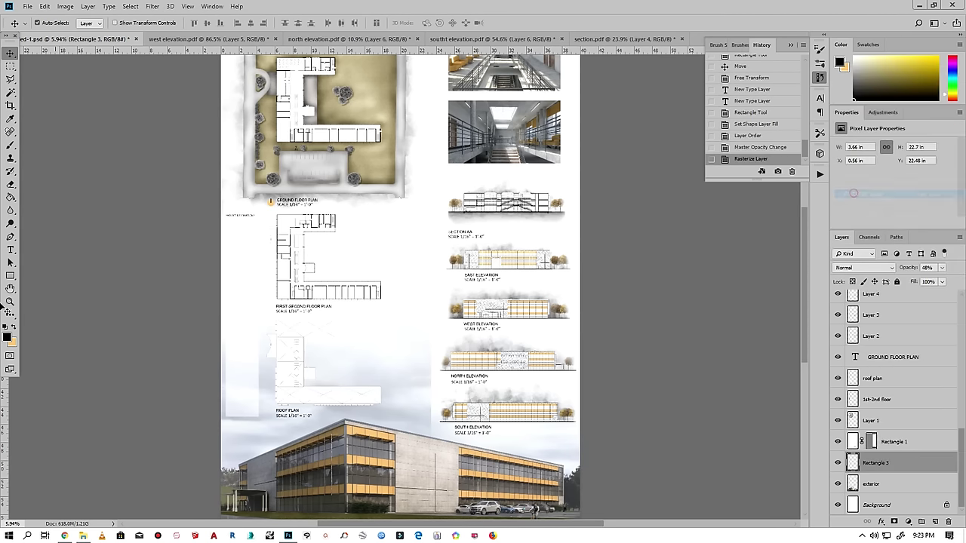
click(10, 185)
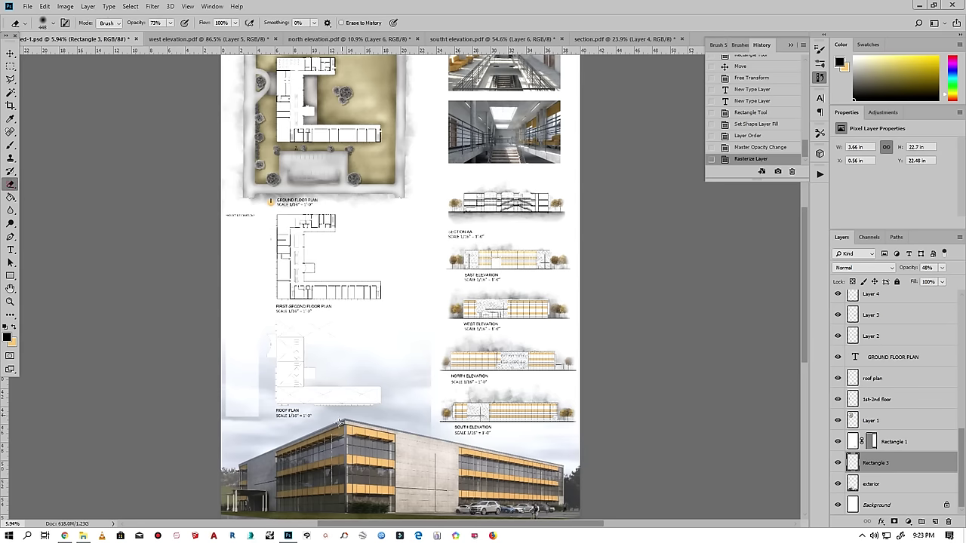
right_click(232, 412)
drag(281, 383, 324, 388)
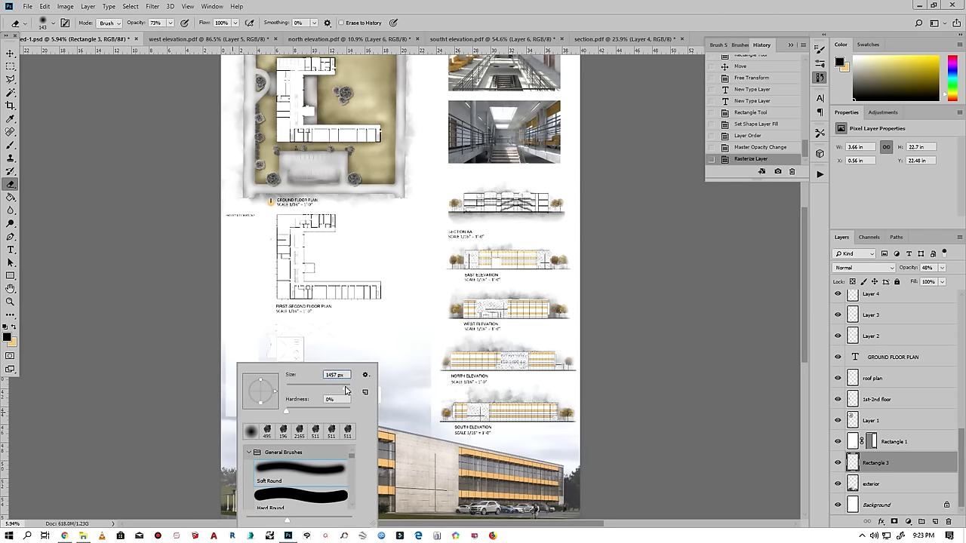
- Softly erase the white panel's edges near the roof plan, enlarging the brush to 2874 px
mouse_move(381, 312)
mouse_down()
mouse_move(244, 410)
mouse_move(382, 309)
mouse_up()
mouse_move(226, 411)
mouse_down()
mouse_move(254, 421)
mouse_move(226, 412)
mouse_up()
mouse_move(226, 412)
mouse_down()
mouse_move(259, 405)
mouse_move(265, 385)
mouse_move(269, 410)
mouse_up()
right_click(413, 281)
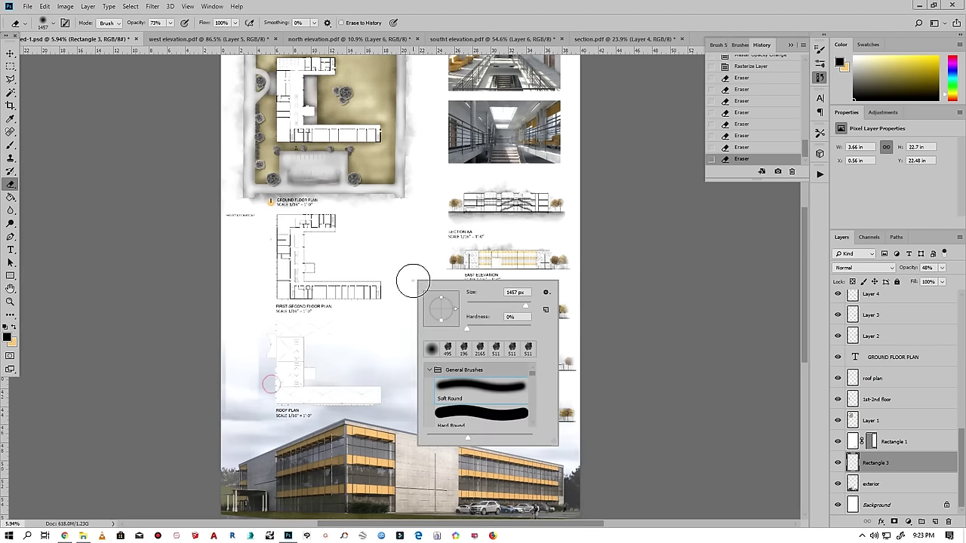
drag(526, 306, 535, 306)
key(Return)
drag(214, 412, 237, 388)
- Raise the white panel's opacity to 73%
scroll(287, 308, up, 1)
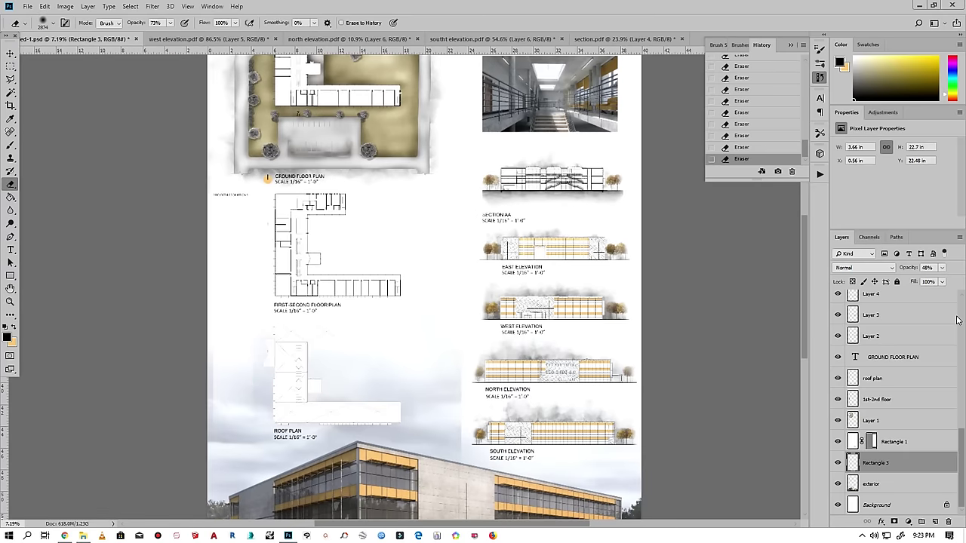
click(942, 269)
drag(942, 281, 947, 283)
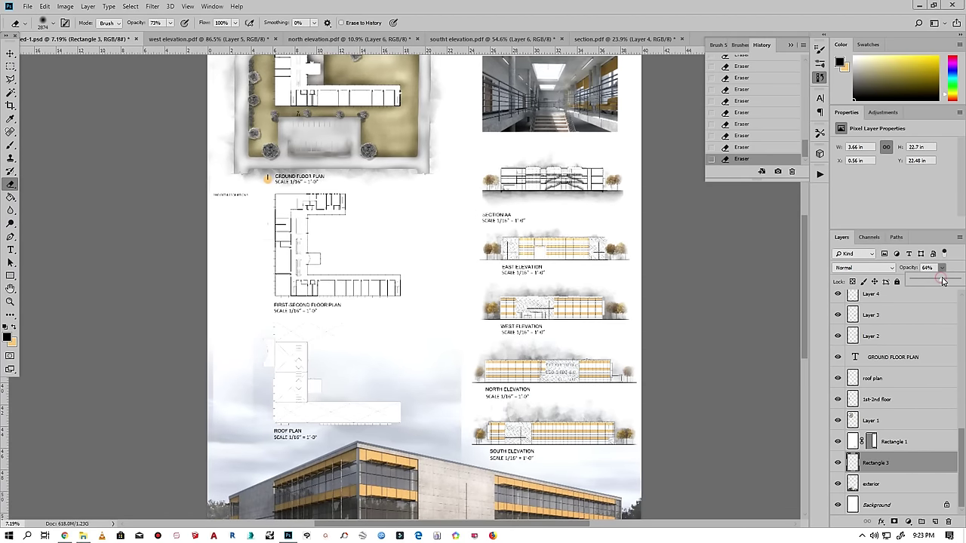